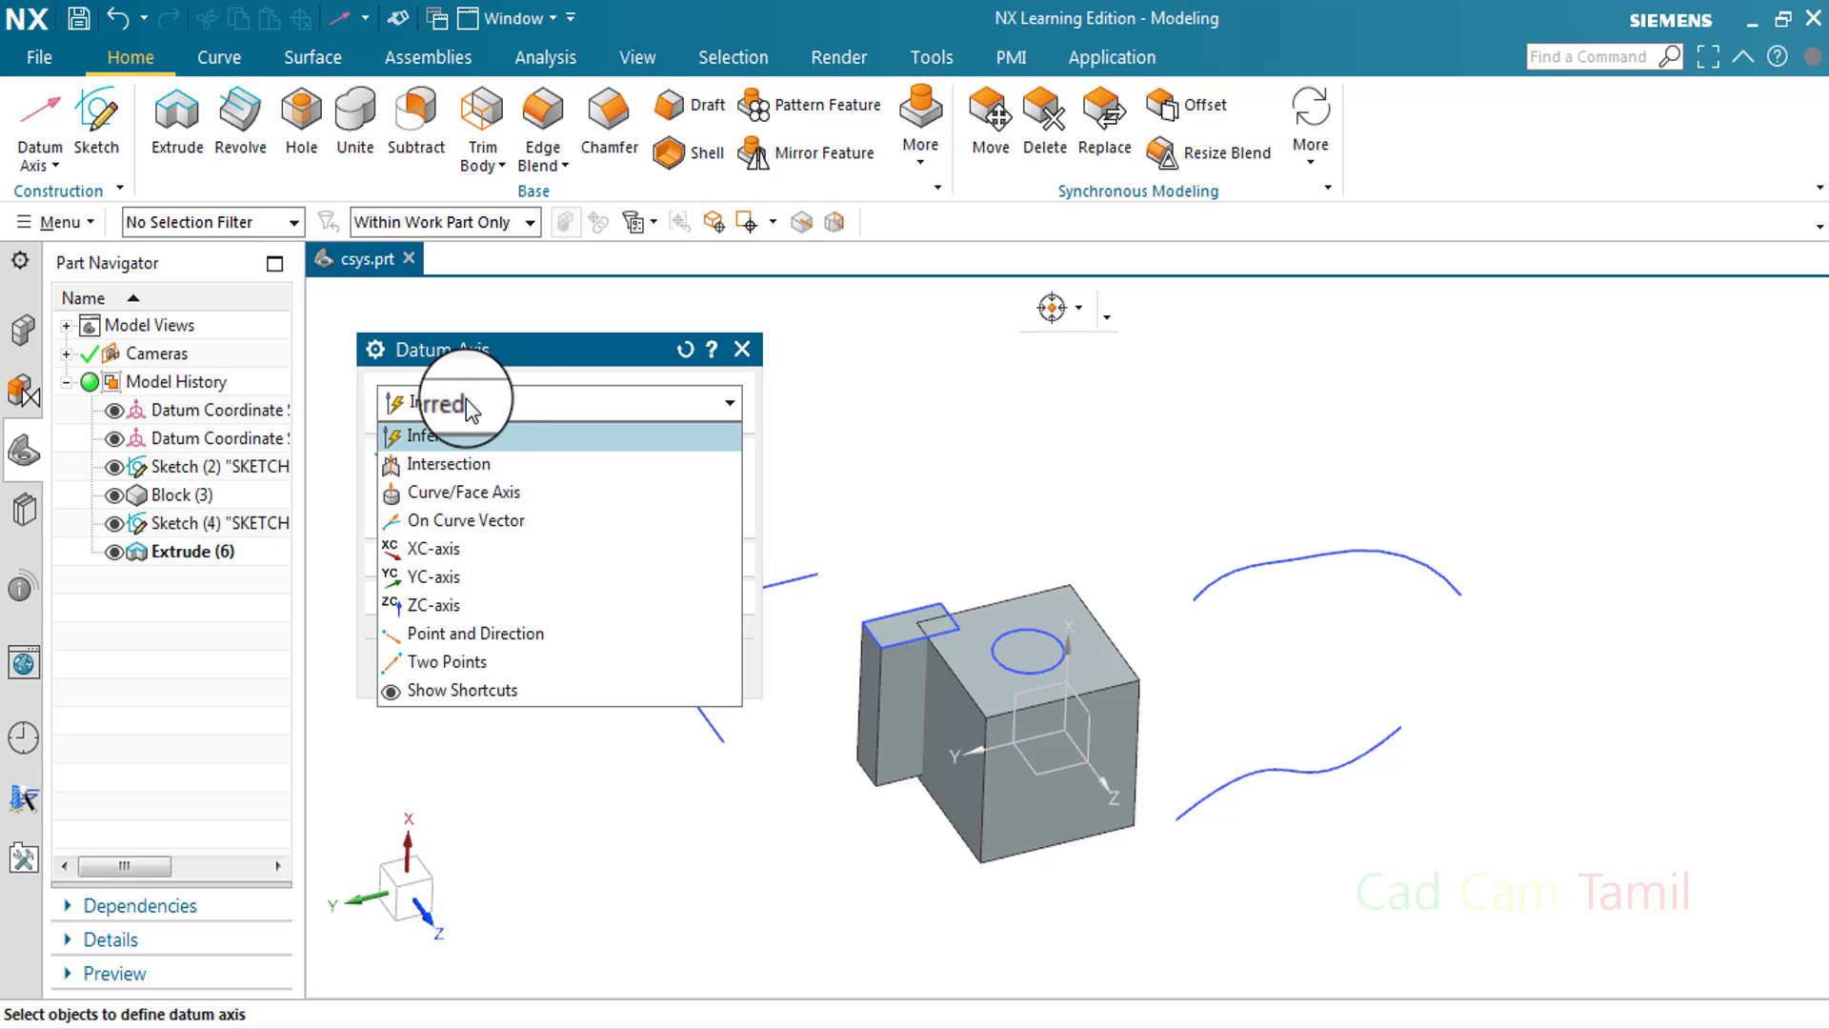
# Examine the Datum Axis type options and the Inferred type's object, axis orientation and settings groups
pyautogui.click(514, 411)
pyautogui.click(514, 412)
pyautogui.click(514, 411)
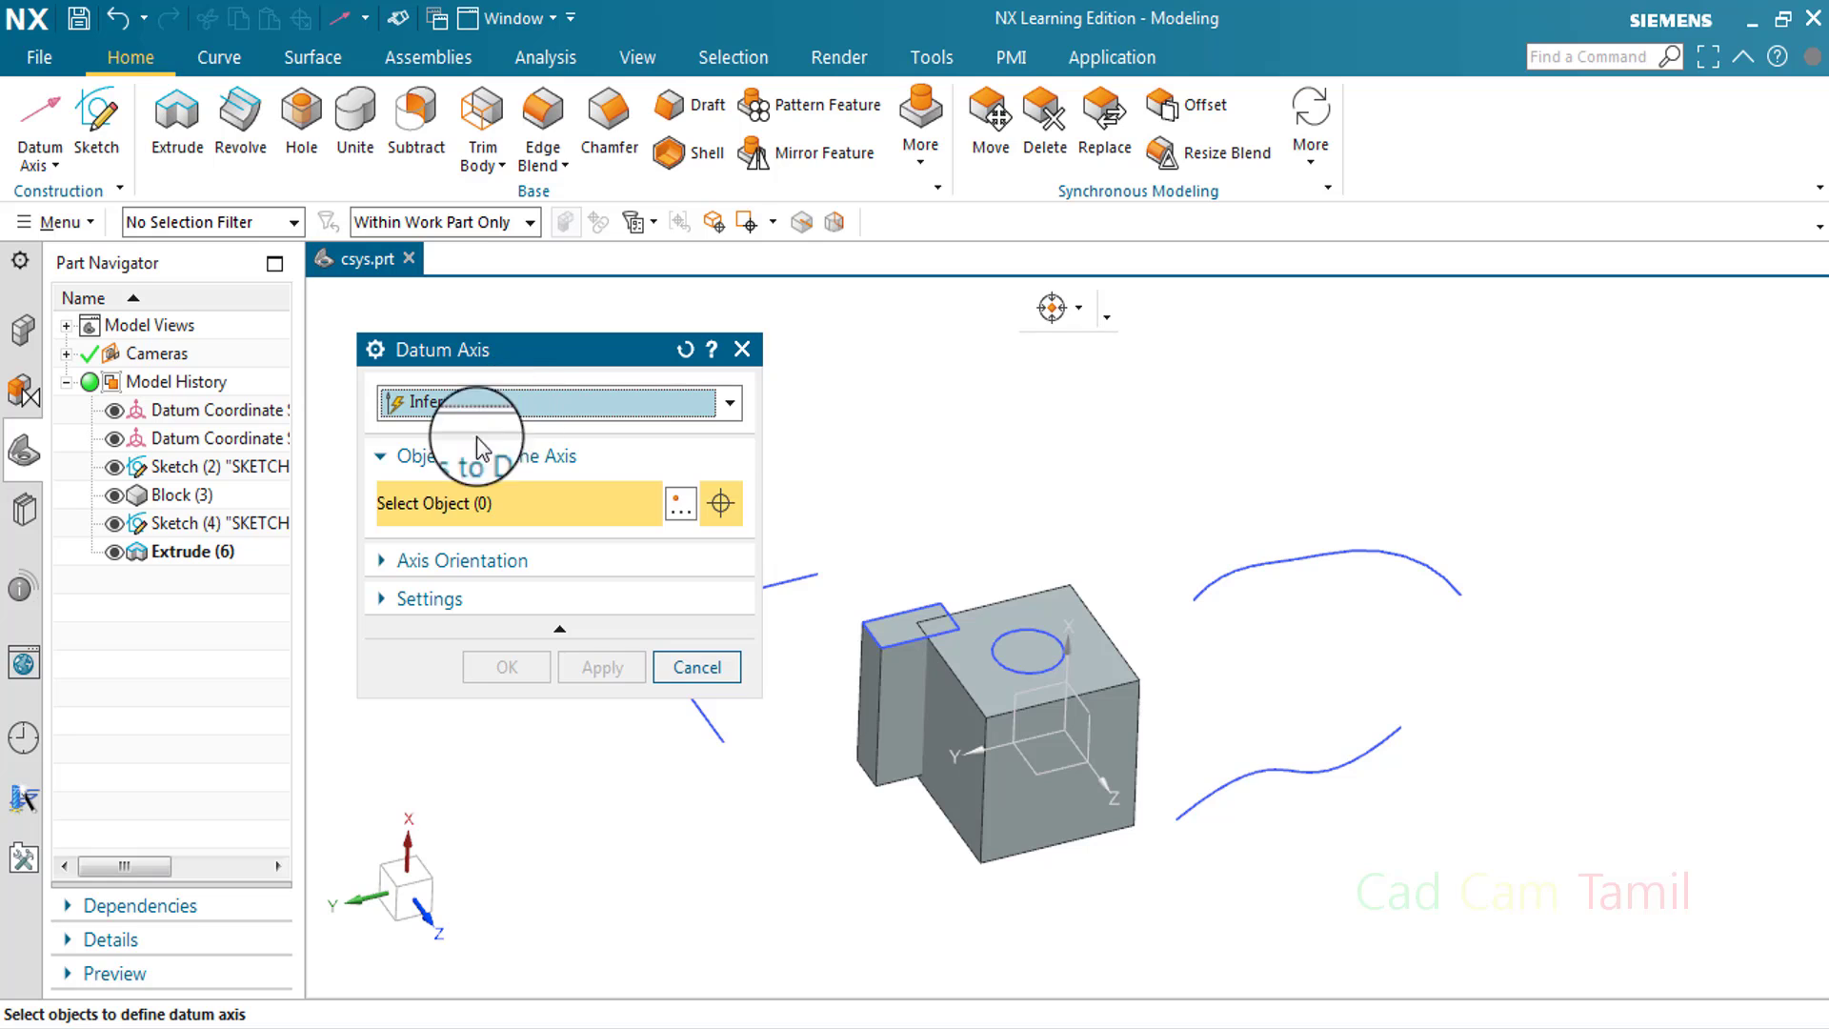
pyautogui.click(408, 462)
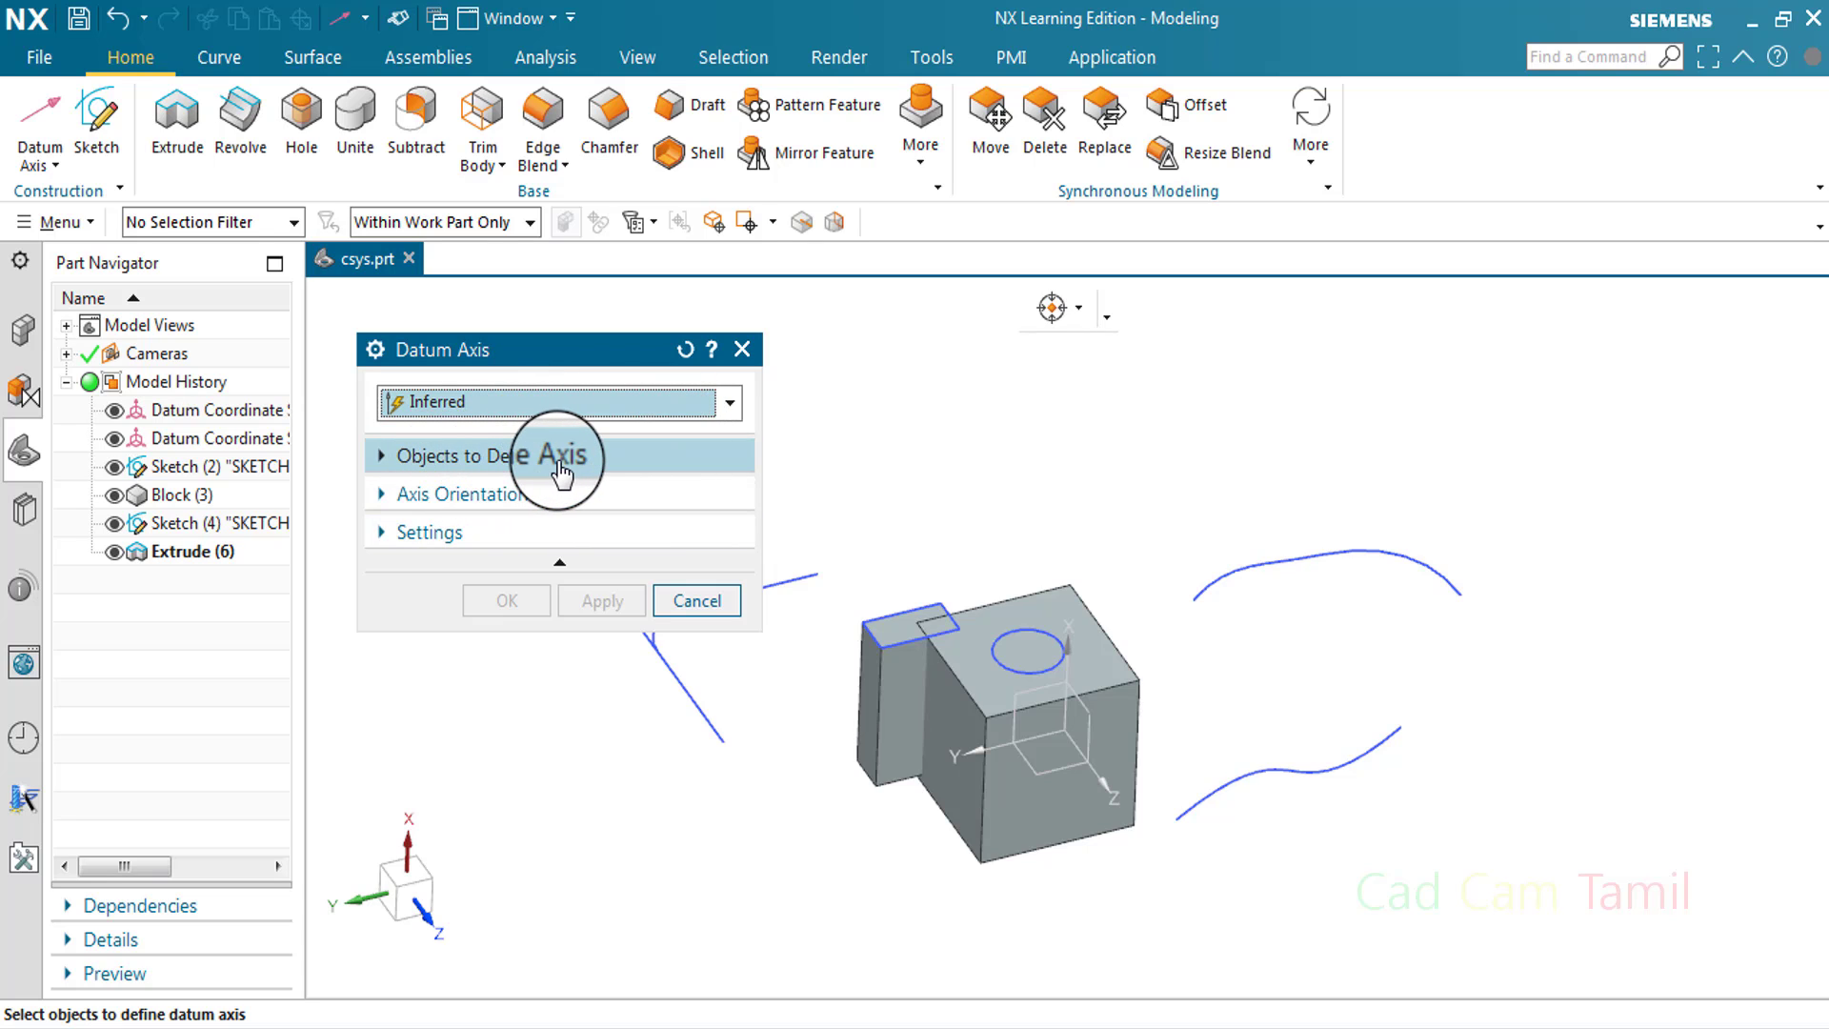
pyautogui.click(419, 497)
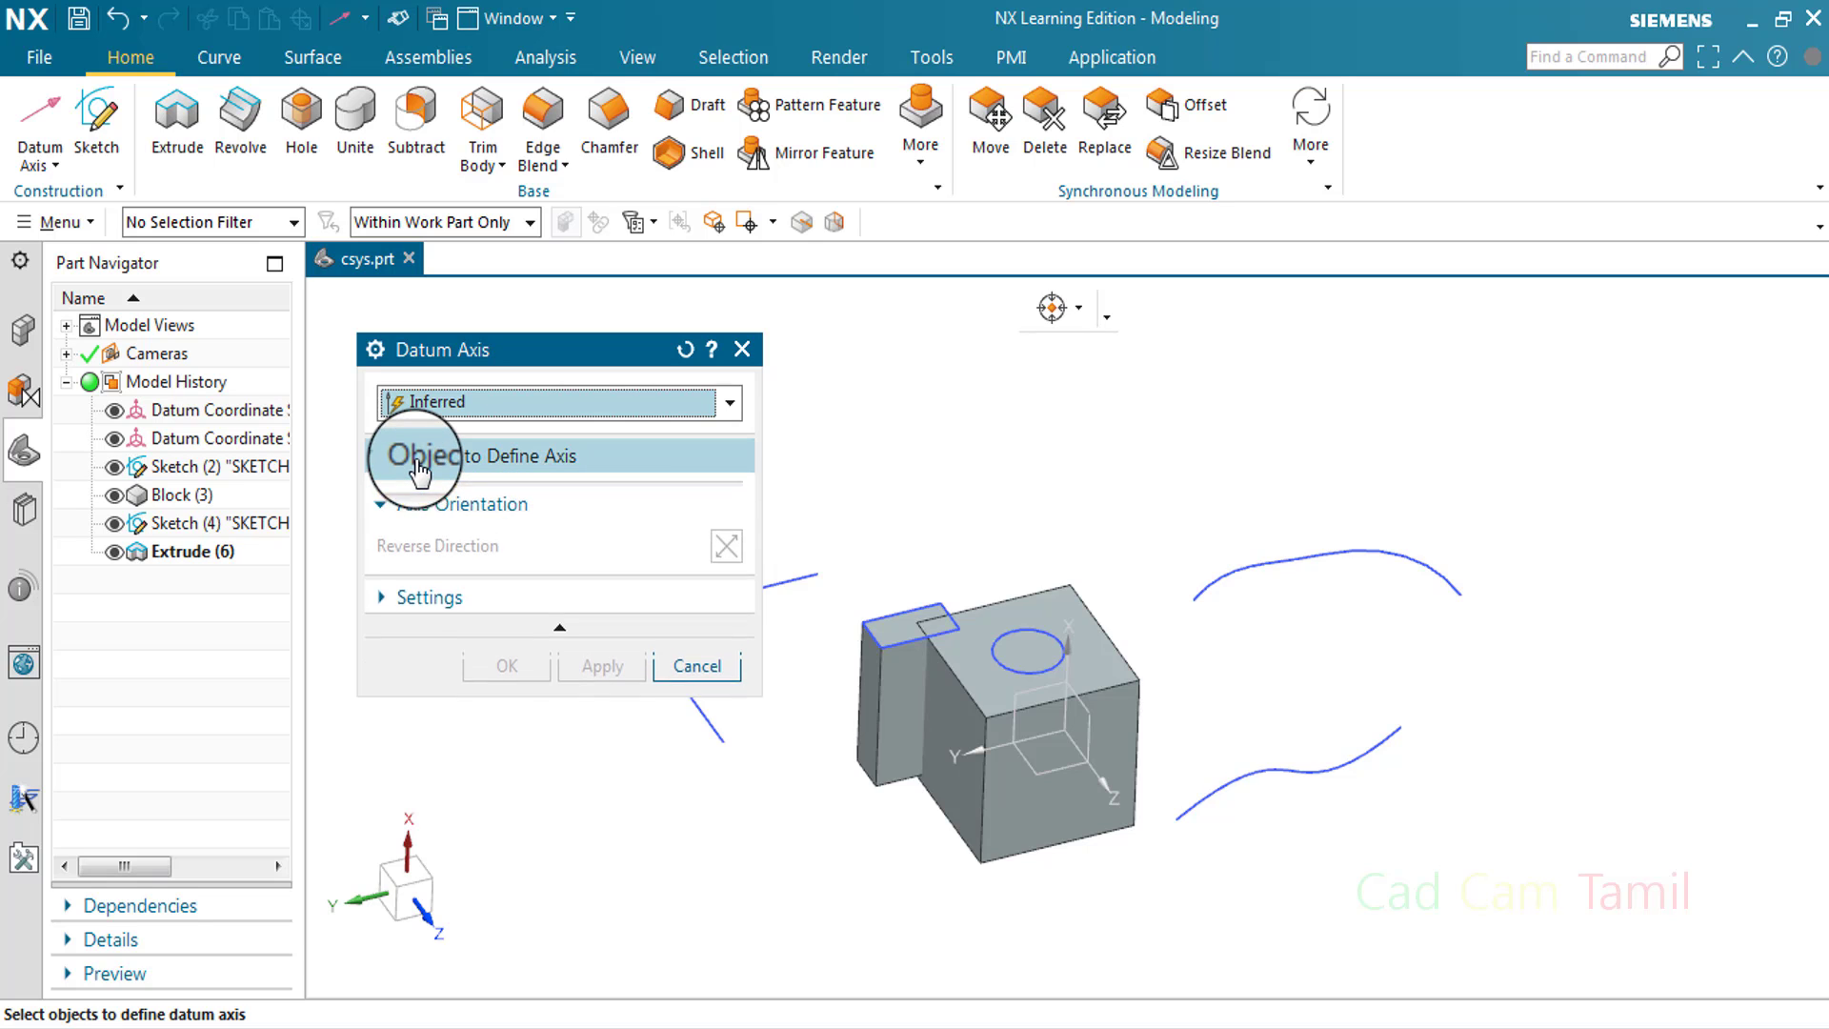
pyautogui.click(391, 464)
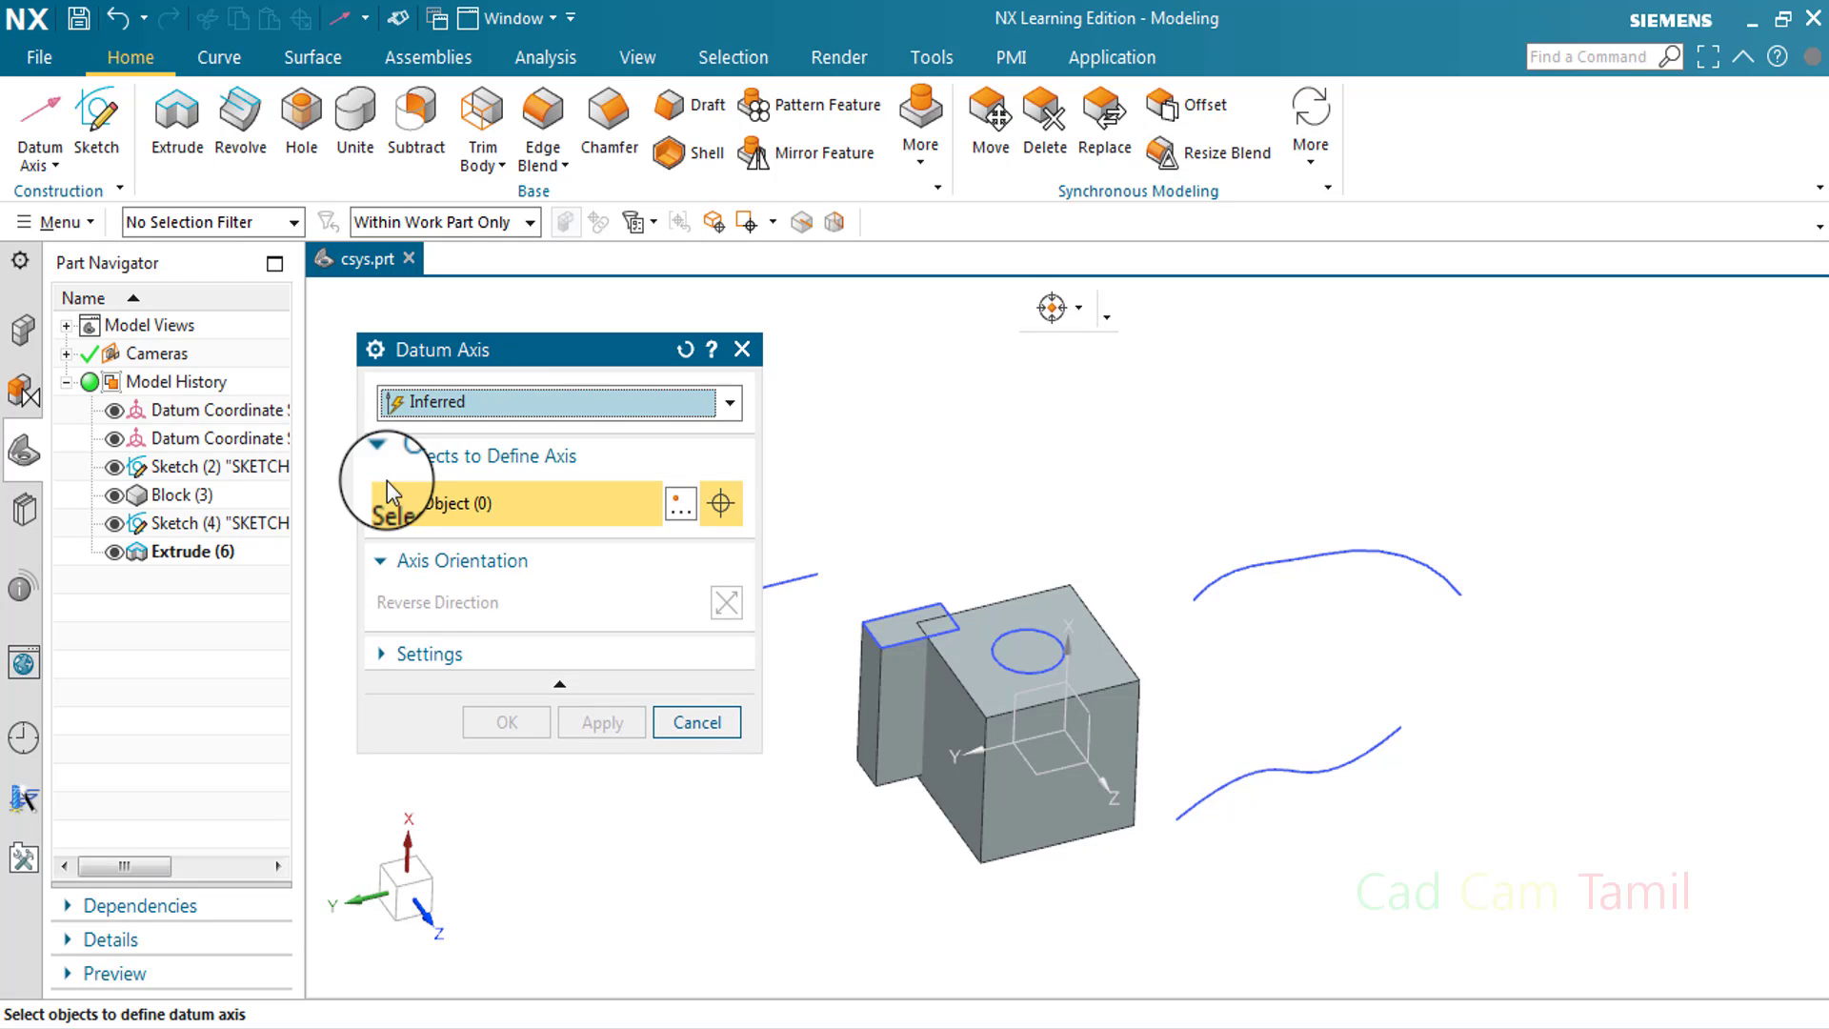
pyautogui.click(420, 658)
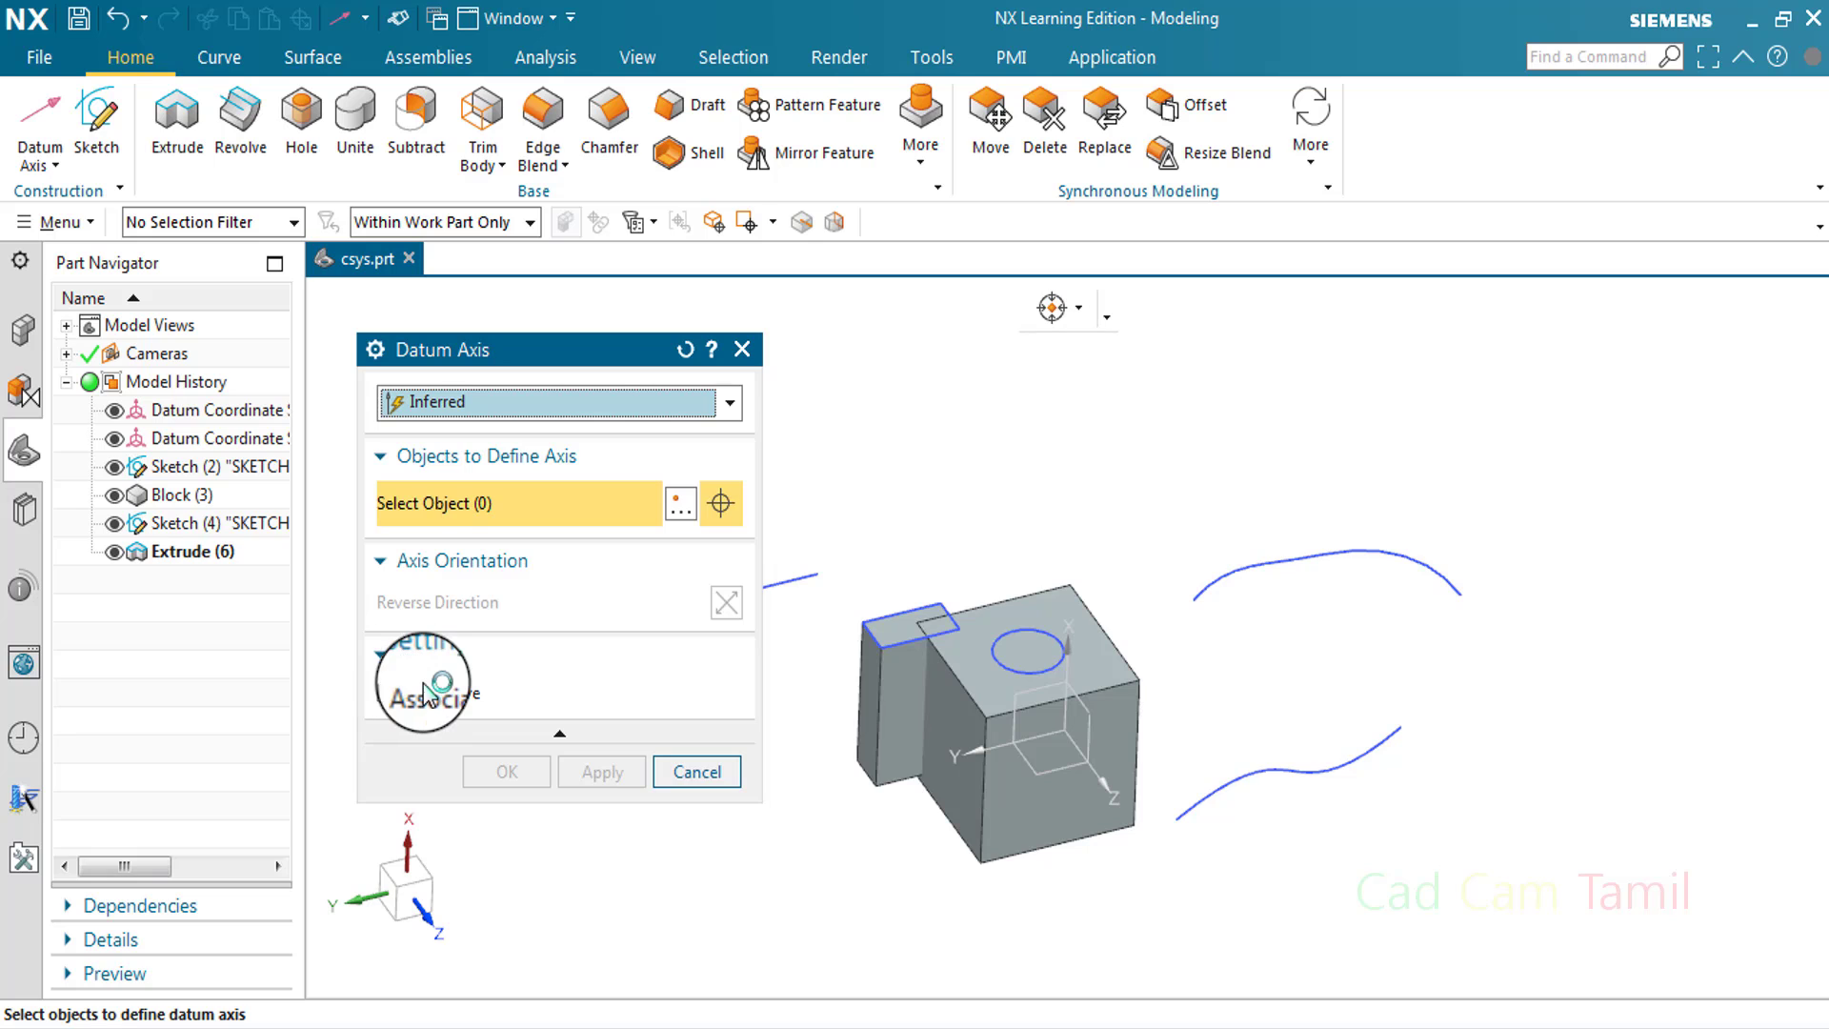
pyautogui.click(404, 642)
pyautogui.click(400, 564)
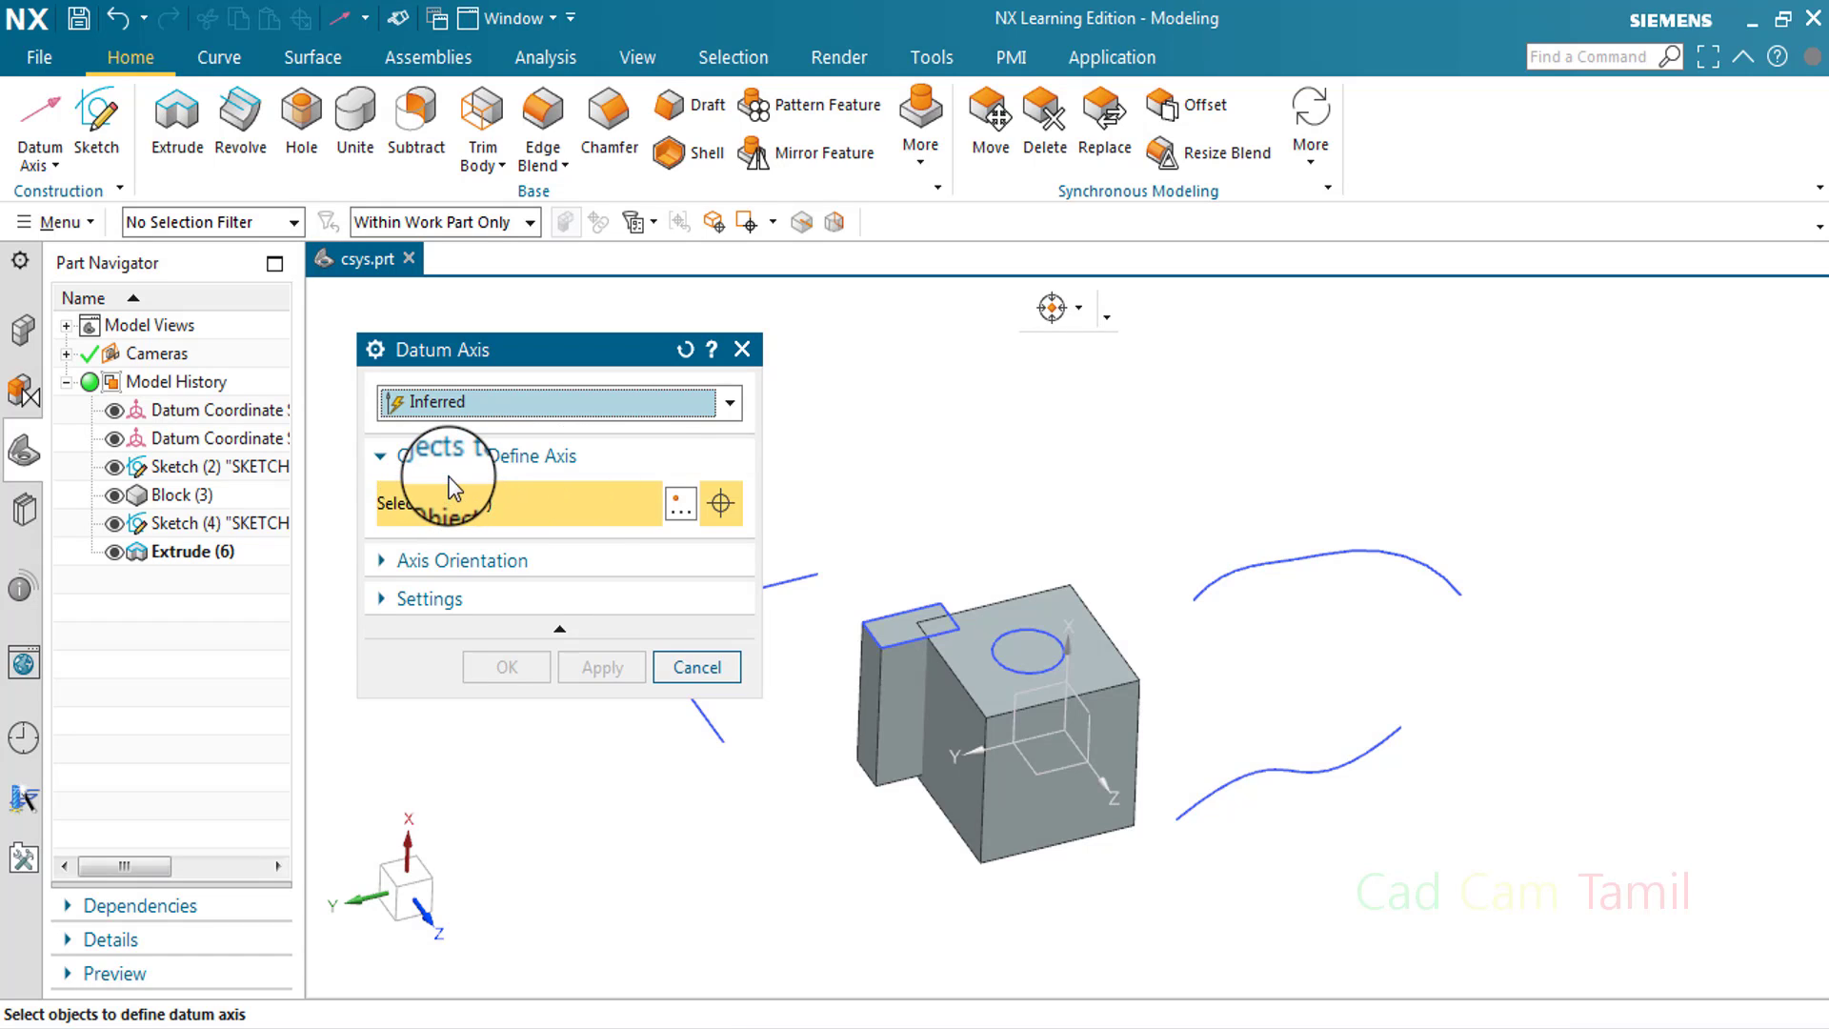
# Create an inferred datum axis along the large block's front vertical edge, pointing upward
pyautogui.scroll(-2, 939, 775)
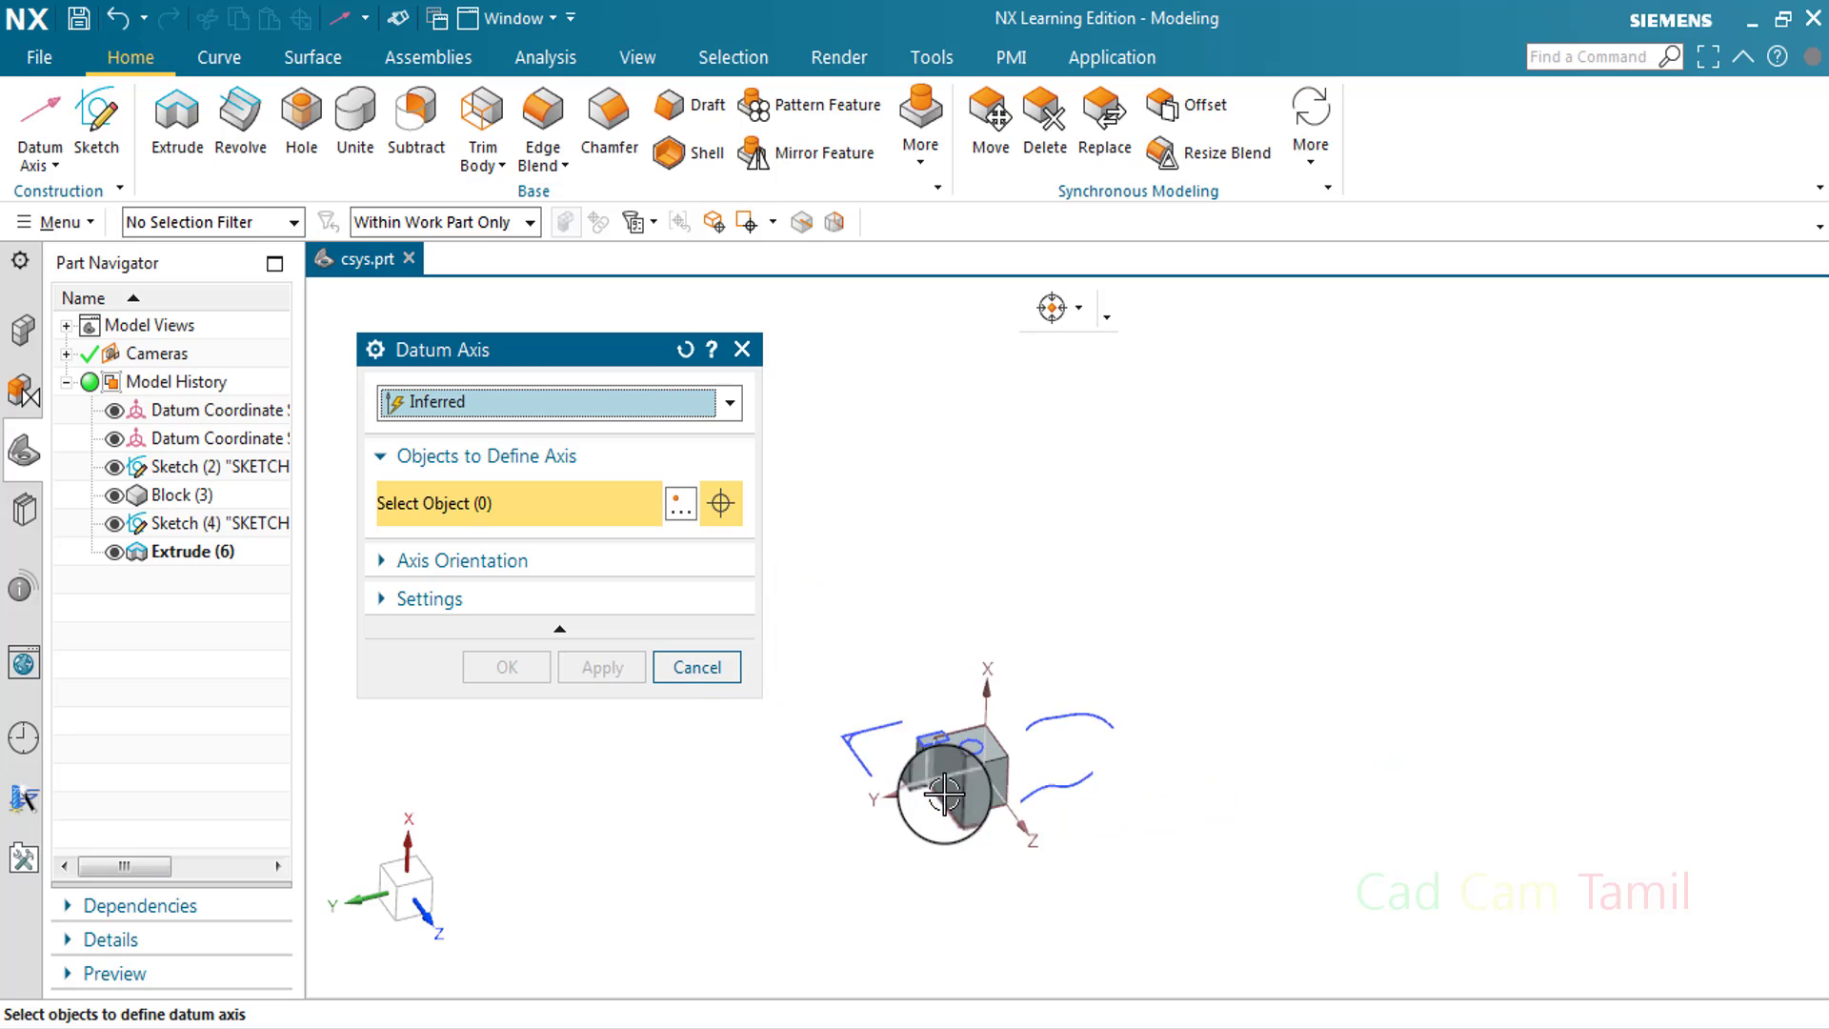
pyautogui.scroll(5, 891, 768)
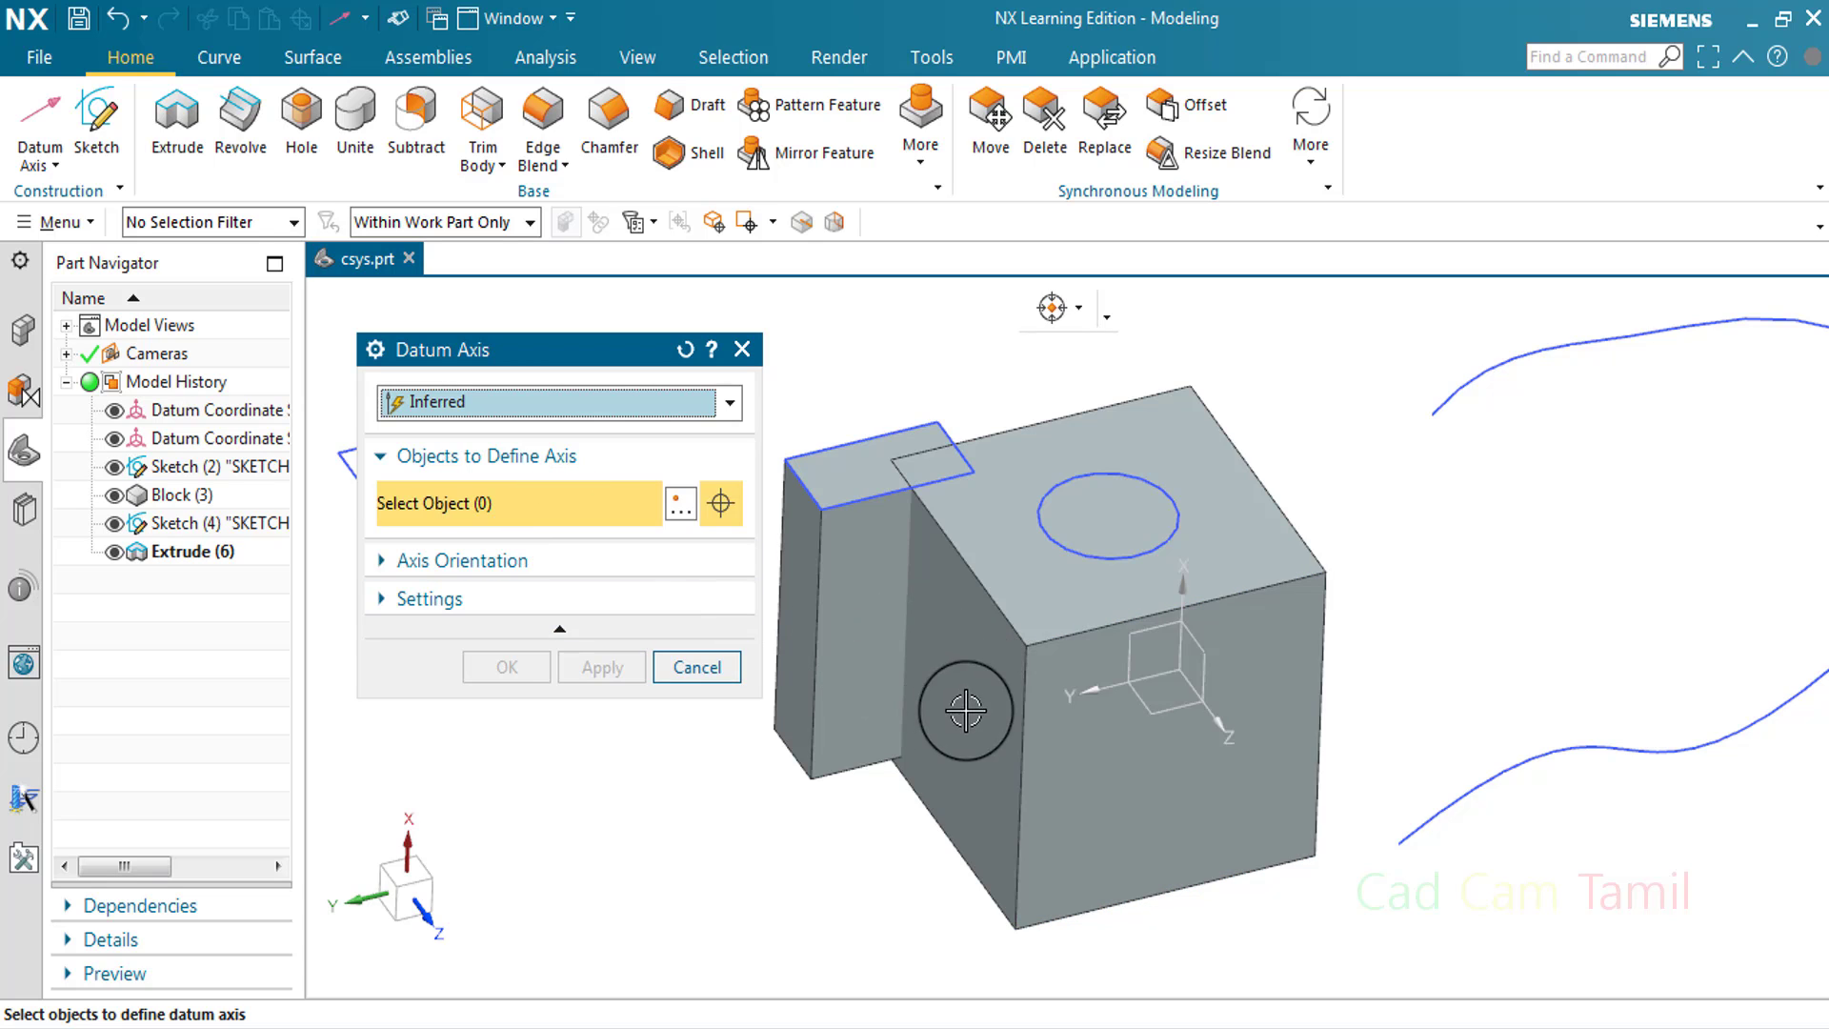
pyautogui.click(1024, 728)
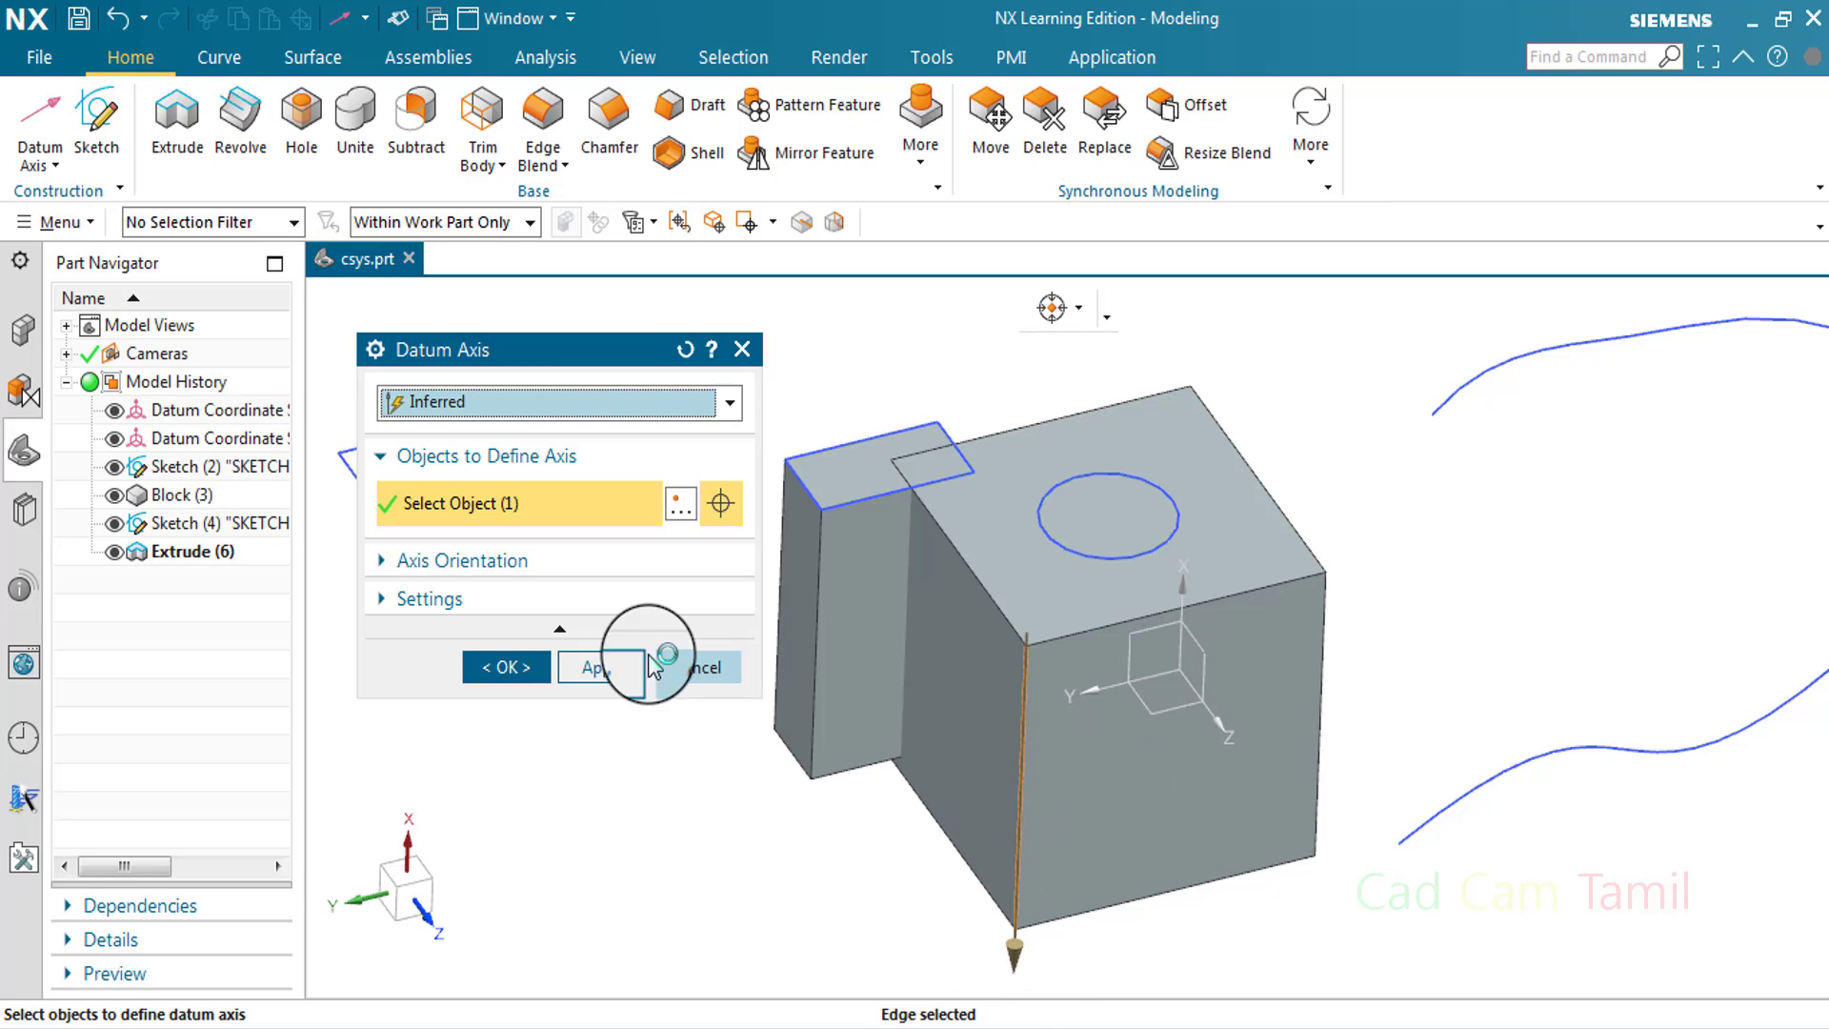
pyautogui.click(644, 567)
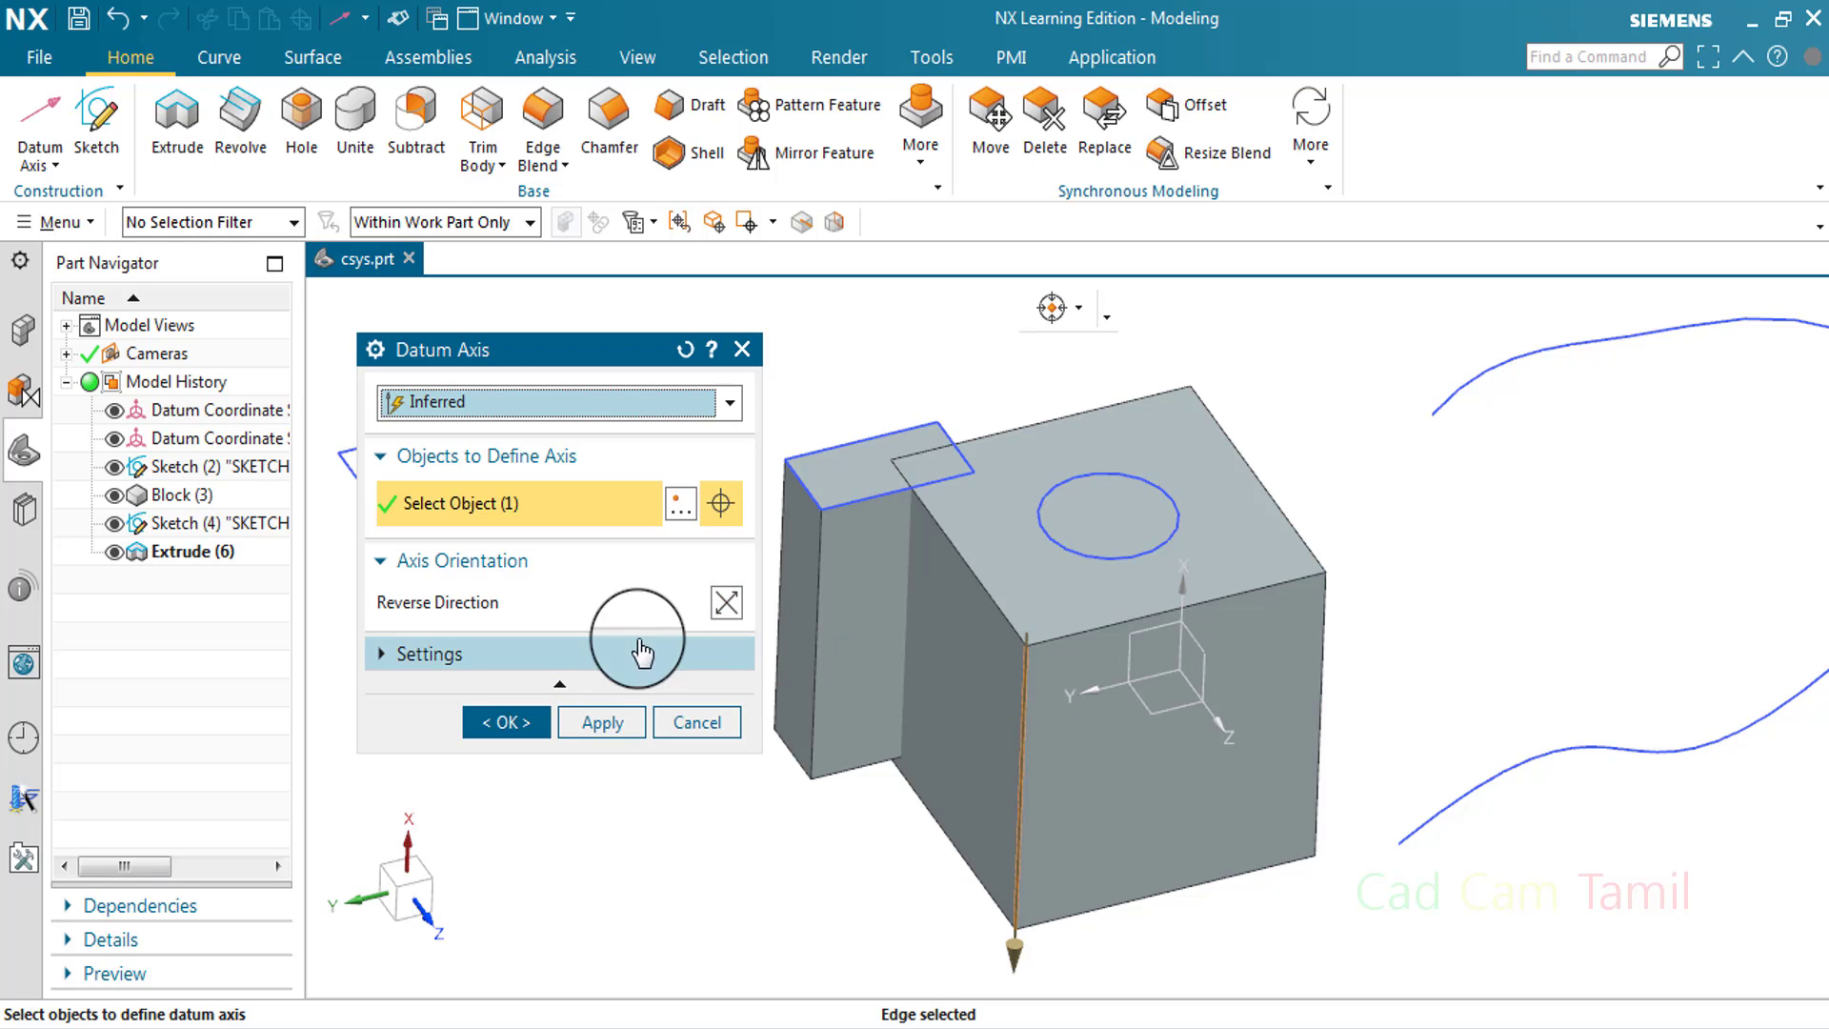
pyautogui.click(731, 610)
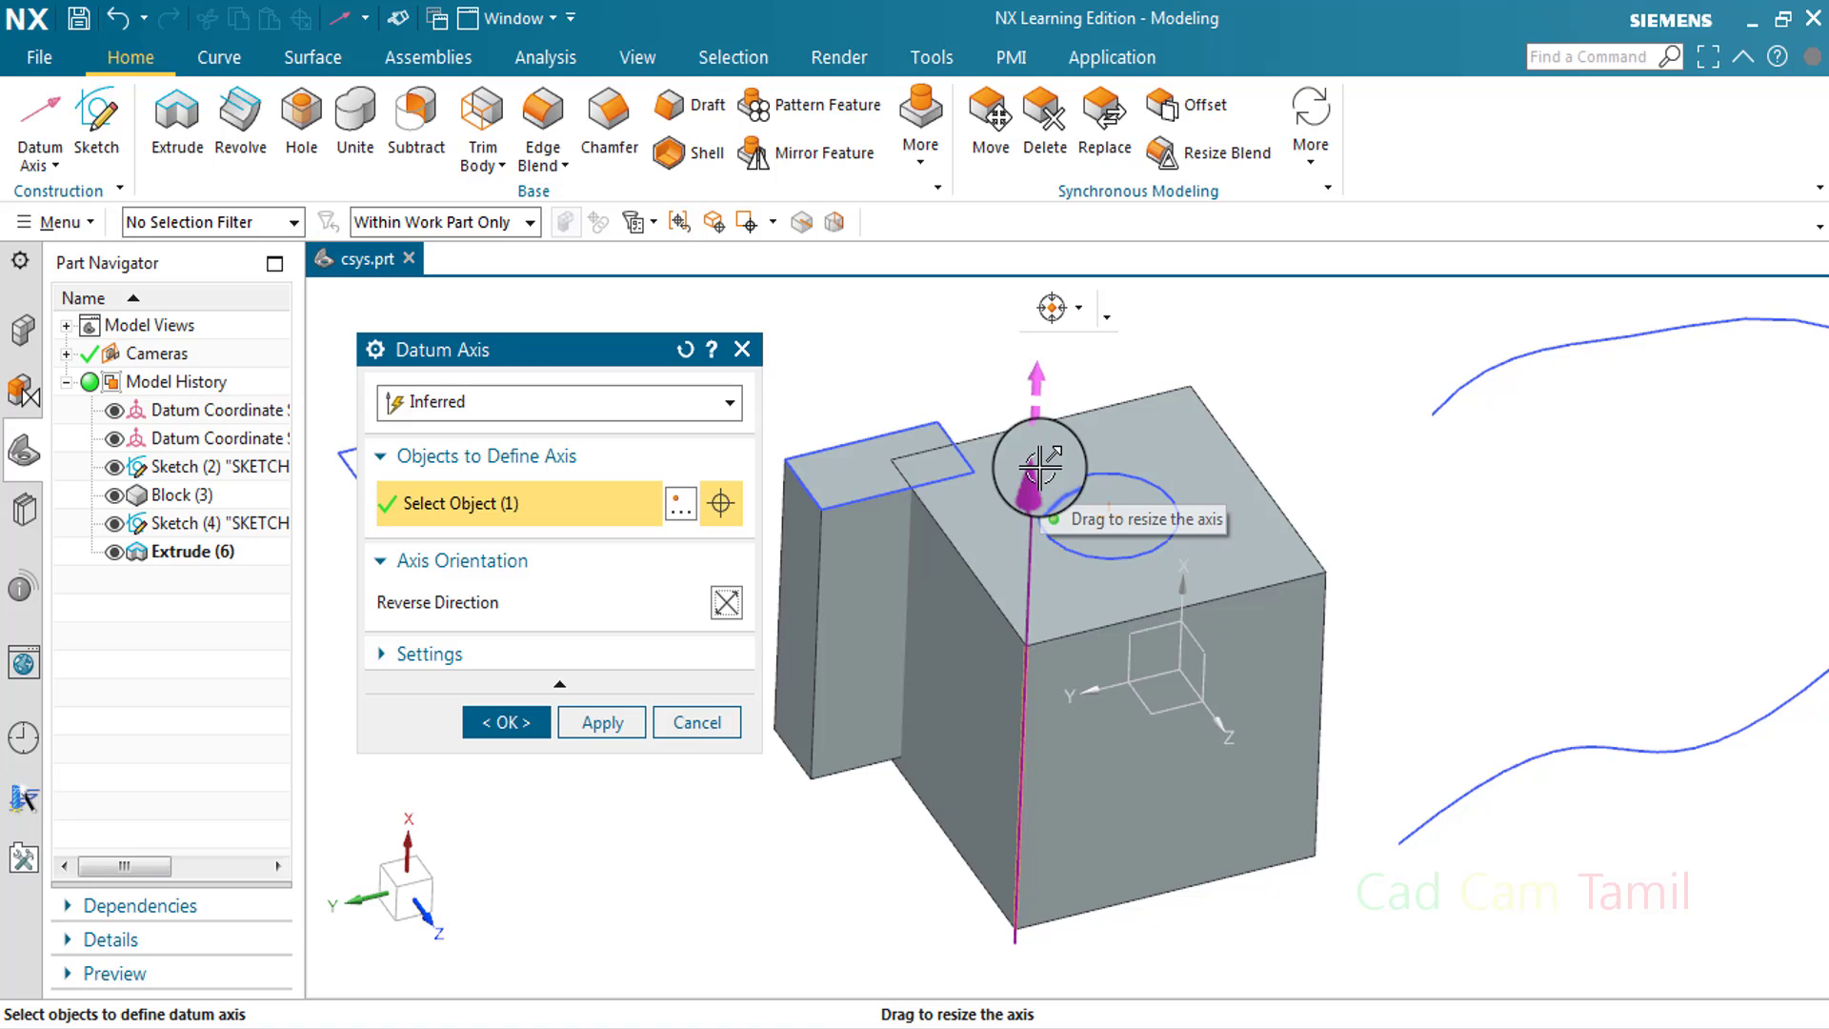
pyautogui.click(1081, 313)
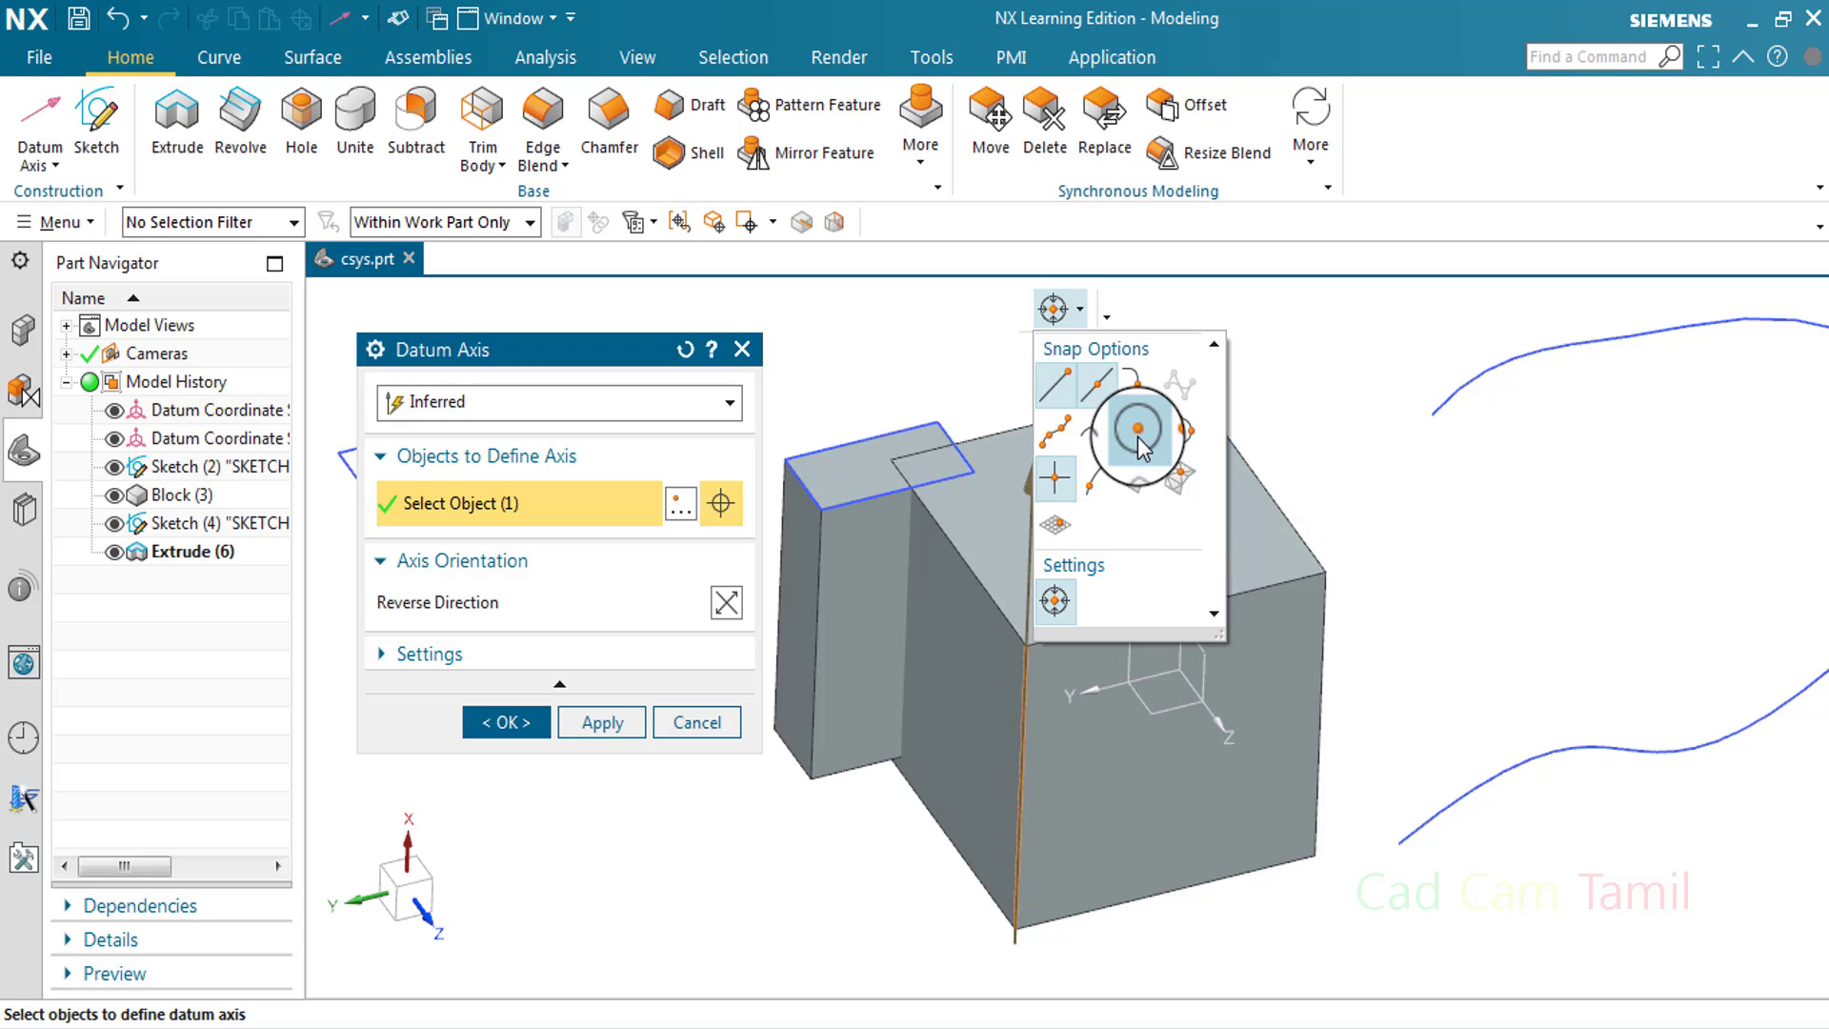
pyautogui.click(1283, 378)
pyautogui.keyDown('shift'); pyautogui.click(1022, 671); pyautogui.keyUp('shift')
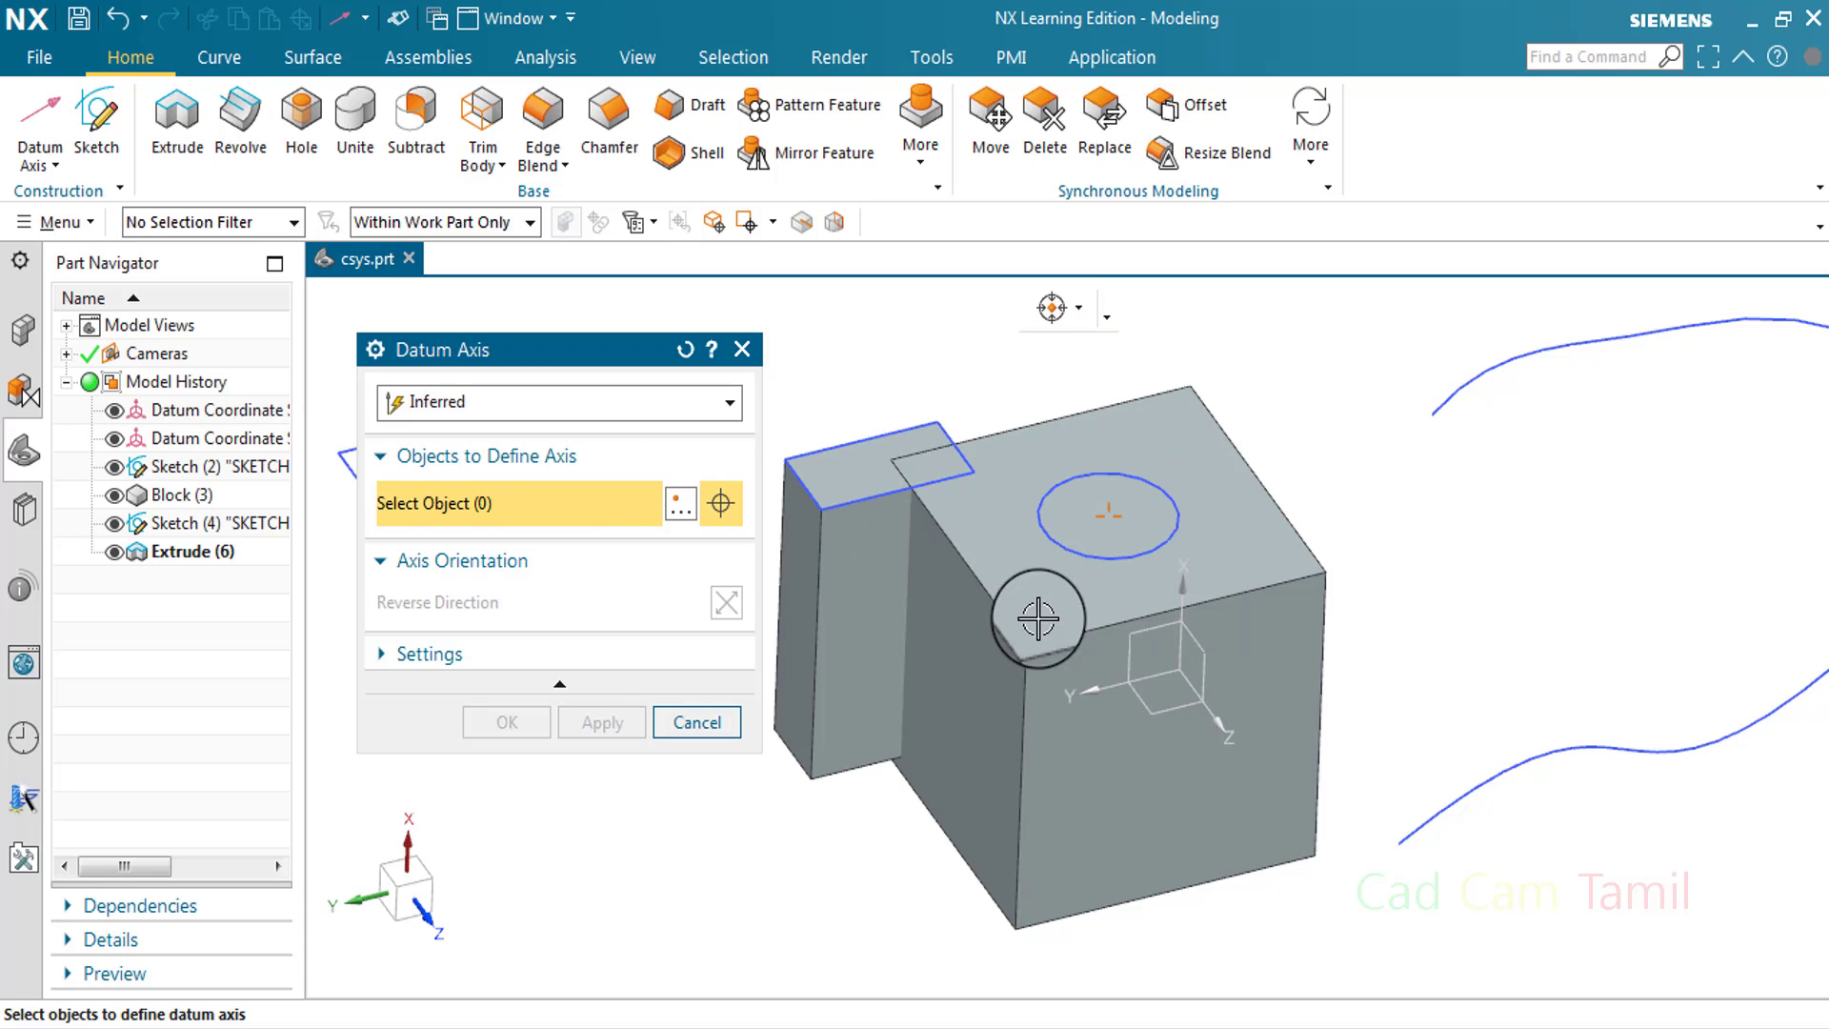
pyautogui.click(1026, 685)
pyautogui.click(619, 726)
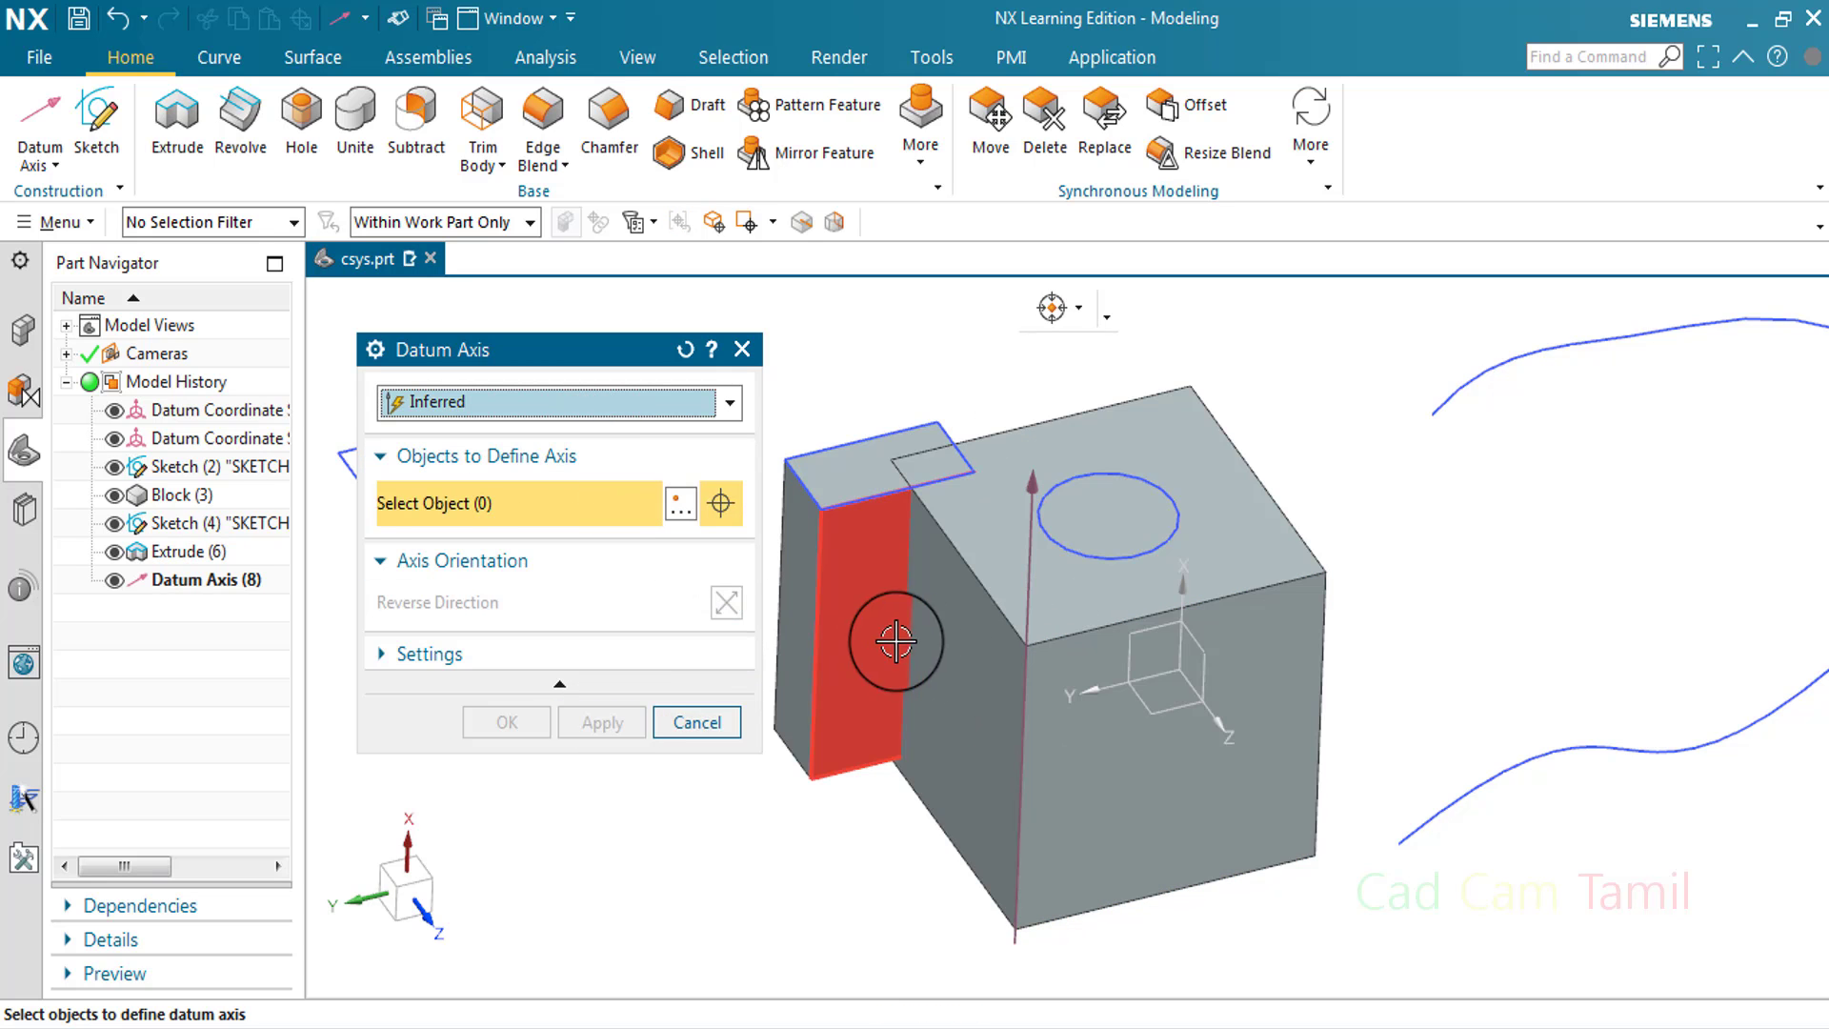
# Create an inferred datum axis normal to the large block's top face through the end point at its front right corner
pyautogui.click(1250, 519)
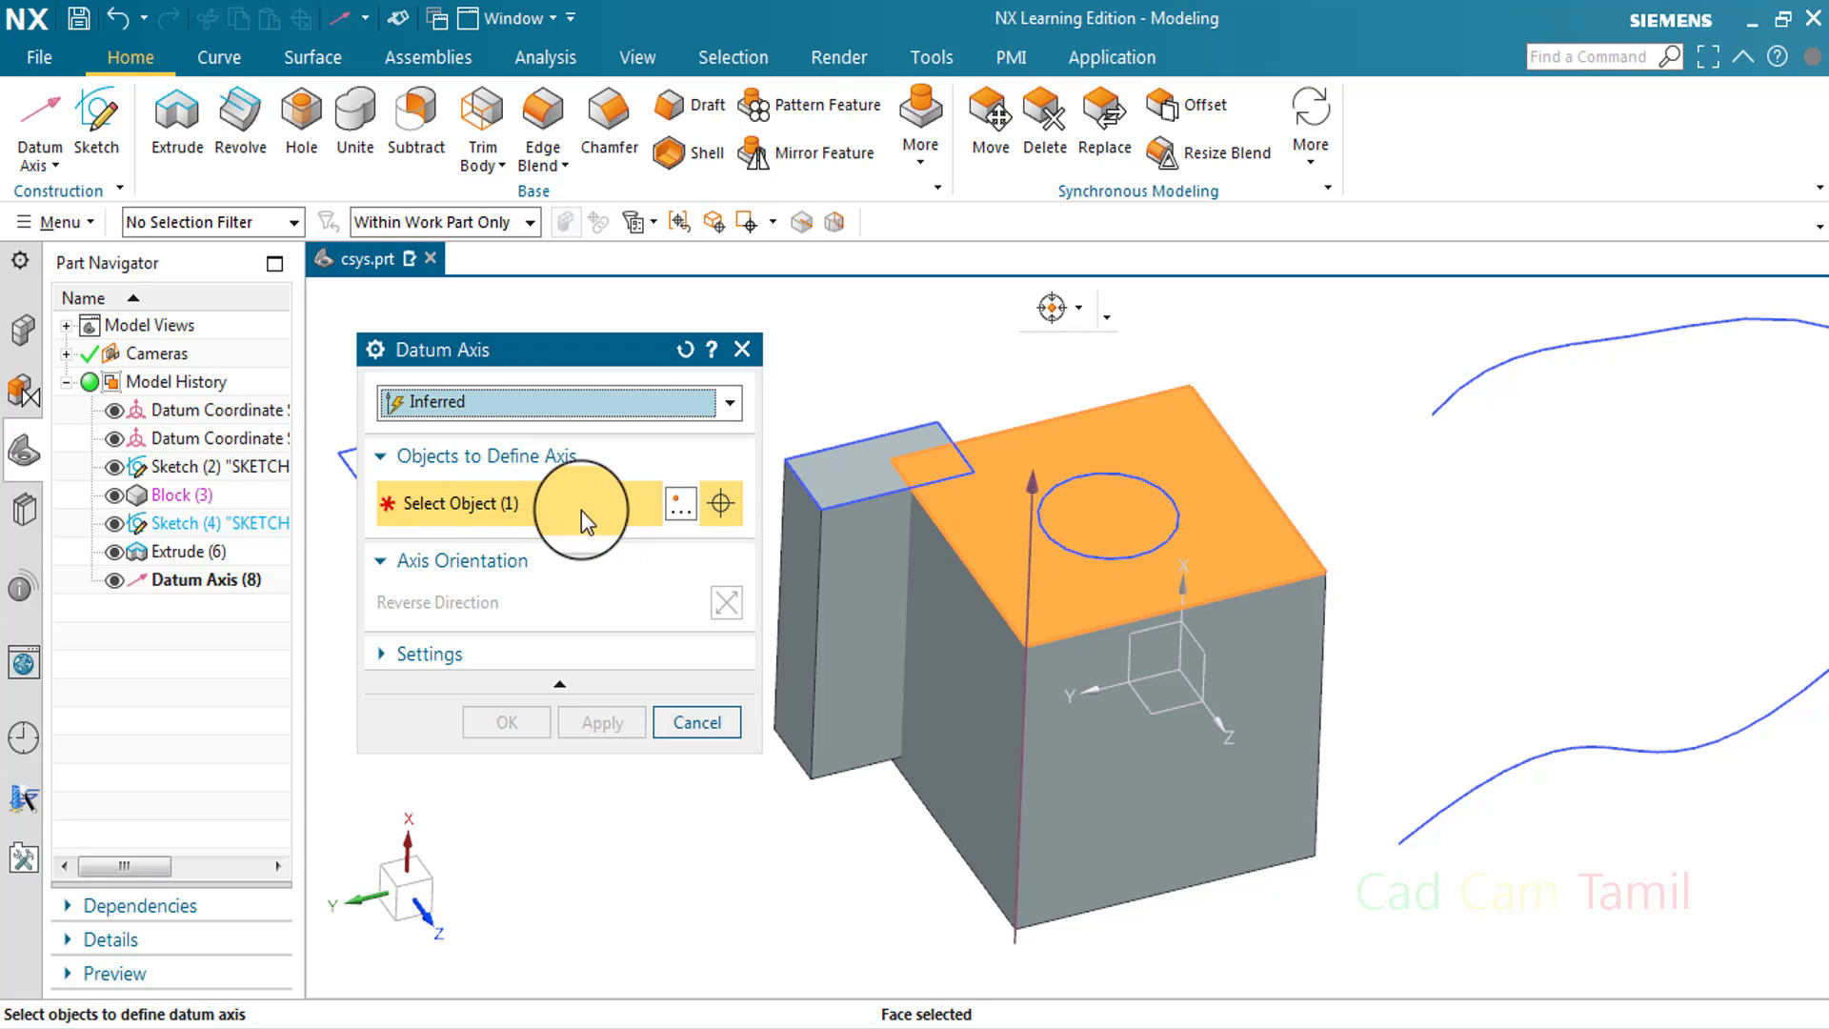
pyautogui.click(1326, 572)
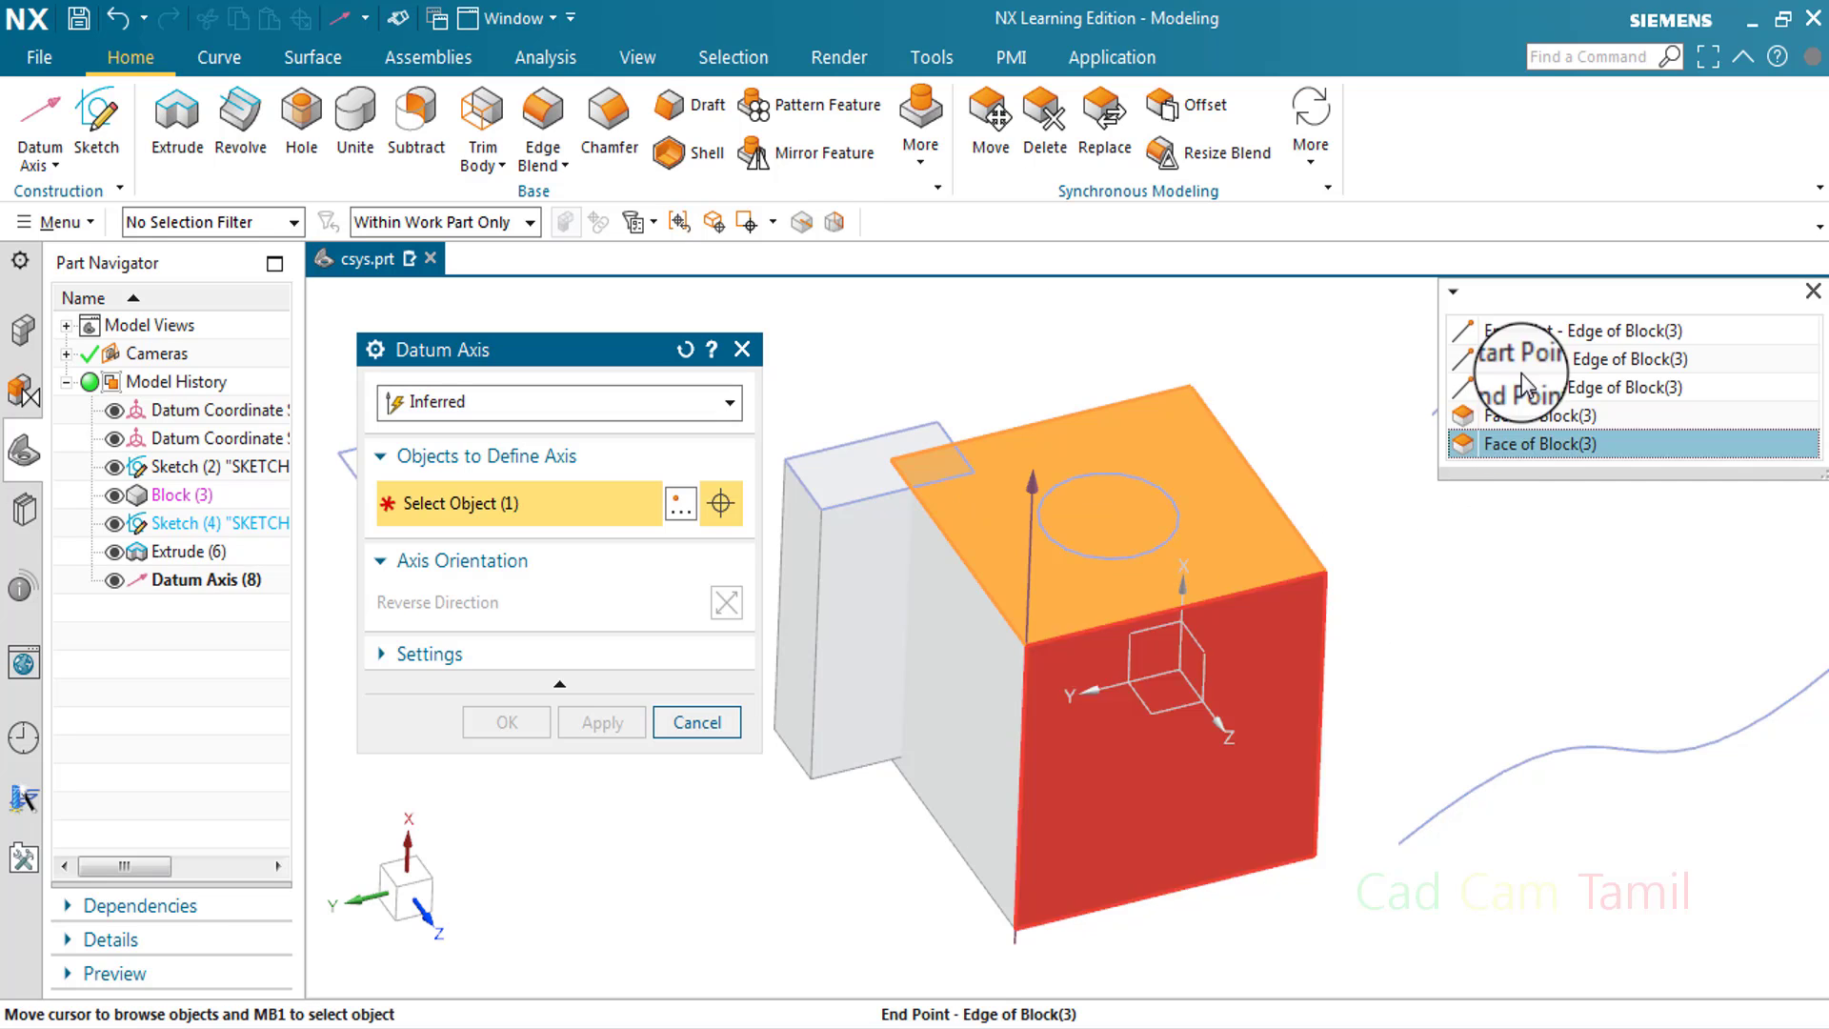
pyautogui.click(1537, 334)
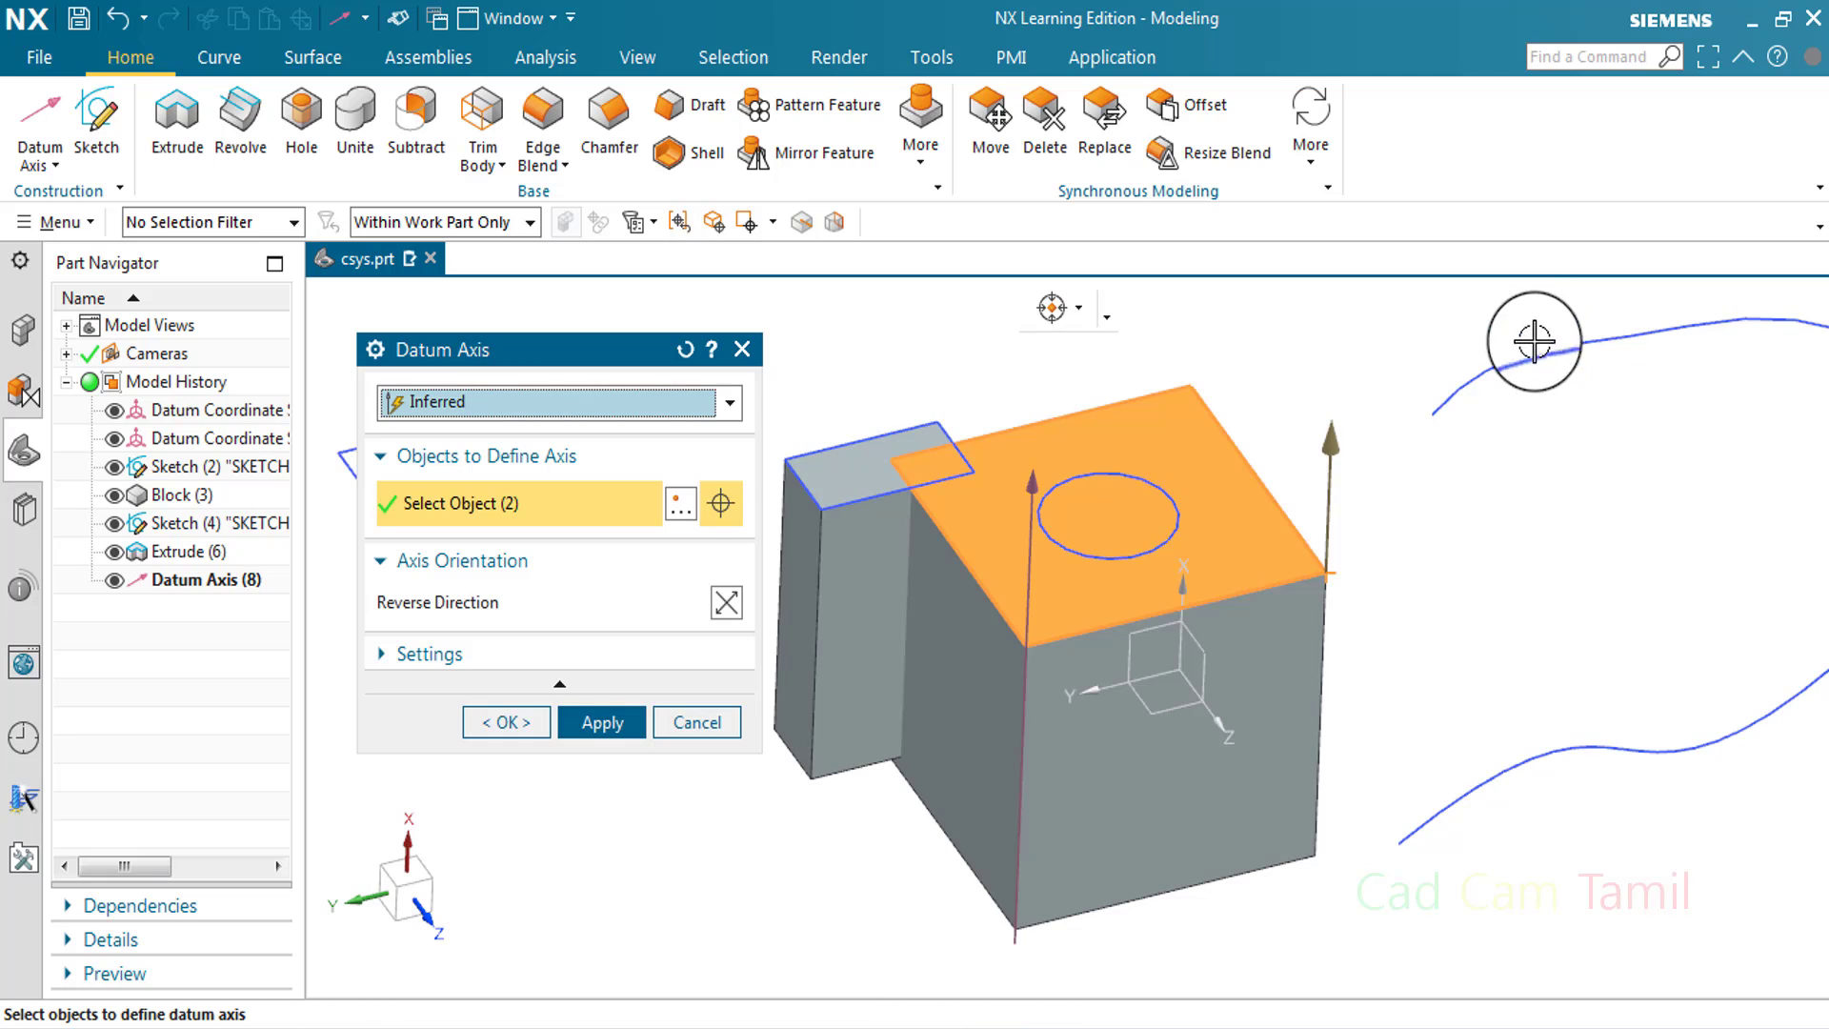
pyautogui.click(602, 722)
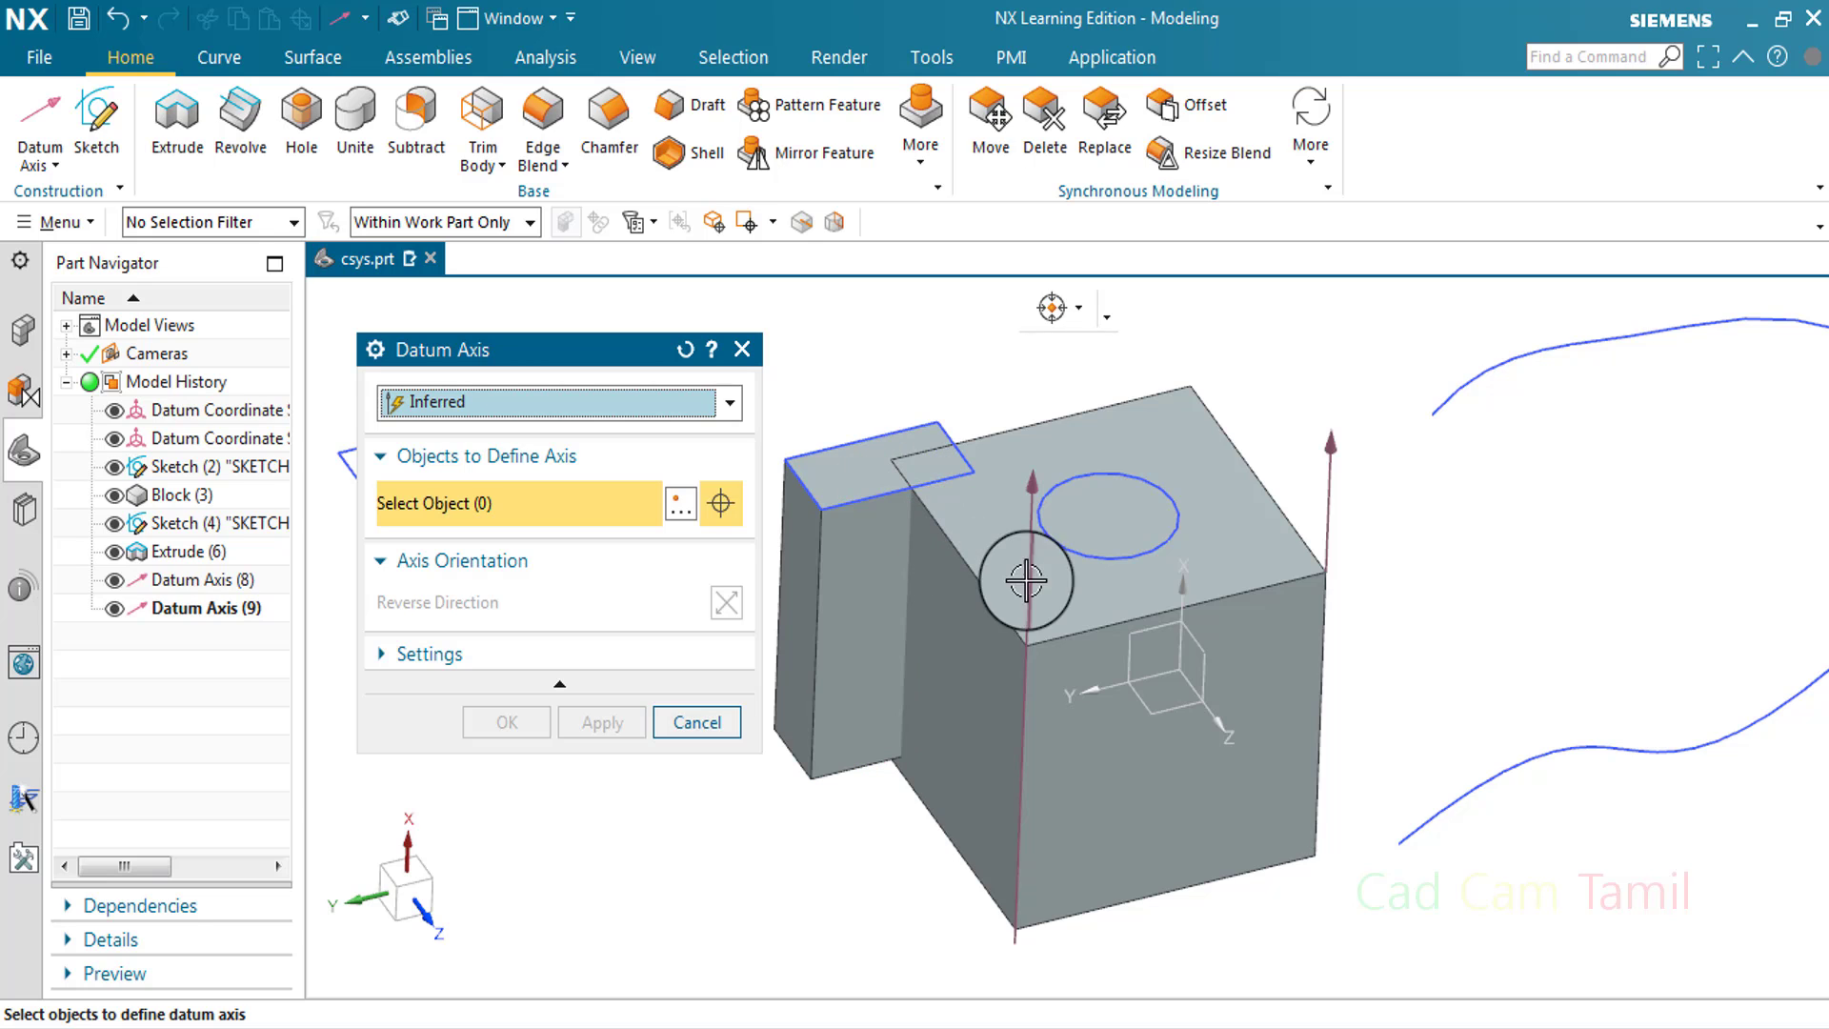
# Create an inferred datum axis along the front sketch line on top of the small extrusion, with its direction reversed
pyautogui.scroll(-3, 1298, 615)
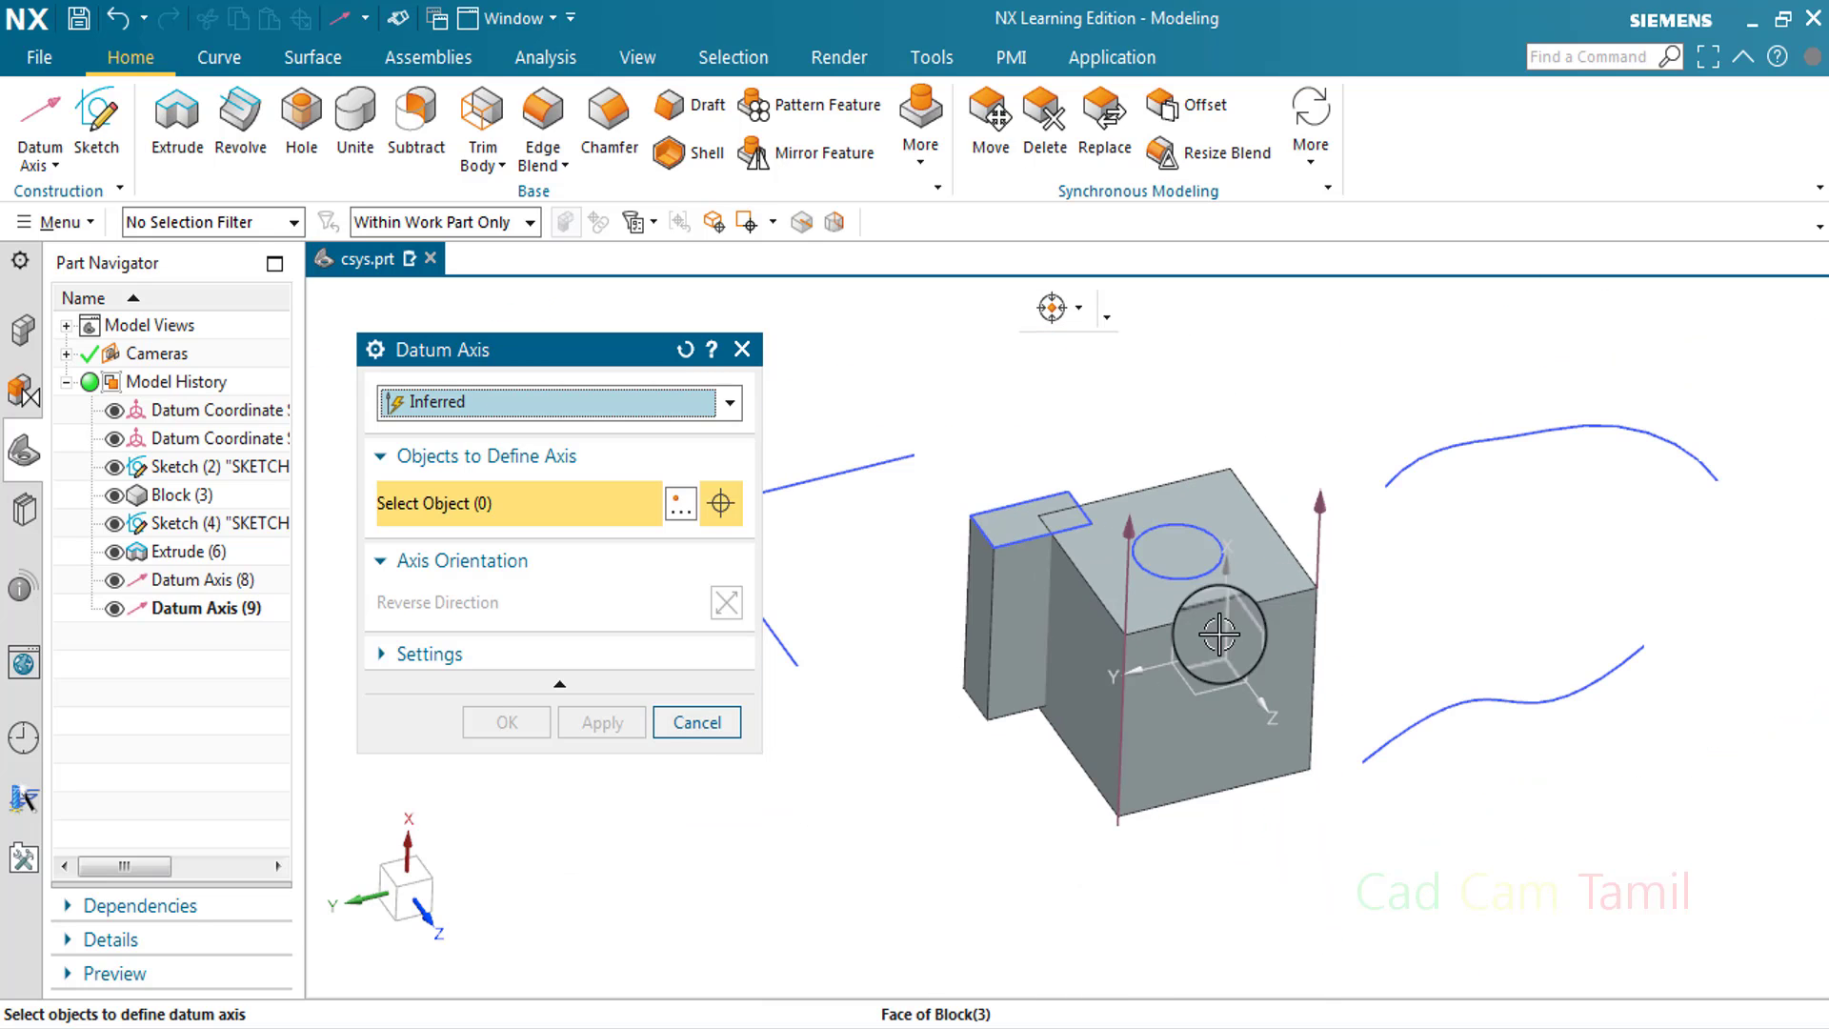
pyautogui.scroll(2, 1027, 544)
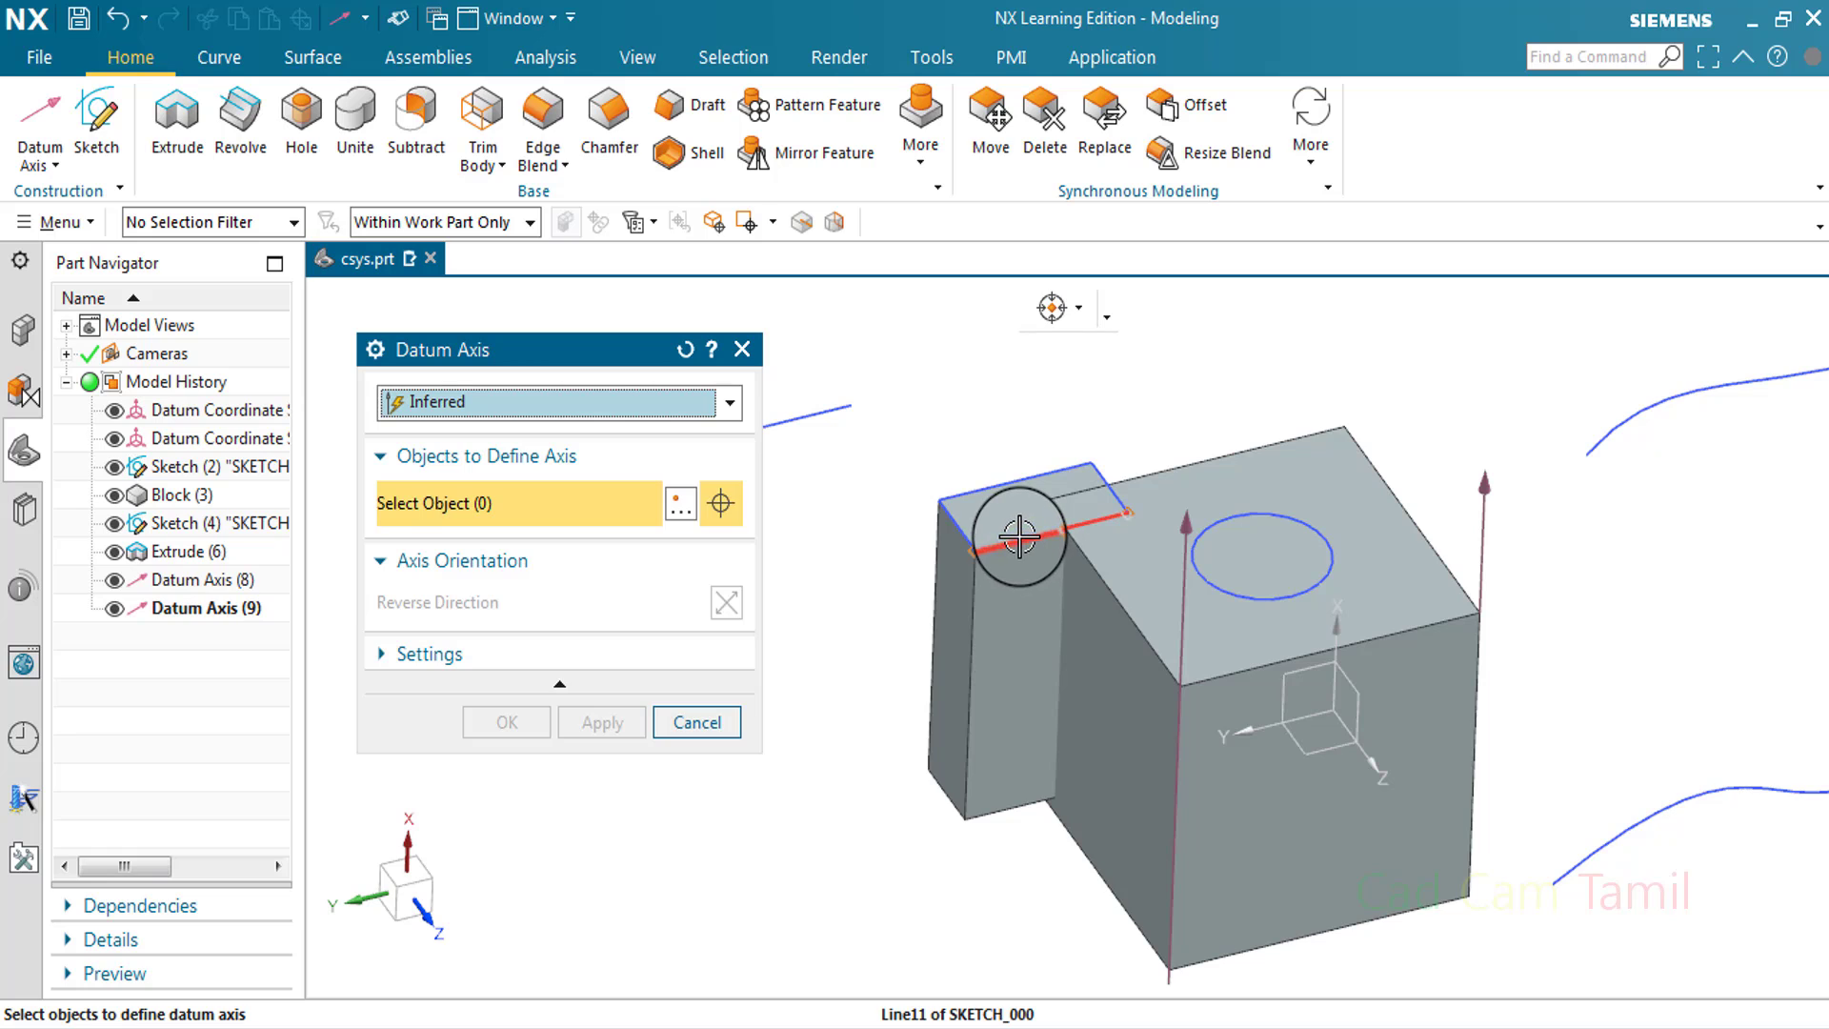
pyautogui.click(1021, 539)
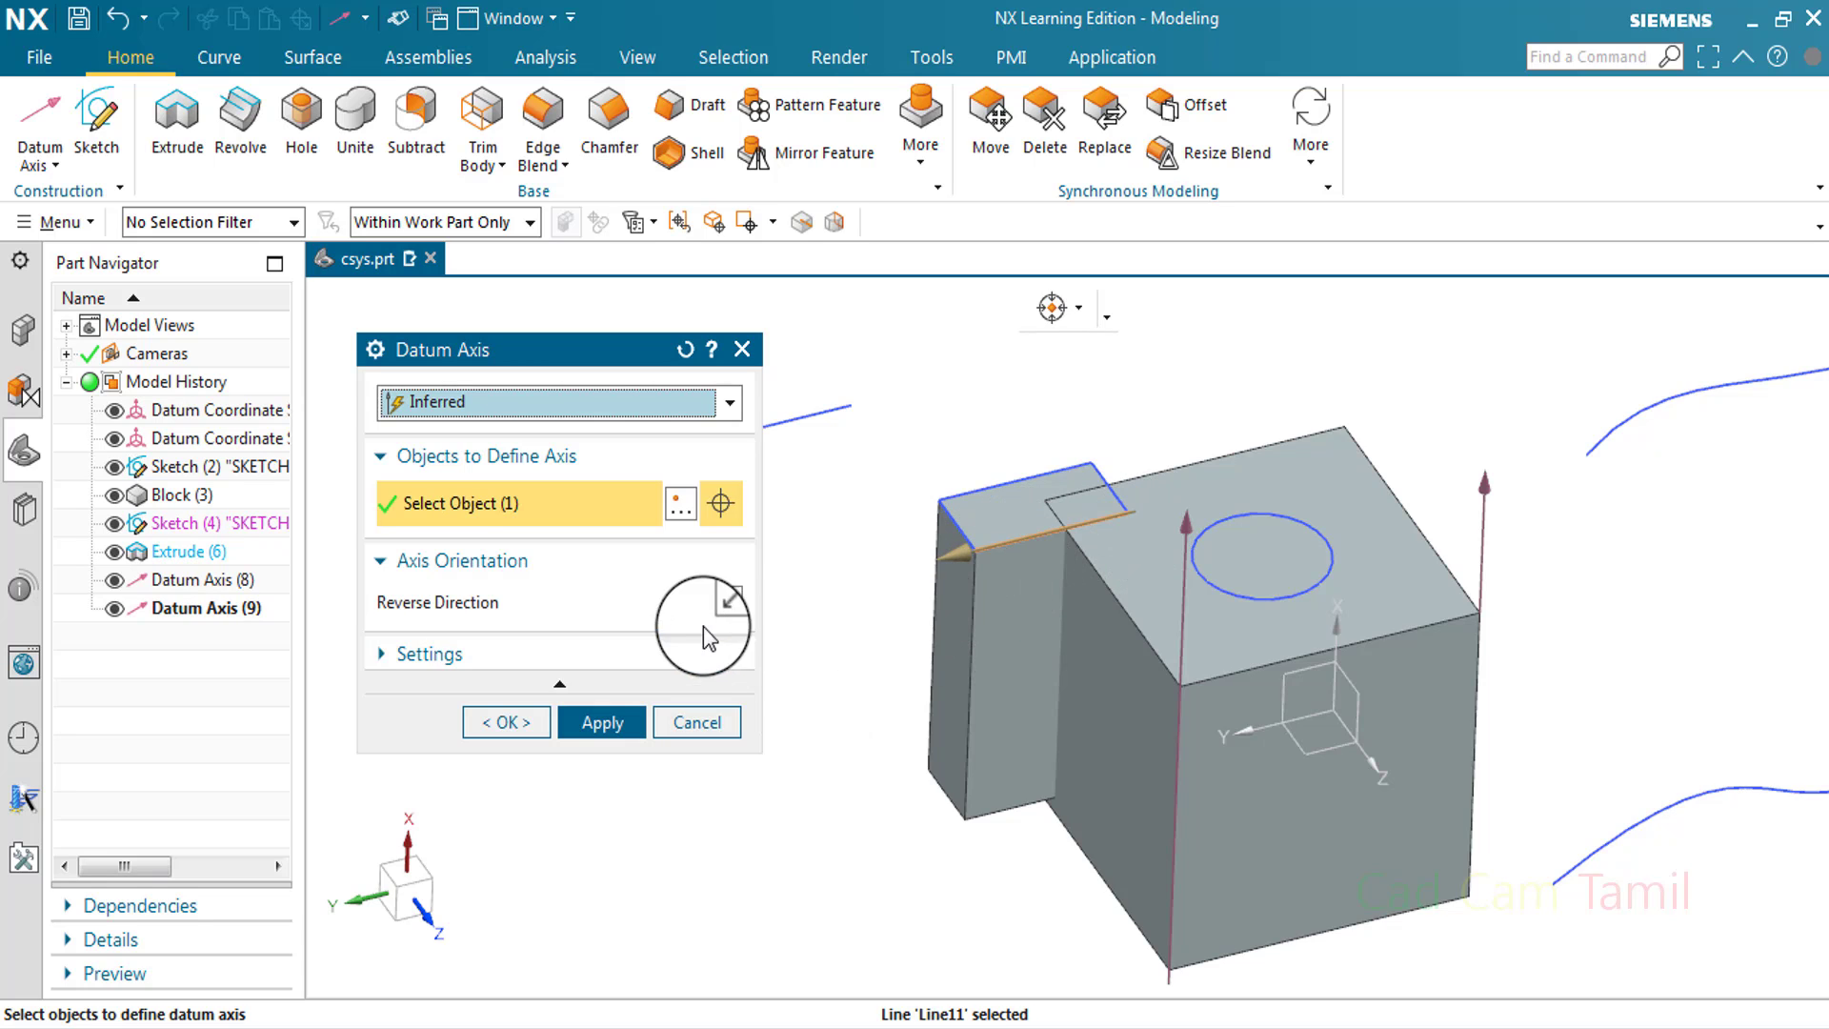
pyautogui.click(727, 610)
pyautogui.click(632, 724)
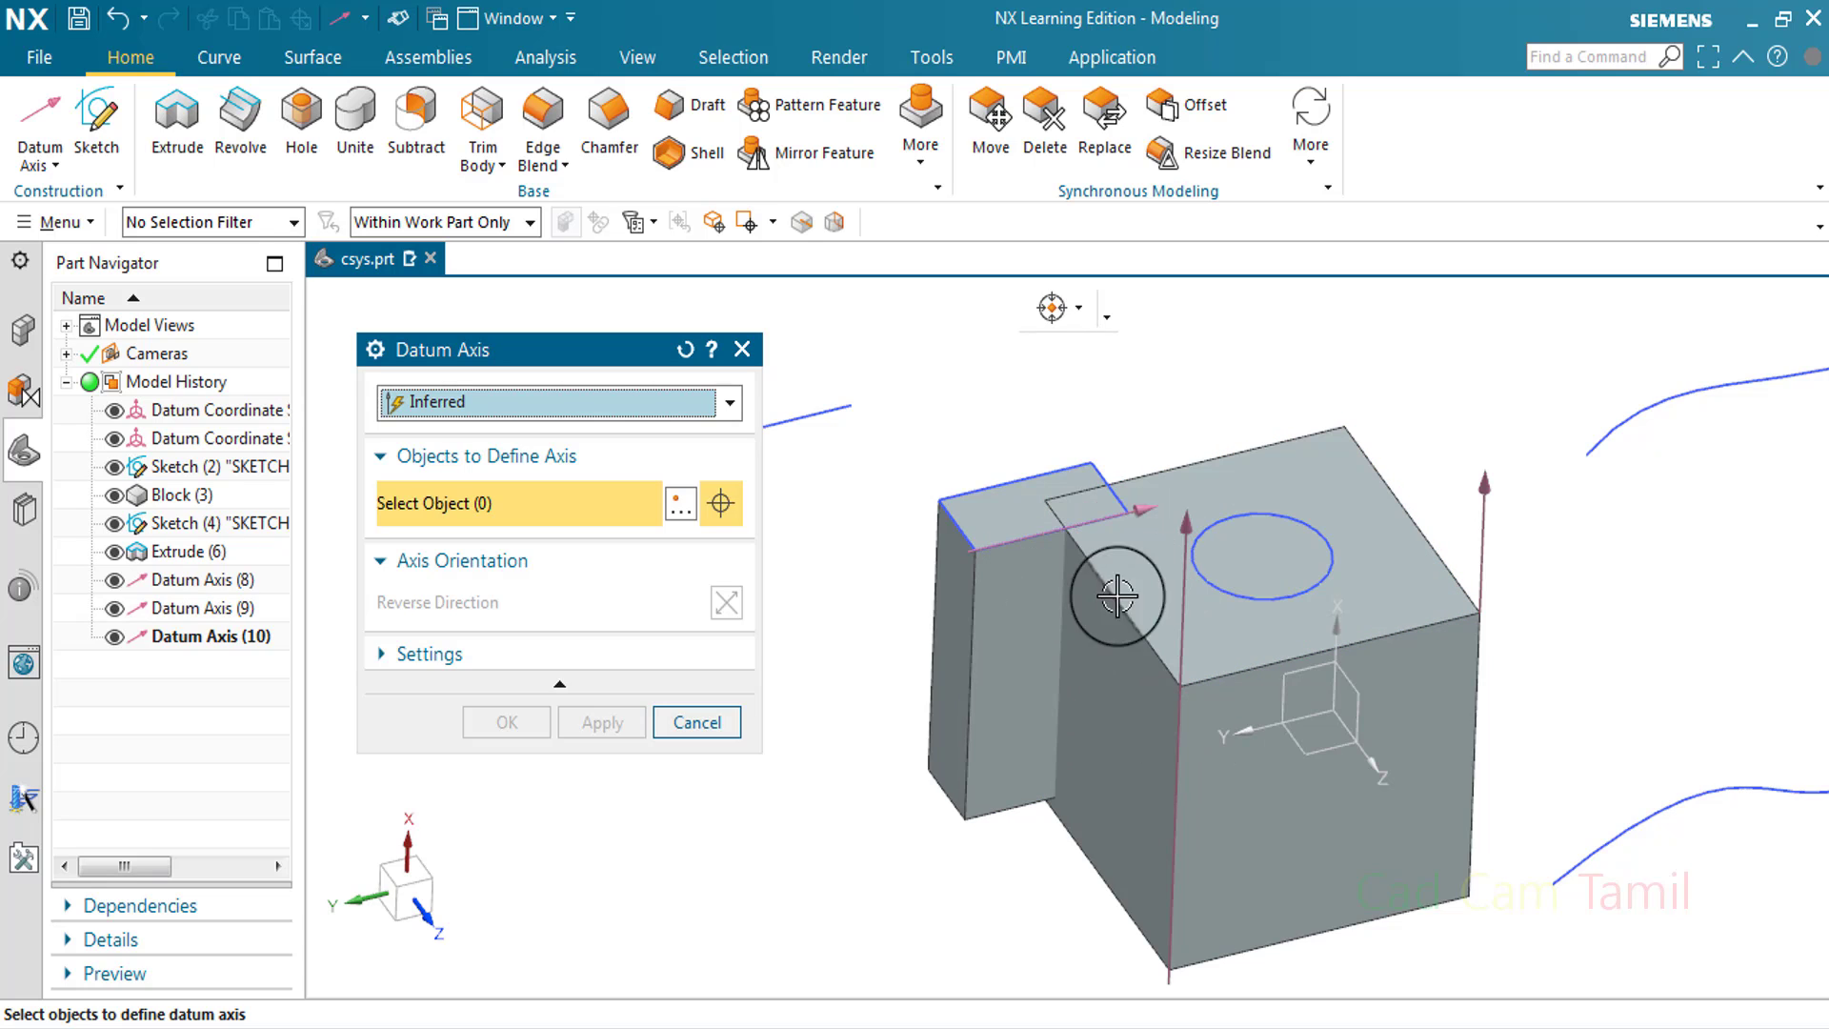
# Create an upward inferred datum axis where the small extrusion's front face meets the block's side face, and leave the Datum Axis command
pyautogui.click(1017, 671)
pyautogui.click(1101, 696)
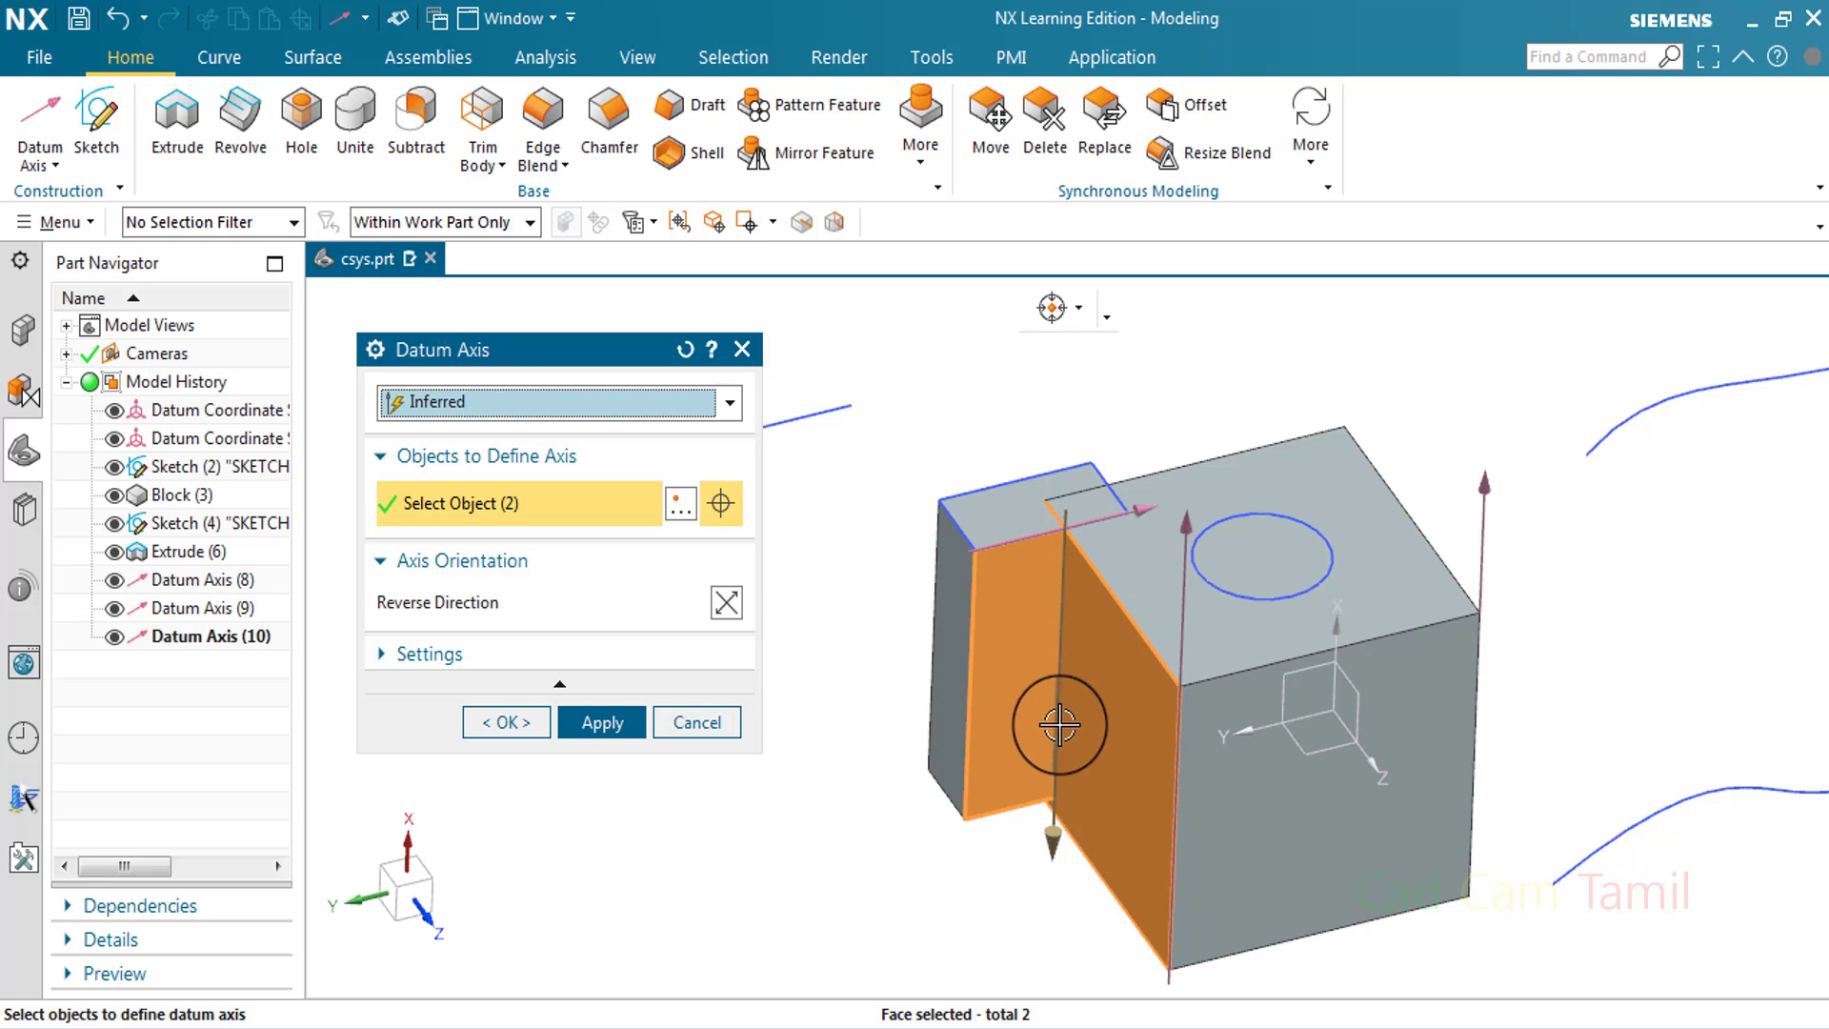
pyautogui.click(726, 602)
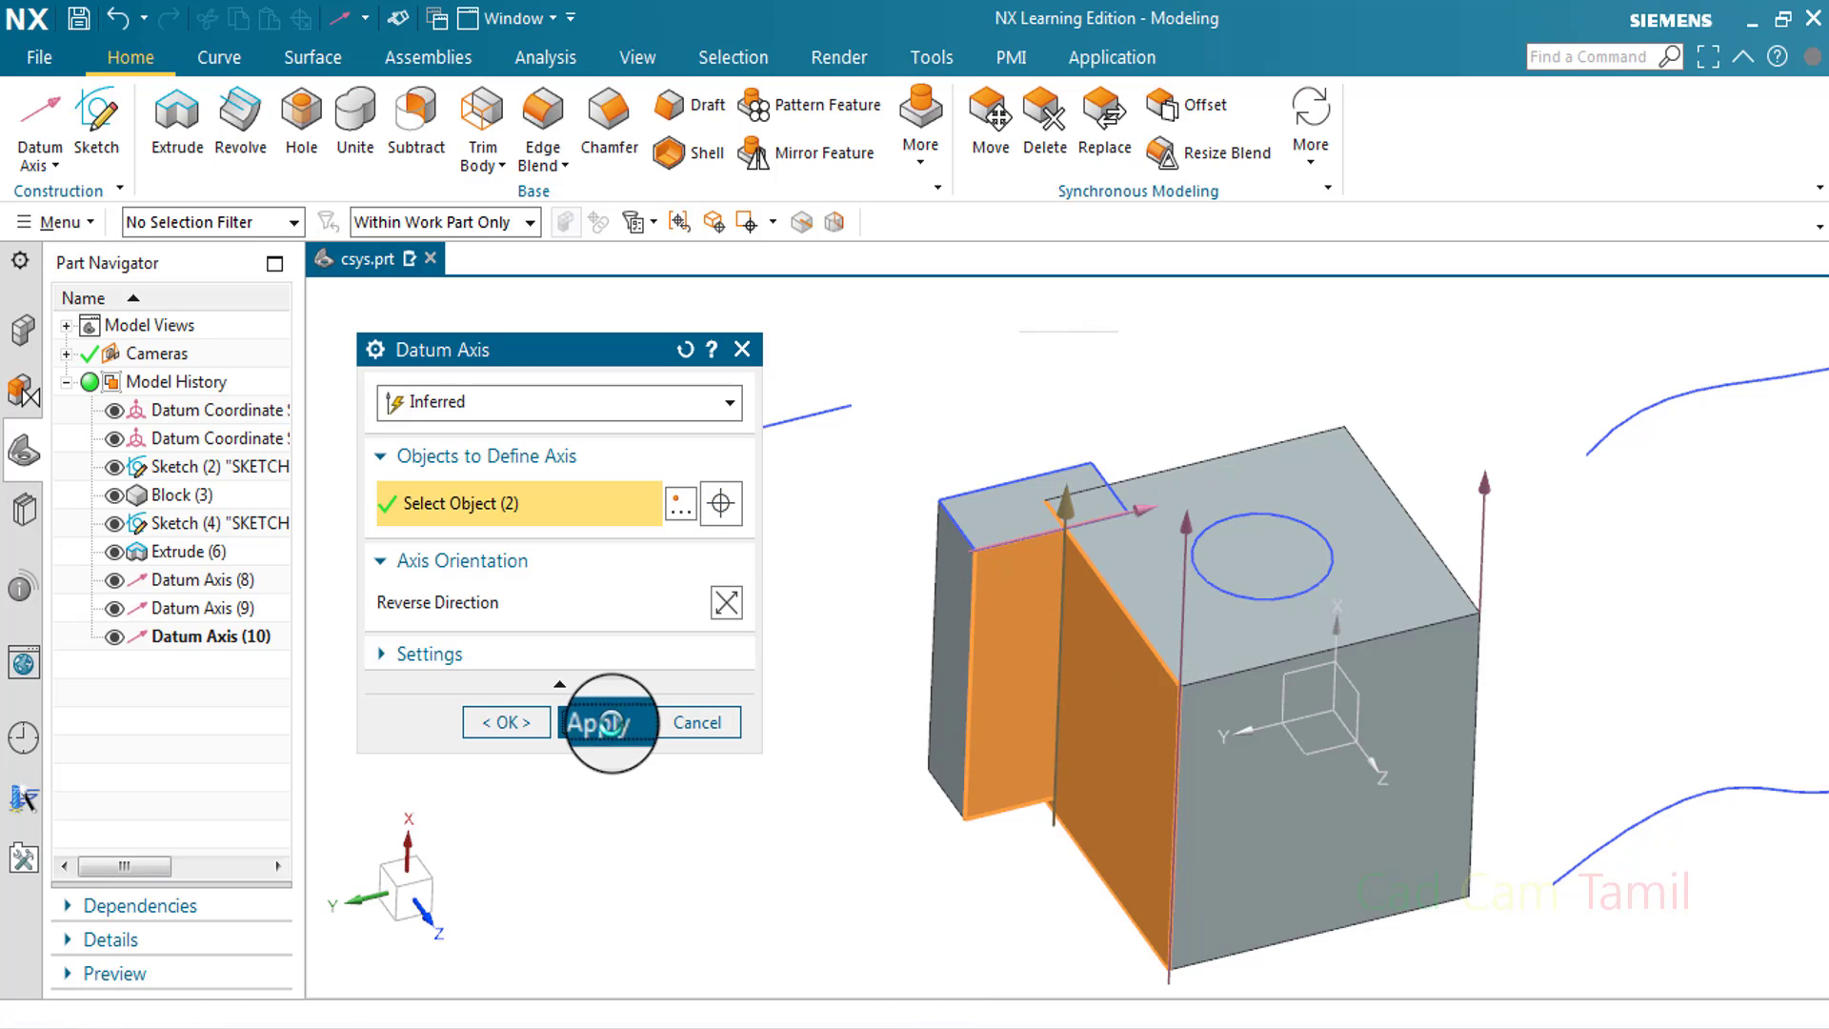
pyautogui.click(602, 722)
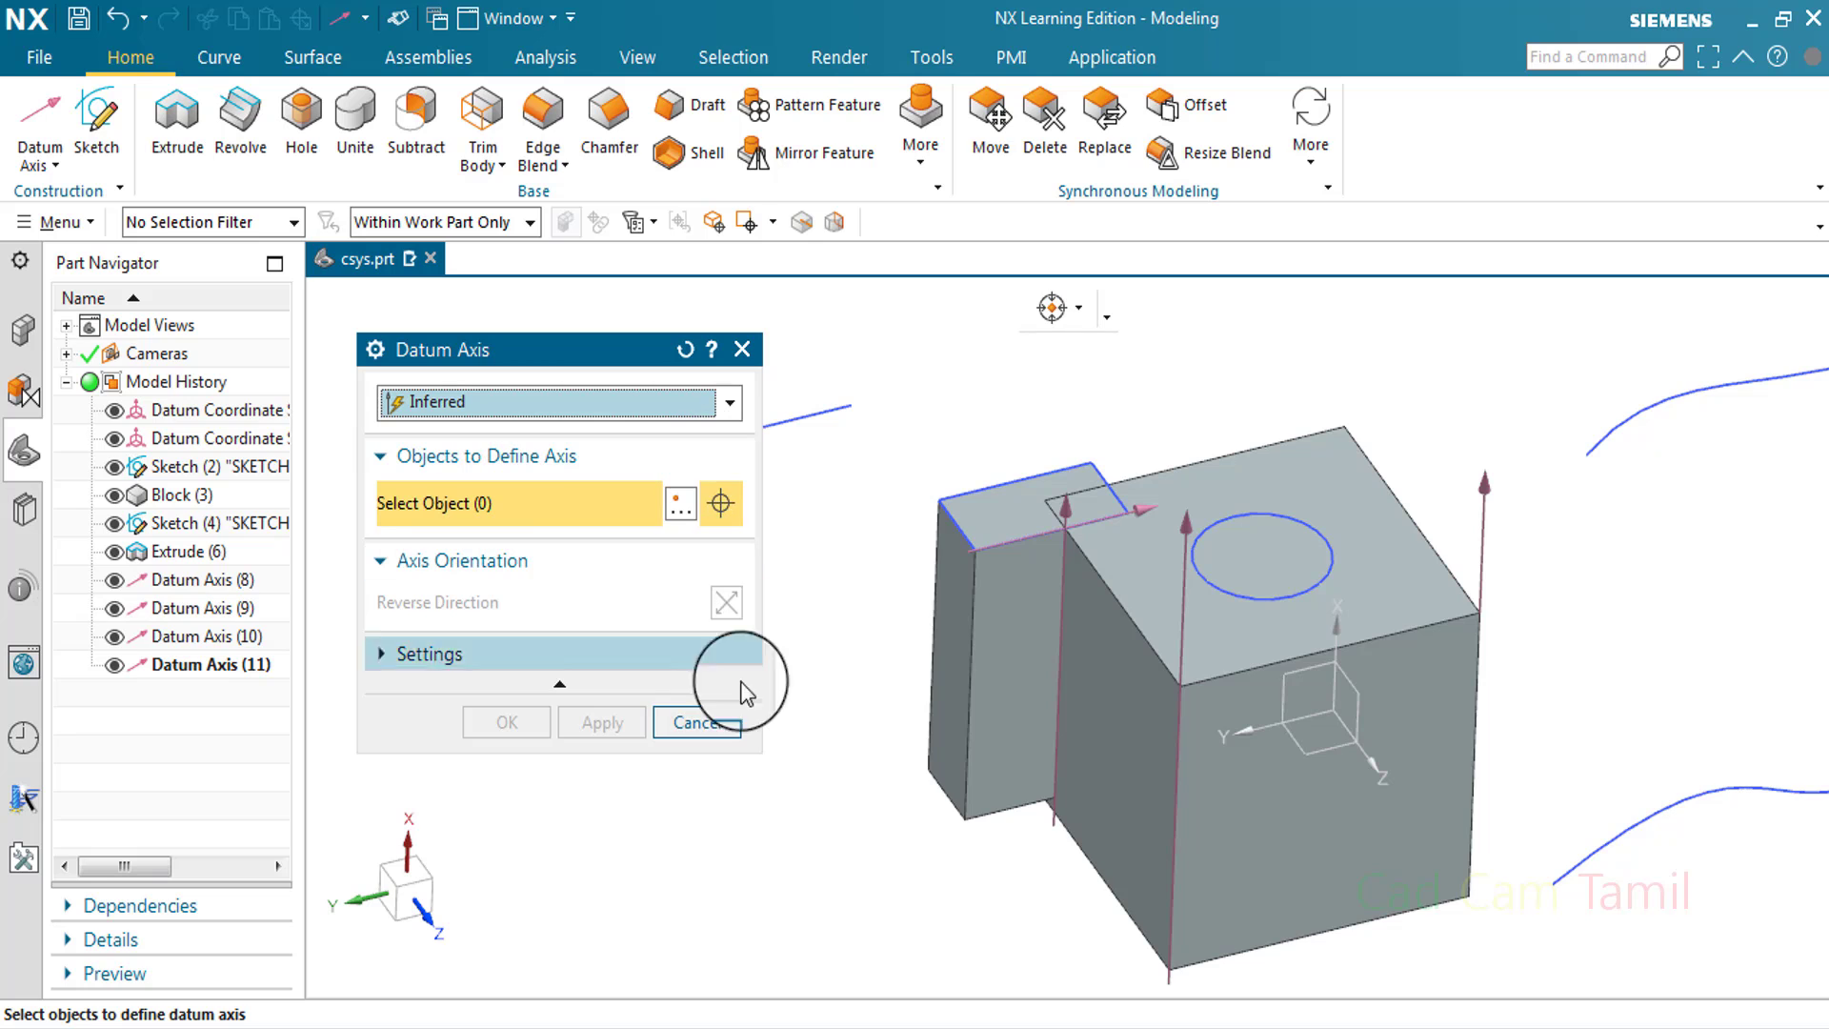
pyautogui.scroll(2, 931, 653)
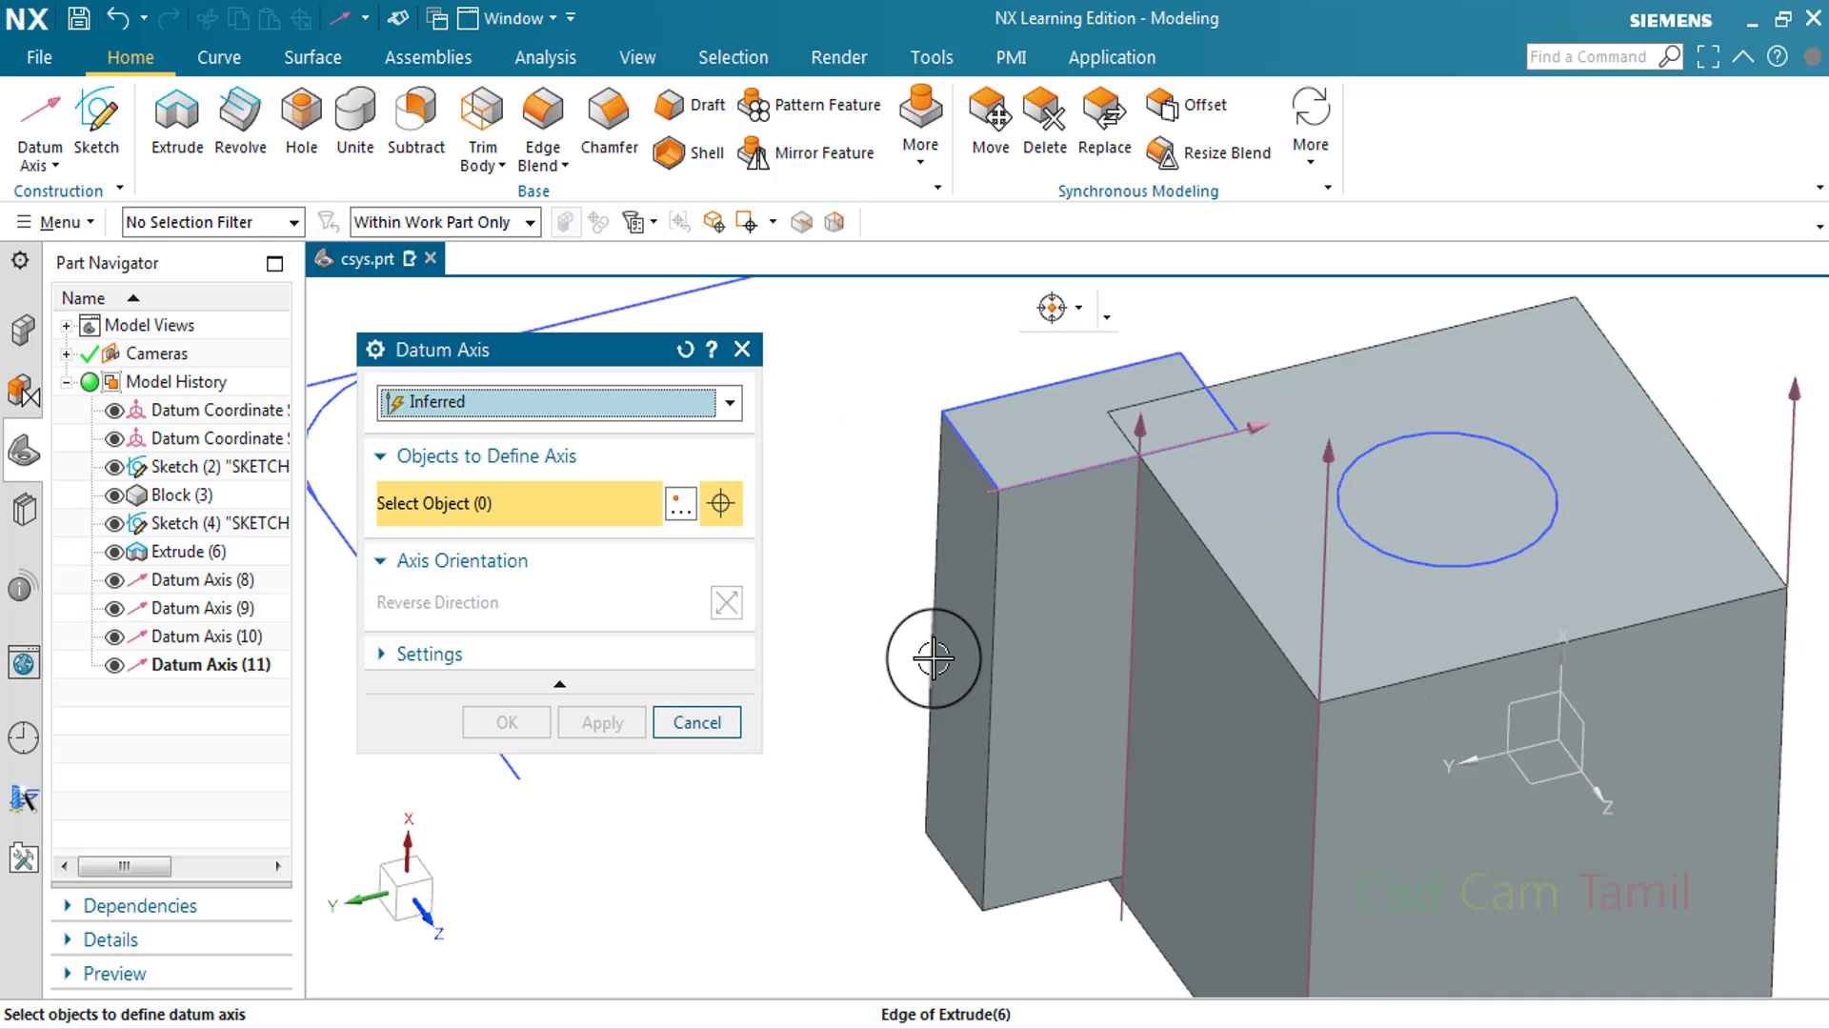
pyautogui.scroll(-2, 930, 653)
pyautogui.click(636, 402)
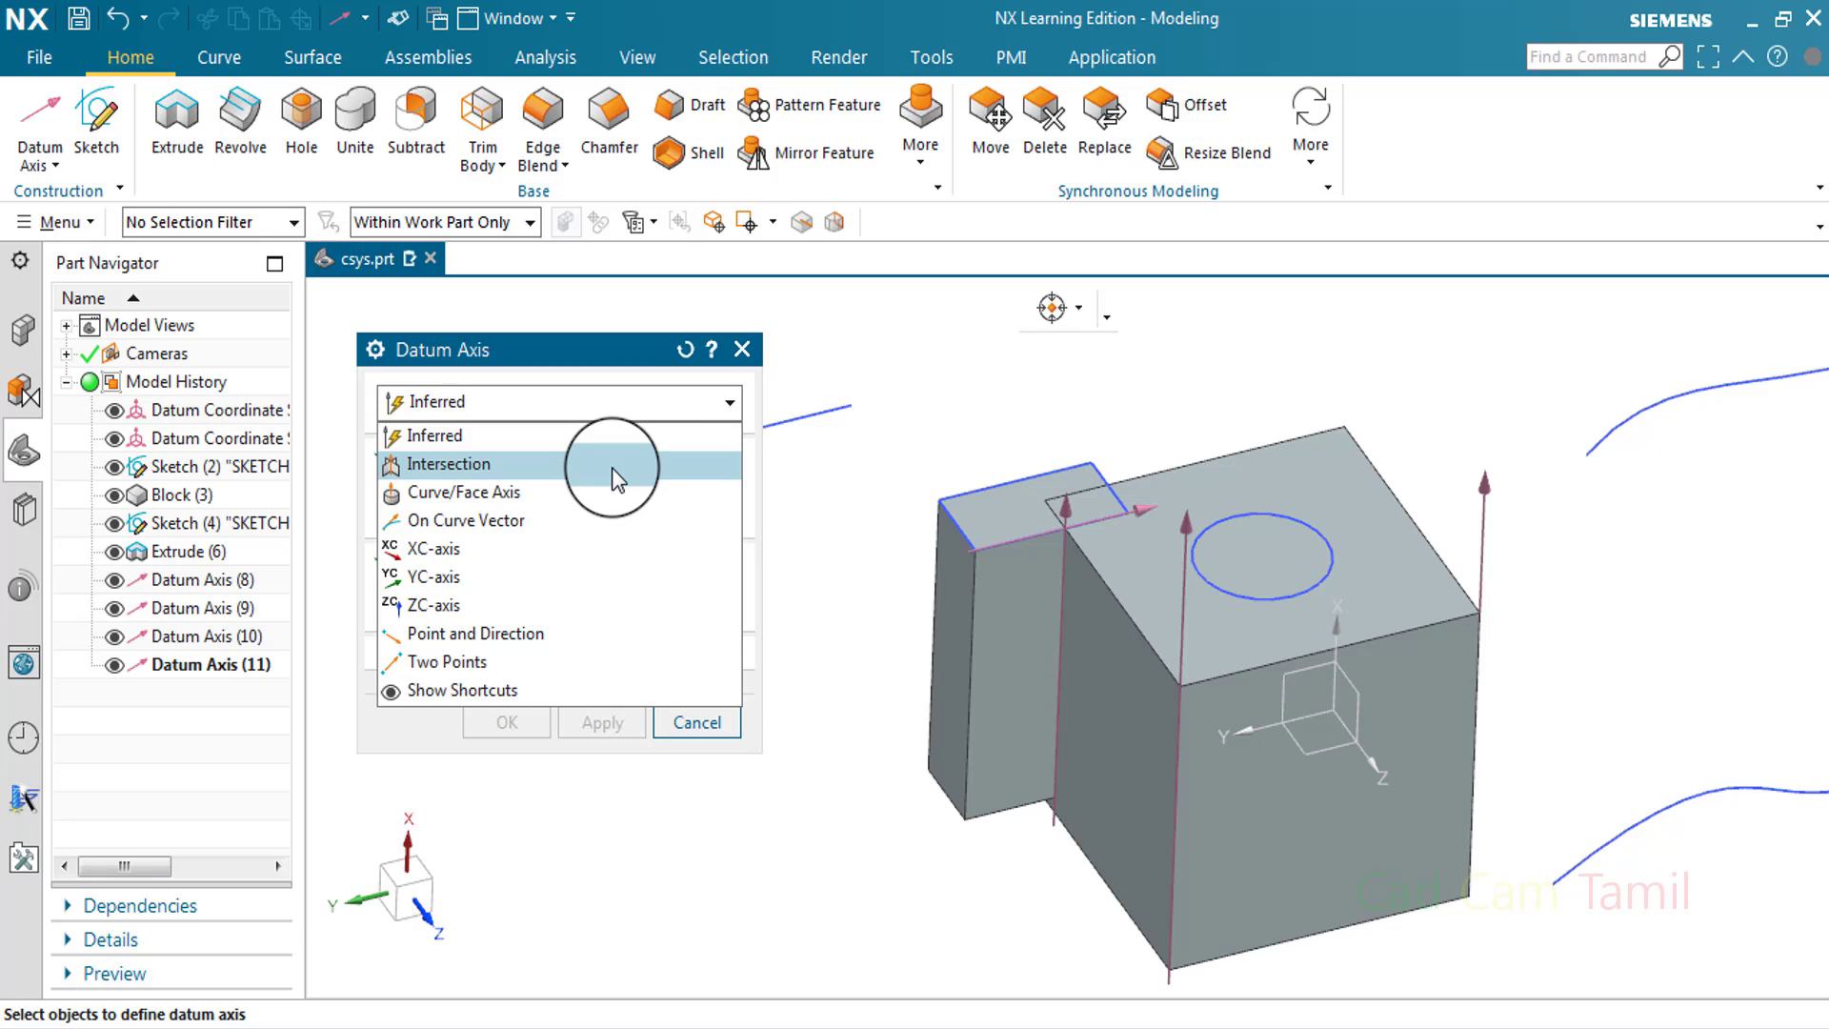
pyautogui.click(743, 355)
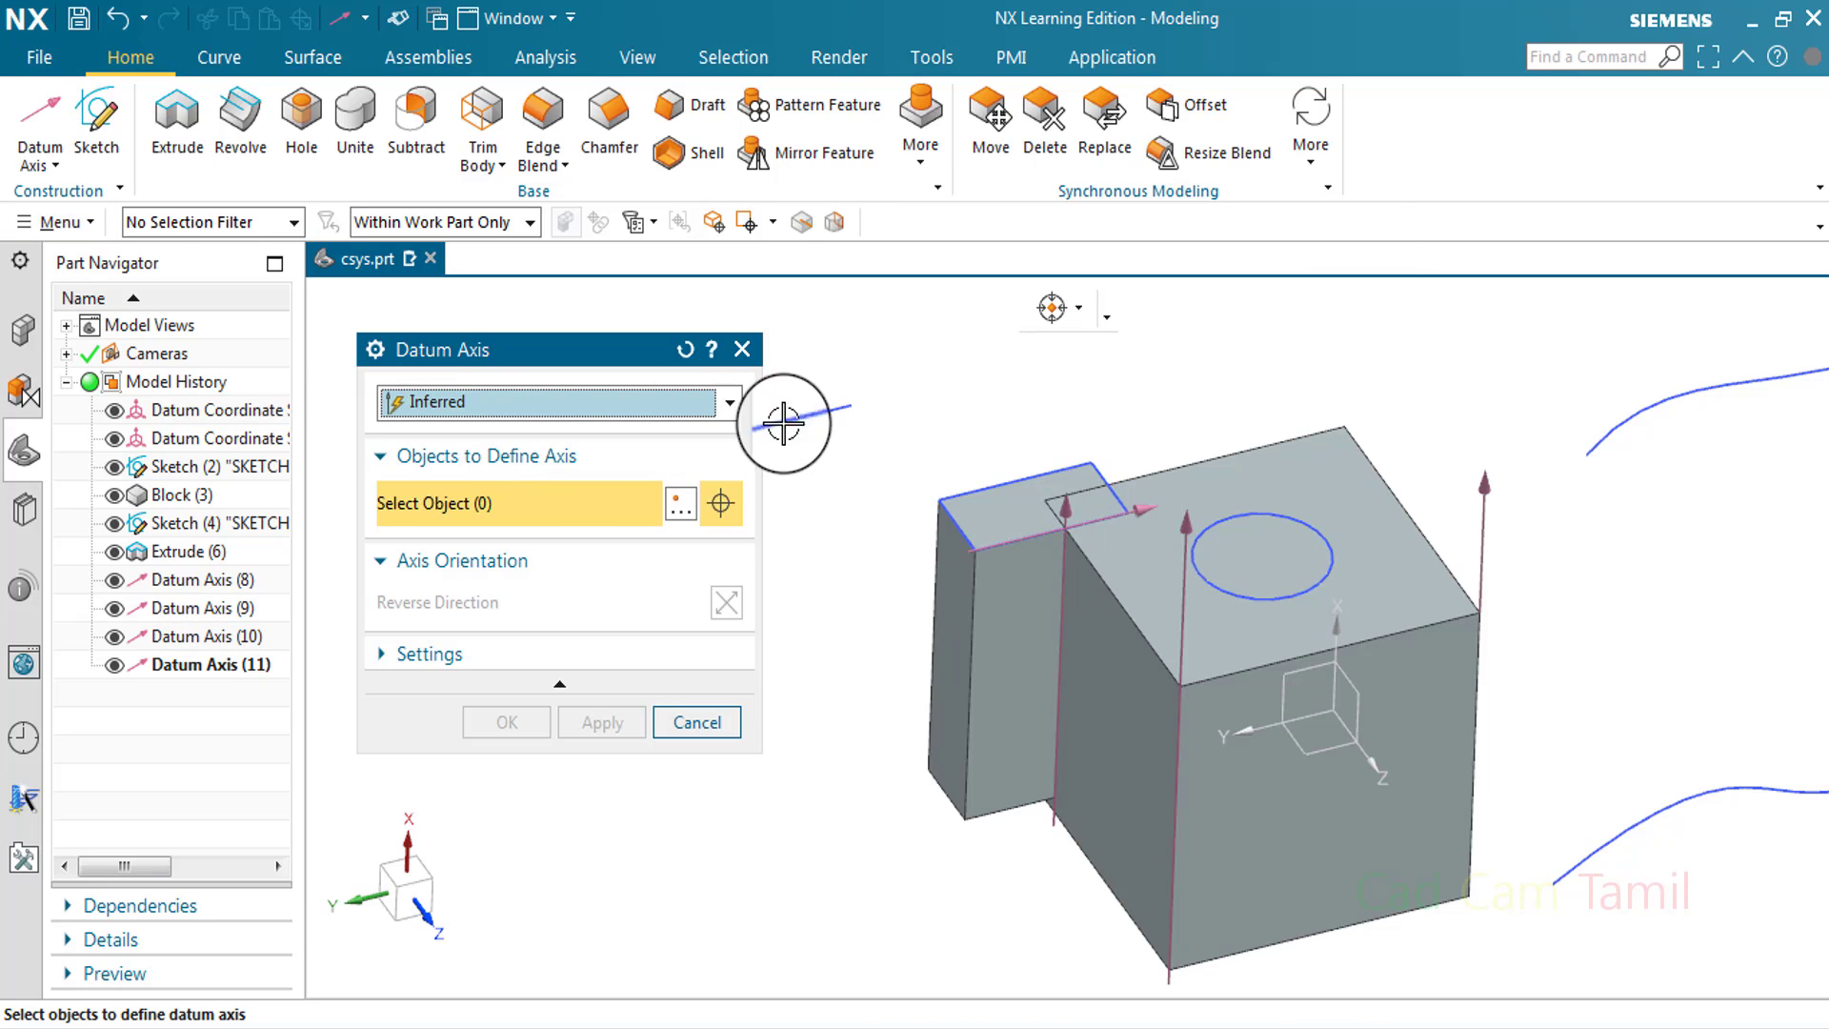
pyautogui.click(741, 349)
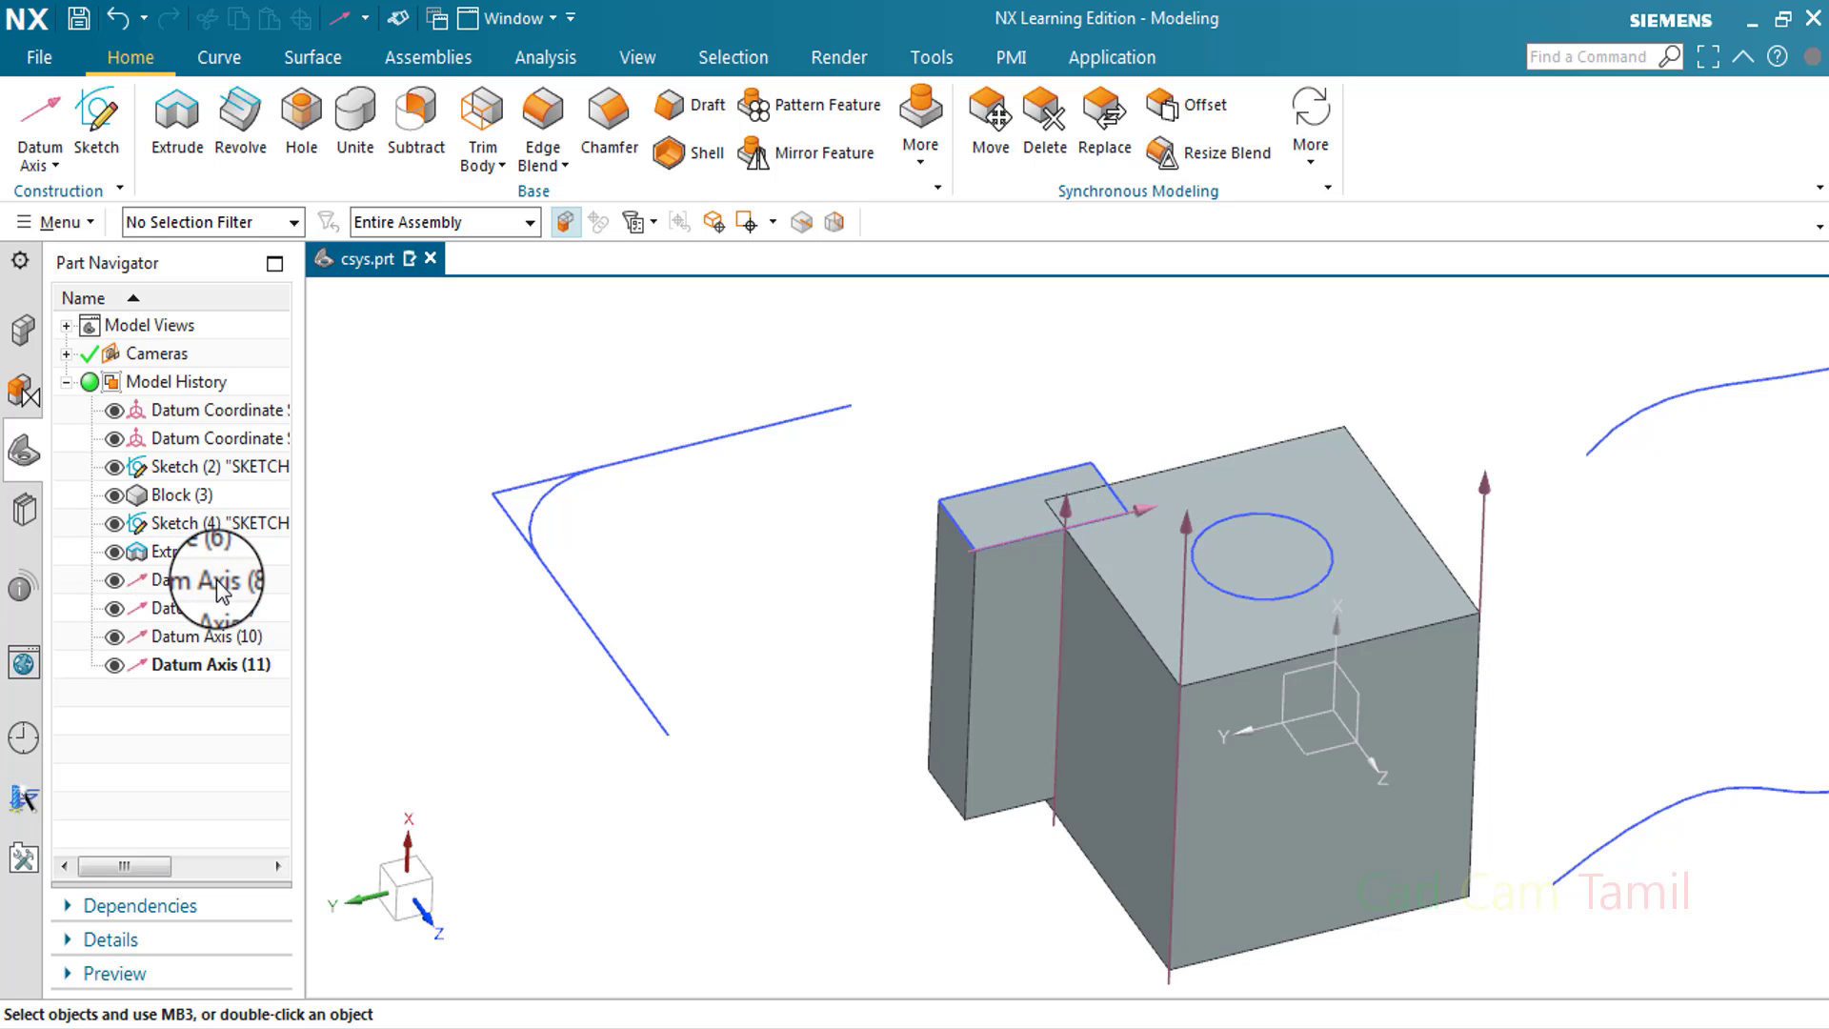
# Try deleting Datum Axis (8) from the model history
pyautogui.rightClick(215, 579)
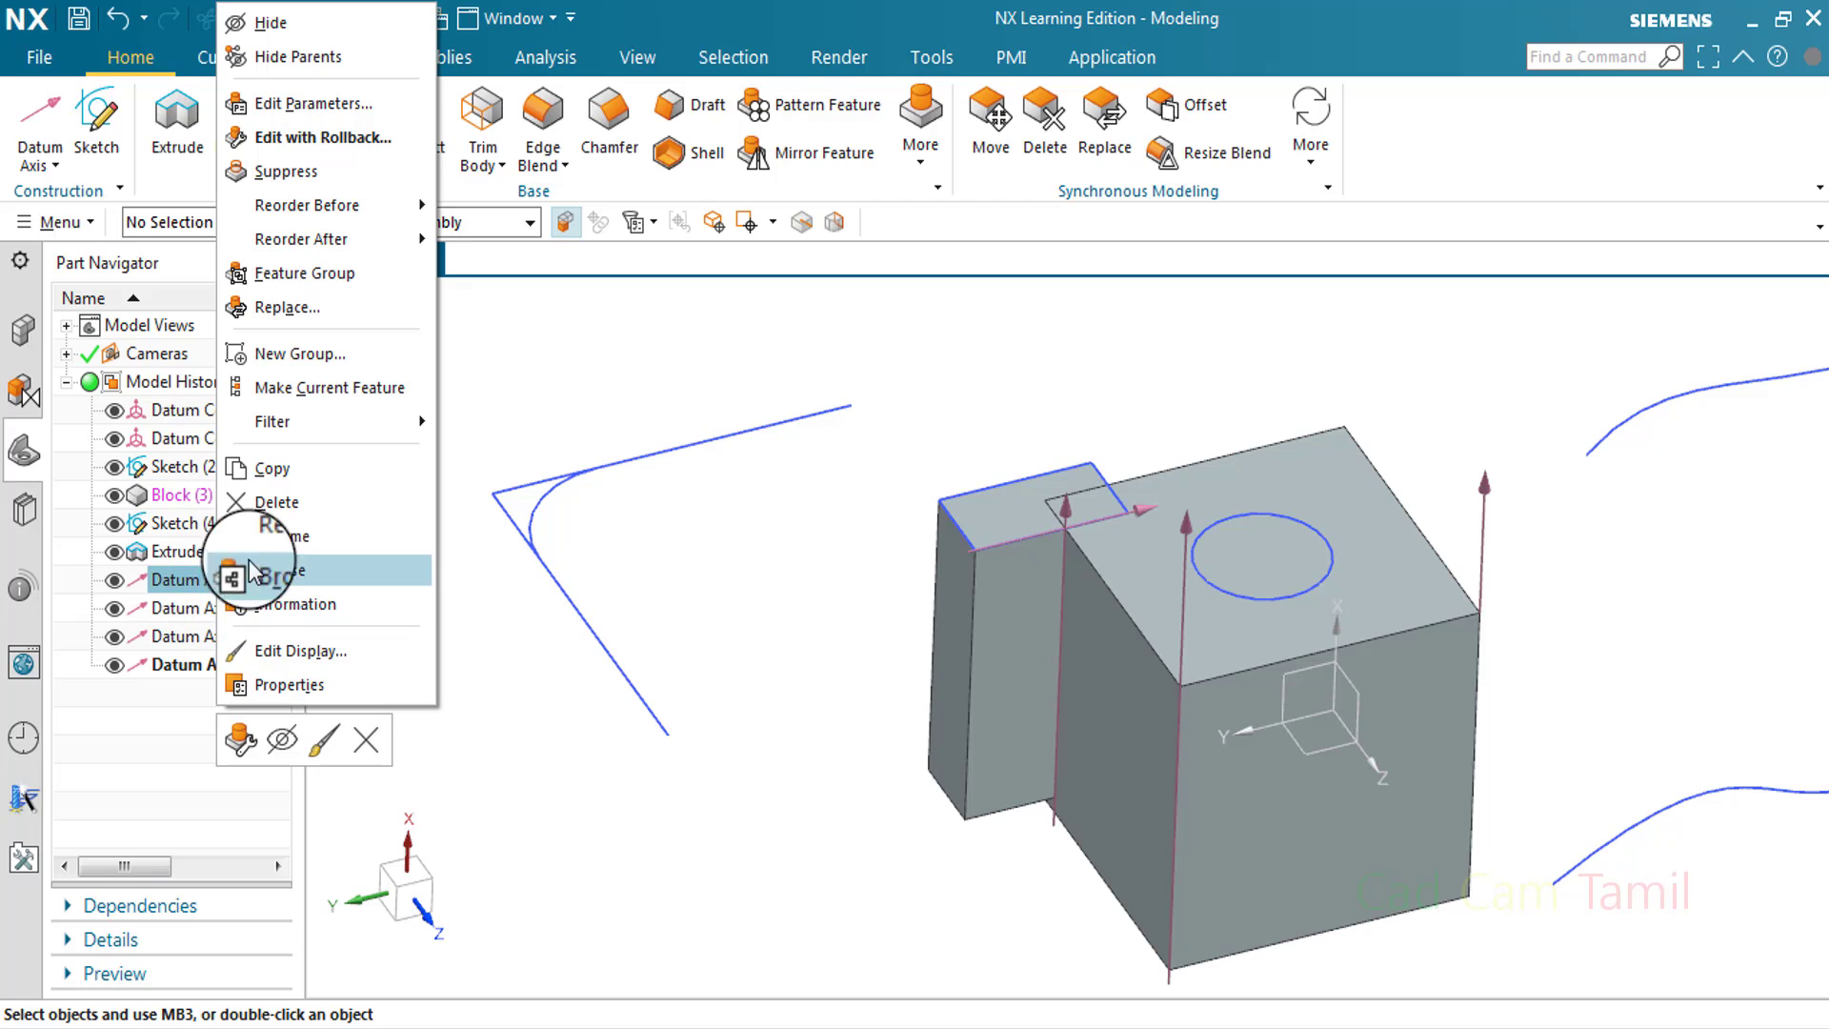
pyautogui.click(364, 731)
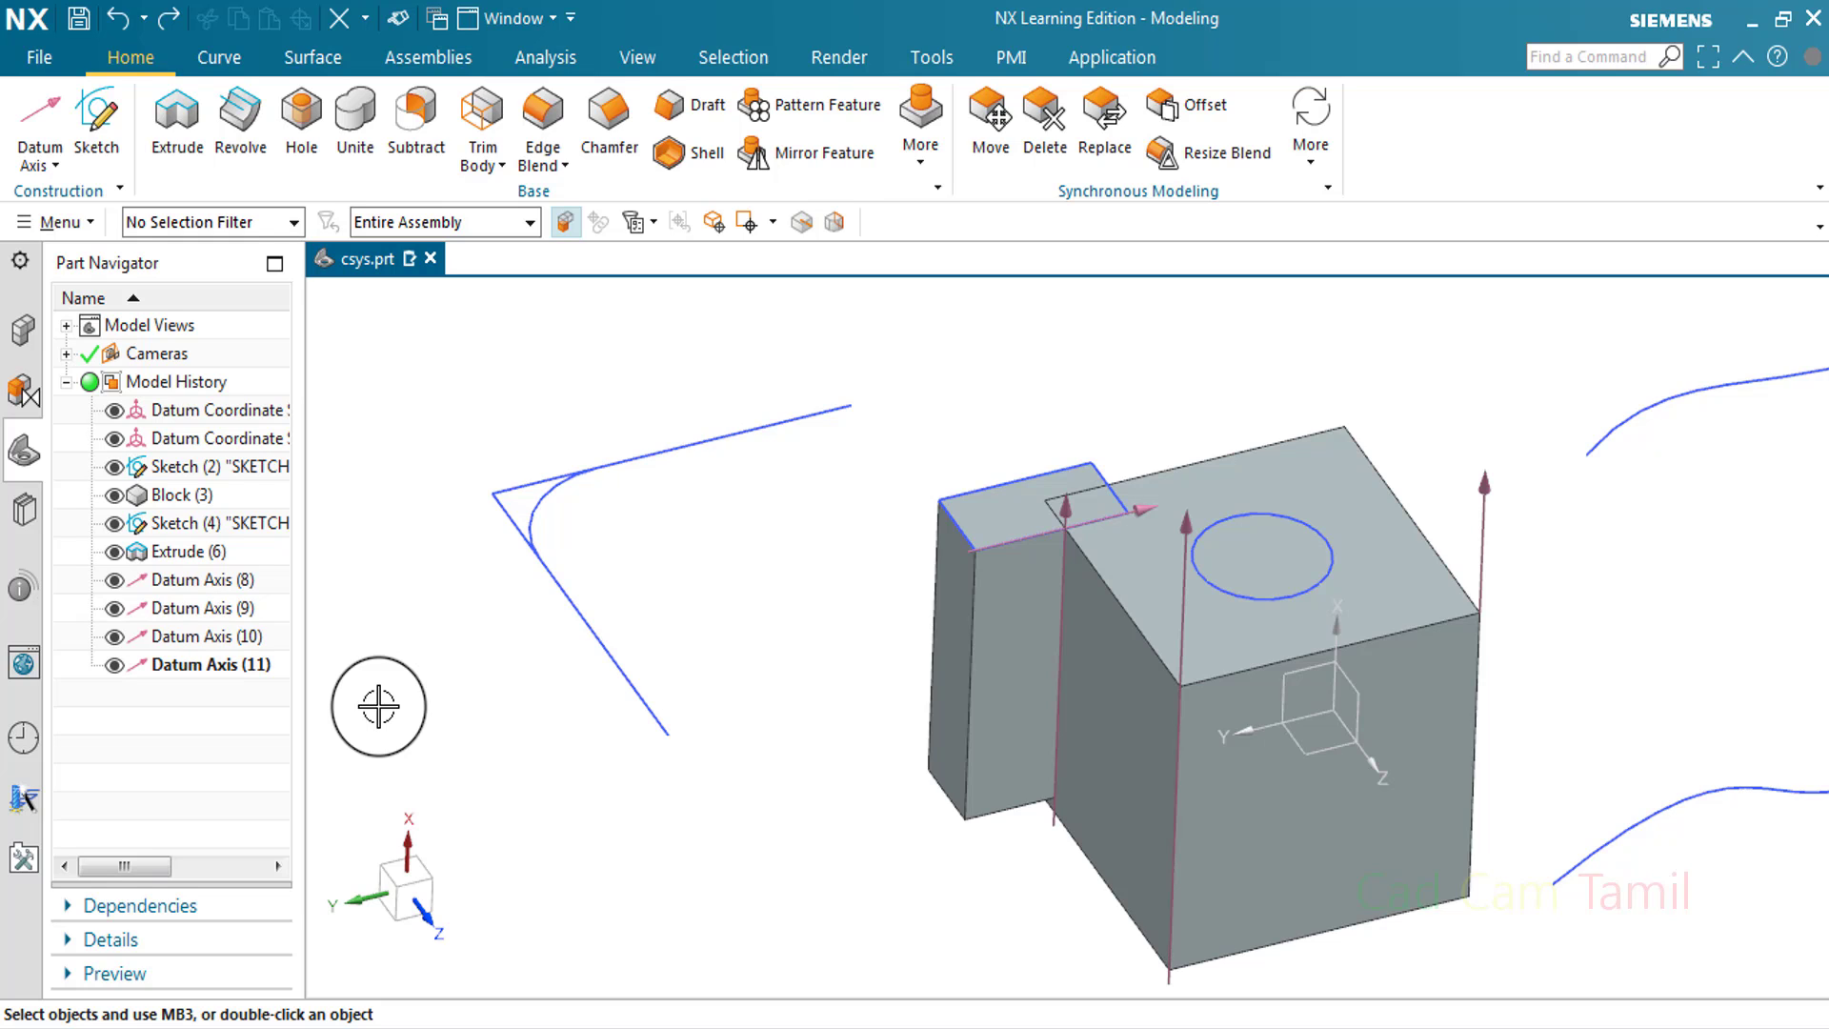
# Hide Datum Axis (8), (9), (10) and (11) in the model history
pyautogui.rightClick(227, 590)
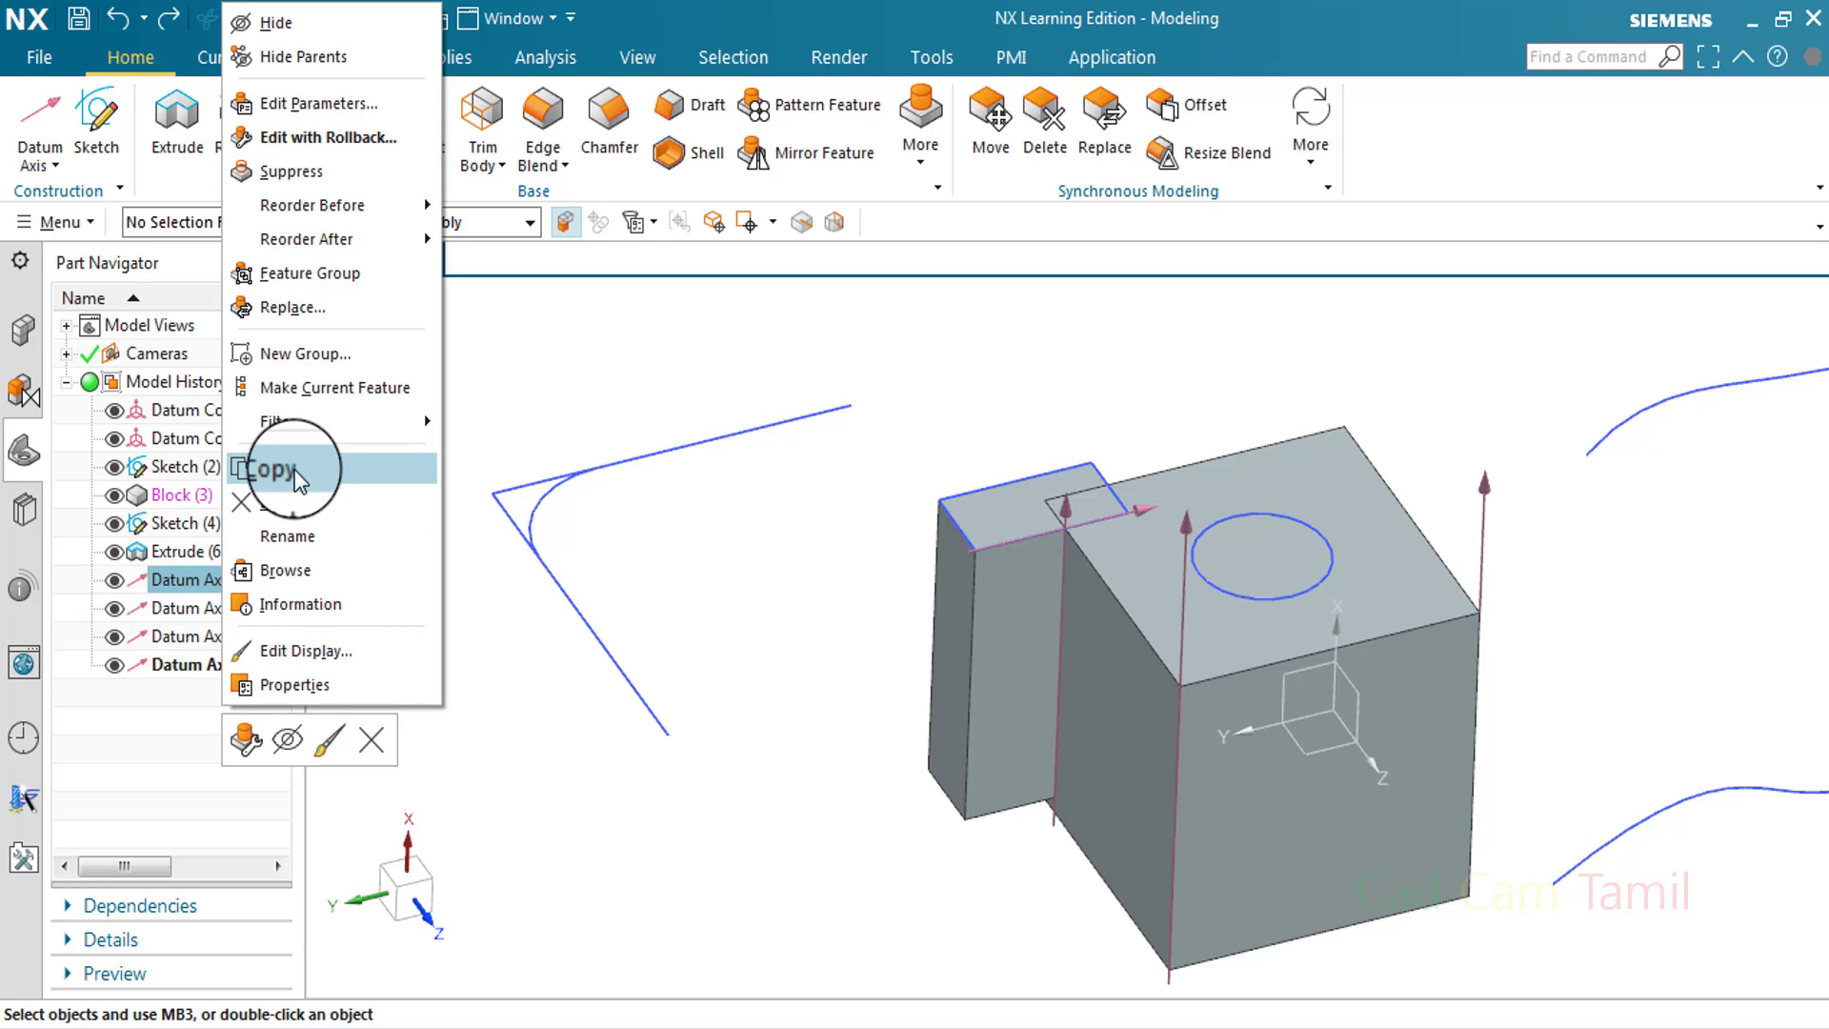
pyautogui.click(276, 27)
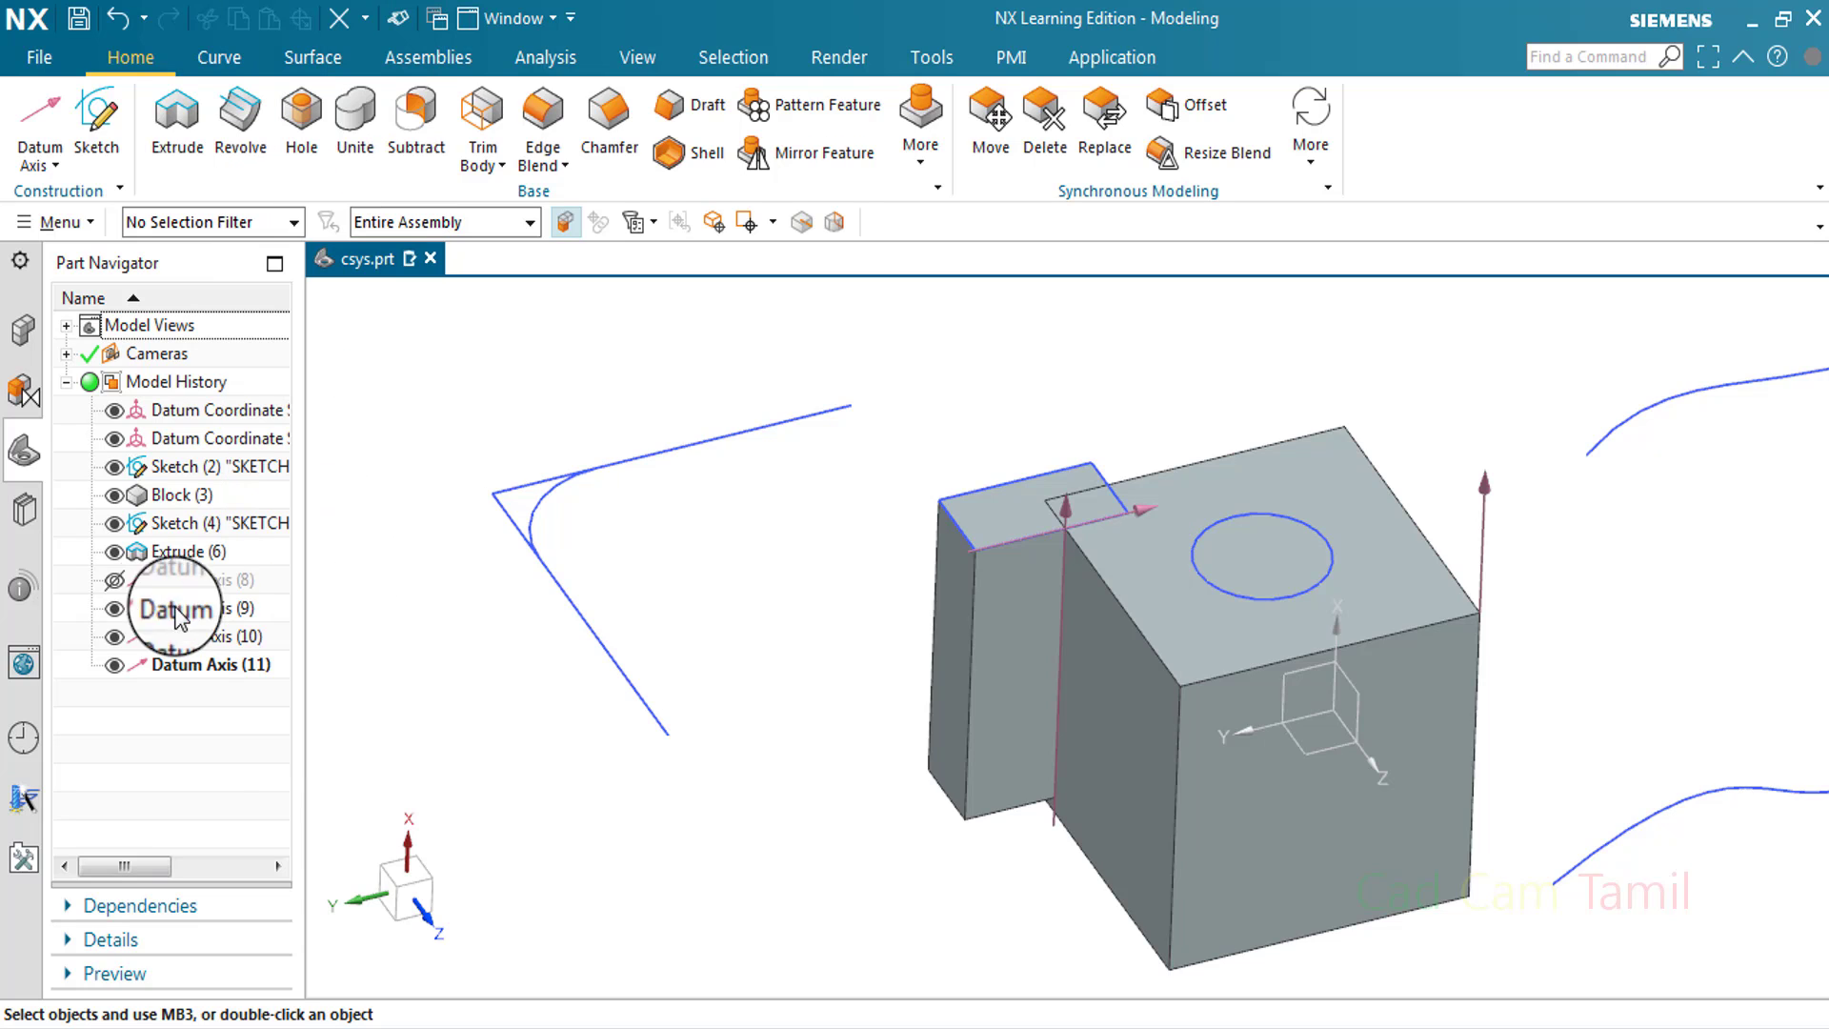
pyautogui.click(114, 665)
pyautogui.click(114, 636)
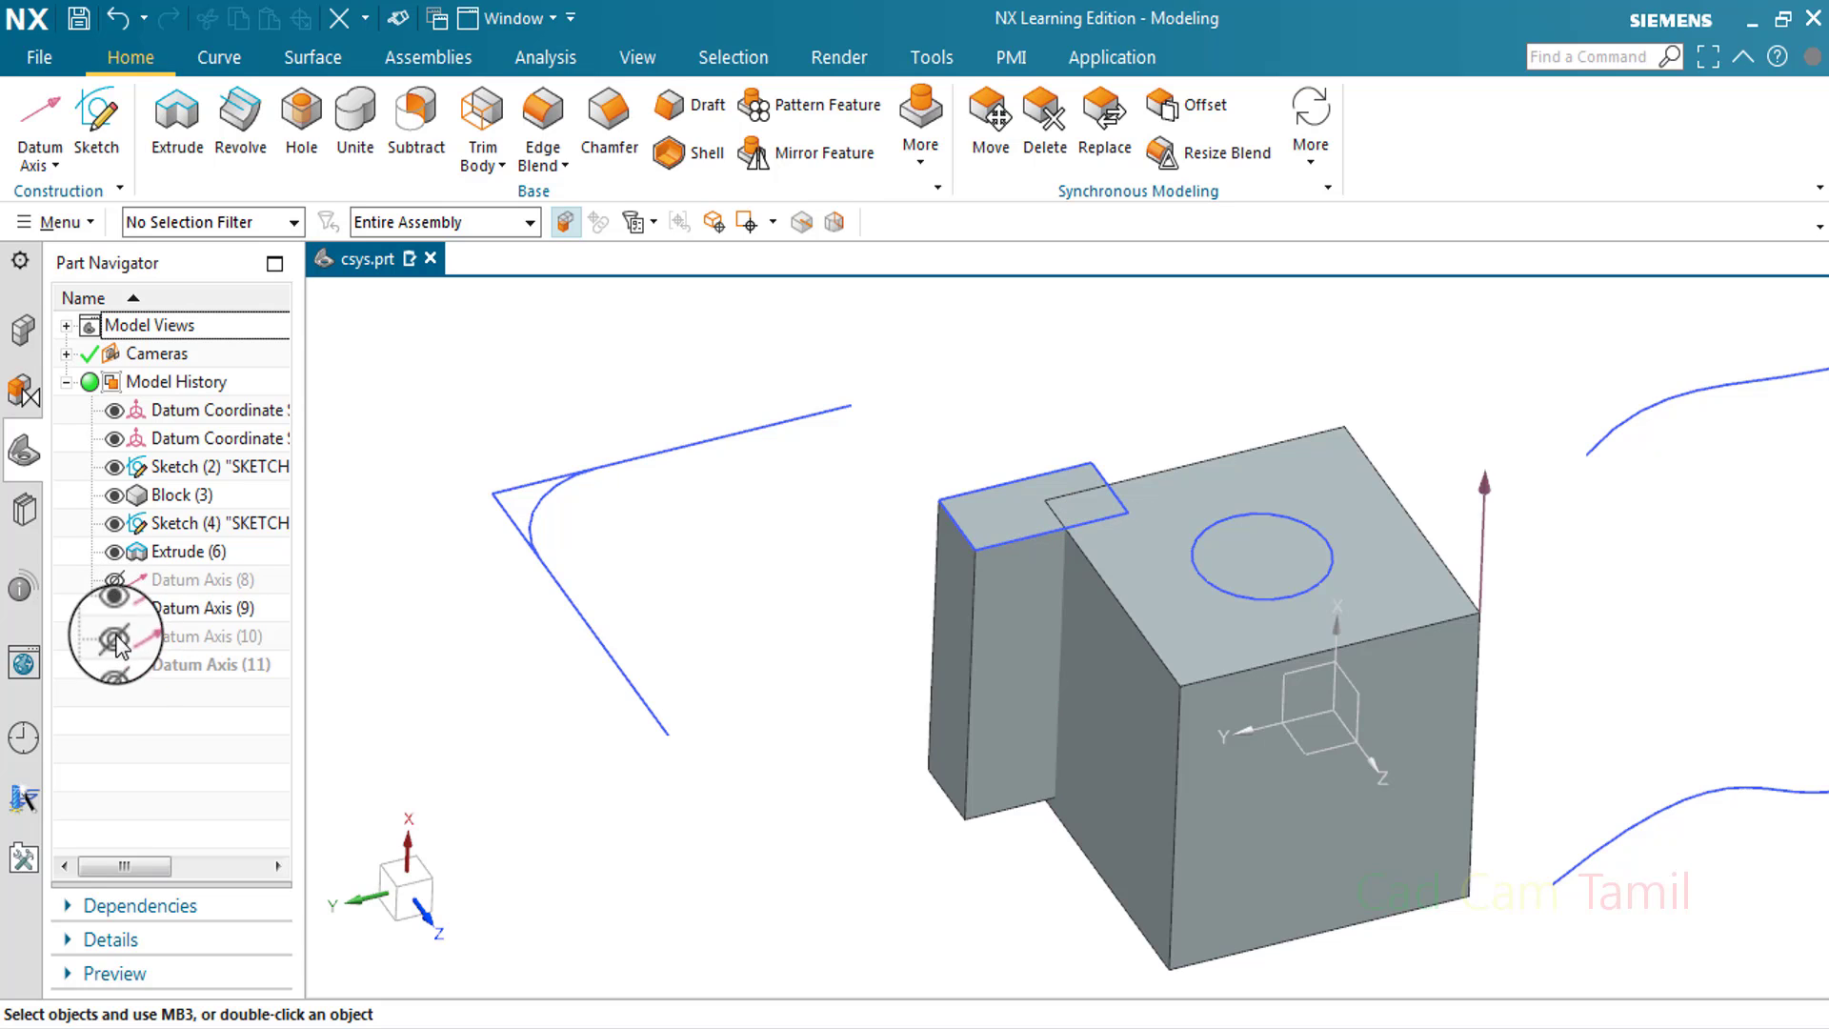
pyautogui.click(114, 610)
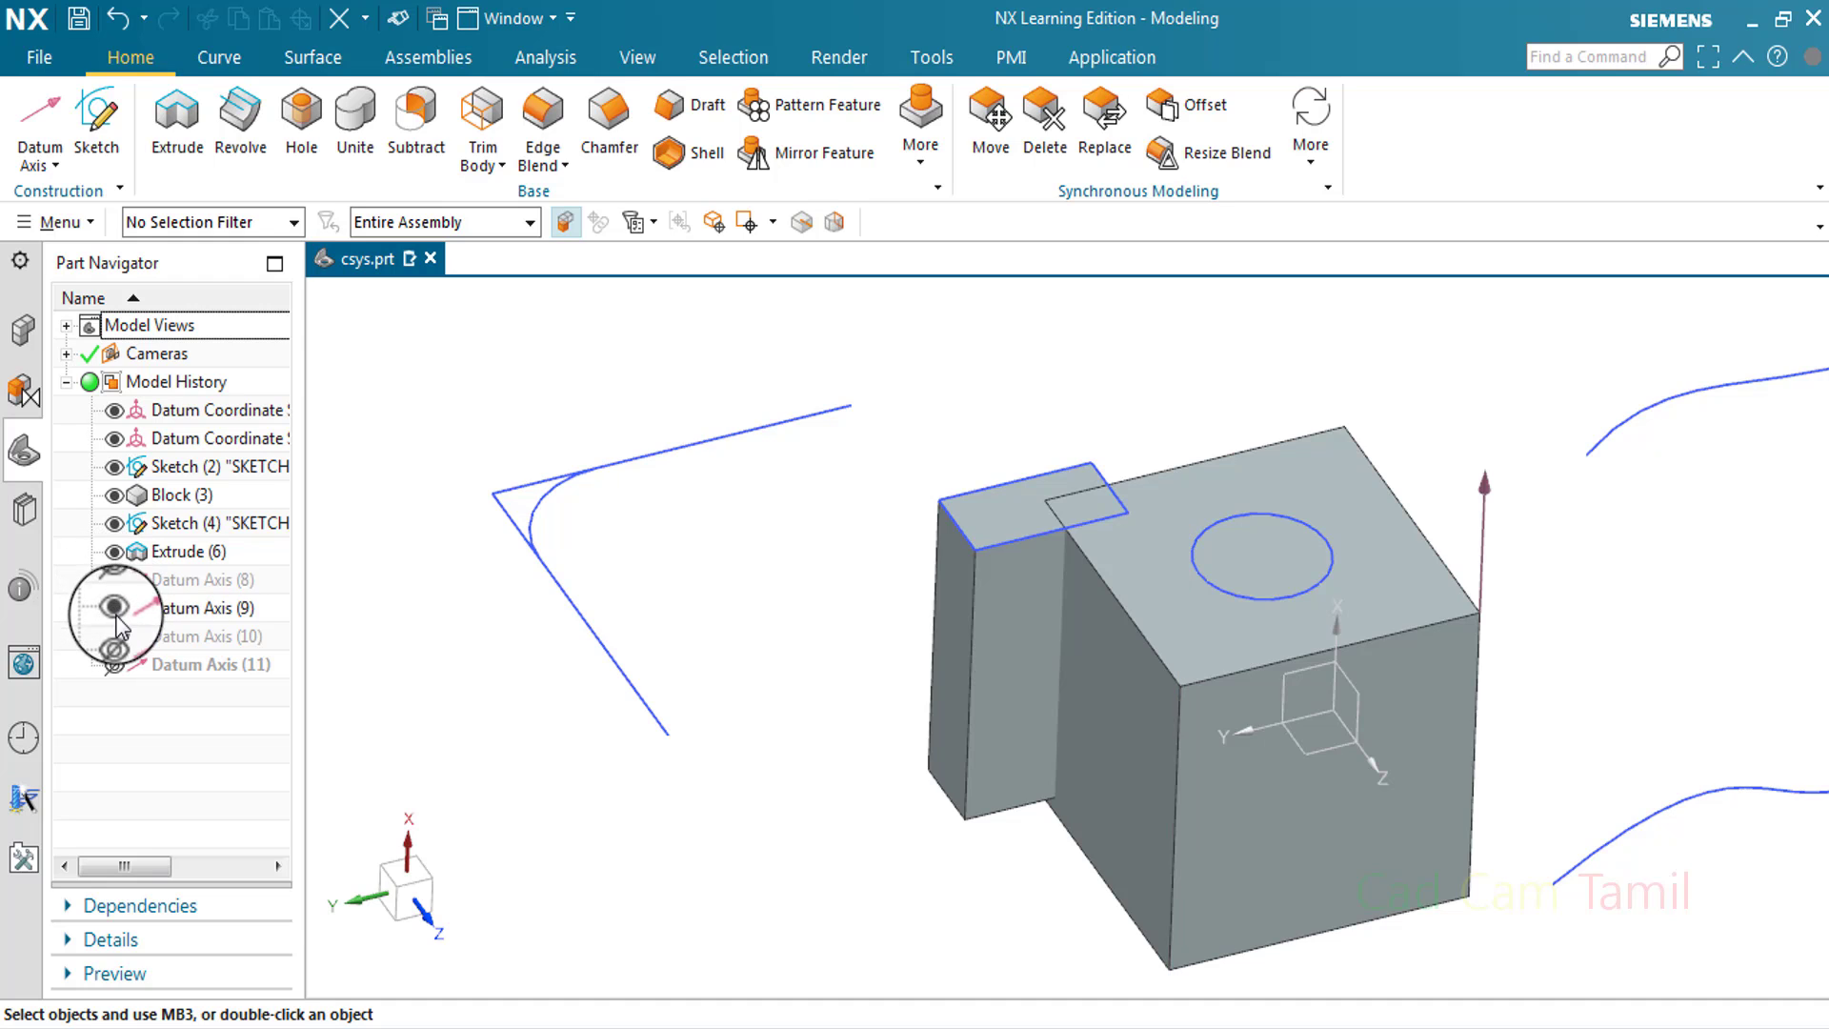
# Hide the remaining visible datum axis in the model history, and start a new datum axis of the Intersection type
pyautogui.click(110, 637)
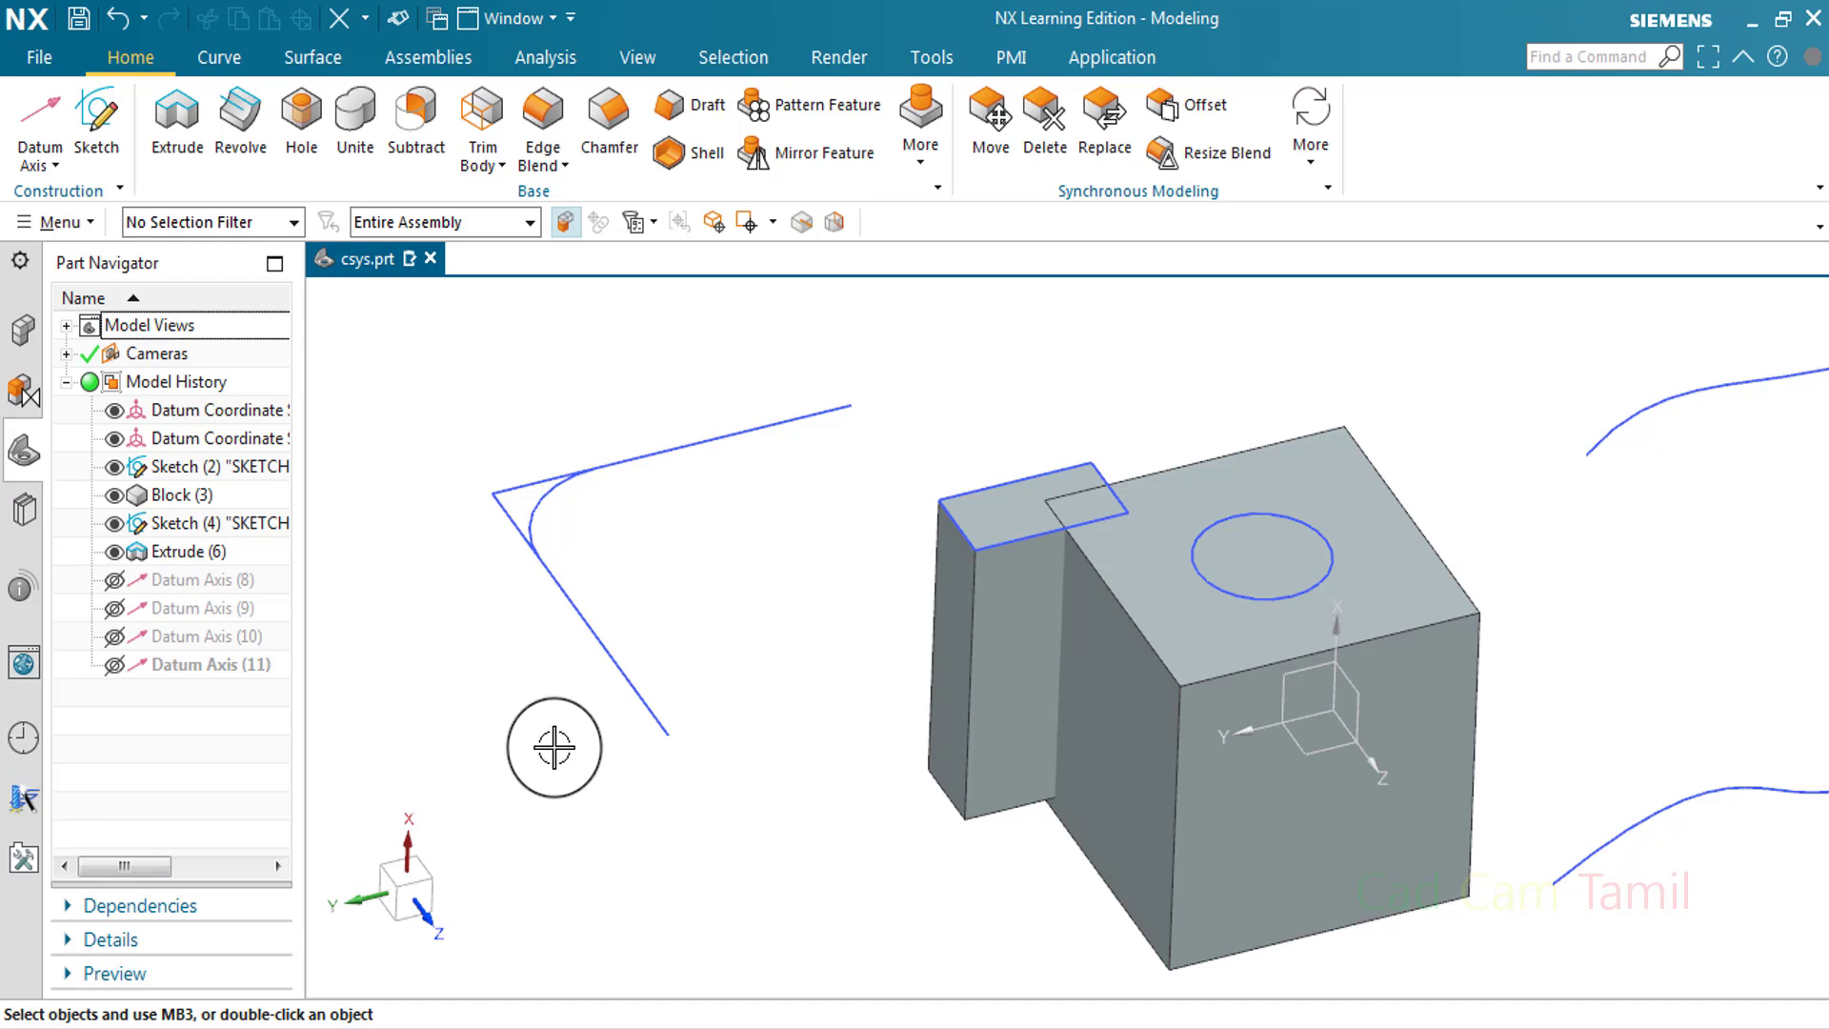
pyautogui.click(55, 109)
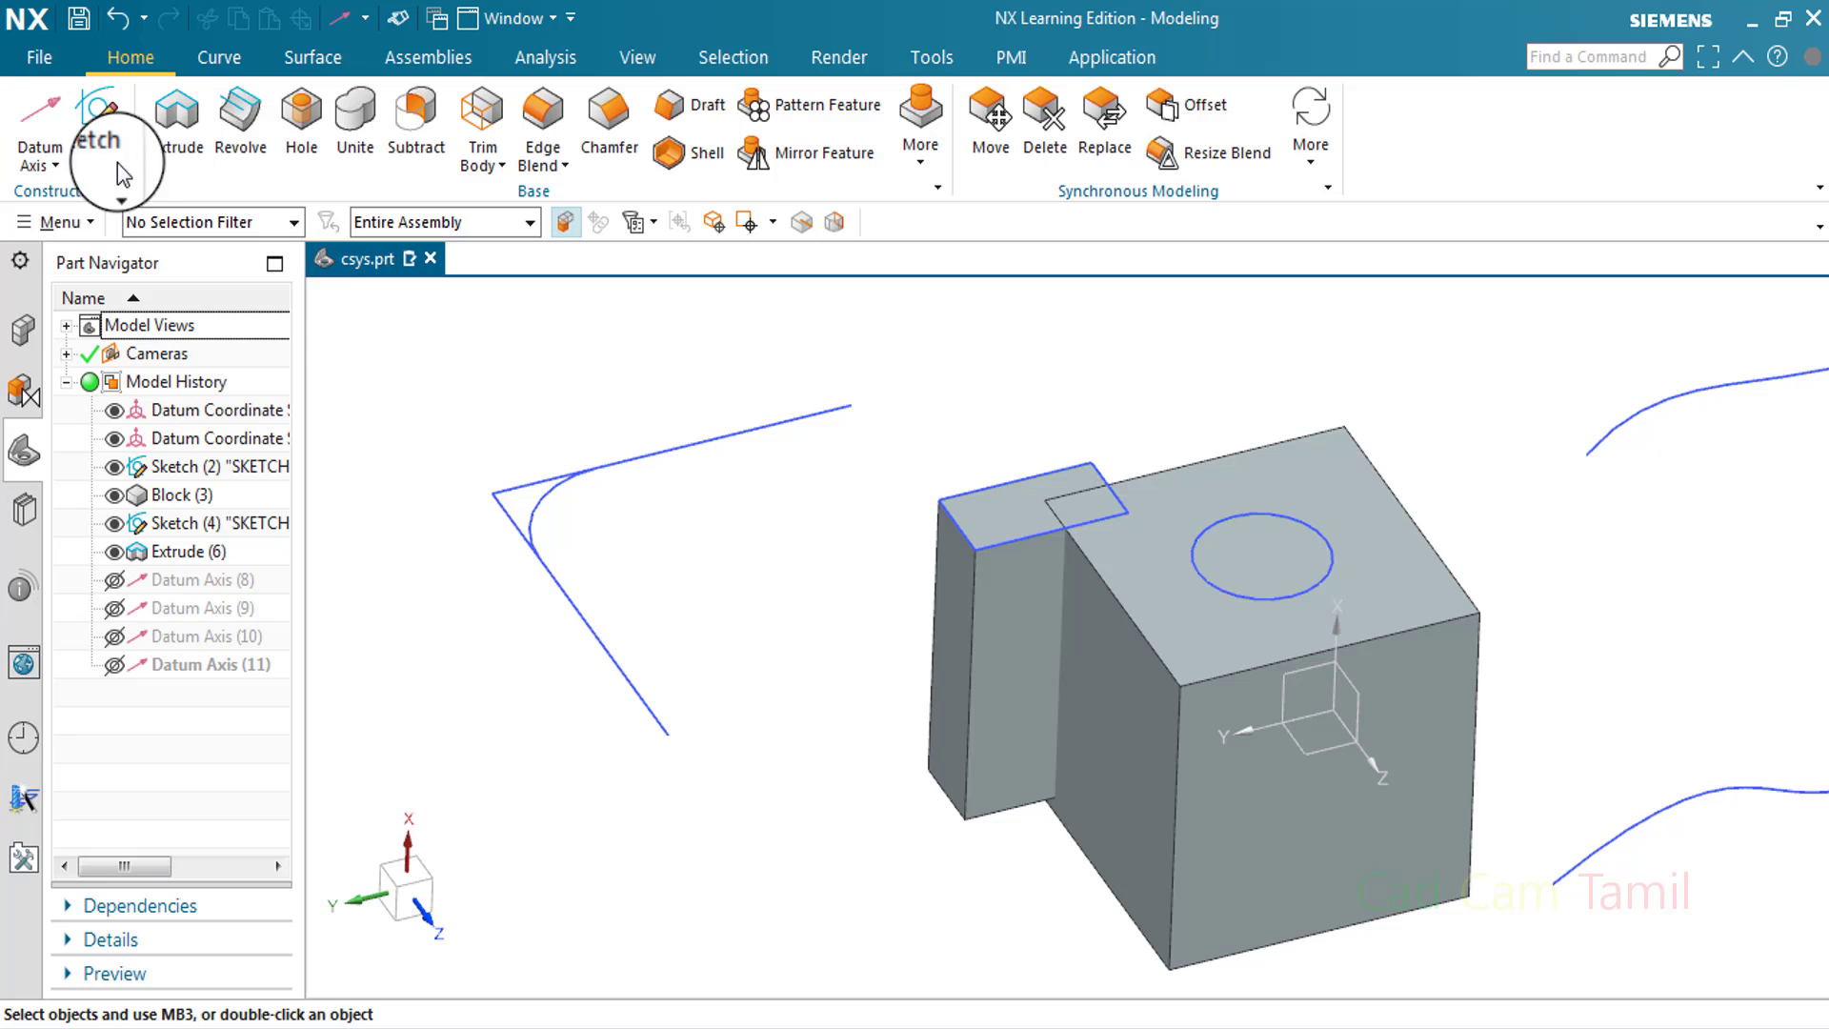
pyautogui.click(569, 402)
pyautogui.click(559, 463)
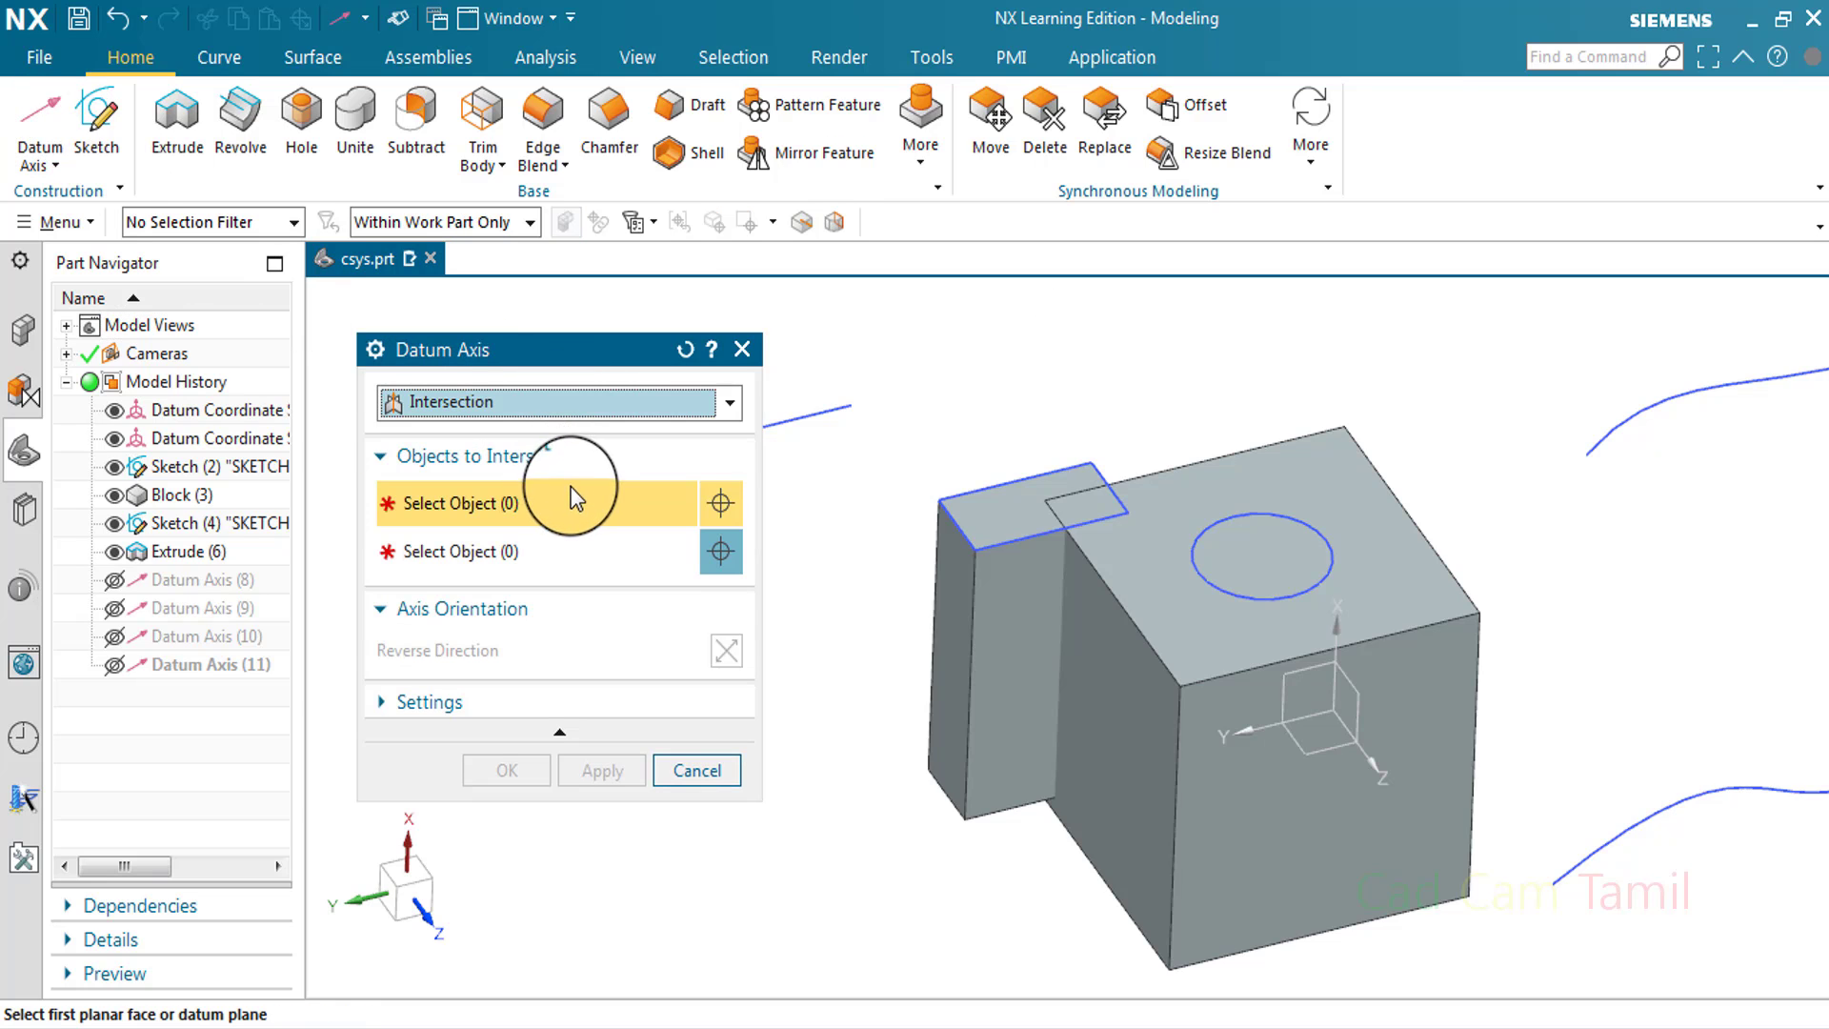
pyautogui.click(576, 457)
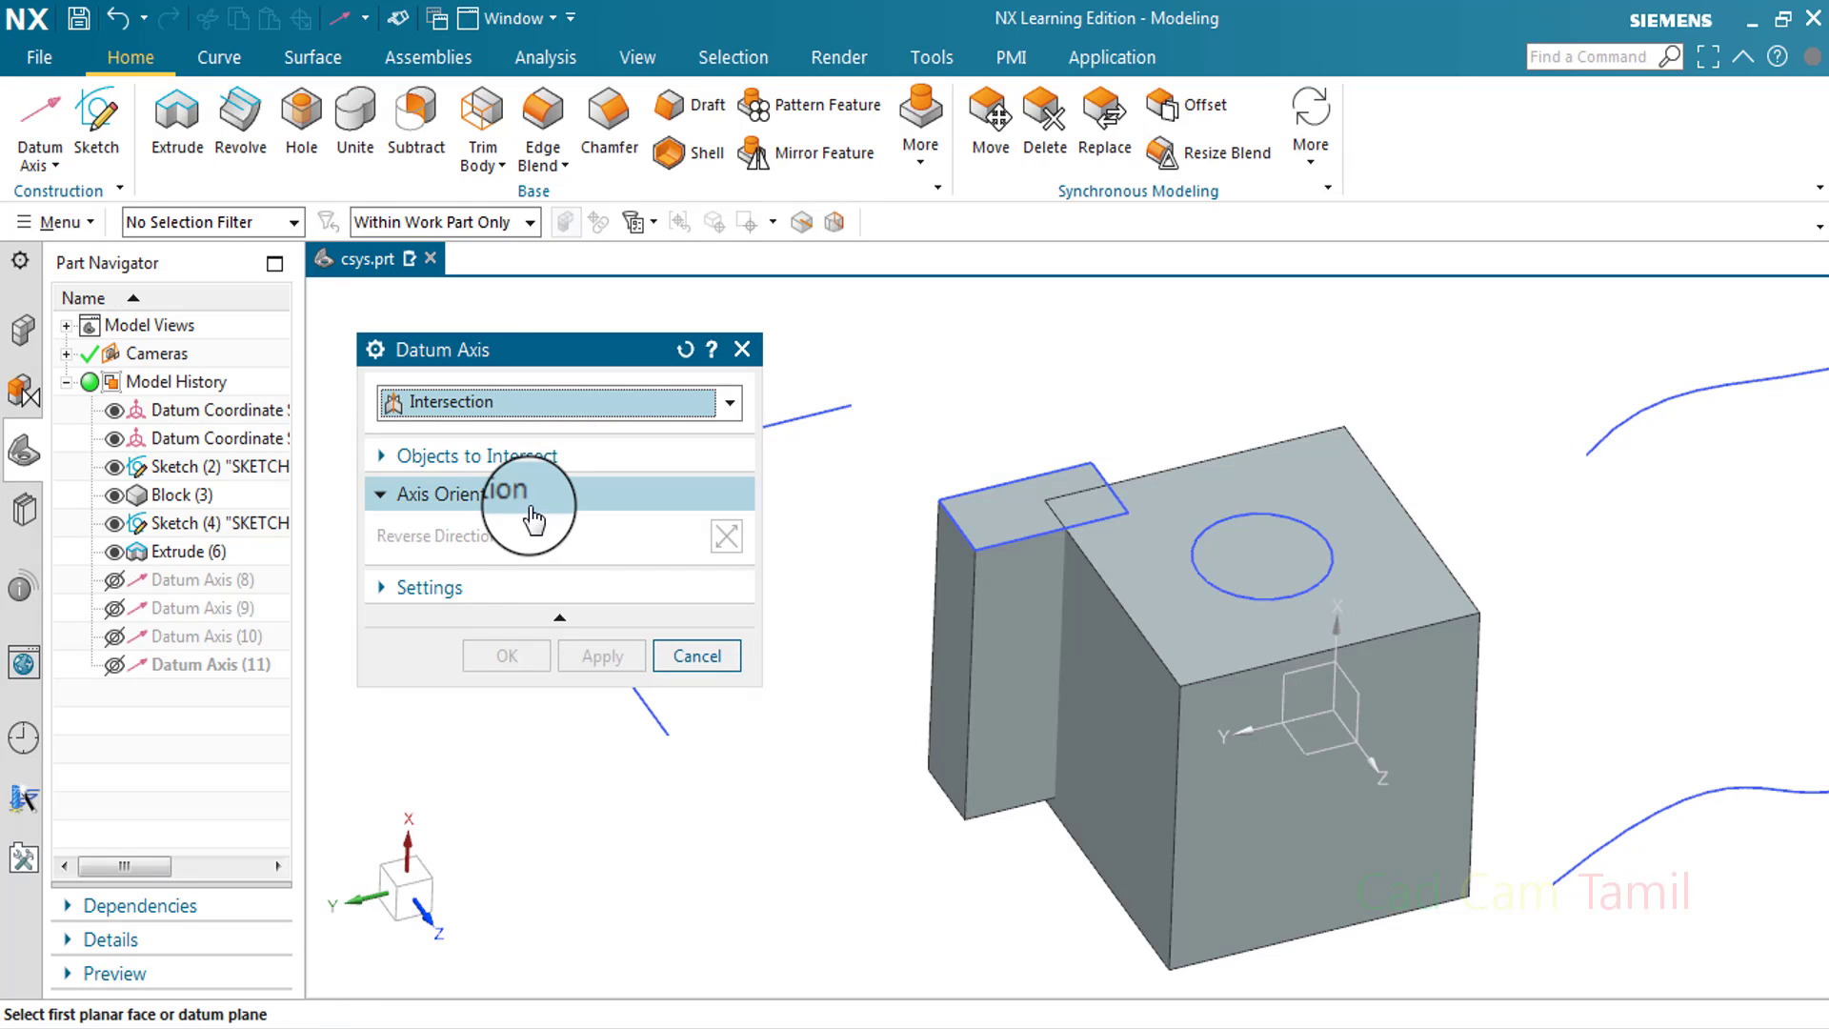
pyautogui.click(571, 494)
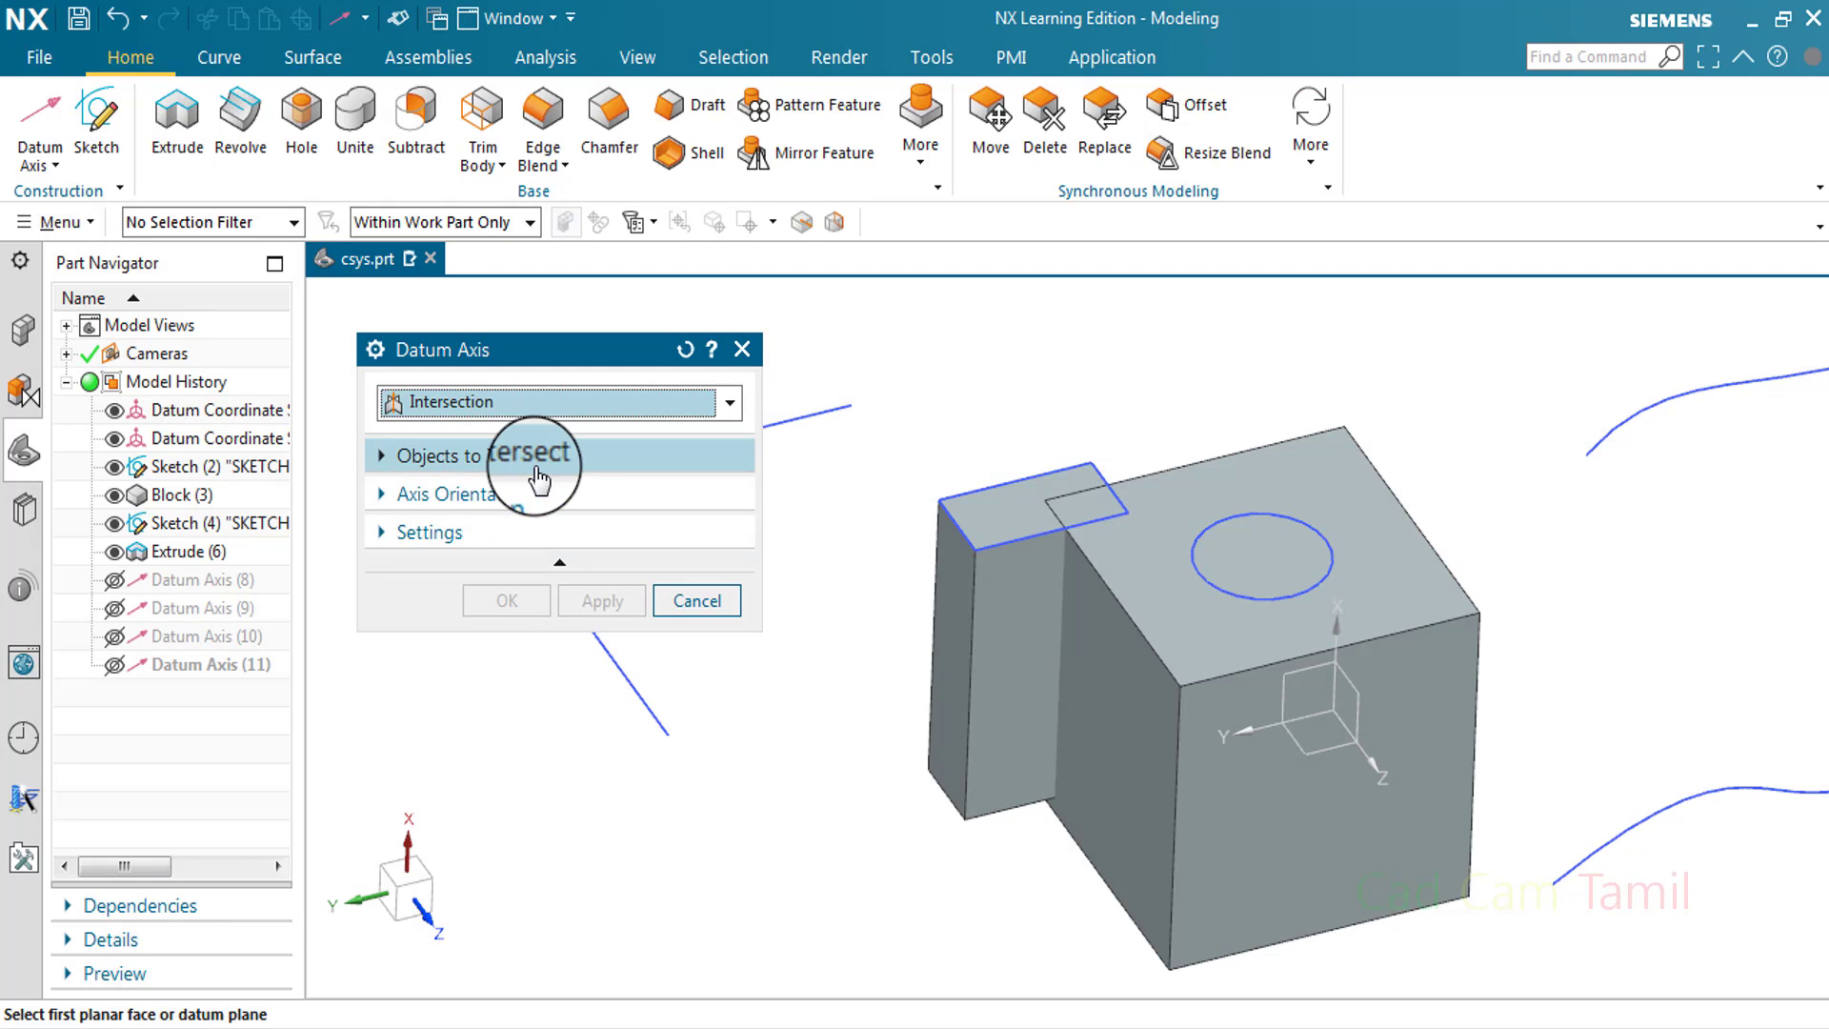
pyautogui.click(481, 402)
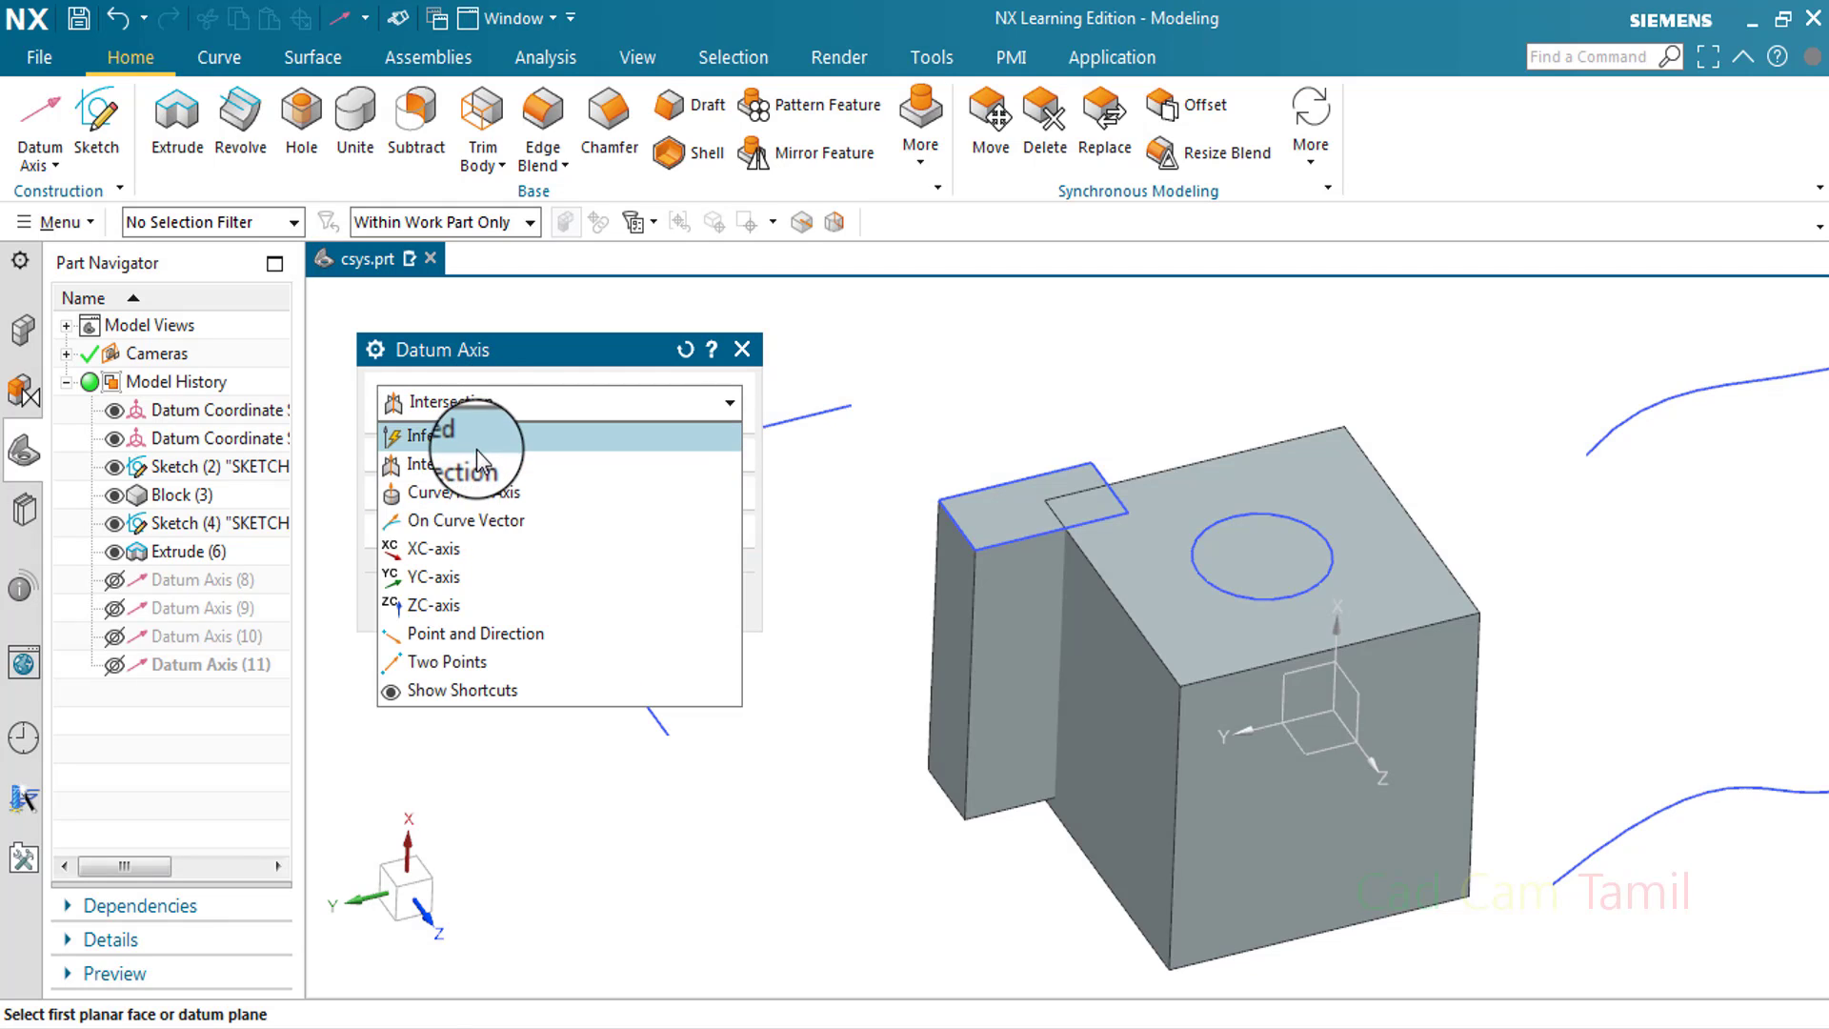
pyautogui.click(476, 427)
pyautogui.click(498, 404)
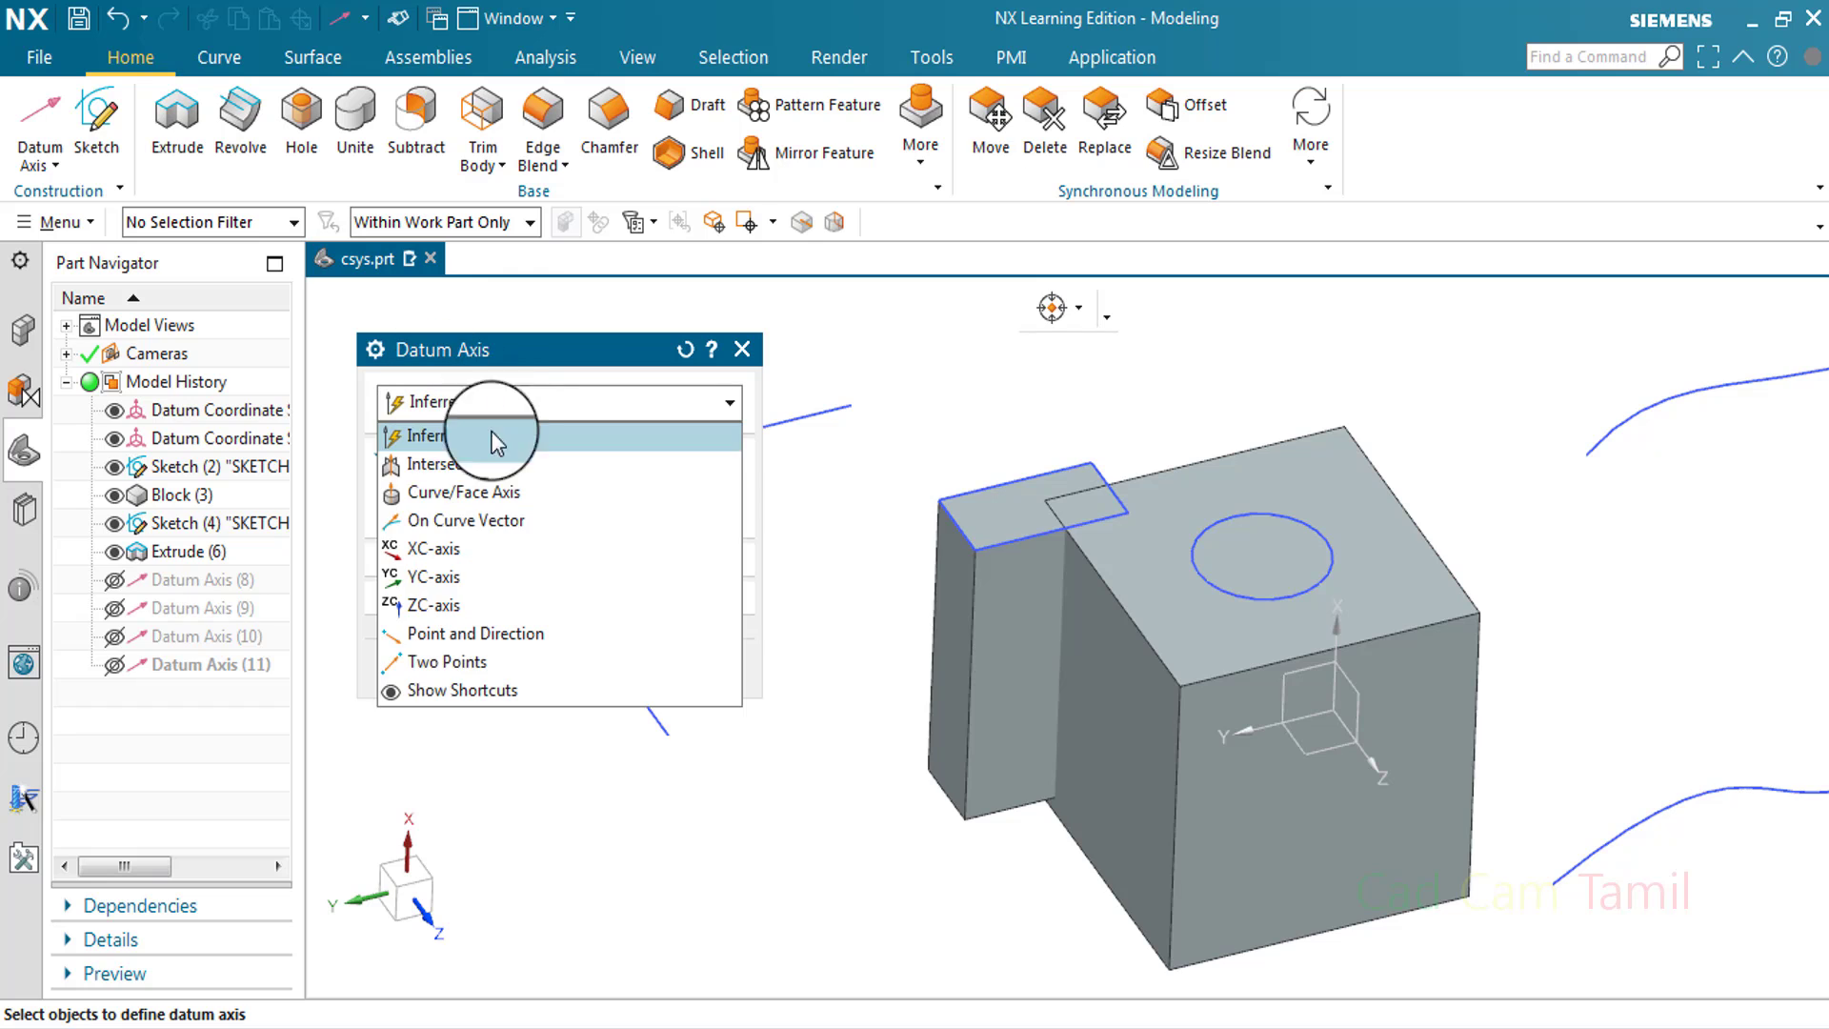
pyautogui.click(487, 457)
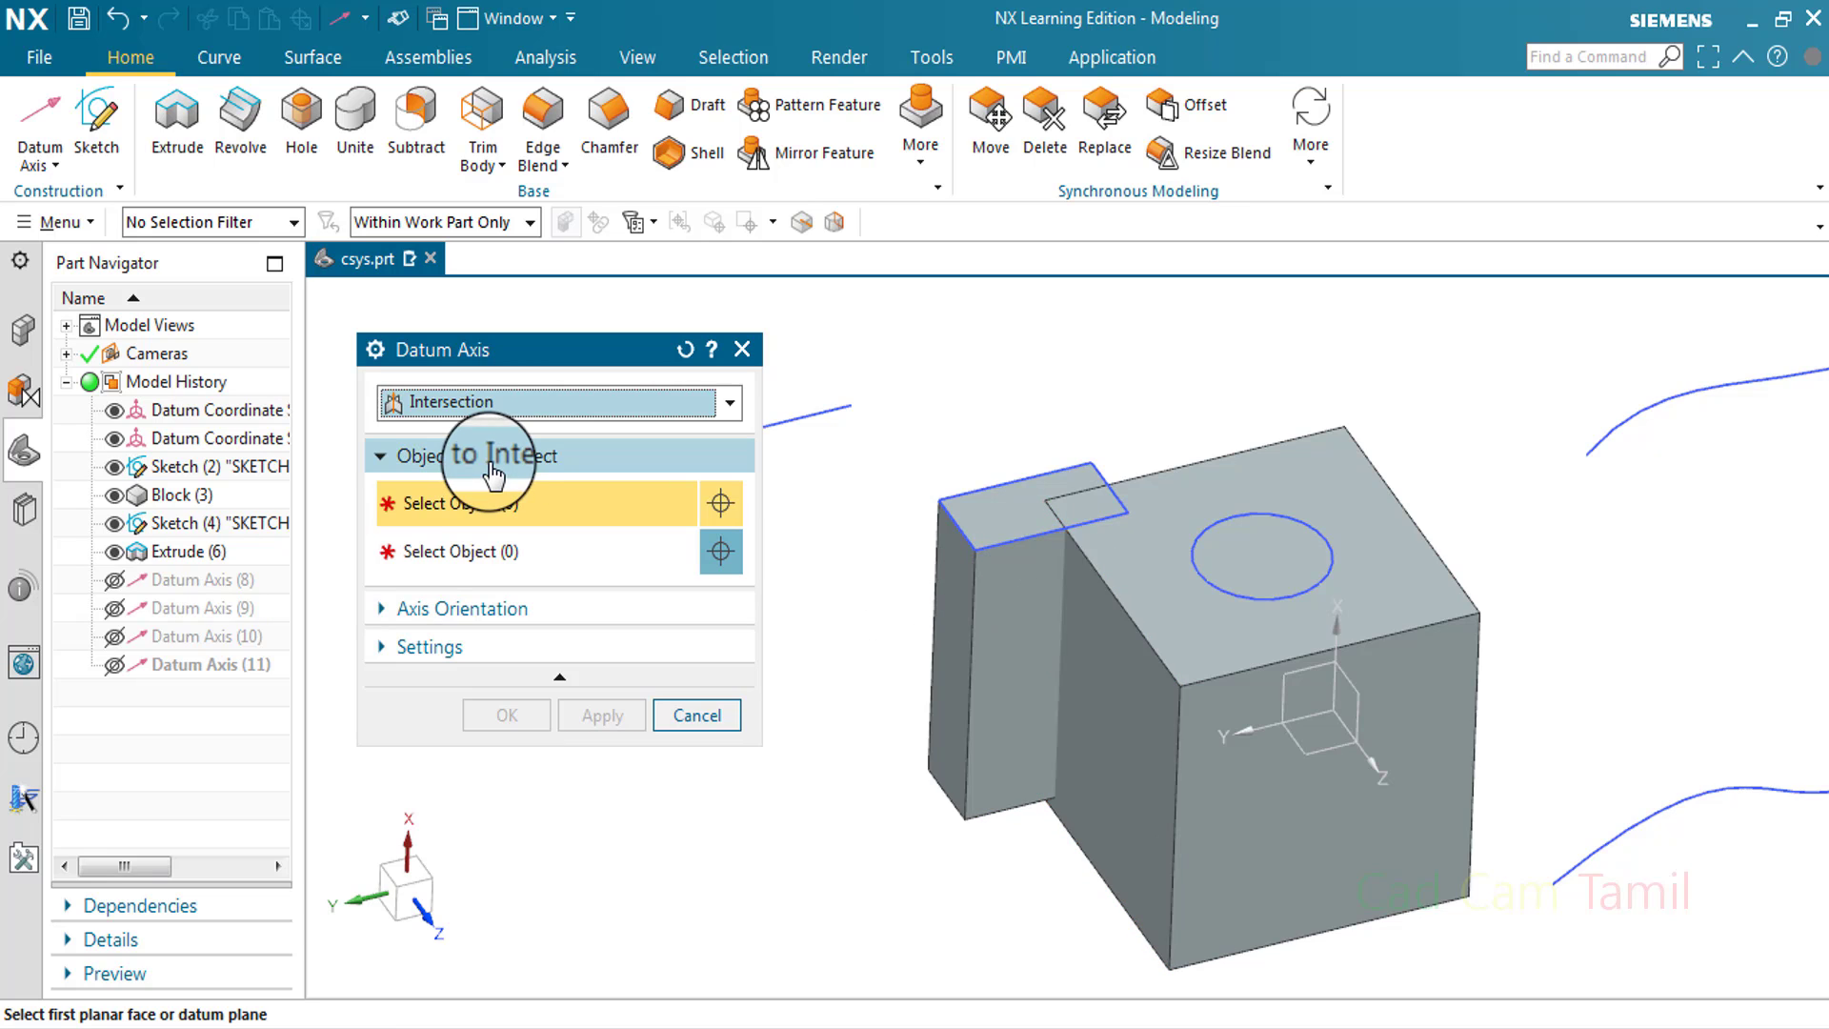
# Create a datum axis at the intersection of the small extrusion's front face and the block's side face, reversed to point upward
pyautogui.click(724, 551)
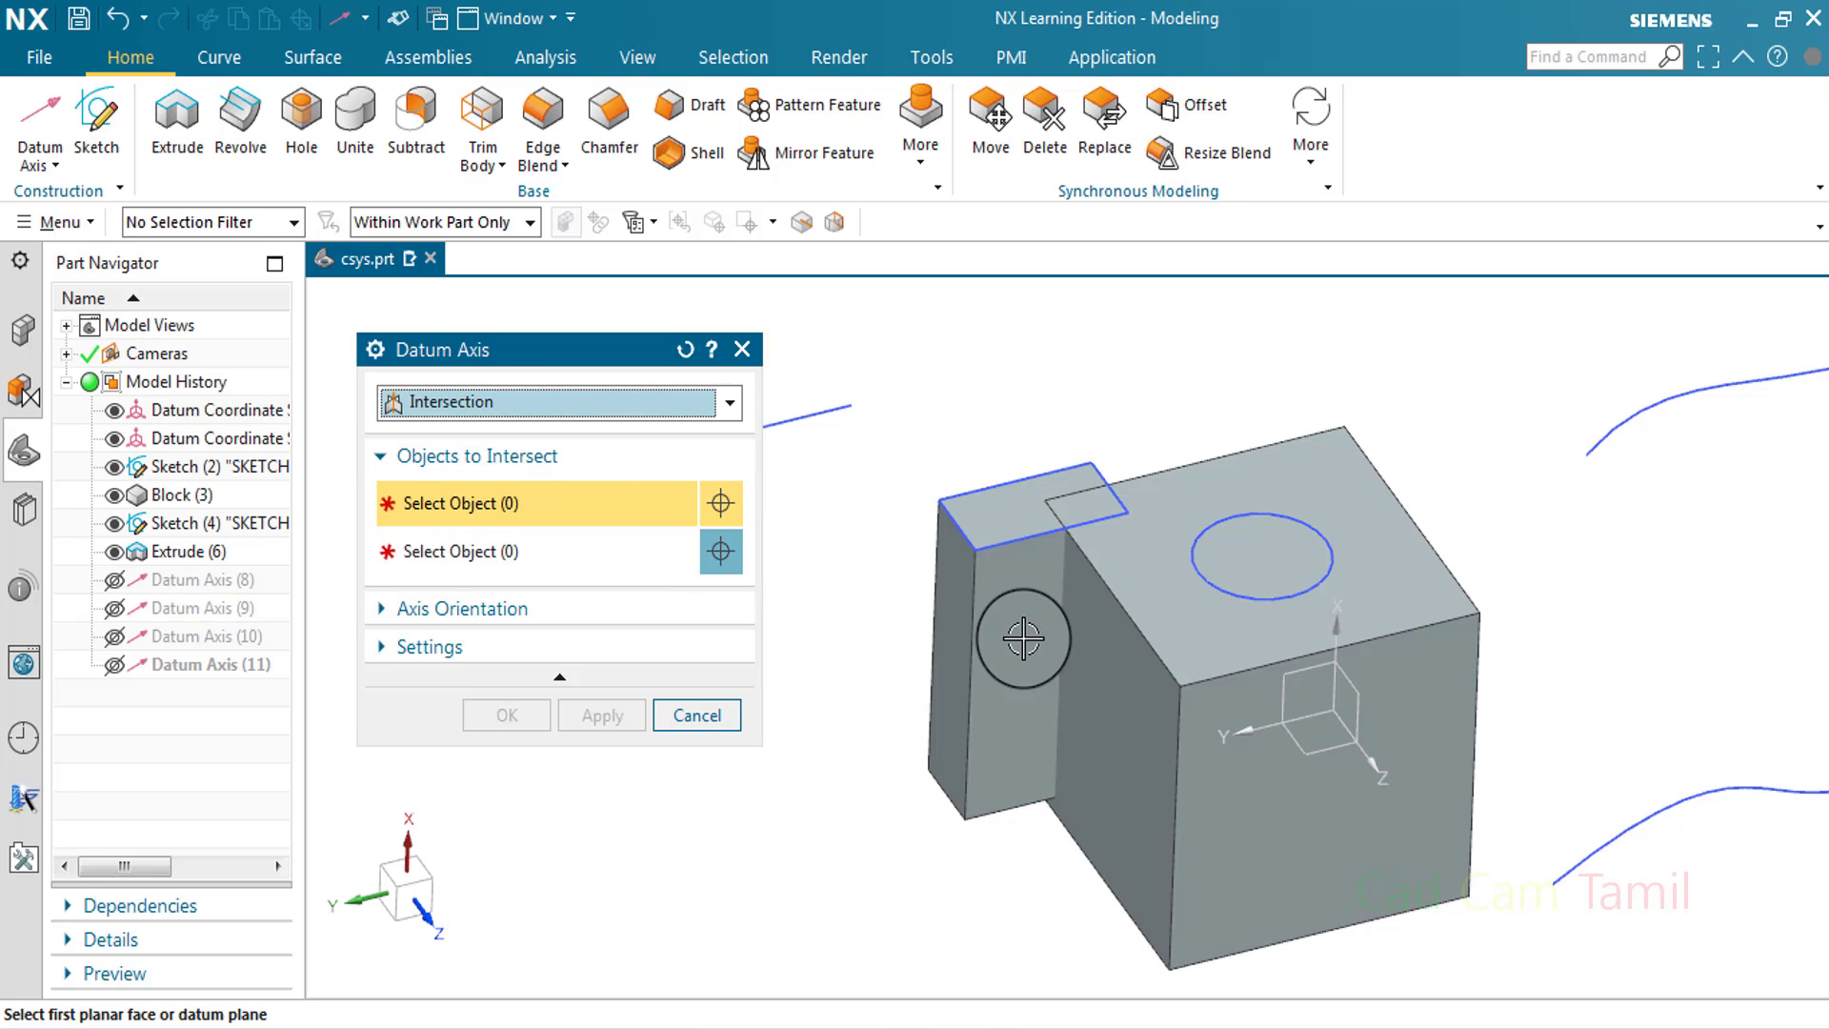
pyautogui.click(1051, 648)
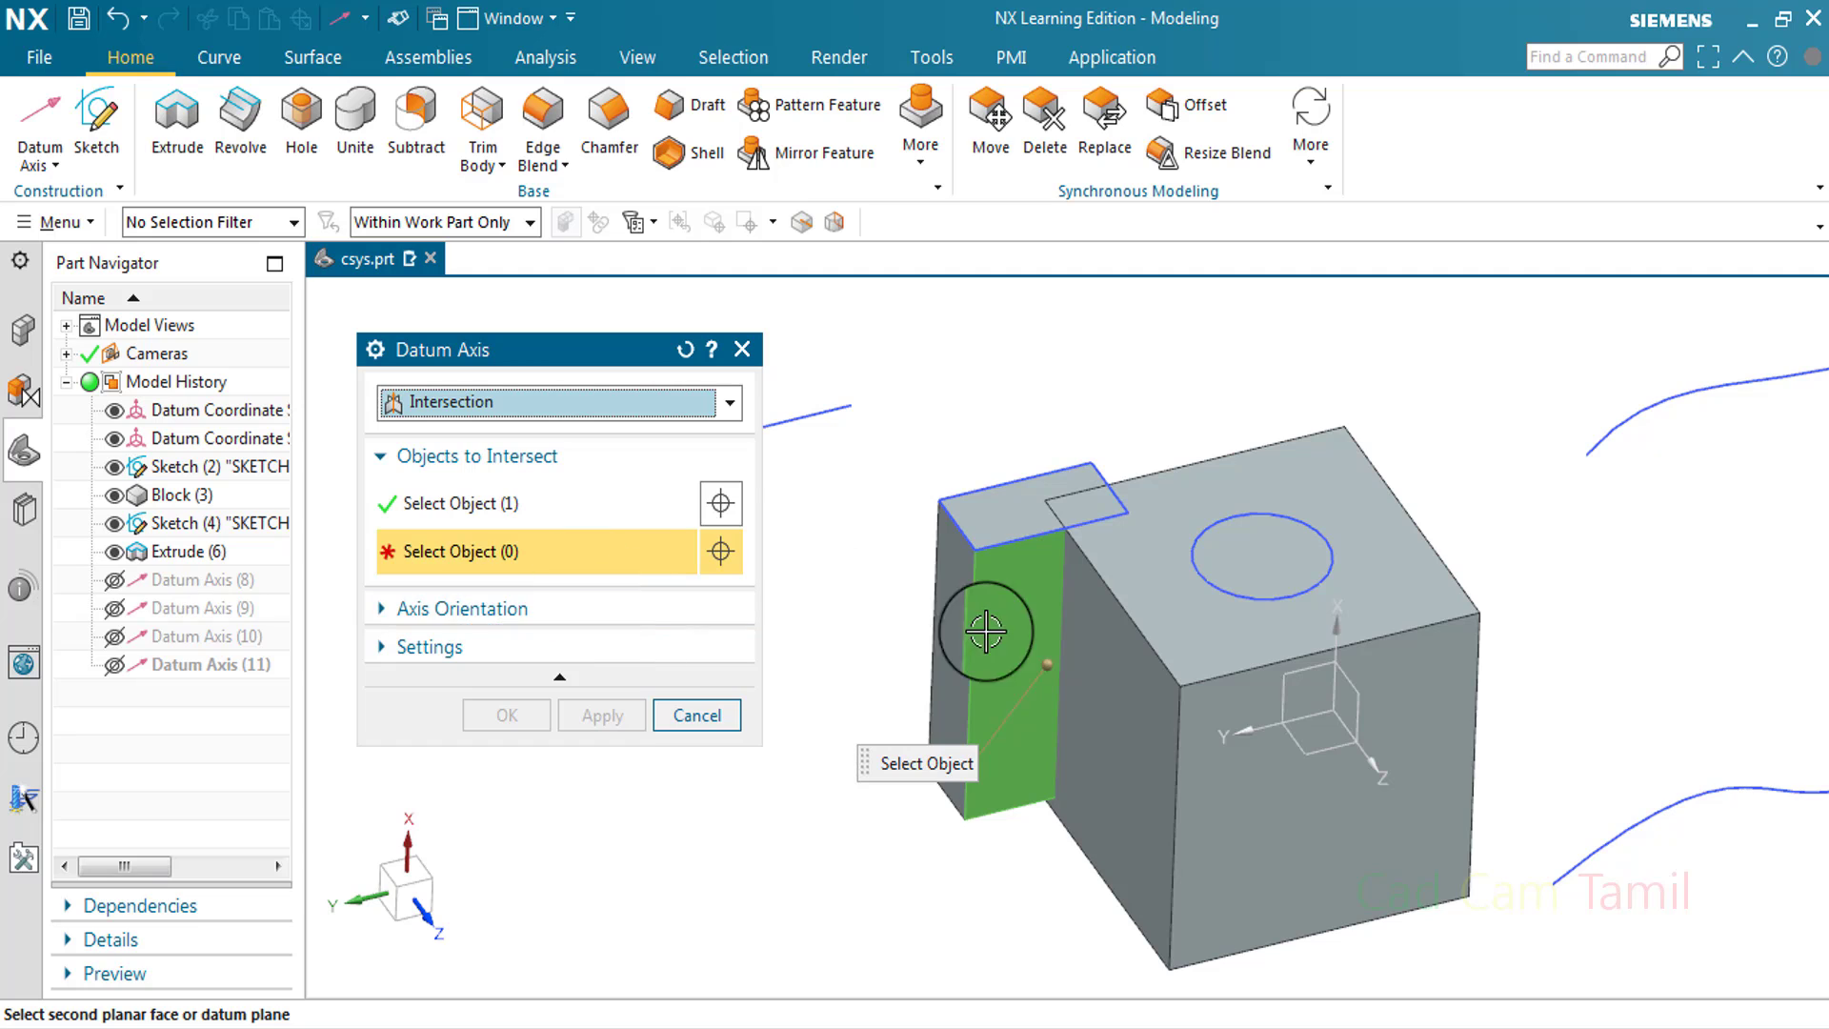
pyautogui.click(1139, 714)
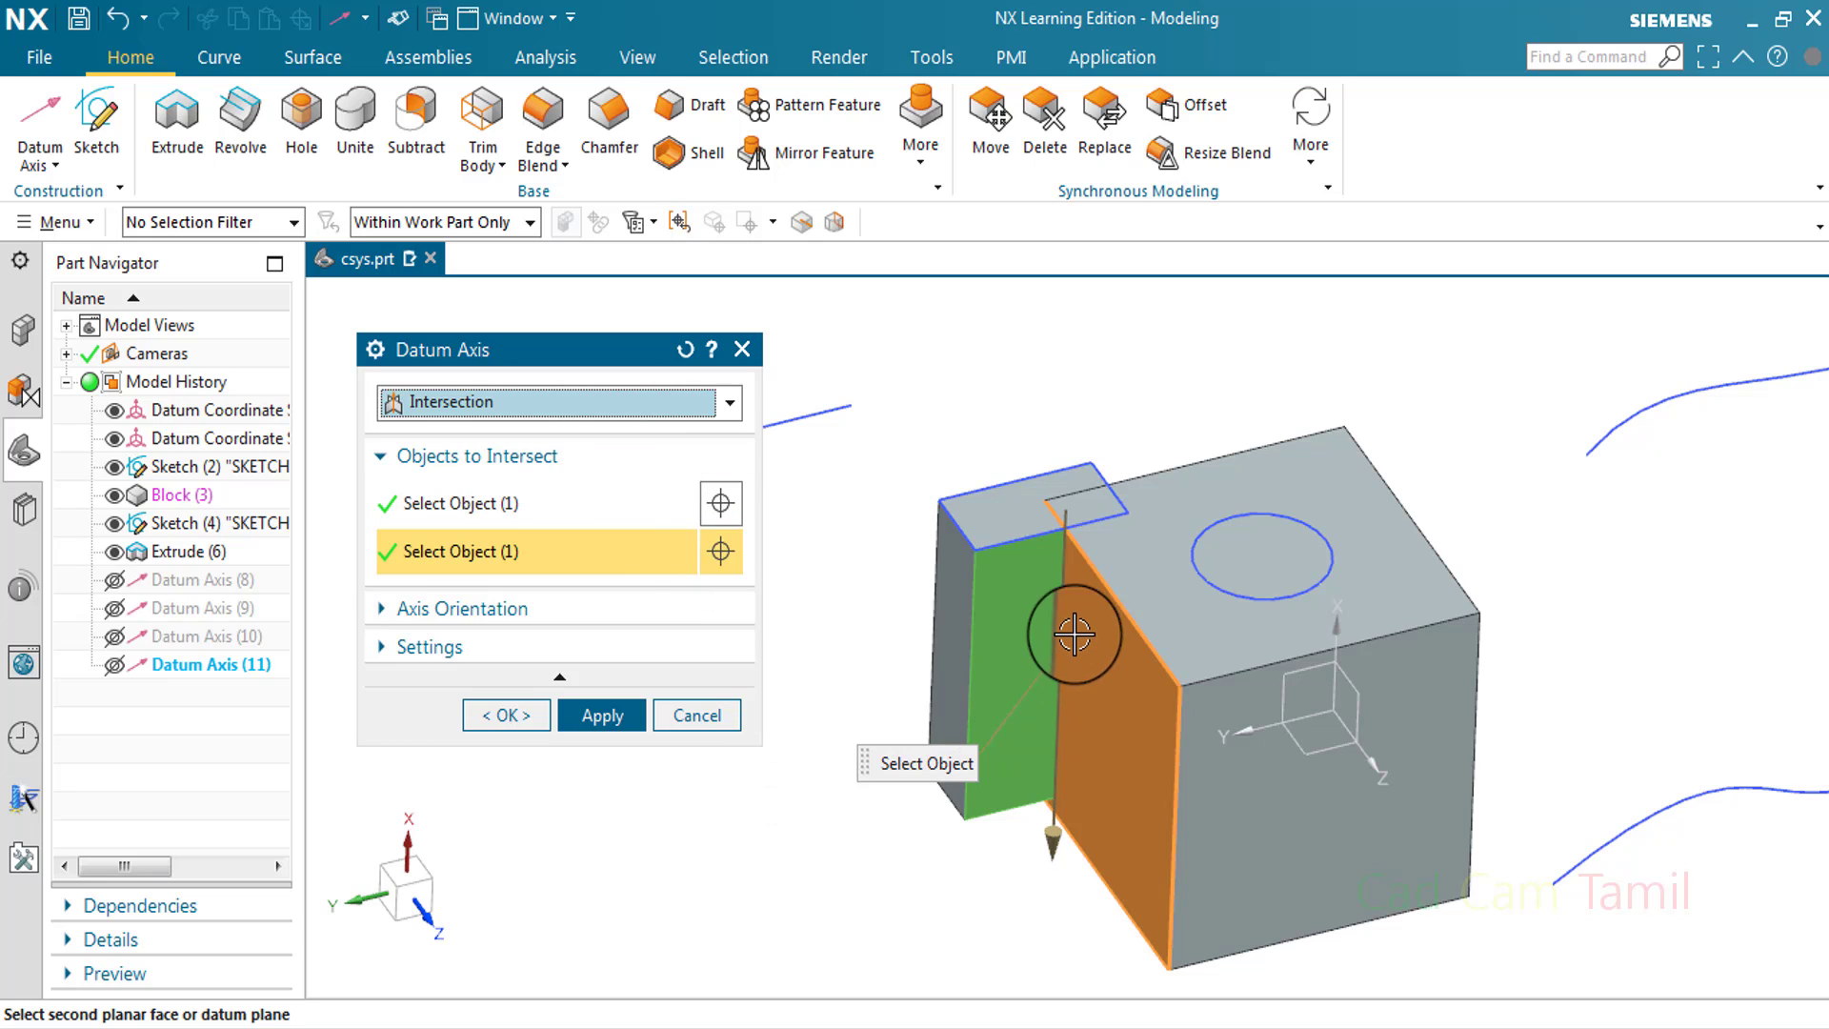
pyautogui.click(641, 609)
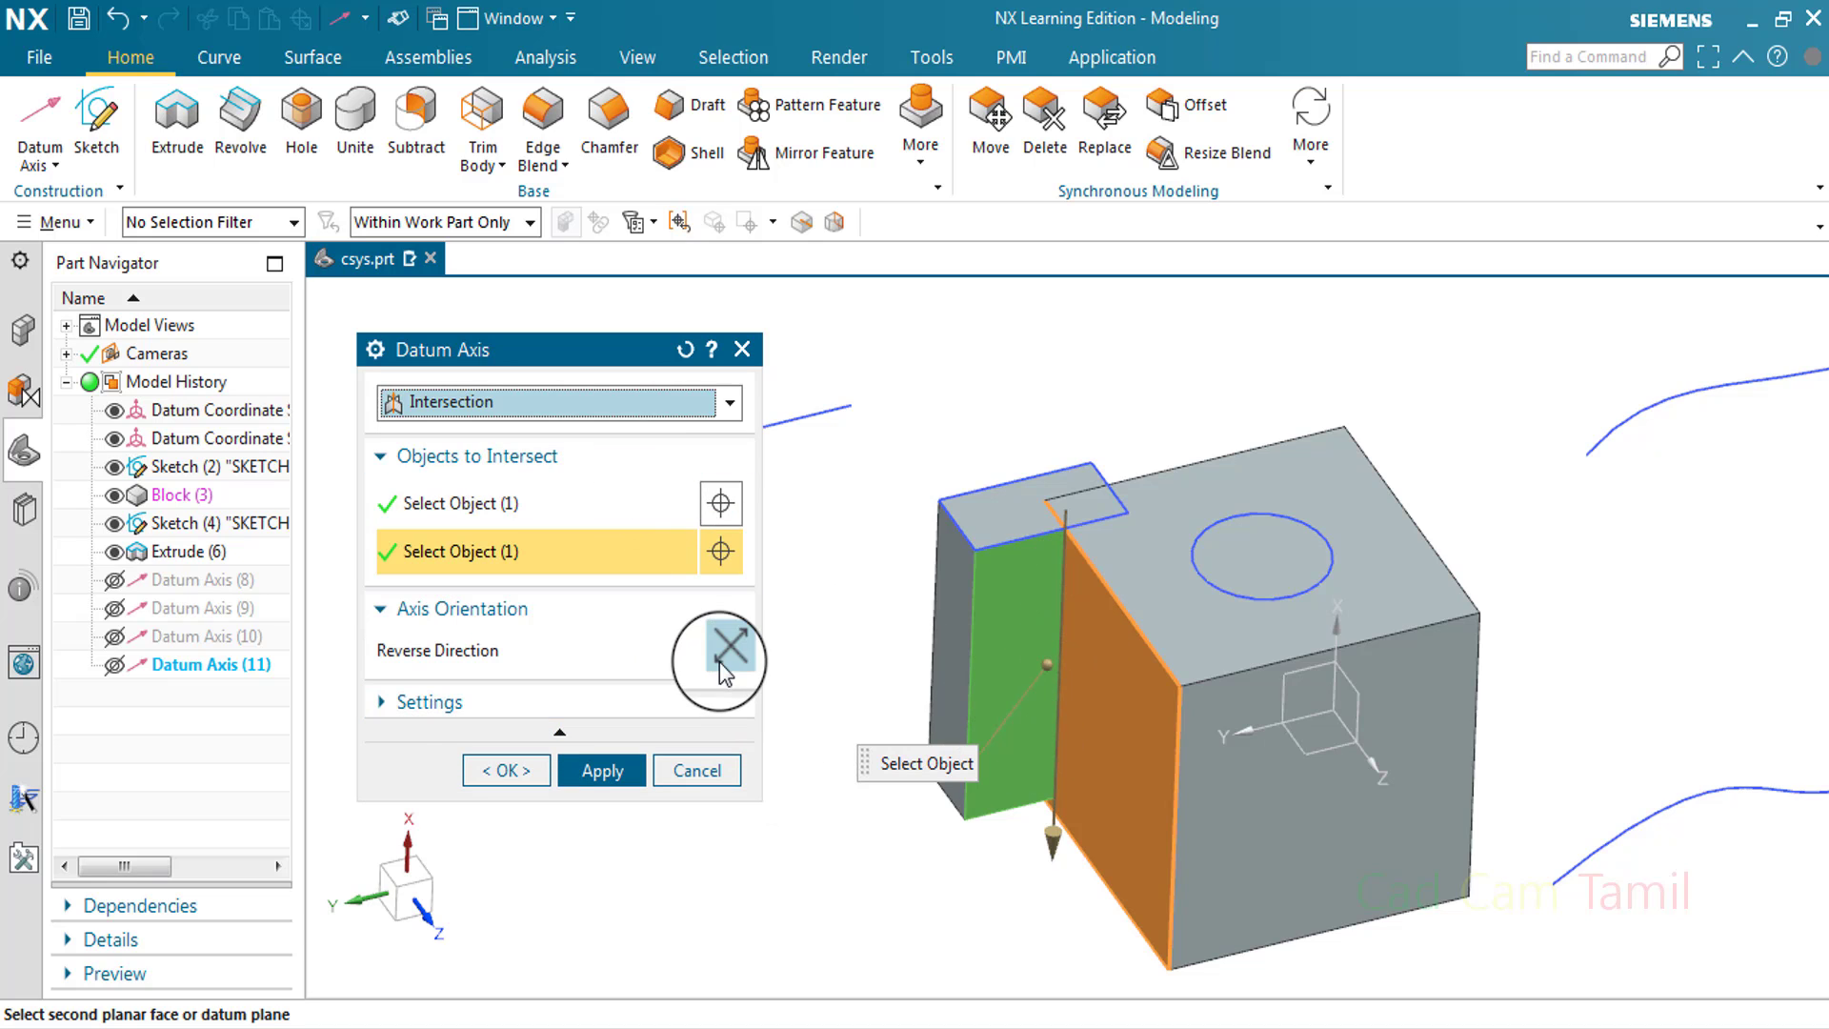
pyautogui.click(726, 653)
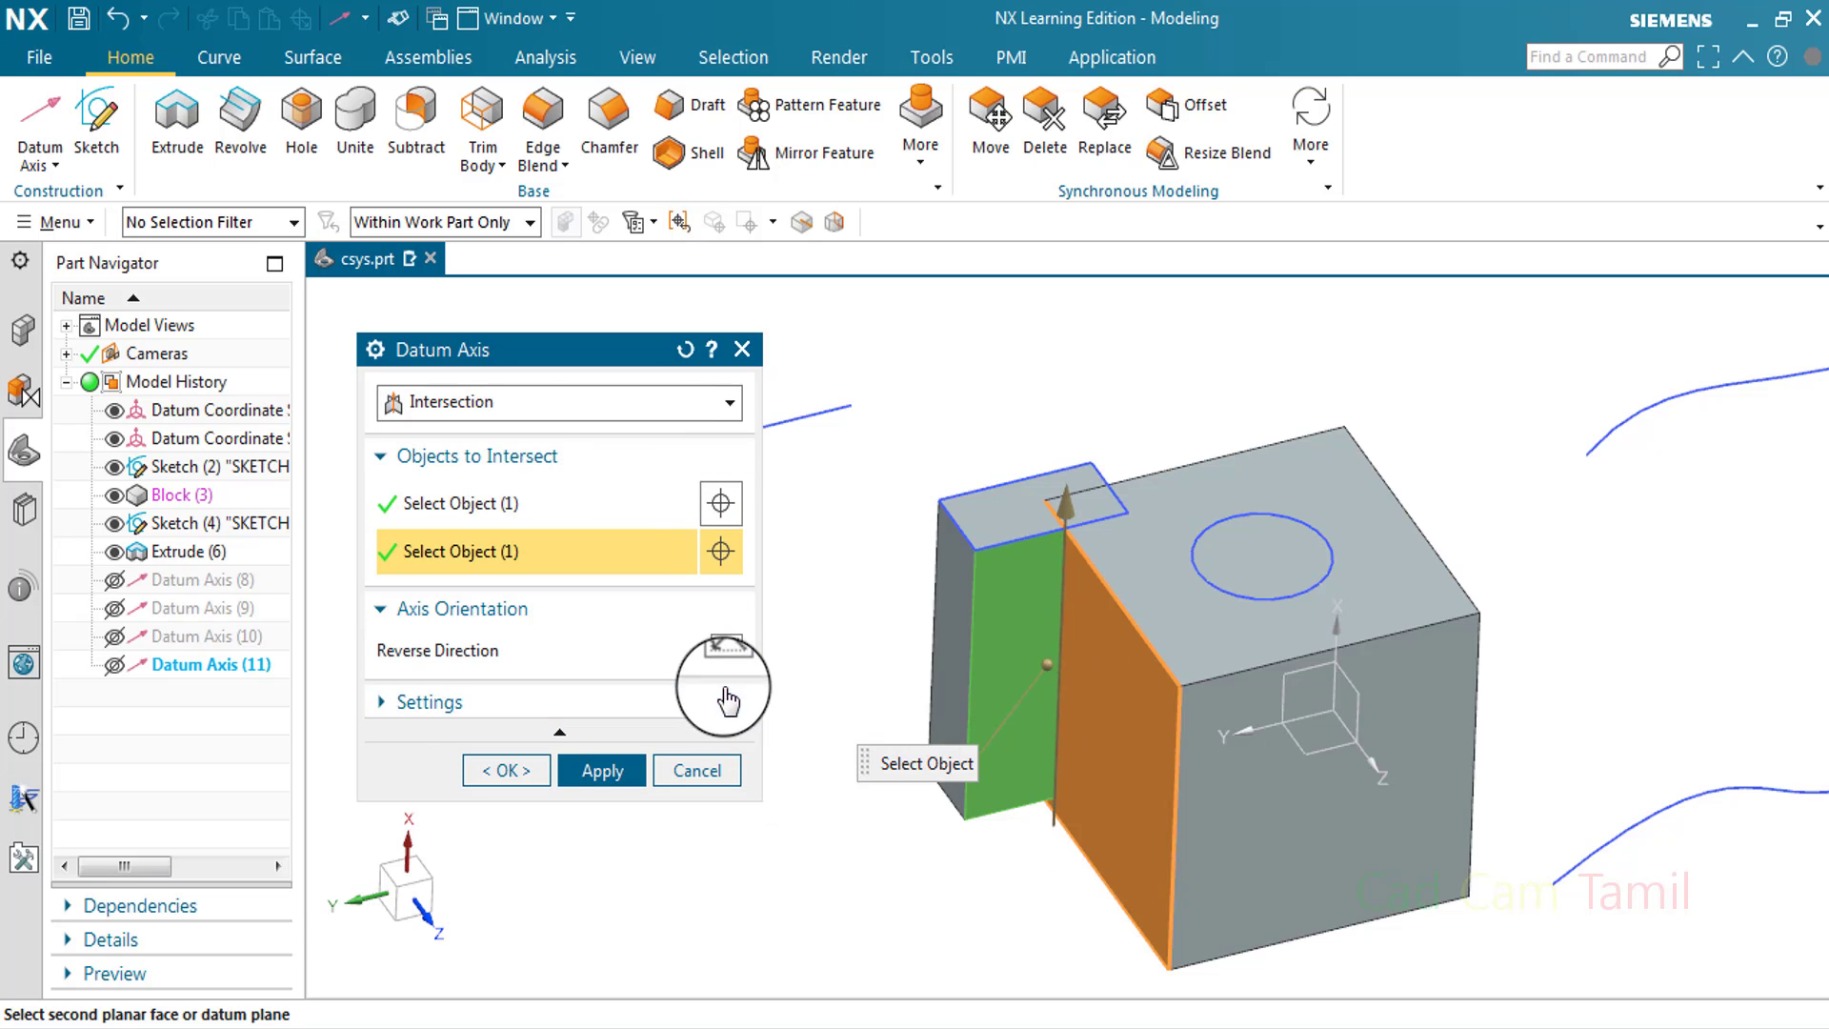
pyautogui.click(602, 768)
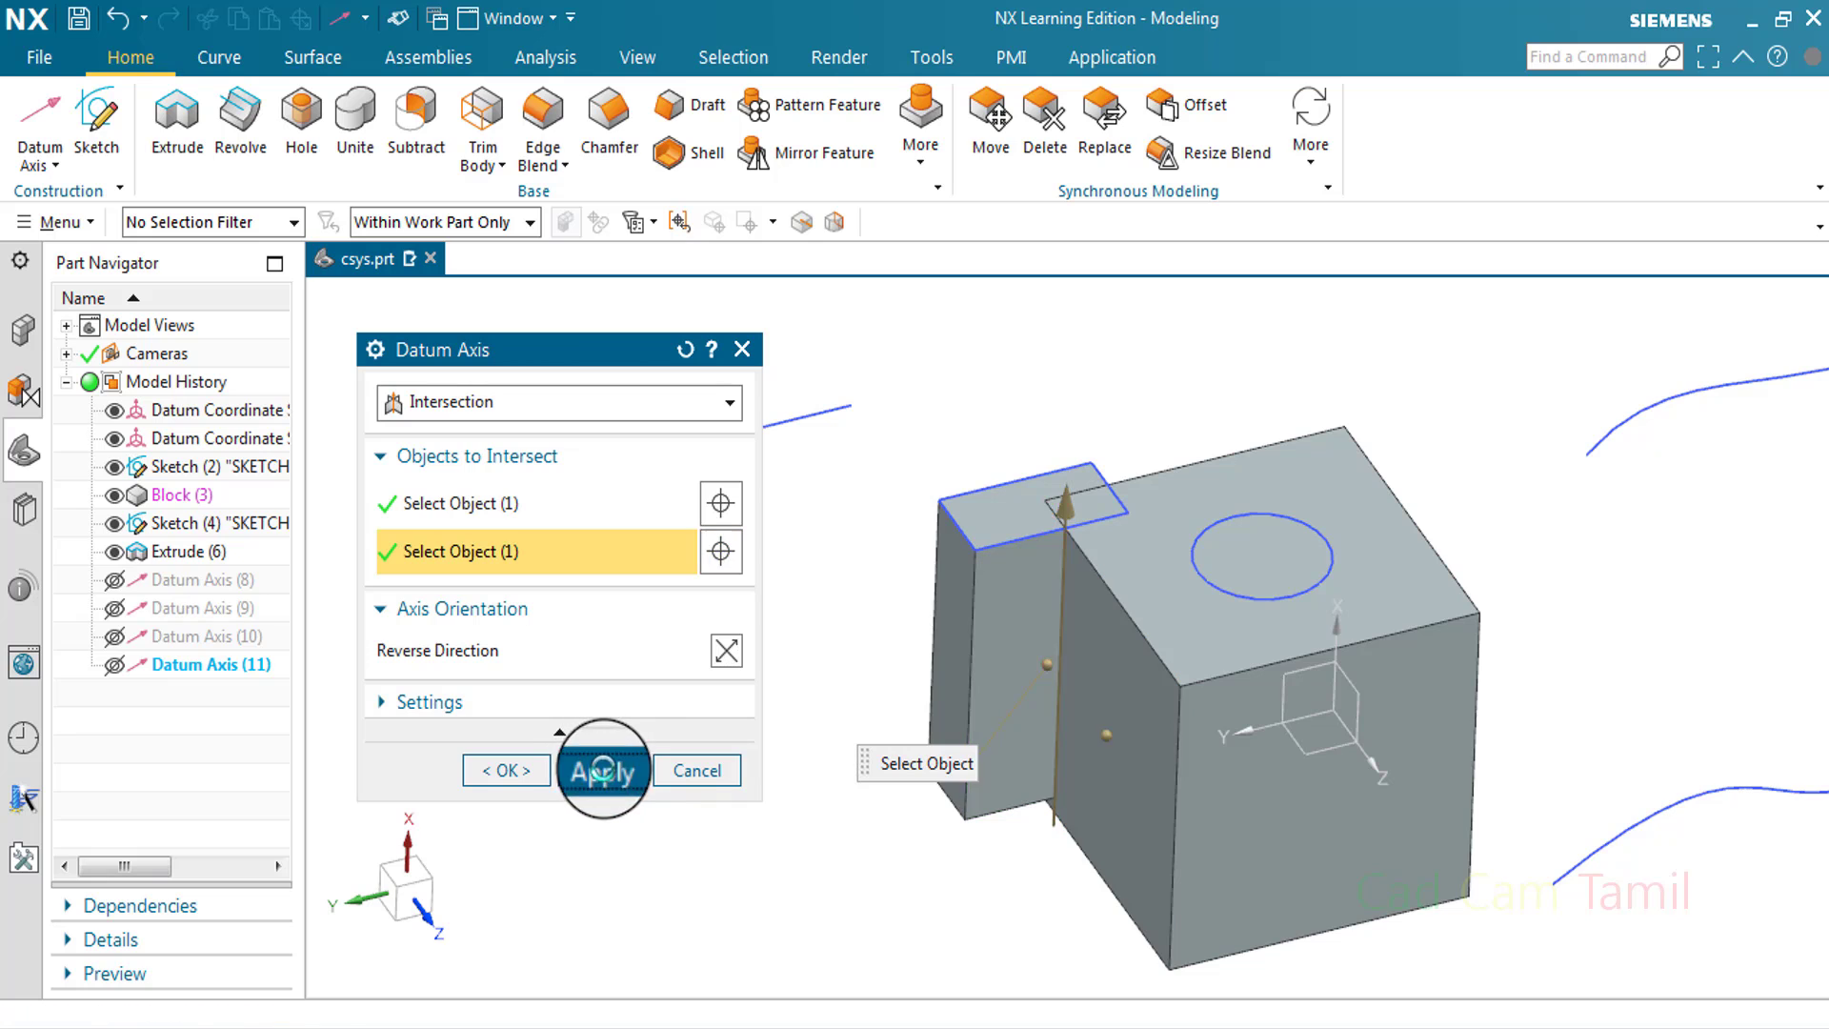
pyautogui.click(644, 707)
pyautogui.click(643, 707)
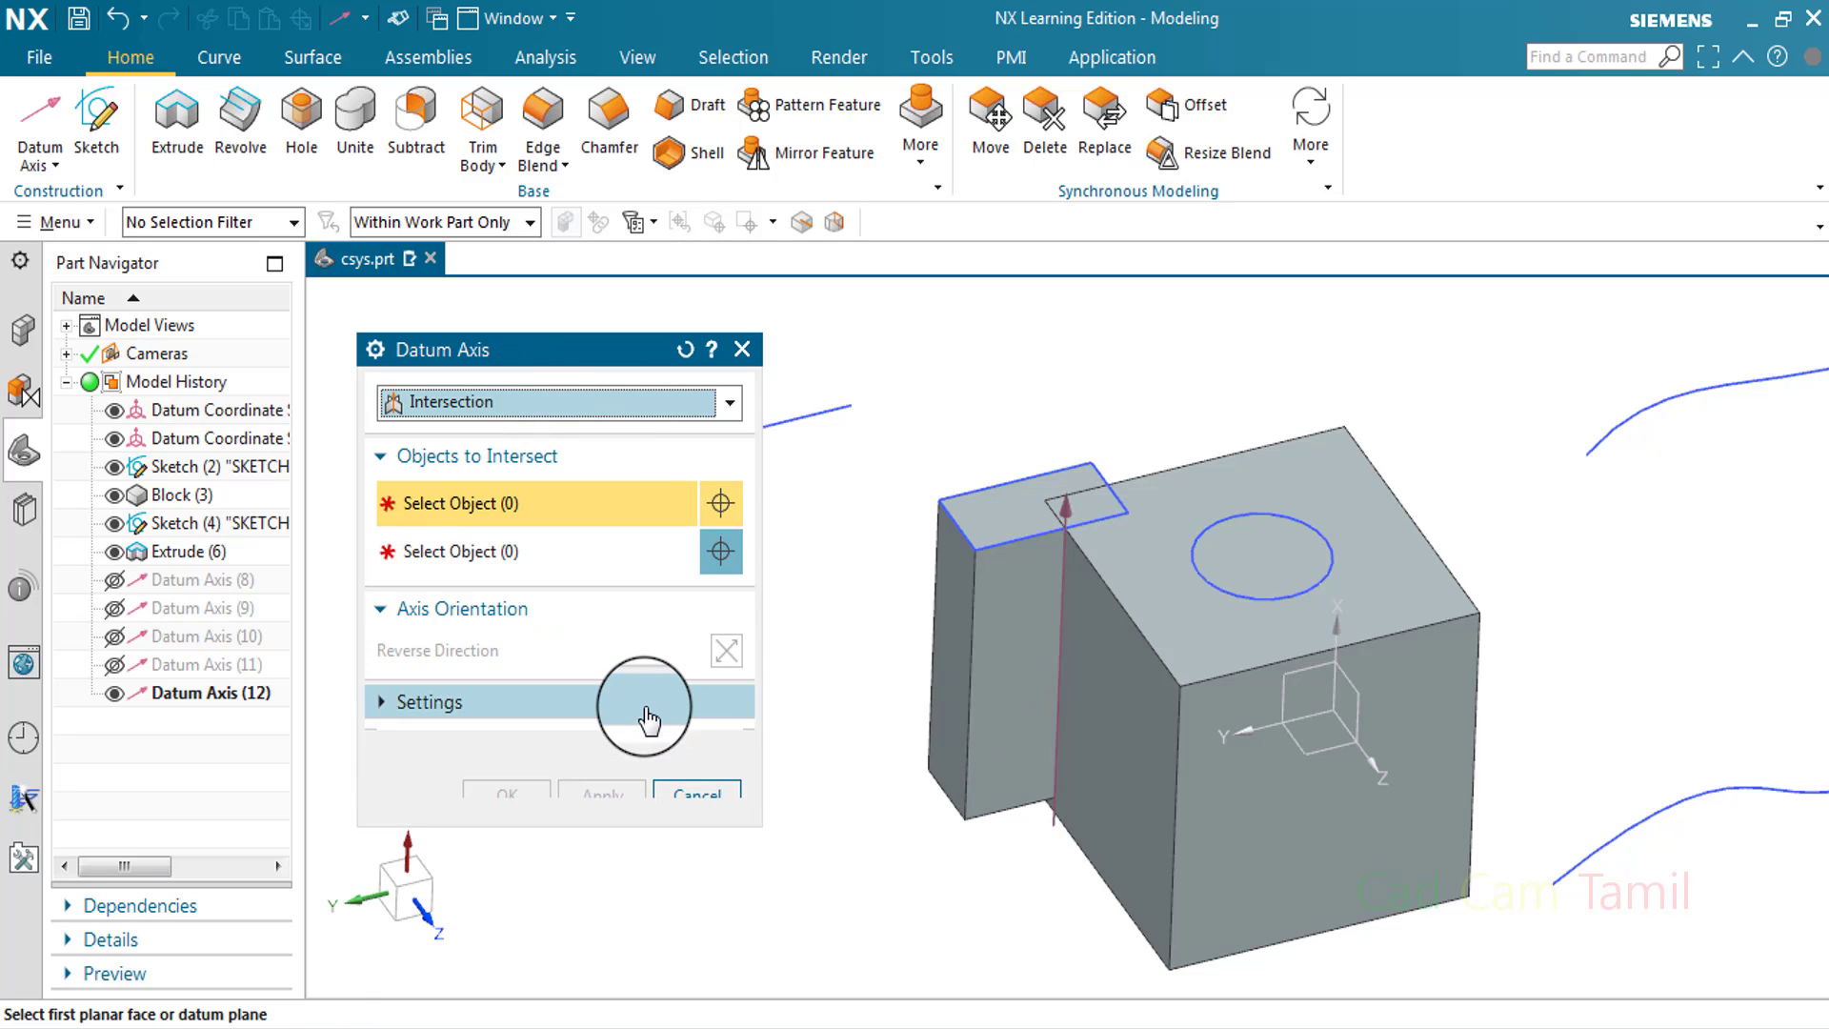
# Create a Curve/Face Axis datum axis along the rear sketch line on top of the small extrusion
pyautogui.click(539, 404)
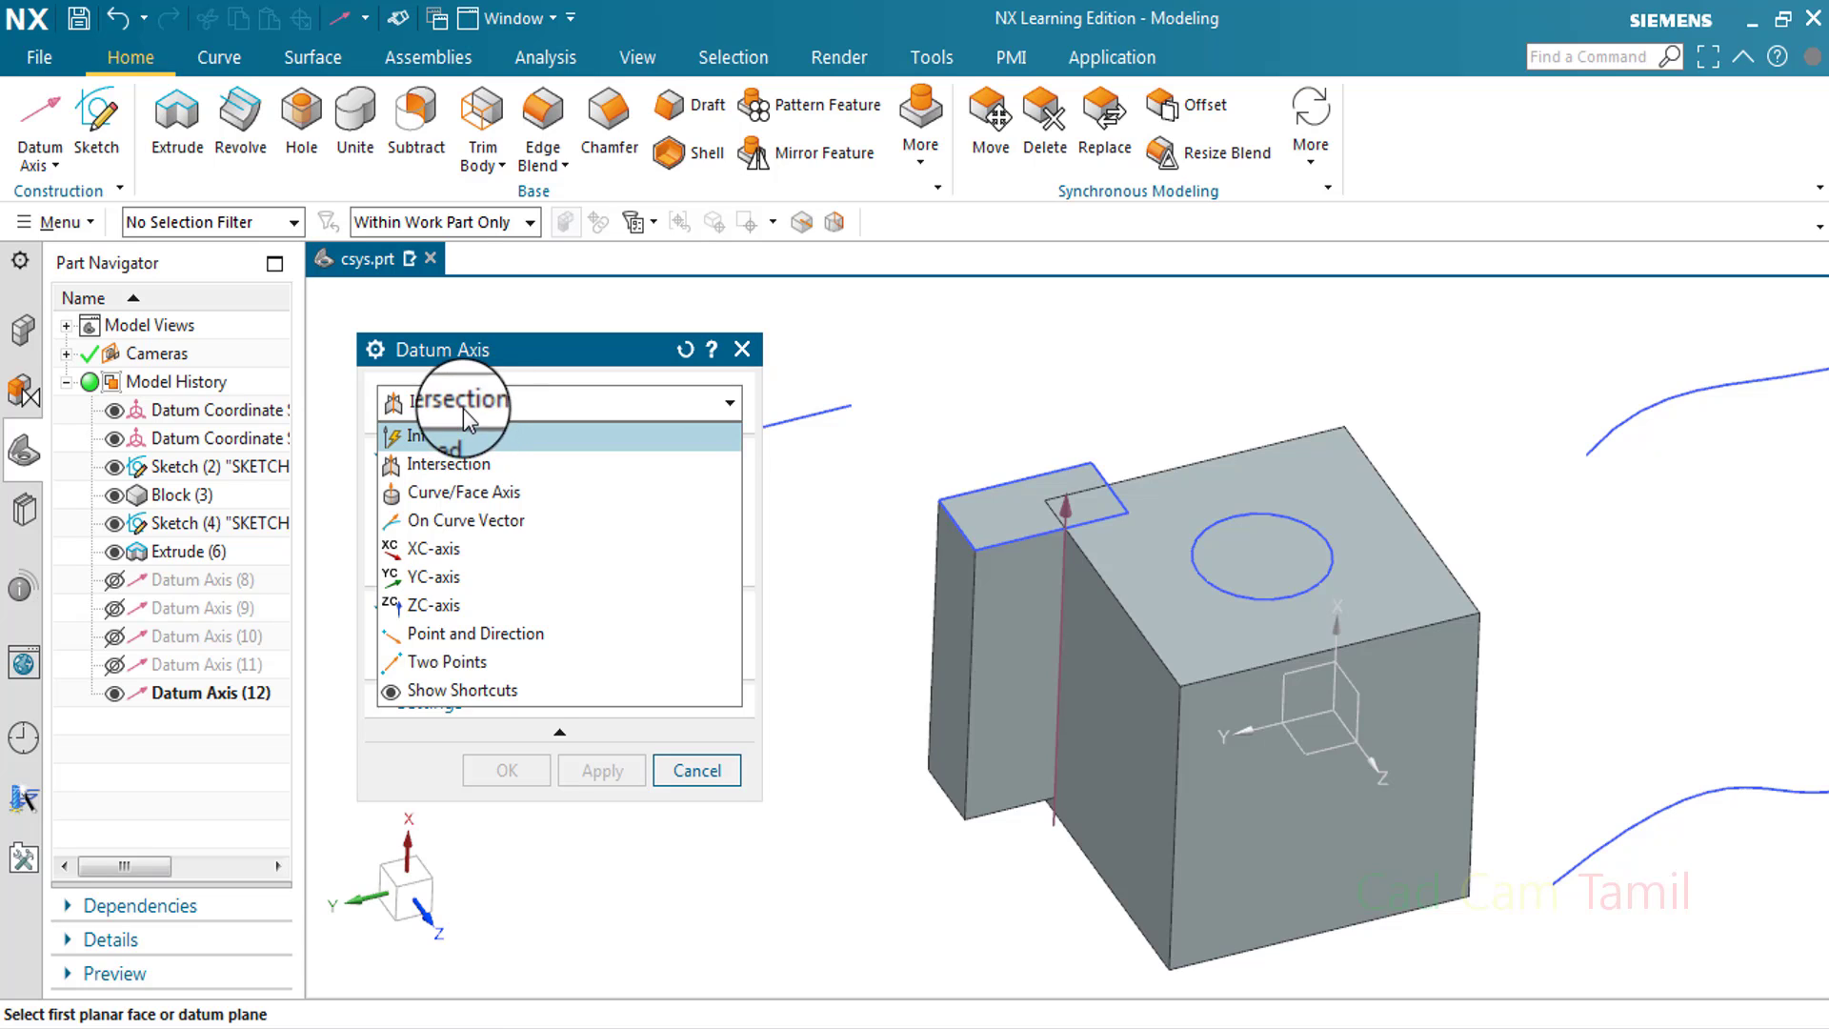
pyautogui.click(471, 463)
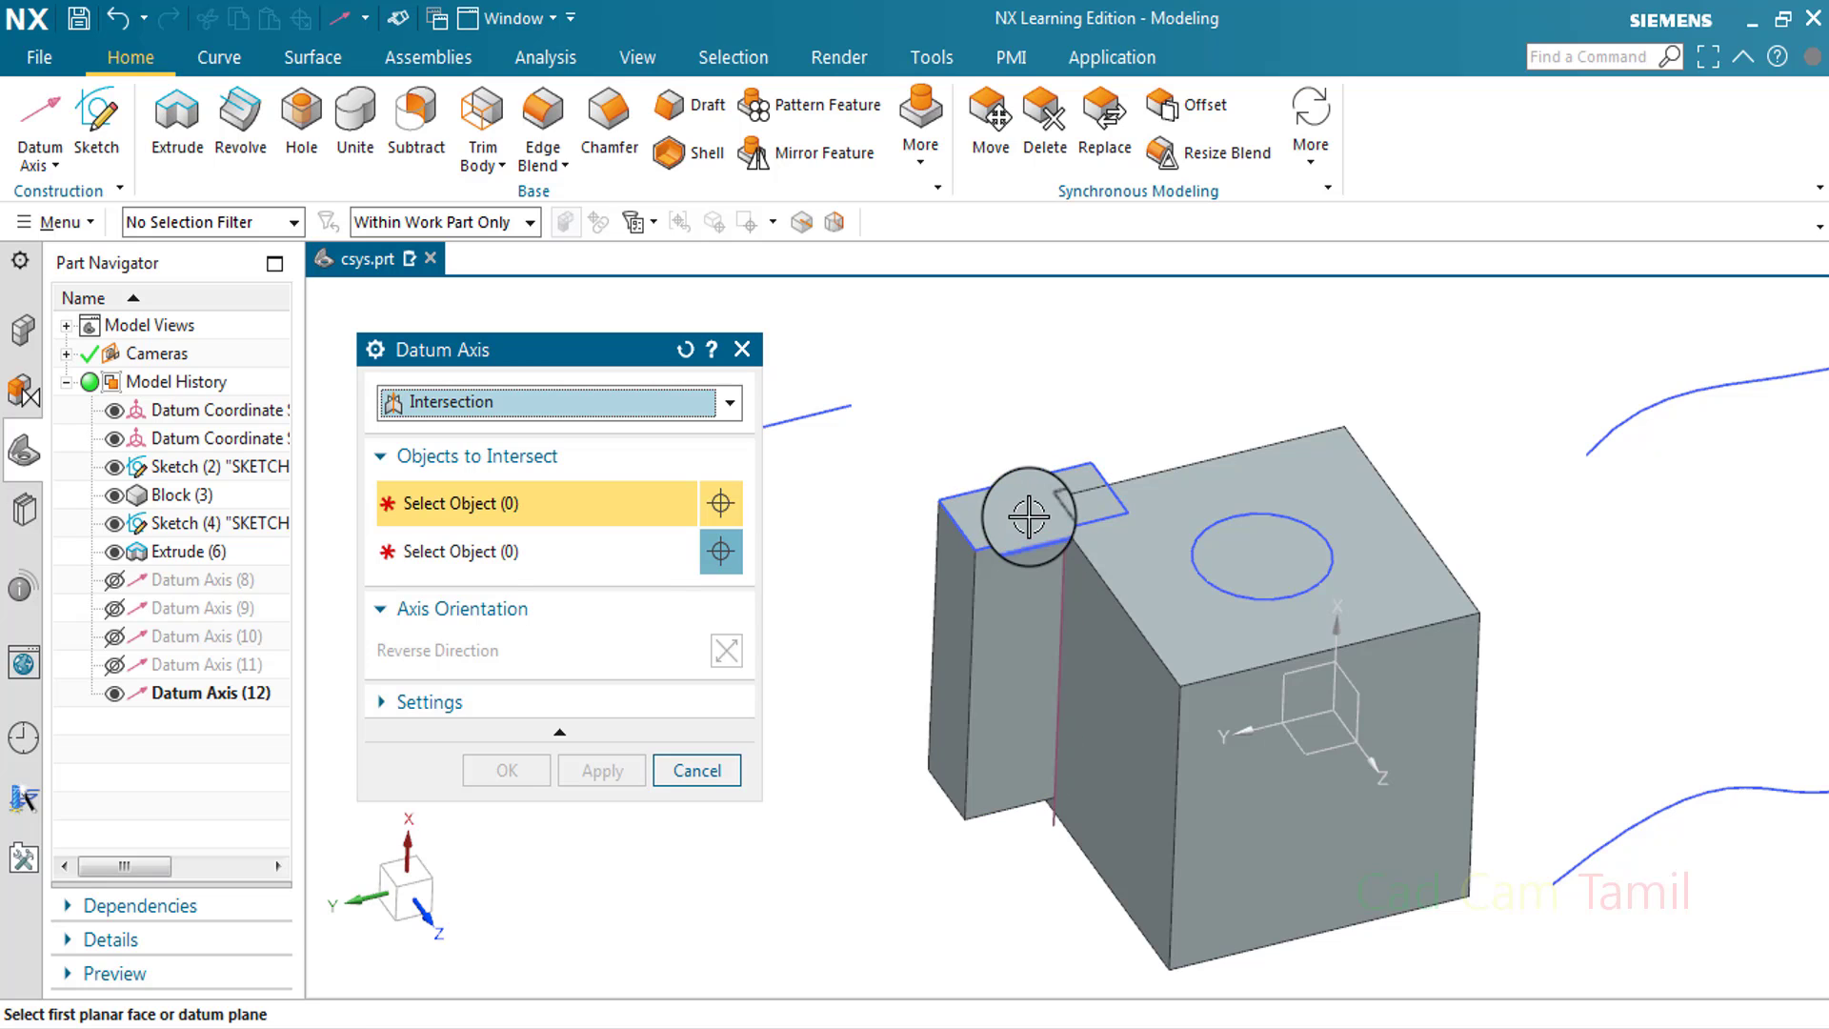
pyautogui.click(634, 409)
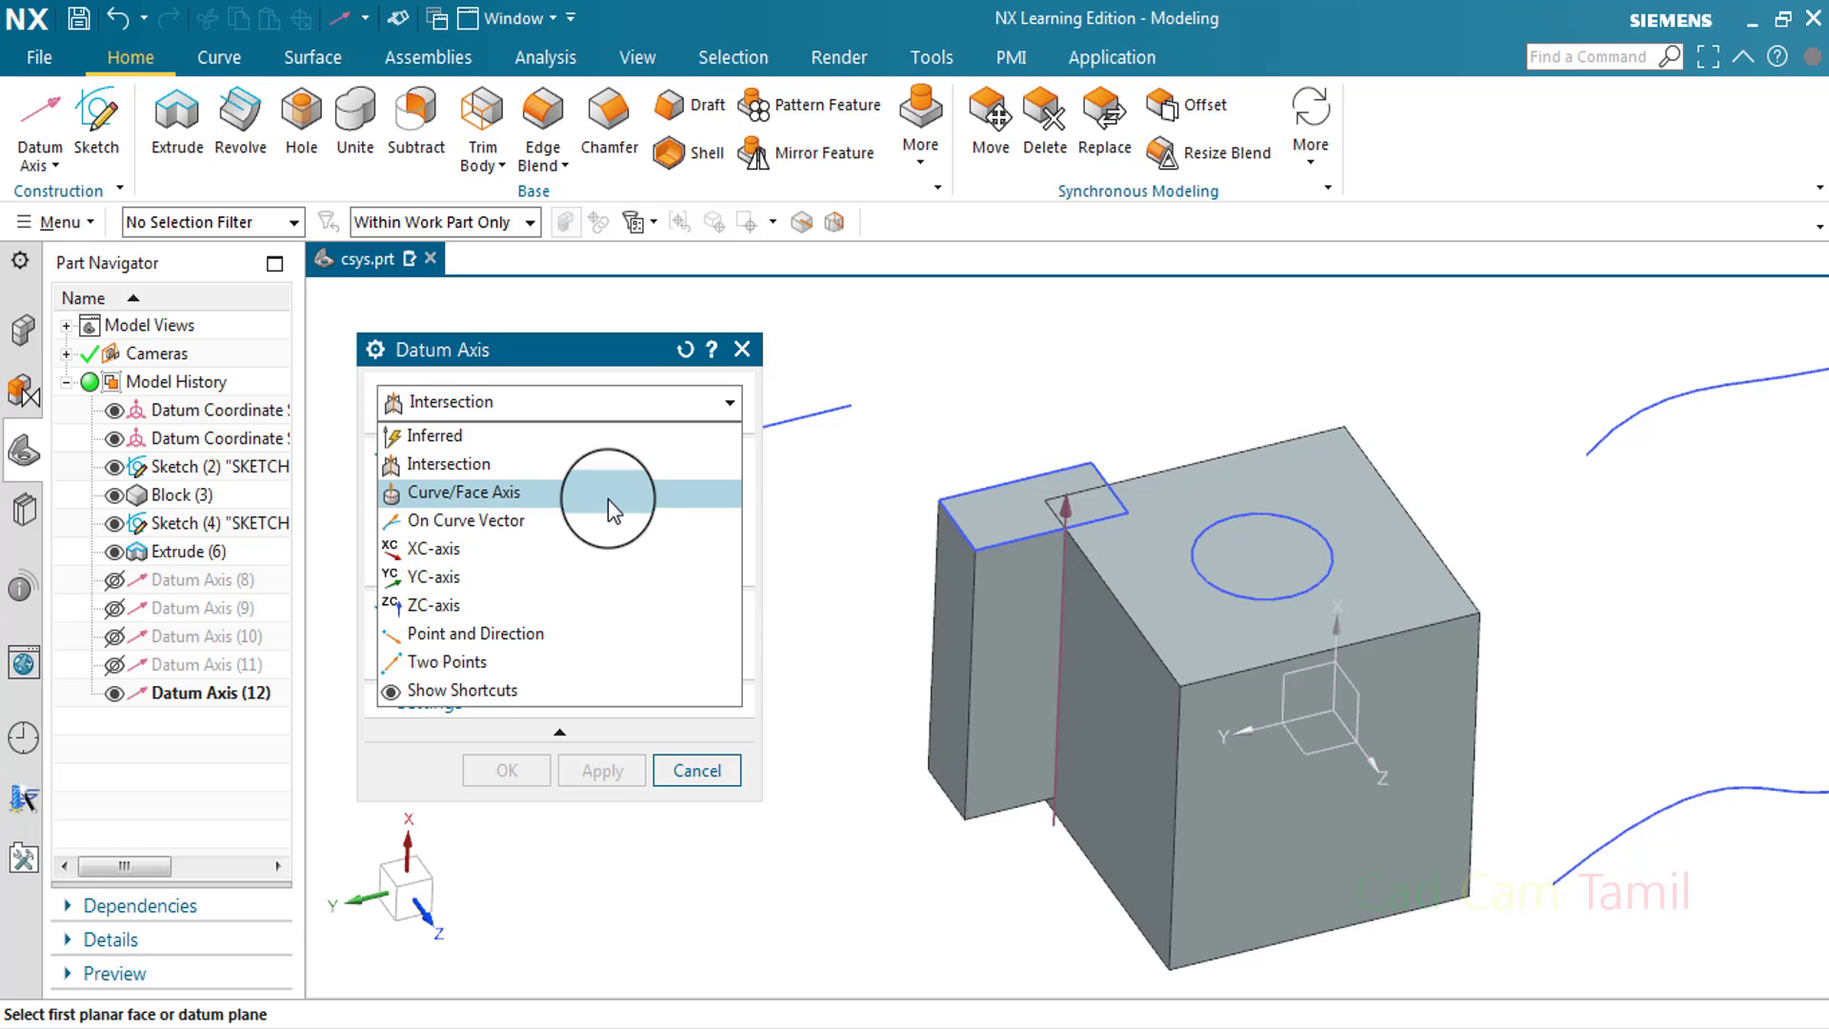
pyautogui.click(581, 515)
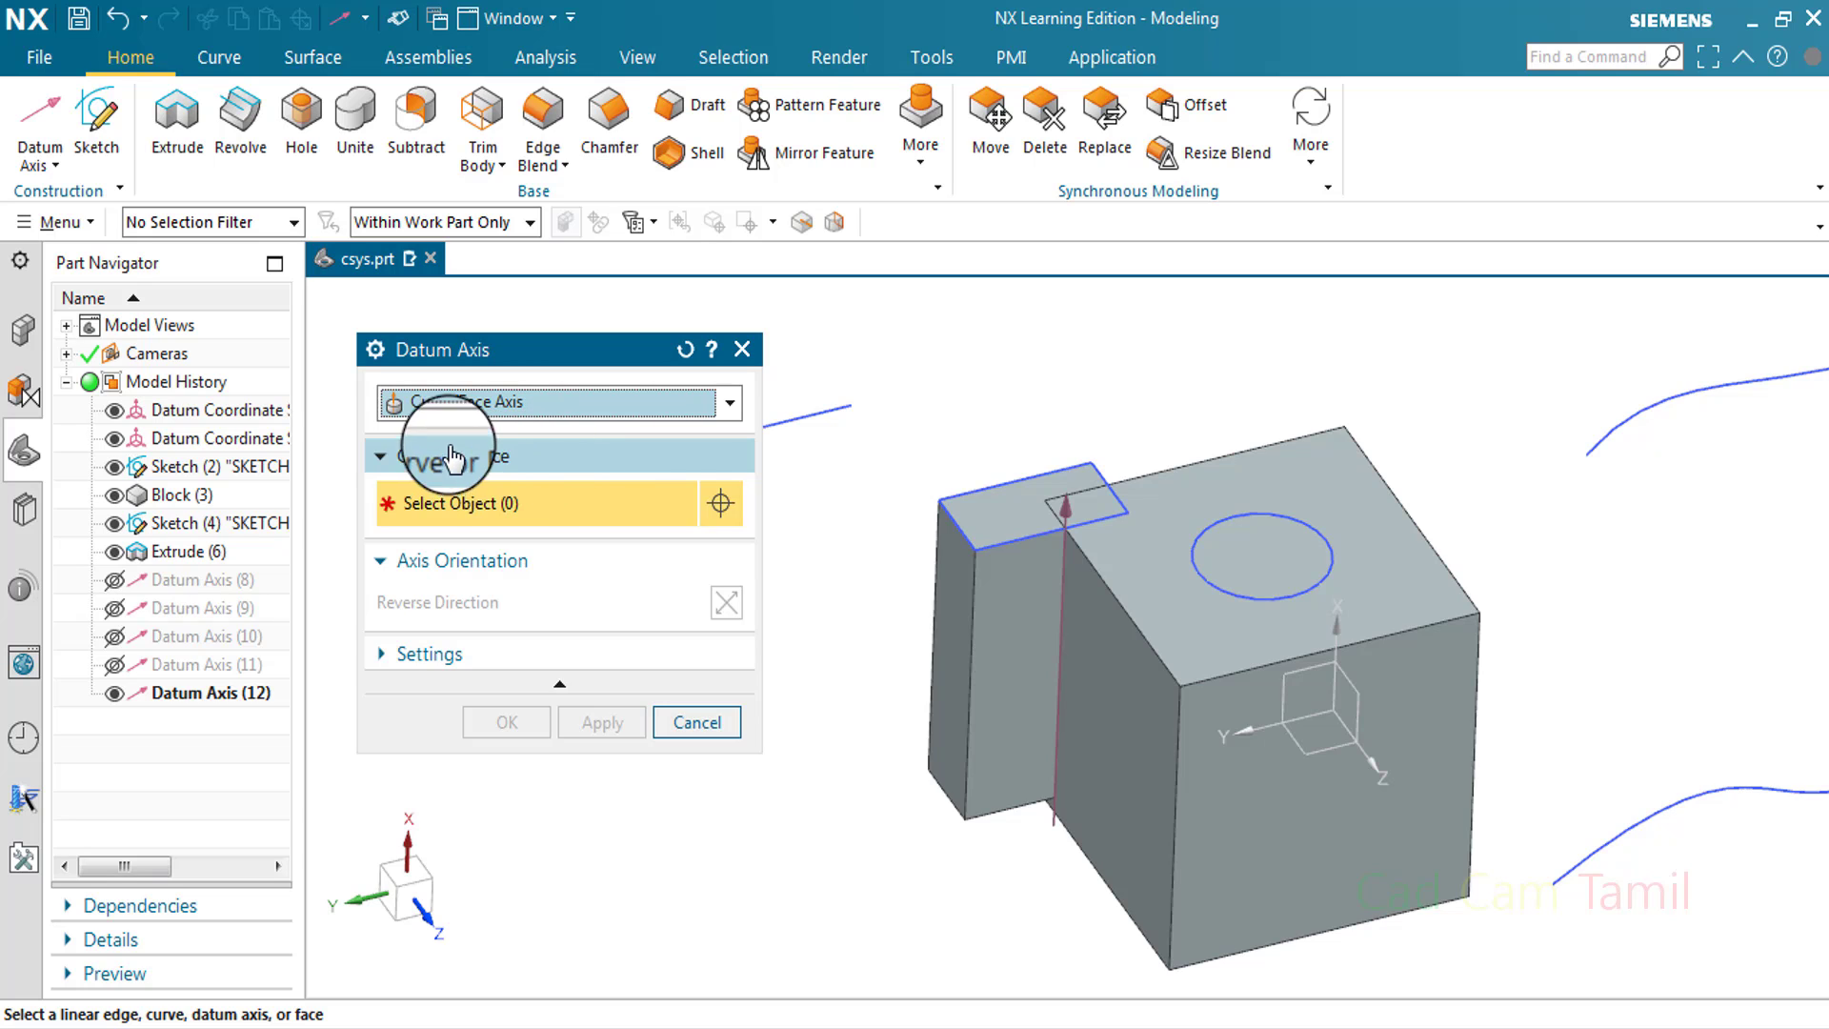
pyautogui.click(512, 462)
pyautogui.click(430, 494)
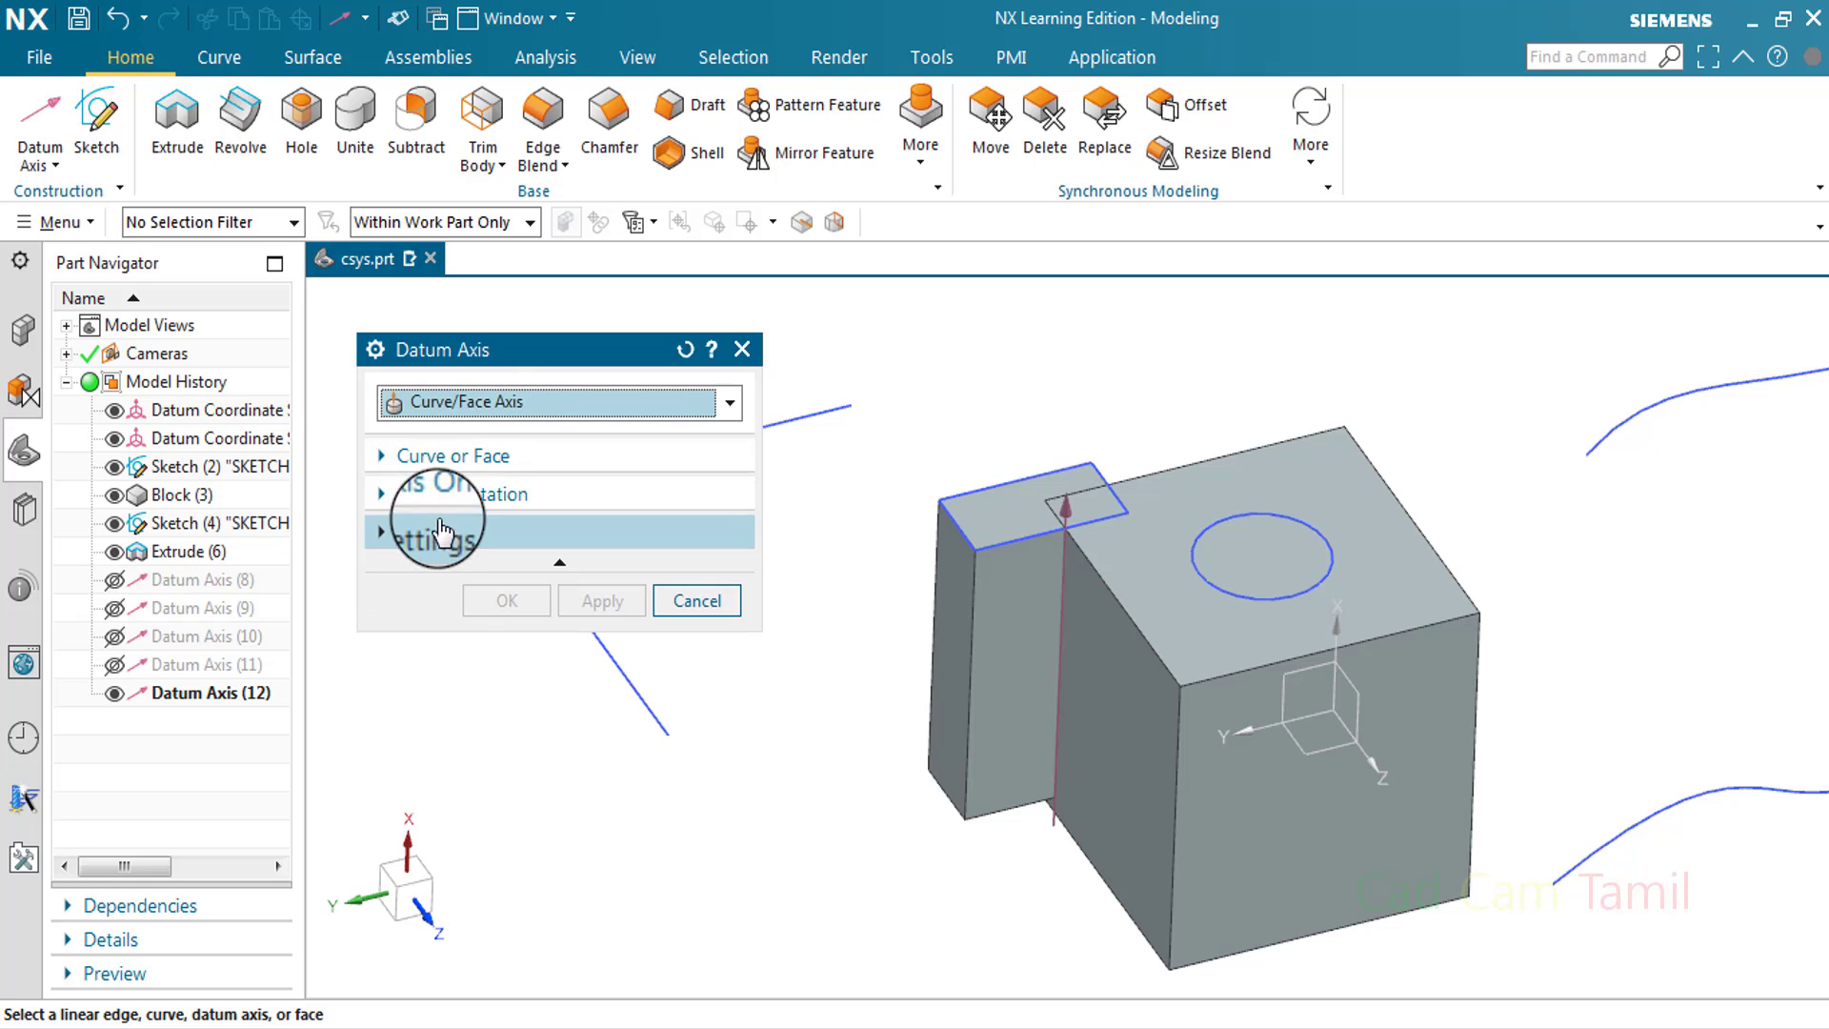
pyautogui.click(459, 455)
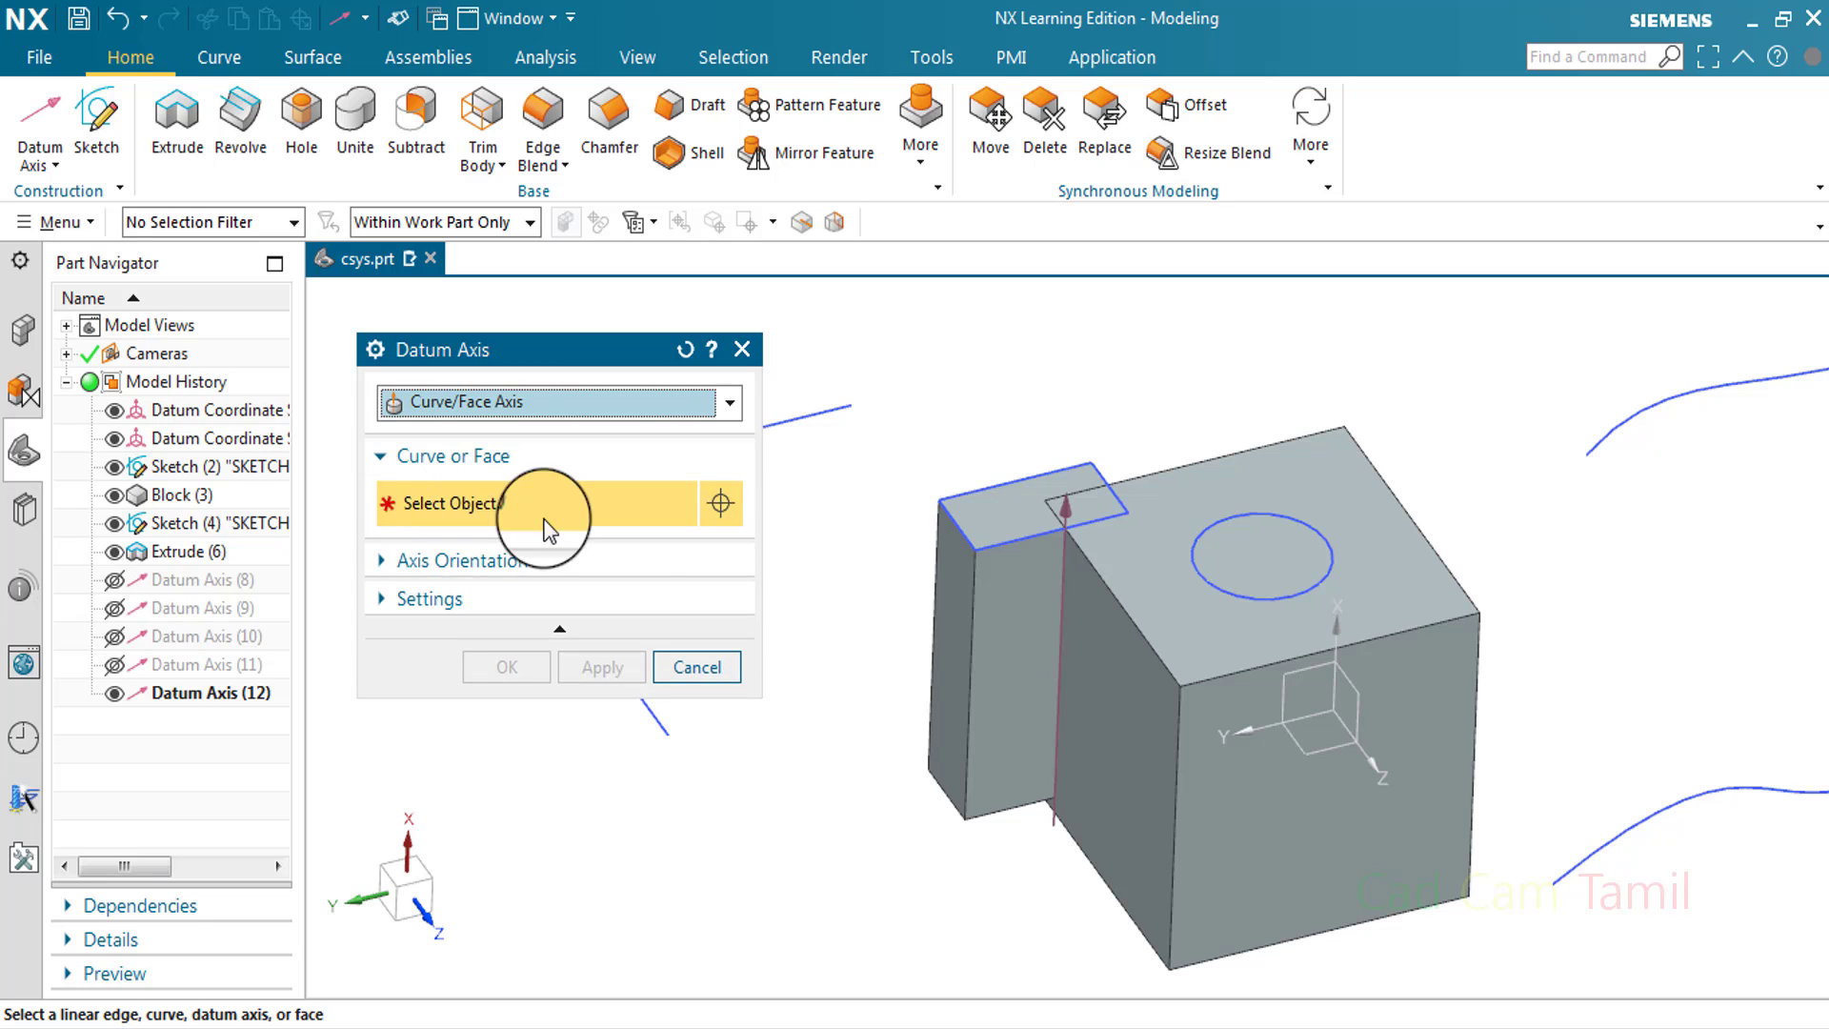
pyautogui.scroll(2, 972, 534)
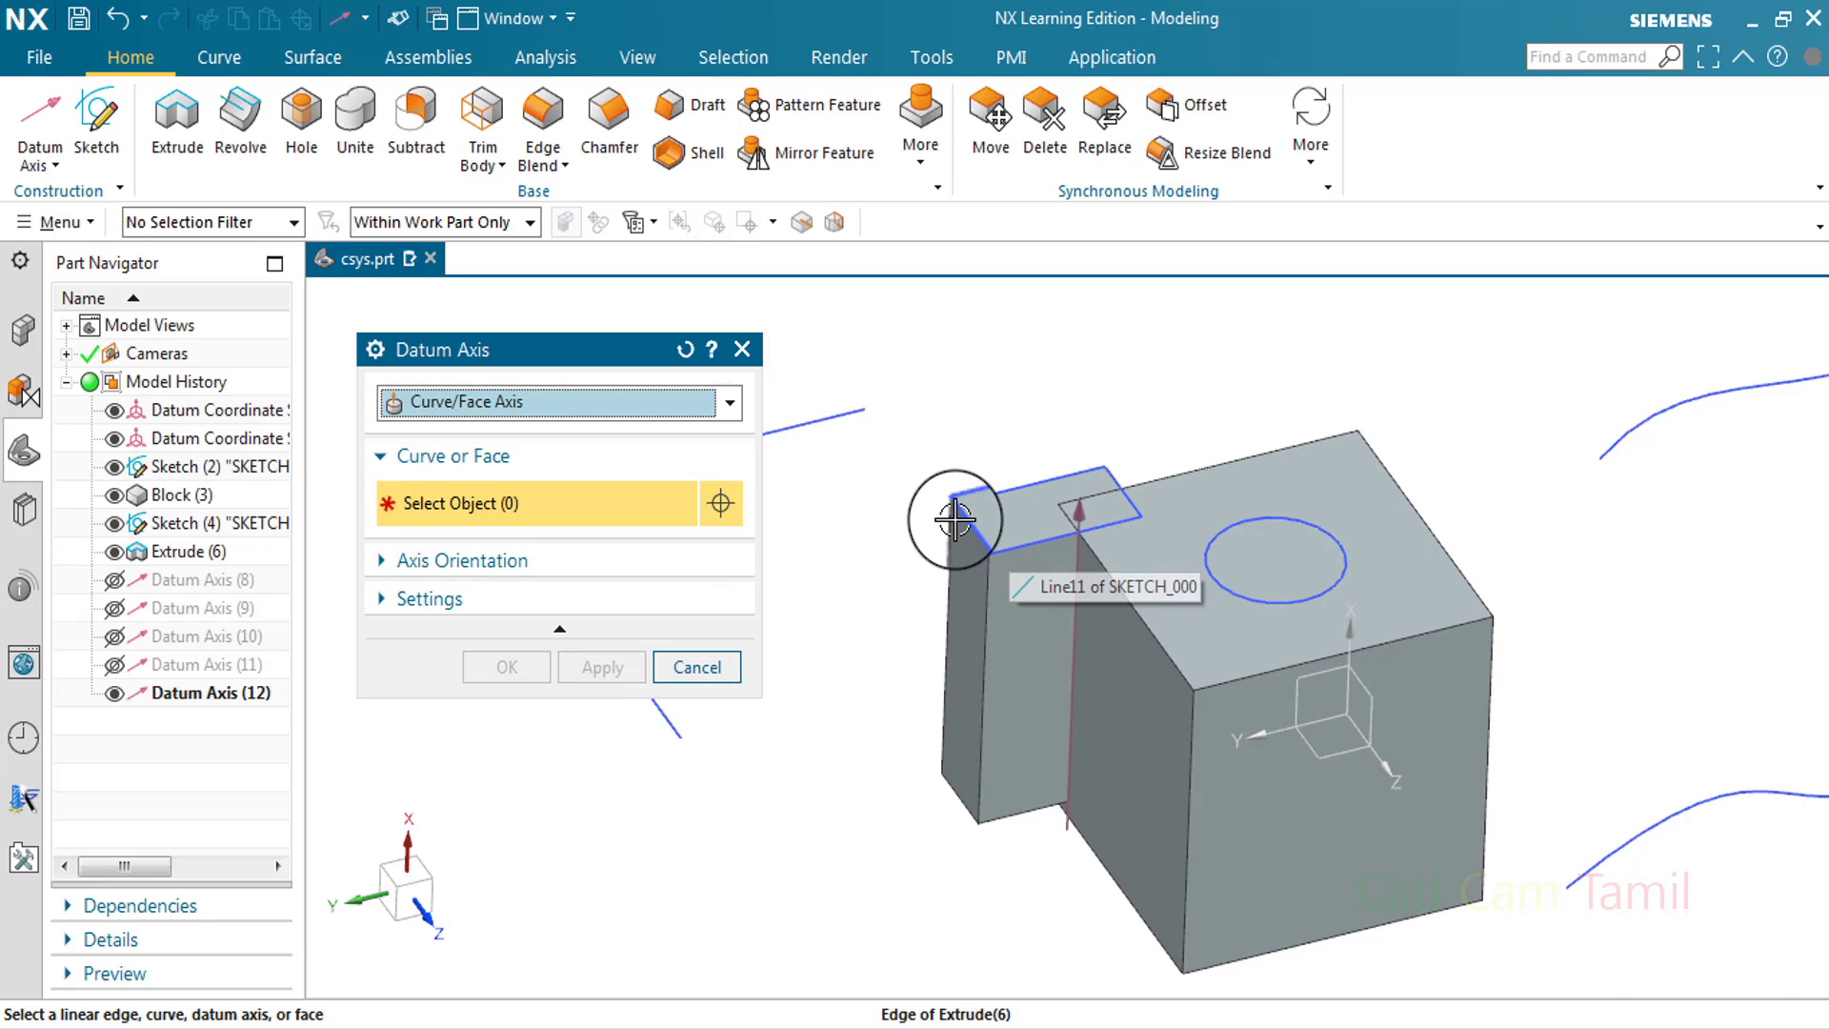
pyautogui.scroll(-3, 938, 518)
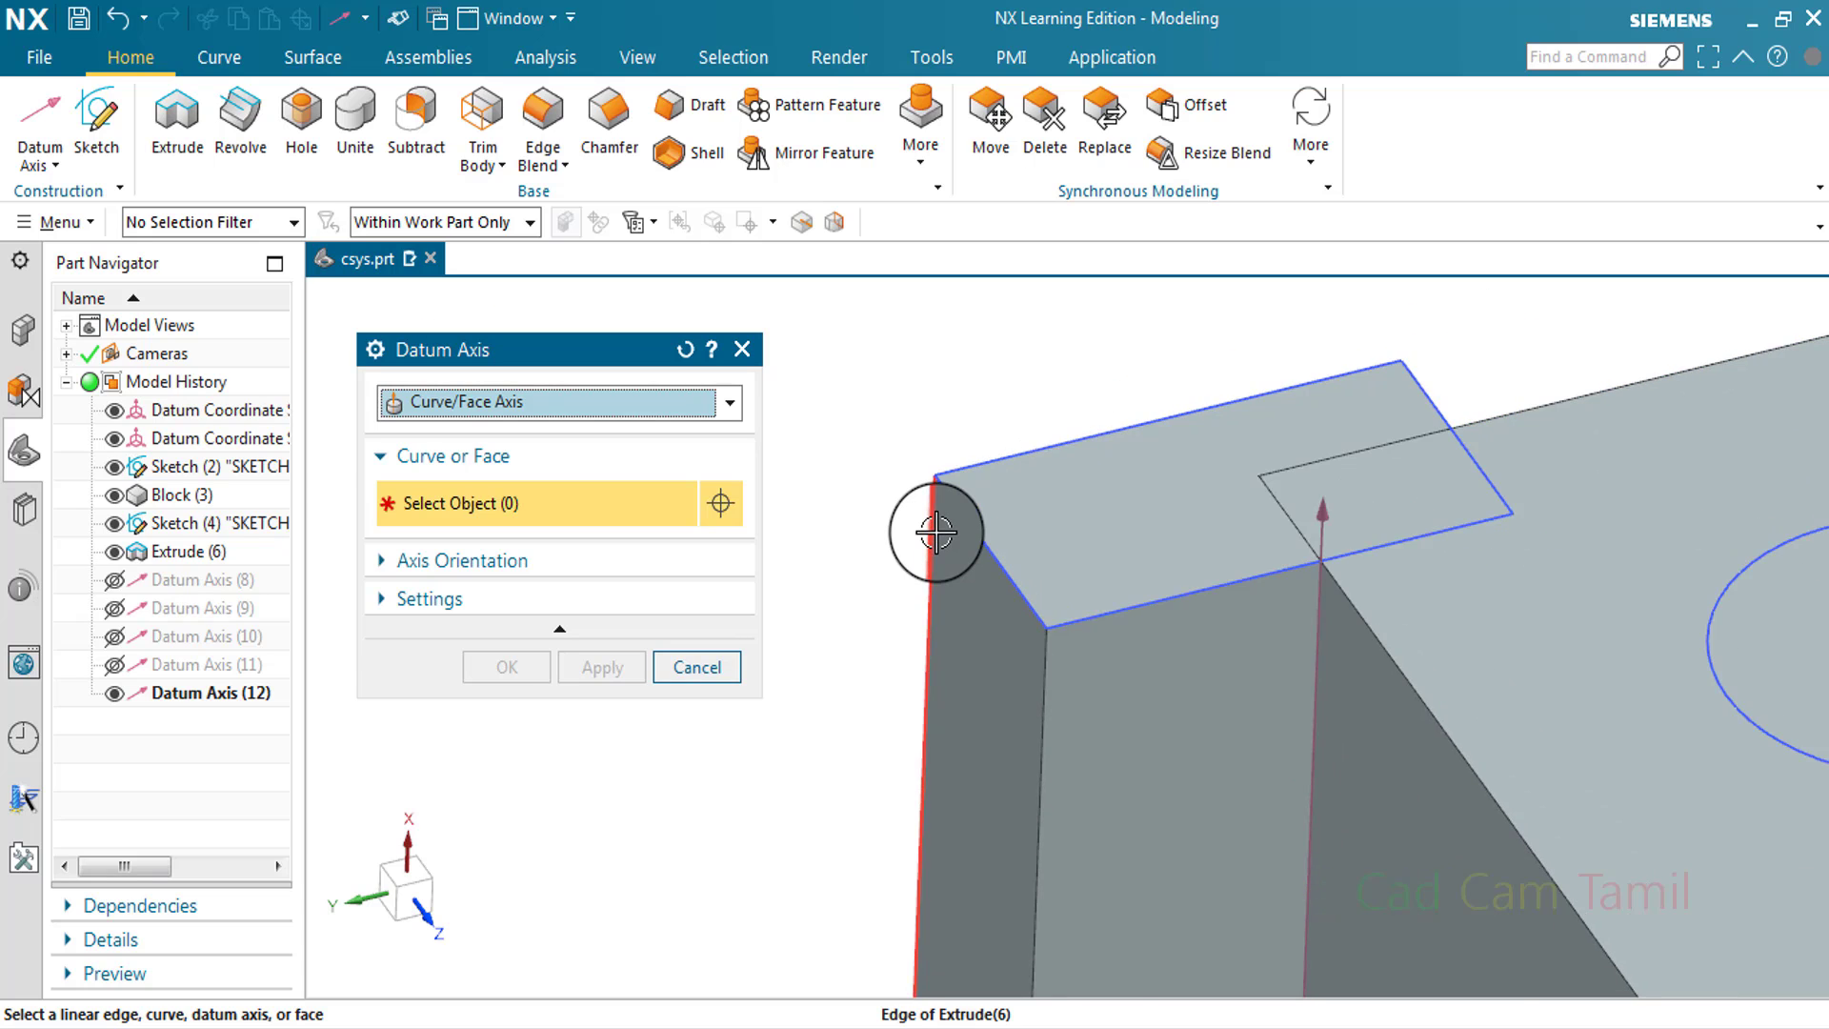
pyautogui.scroll(3, 939, 530)
pyautogui.scroll(-4, 910, 498)
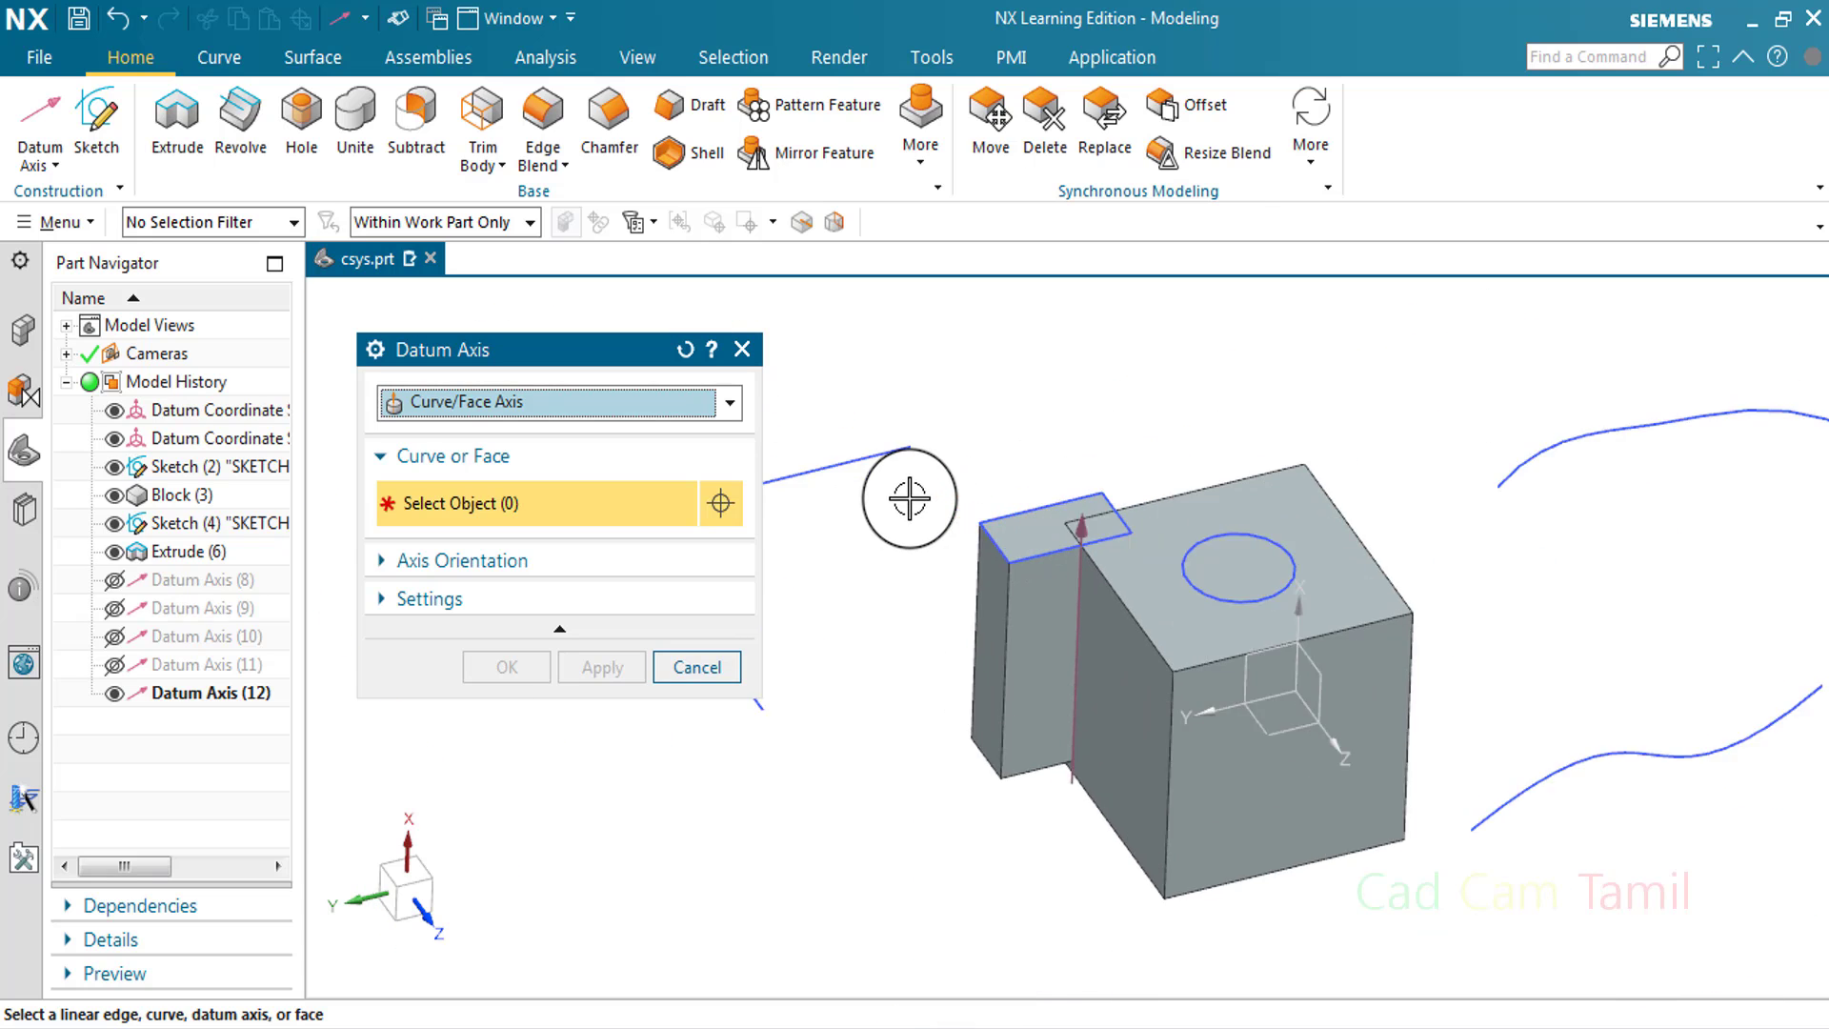
pyautogui.click(1072, 540)
pyautogui.click(606, 671)
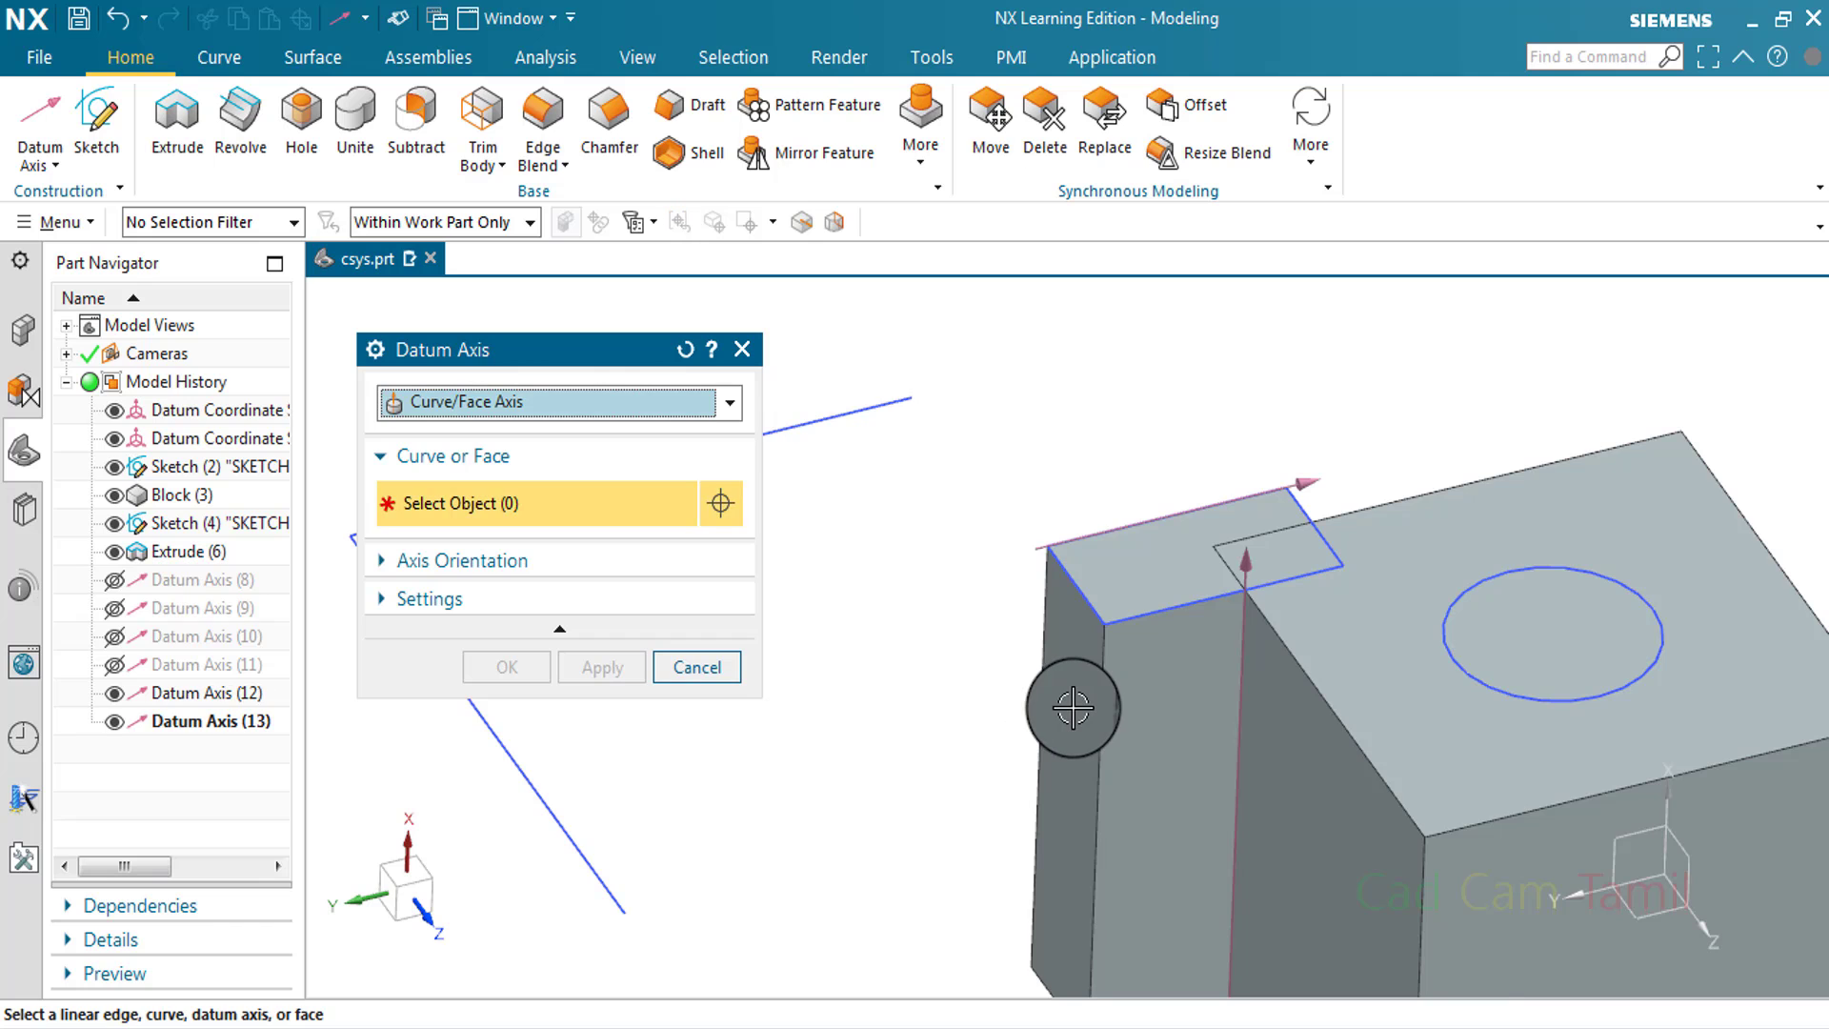
# Create a Curve/Face Axis datum axis along the upper line of the V-shaped sketch, and leave the Datum Axis command
pyautogui.scroll(3, 1073, 708)
pyautogui.scroll(-4, 857, 625)
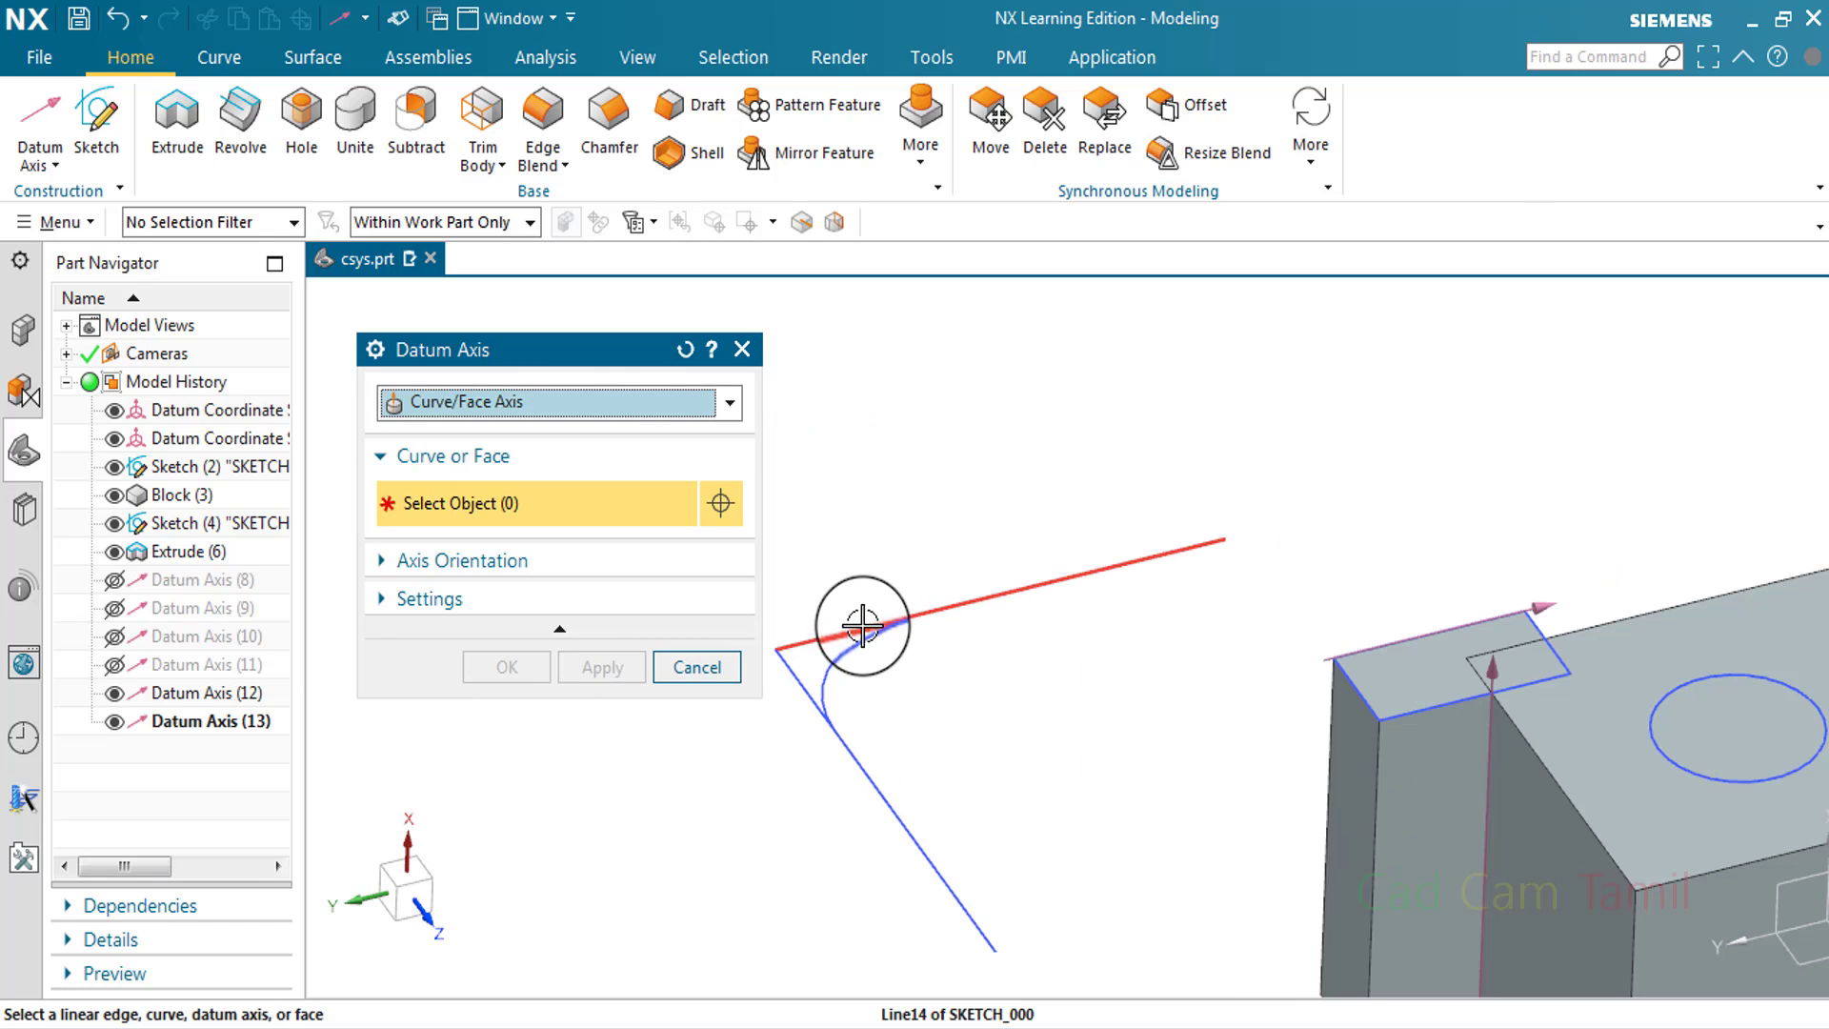
pyautogui.click(839, 624)
pyautogui.click(603, 667)
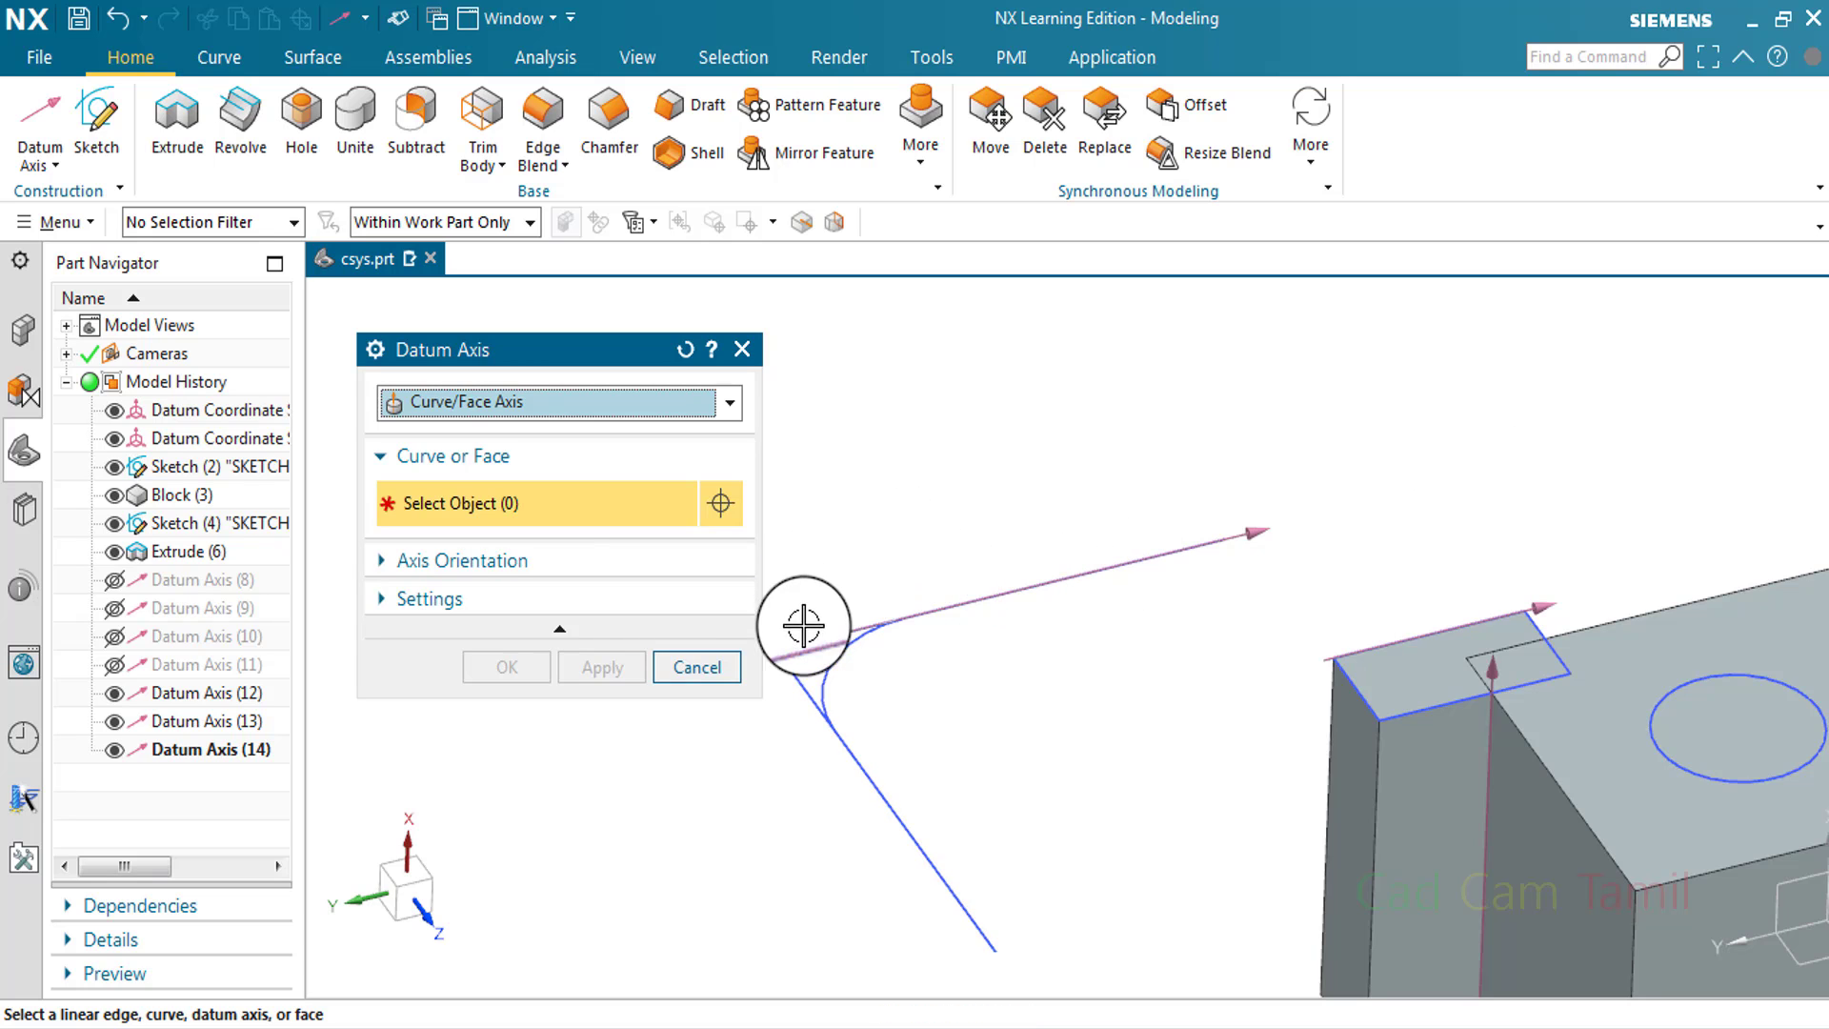
pyautogui.click(729, 669)
pyautogui.scroll(2, 712, 666)
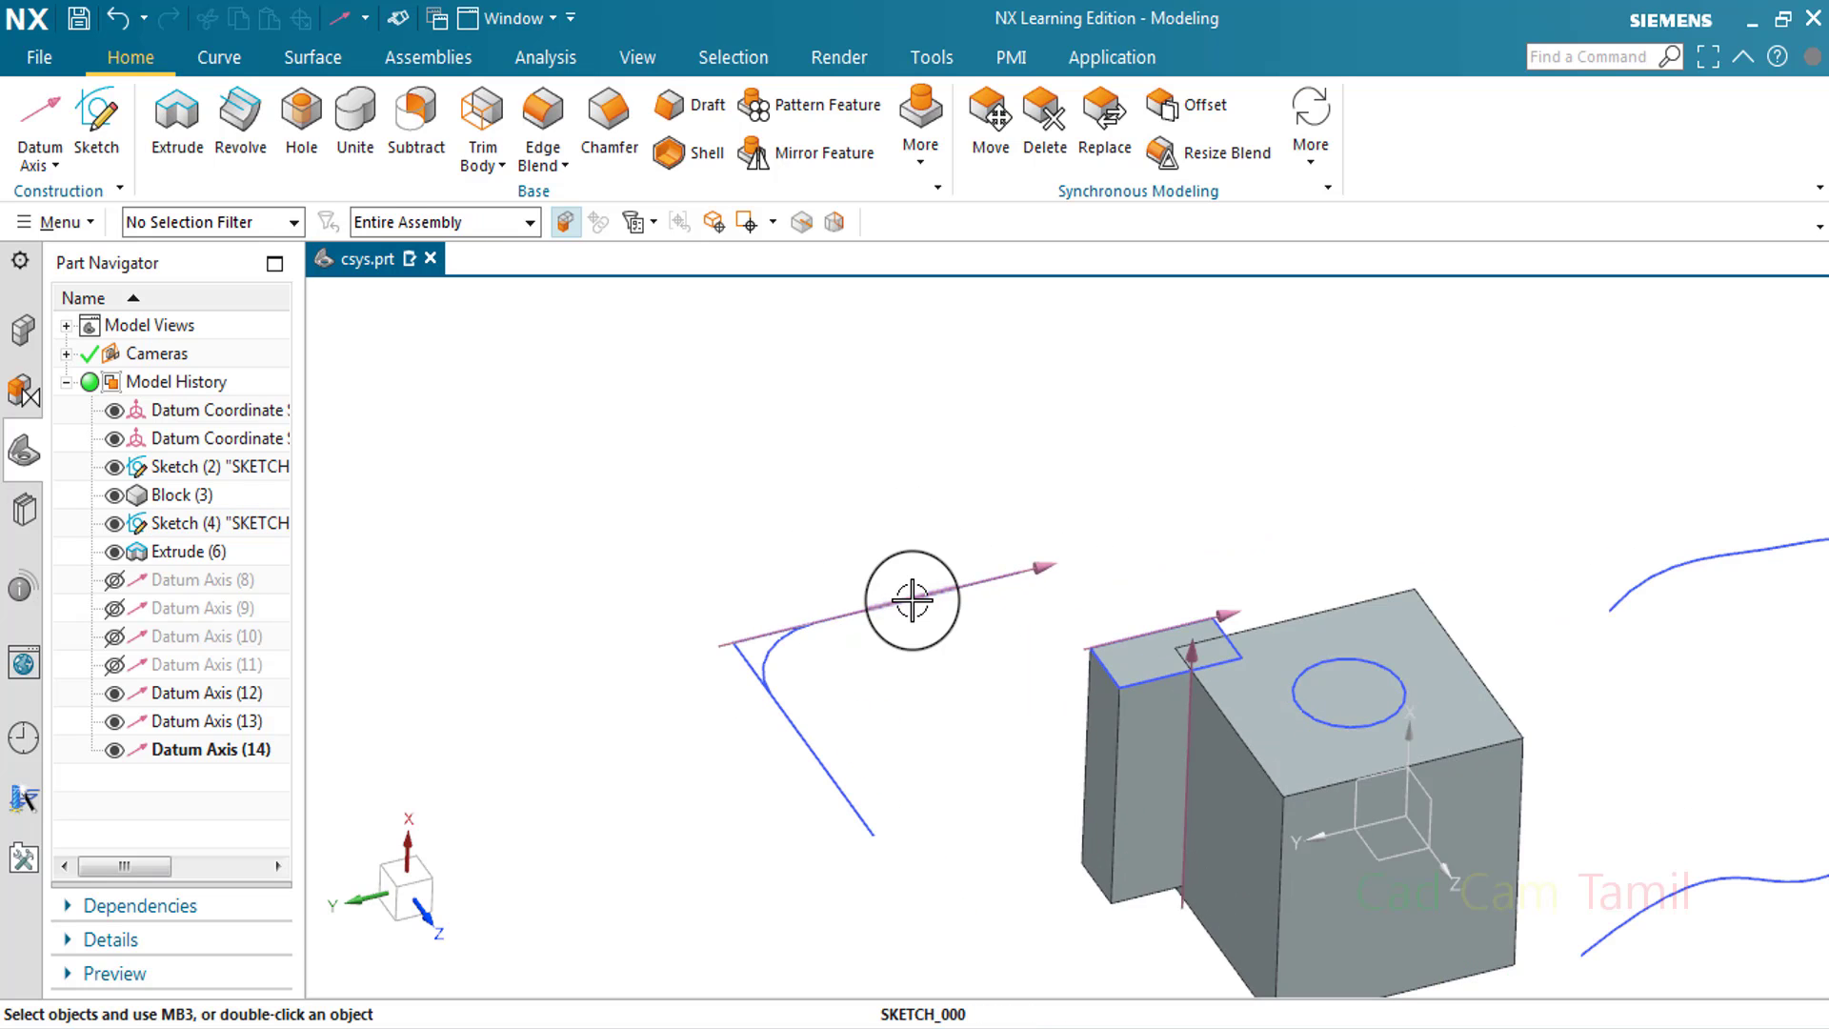
# Hide Datum Axis (12), (13) and (14) in the model history
pyautogui.click(113, 695)
pyautogui.click(114, 721)
pyautogui.click(113, 750)
# Start a new datum axis and set its type to On Curve Vector
pyautogui.click(38, 116)
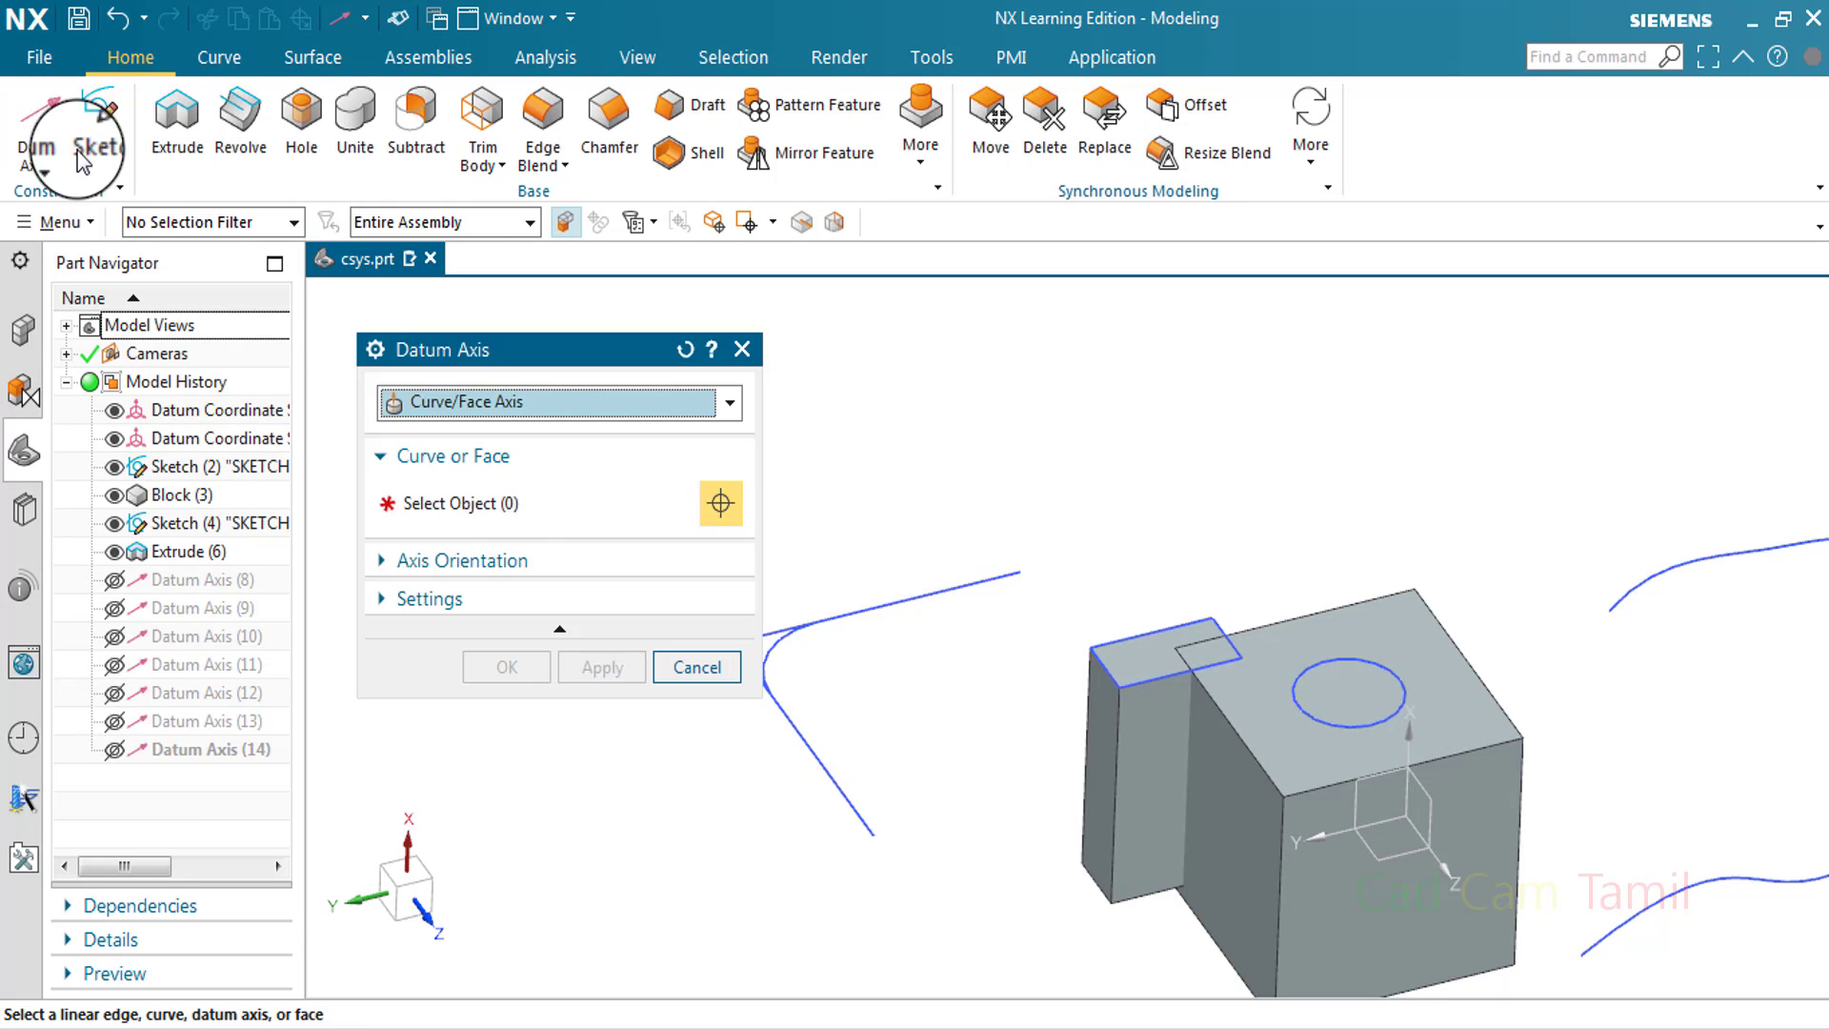
pyautogui.click(496, 401)
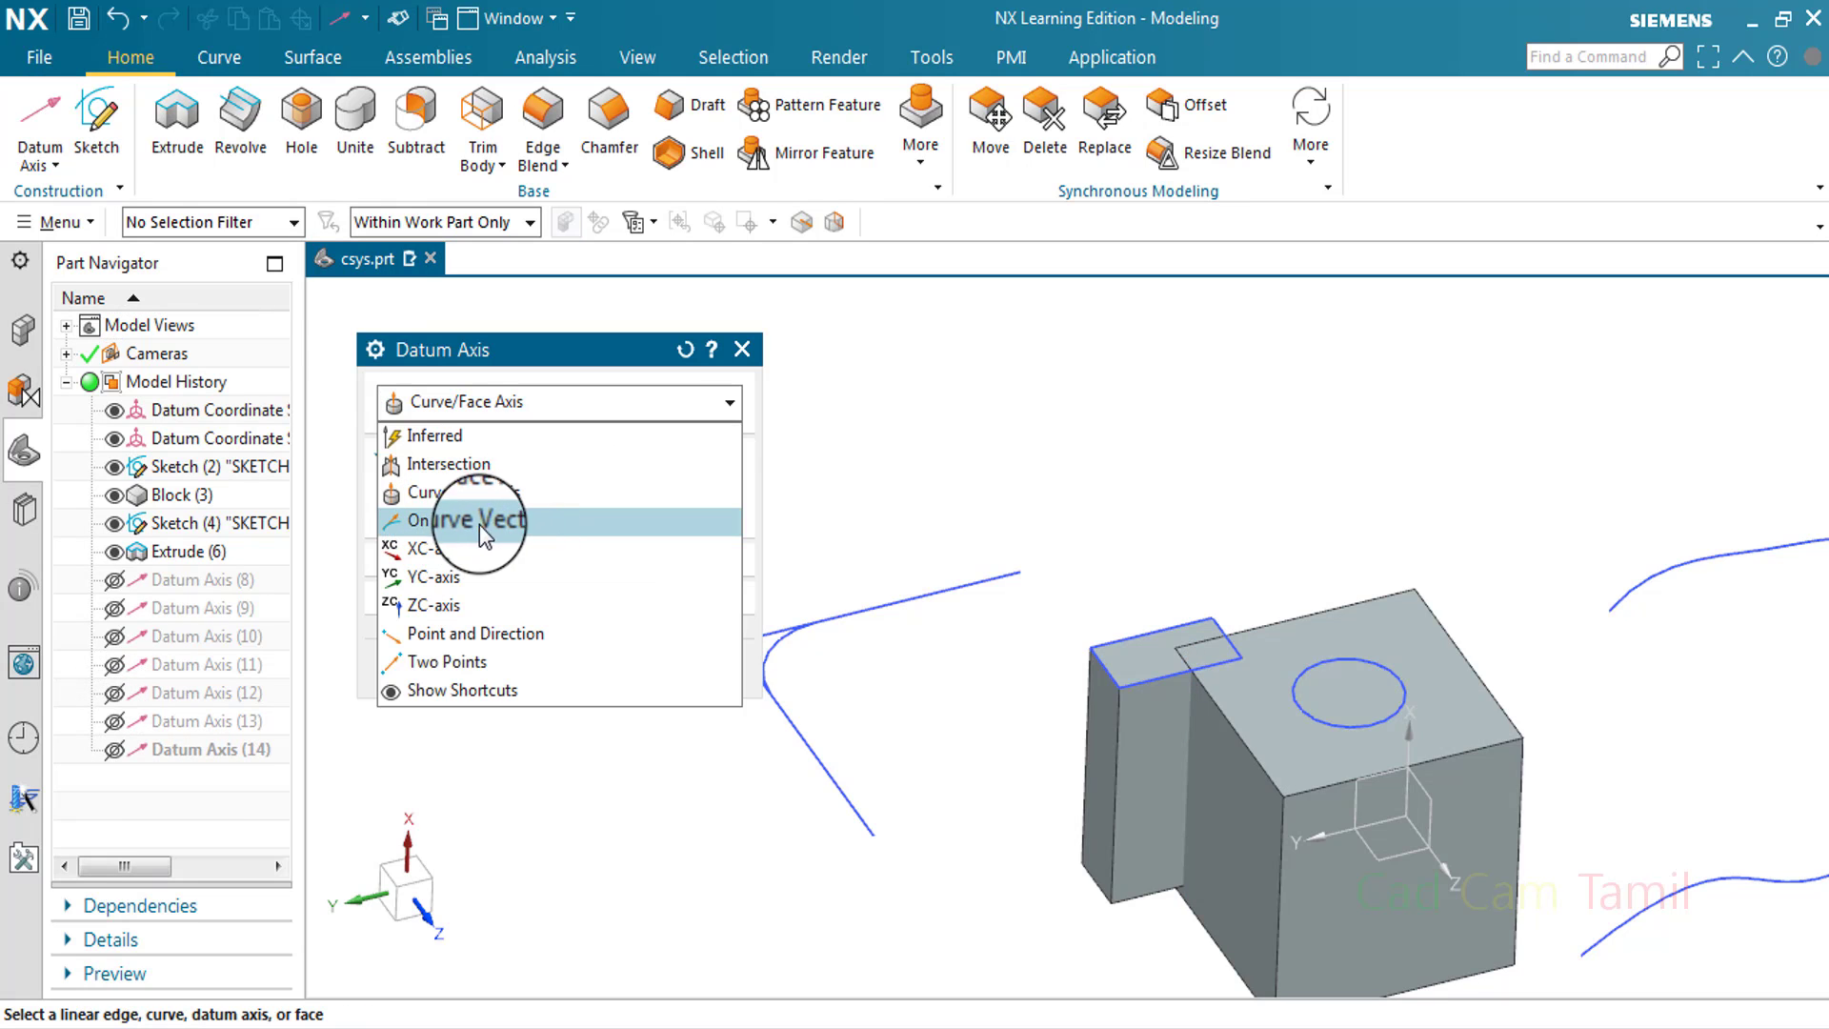
pyautogui.click(478, 522)
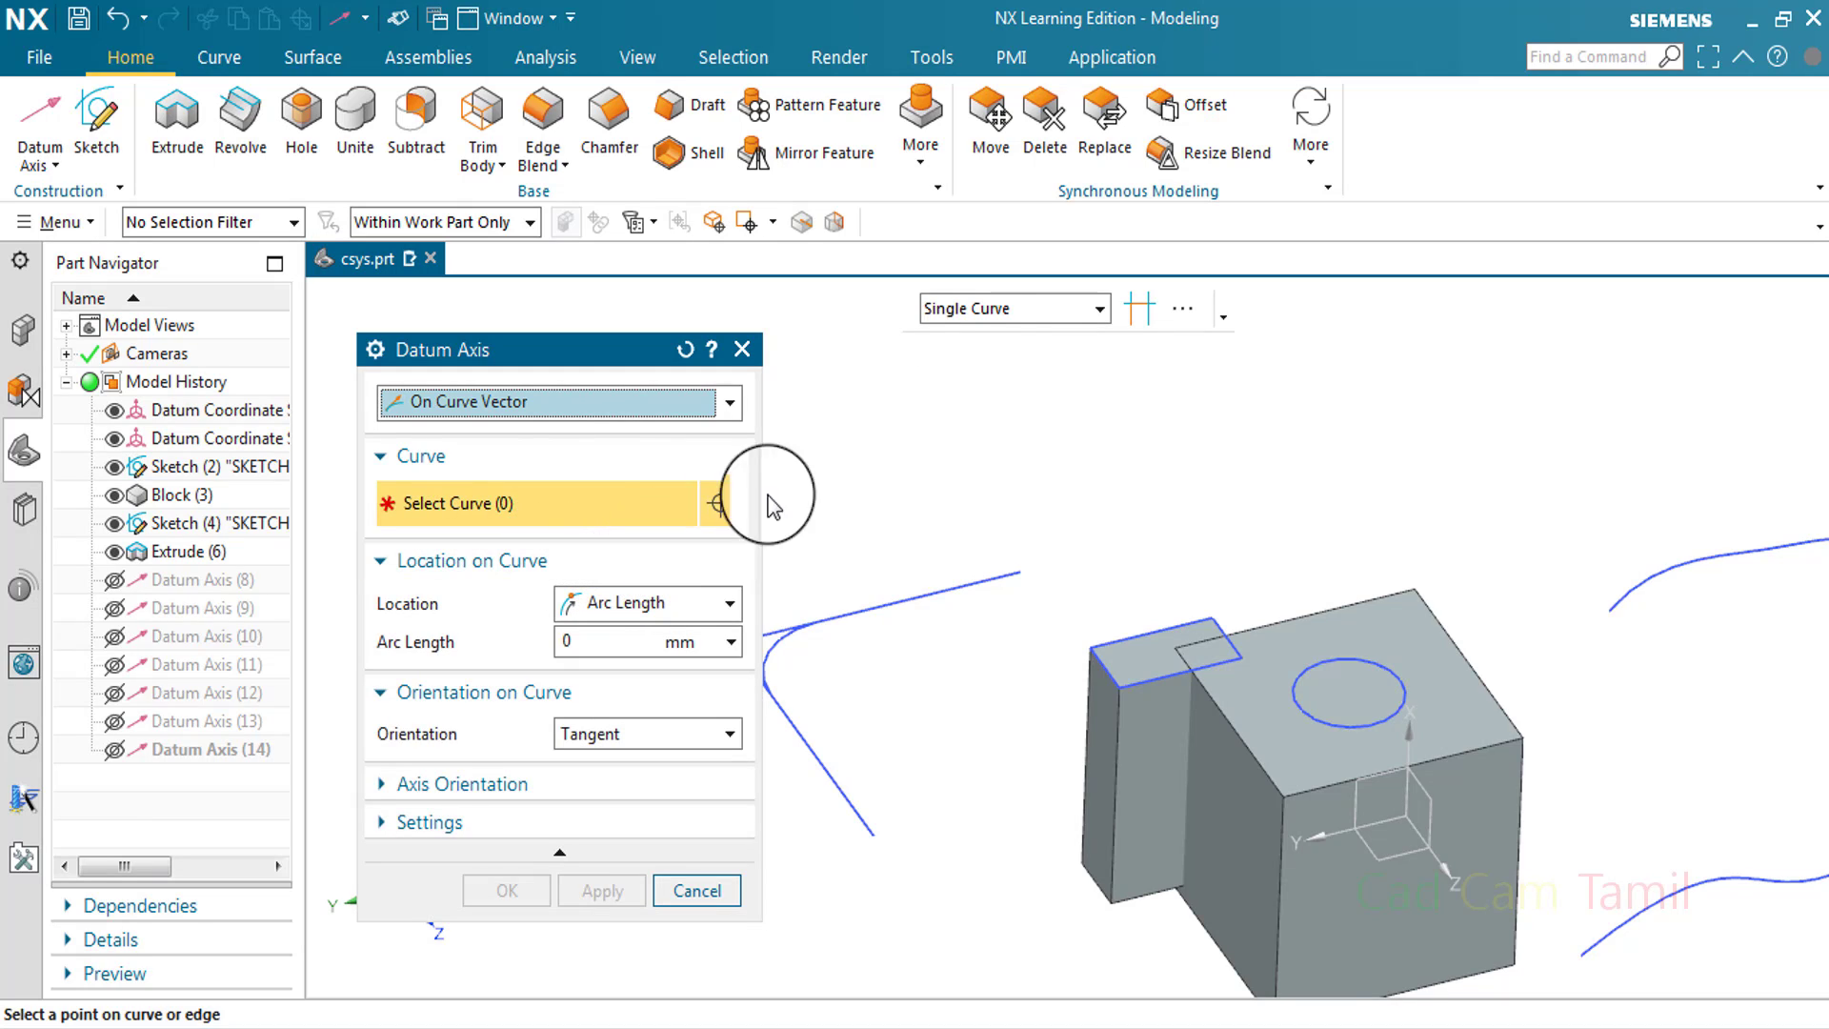
pyautogui.scroll(-3, 914, 381)
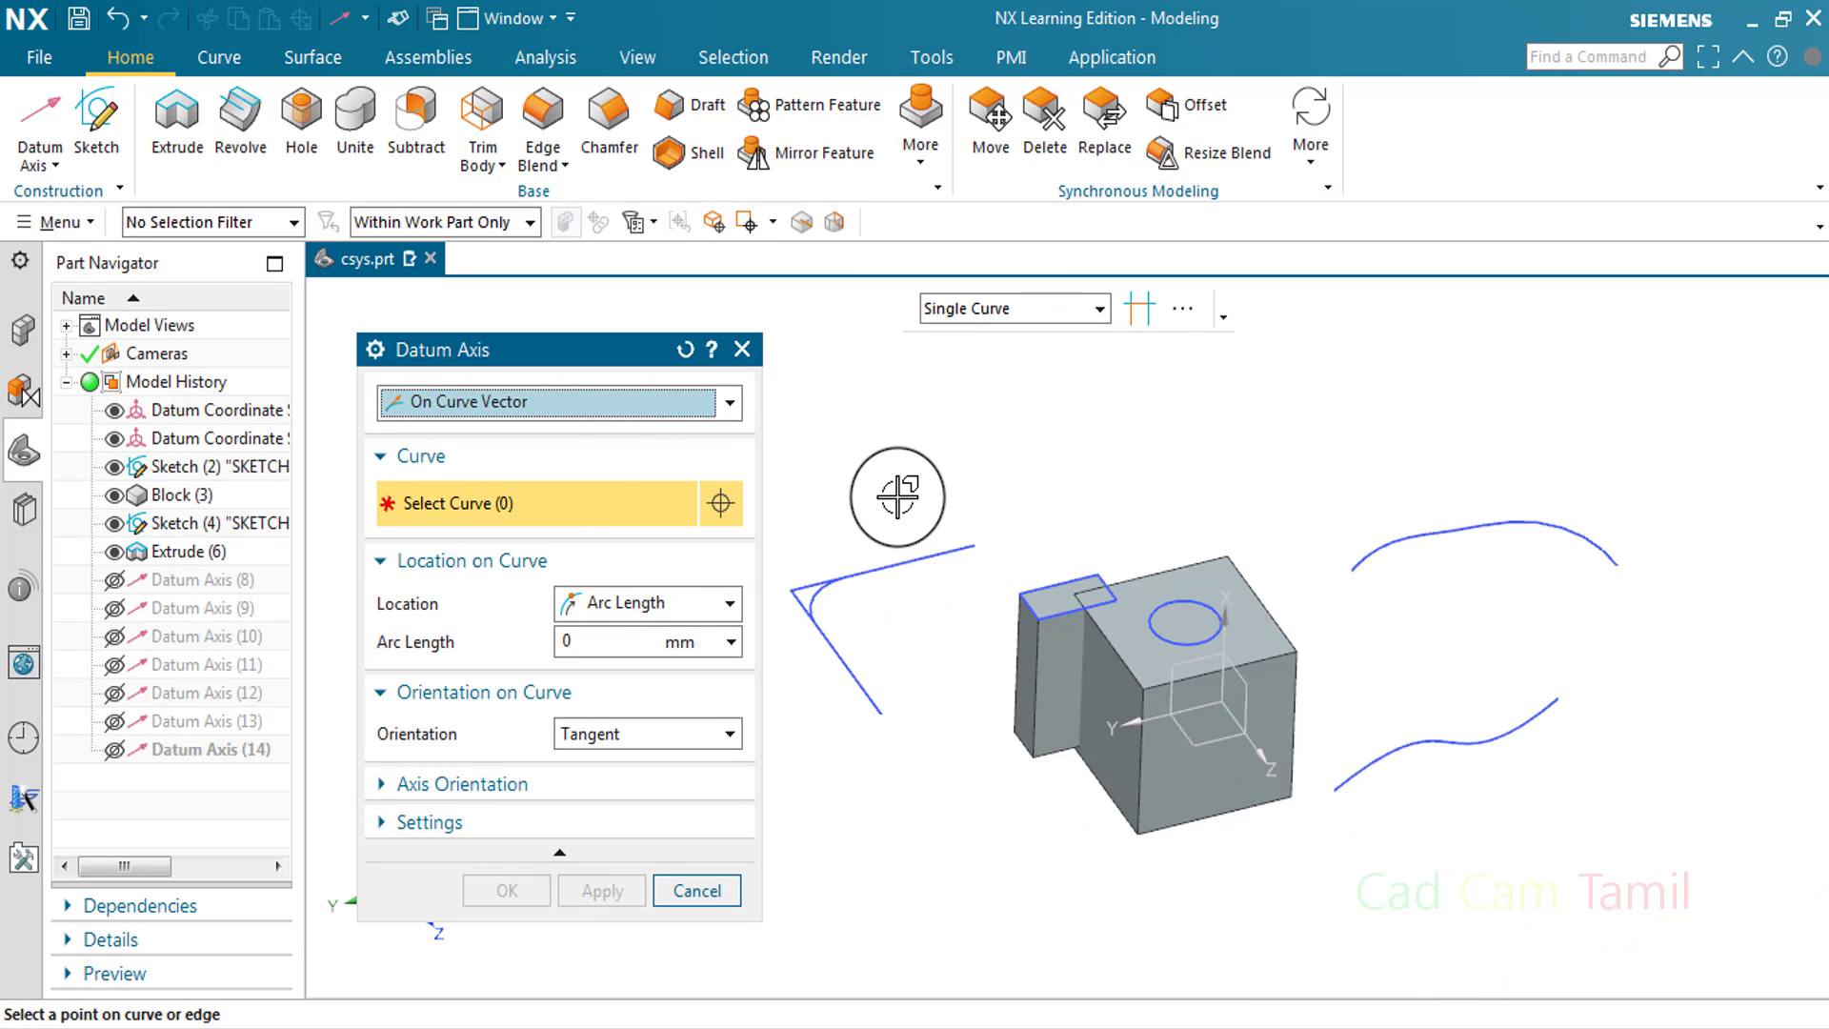
pyautogui.scroll(2, 792, 472)
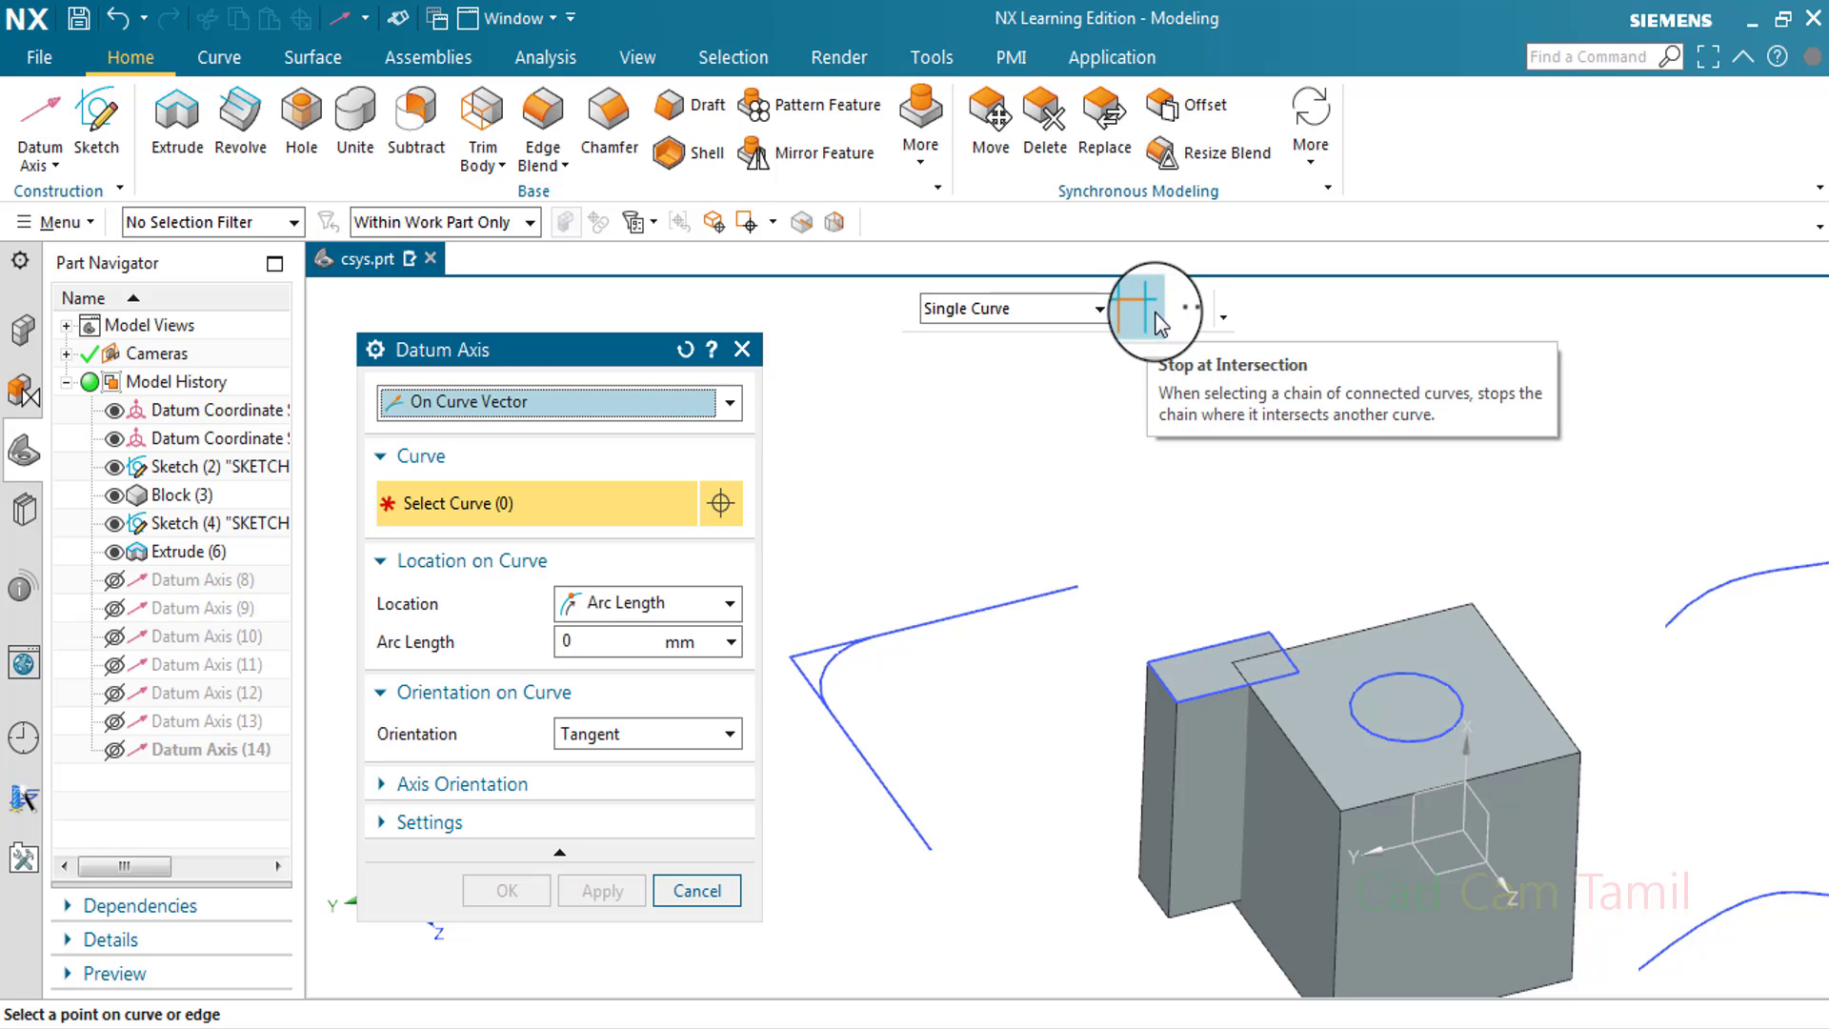
# Examine the curve chaining options and the available curve rules, and switch the rule to Connected Curves
pyautogui.click(1182, 313)
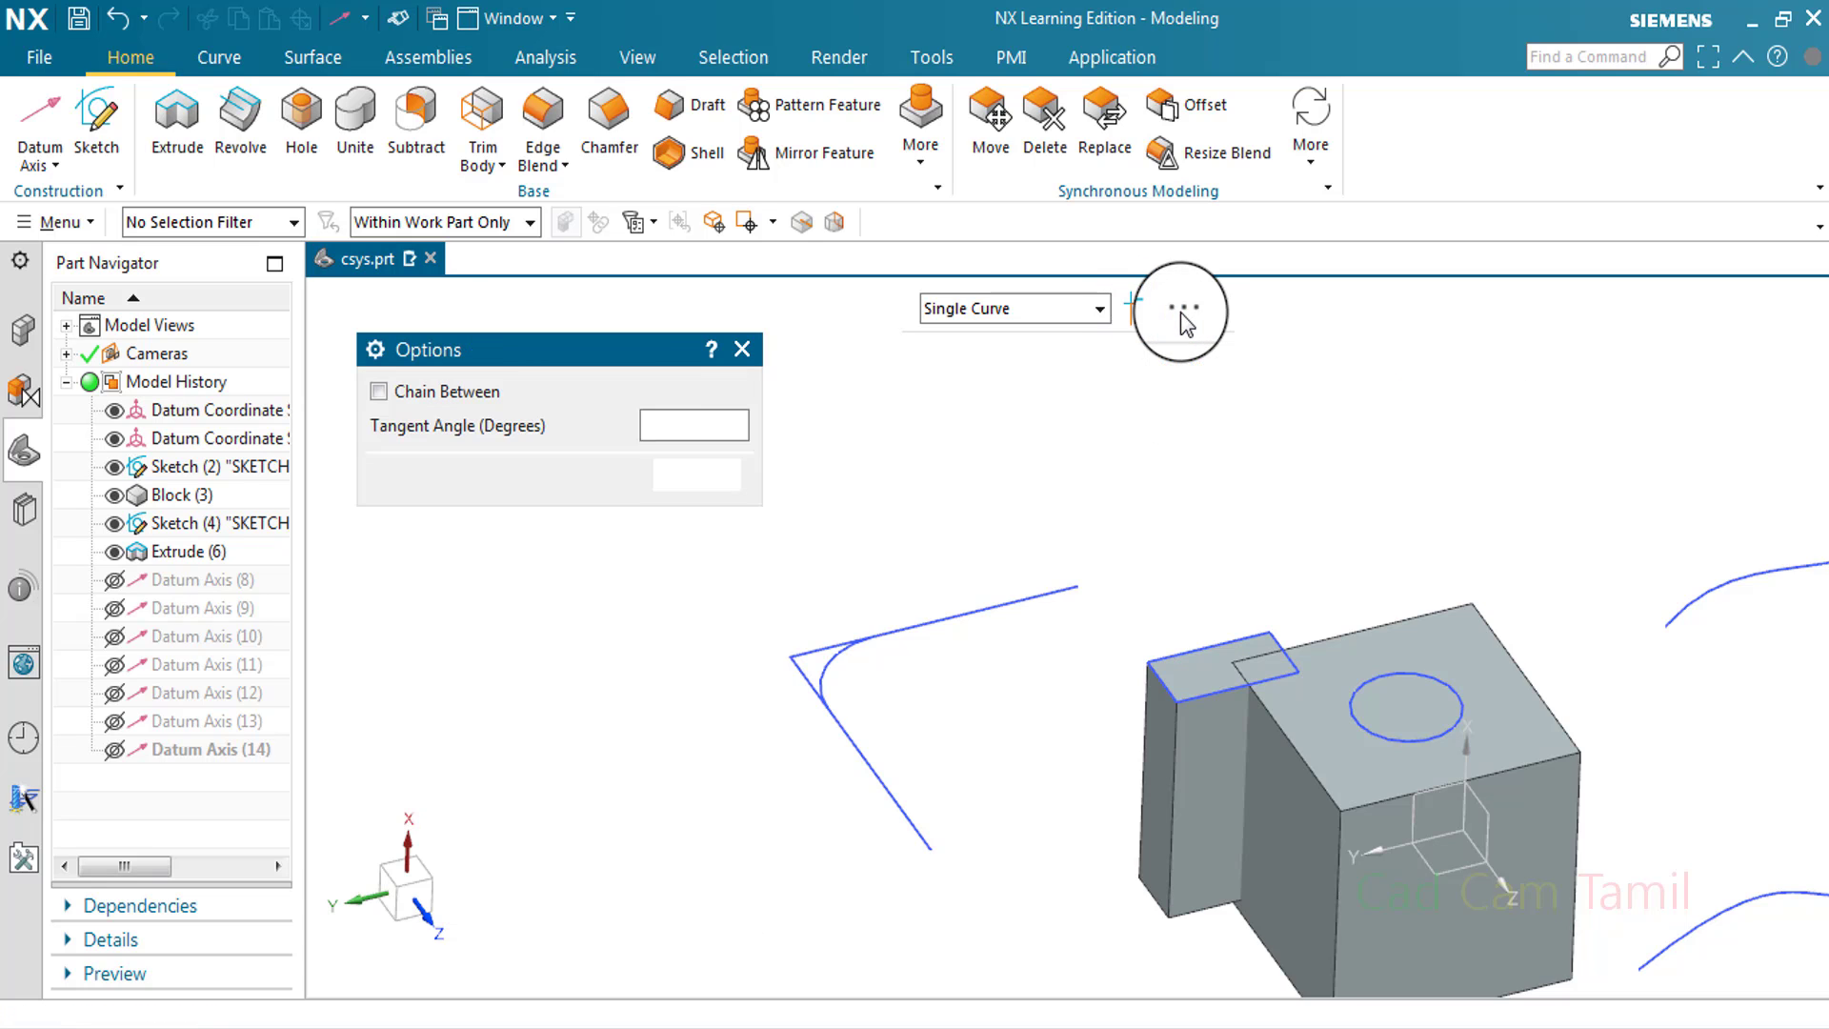
pyautogui.click(749, 351)
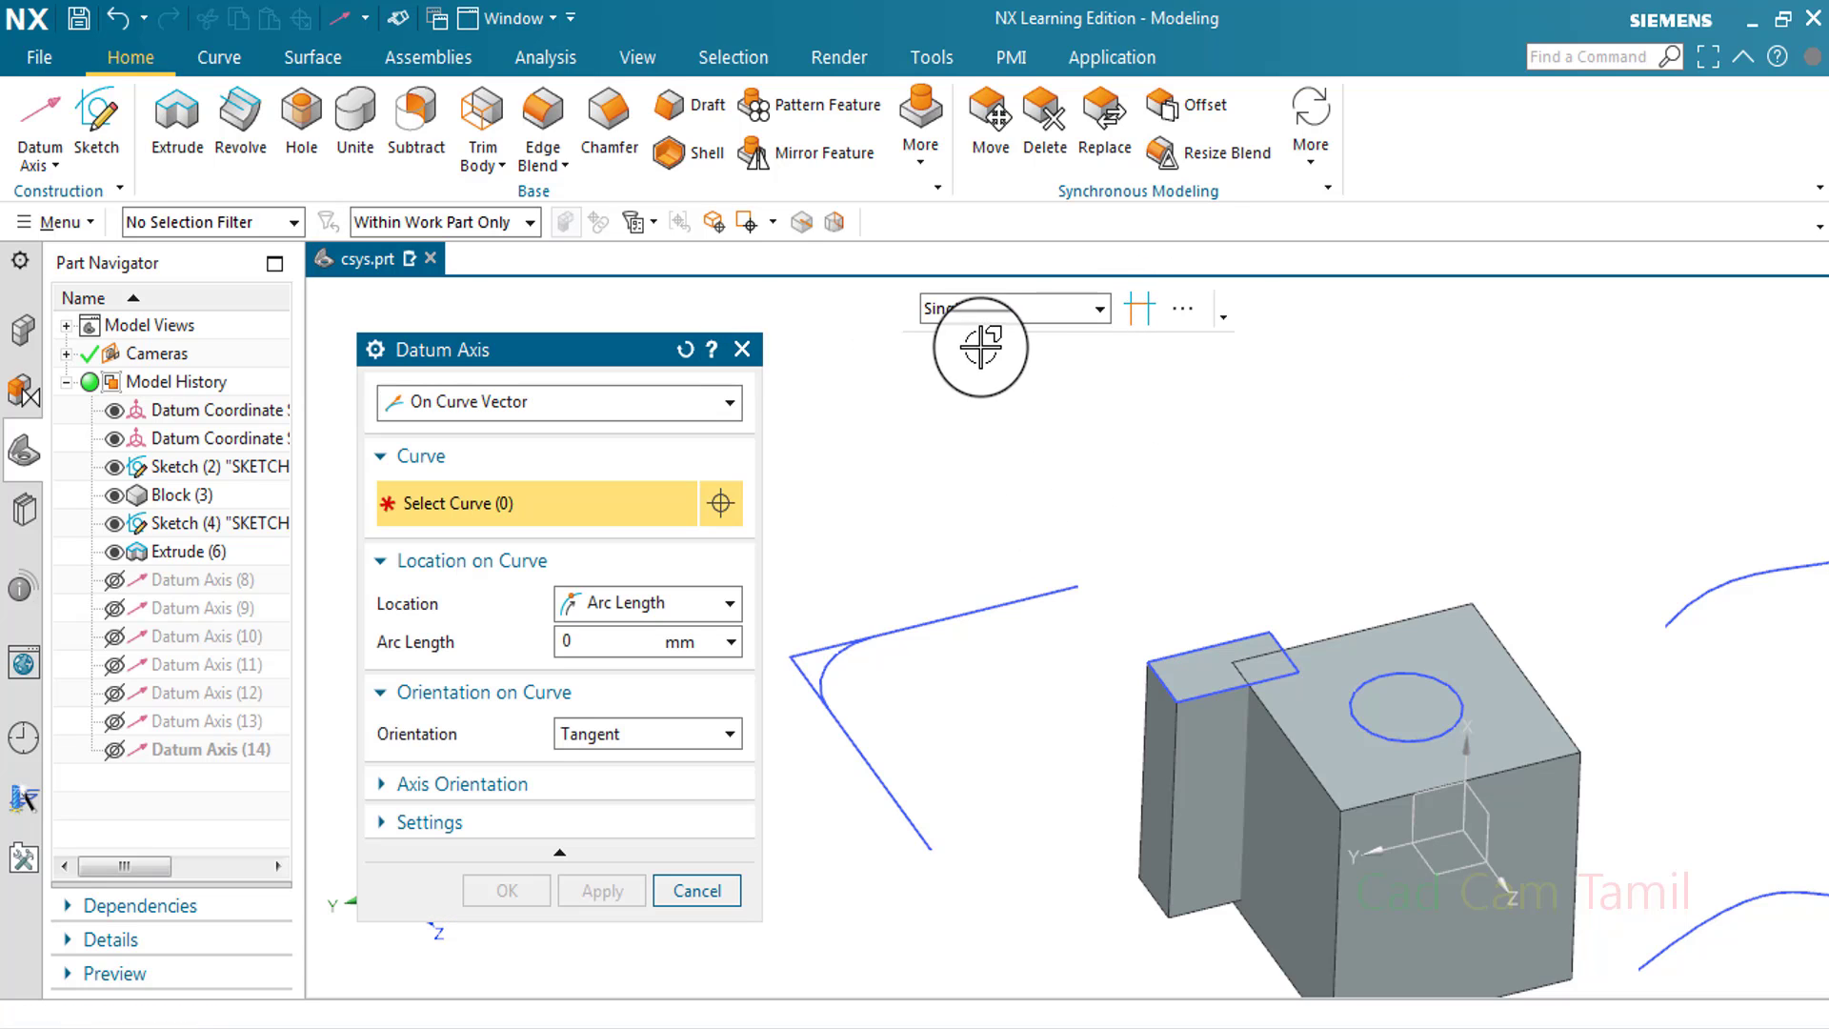
pyautogui.click(1223, 316)
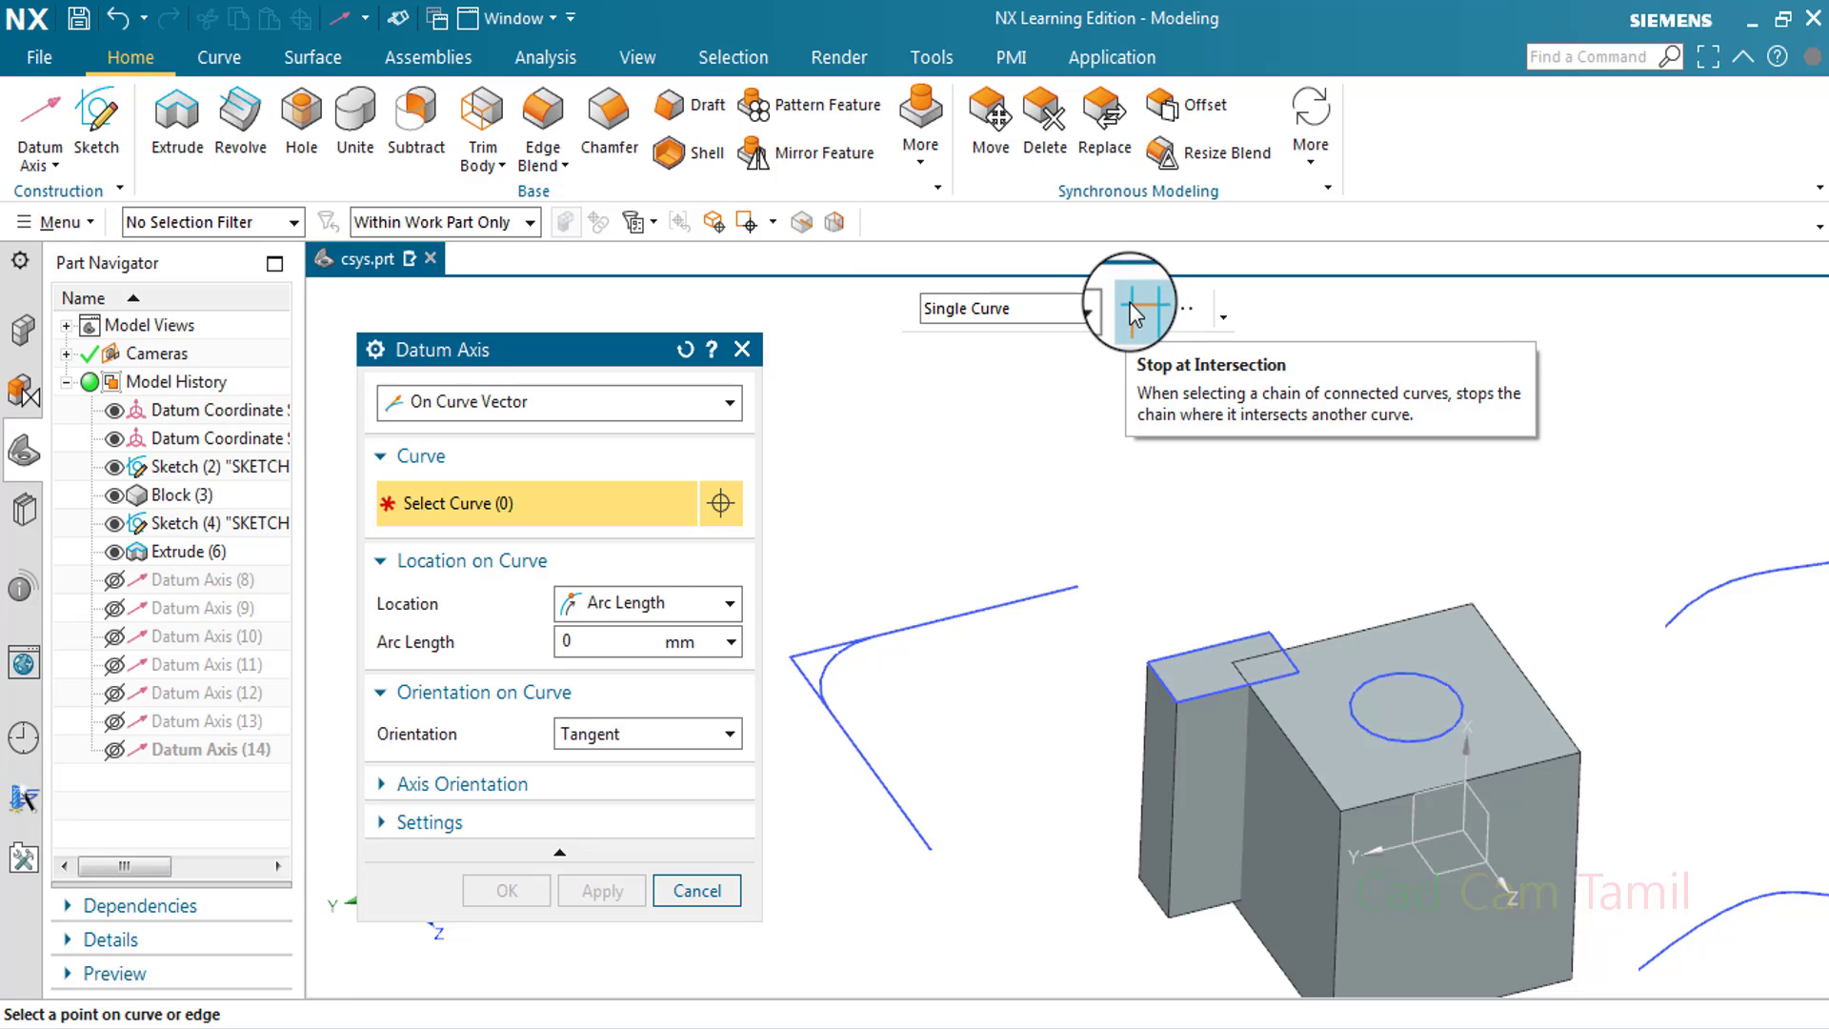
pyautogui.click(1078, 319)
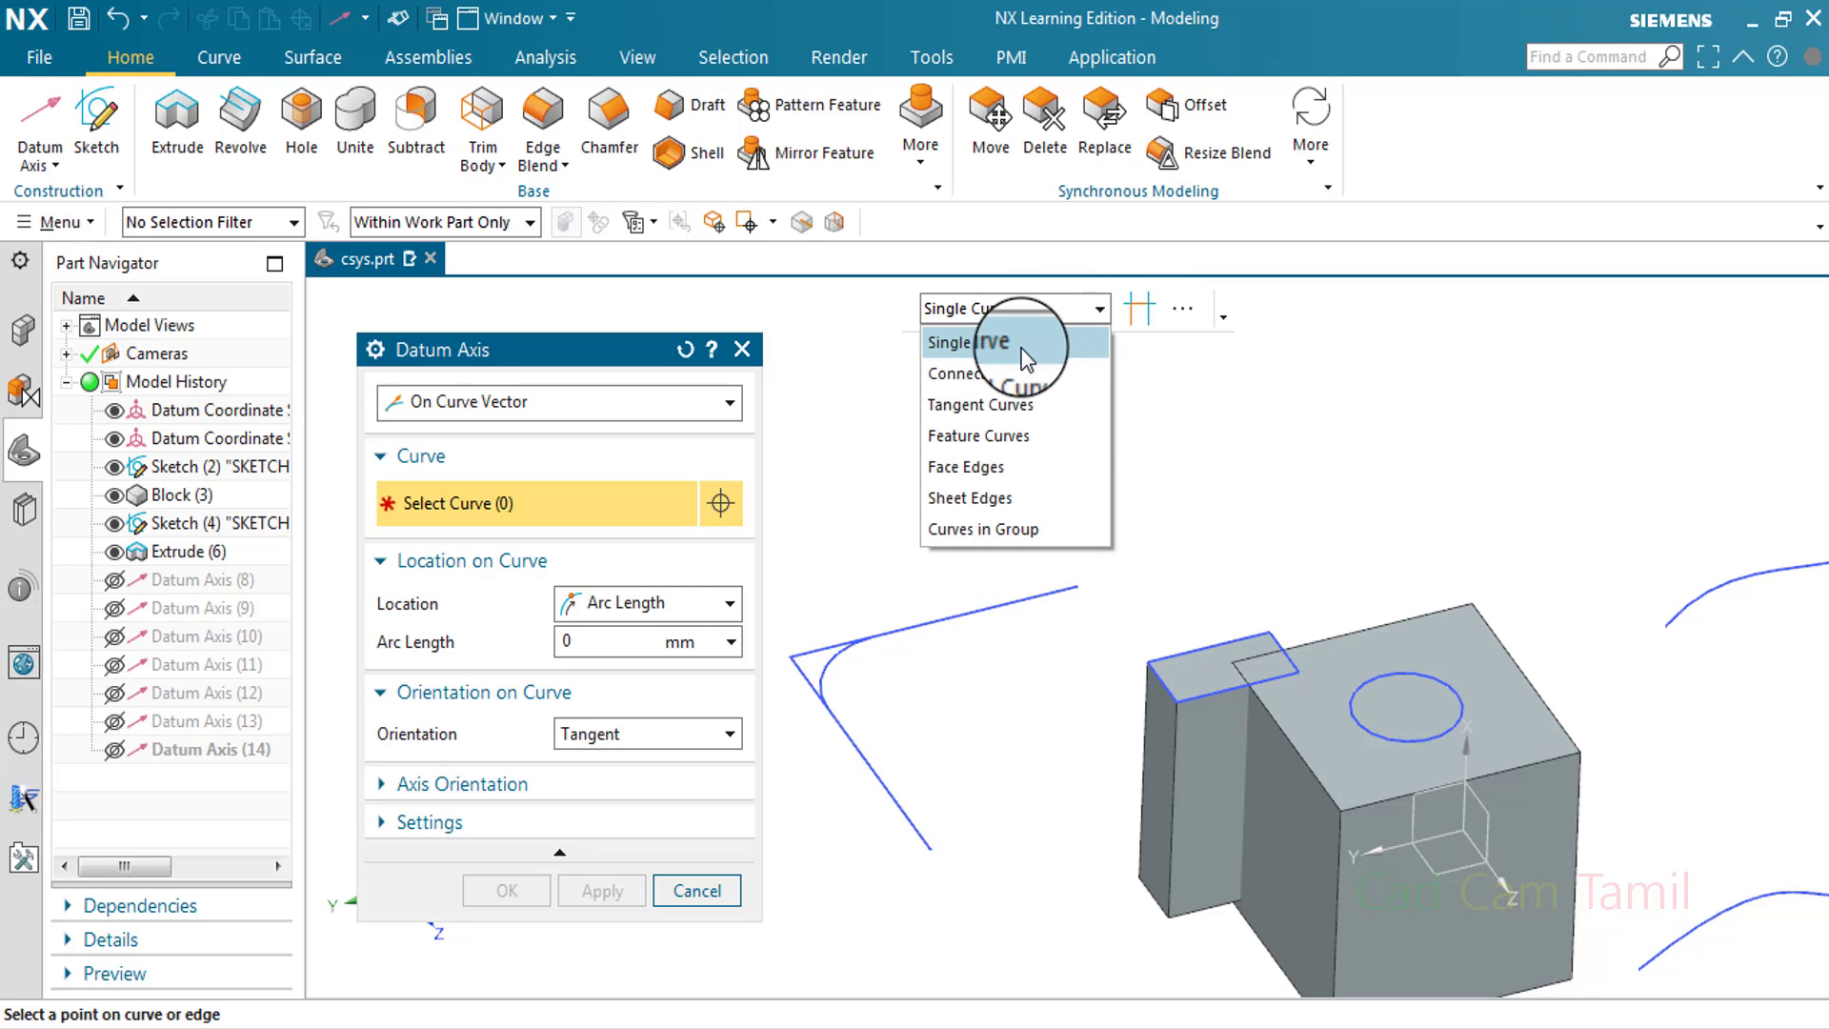
pyautogui.click(964, 353)
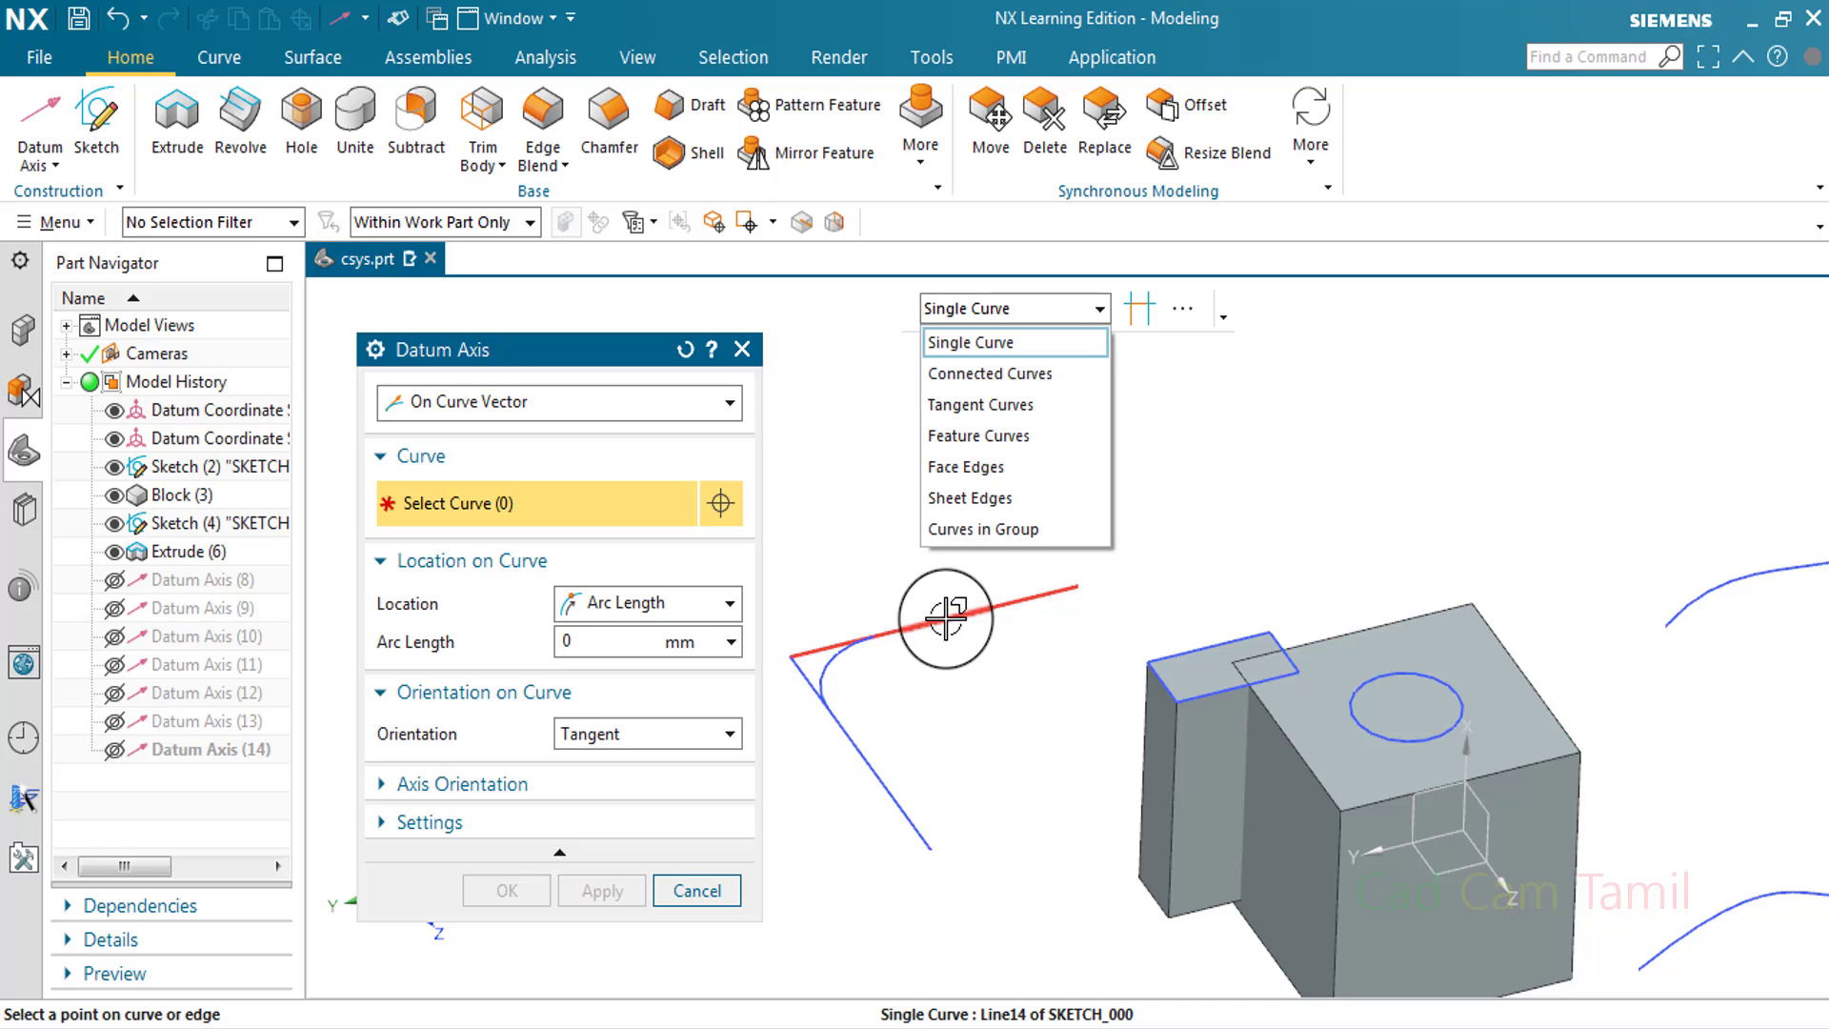
pyautogui.click(1008, 369)
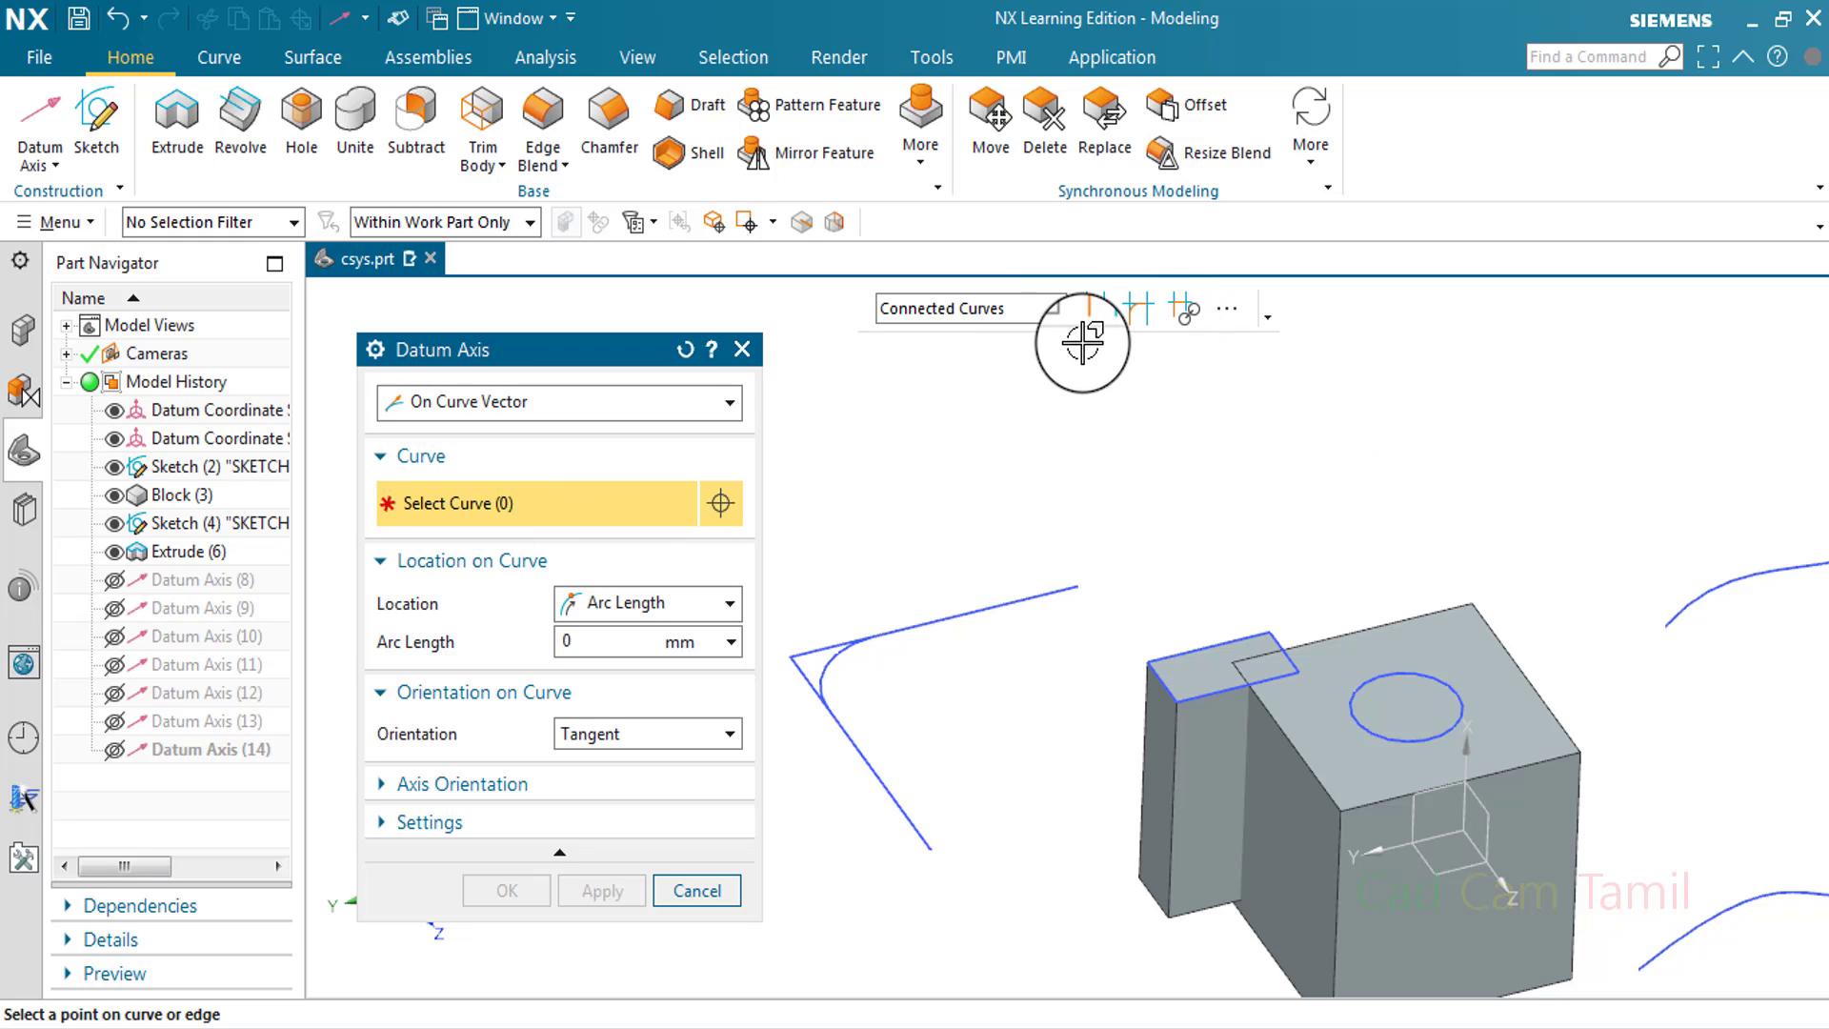
# Create a tangent On Curve Vector axis at about 18.25 mm arc length on the lower line of the V-shaped sketch, using the Single Curve rule
pyautogui.click(1056, 307)
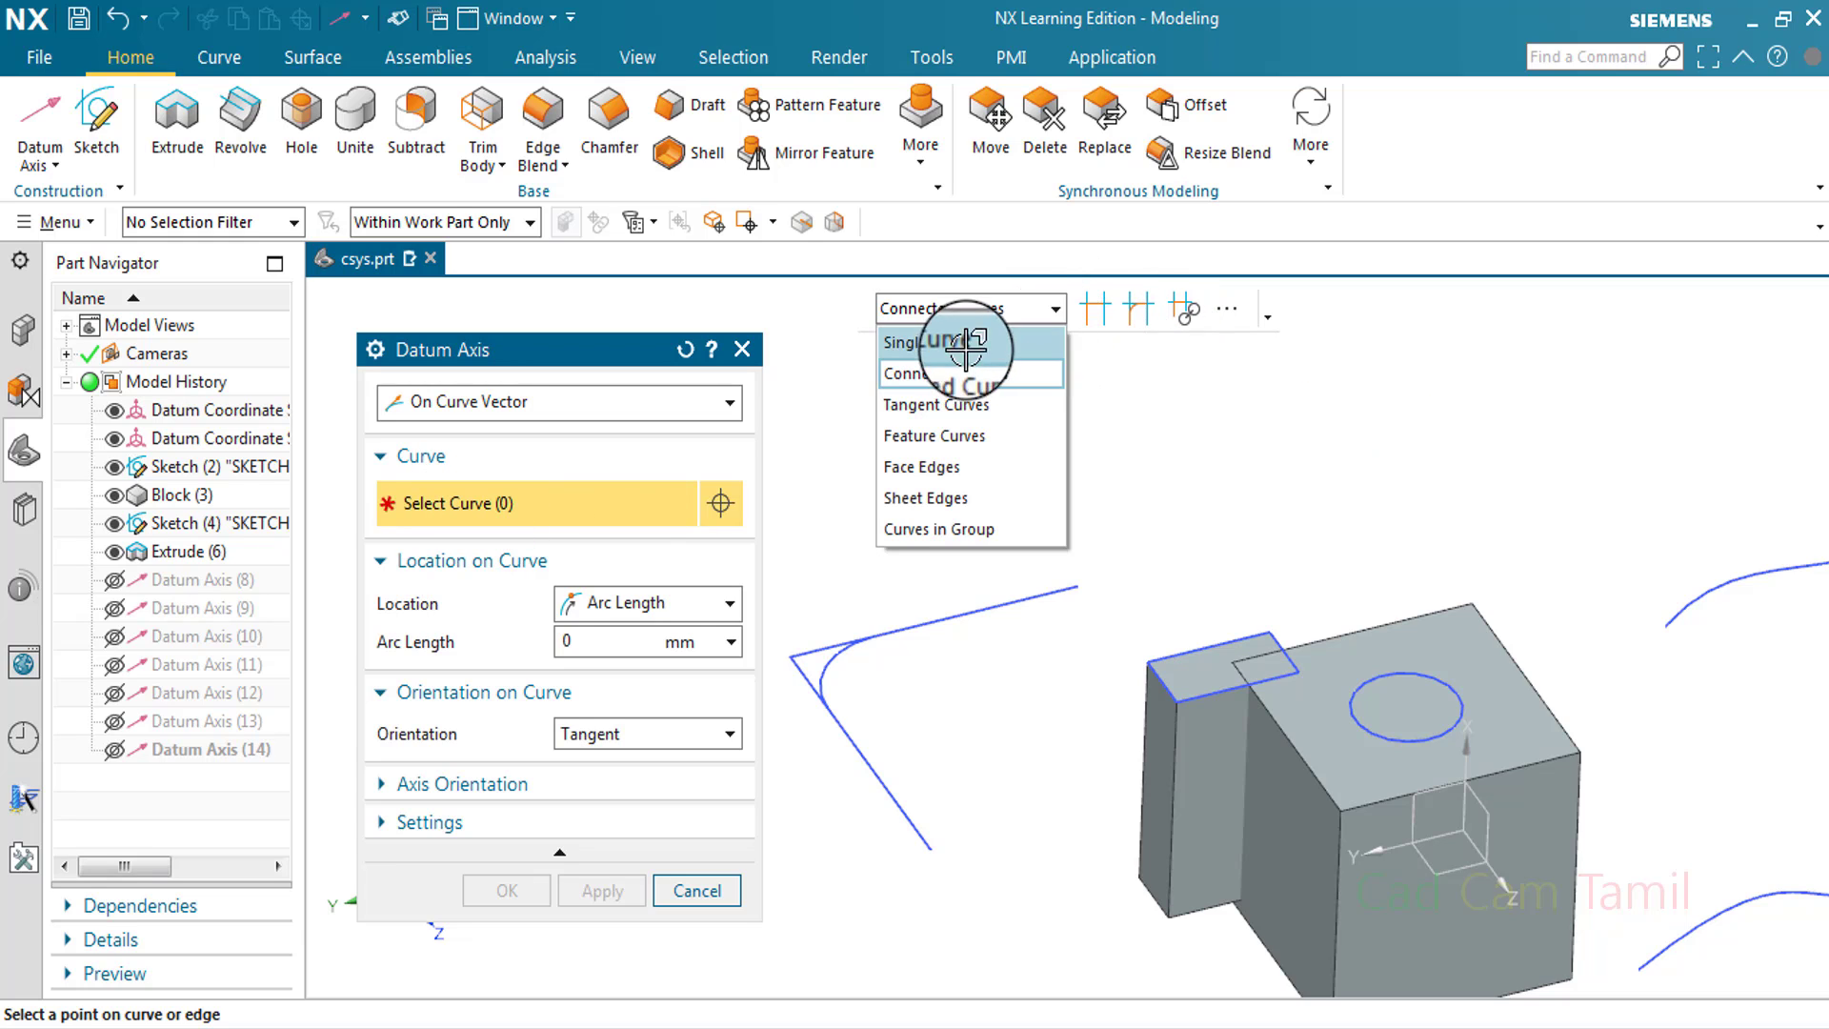
pyautogui.click(1012, 349)
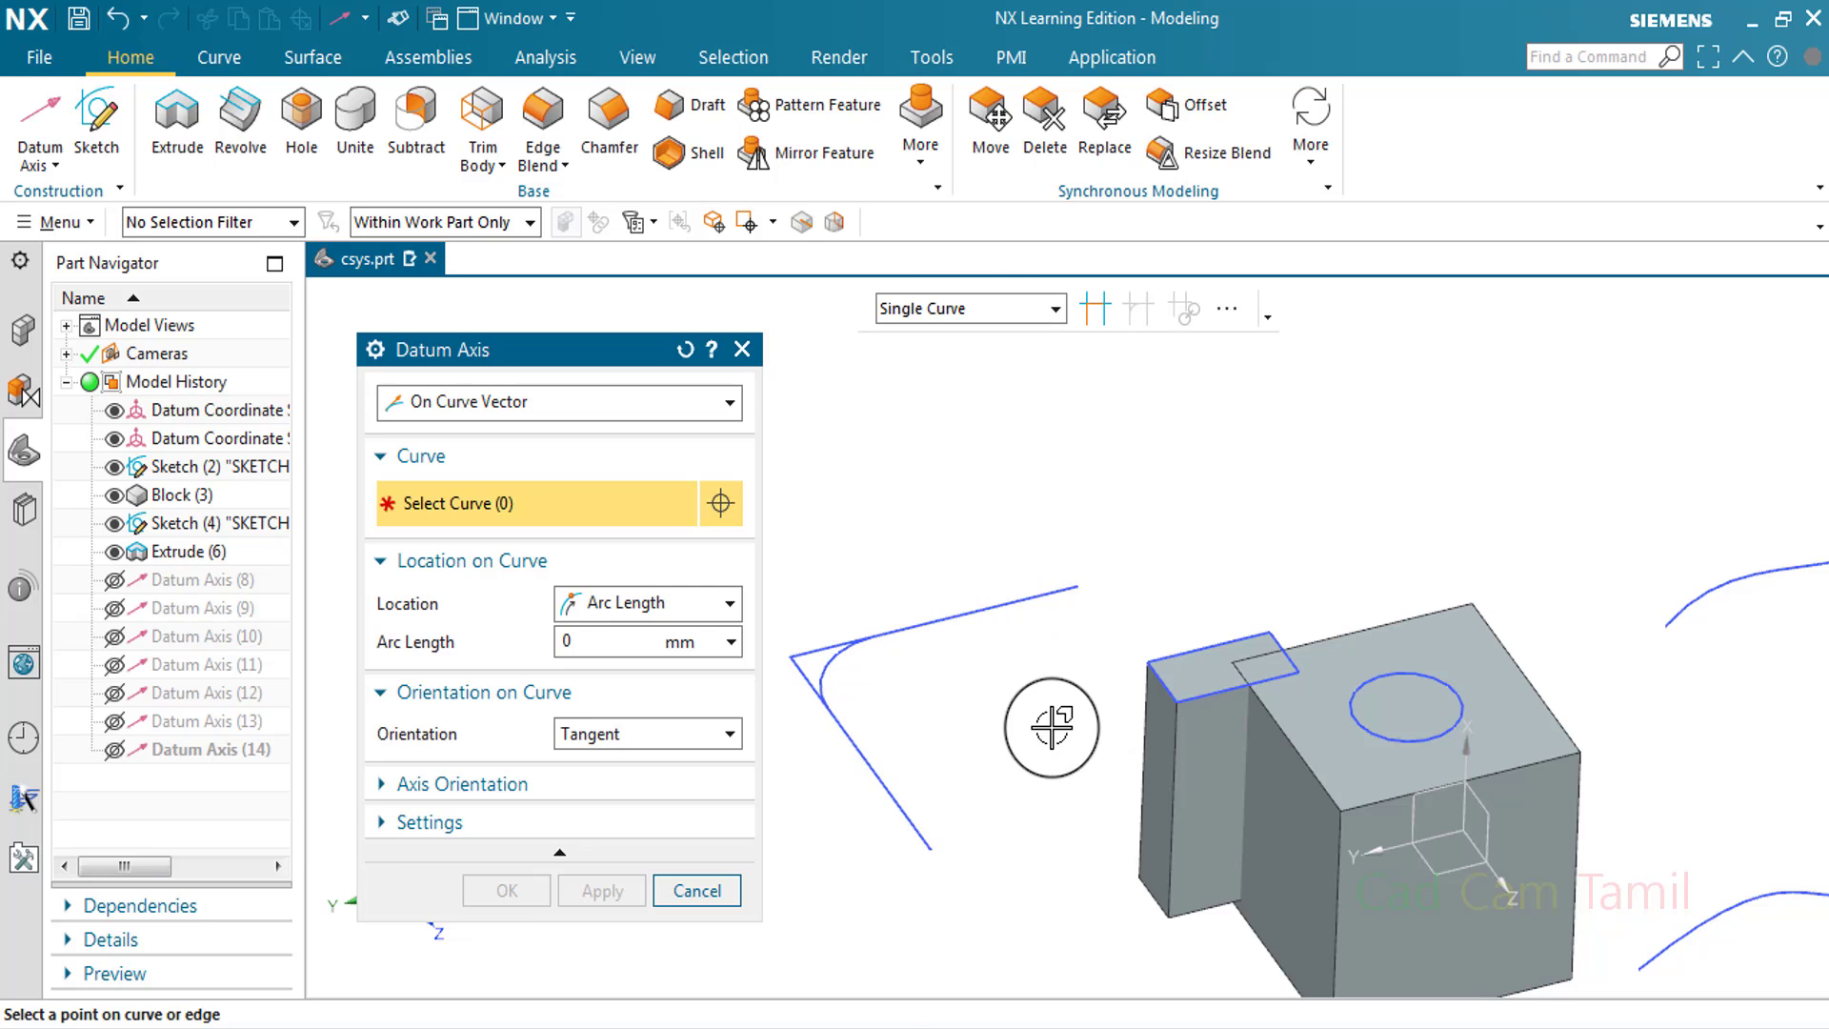
pyautogui.click(810, 682)
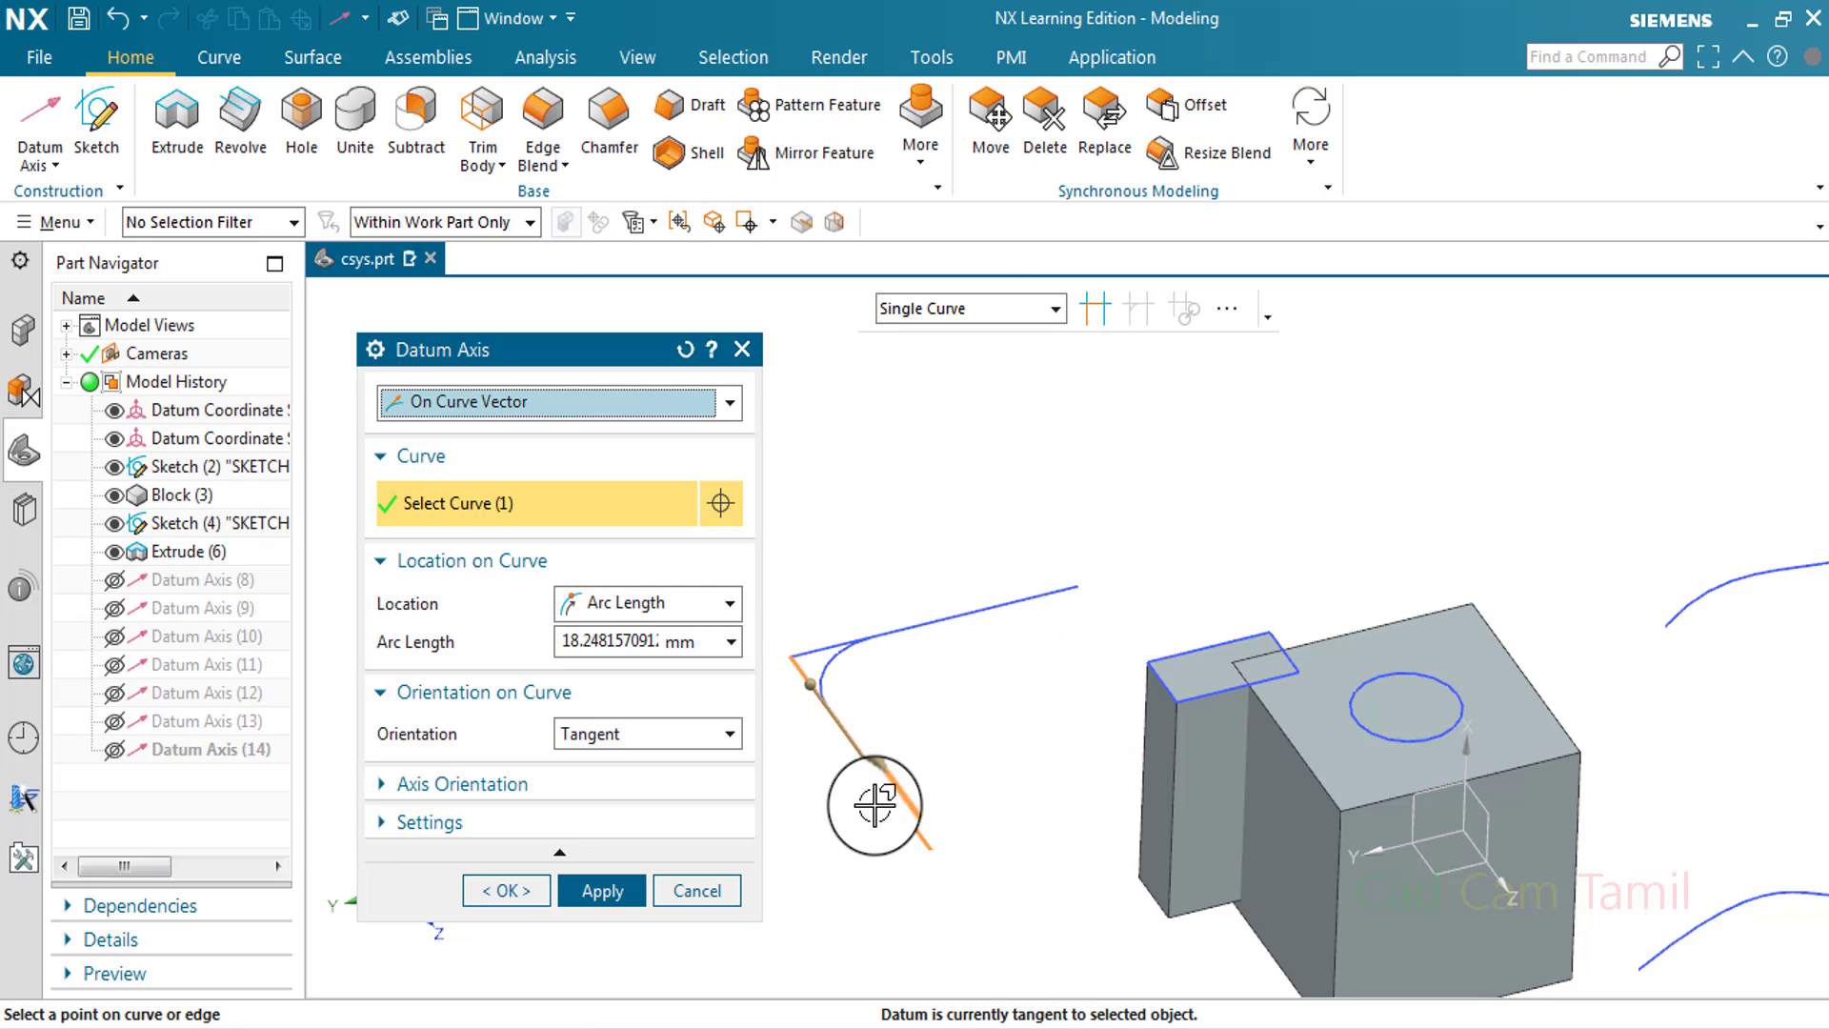
pyautogui.click(619, 890)
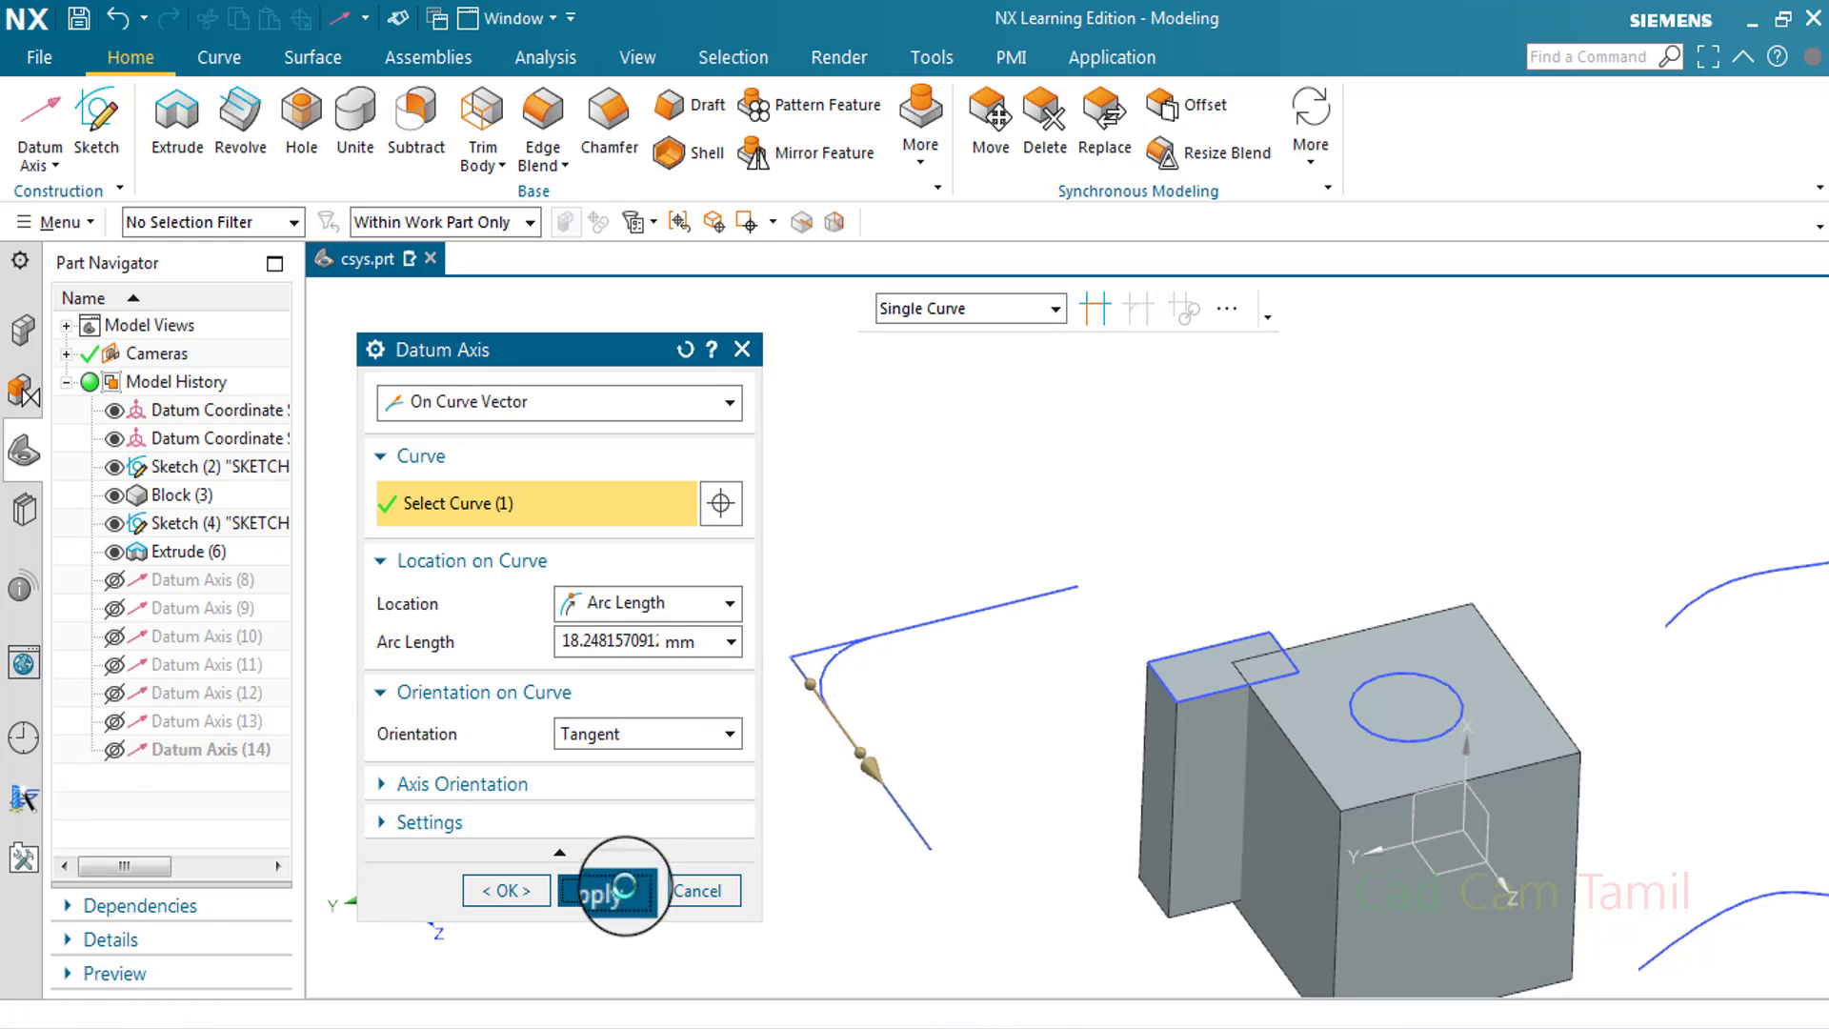
# Try an axis on the V-shaped sketch's upper line using Connected Curves with Stop at Intersection, and reset the Datum Axis settings
pyautogui.click(634, 401)
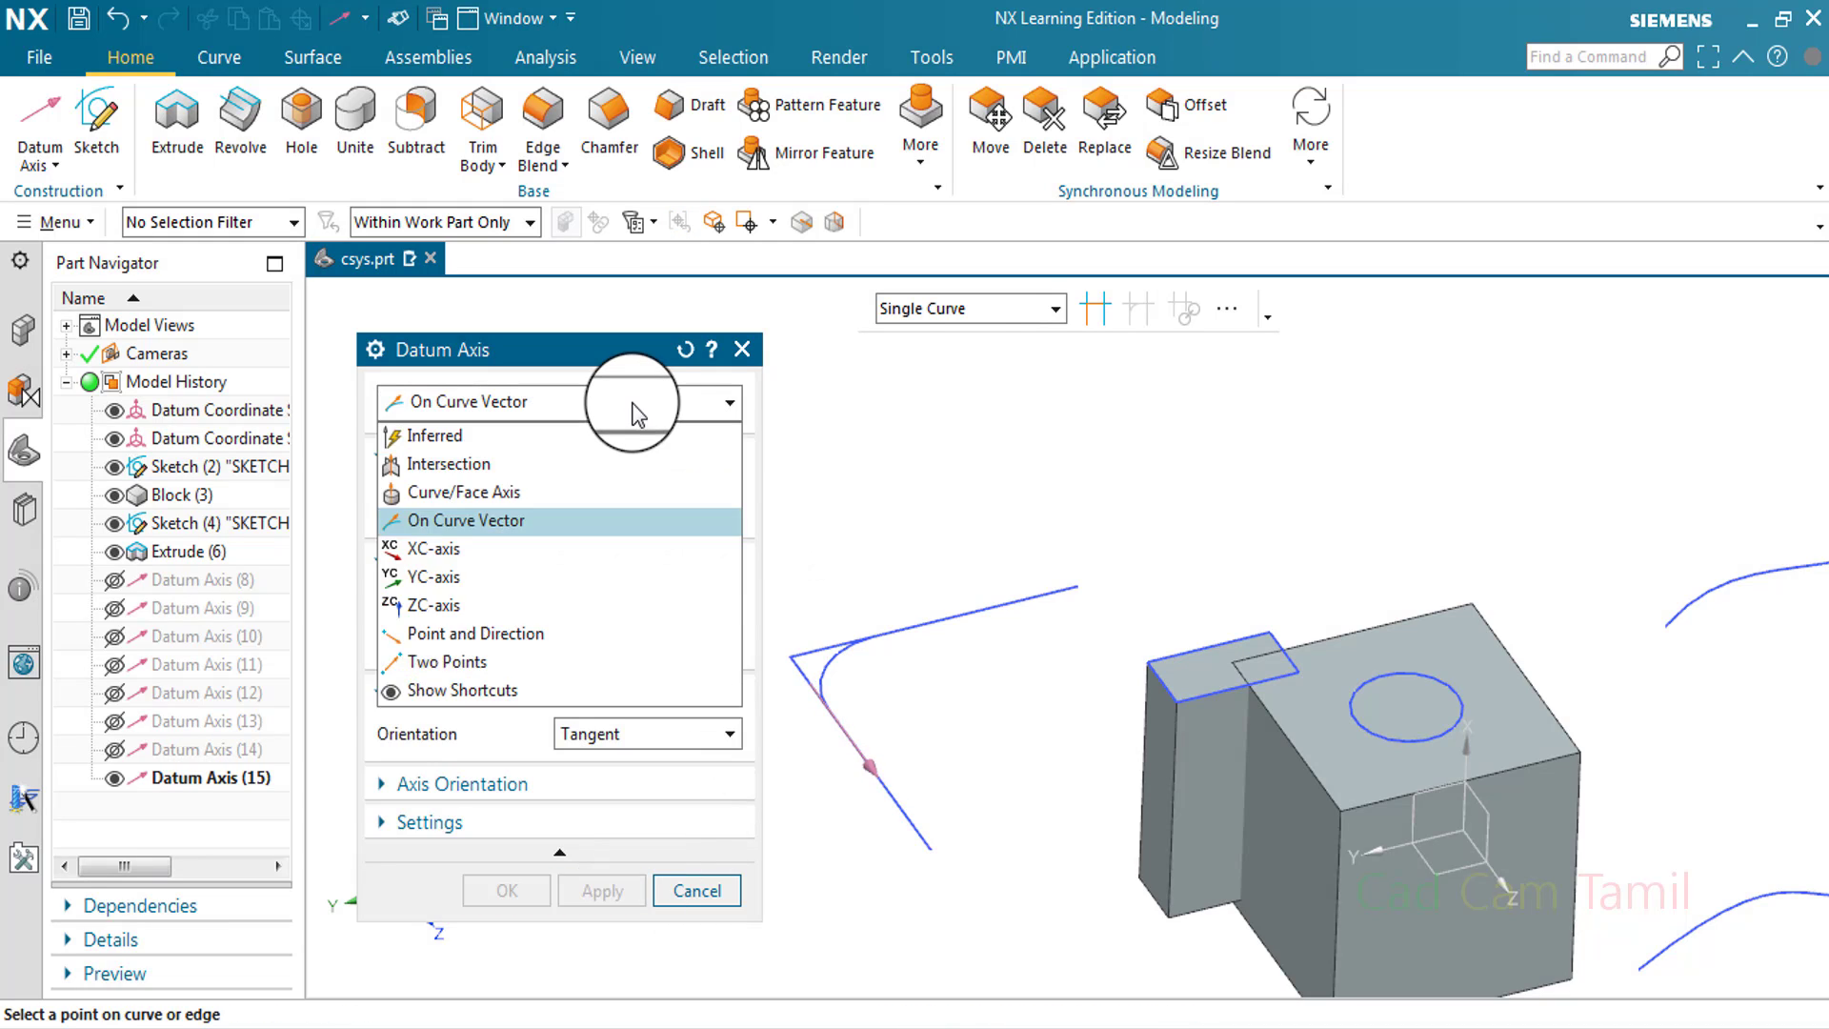
pyautogui.click(969, 308)
pyautogui.click(969, 308)
pyautogui.click(997, 377)
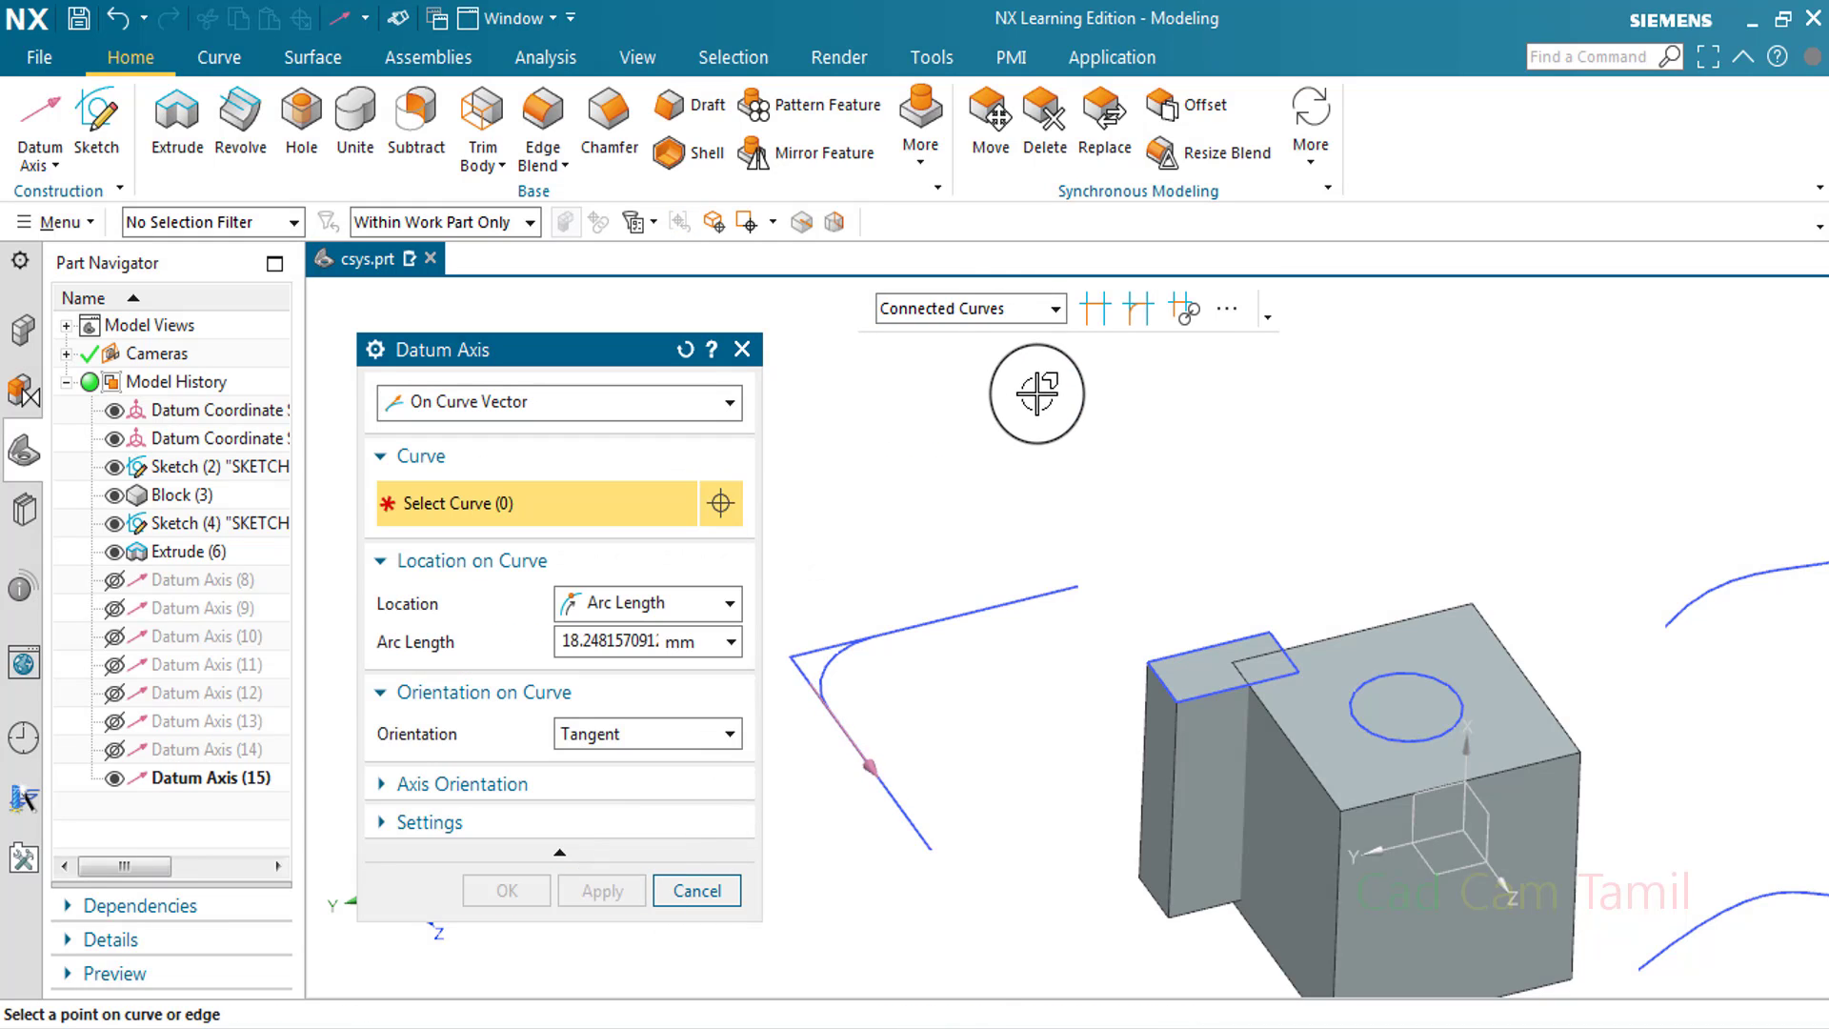
pyautogui.click(1097, 318)
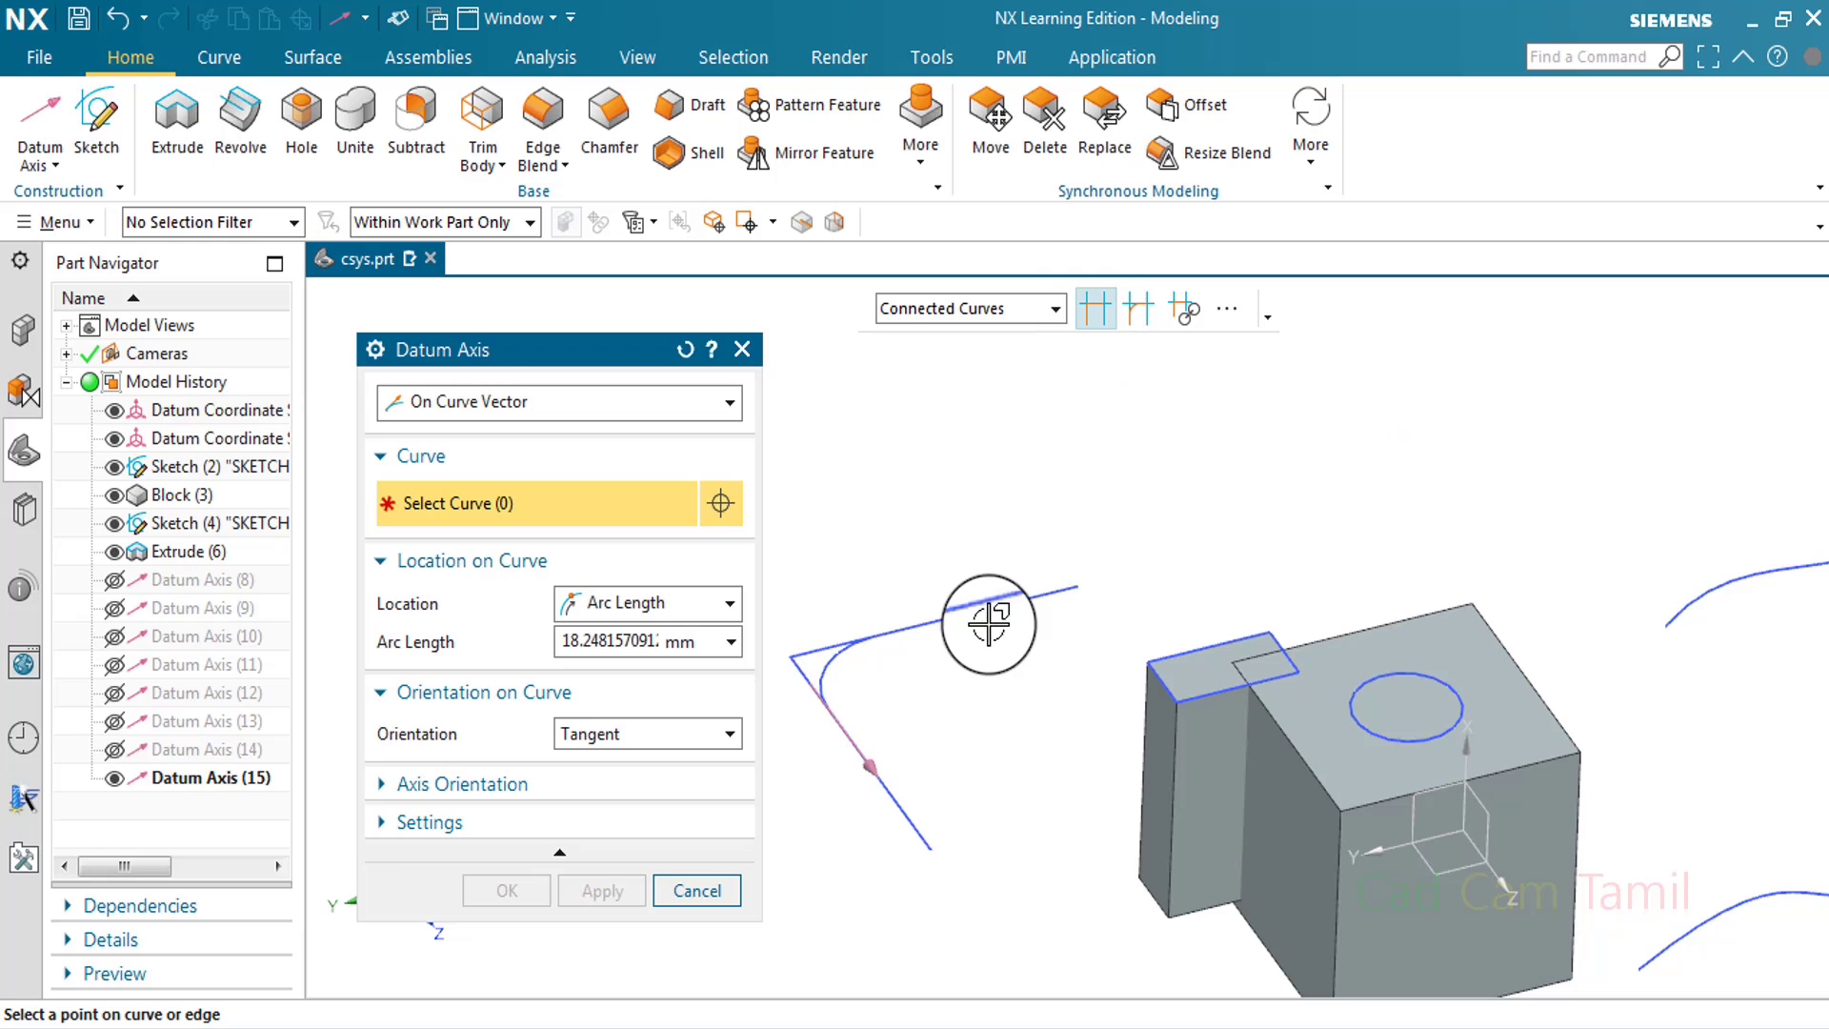
pyautogui.click(1008, 606)
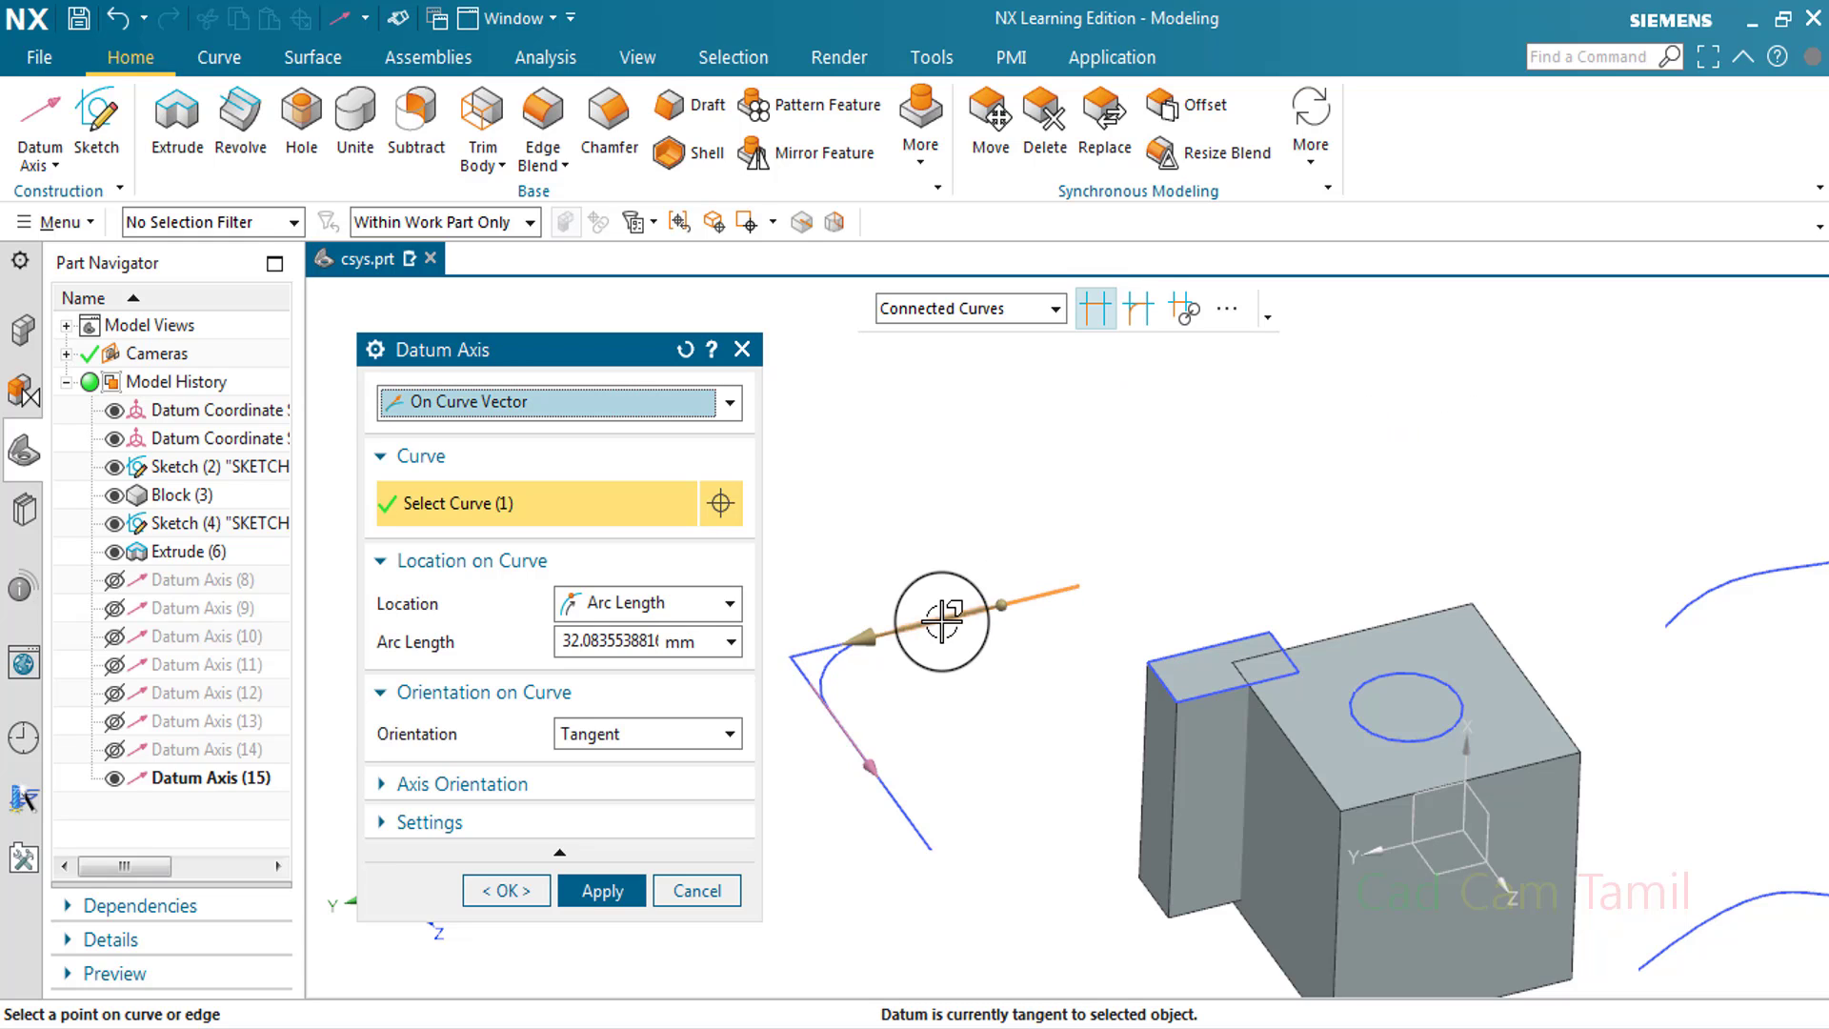
pyautogui.click(685, 350)
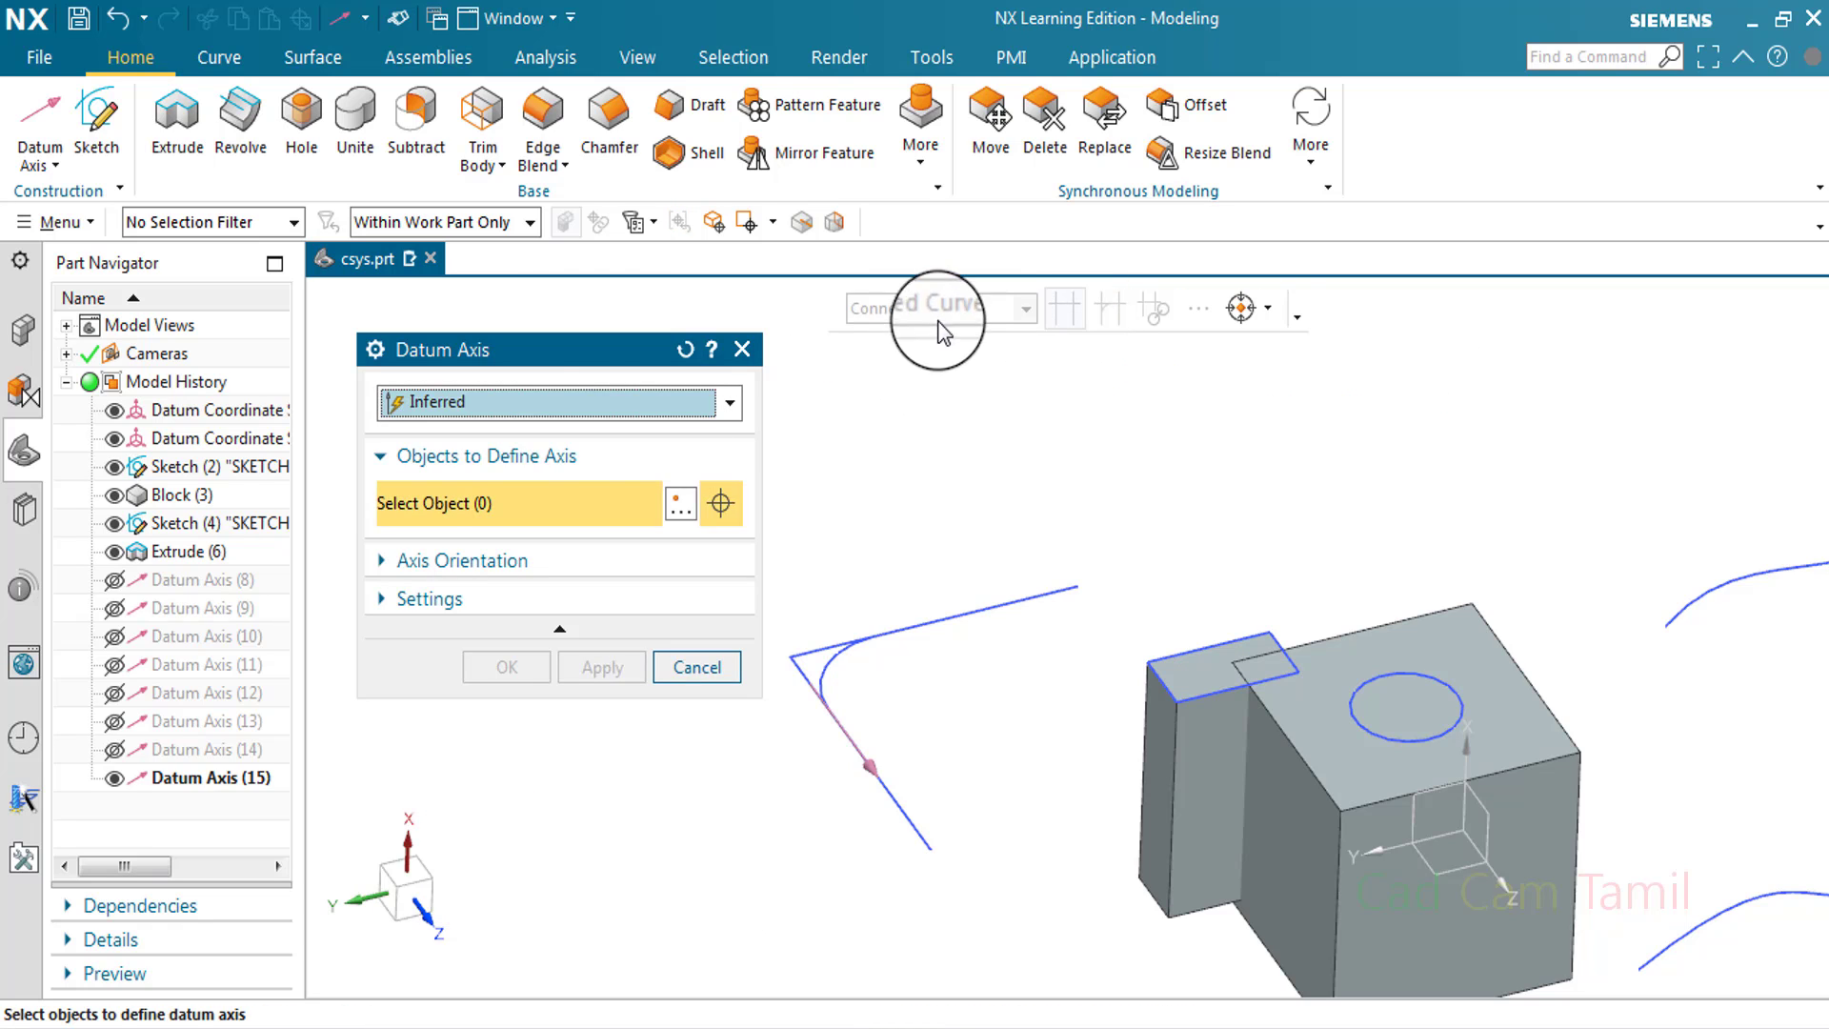
# Create an On Curve Vector axis at about 9.54 mm arc length along both lines of the V-shaped sketch, using the Connected Curves rule
pyautogui.scroll(-2, 600, 401)
pyautogui.scroll(-1, 600, 401)
pyautogui.click(1021, 308)
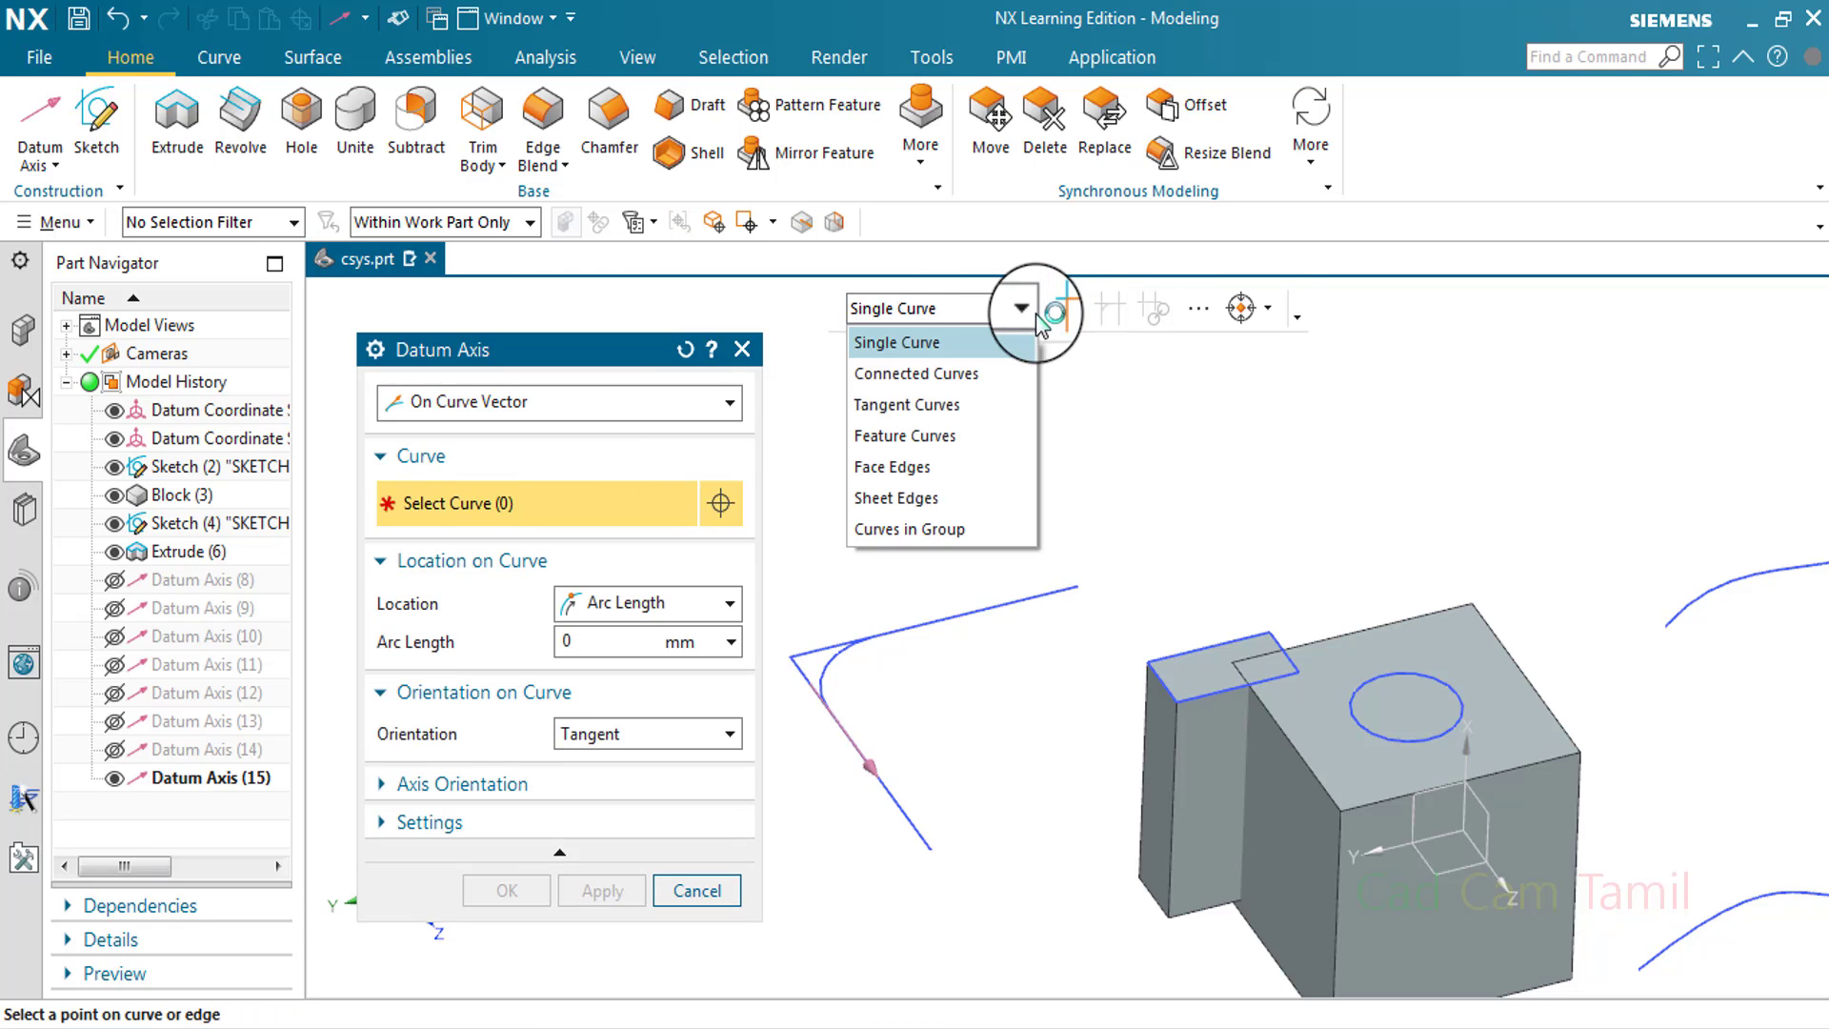
pyautogui.click(996, 372)
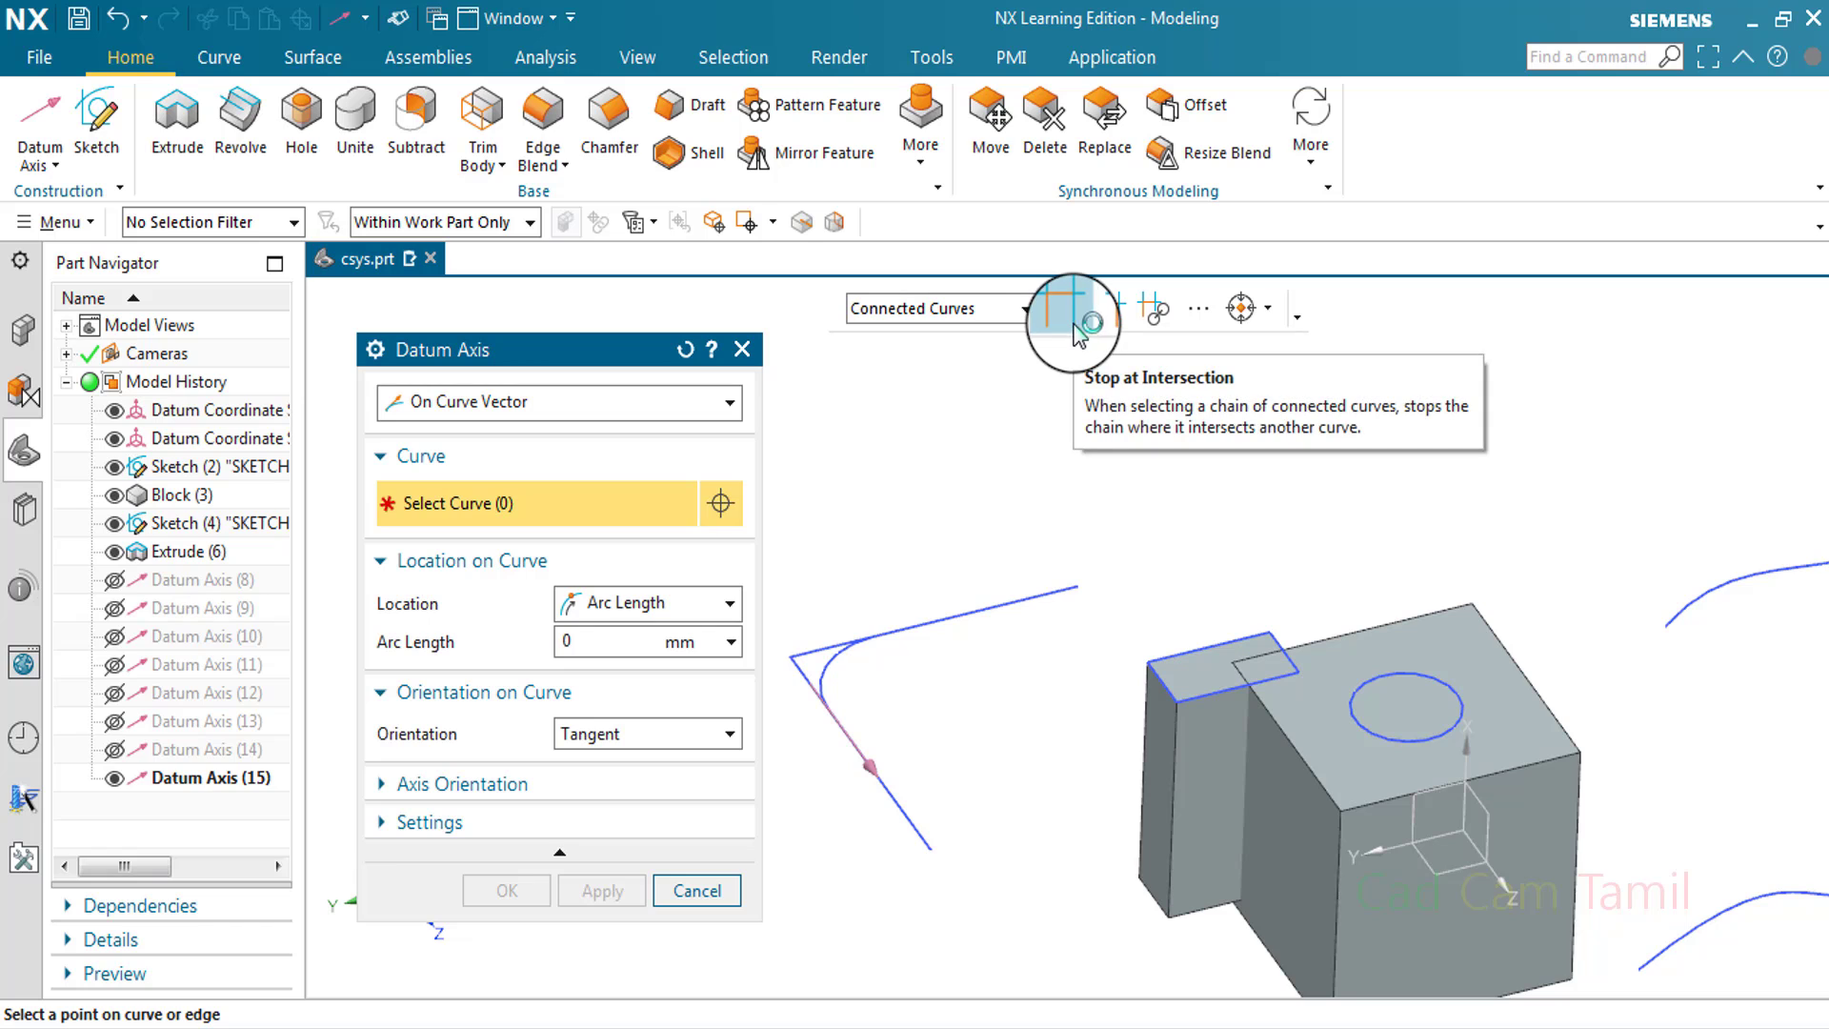
pyautogui.click(1083, 574)
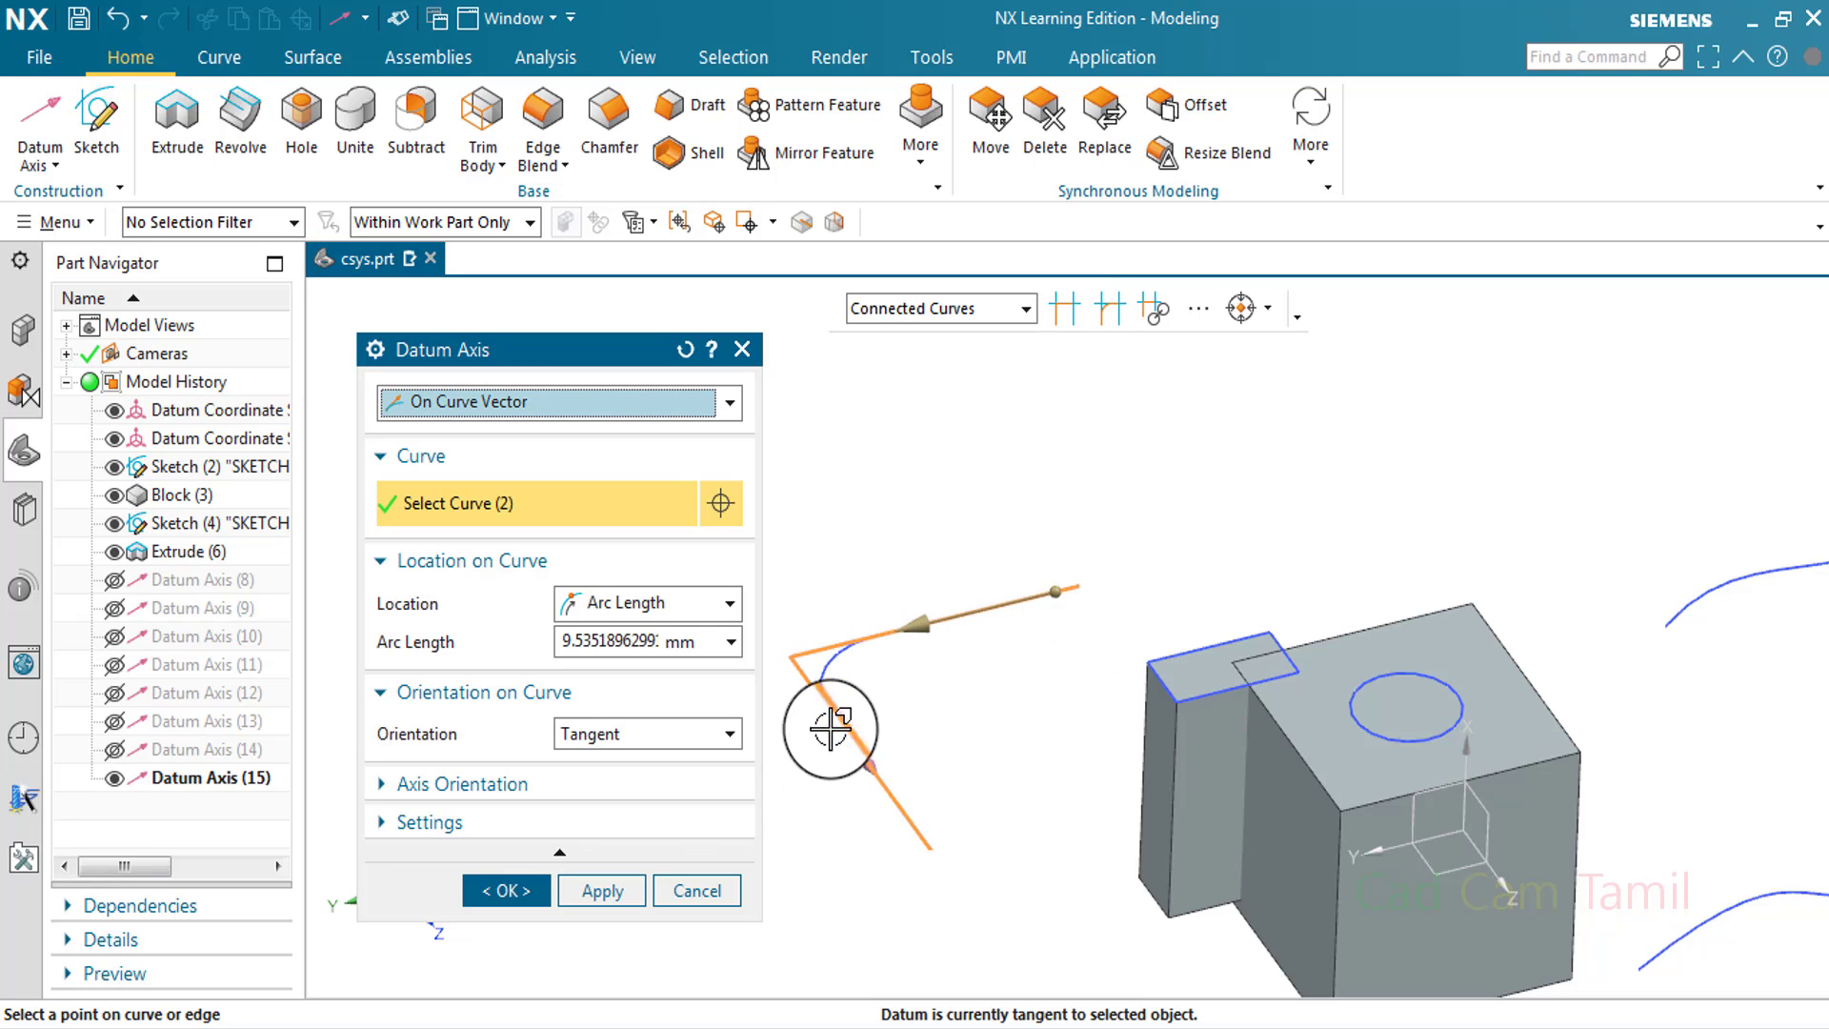
pyautogui.click(602, 889)
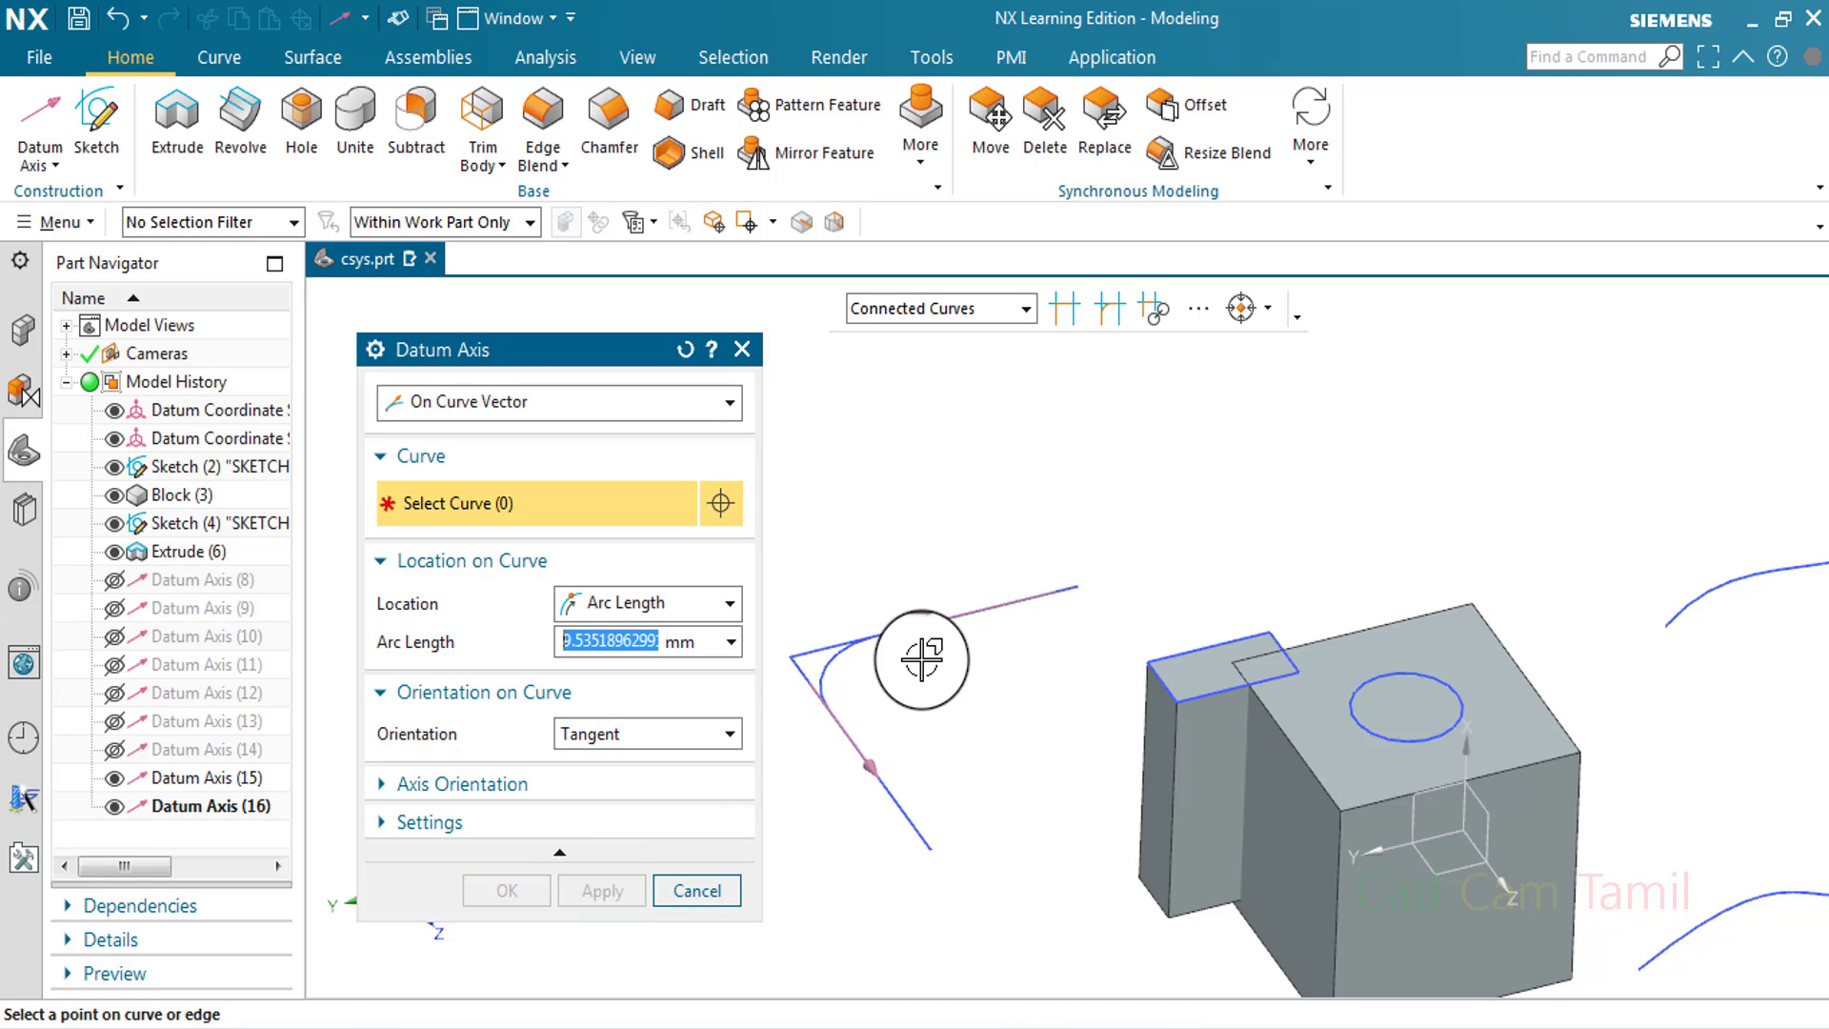
# Hide Datum Axis (15) and (16) in the model history, and set the curve rule to Tangent Curves
pyautogui.click(952, 308)
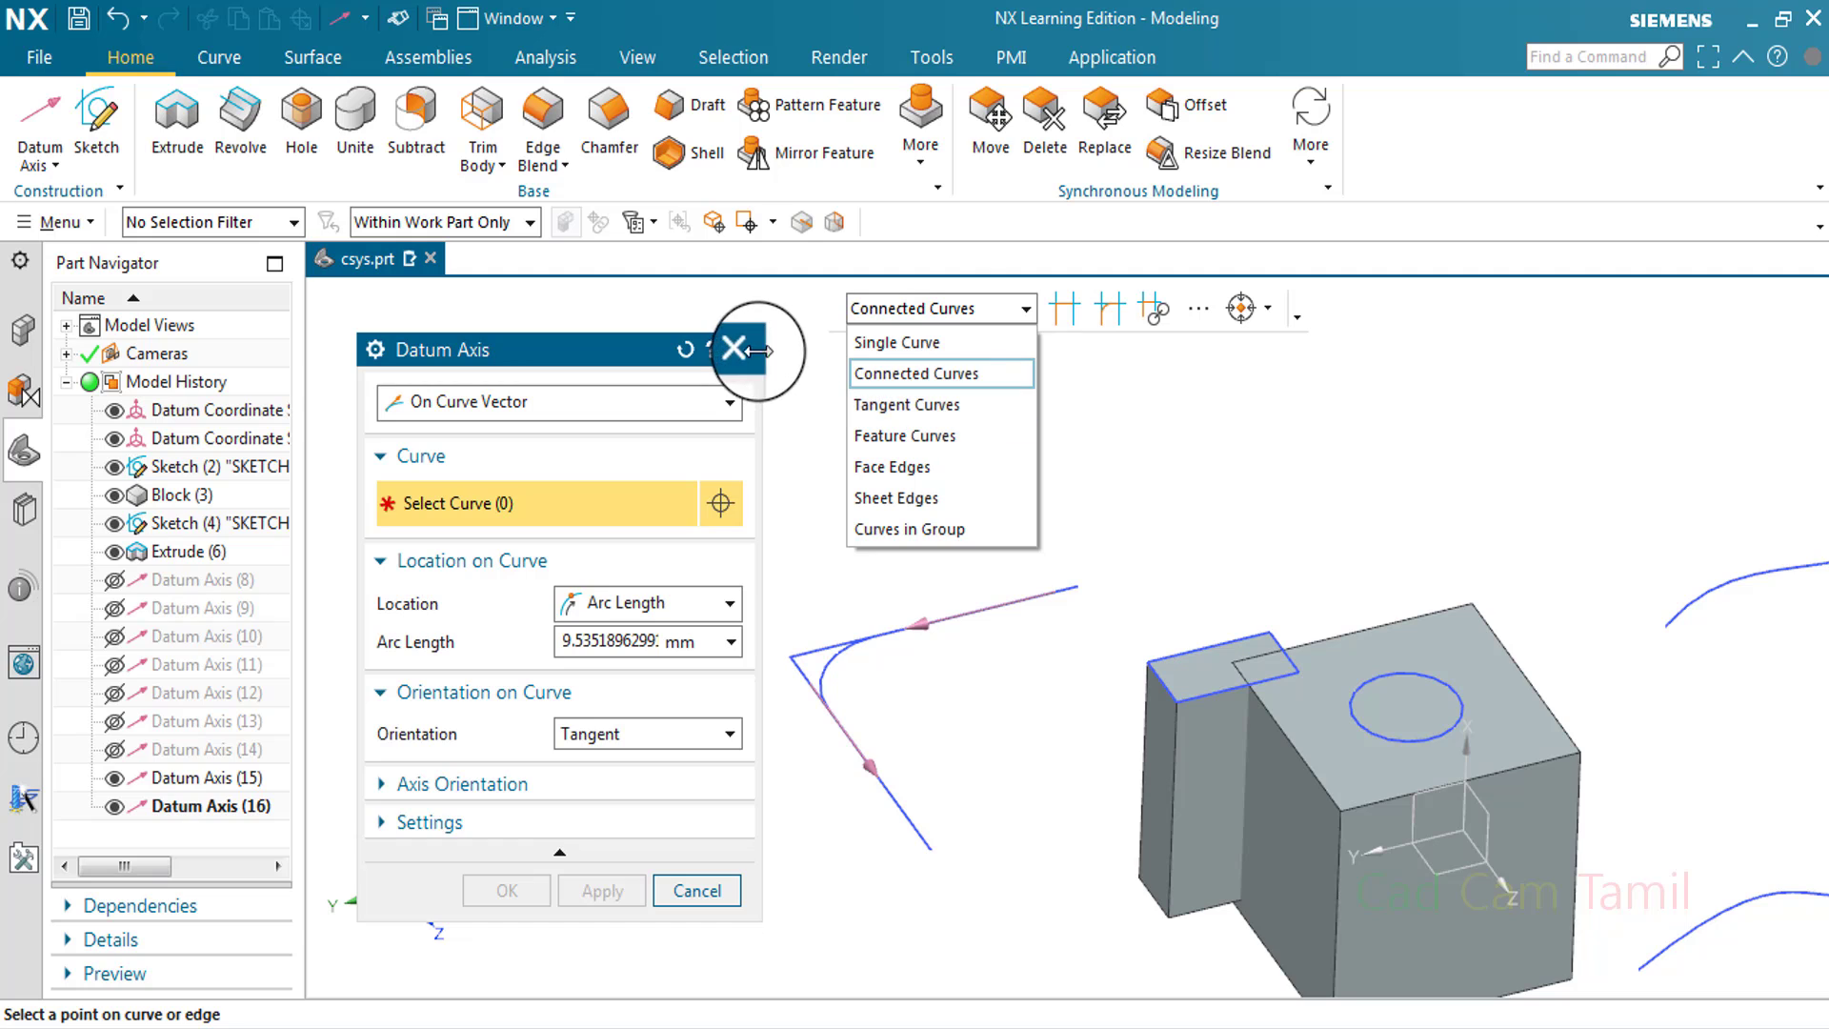
pyautogui.click(113, 806)
pyautogui.click(1008, 405)
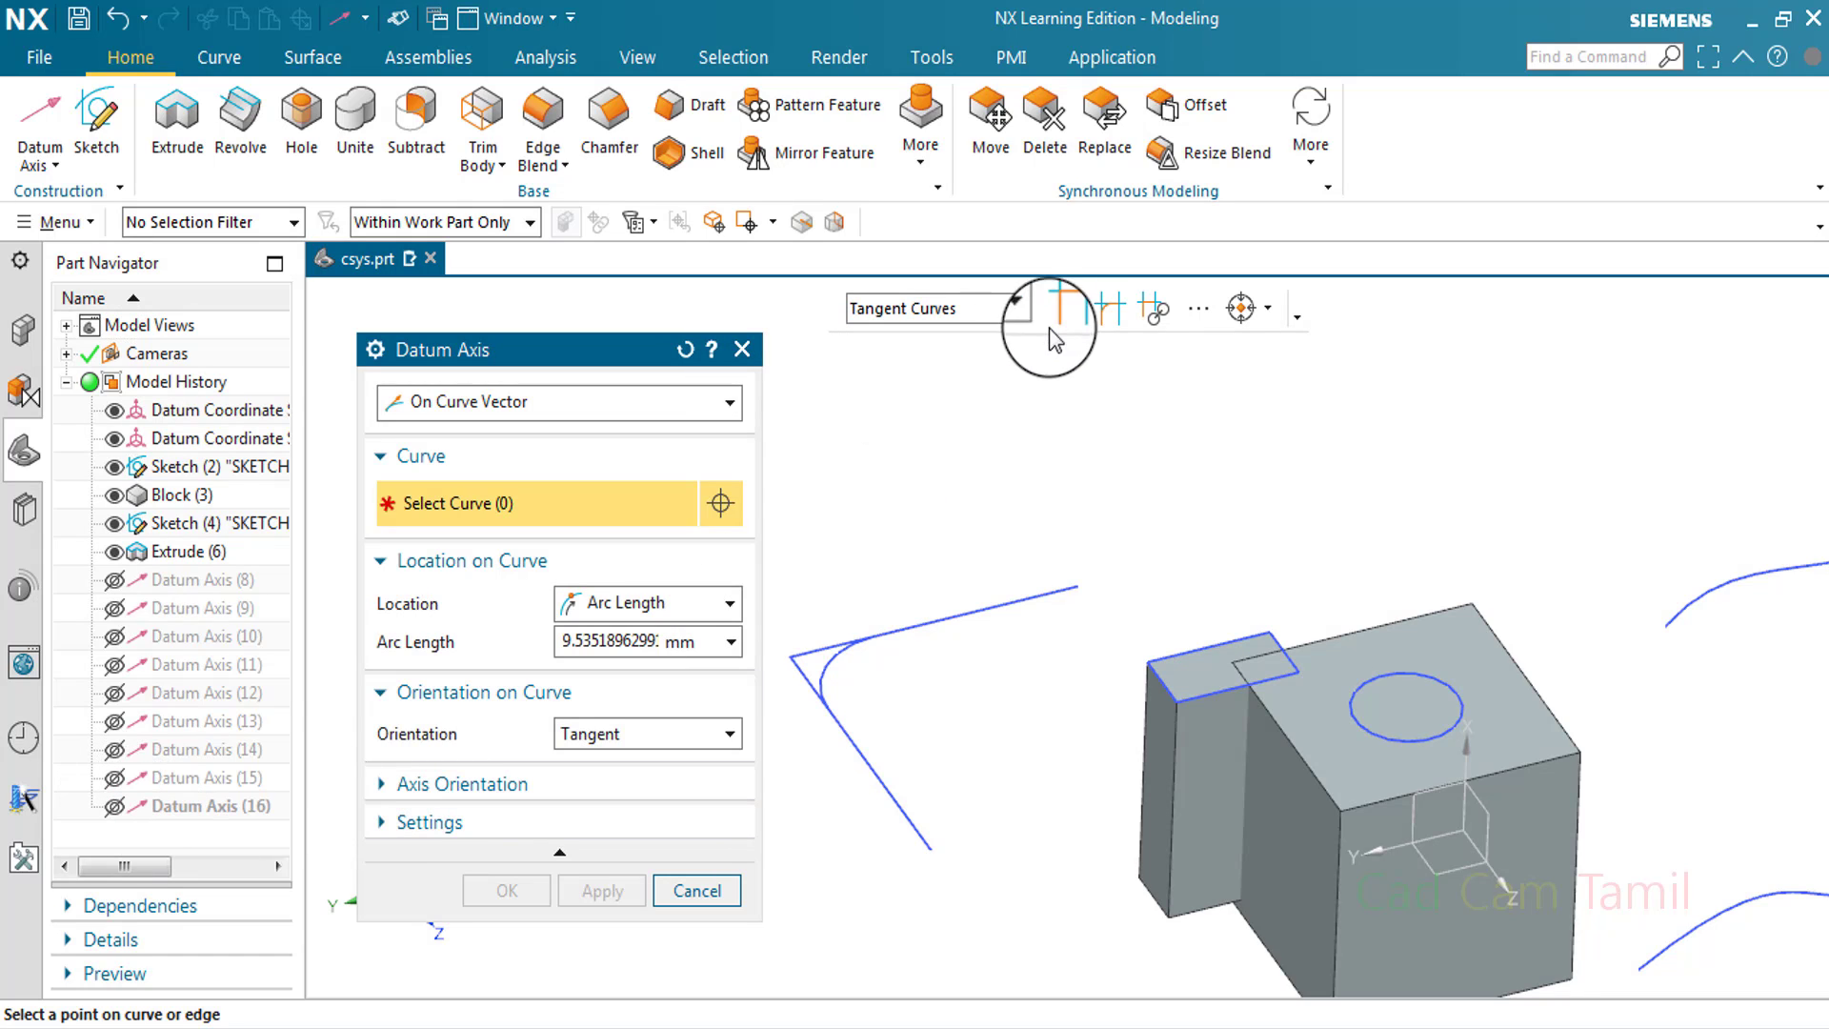
# Try placing the axis at about 6.10 mm arc length on the V-shaped sketch's upper line with the Tangent Curves rule
pyautogui.click(1059, 589)
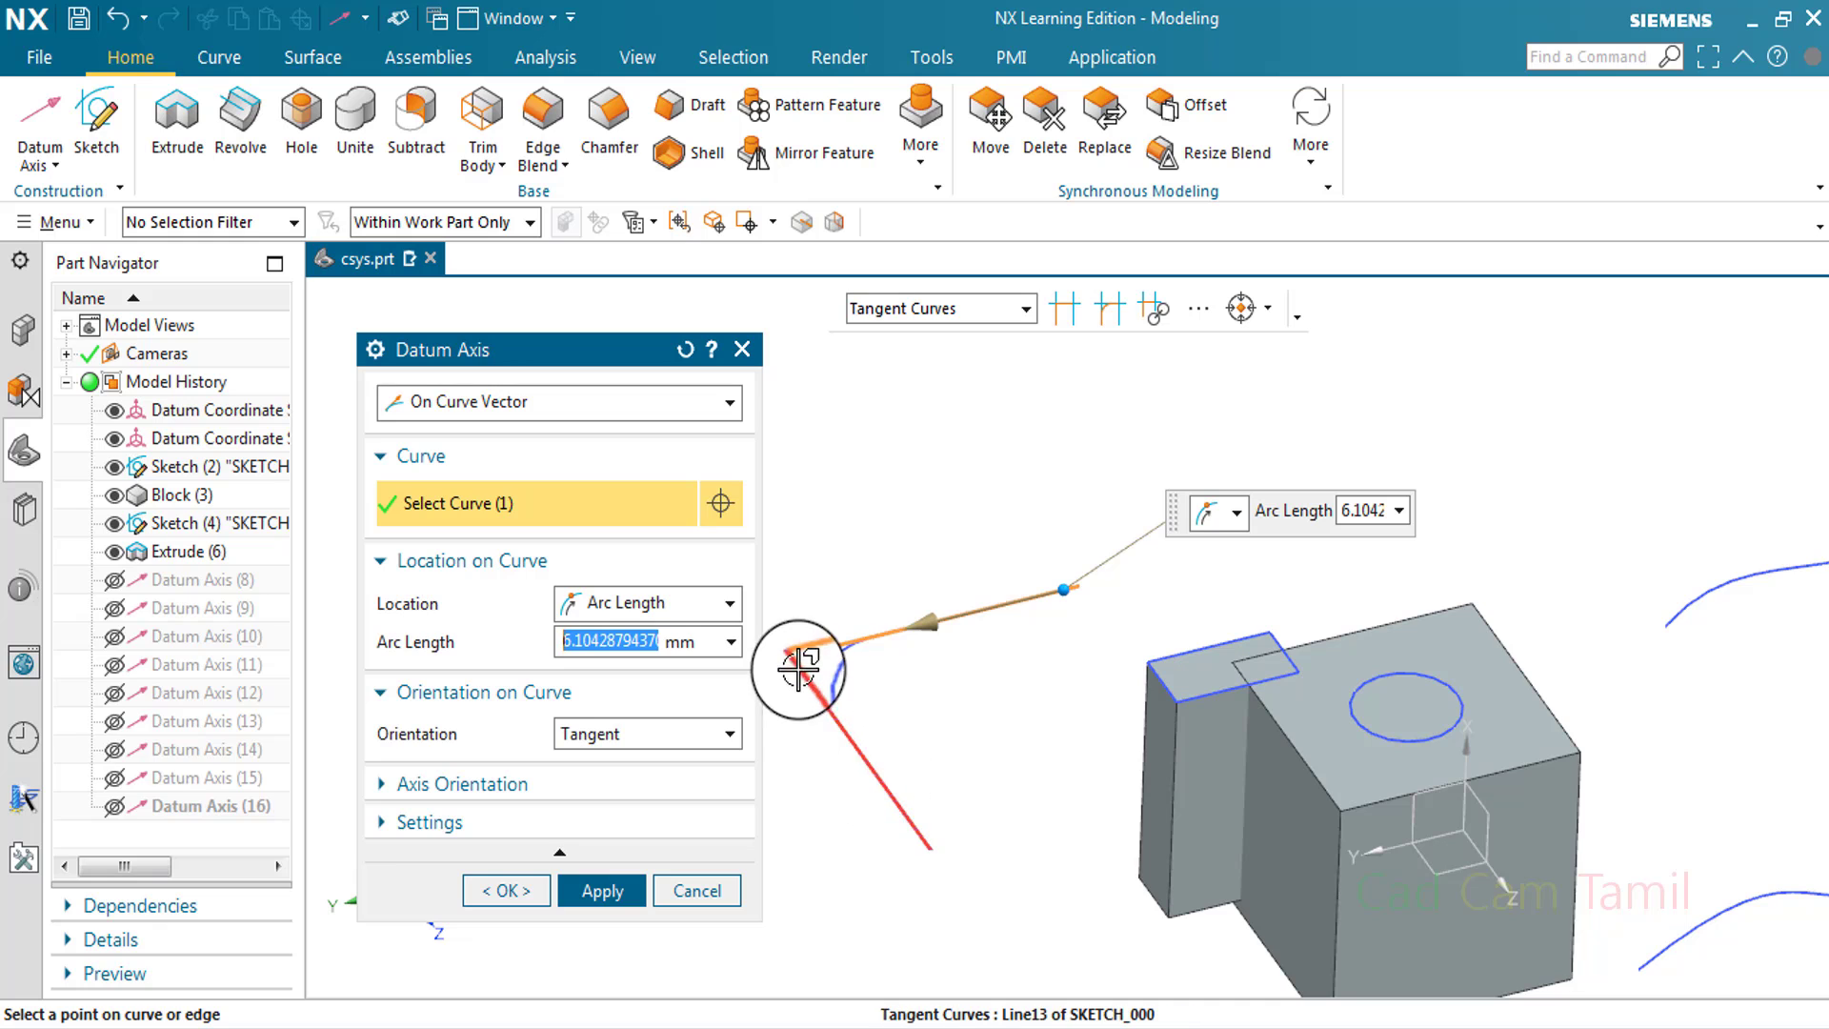
pyautogui.scroll(-3, 971, 610)
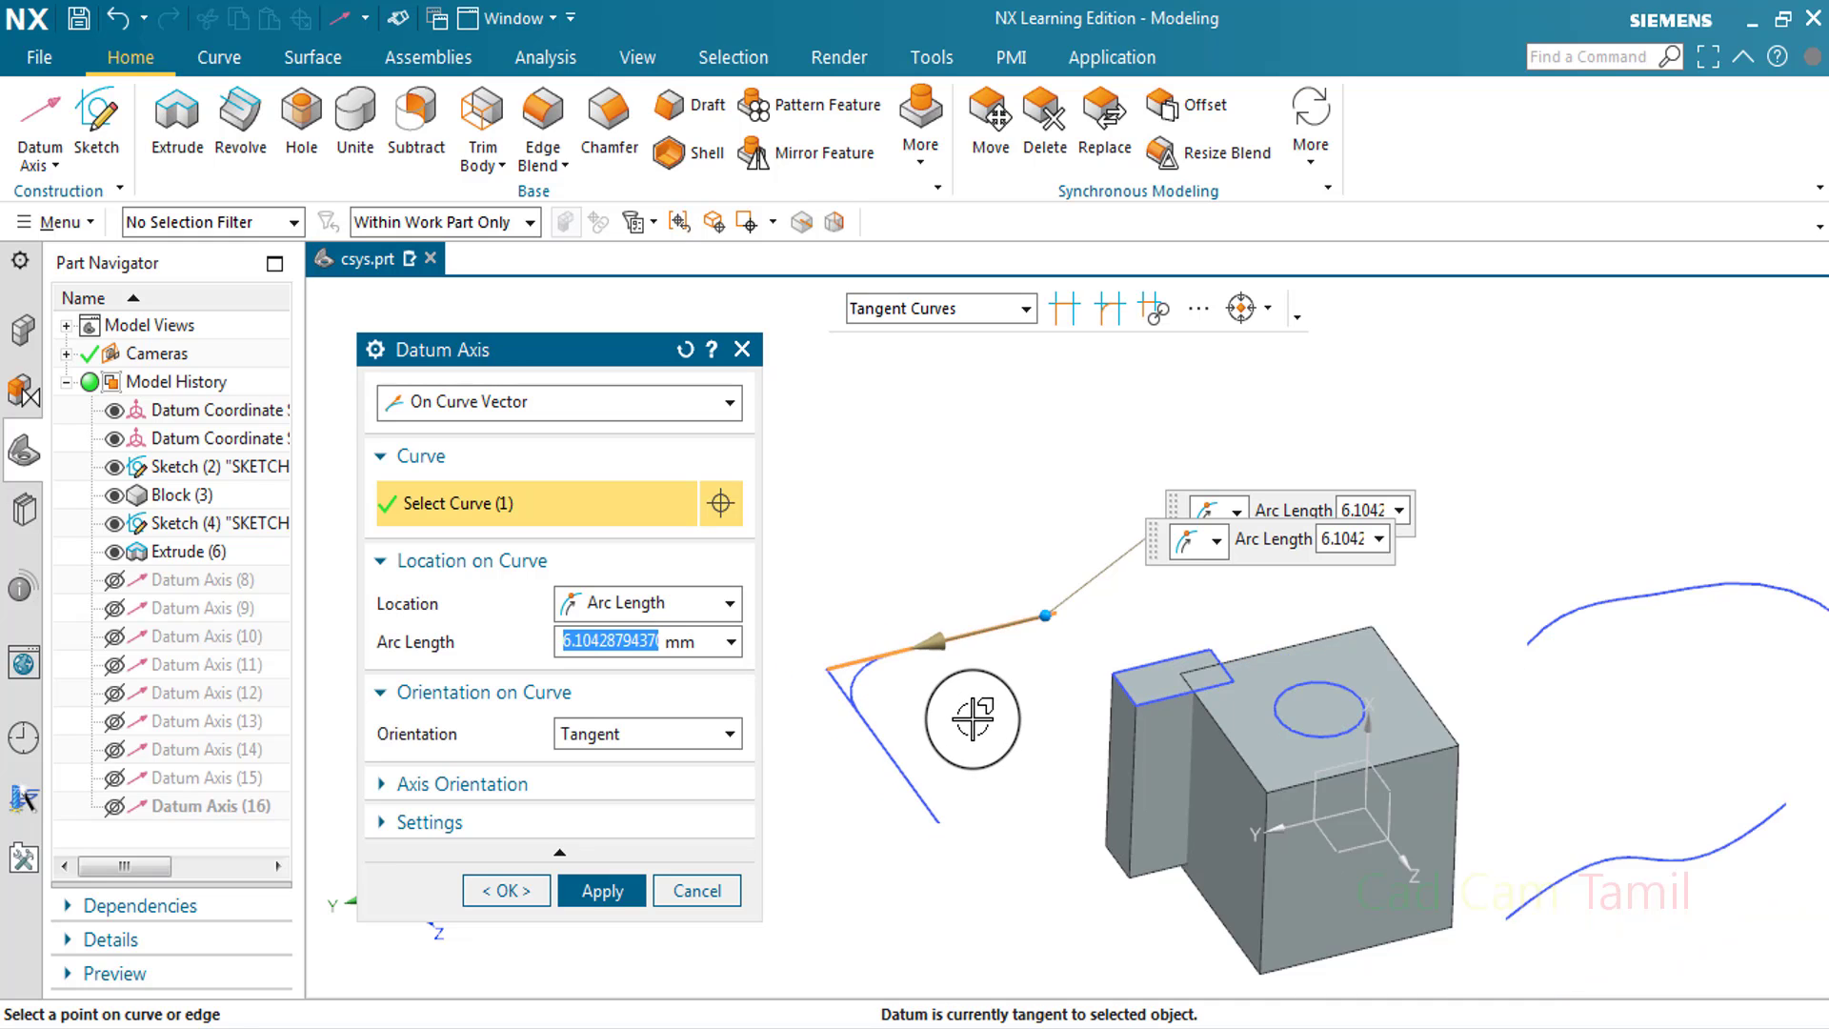
pyautogui.scroll(3, 1377, 650)
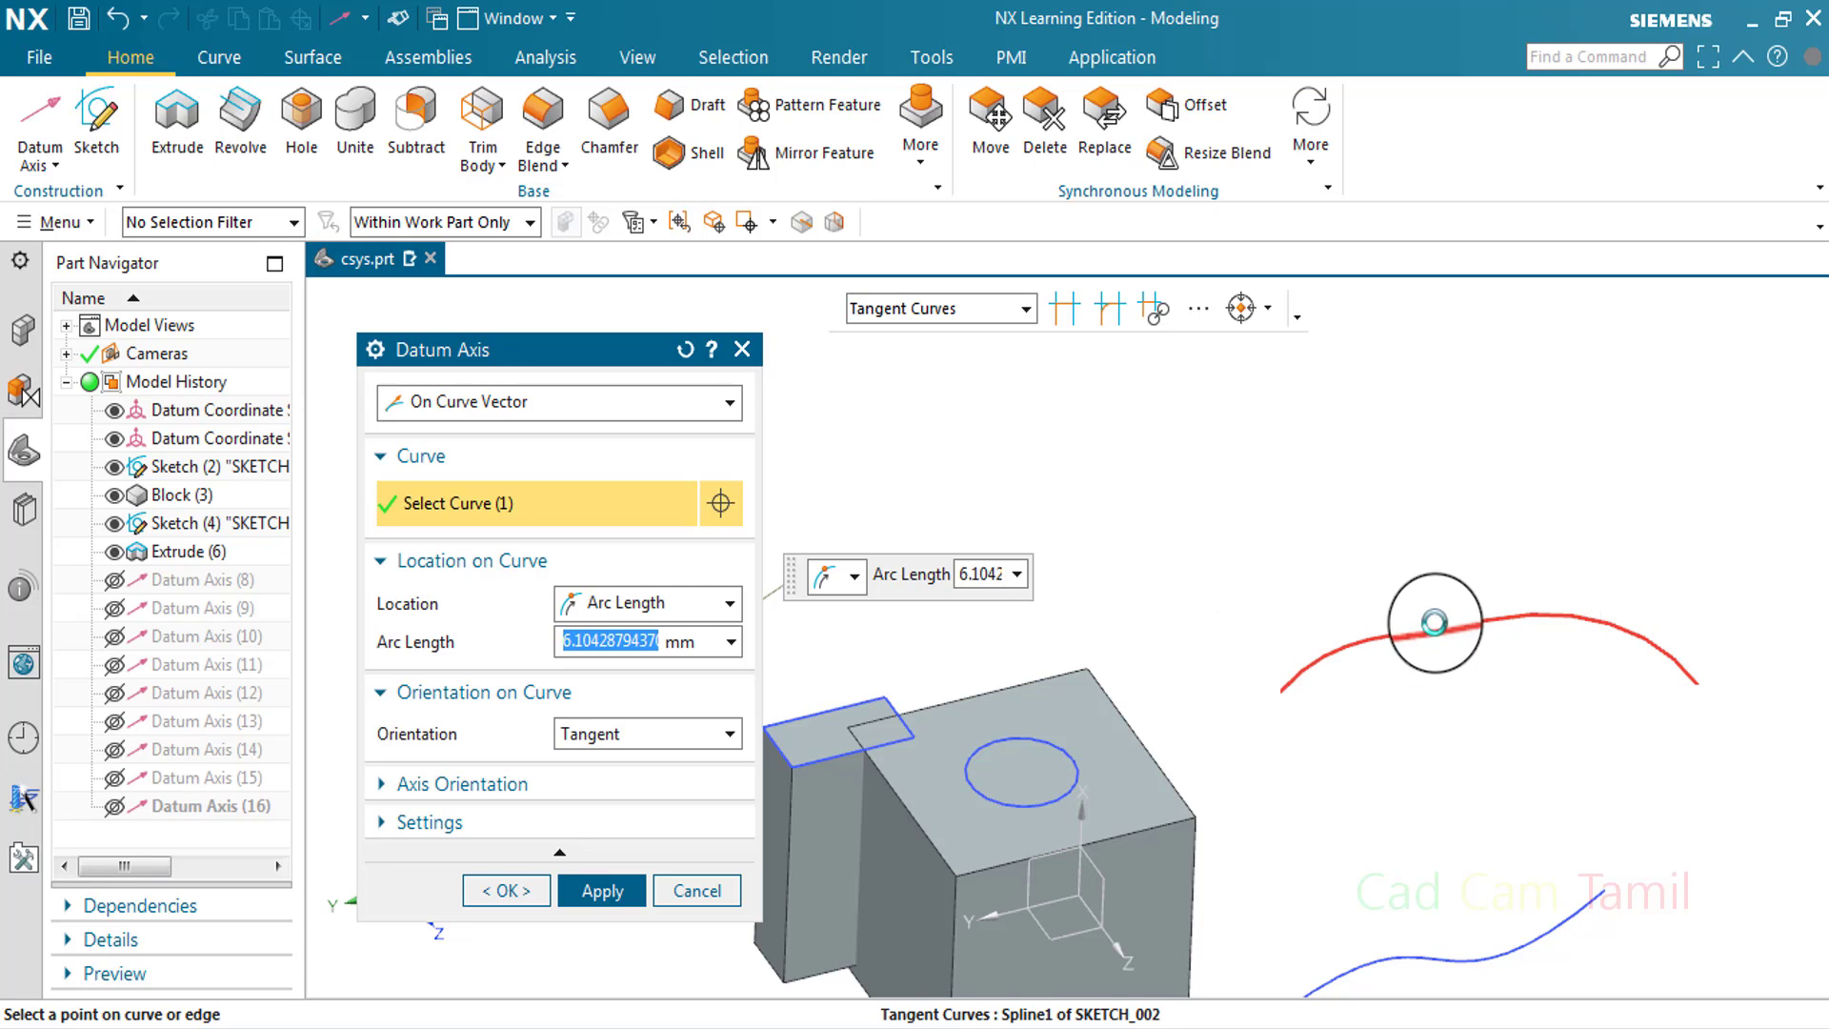
# Create a tangent On Curve Vector axis at about 65.33 mm arc length on the upper spline beside the block, using the Tangent Curves rule
pyautogui.click(1605, 627)
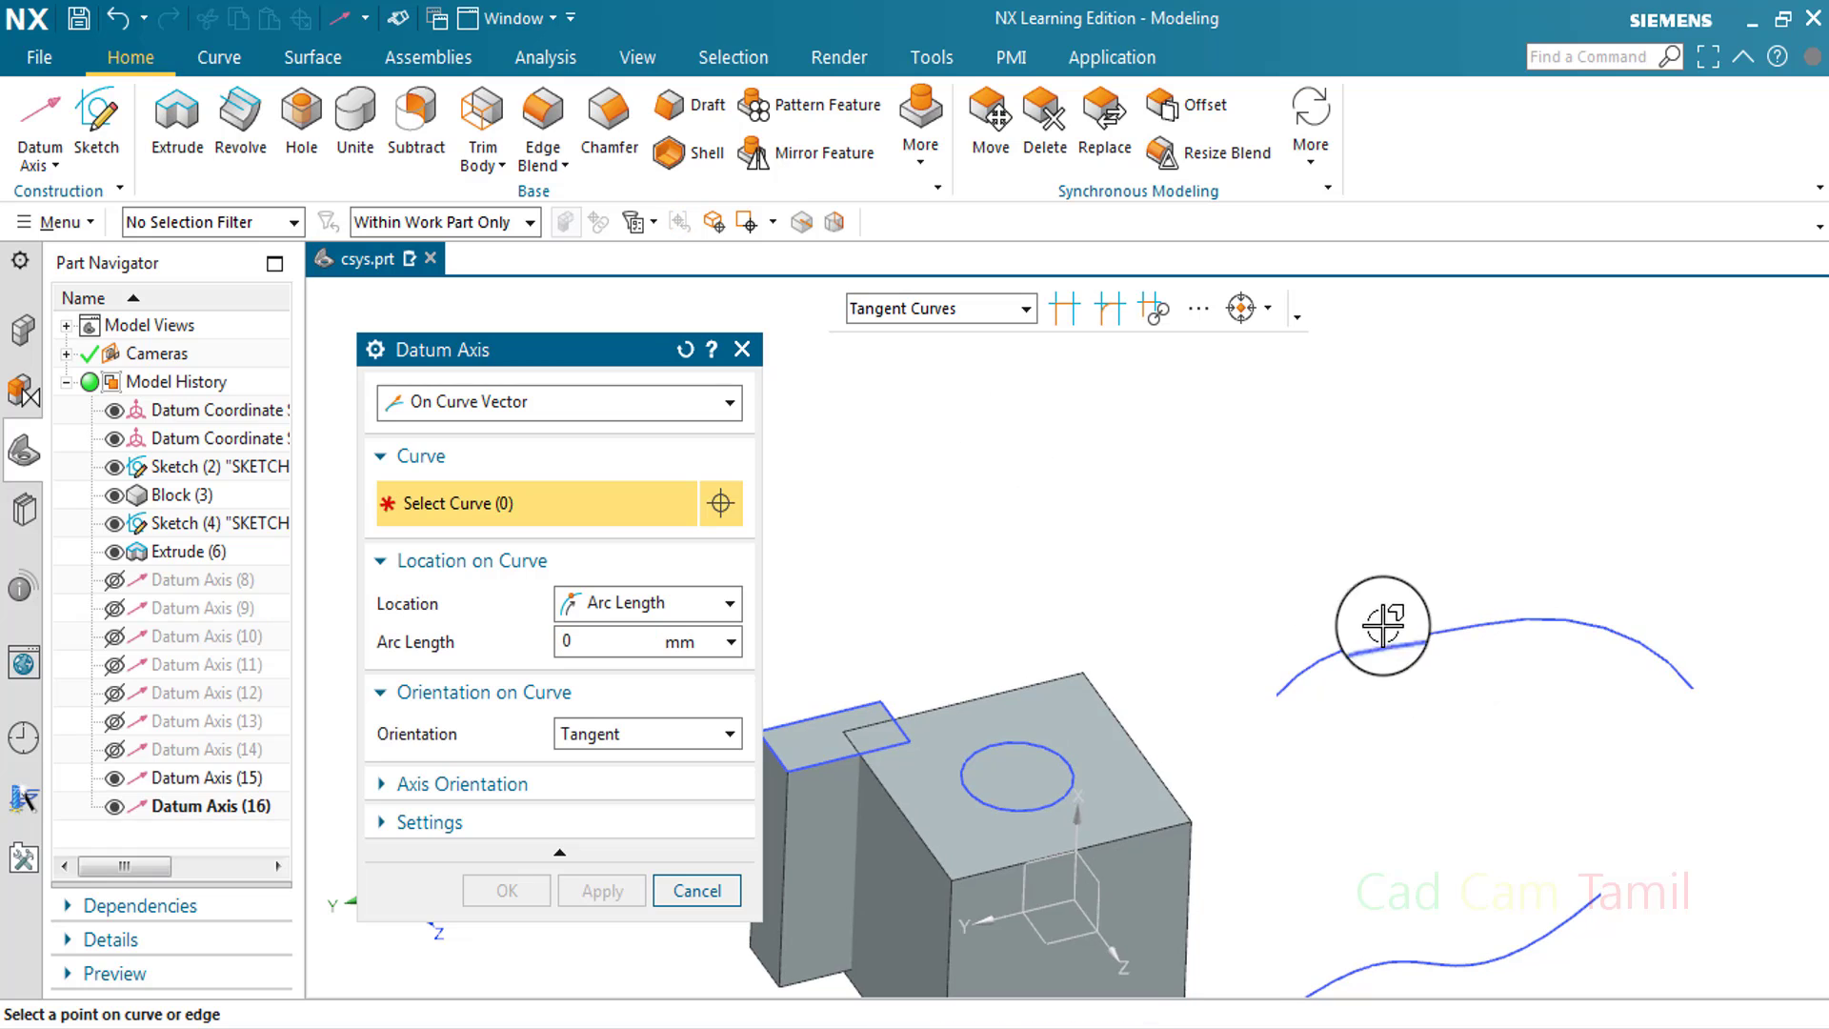
pyautogui.click(1524, 625)
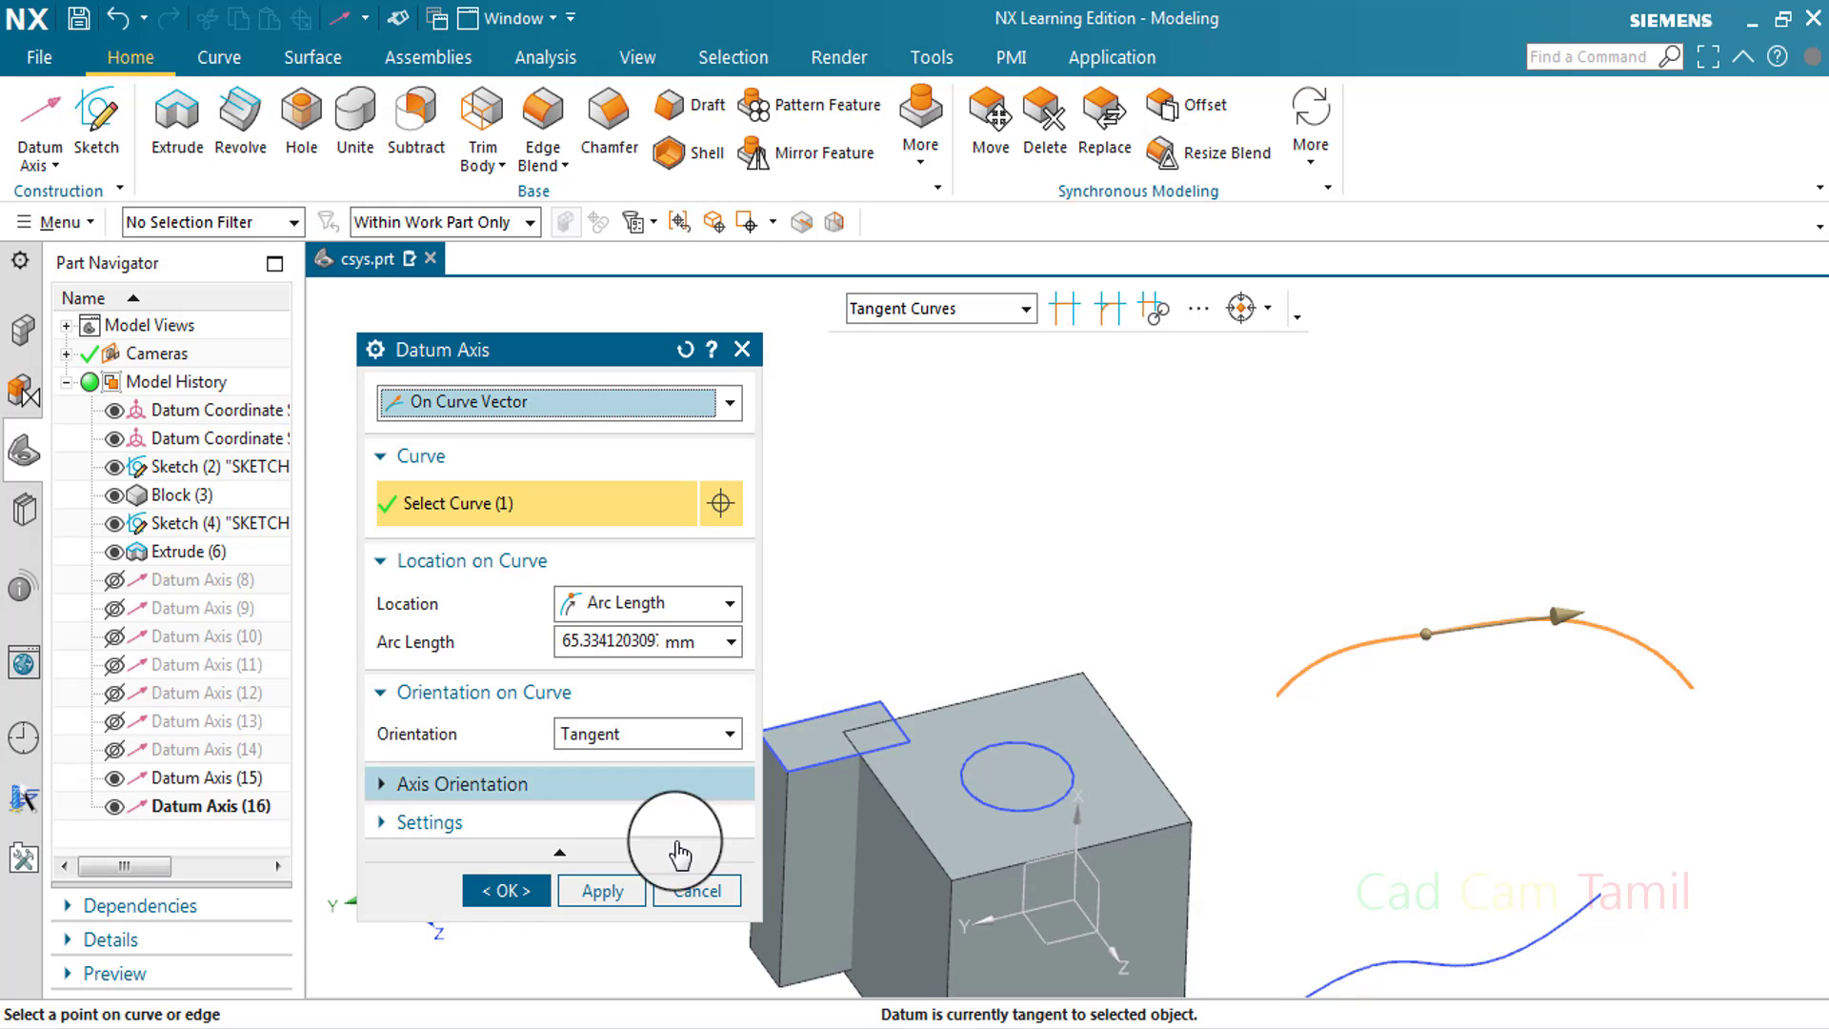
pyautogui.click(602, 890)
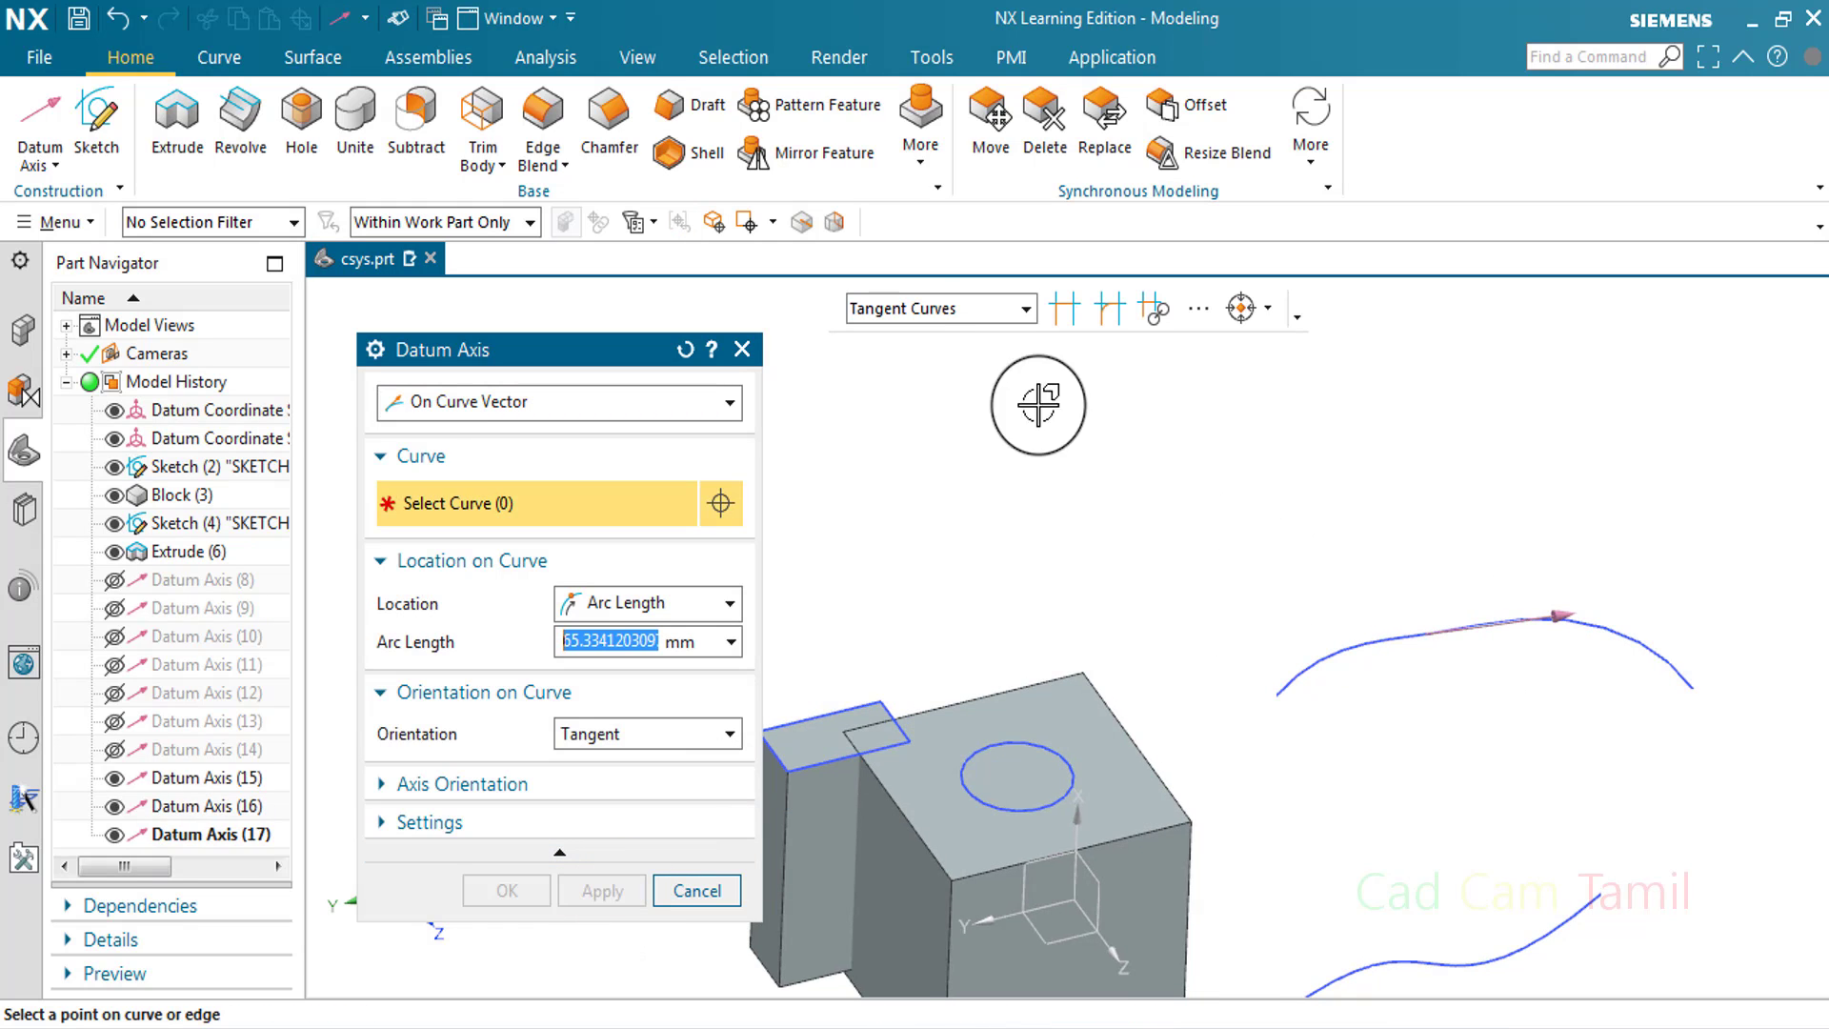
# Try placing an On Curve Vector axis at about 38.89 mm arc length on the V-shaped sketch's upper line, using Connected Curves with Stop at Intersection
pyautogui.click(936, 315)
pyautogui.click(954, 380)
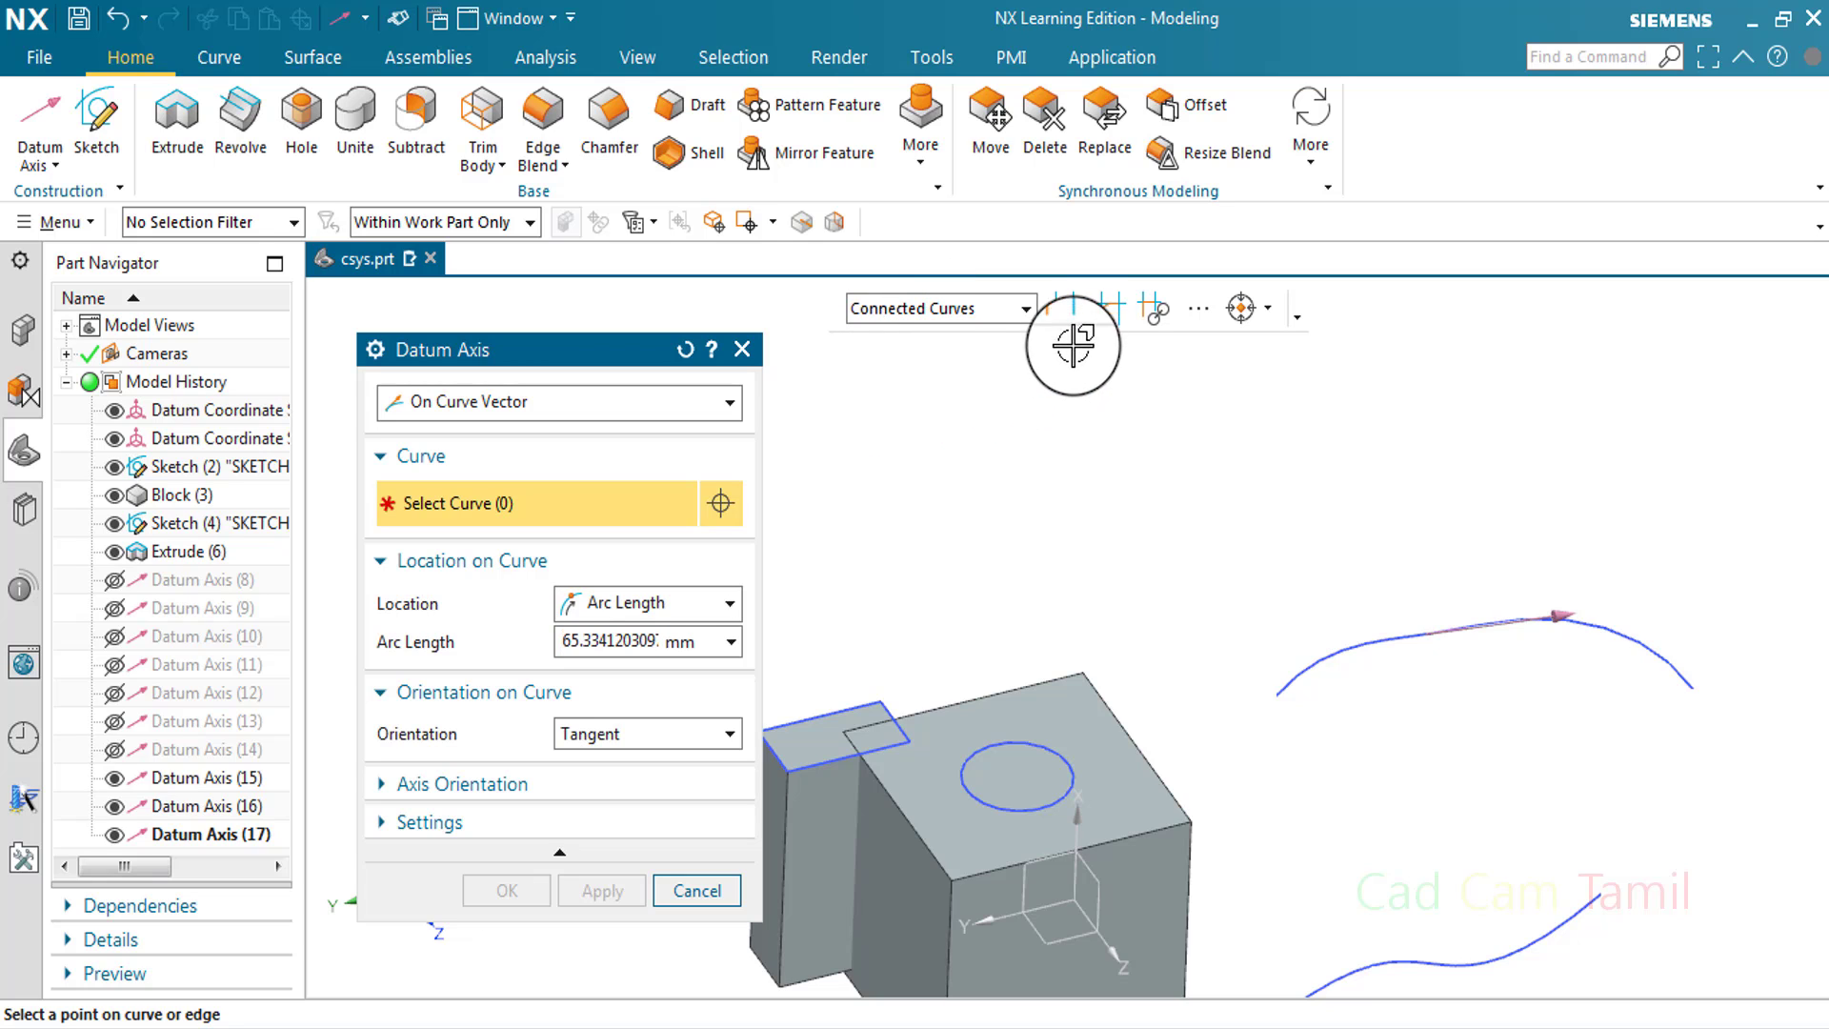
pyautogui.scroll(-3, 1276, 466)
pyautogui.scroll(3, 896, 533)
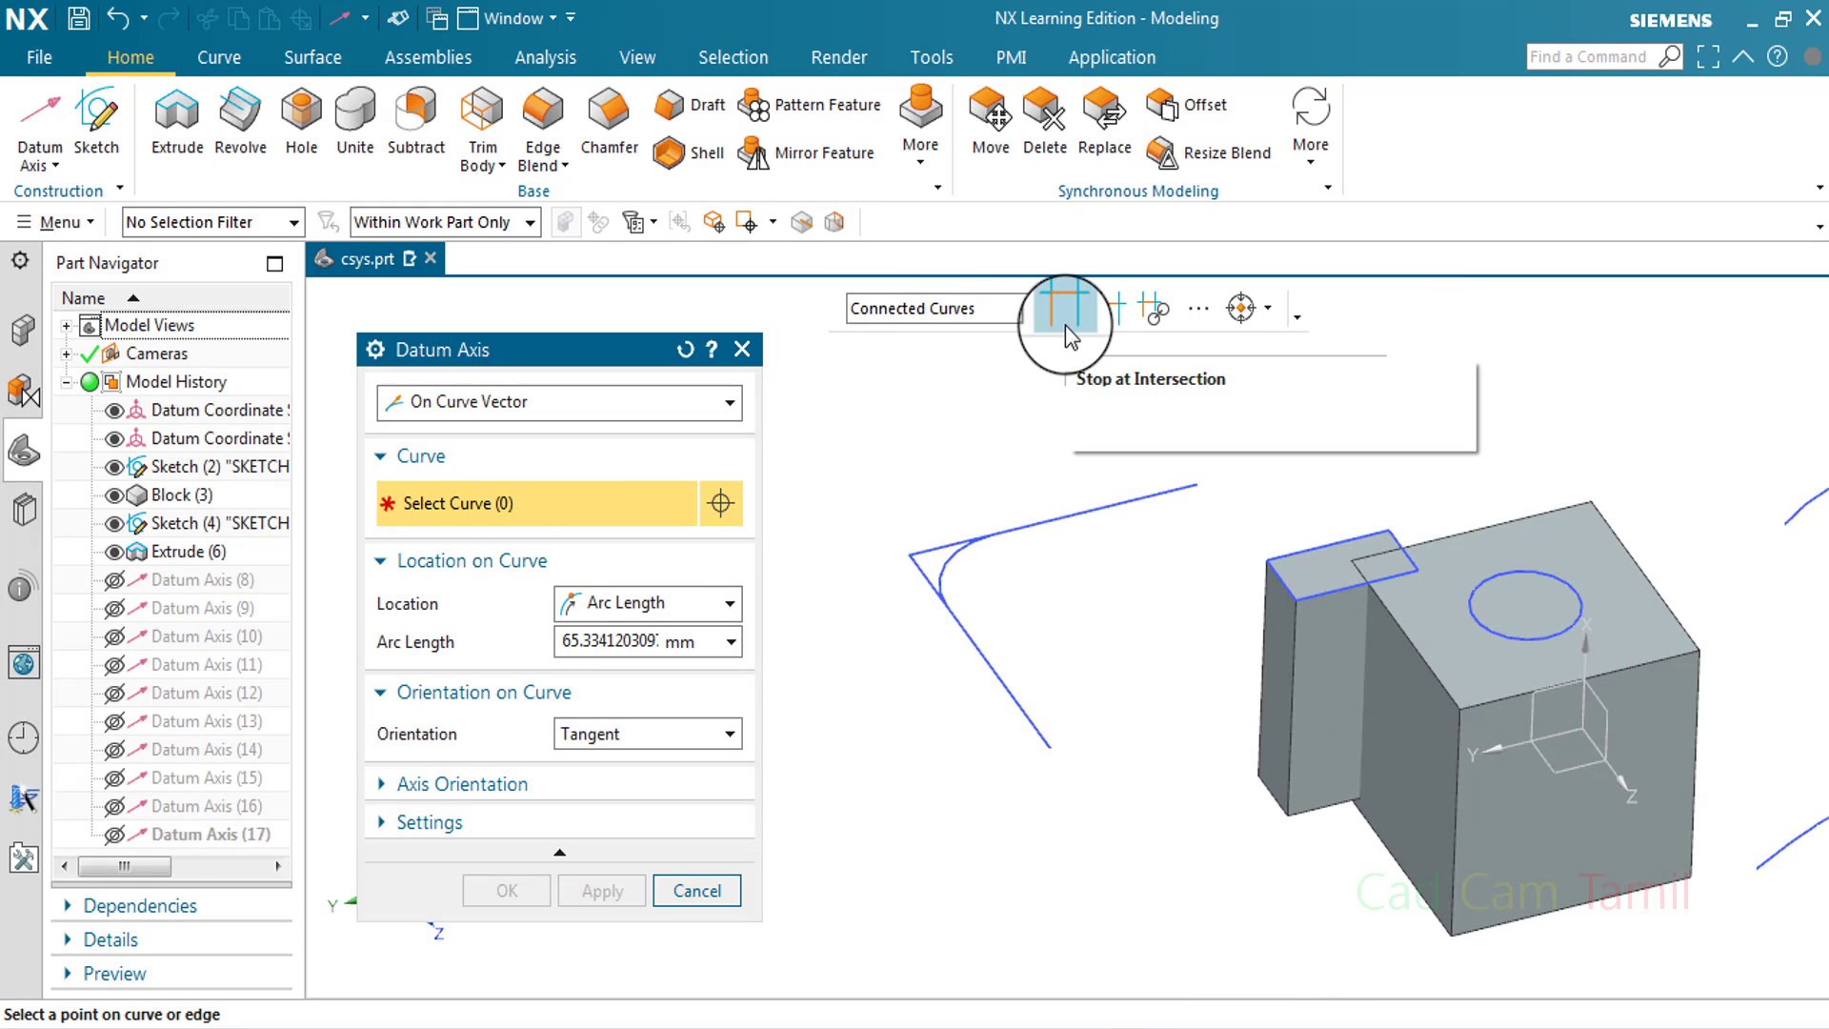
pyautogui.click(1095, 514)
pyautogui.click(953, 572)
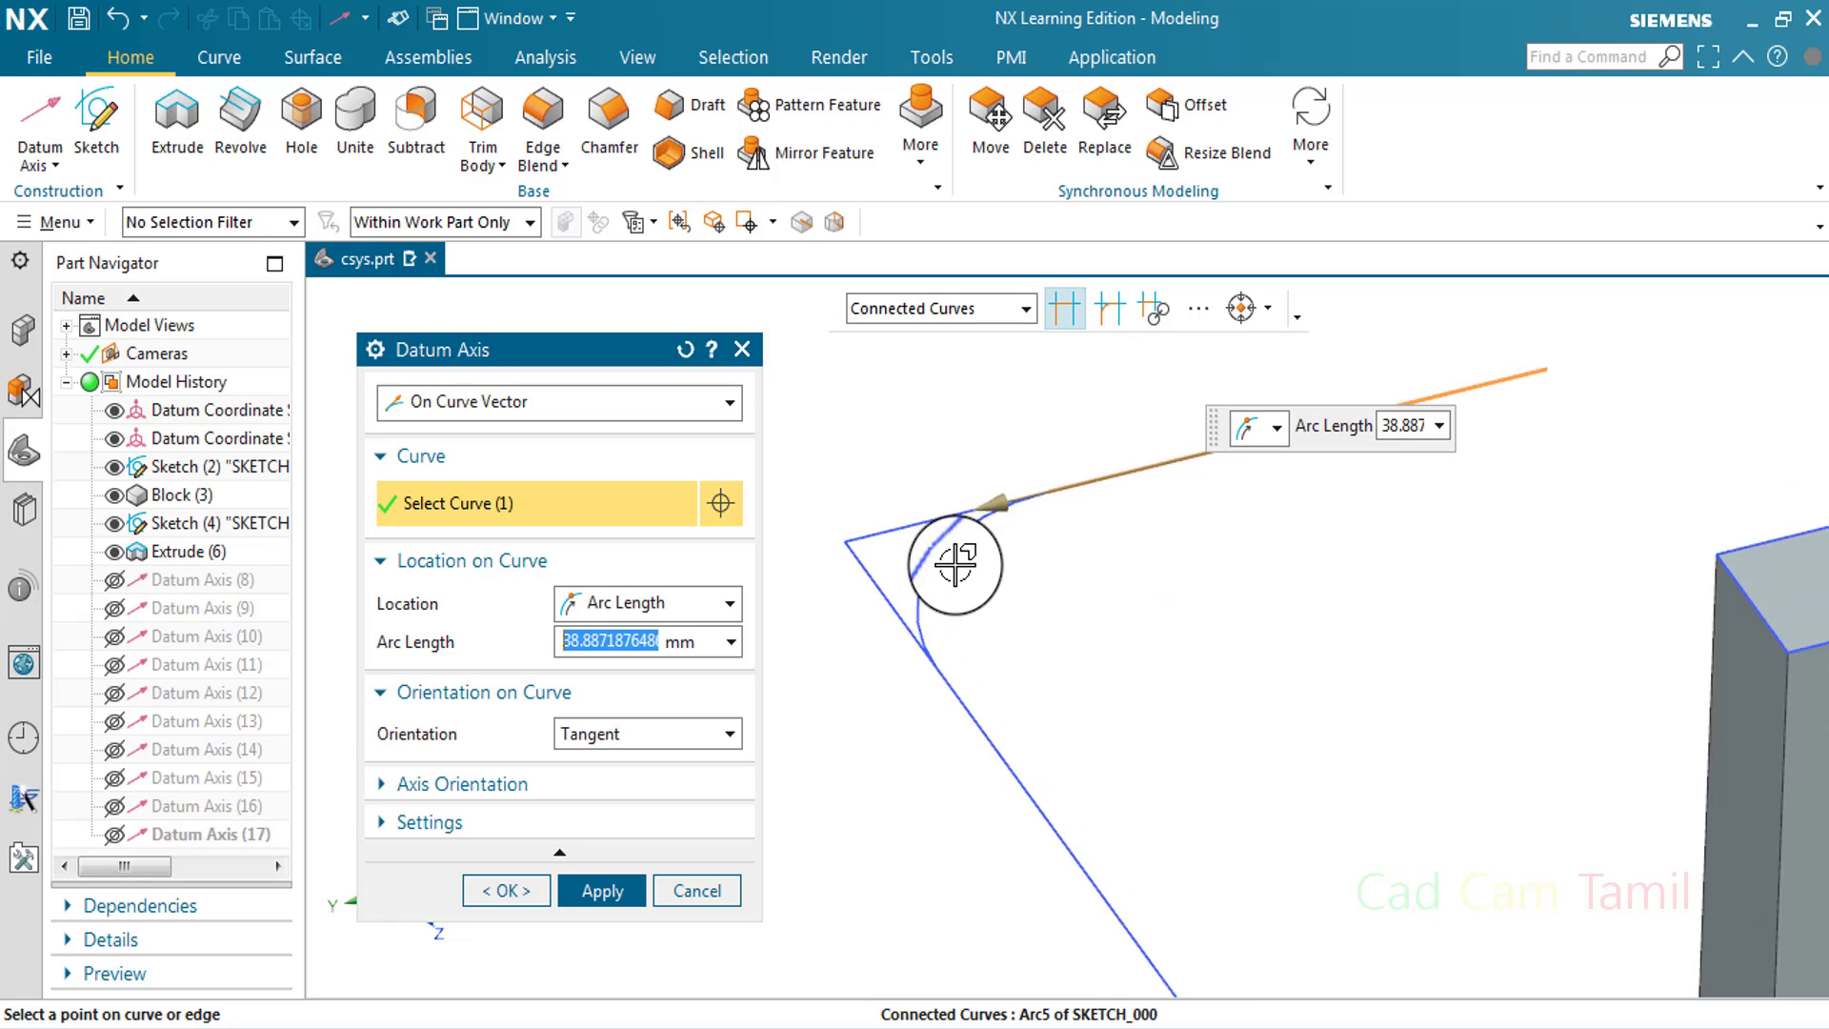
# Try extending the selection along the fillet arc and lower line, placing the axis at about 153.37 mm arc length, and reset the axis settings
pyautogui.scroll(3, 949, 565)
pyautogui.click(949, 564)
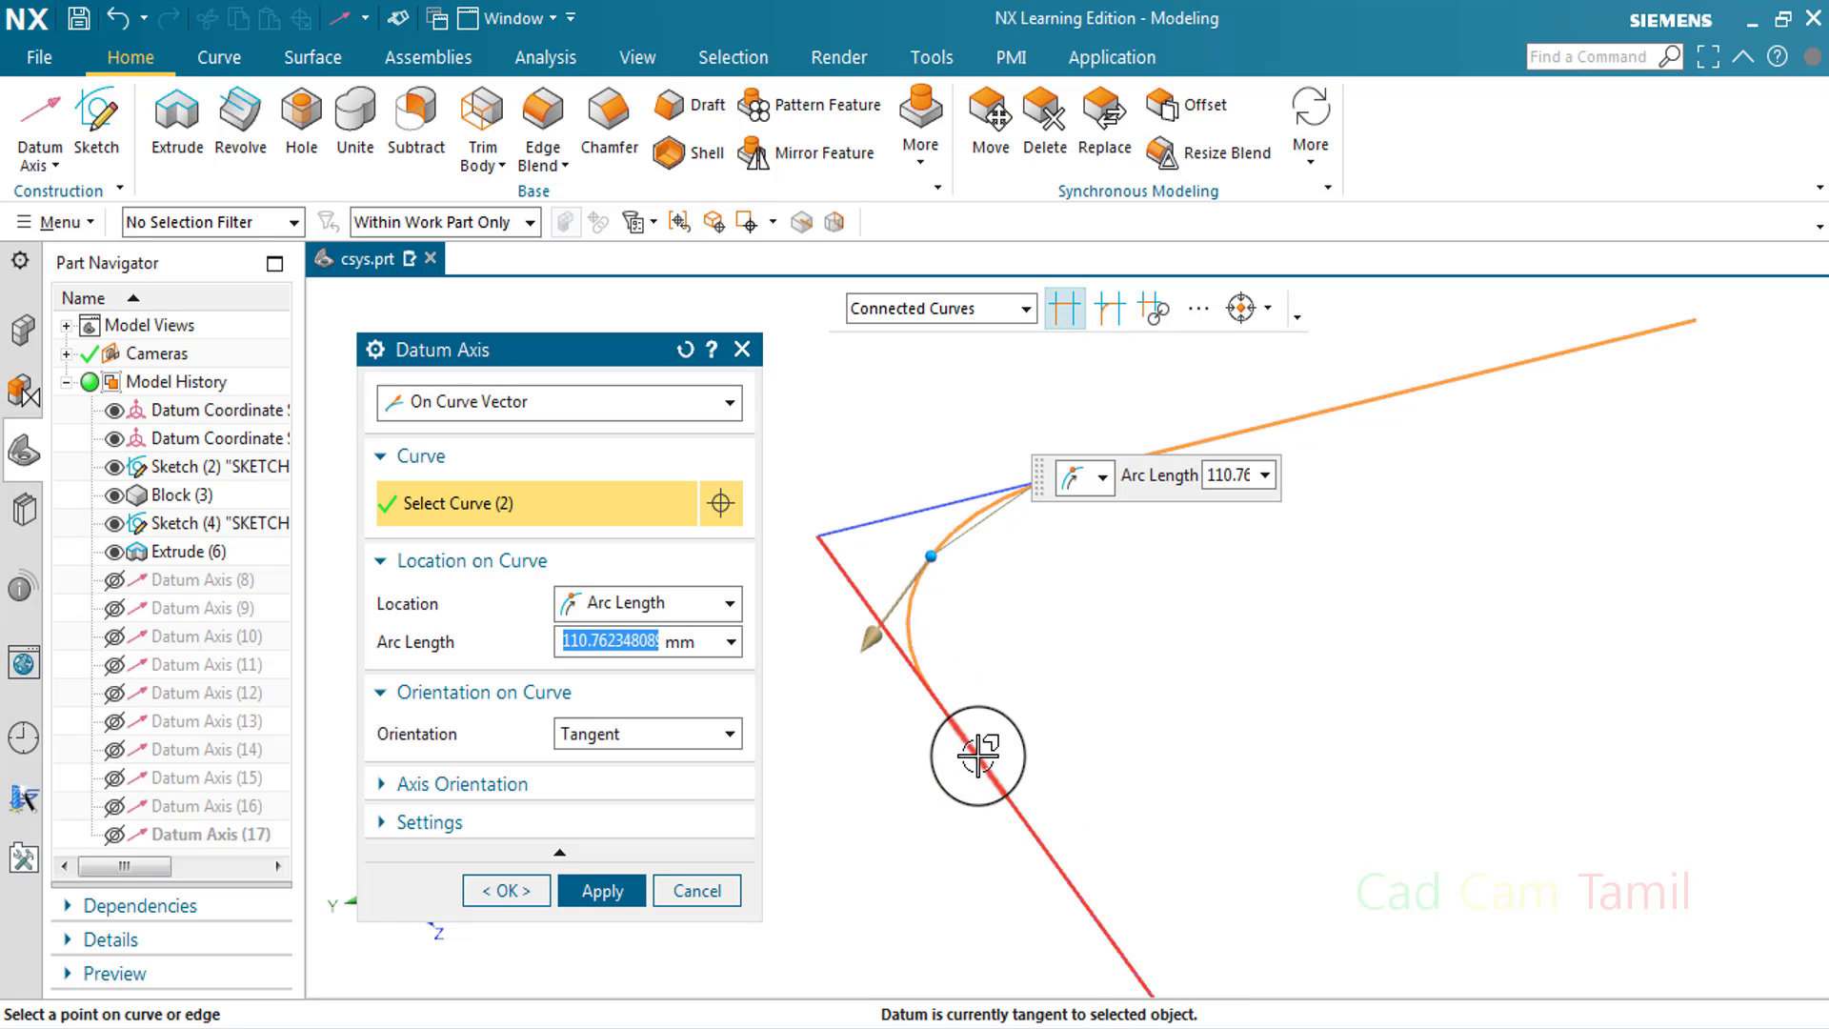
pyautogui.click(980, 747)
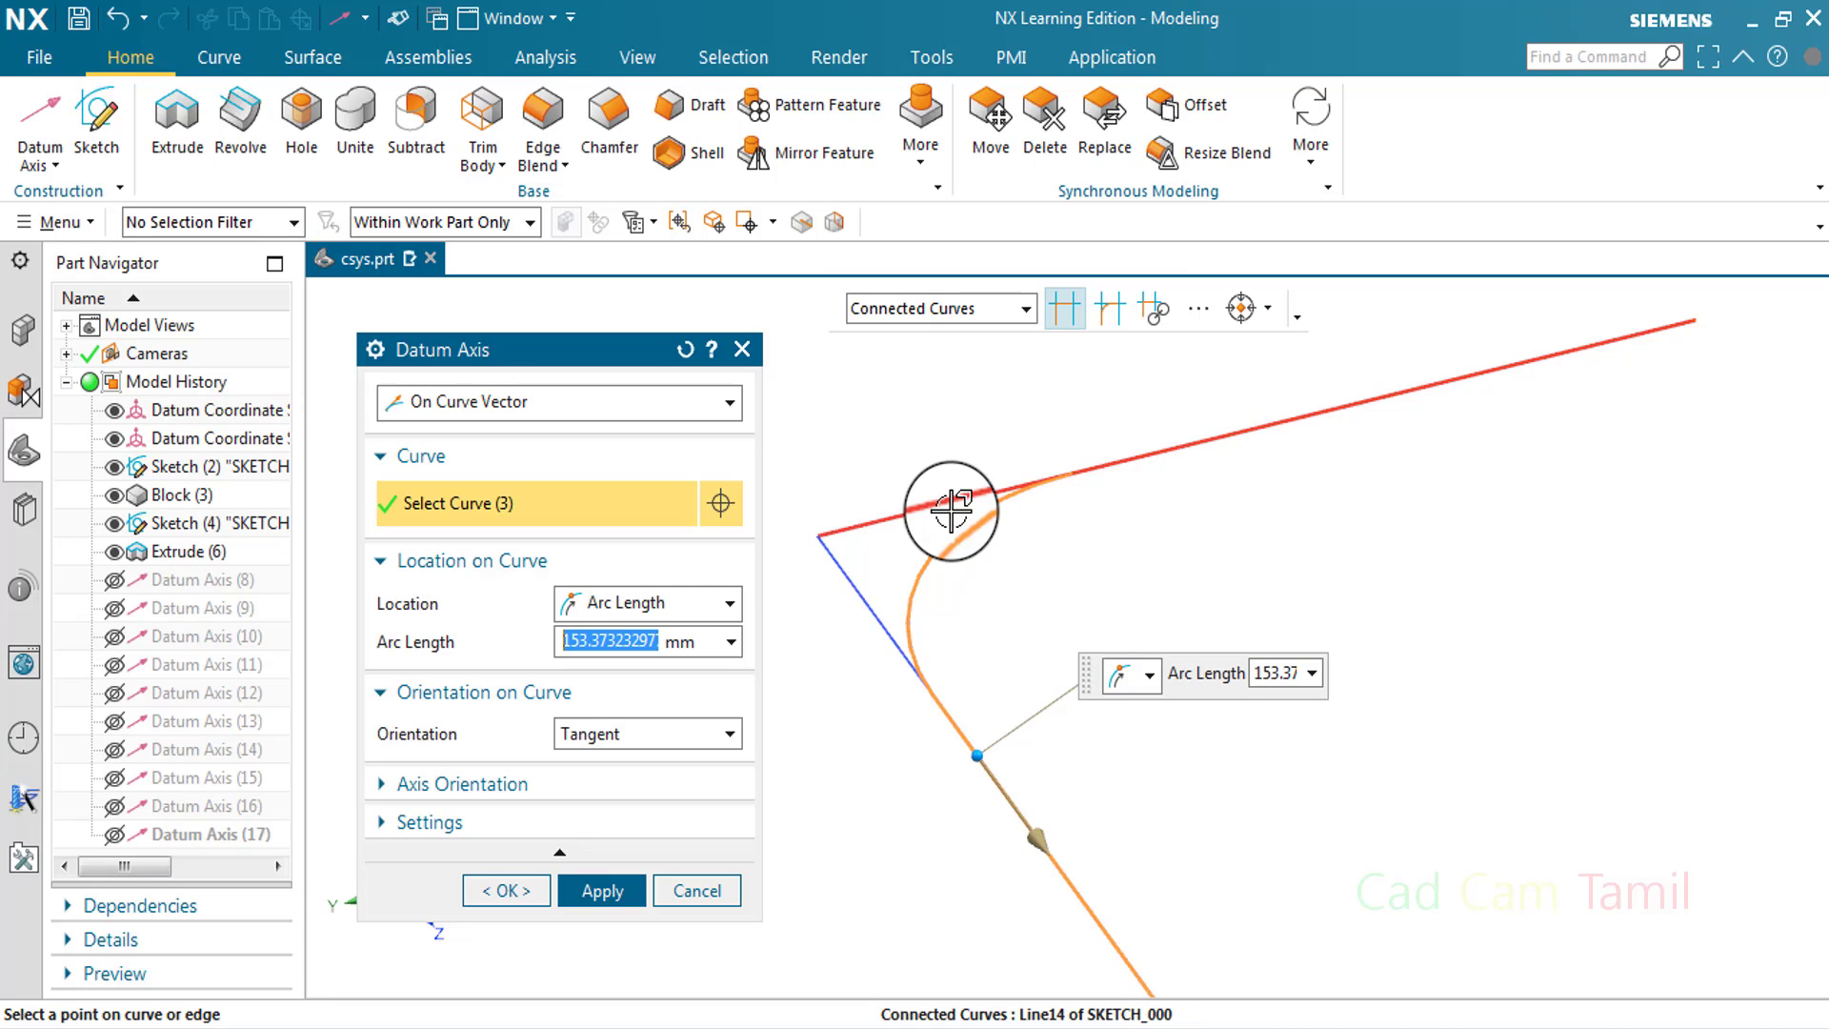
pyautogui.click(1072, 497)
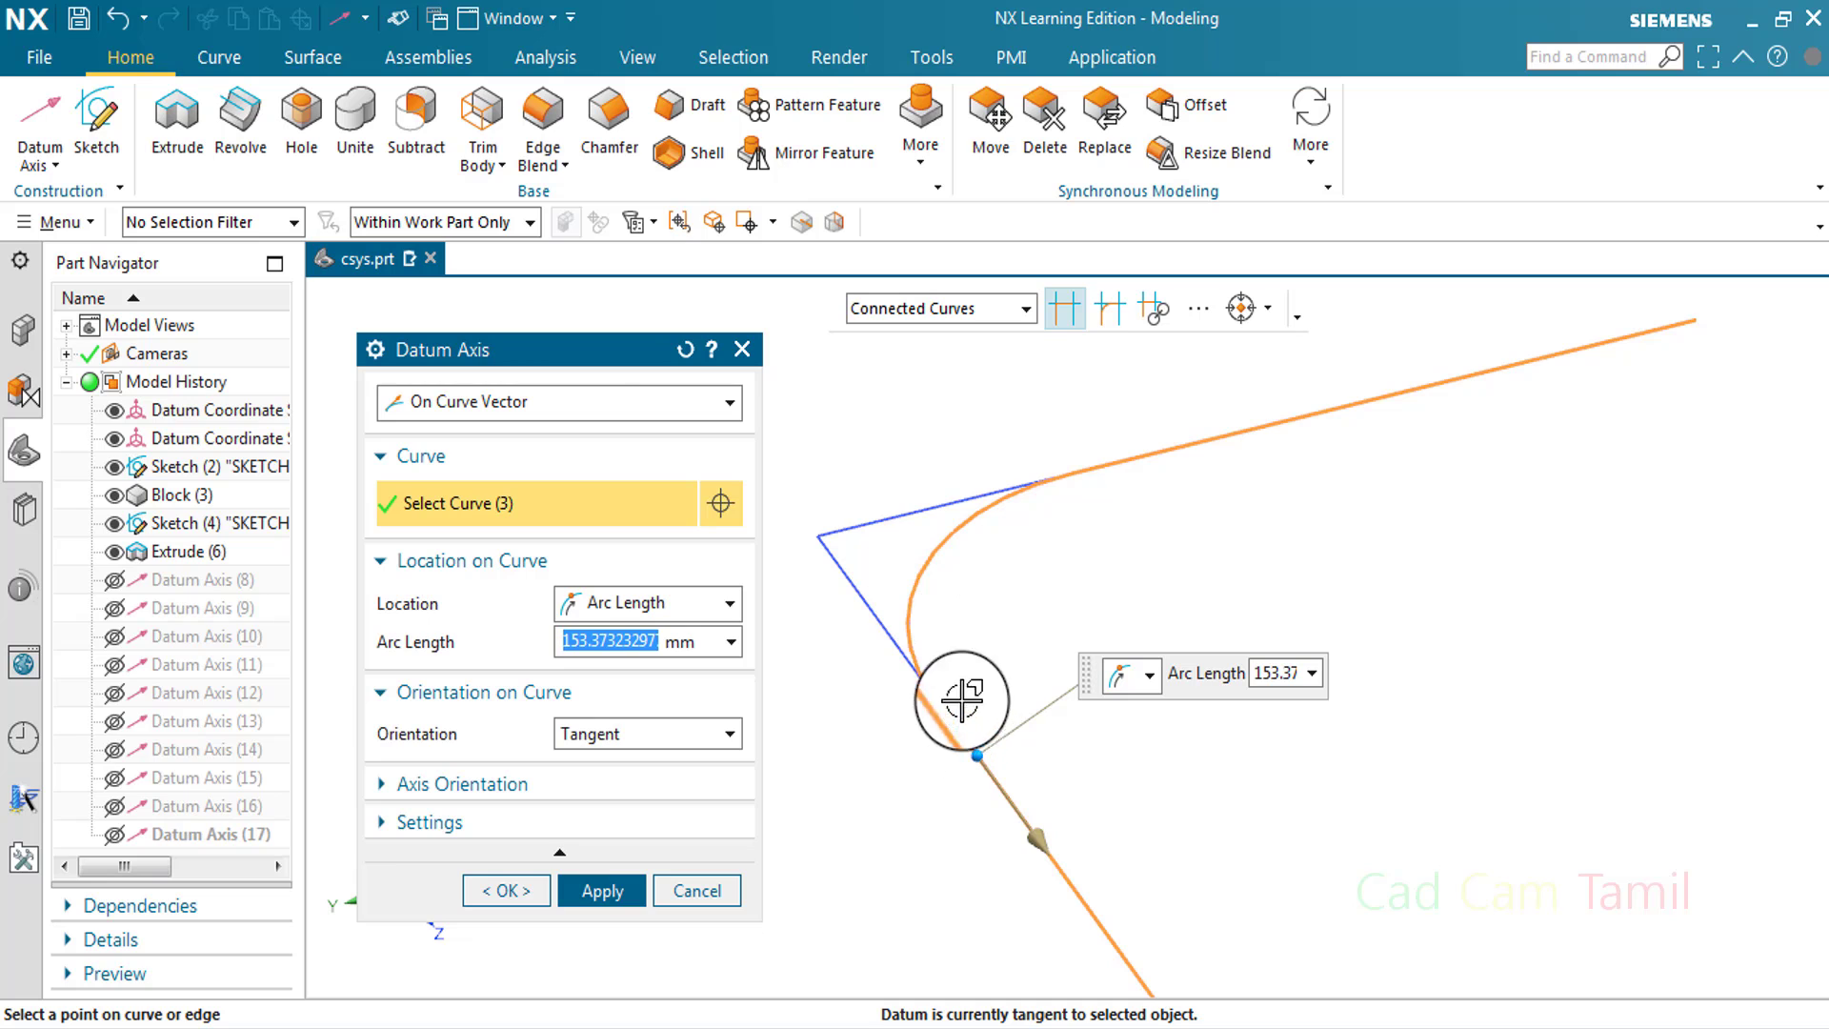
pyautogui.click(686, 350)
# Create a tangent On Curve Vector axis at about 65.42 mm arc length on the V-shaped sketch's upper line, using Connected Curves with Follow Fillet
pyautogui.click(721, 401)
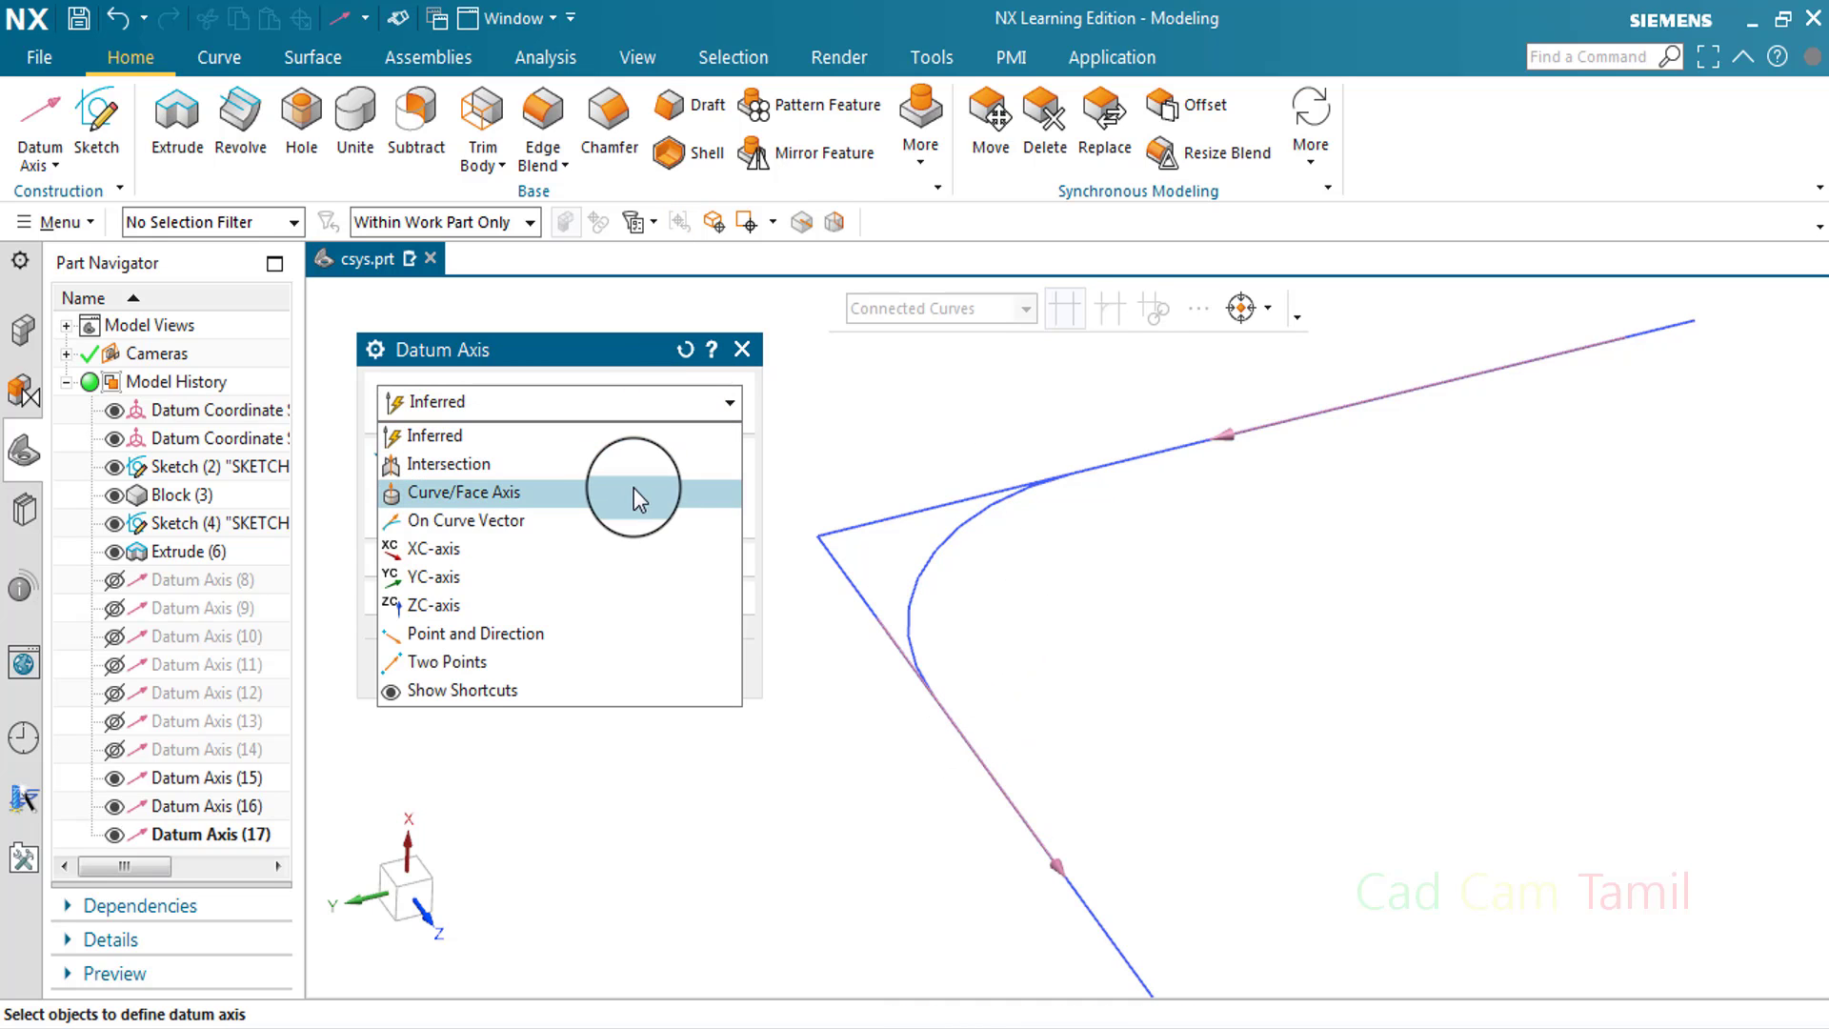
pyautogui.click(633, 488)
pyautogui.click(636, 401)
pyautogui.click(606, 519)
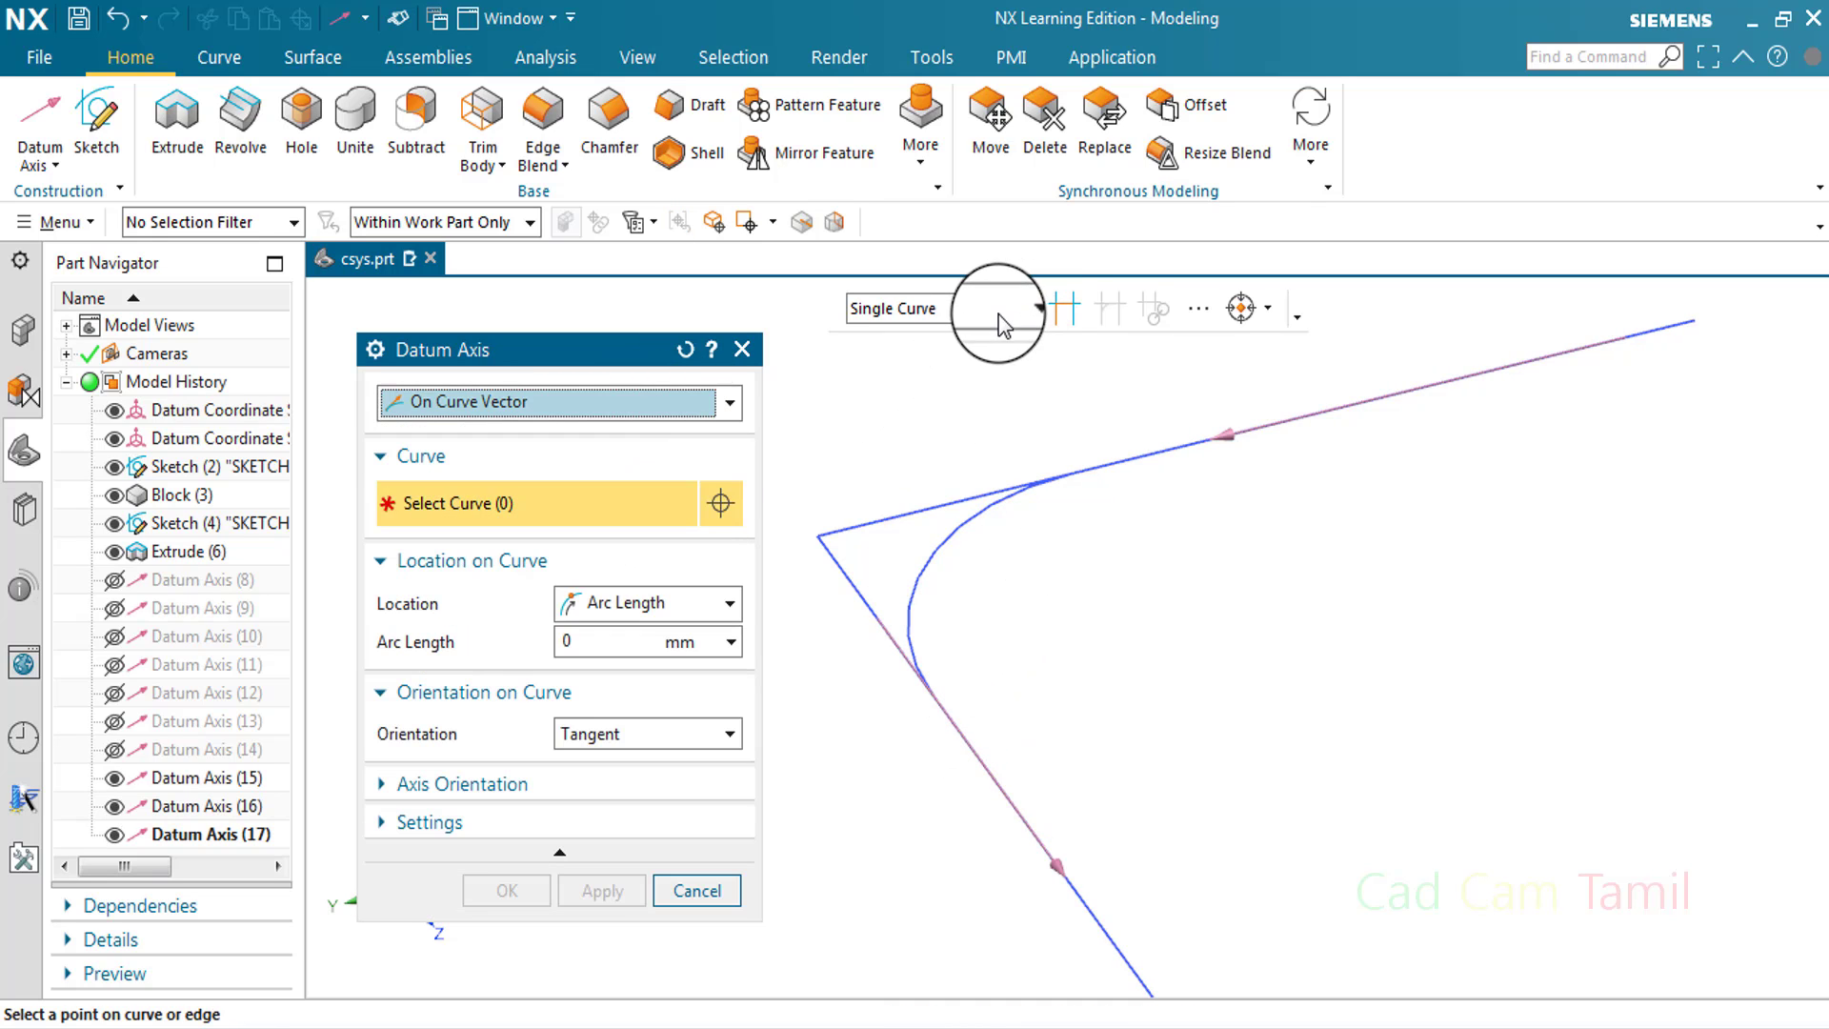
pyautogui.click(1000, 308)
pyautogui.click(996, 372)
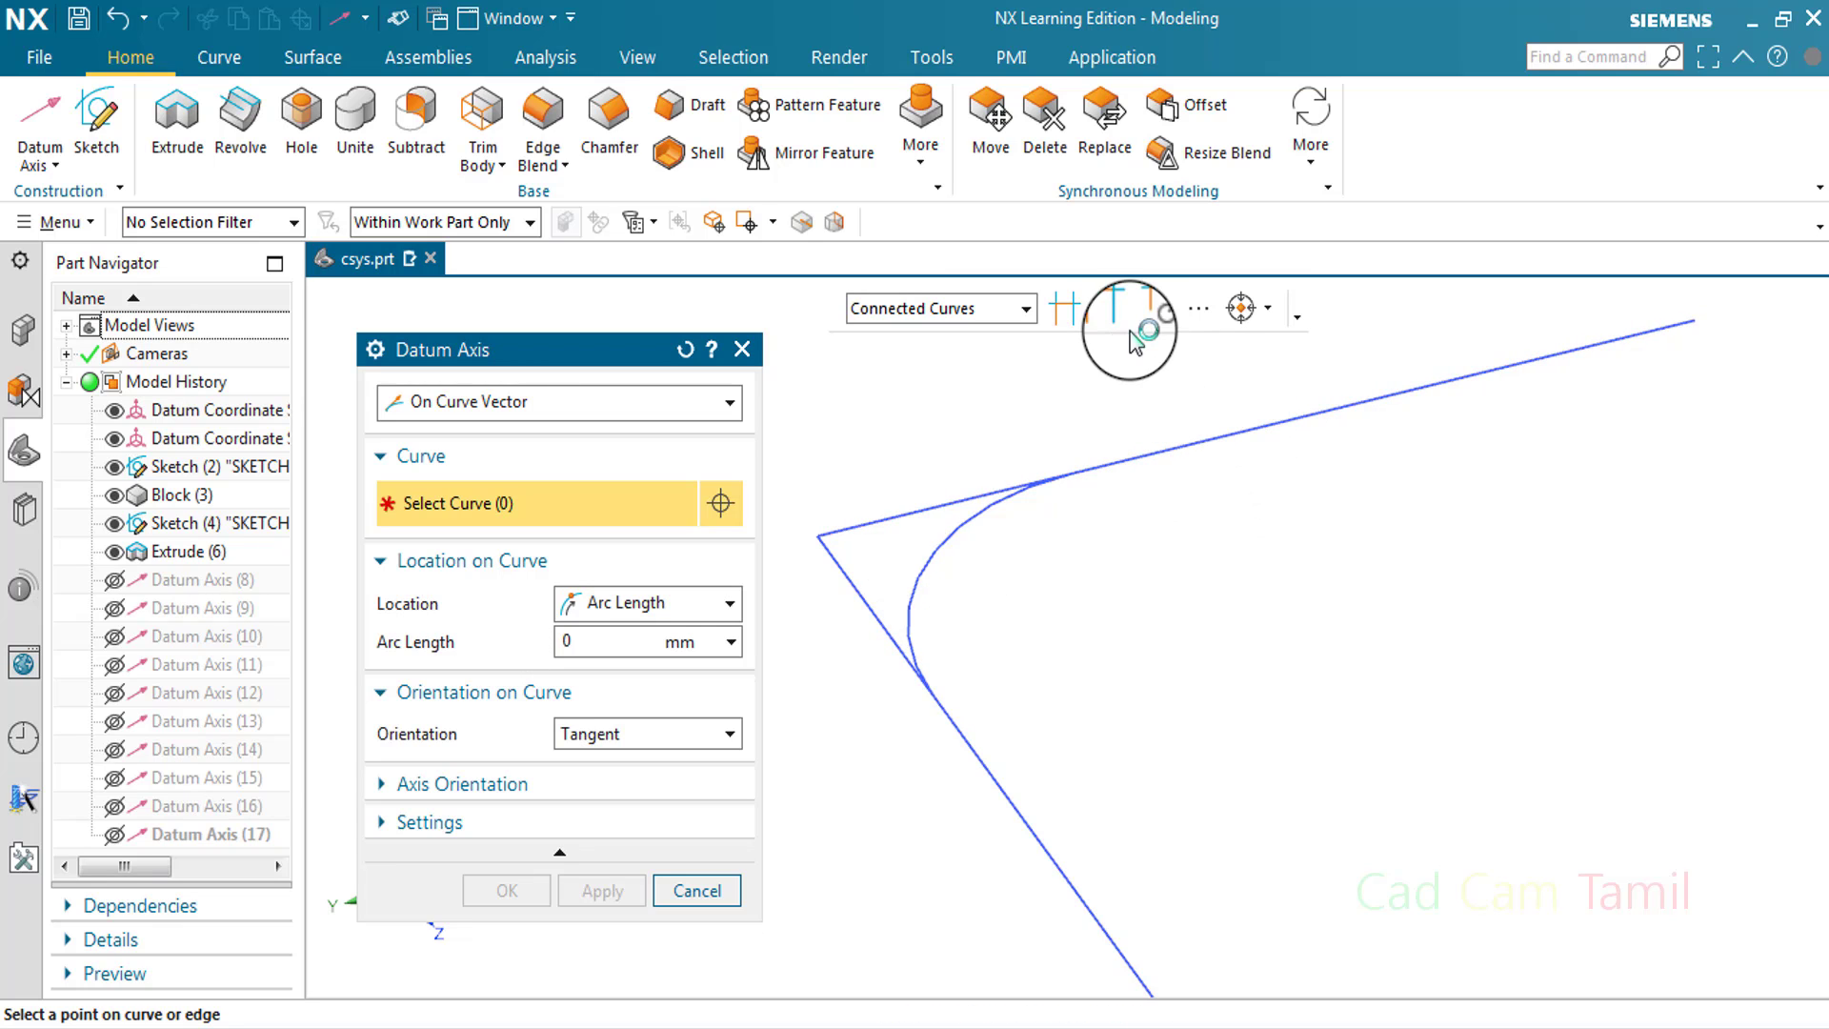
pyautogui.click(1110, 307)
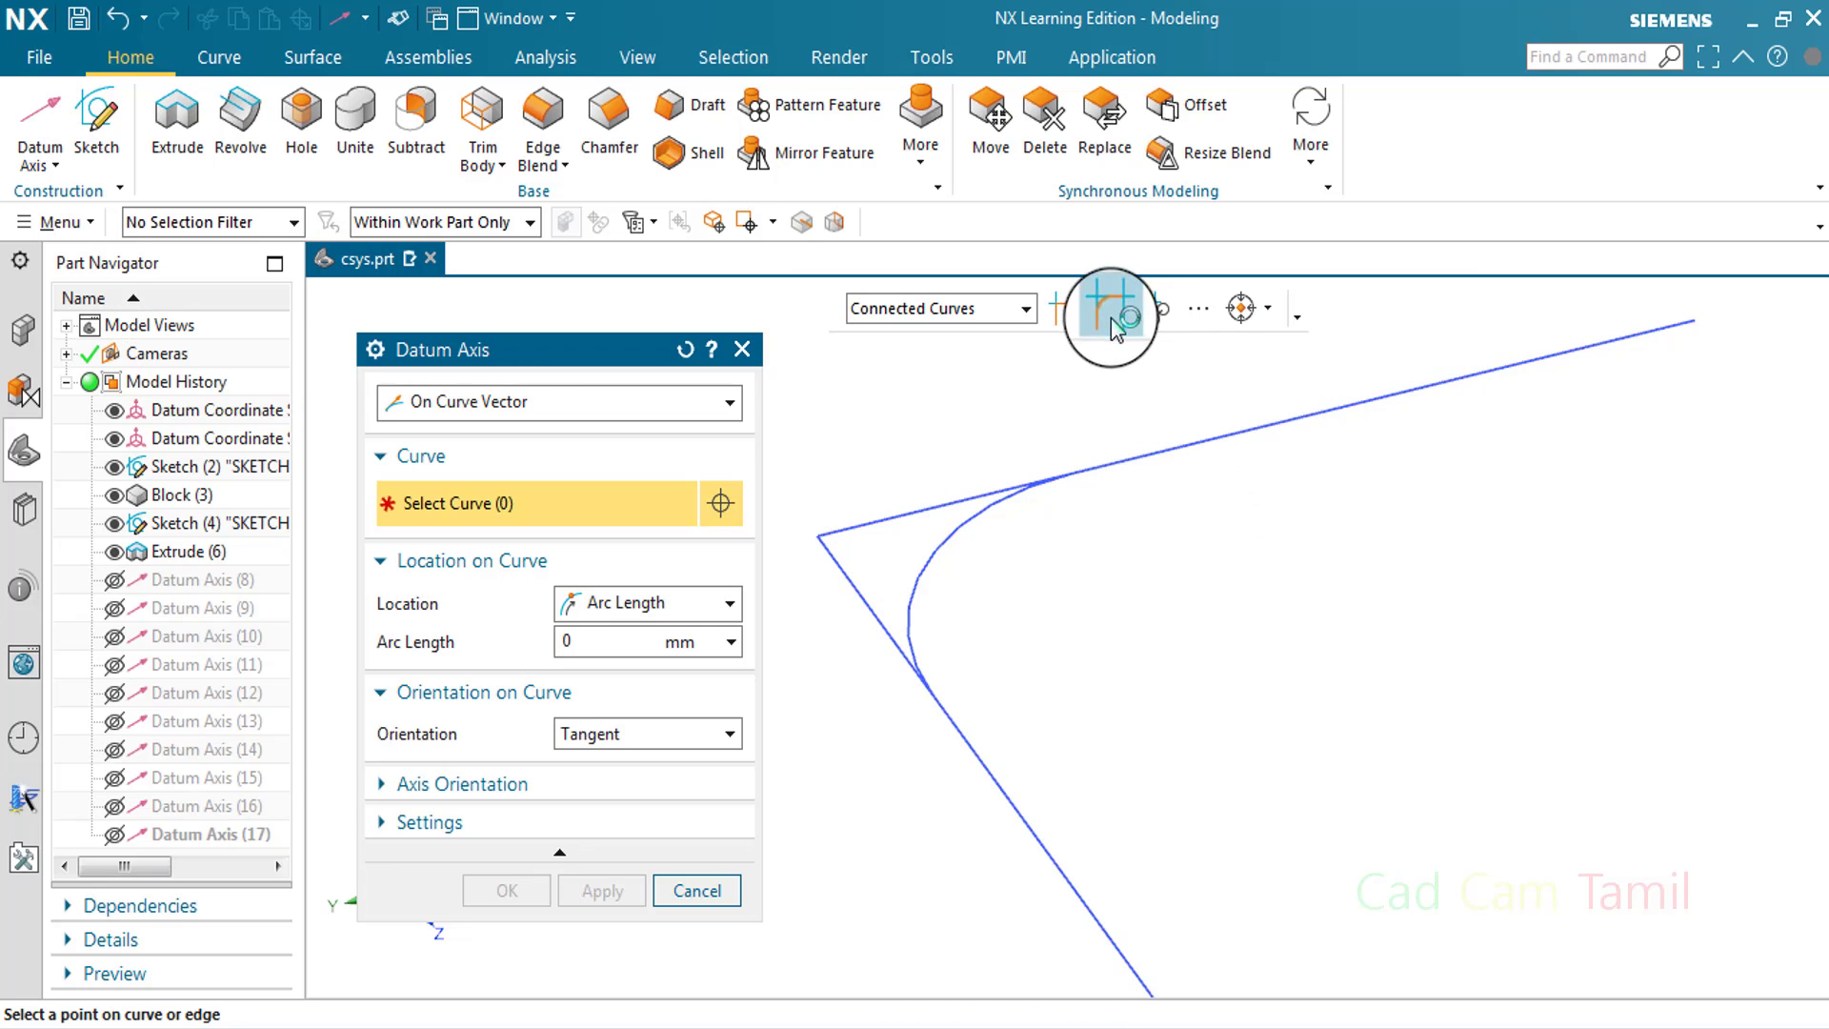
pyautogui.click(1217, 437)
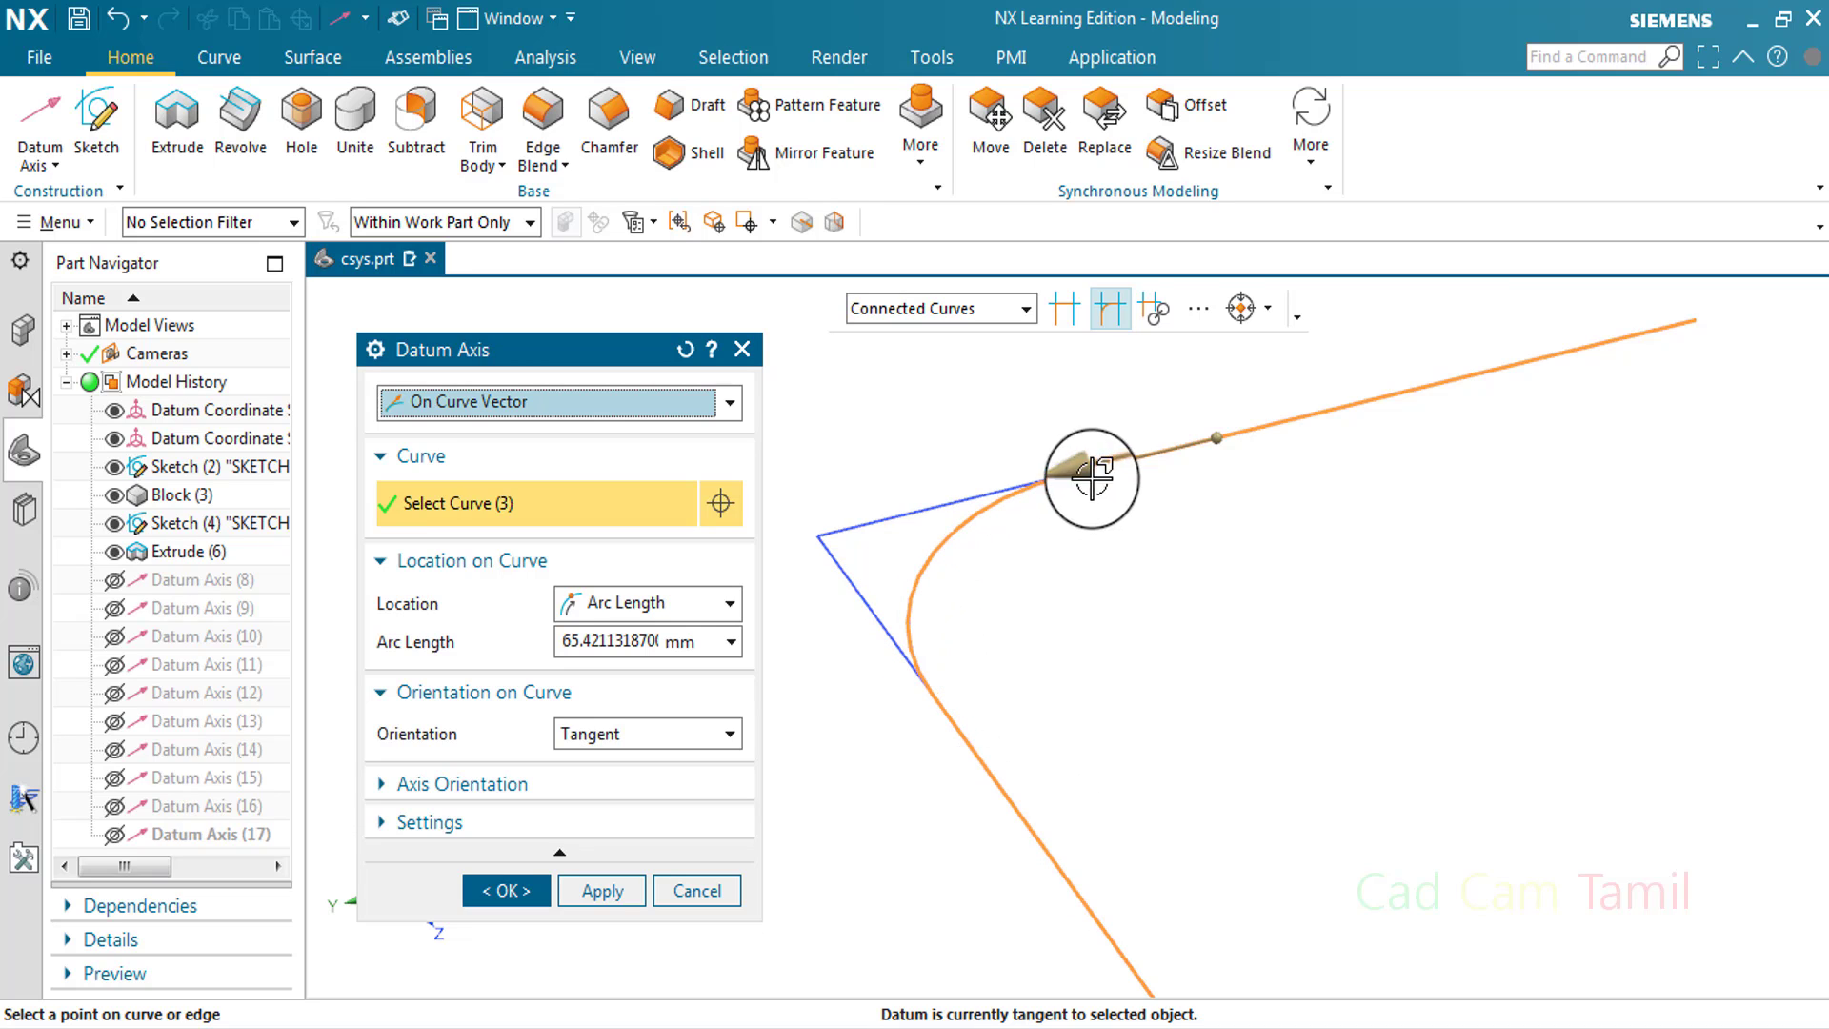
pyautogui.click(1122, 324)
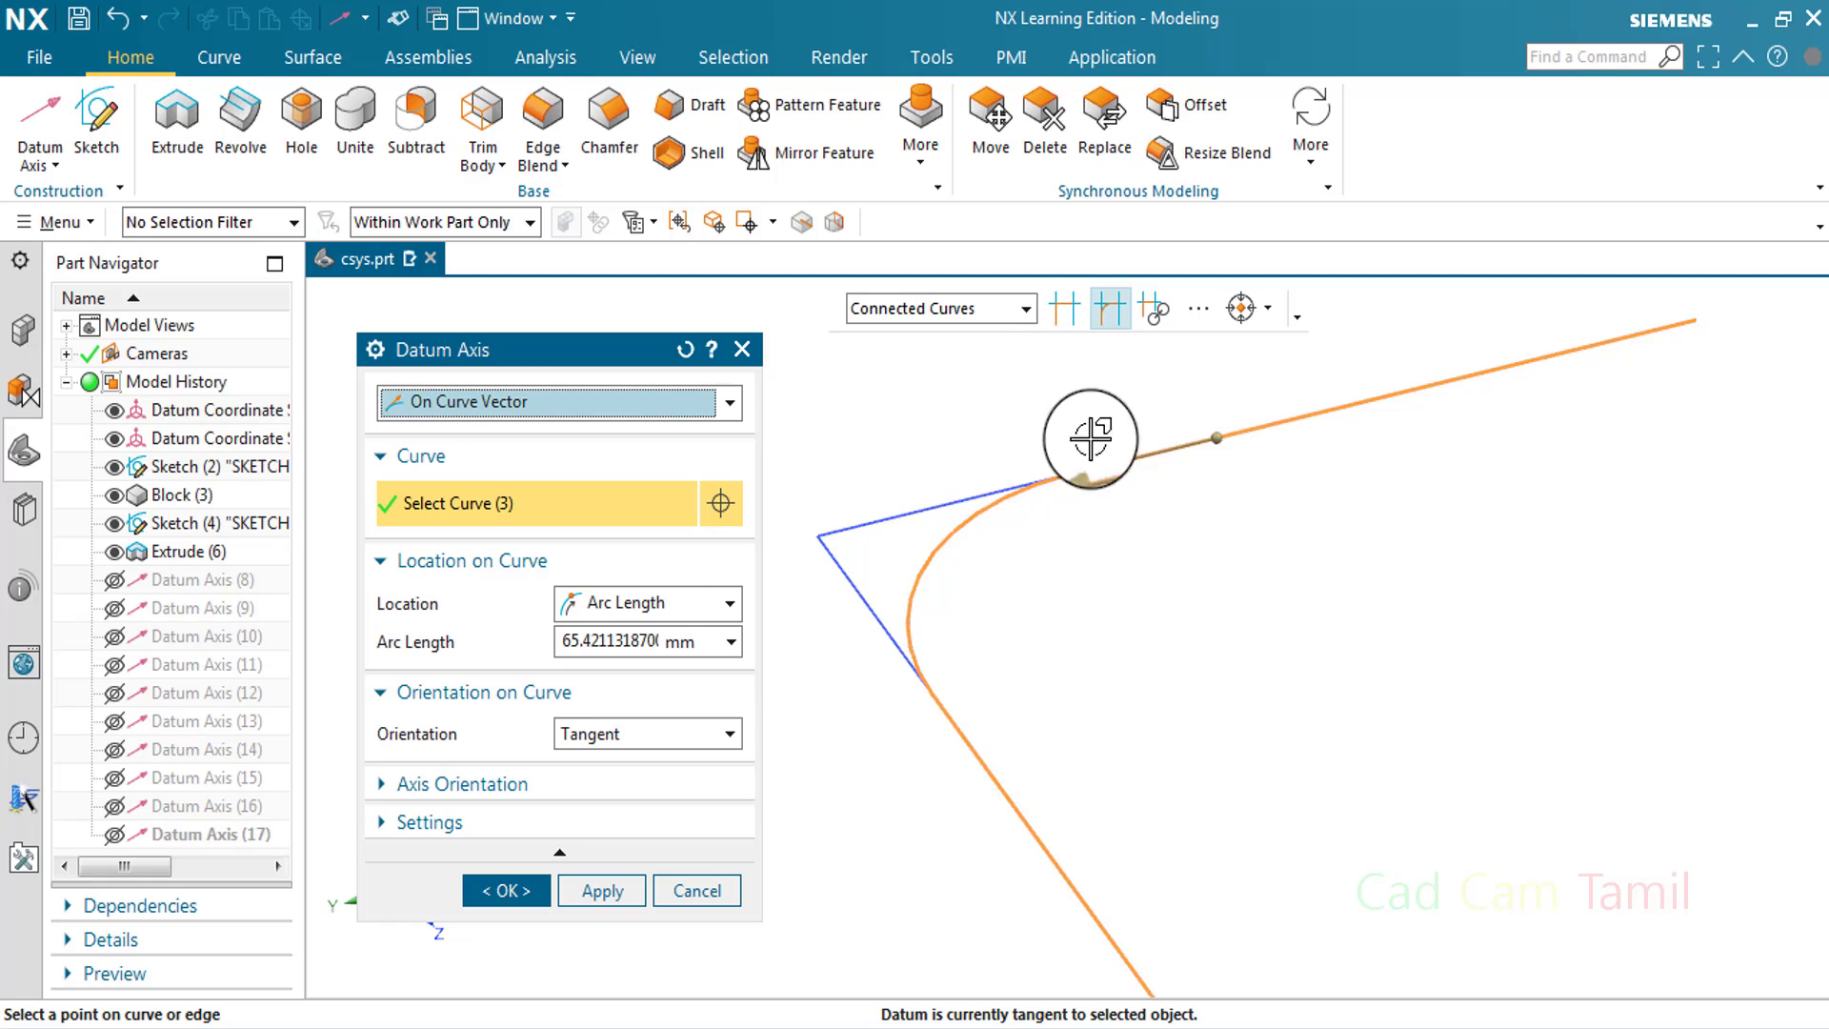
pyautogui.click(600, 890)
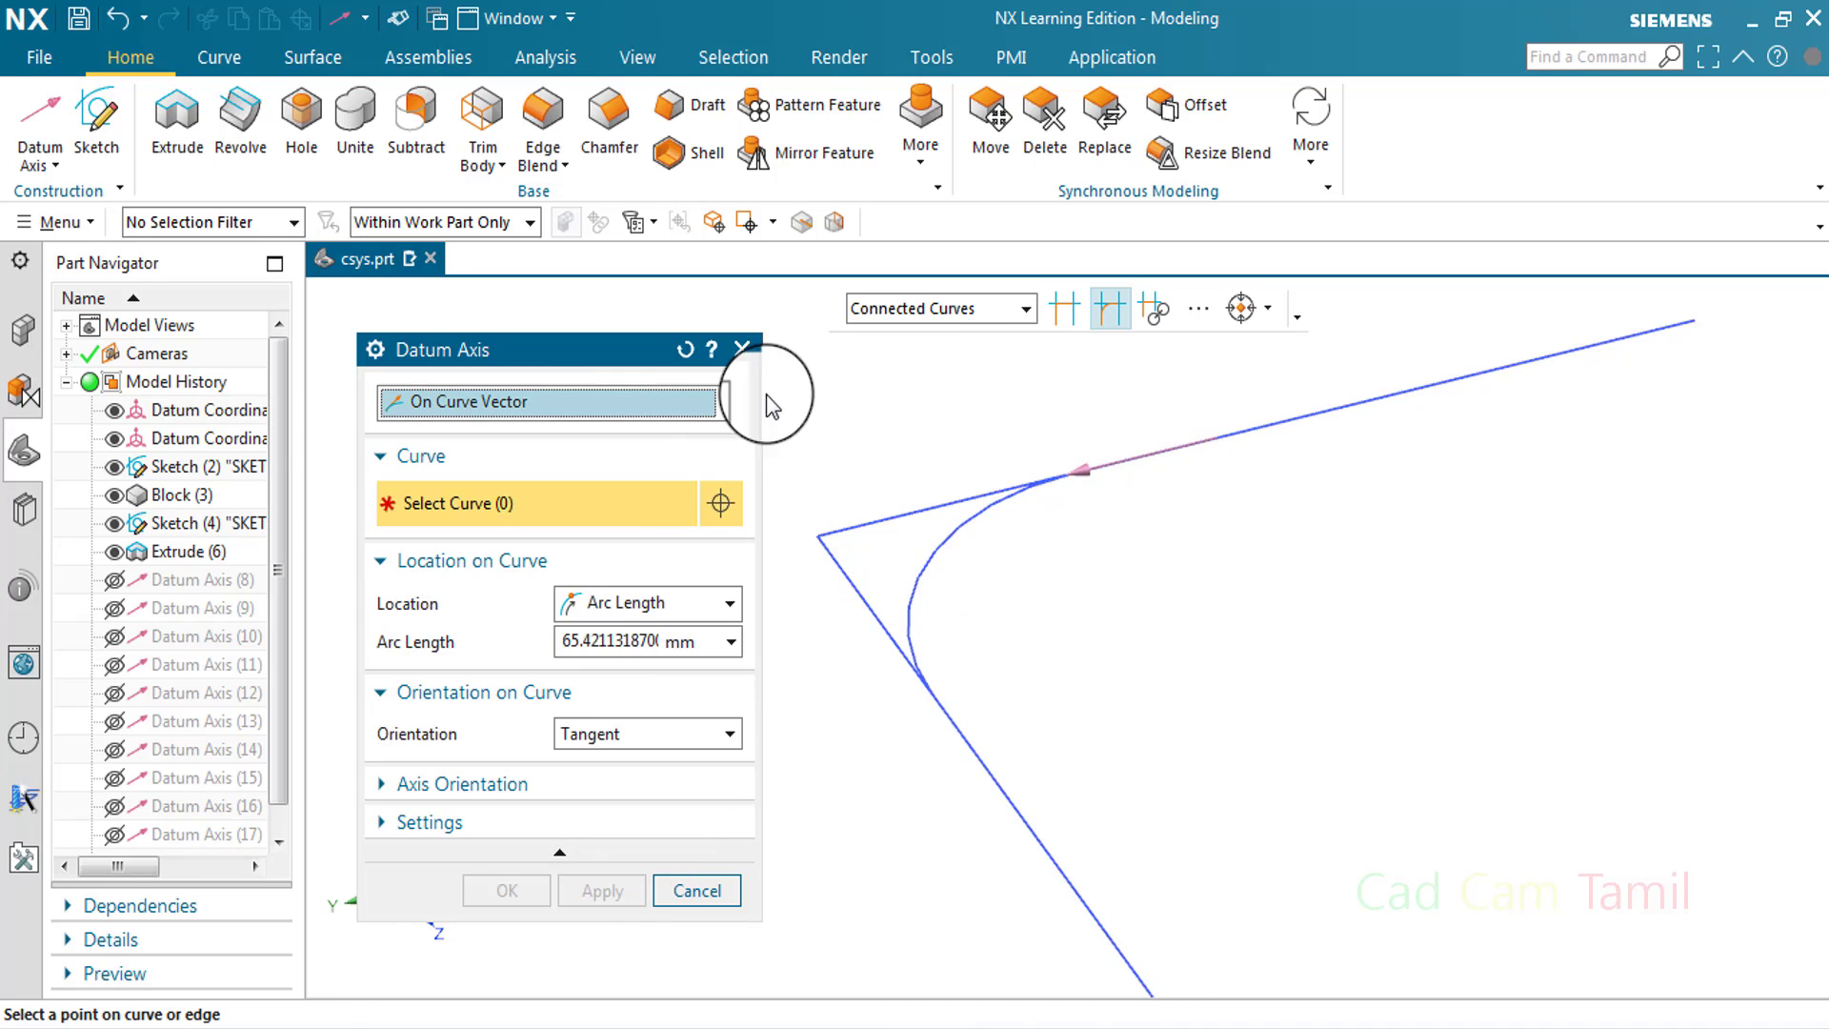
# Switch the curve rule through Tangent Curves, Feature Curves and Face Edges, and return it to Feature Curves
pyautogui.click(1001, 310)
pyautogui.click(996, 407)
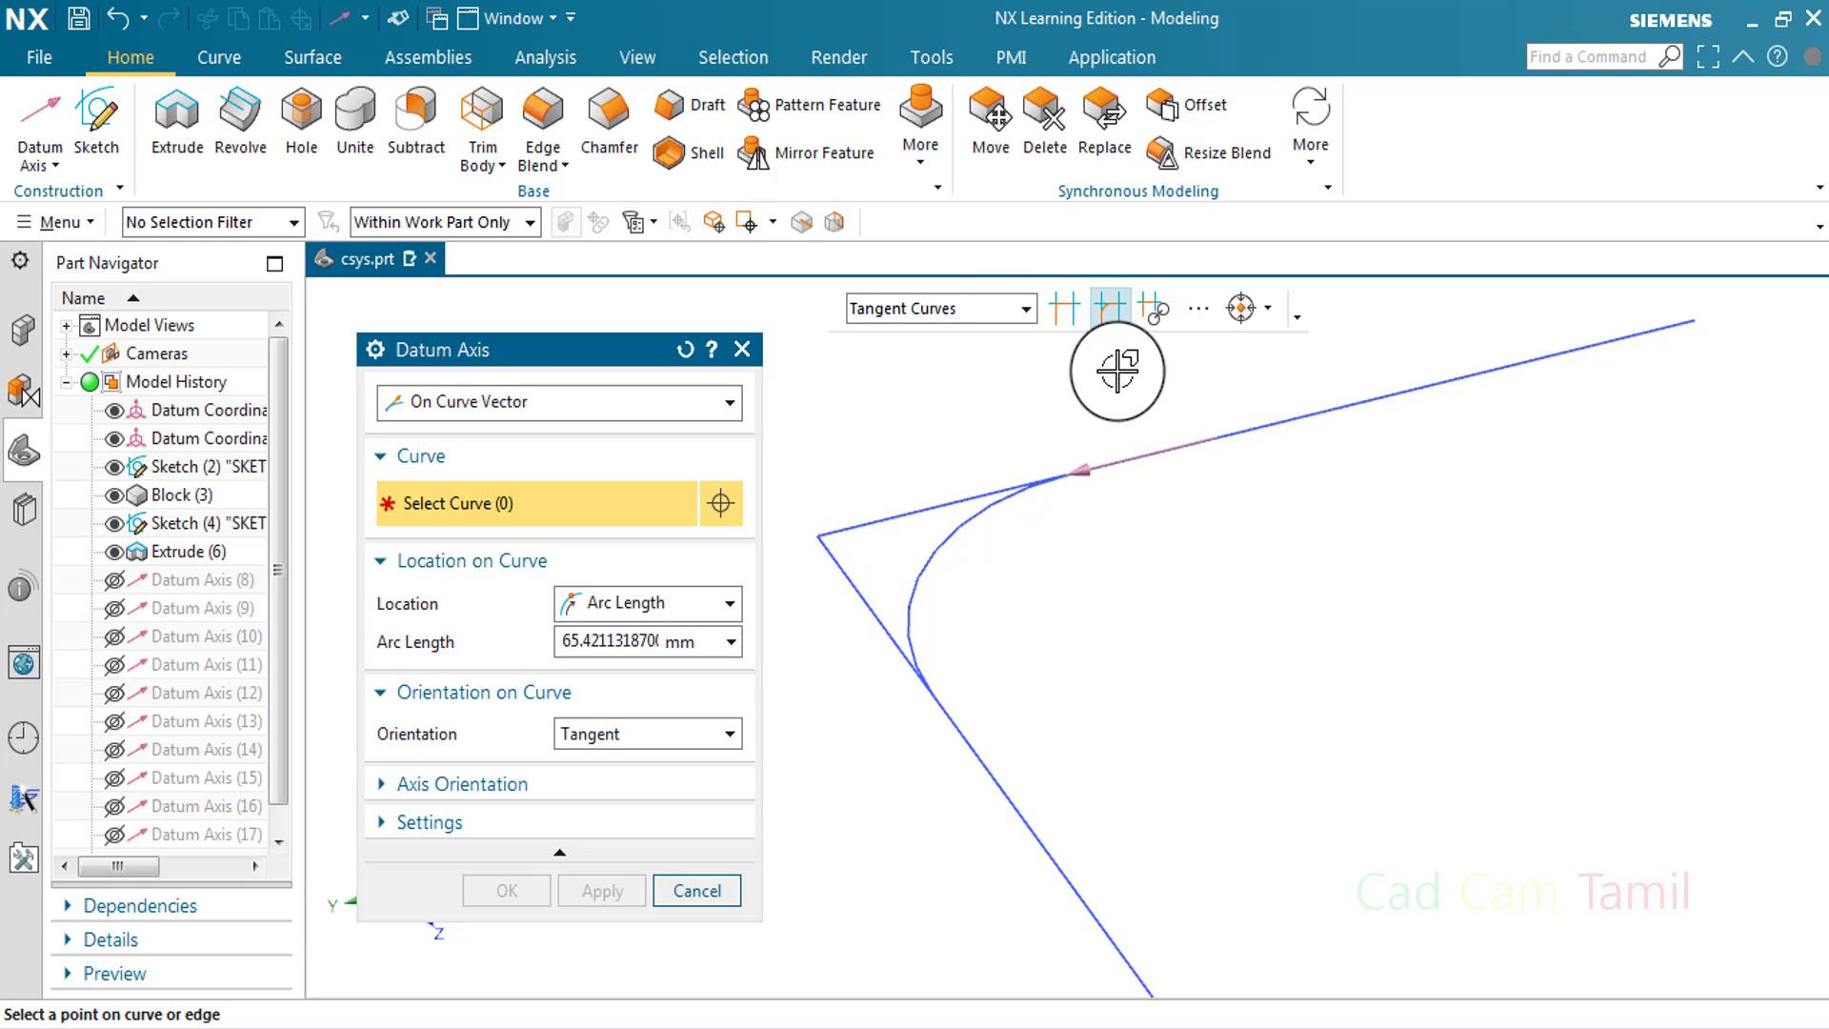
pyautogui.click(920, 309)
pyautogui.click(953, 435)
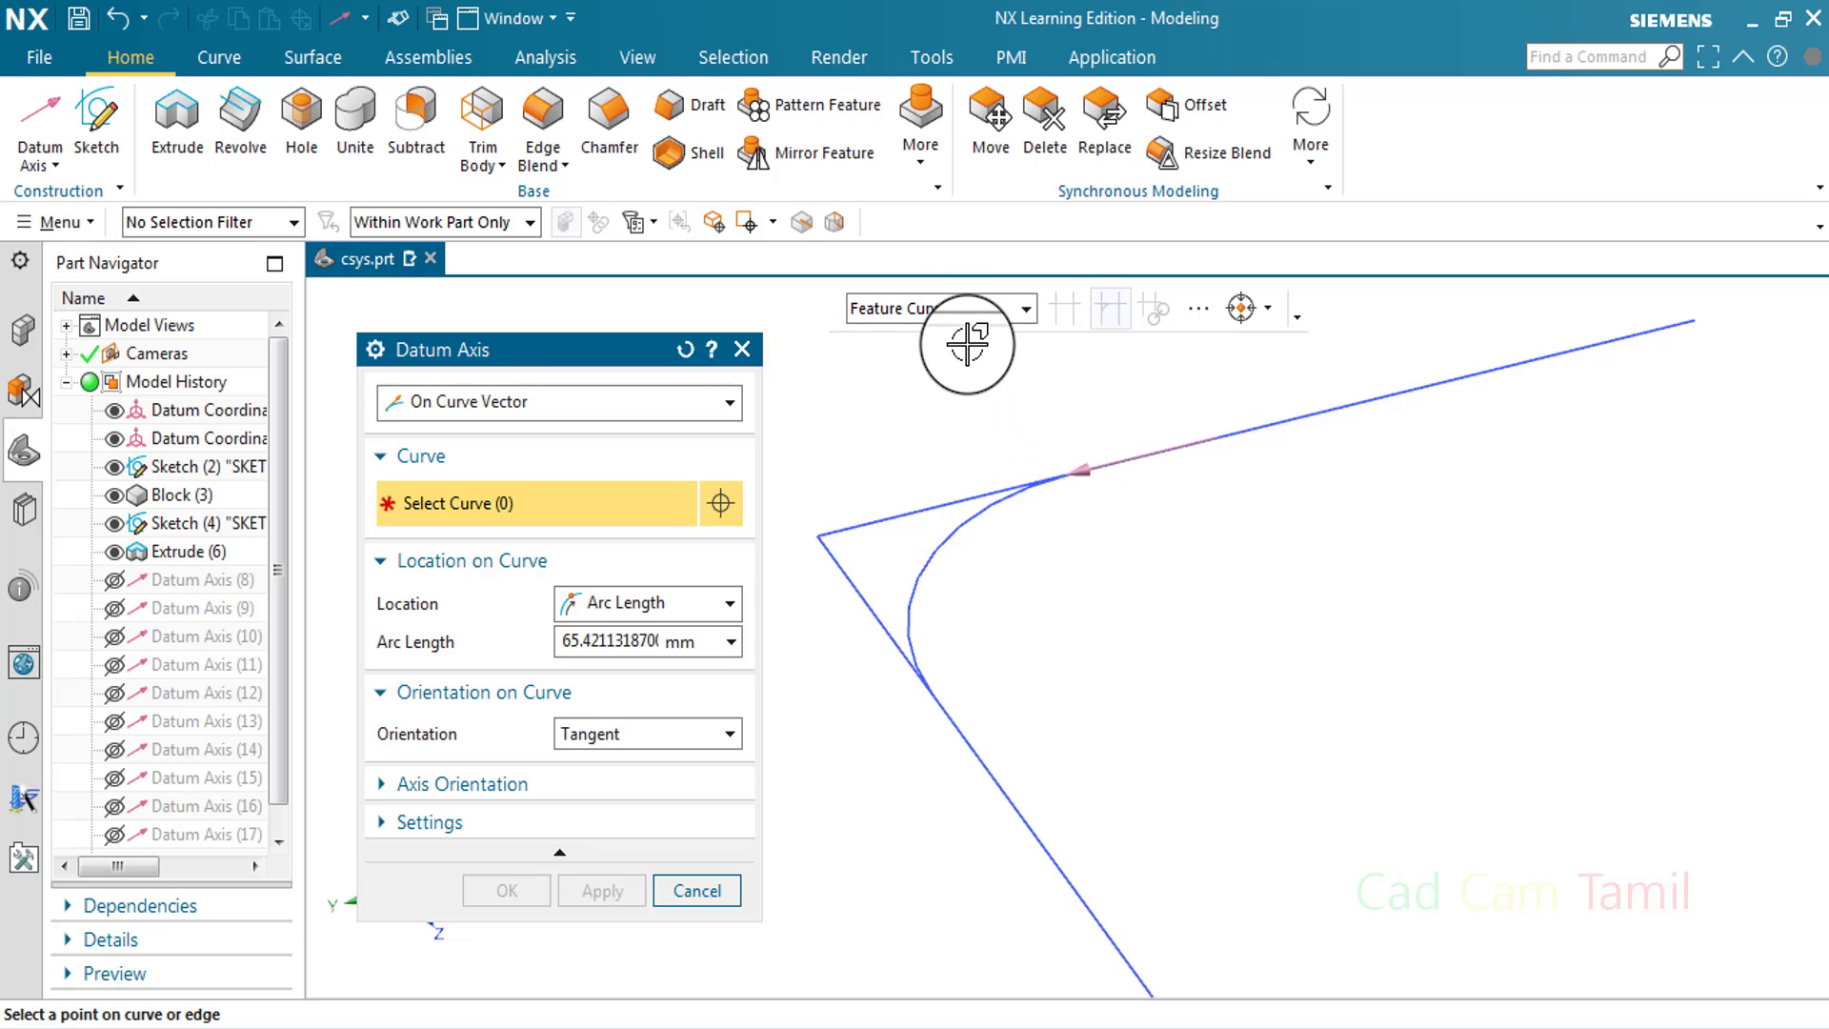
pyautogui.click(966, 309)
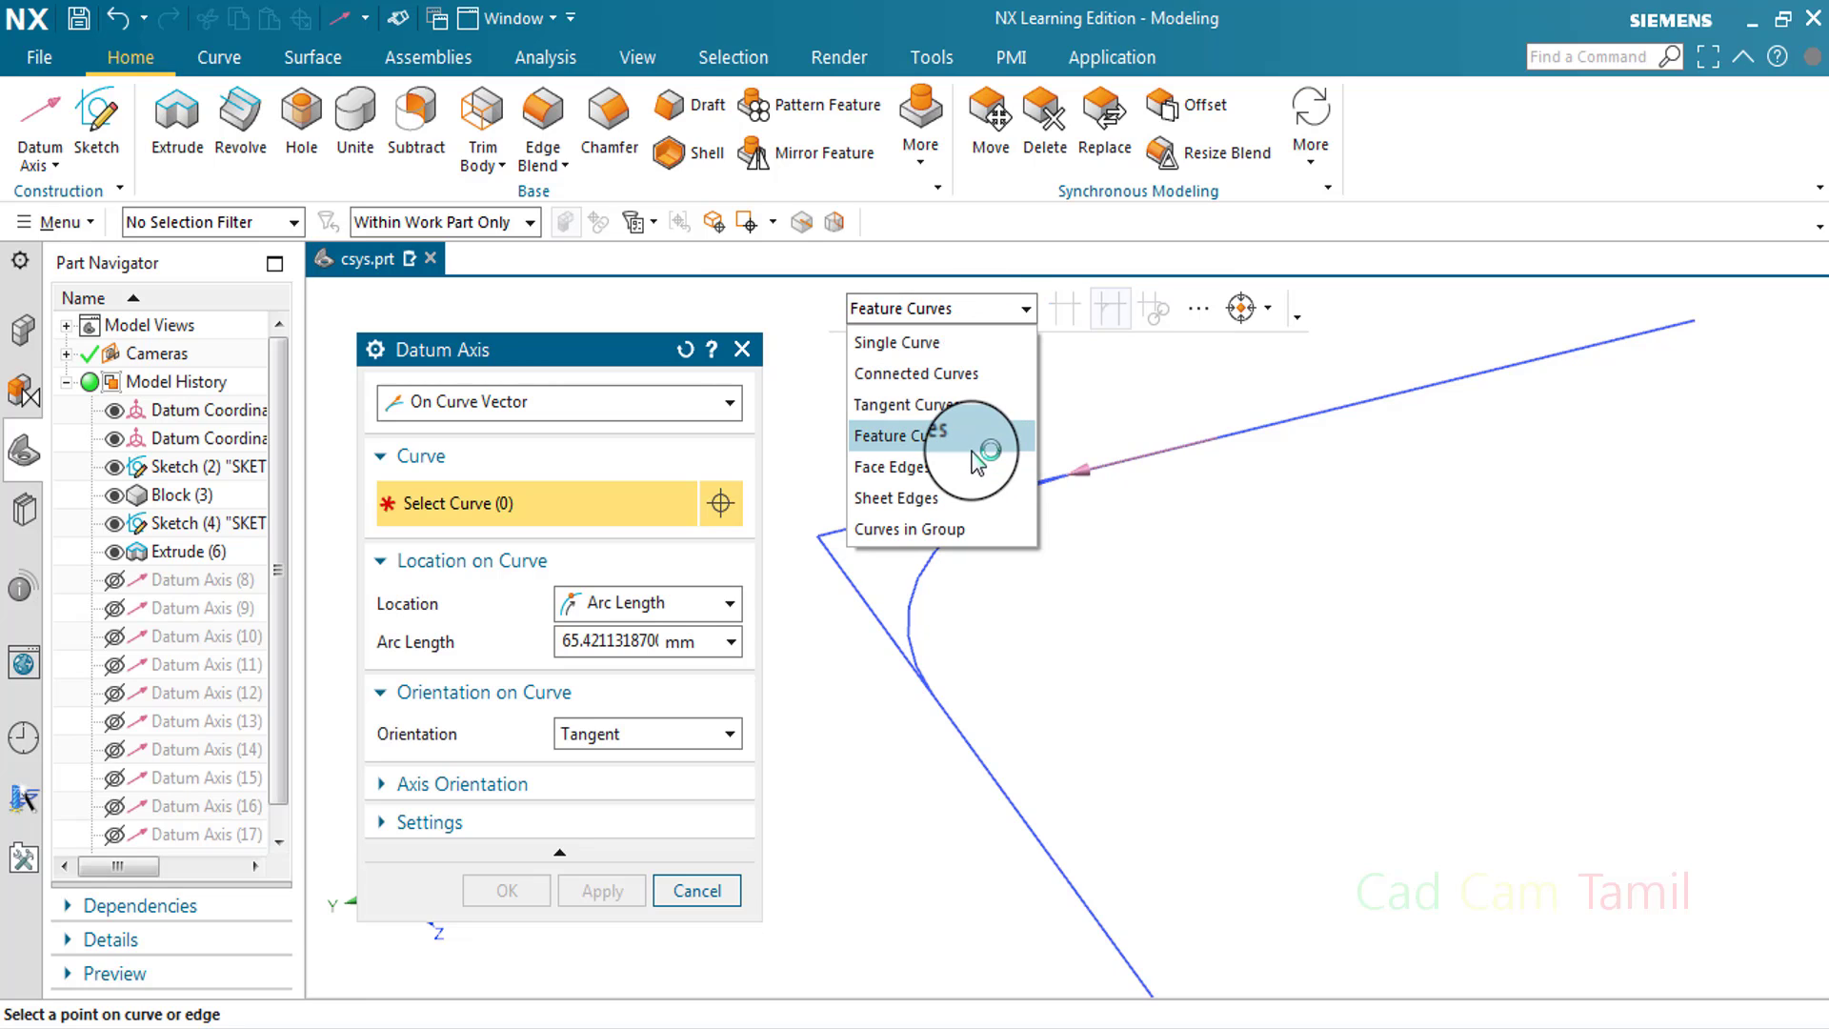
pyautogui.click(920, 467)
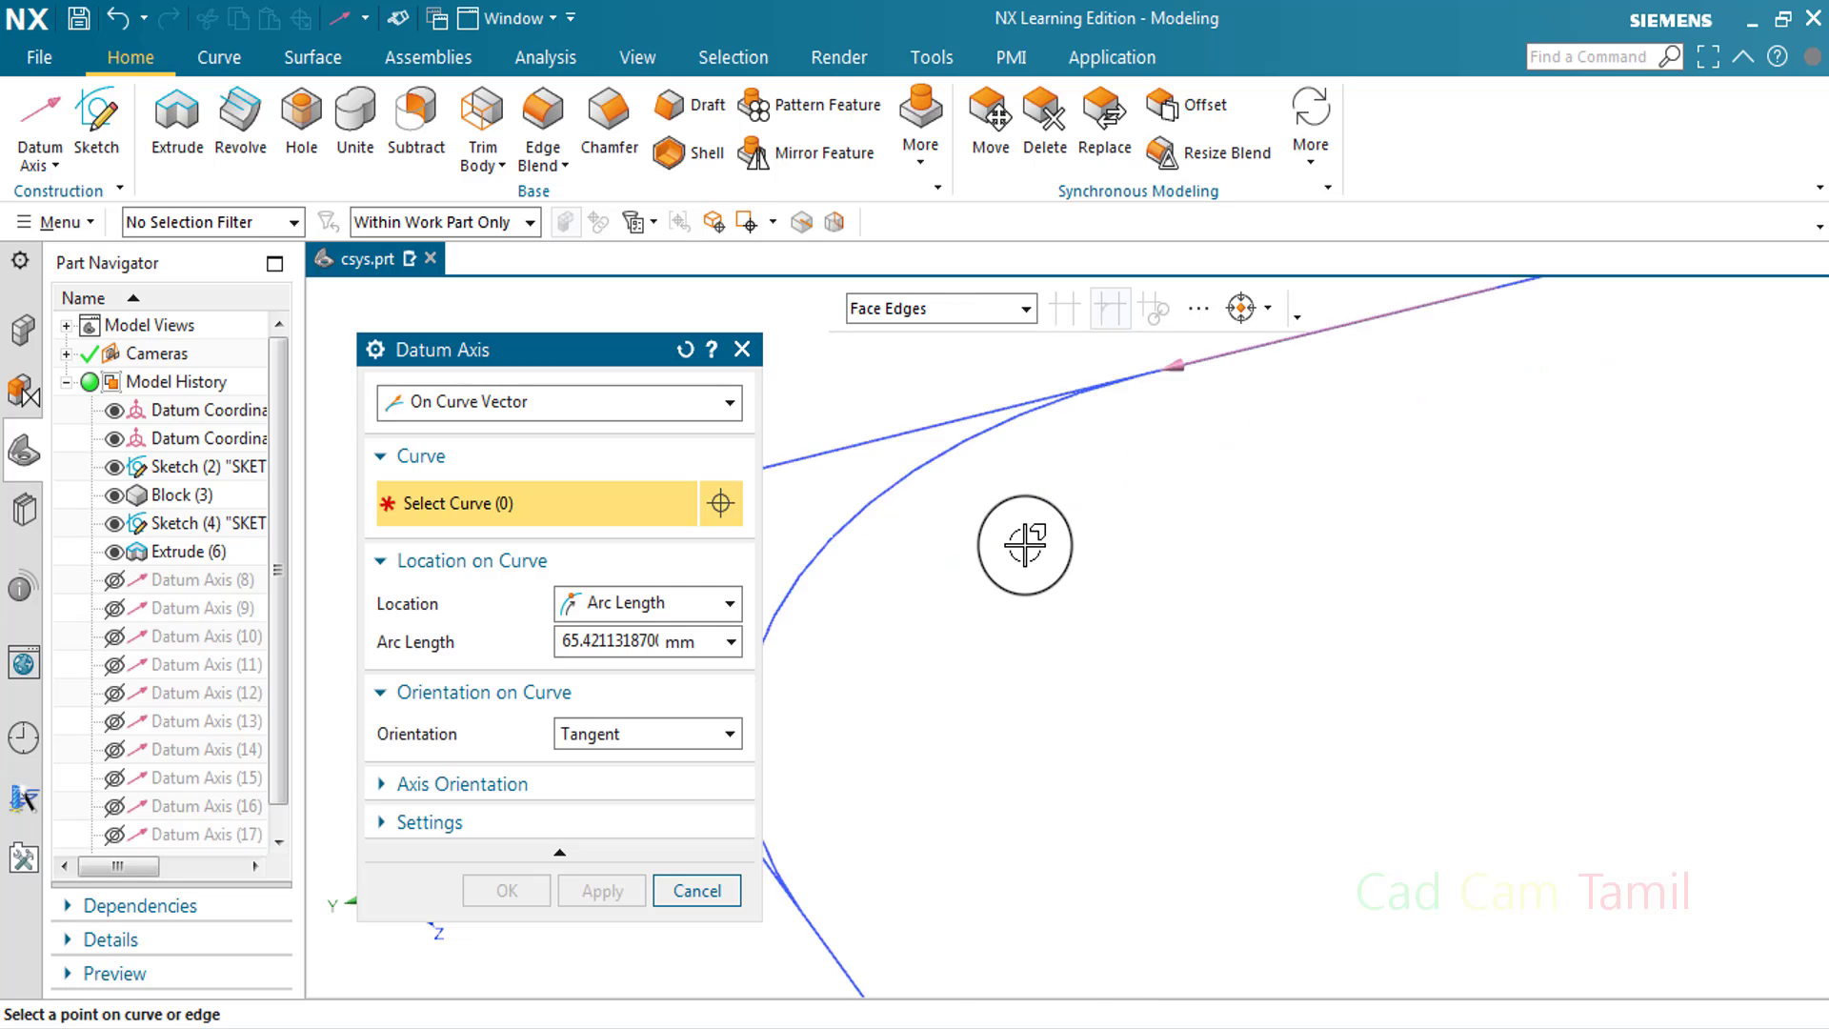
pyautogui.scroll(-5, 1029, 548)
pyautogui.scroll(3, 1216, 596)
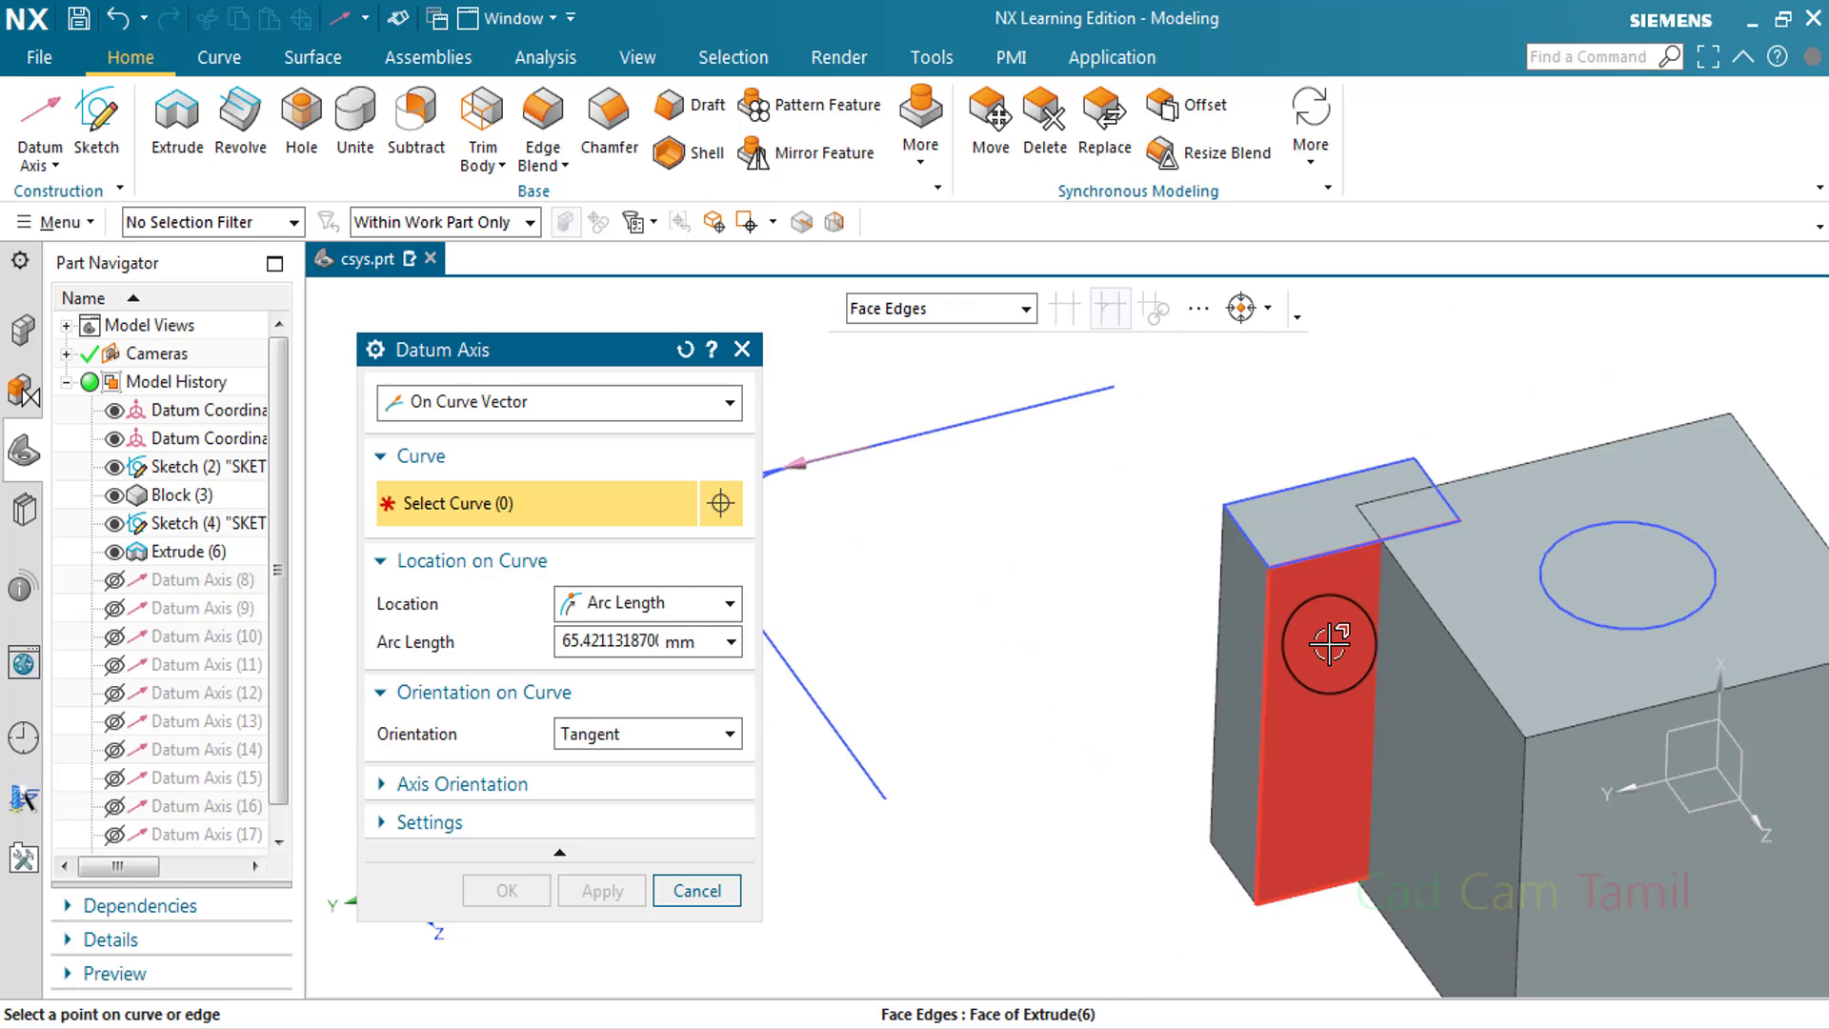
pyautogui.click(946, 329)
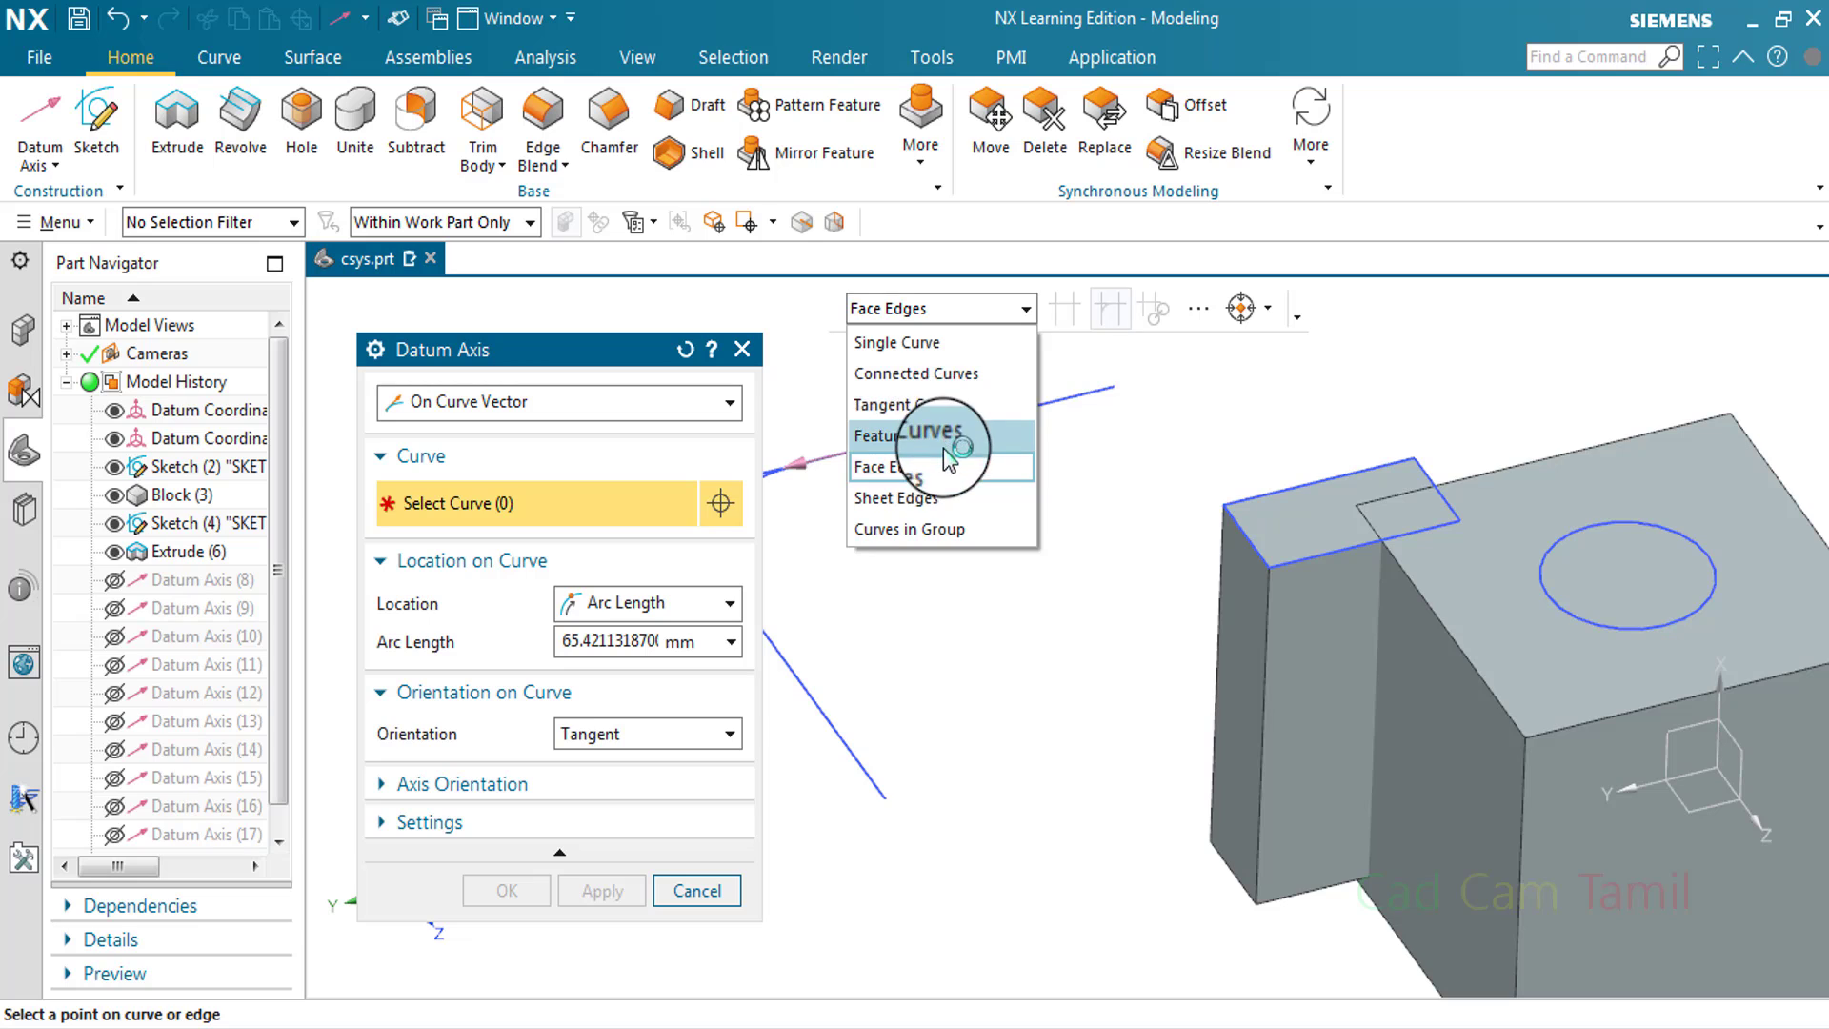
pyautogui.click(943, 437)
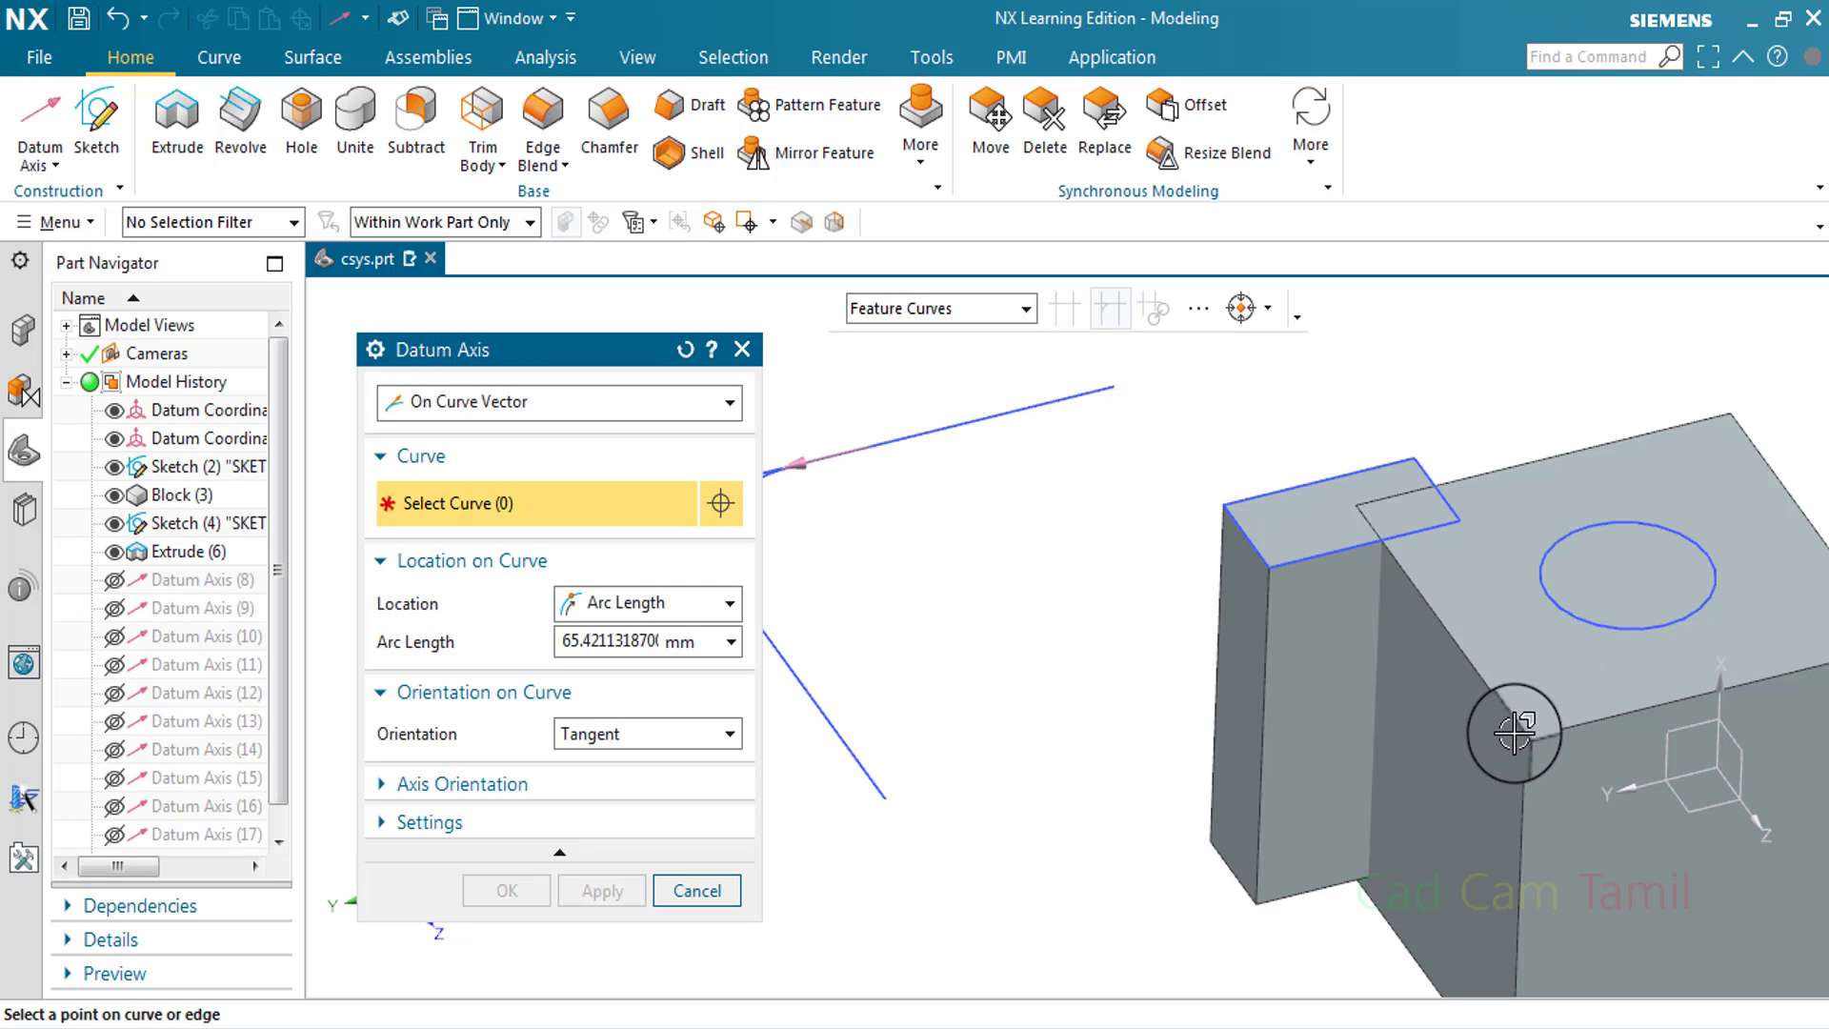
# Create a tangent axis at about 388.76 mm arc length along the edges of the block's two adjacent side faces, using the Face Edges rule
pyautogui.click(941, 308)
pyautogui.click(920, 467)
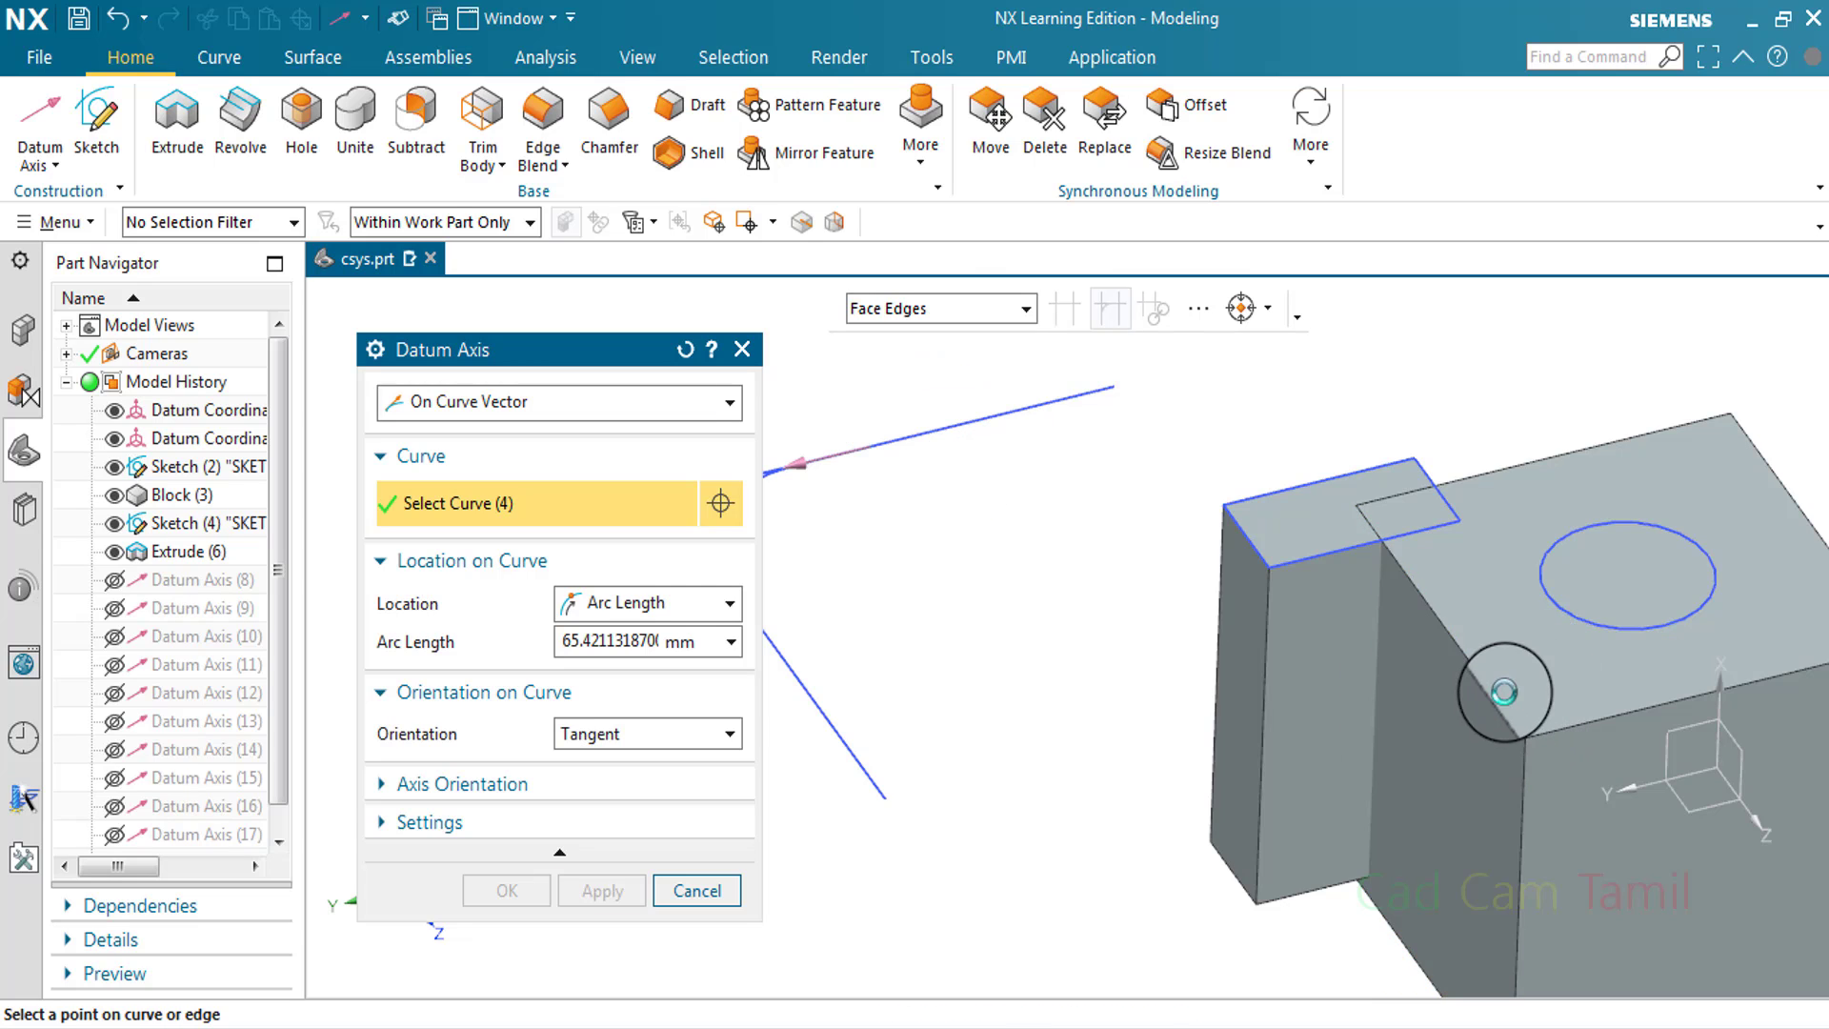
pyautogui.click(1472, 667)
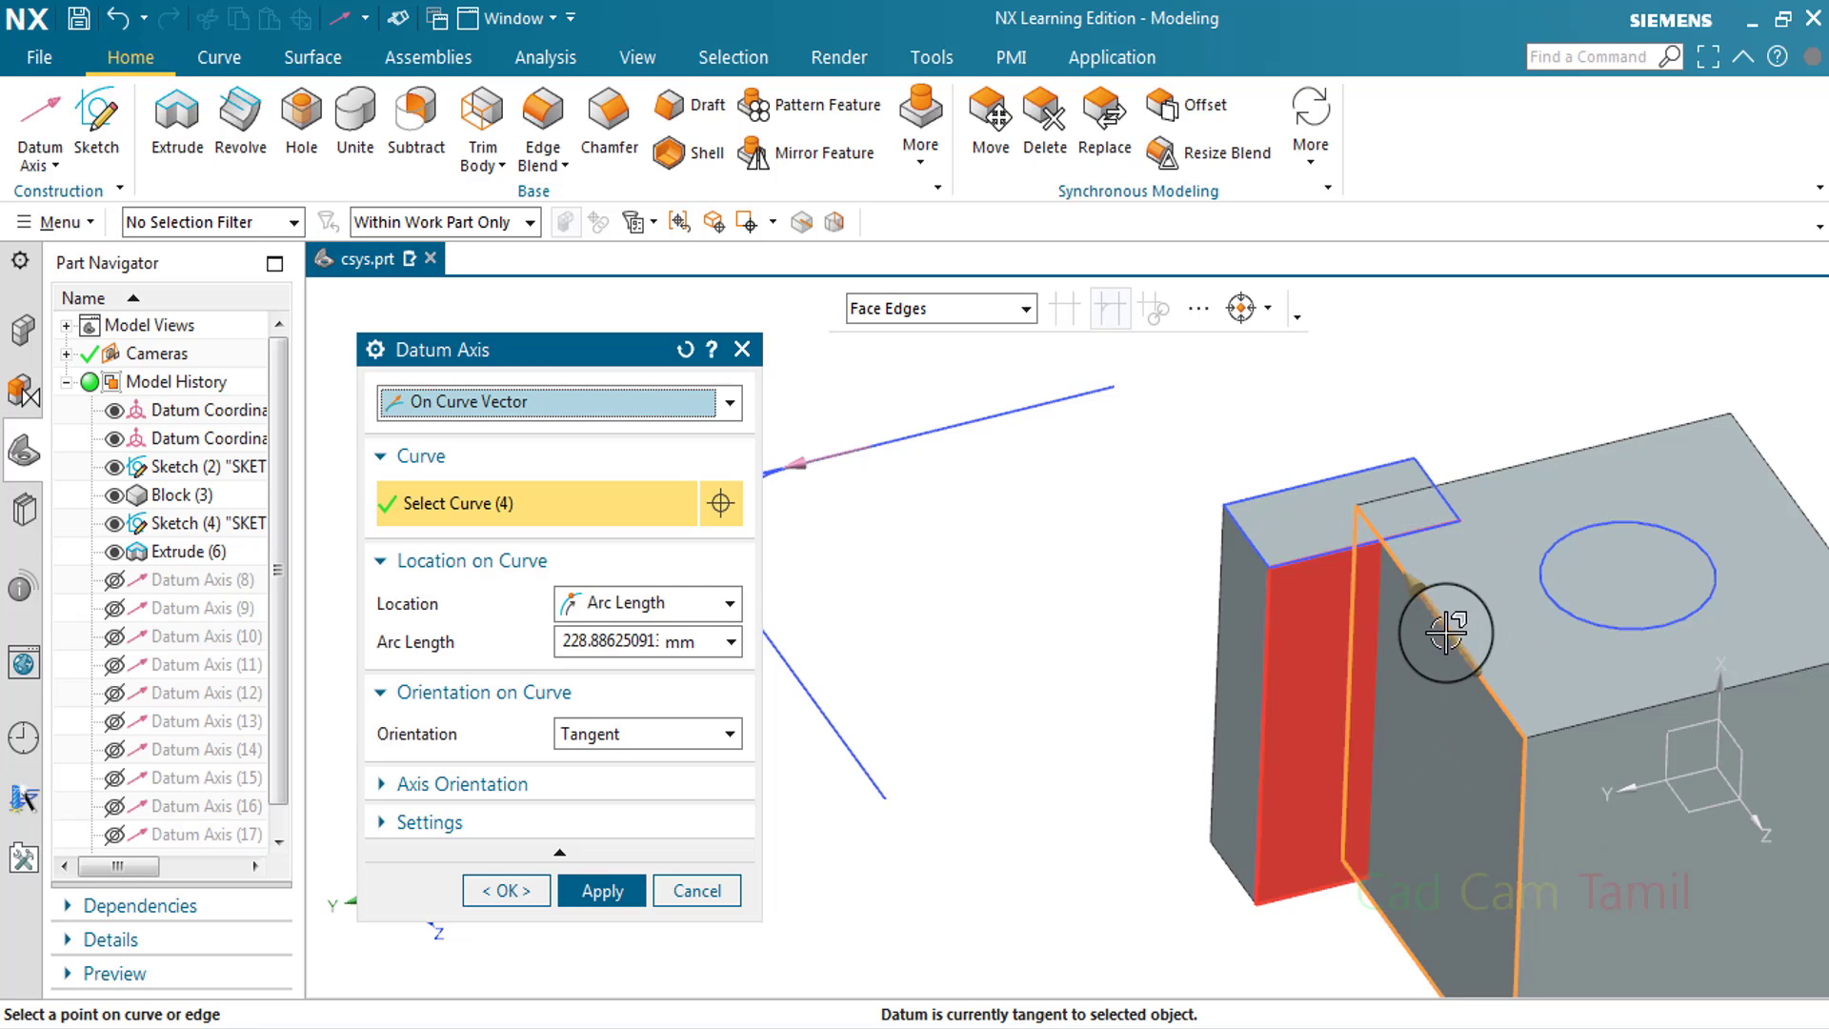
pyautogui.click(1549, 809)
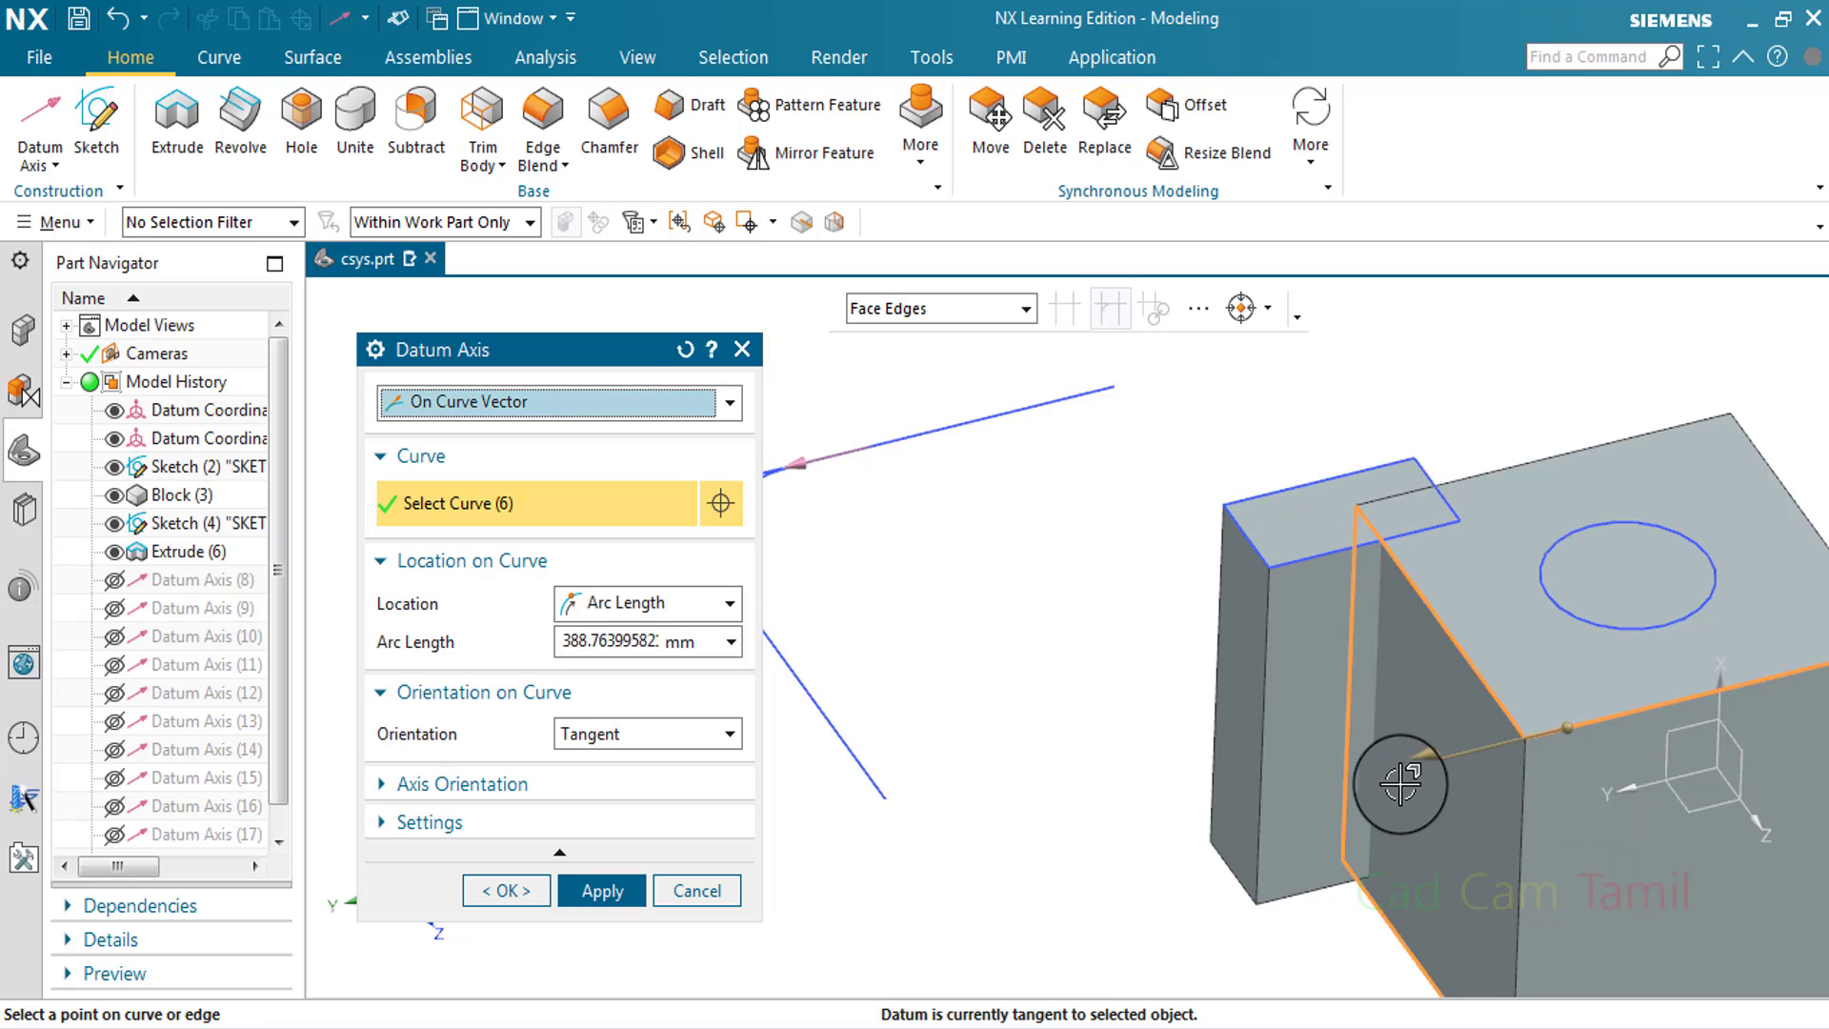
pyautogui.click(598, 890)
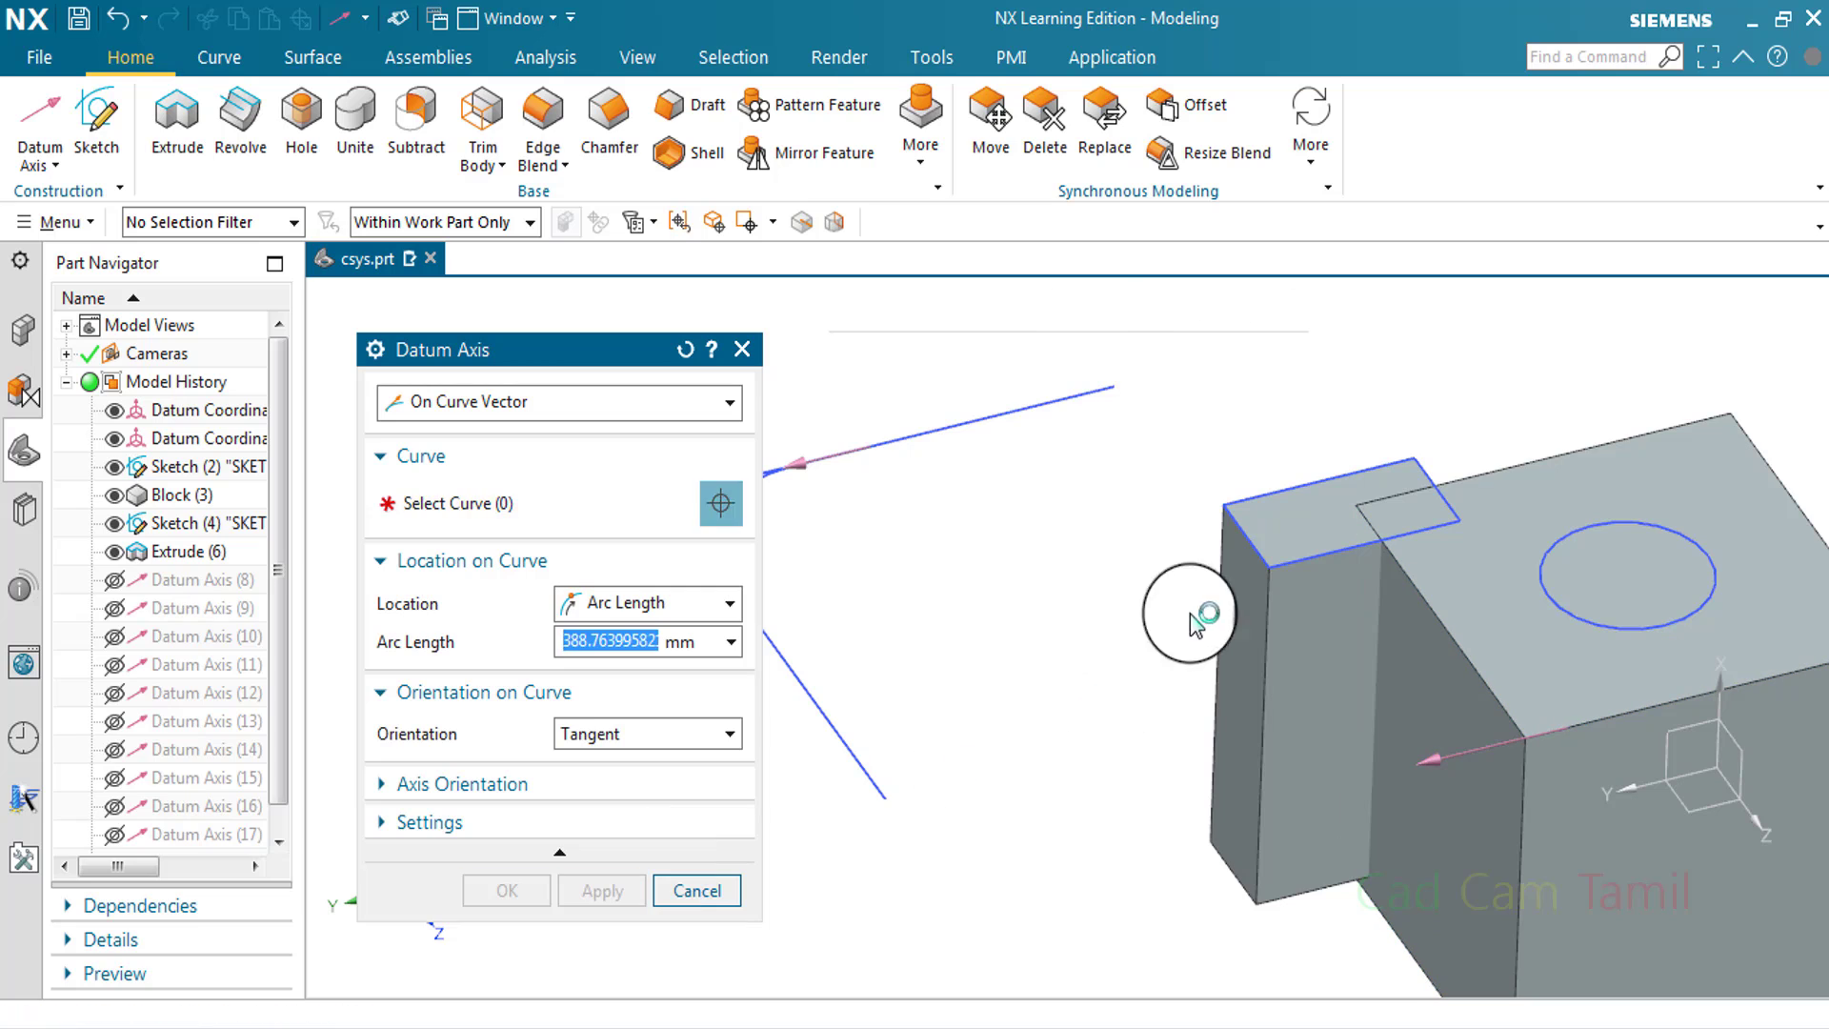
# Switch the curve rule to Sheet Edges and then to Curves in Group
pyautogui.click(942, 308)
pyautogui.click(956, 503)
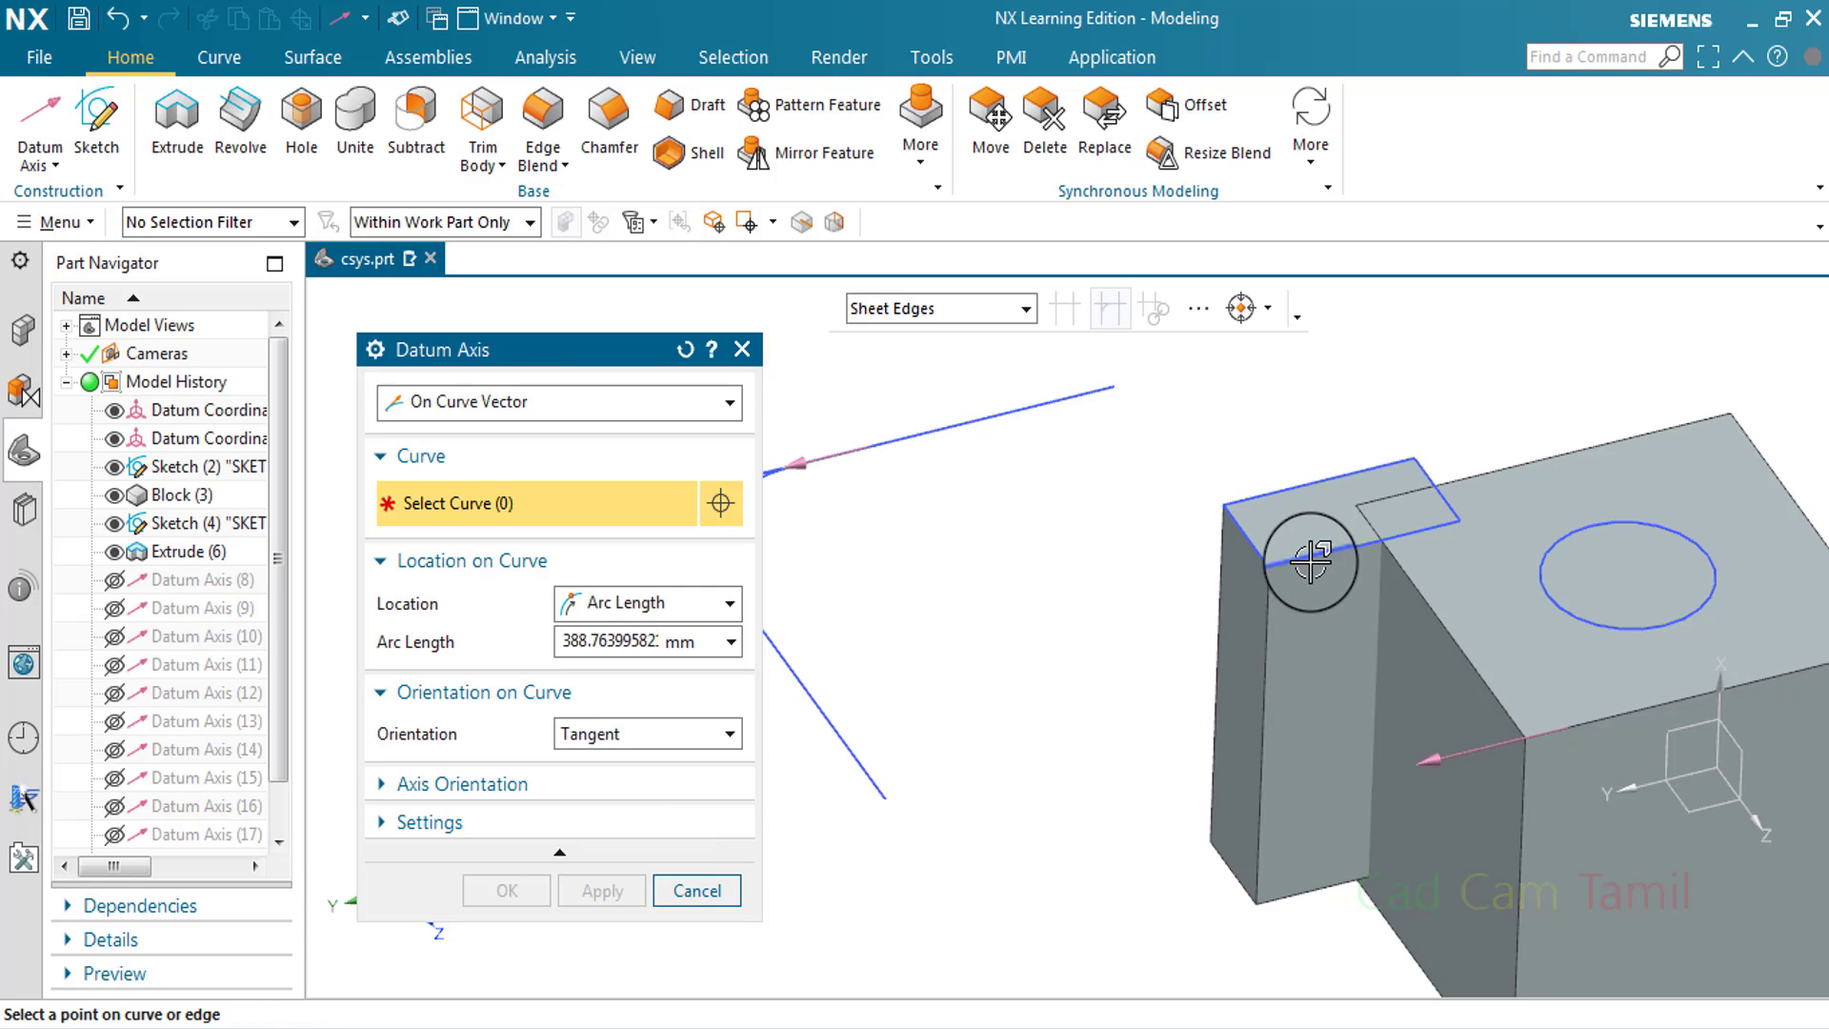
pyautogui.scroll(-3, 996, 649)
pyautogui.click(941, 308)
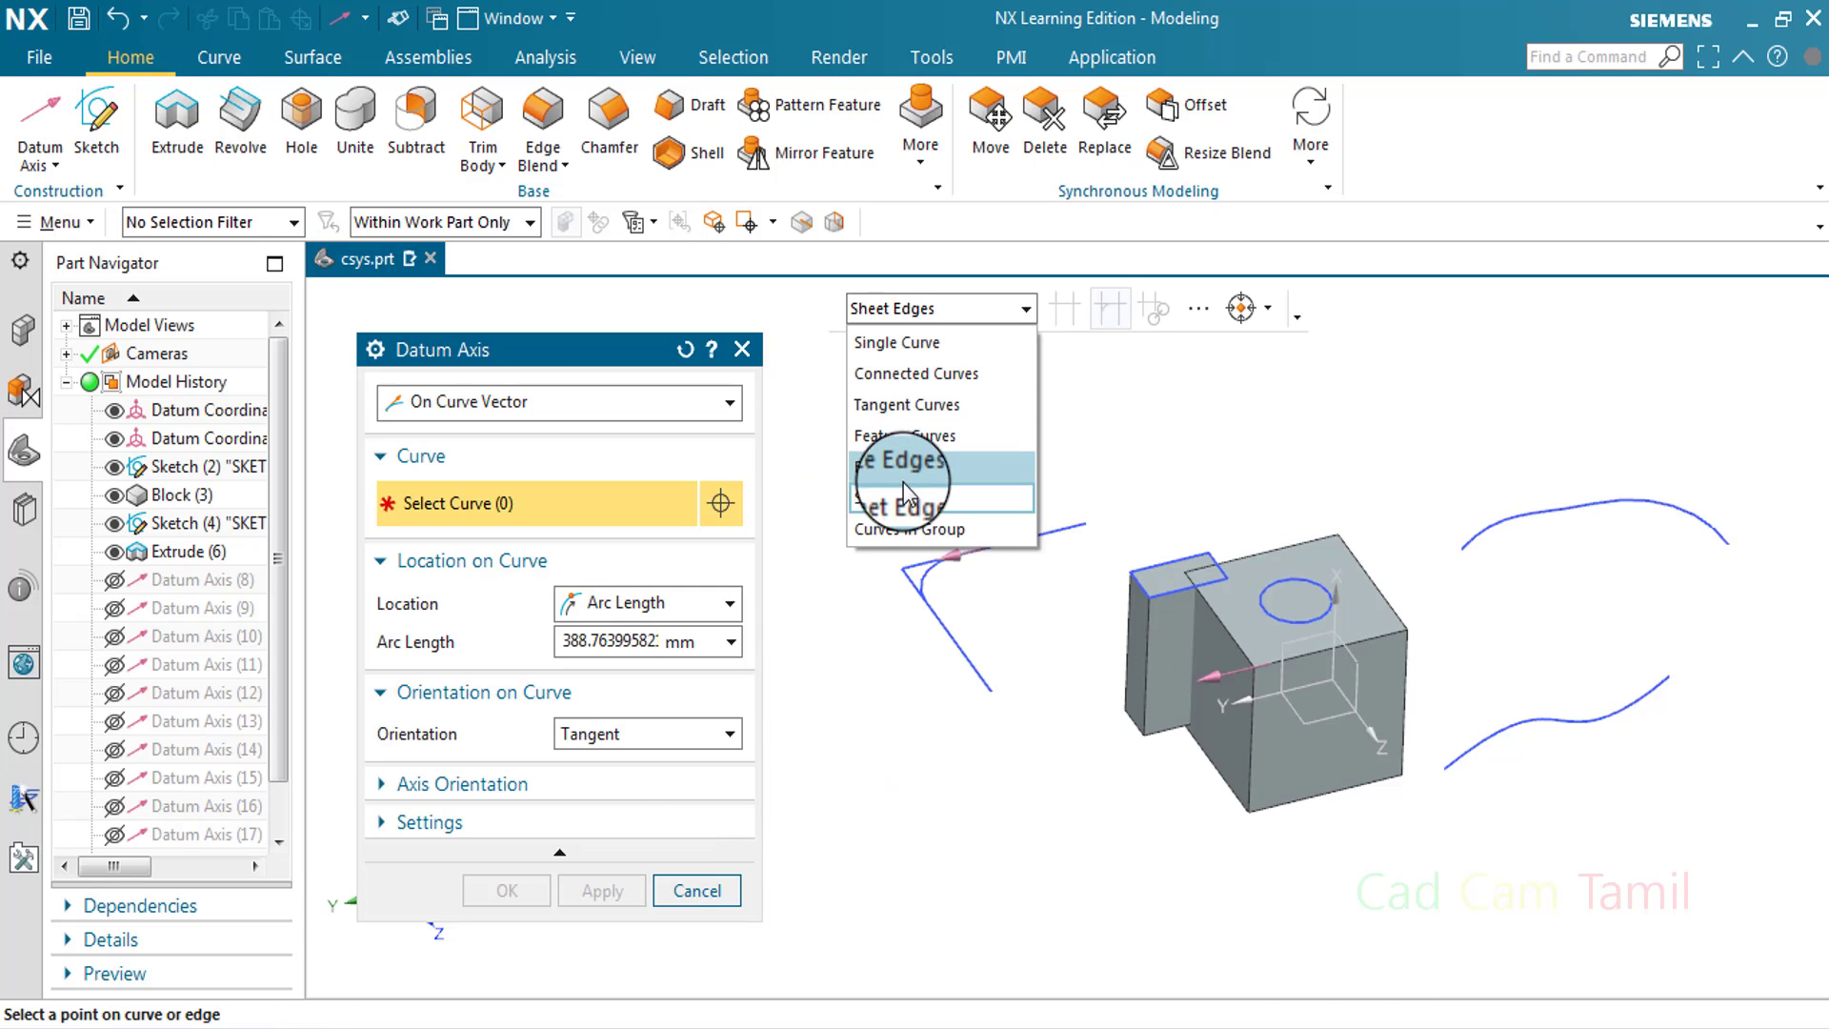
pyautogui.click(943, 530)
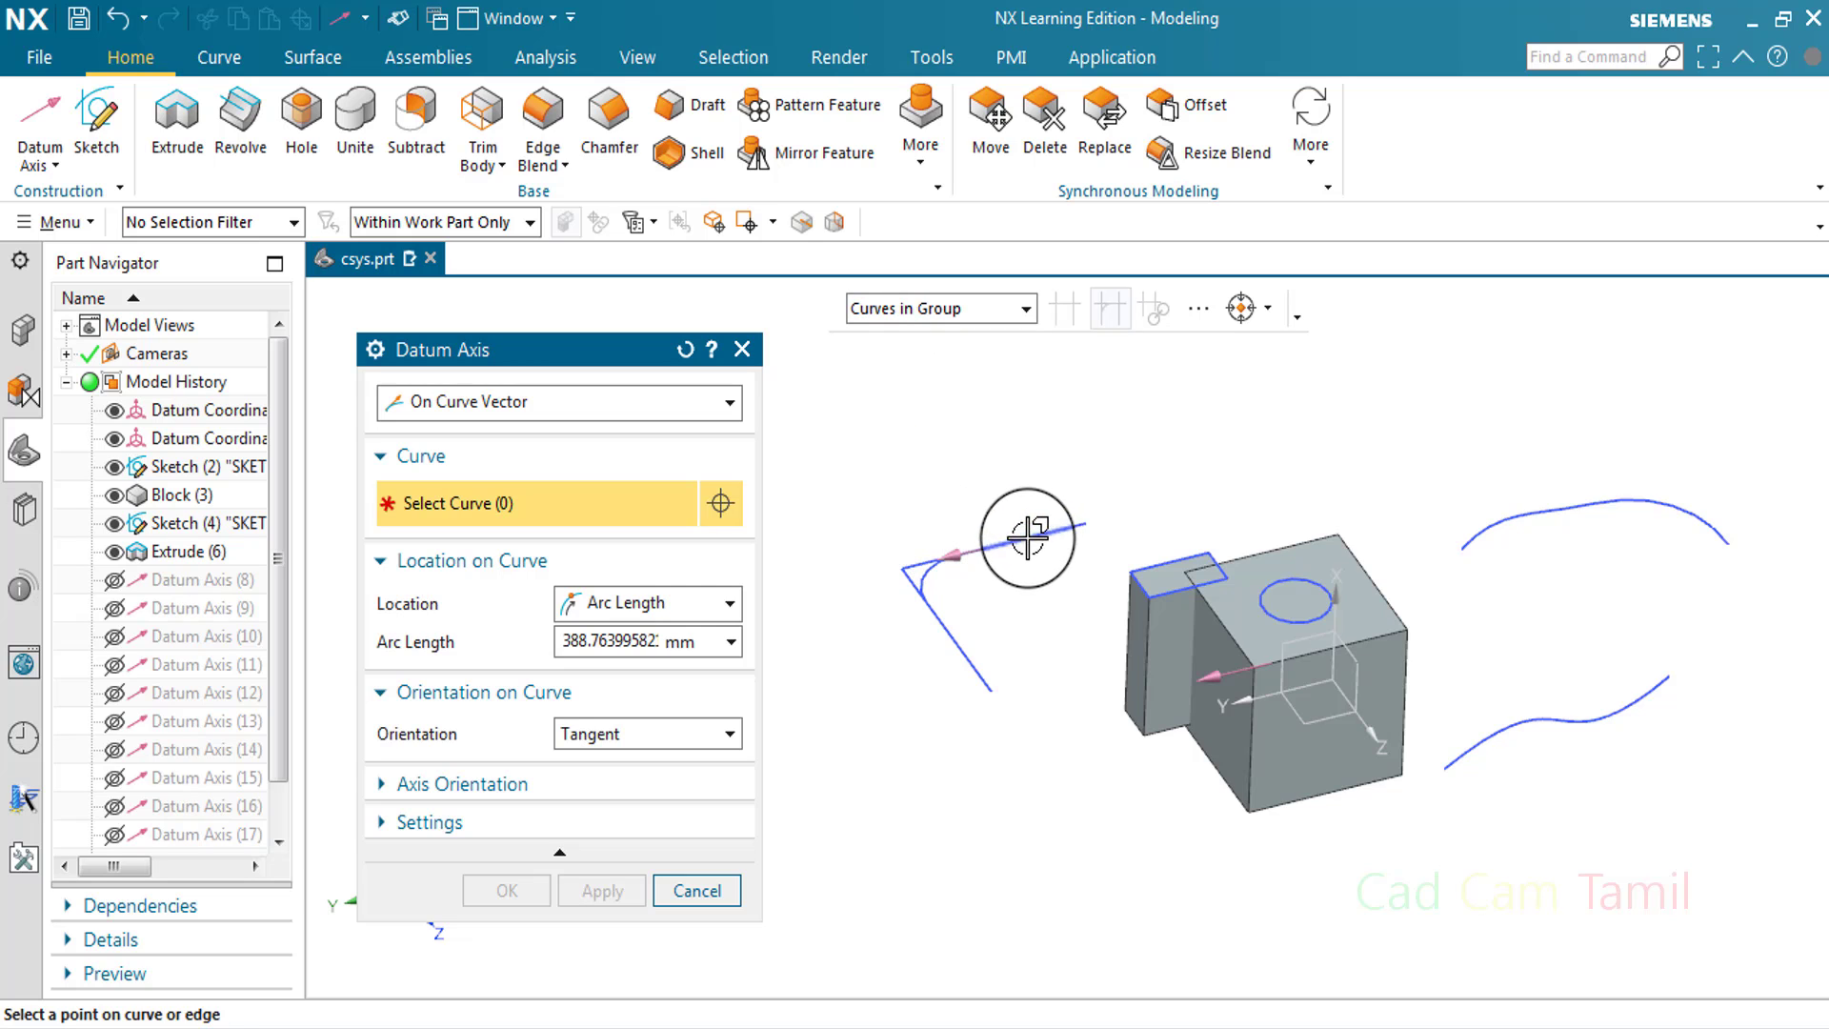
pyautogui.click(944, 314)
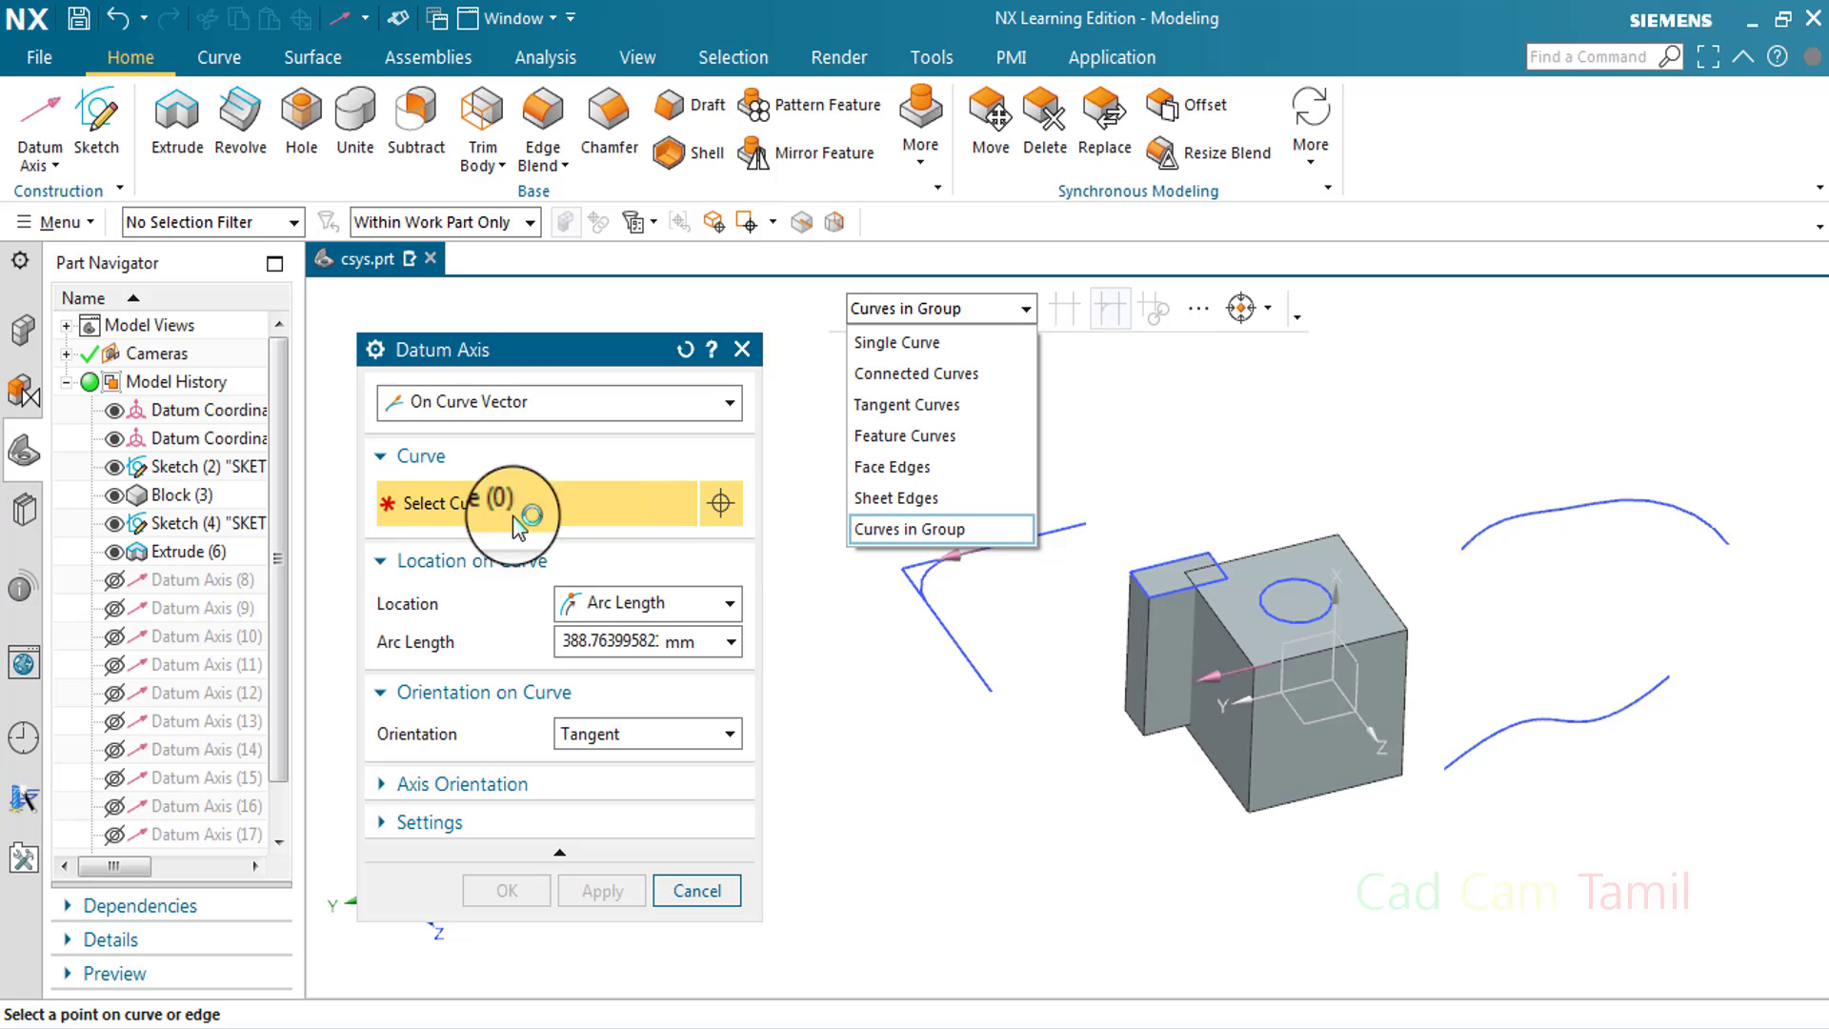
pyautogui.click(414, 448)
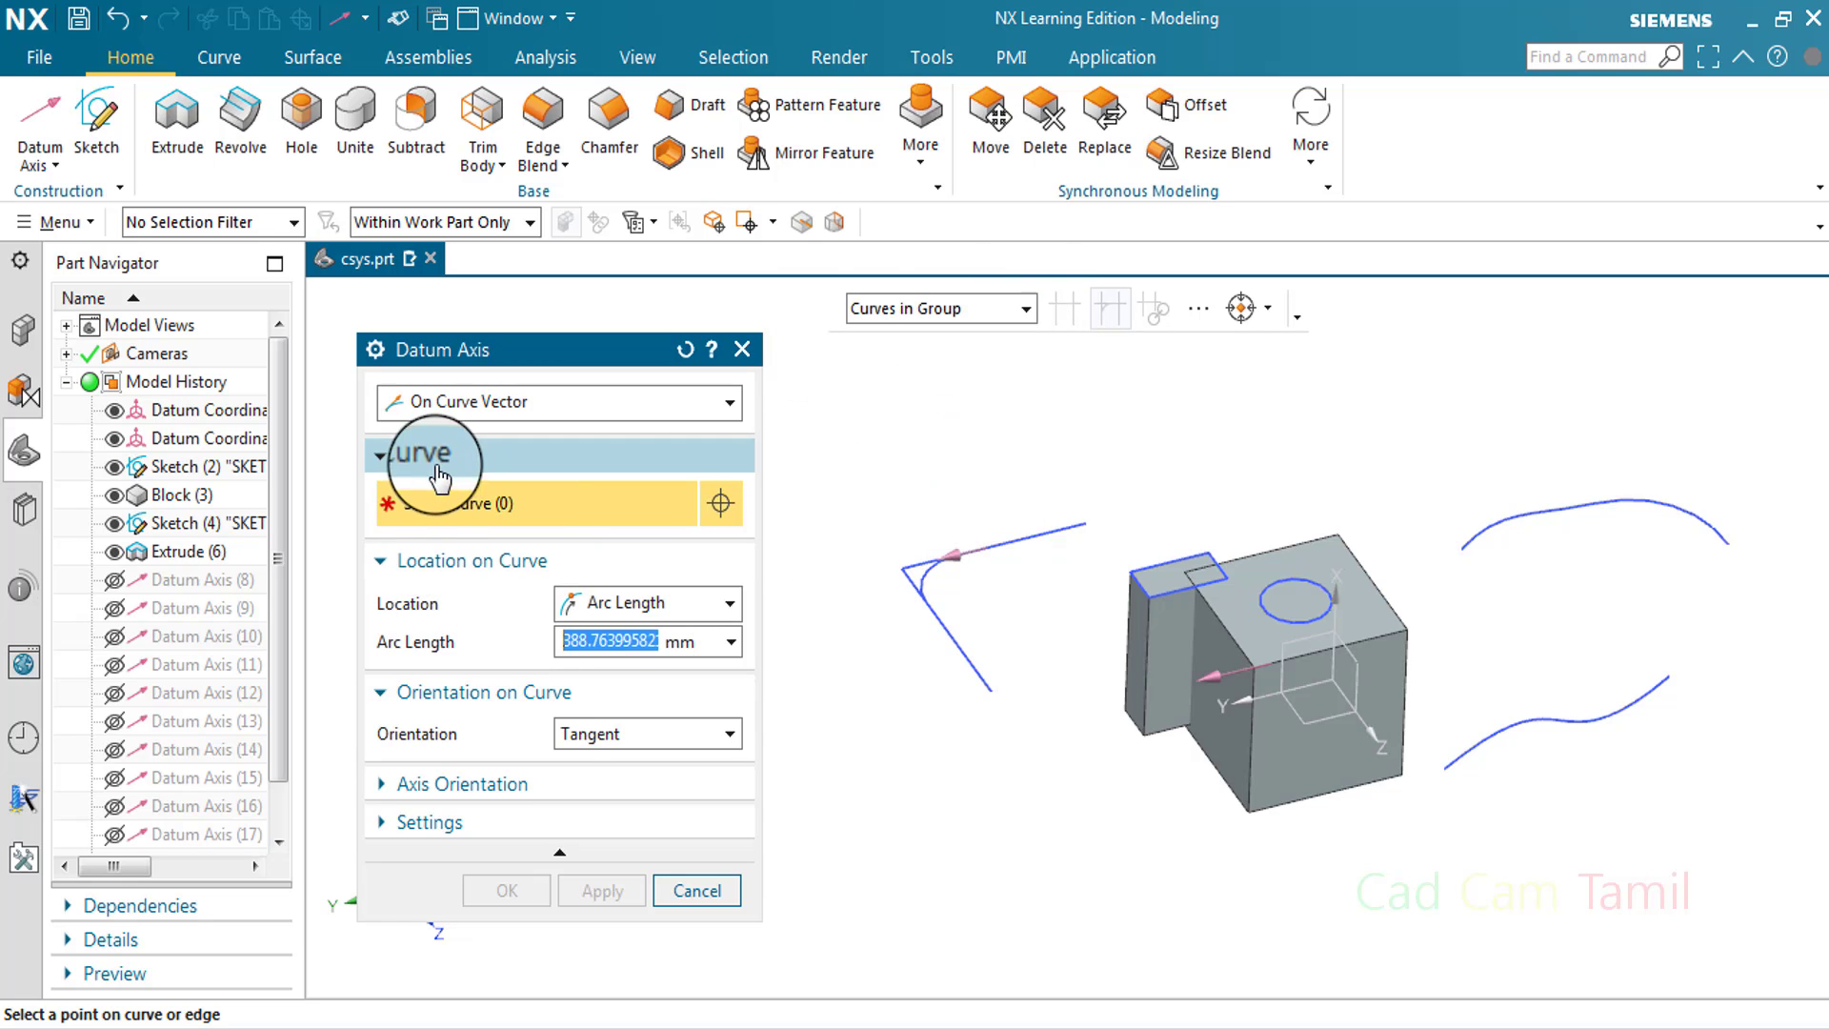
# Collapse the Curve, Location on Curve and Orientation on Curve settings, and reopen Location on Curve with Arc Length as the location method
pyautogui.click(419, 447)
pyautogui.click(438, 493)
pyautogui.click(433, 532)
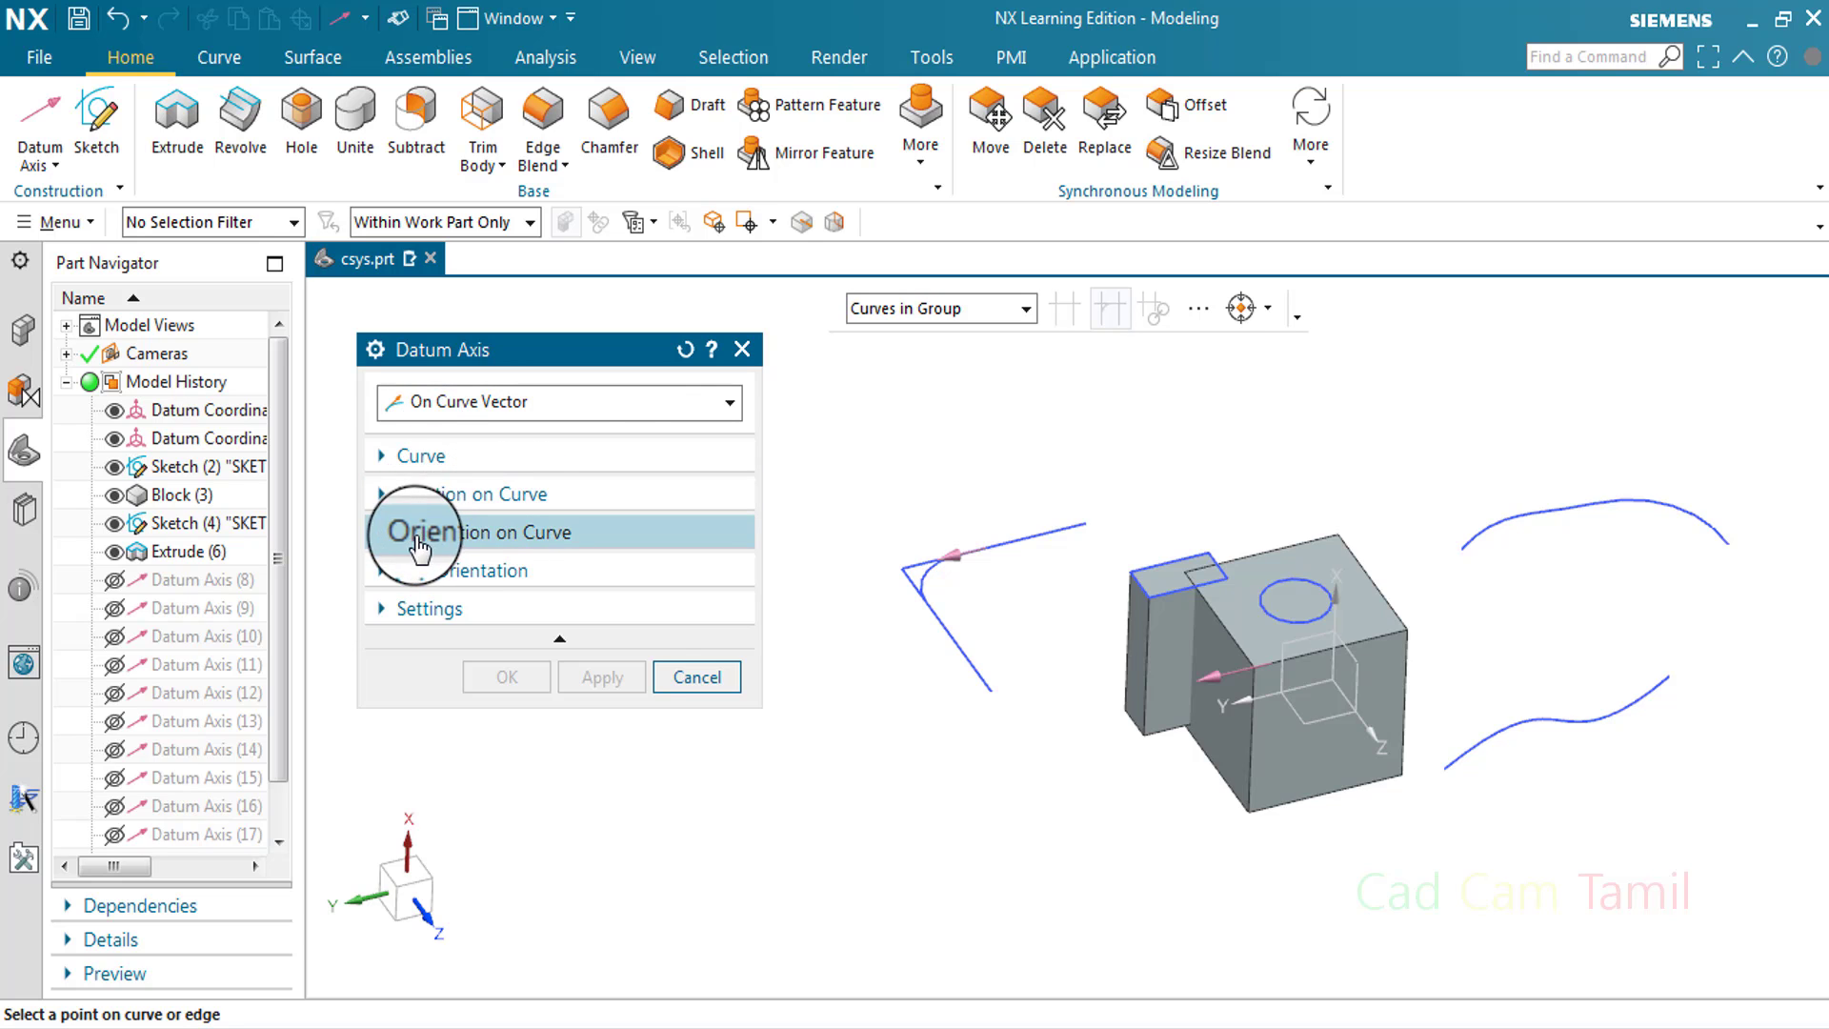
pyautogui.click(527, 495)
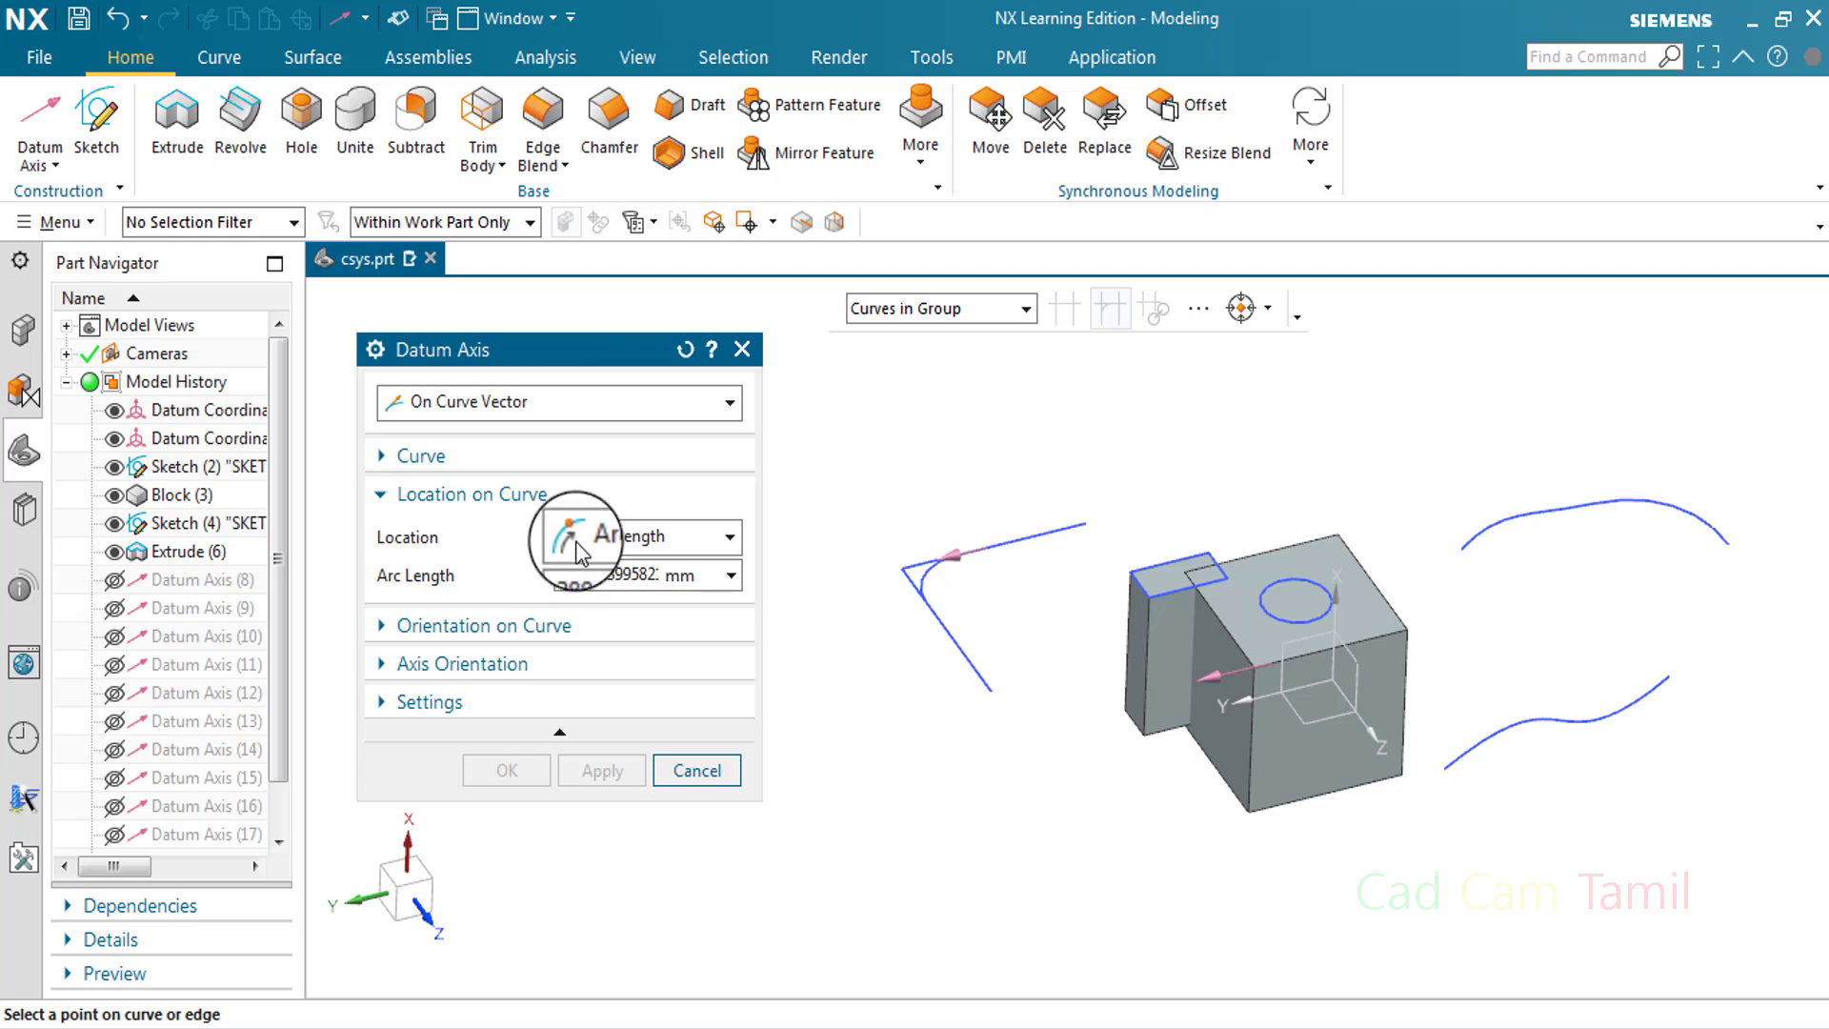
pyautogui.click(625, 540)
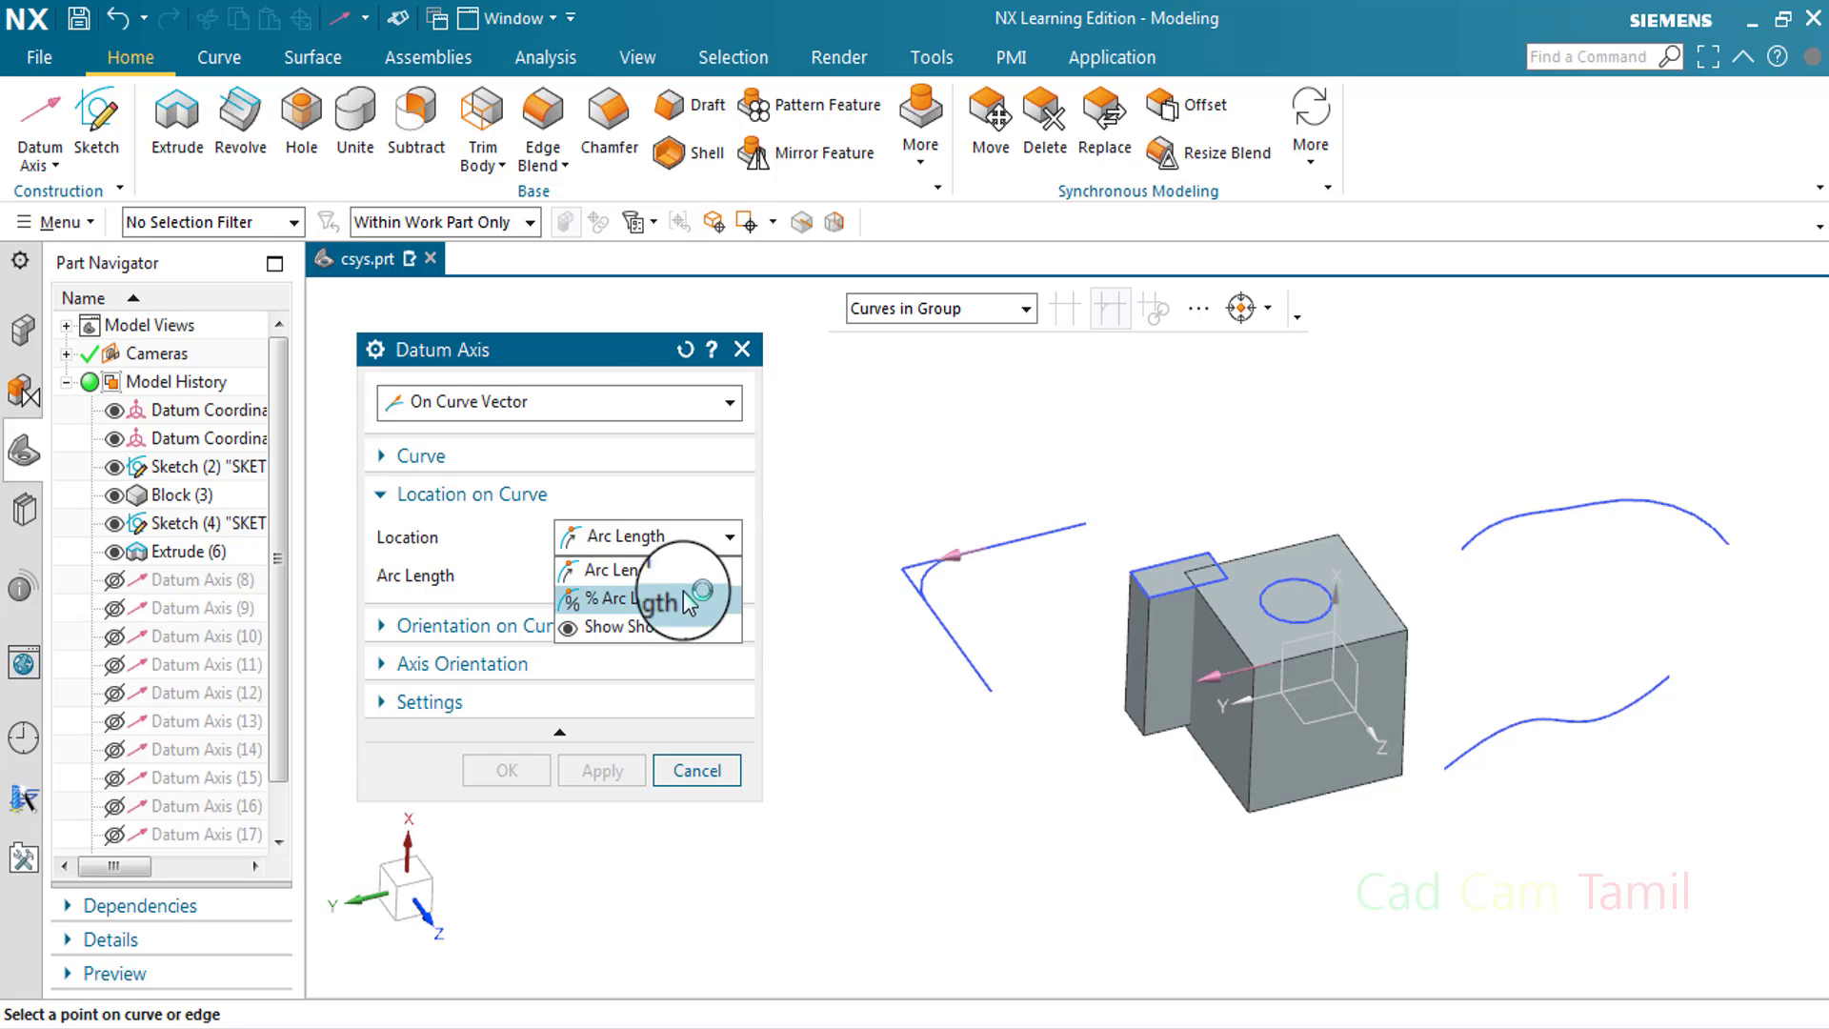
pyautogui.click(660, 572)
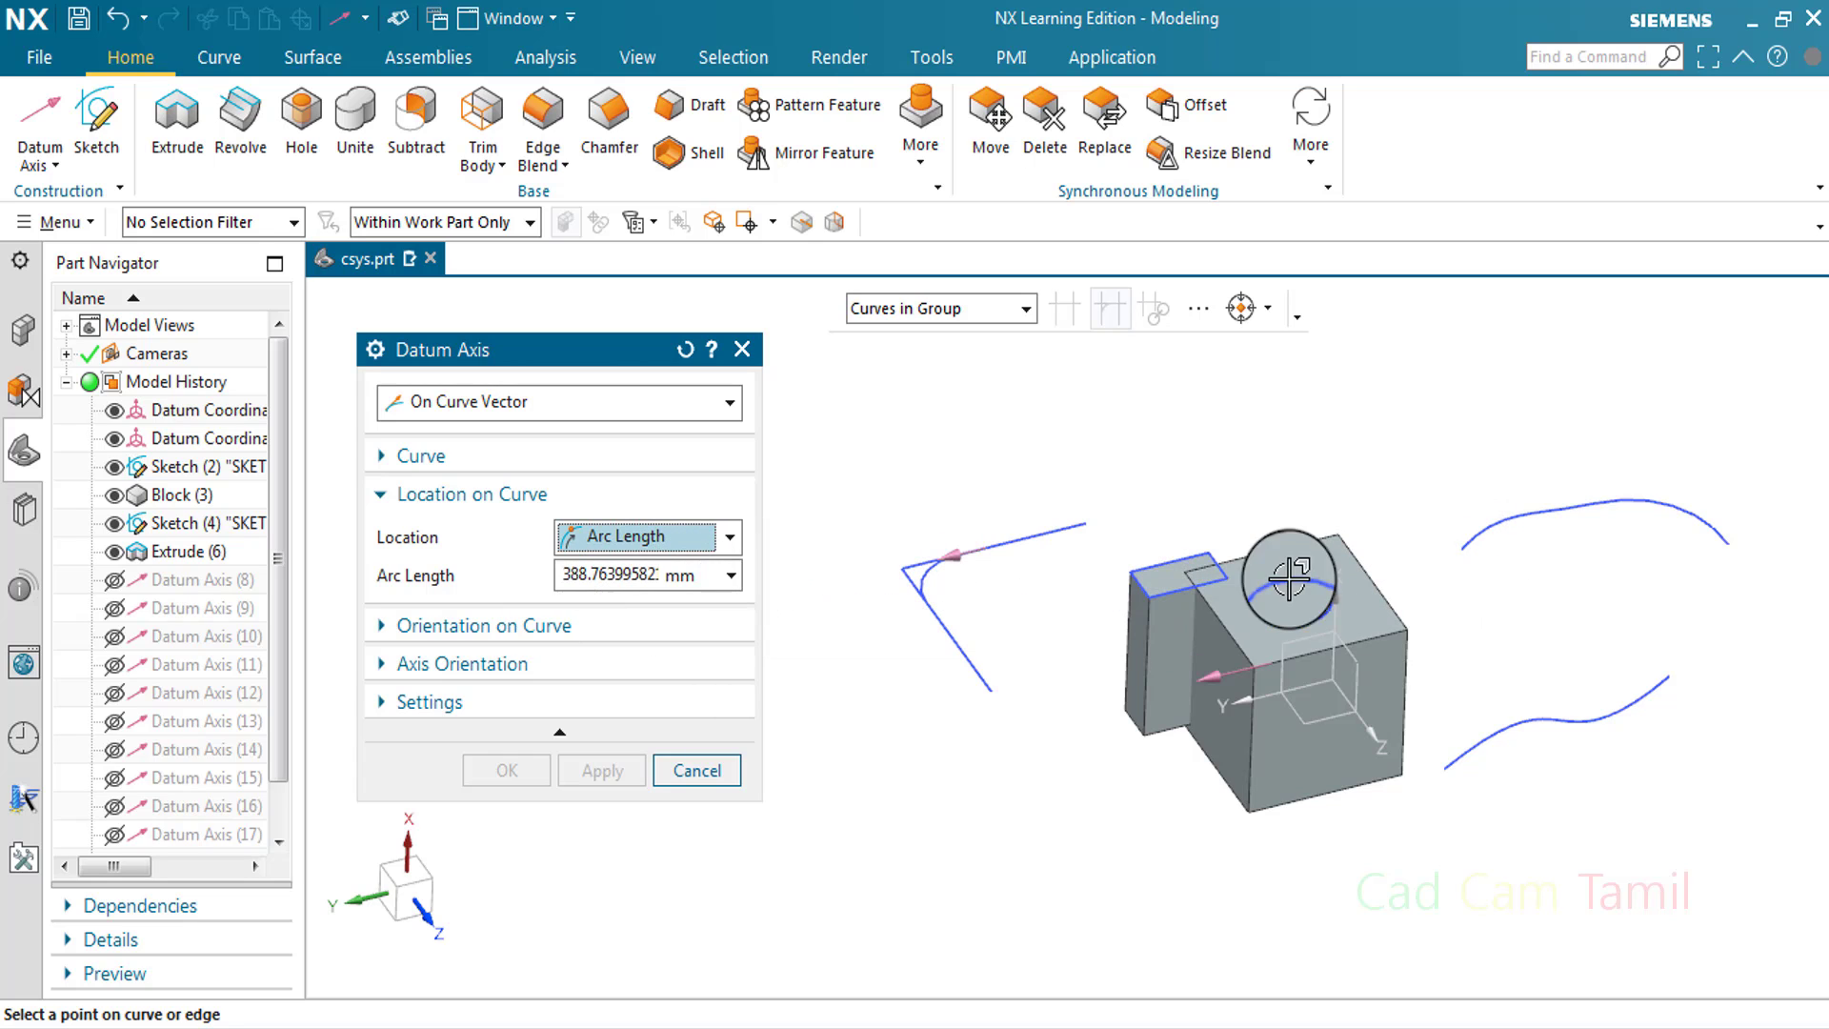
# Start an On Curve Vector axis and select the large sketched arc at about 142.8 mm arc length
pyautogui.scroll(5, 943, 562)
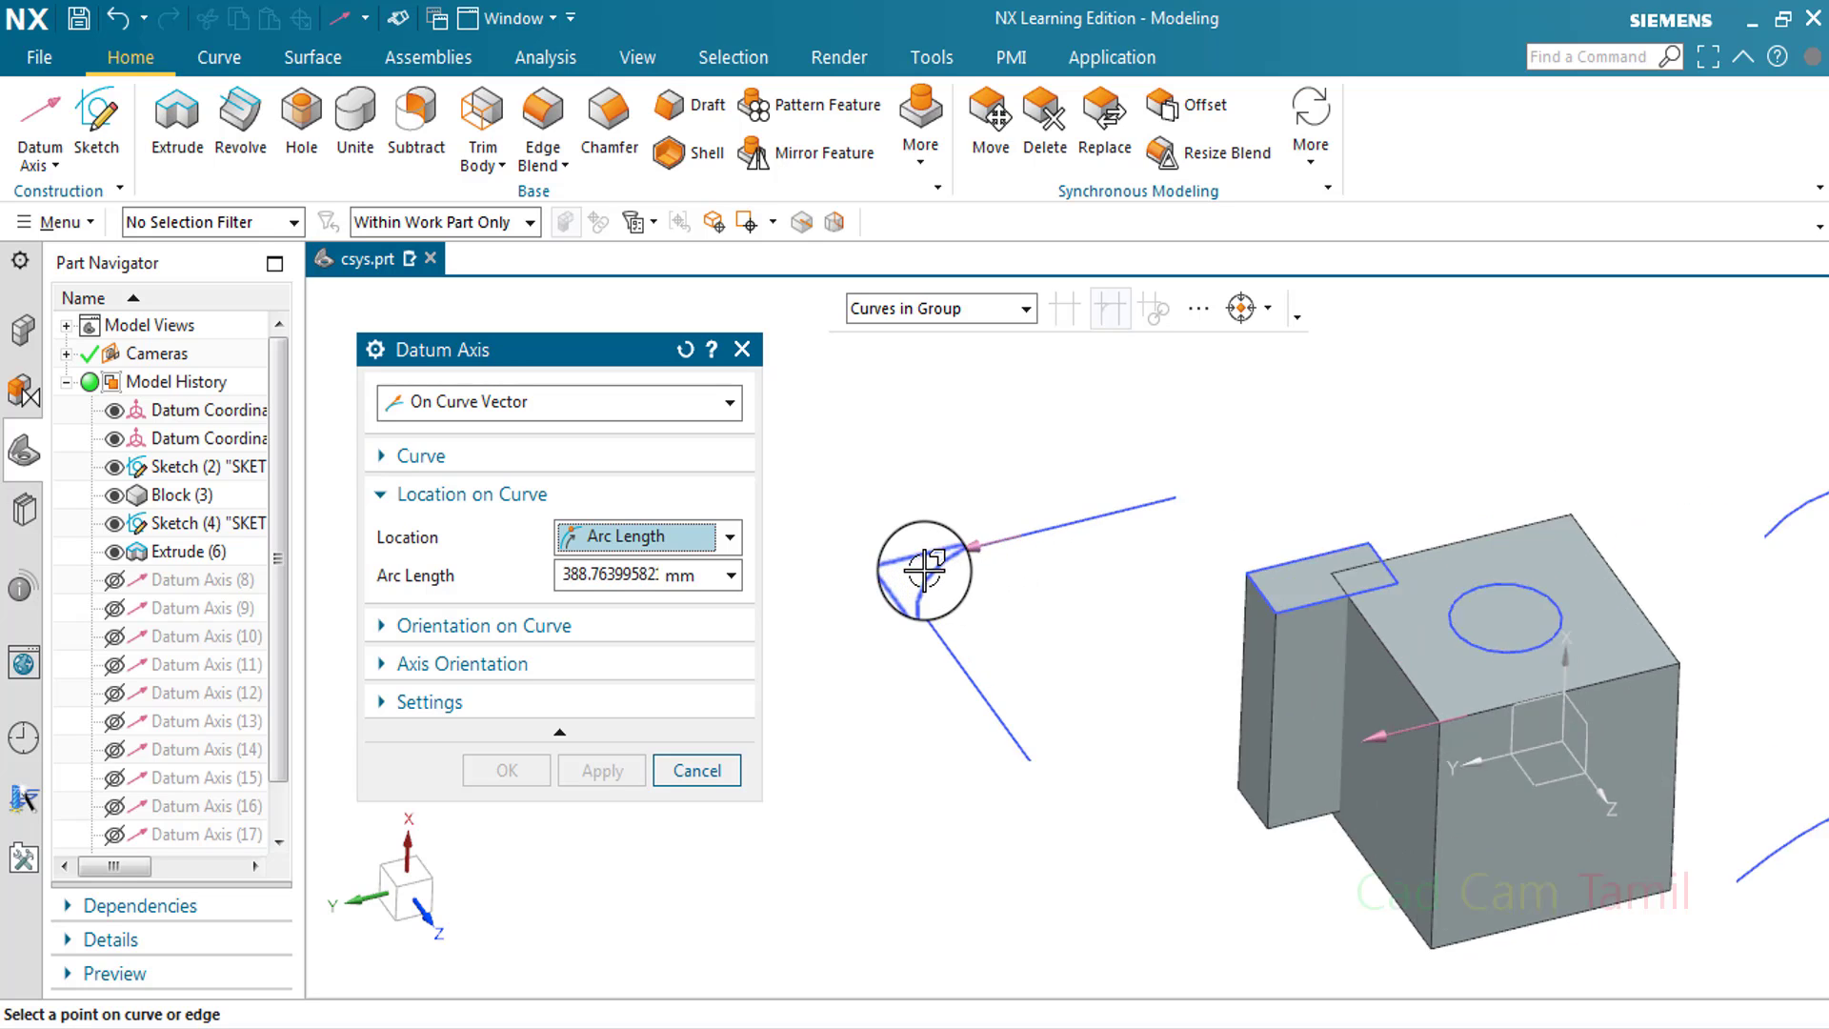
pyautogui.click(482, 411)
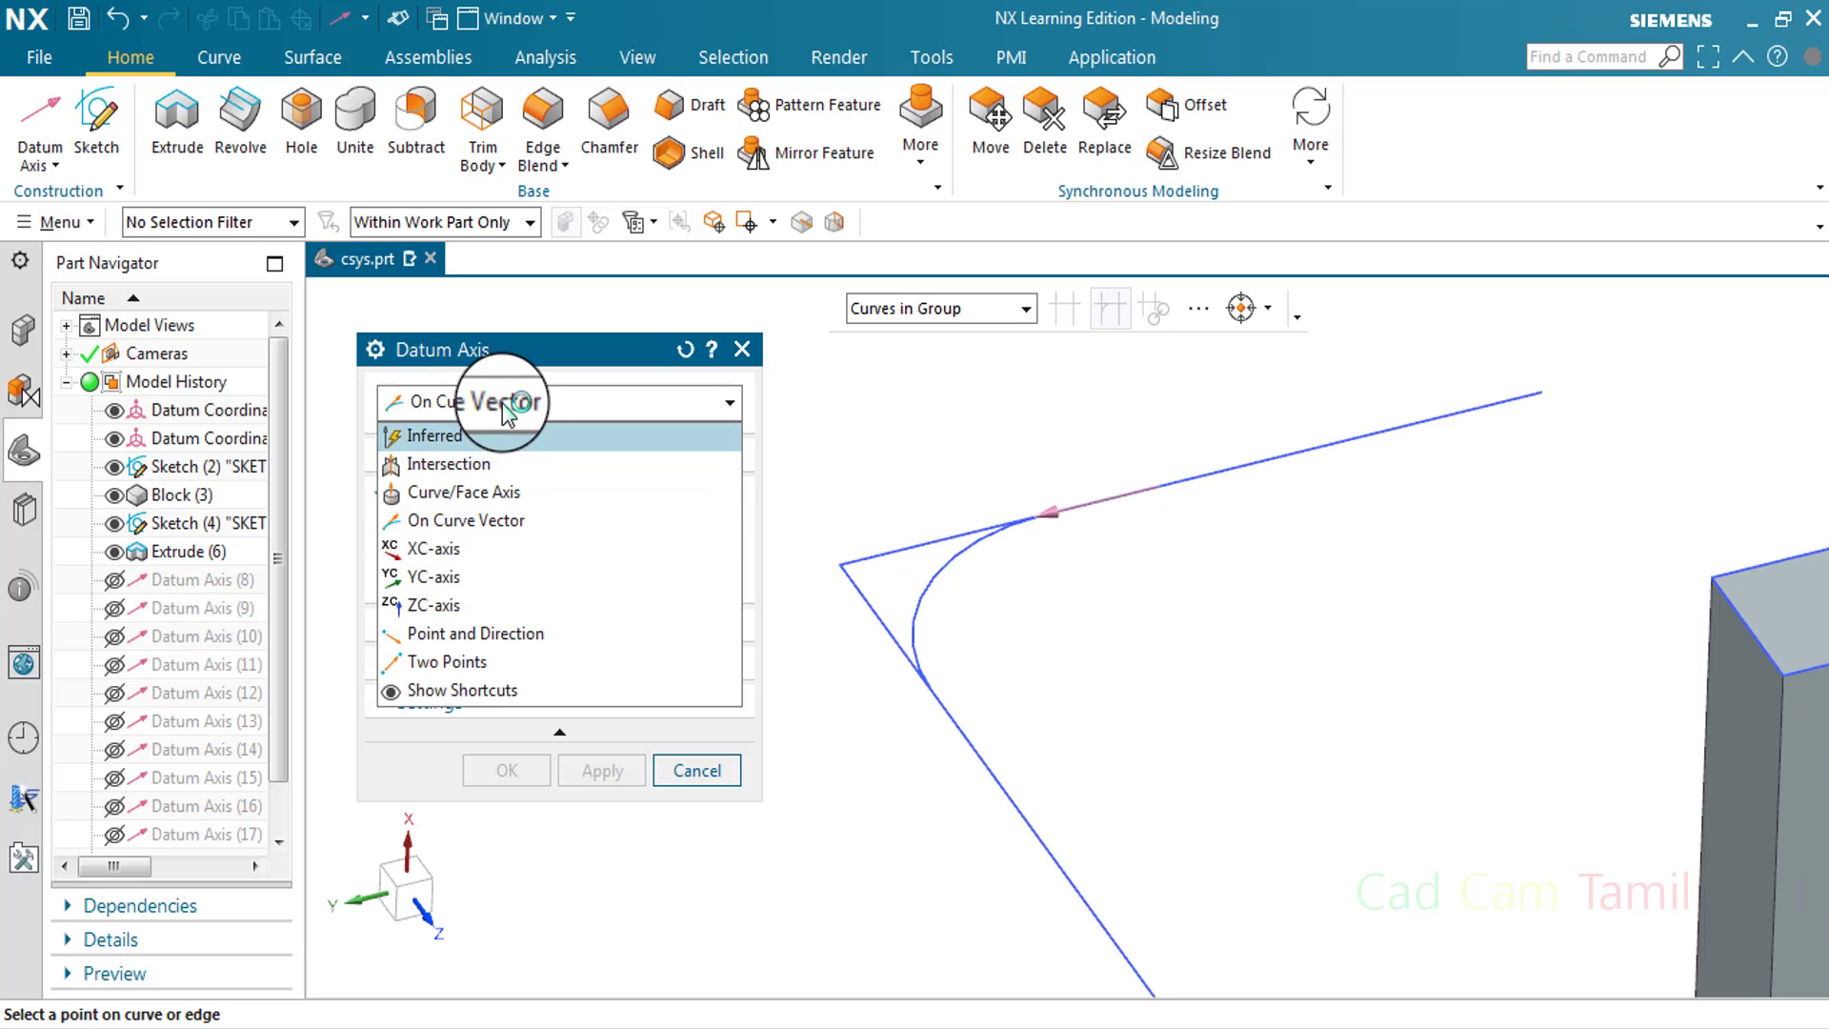
pyautogui.click(502, 403)
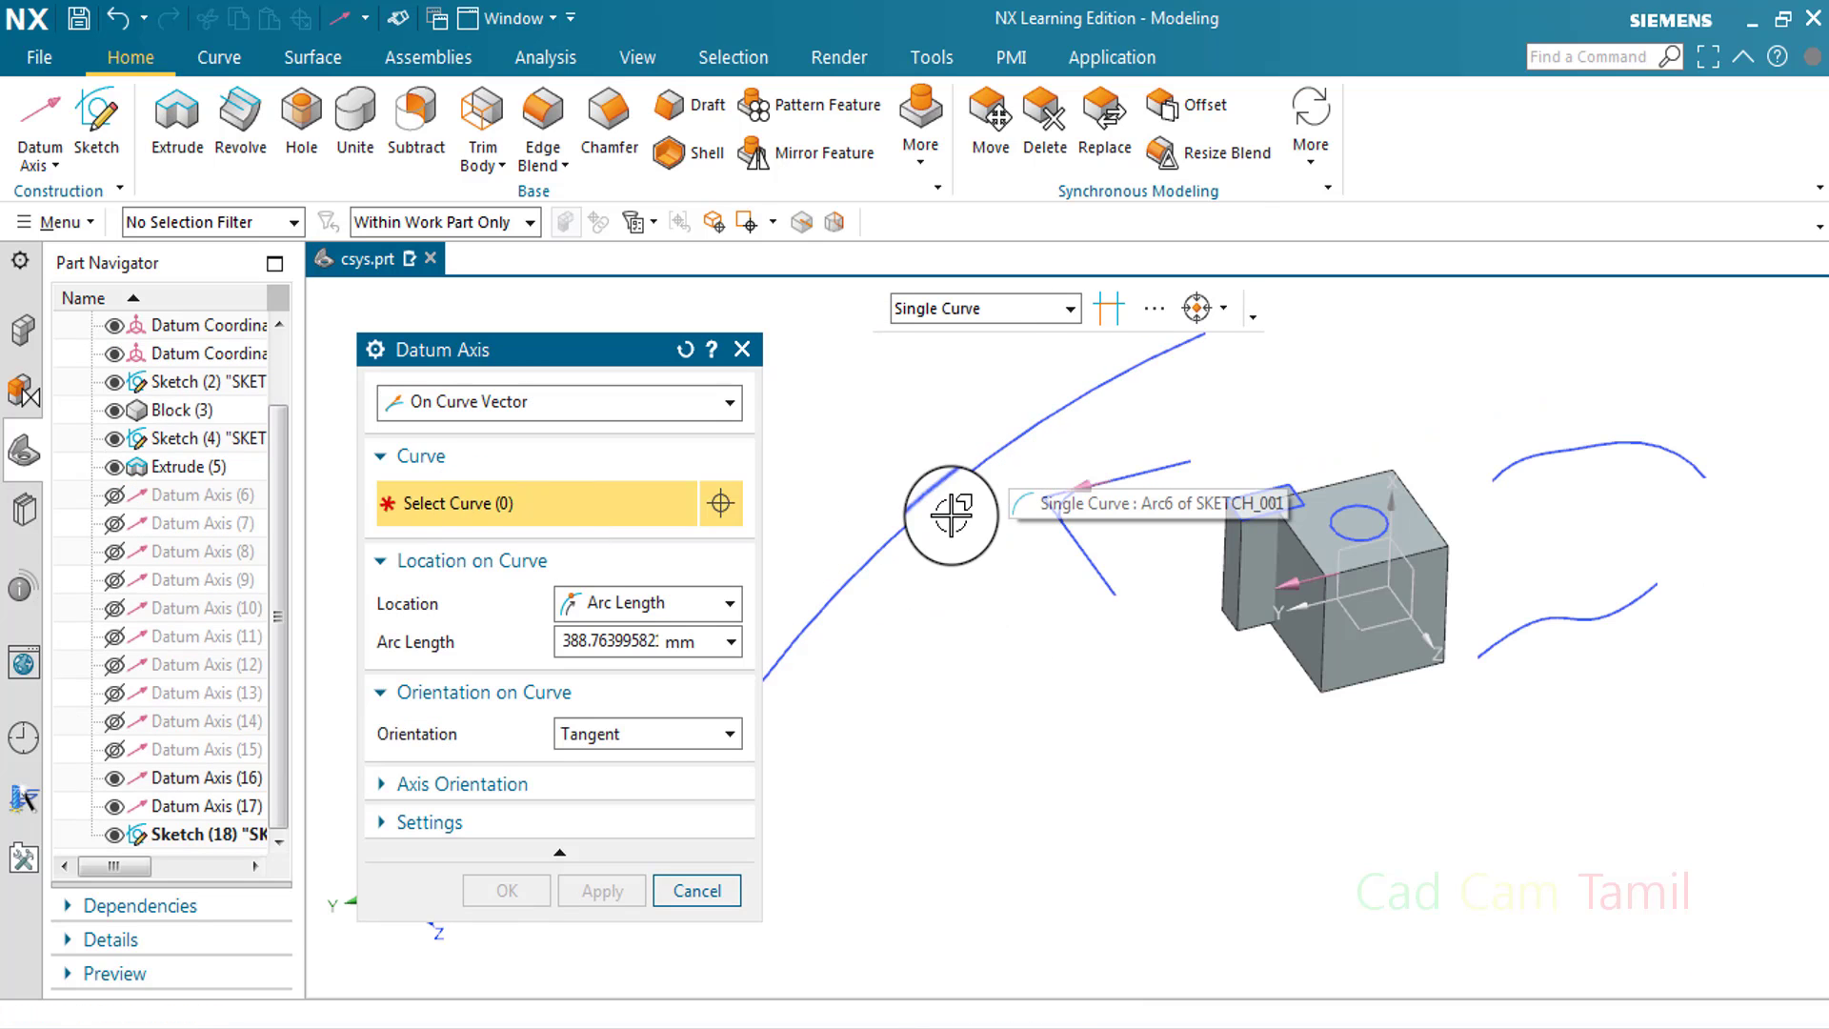
pyautogui.scroll(-2, 882, 425)
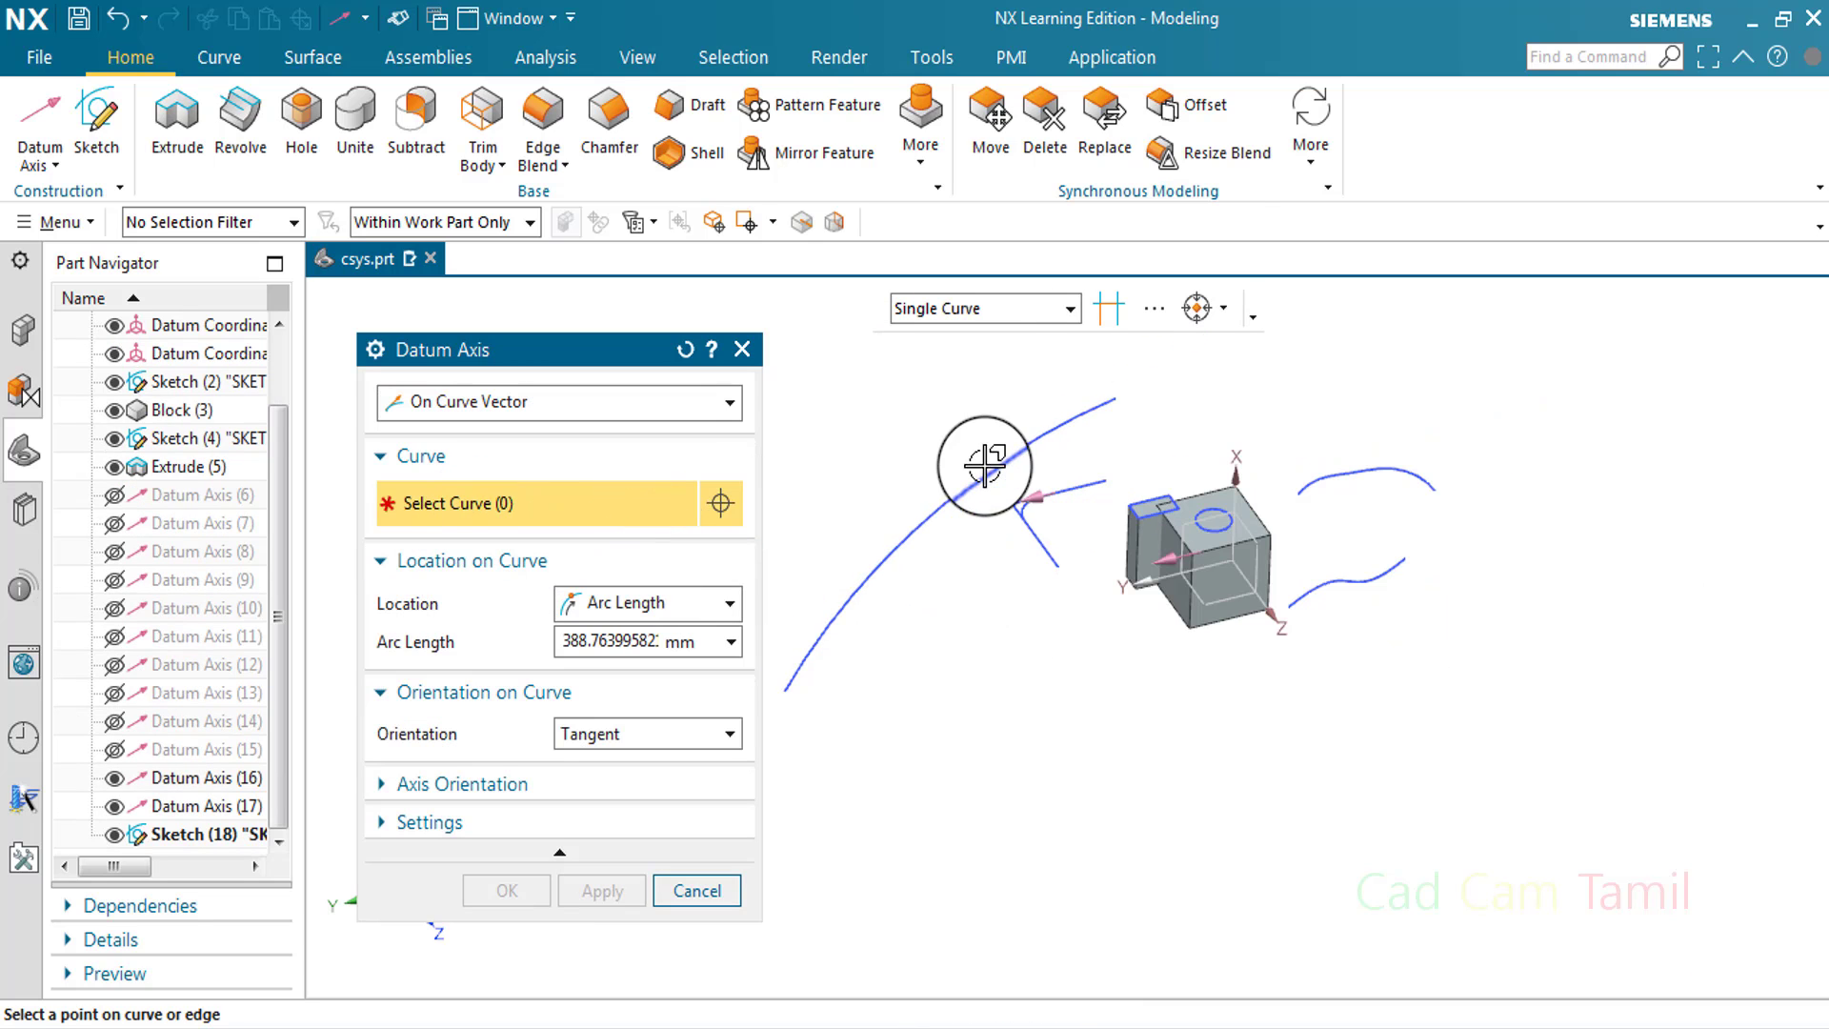
pyautogui.scroll(2, 970, 516)
pyautogui.scroll(-3, 969, 515)
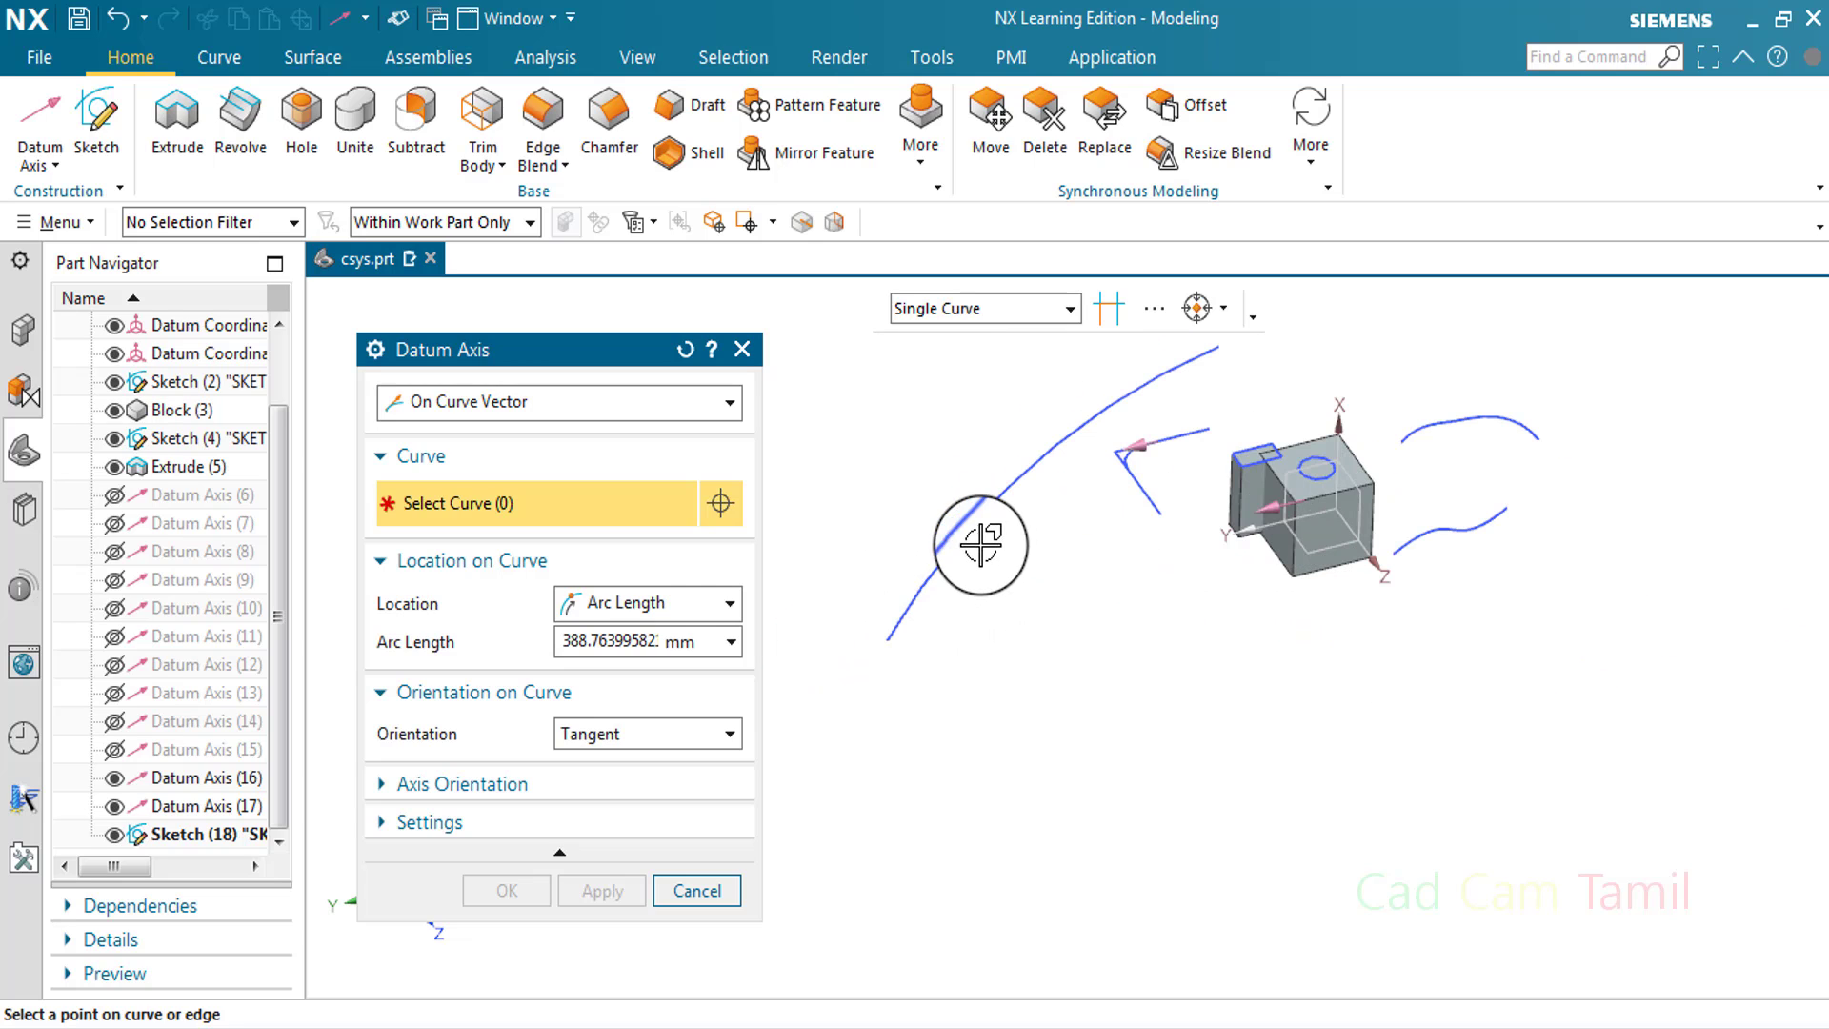
pyautogui.click(956, 541)
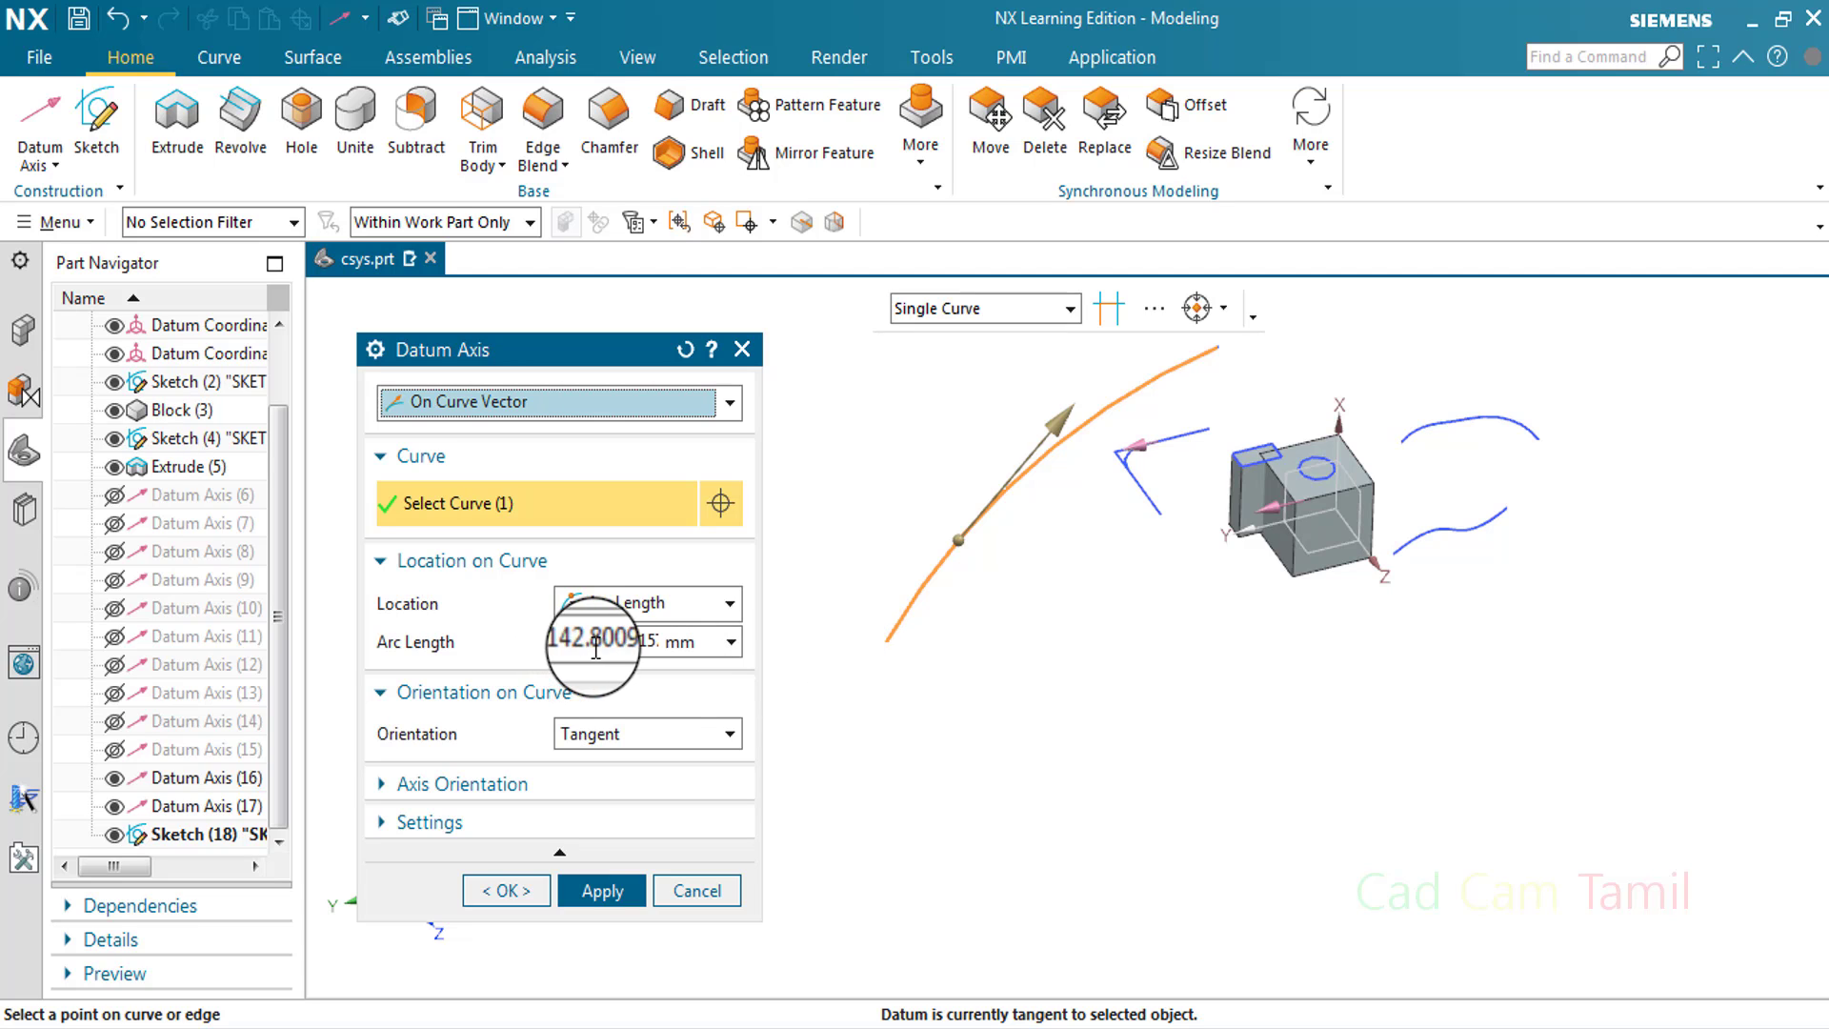
# Slide the axis location along the arc, then set it to 20 % Arc Length and collapse the location settings
pyautogui.click(986, 509)
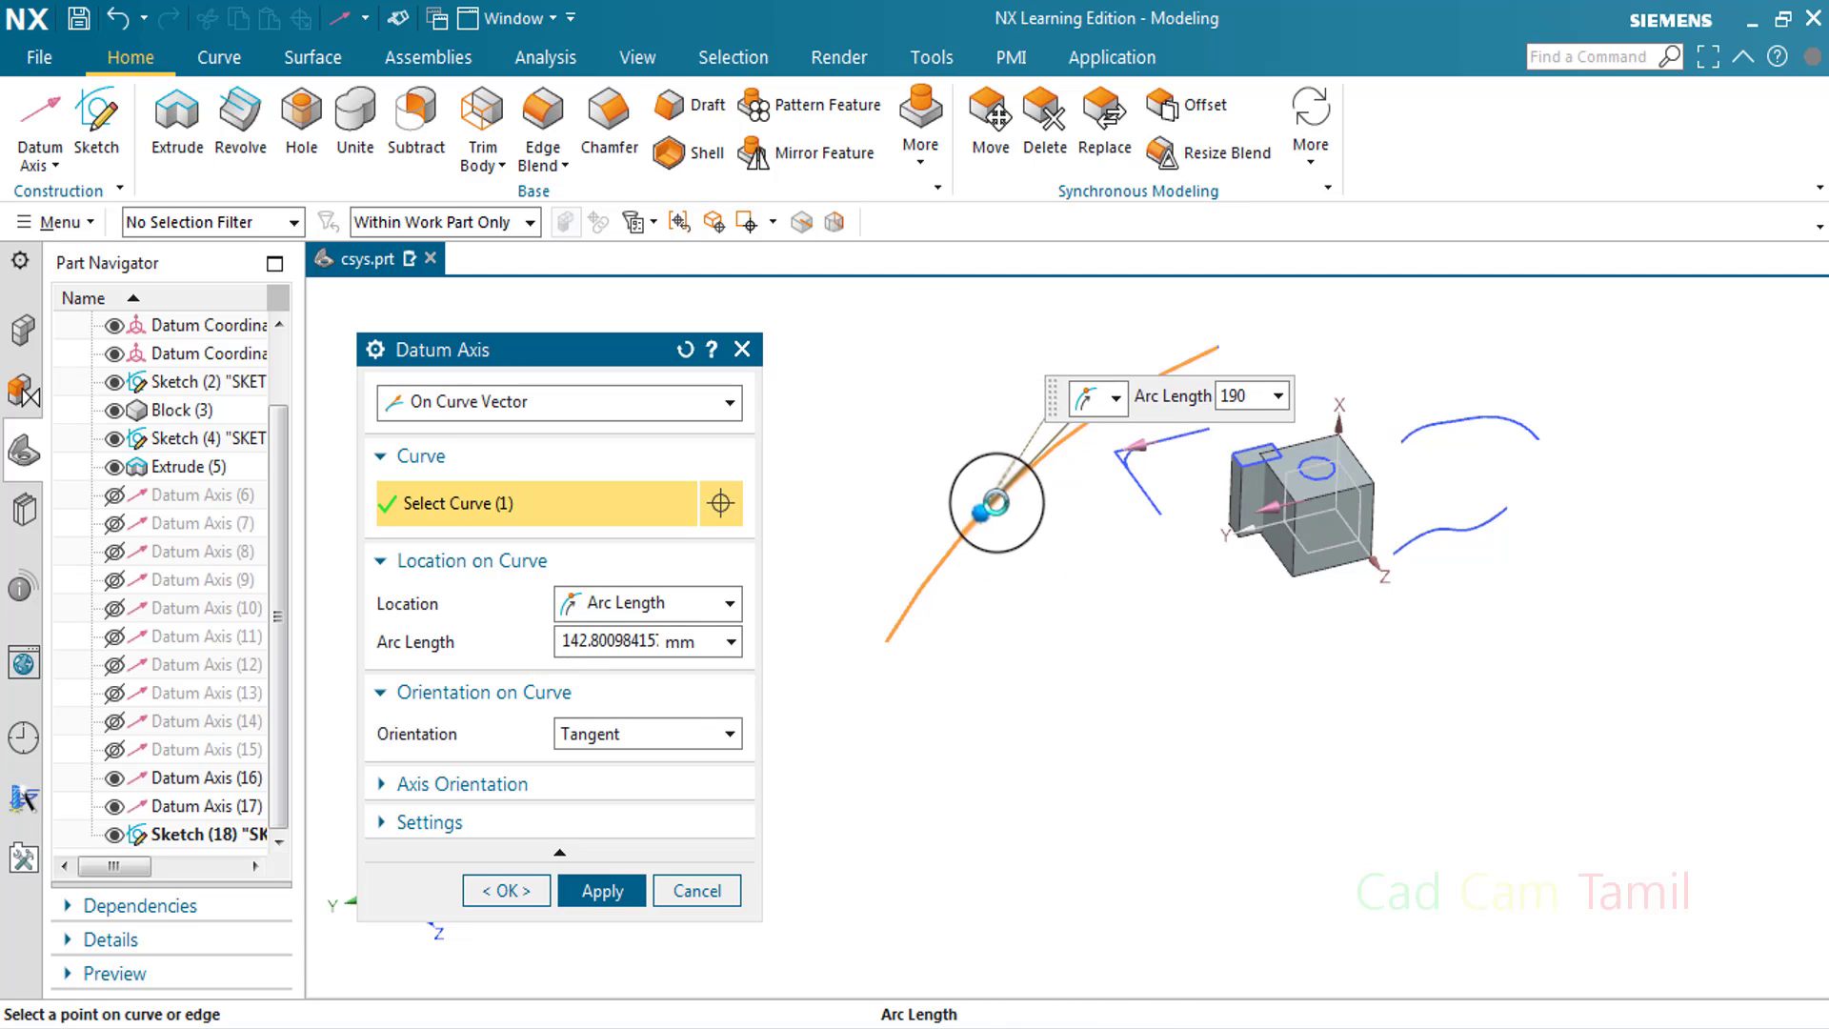
pyautogui.moveTo(995, 503)
pyautogui.mouseDown()
pyautogui.moveTo(1106, 396)
pyautogui.moveTo(1011, 484)
pyautogui.mouseUp()
pyautogui.click(630, 664)
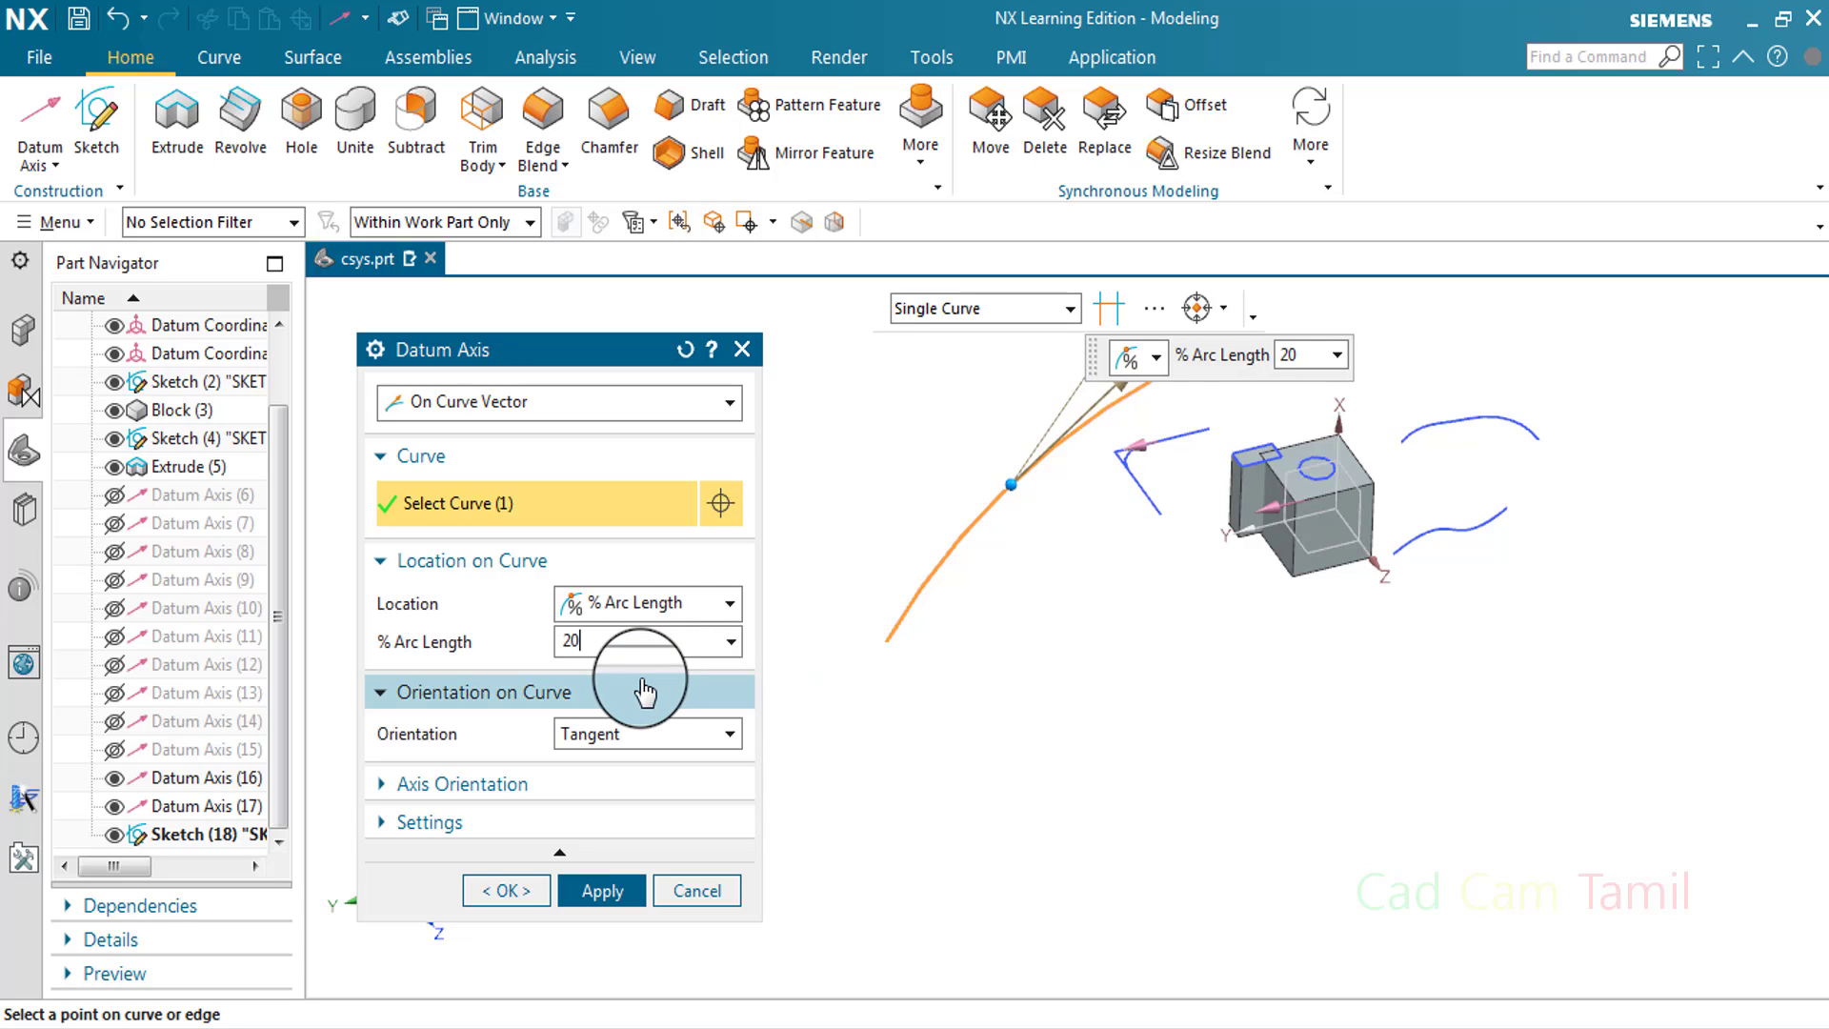
pyautogui.press('Return')
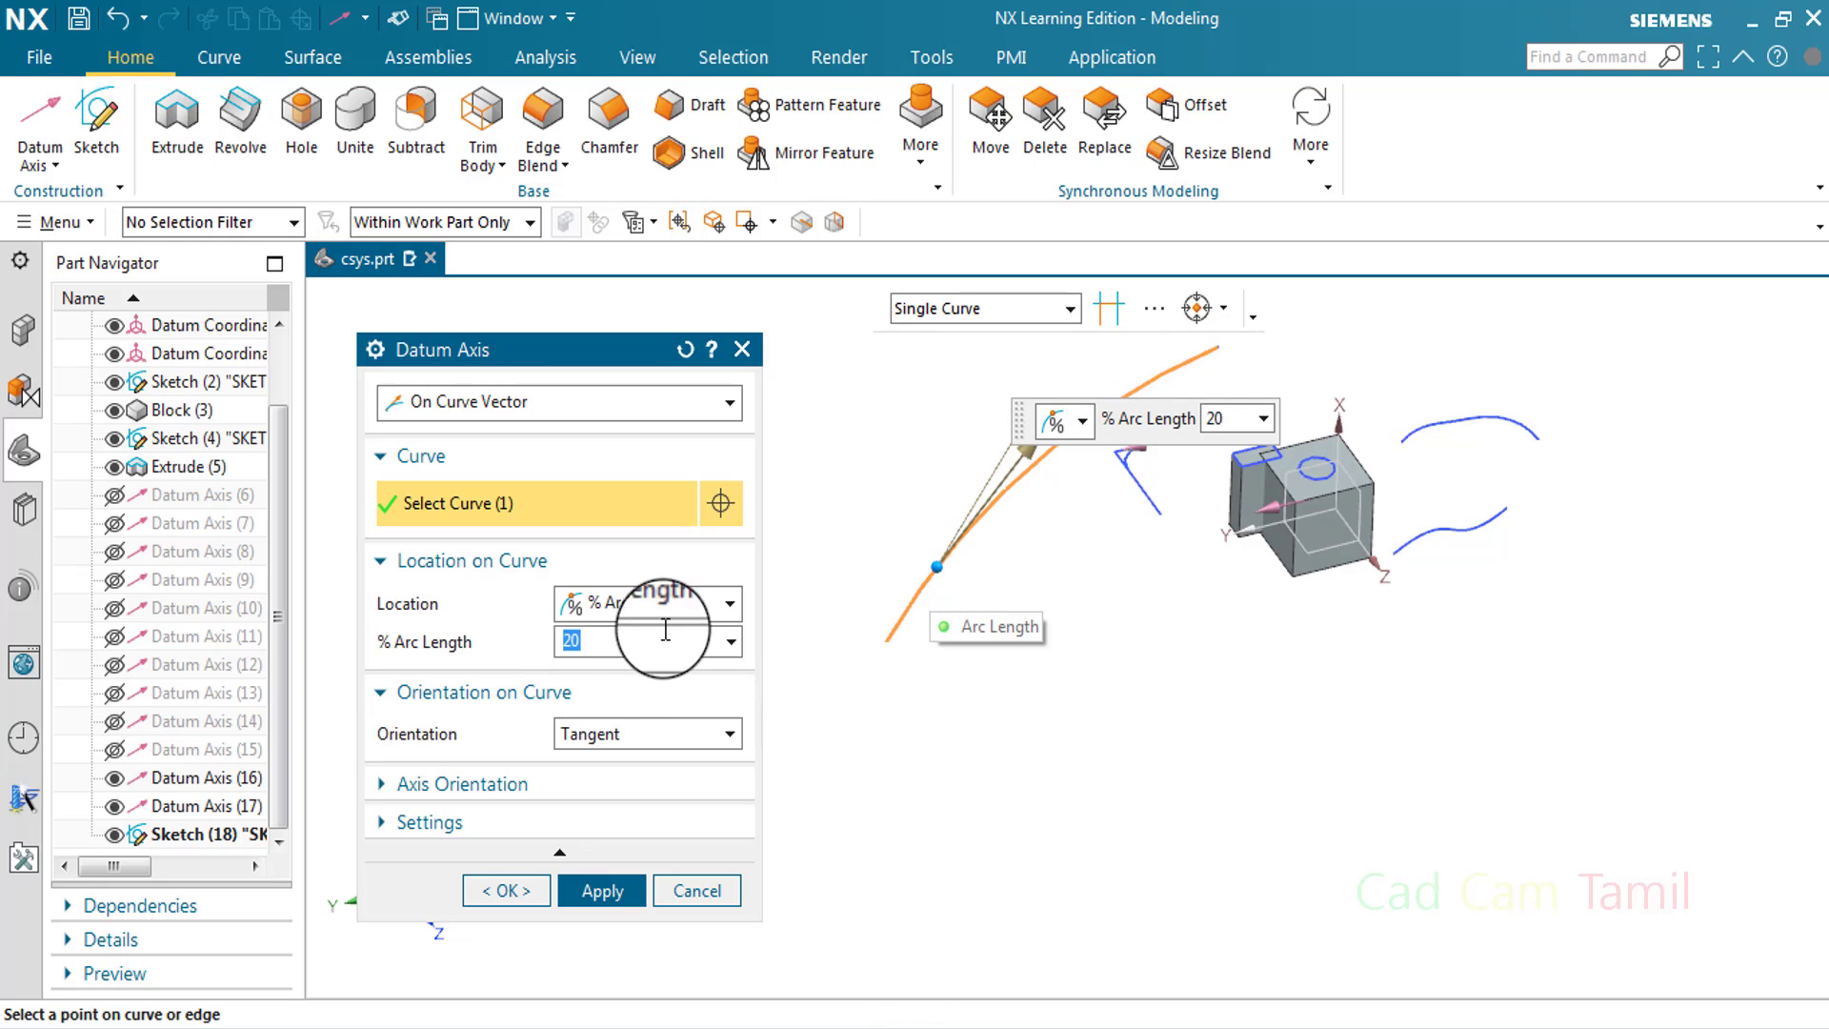
pyautogui.click(511, 560)
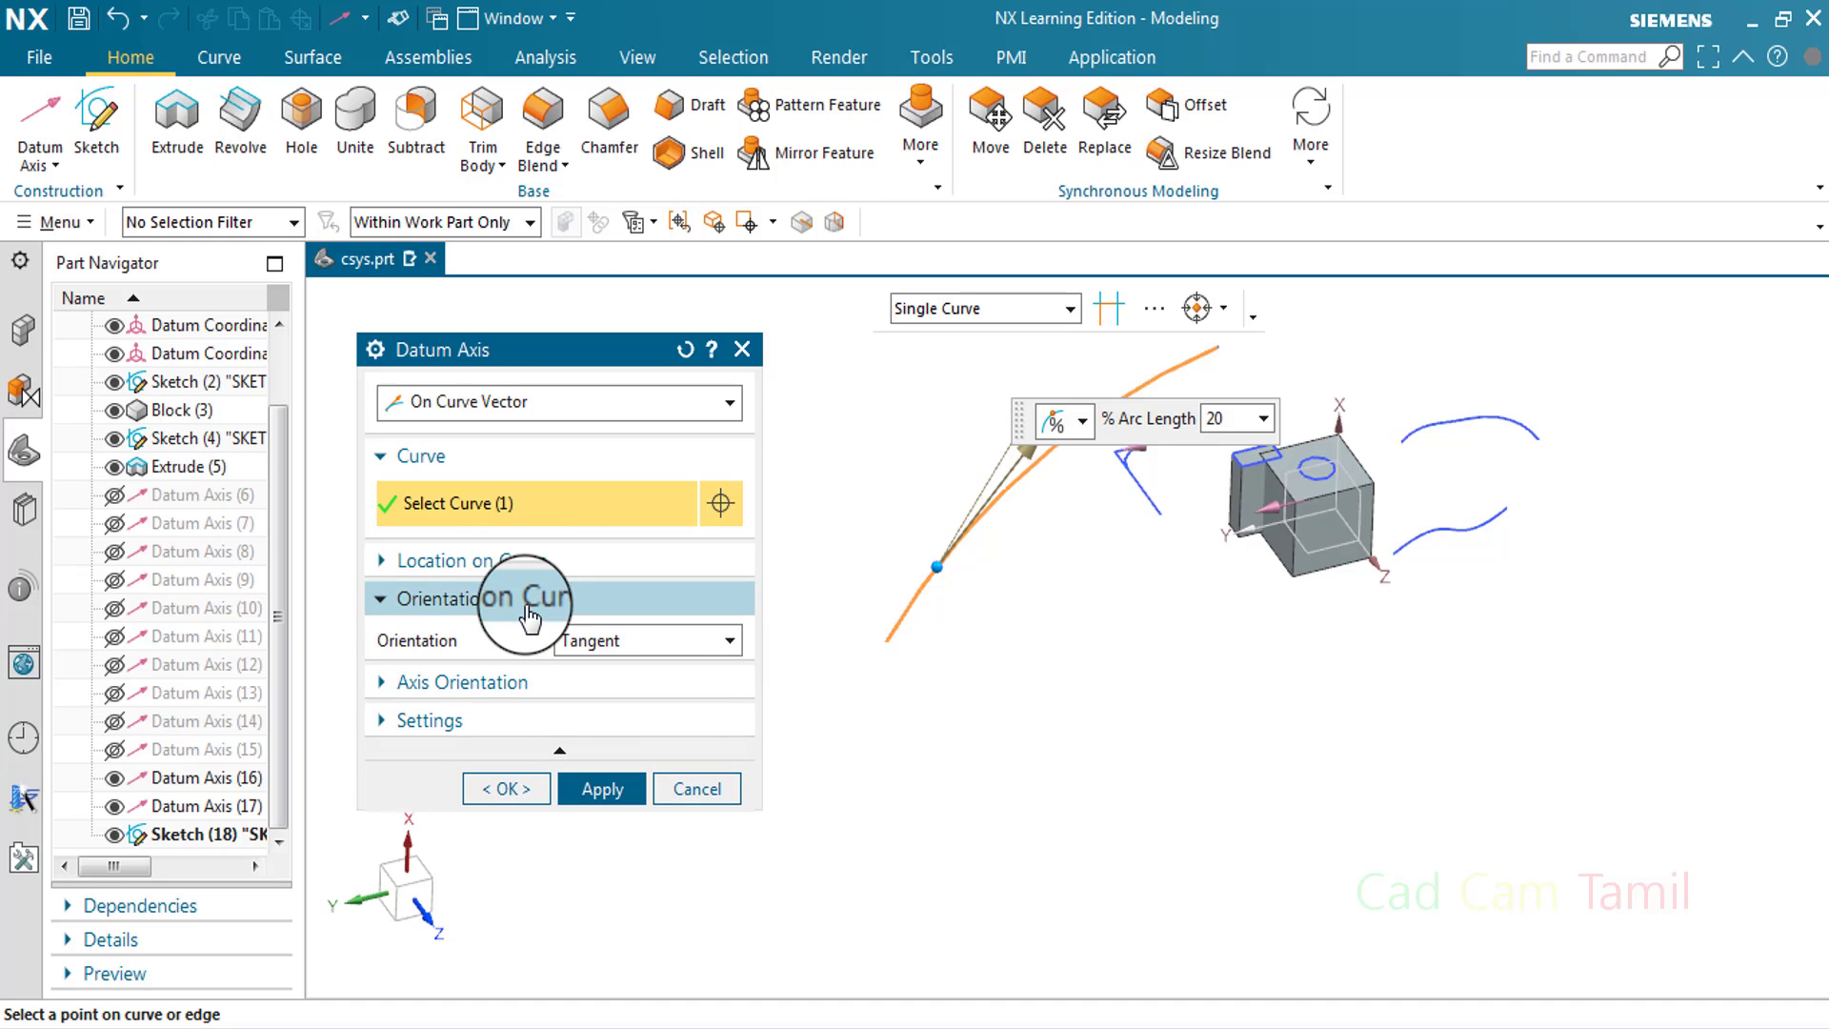
# Preview the Tangent and Normal orientations on the arc, and return to Tangent
pyautogui.click(613, 638)
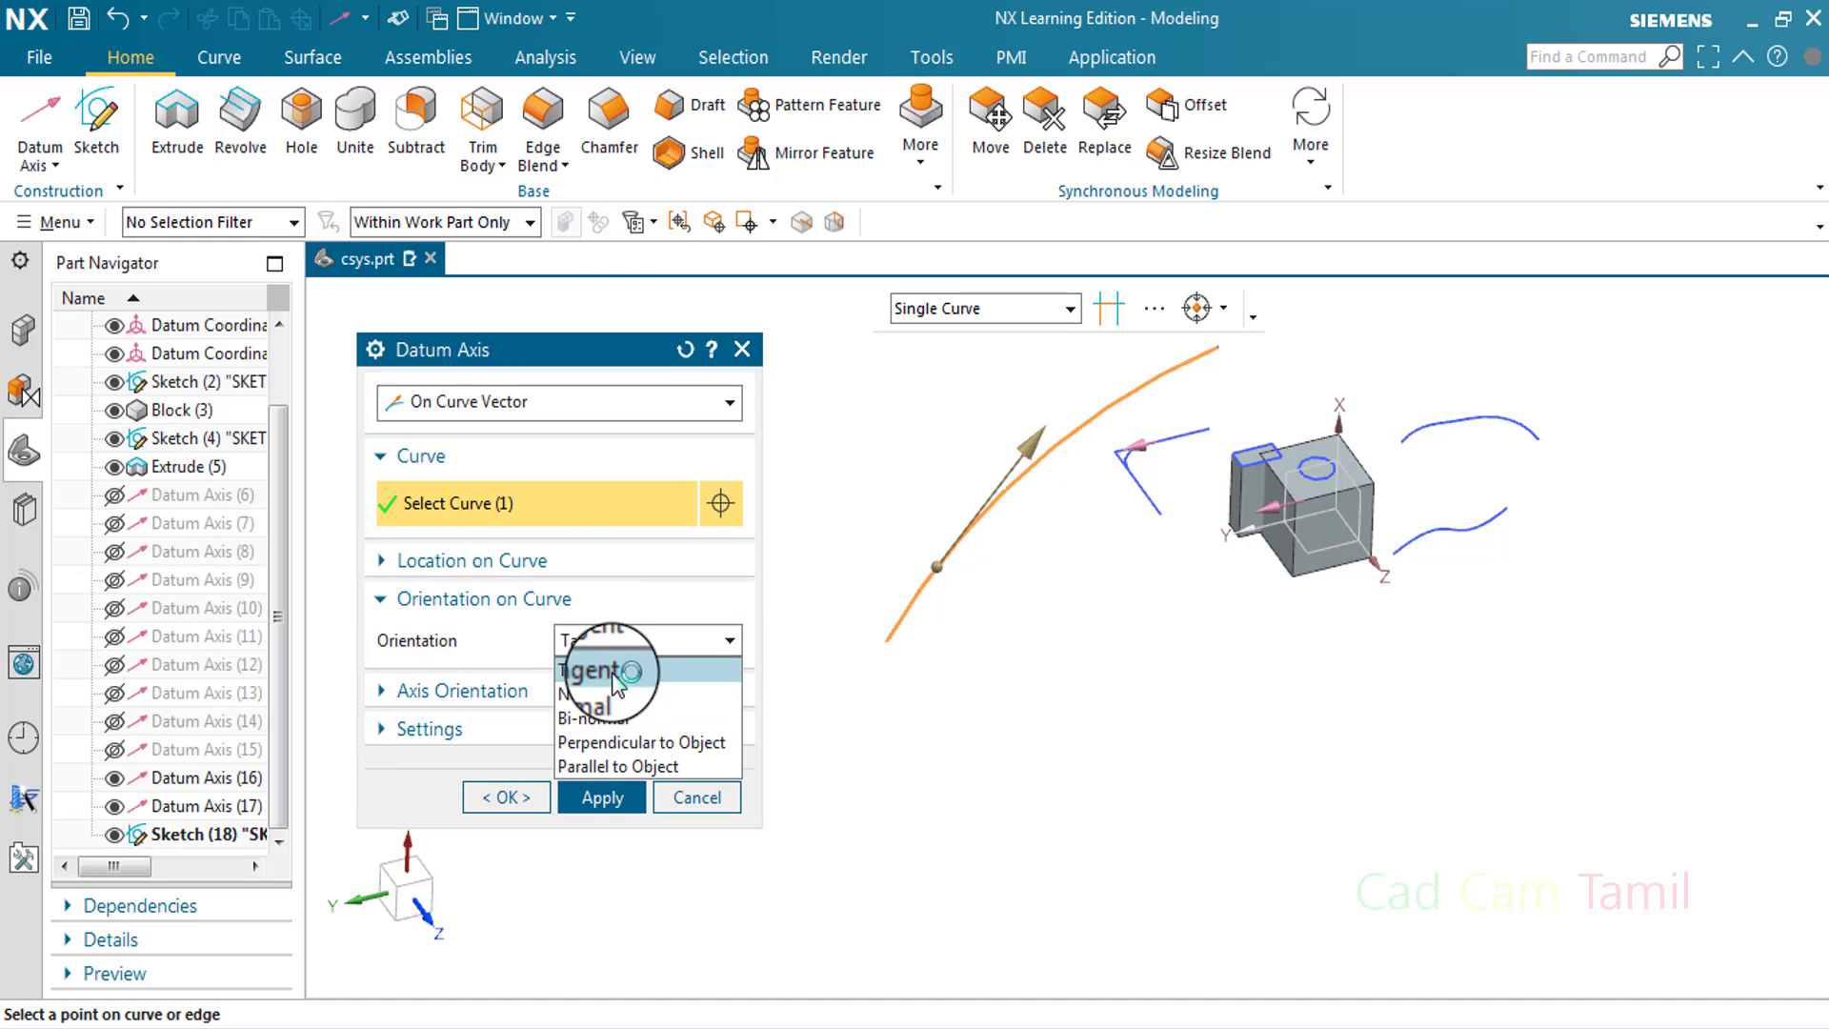
pyautogui.click(613, 672)
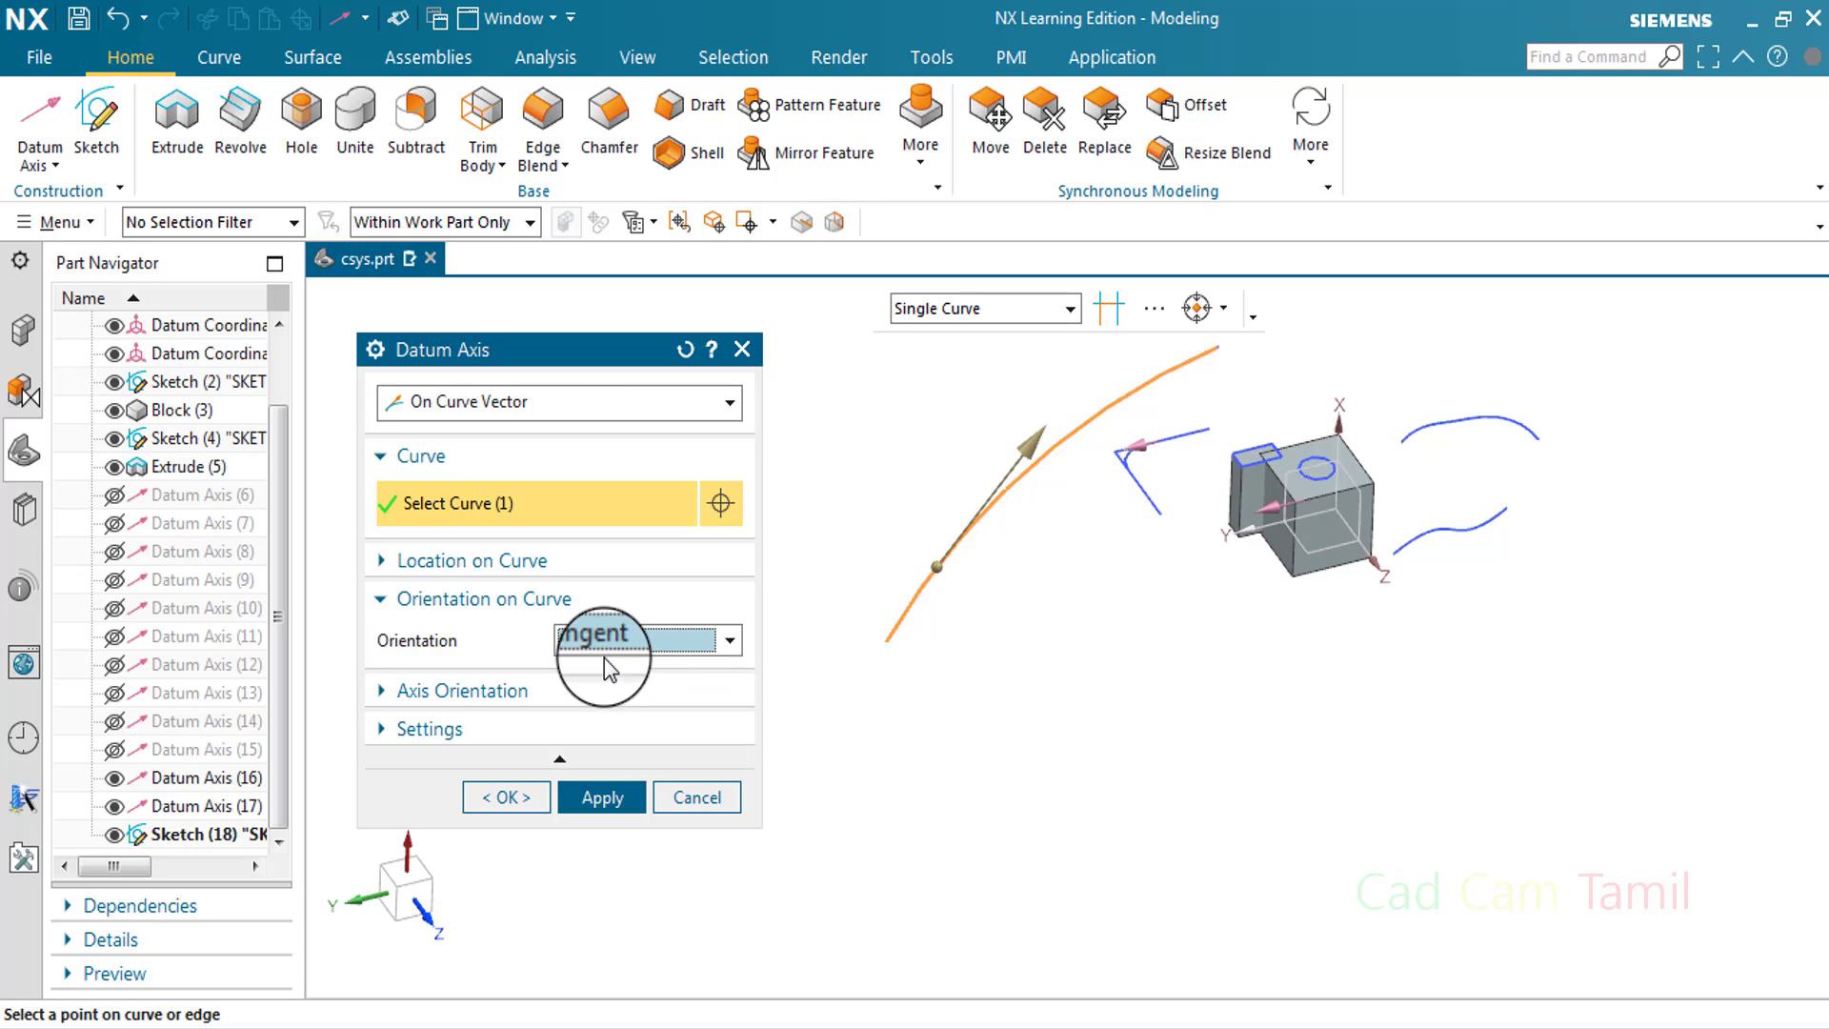
pyautogui.click(604, 644)
pyautogui.click(598, 694)
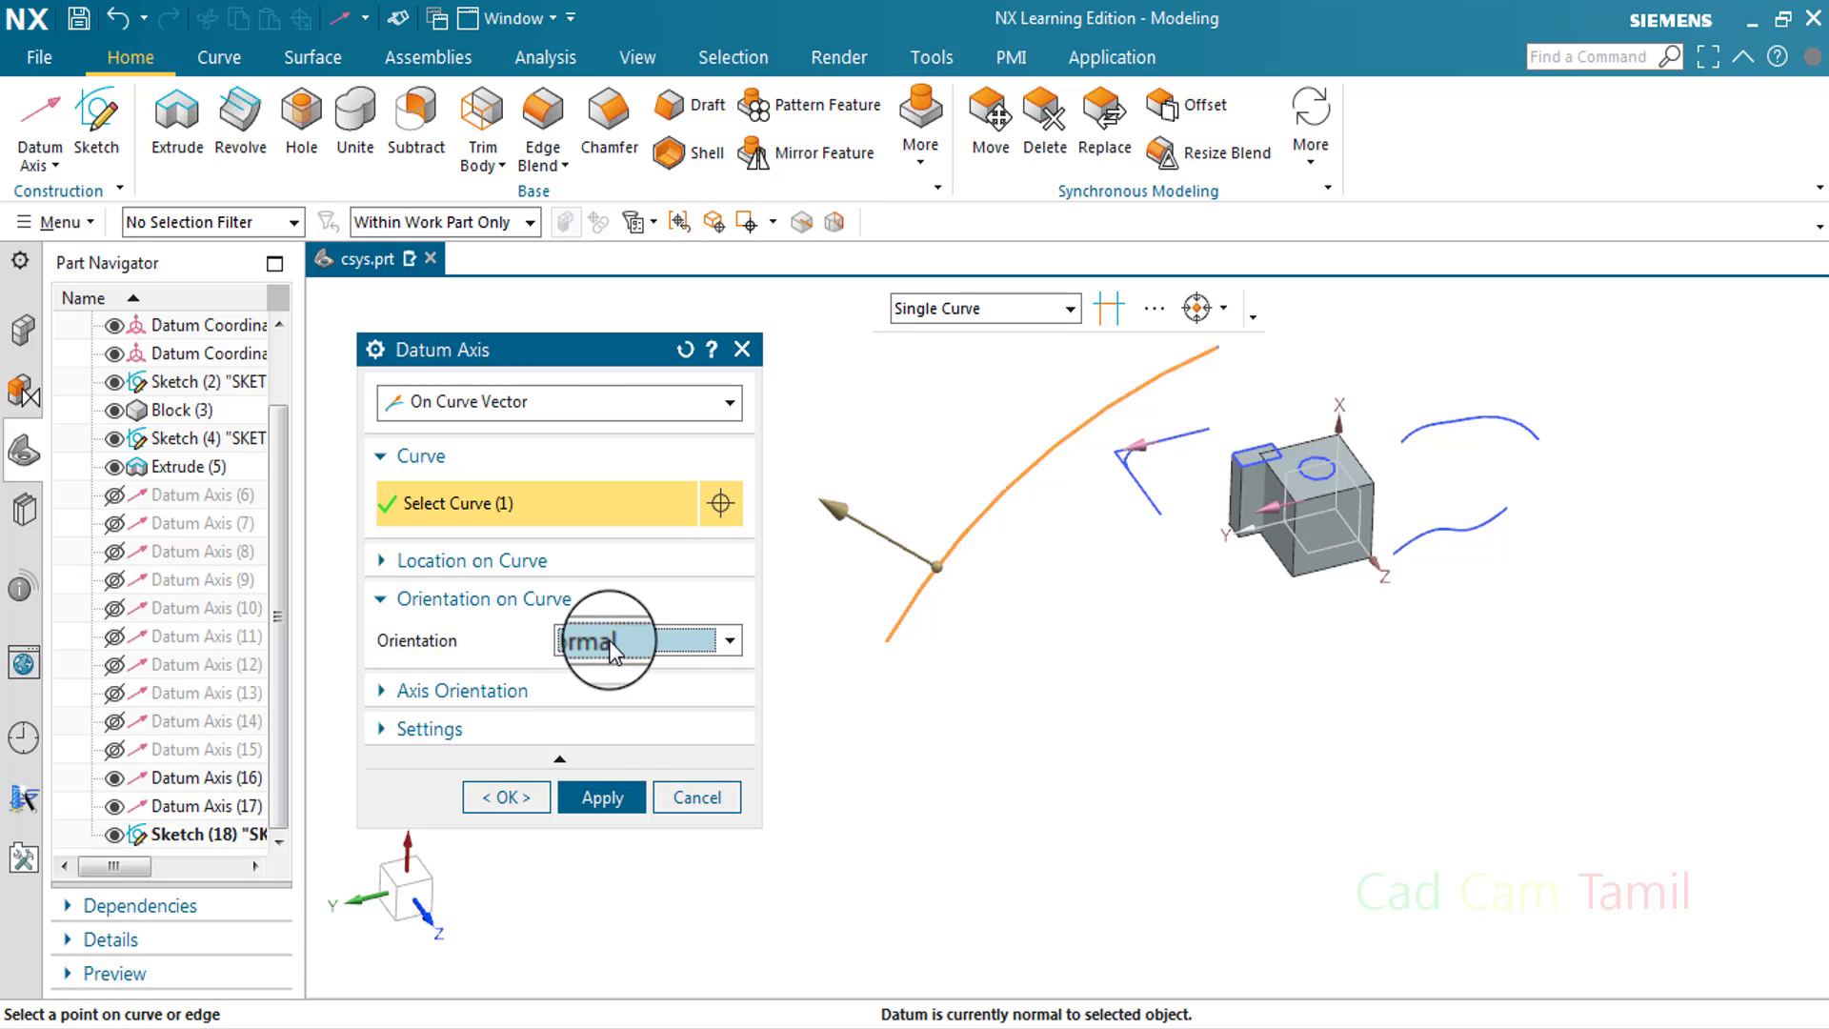
pyautogui.click(609, 640)
pyautogui.click(609, 669)
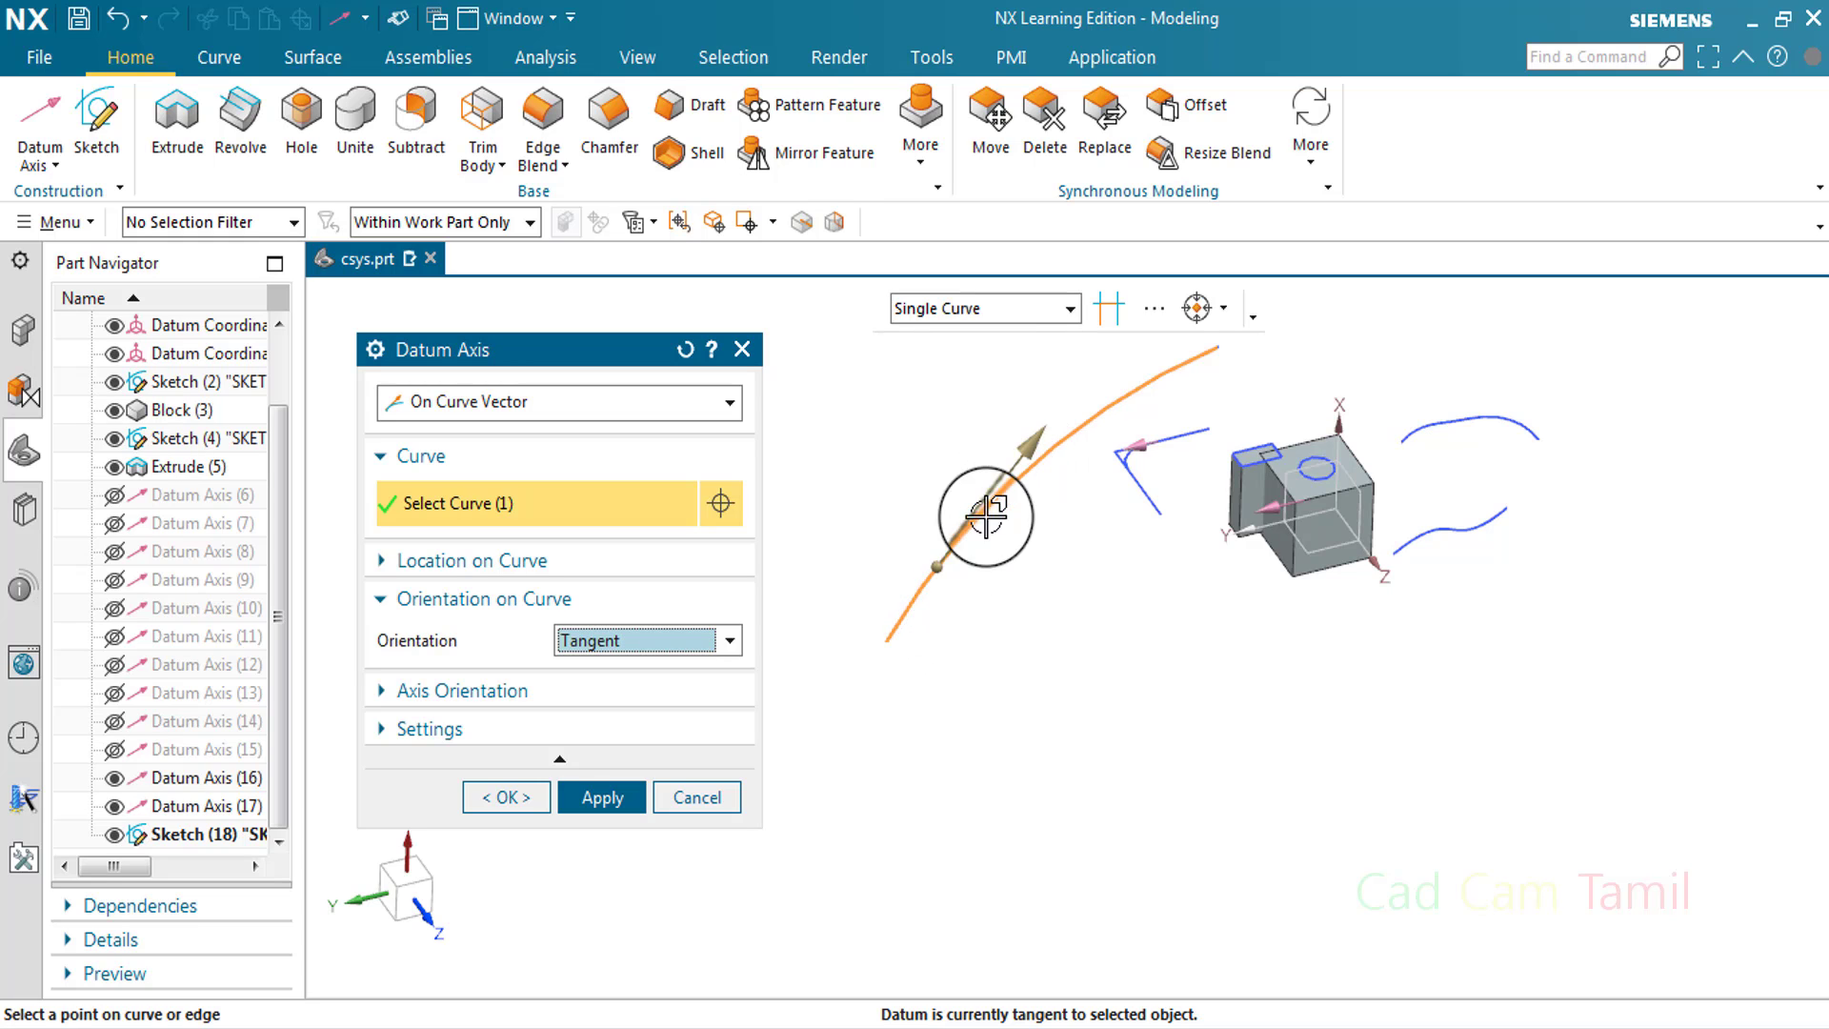
# Preview the Normal orientation again, then create a Bi-normal axis at 20 % of the arc's length
pyautogui.click(728, 640)
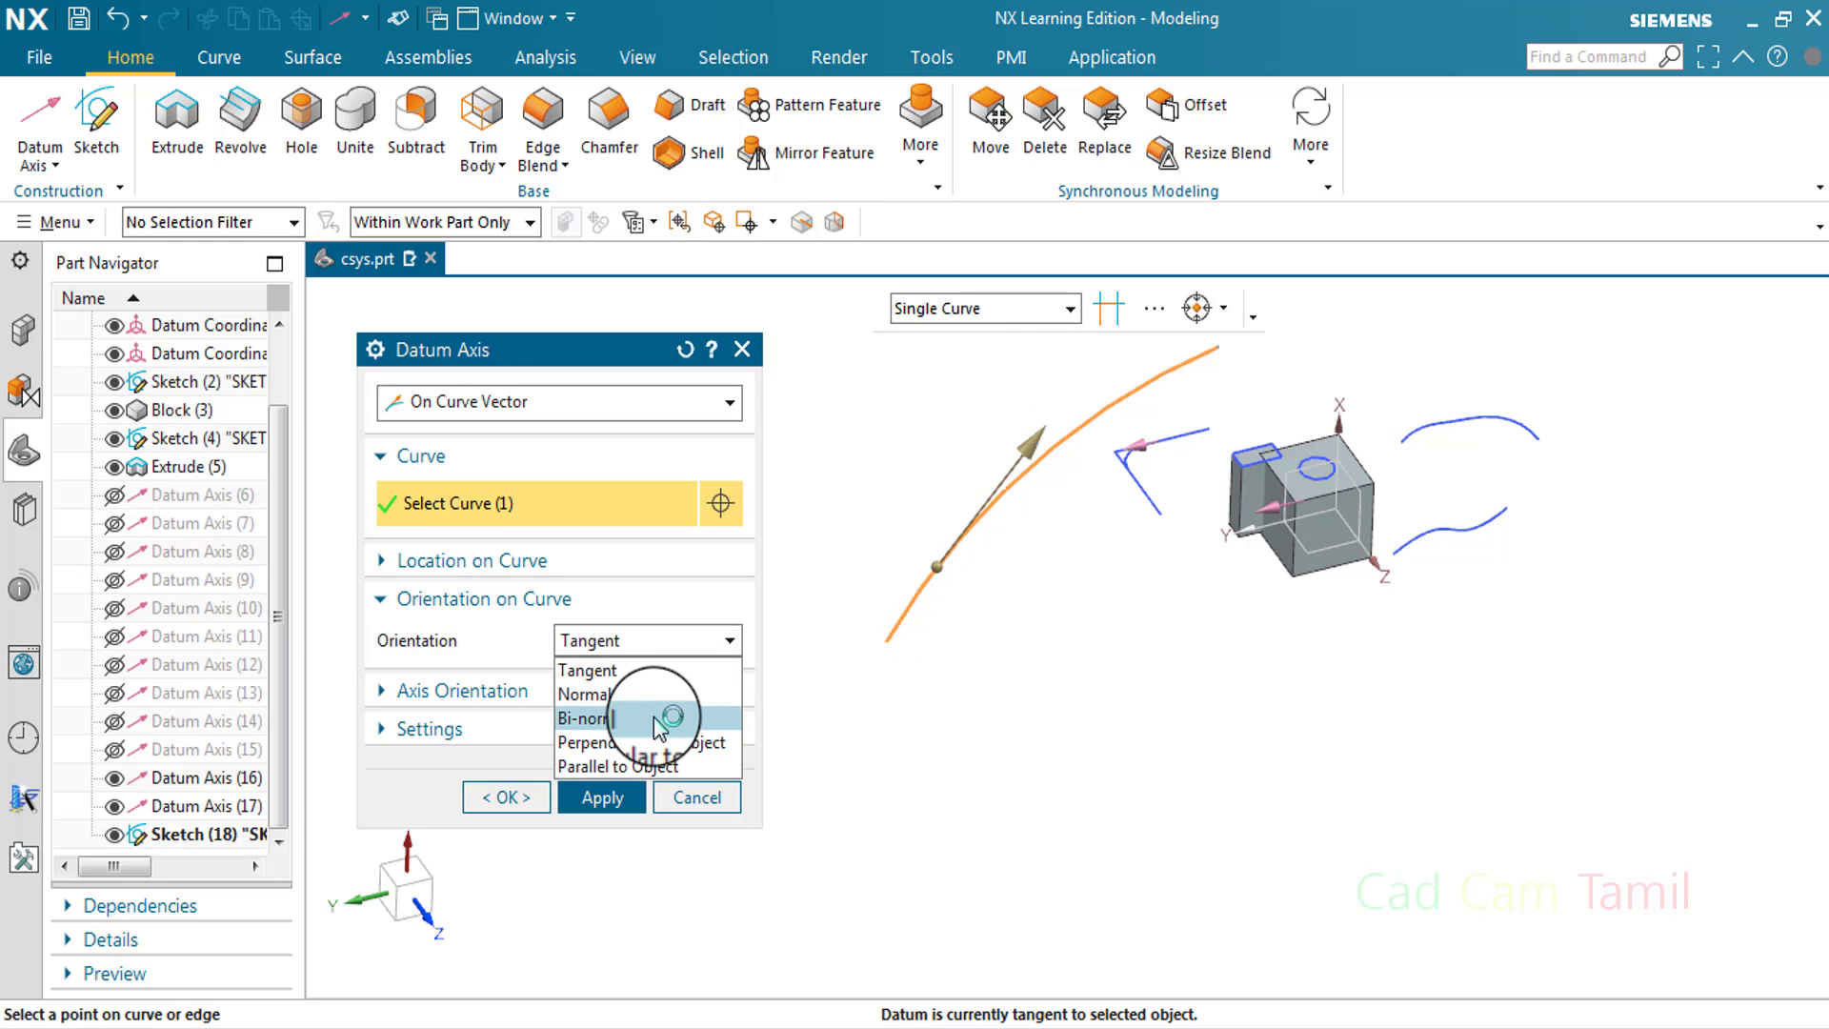
pyautogui.click(666, 693)
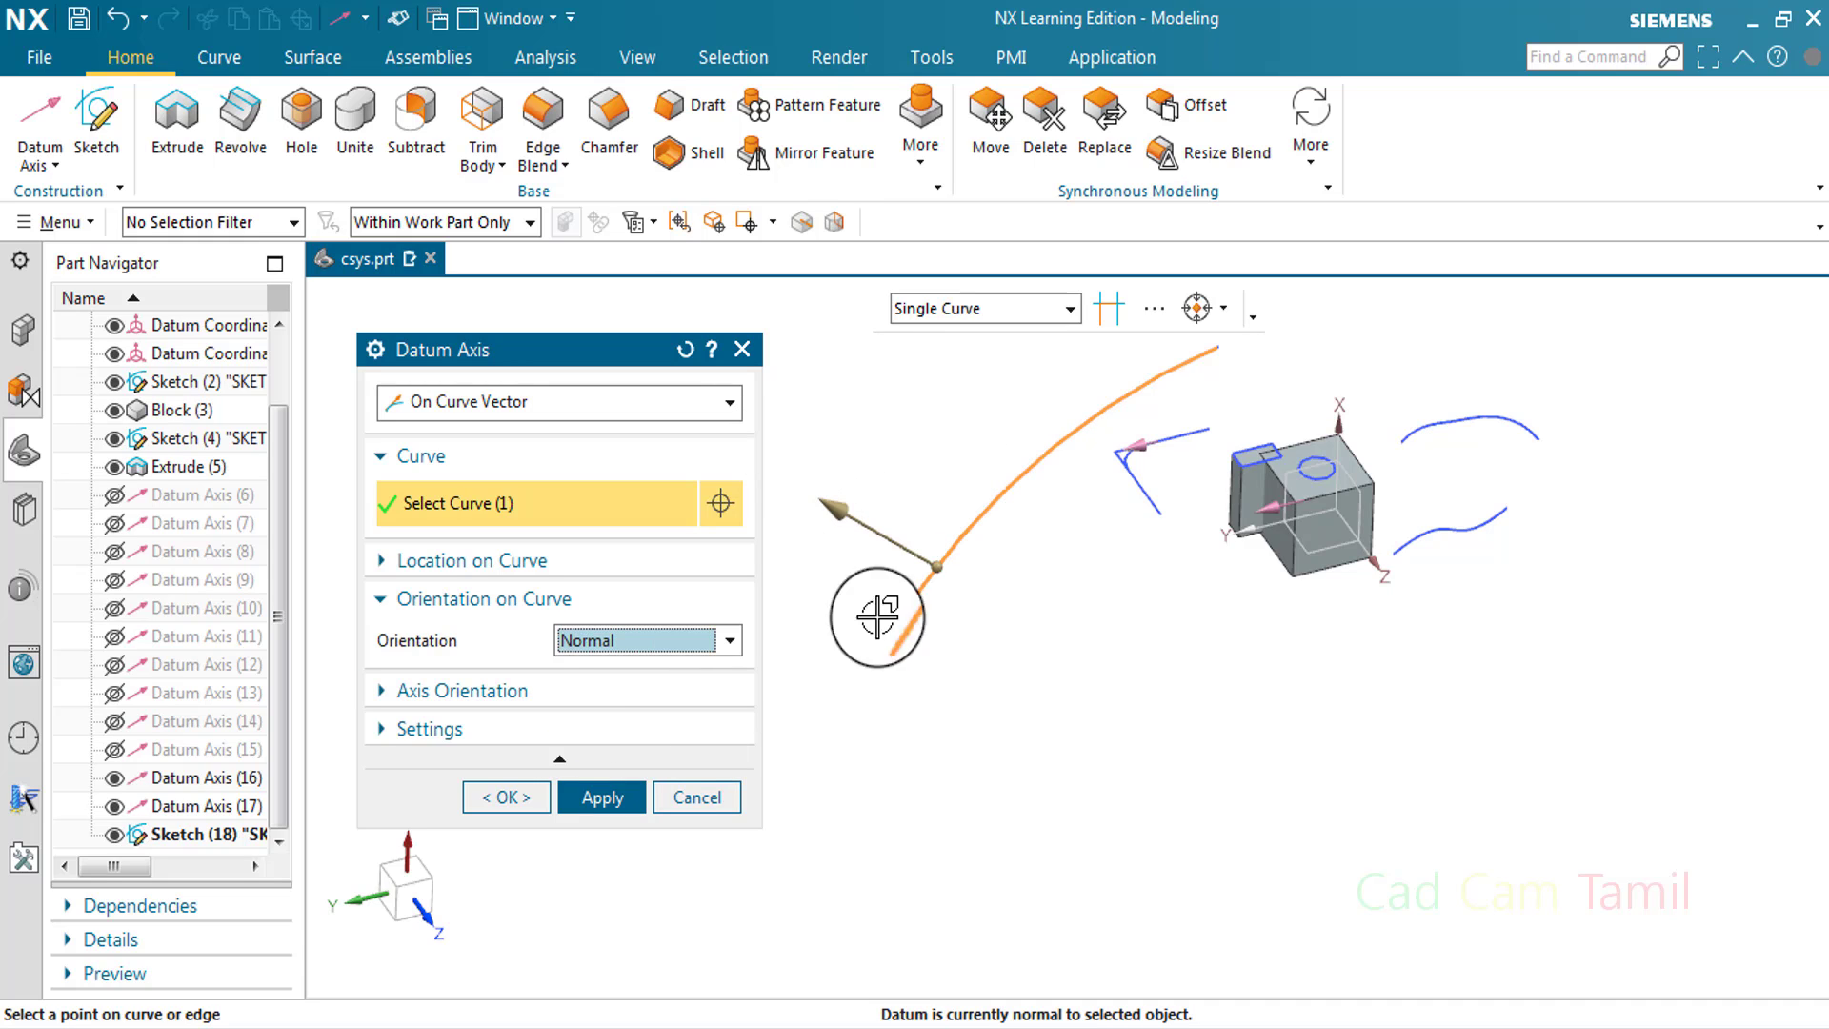
pyautogui.click(693, 644)
pyautogui.click(662, 723)
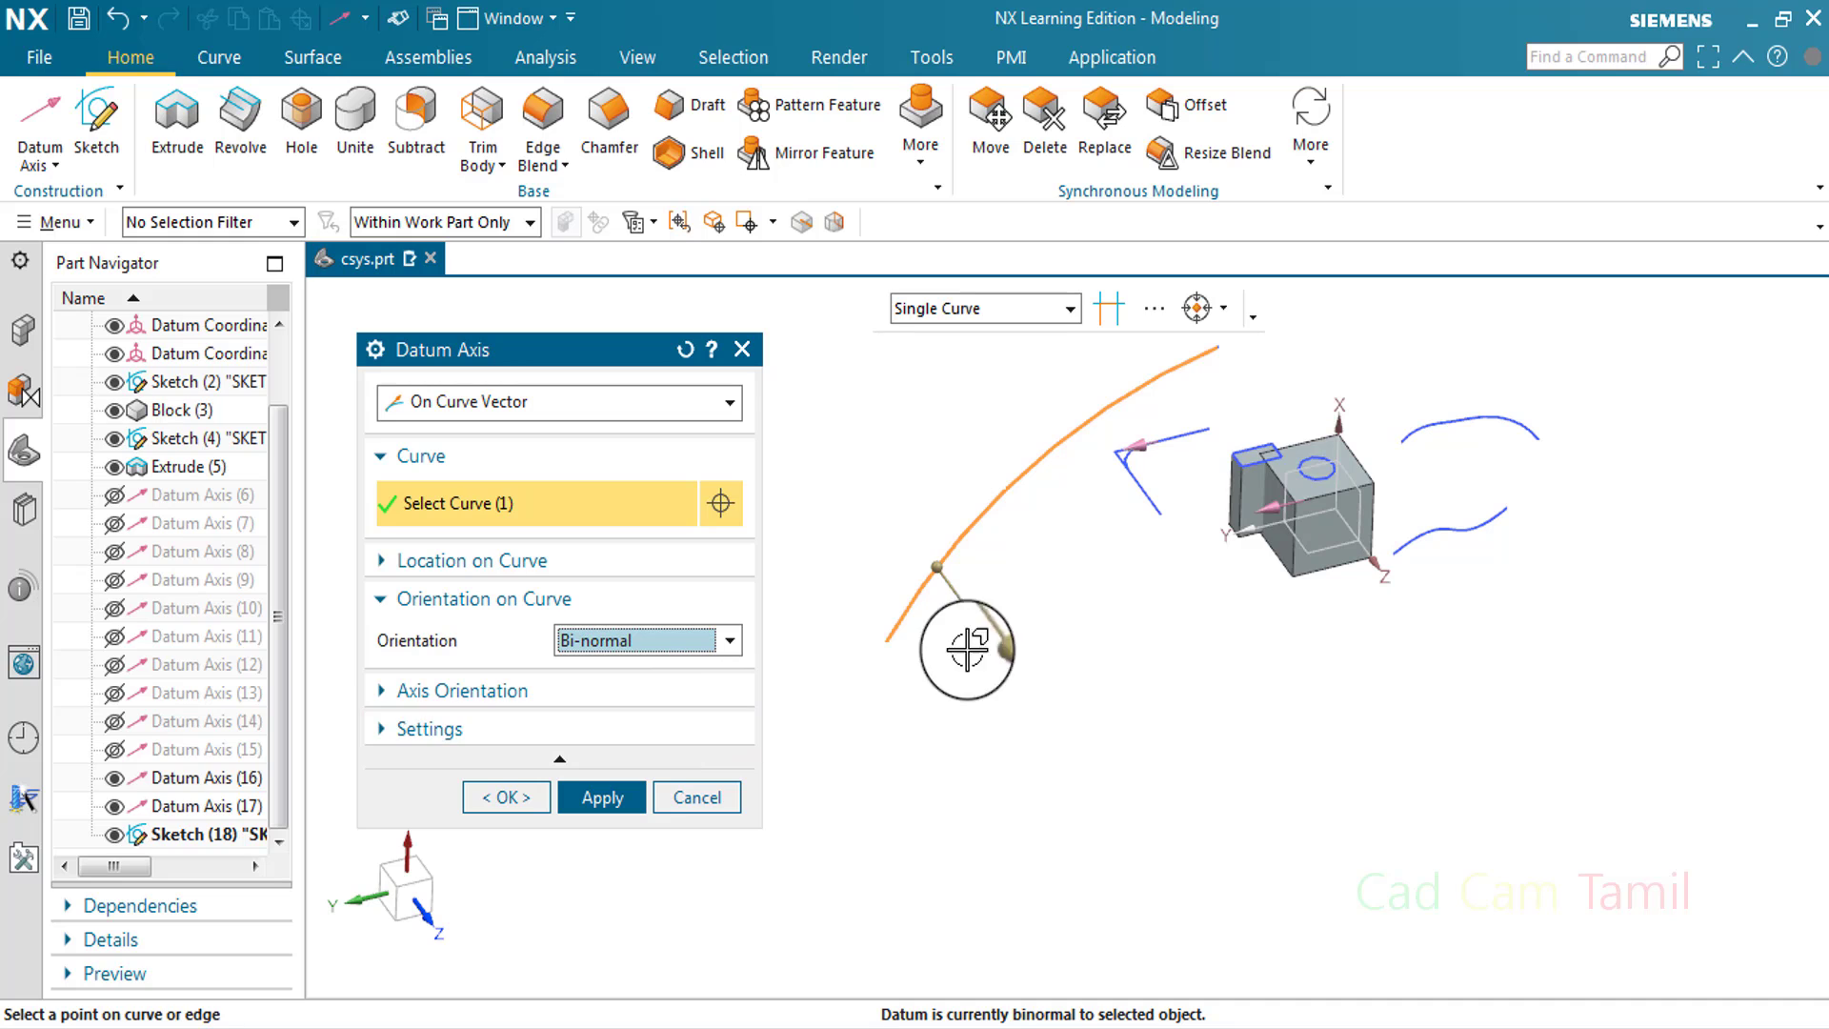
pyautogui.middleClick(1061, 706)
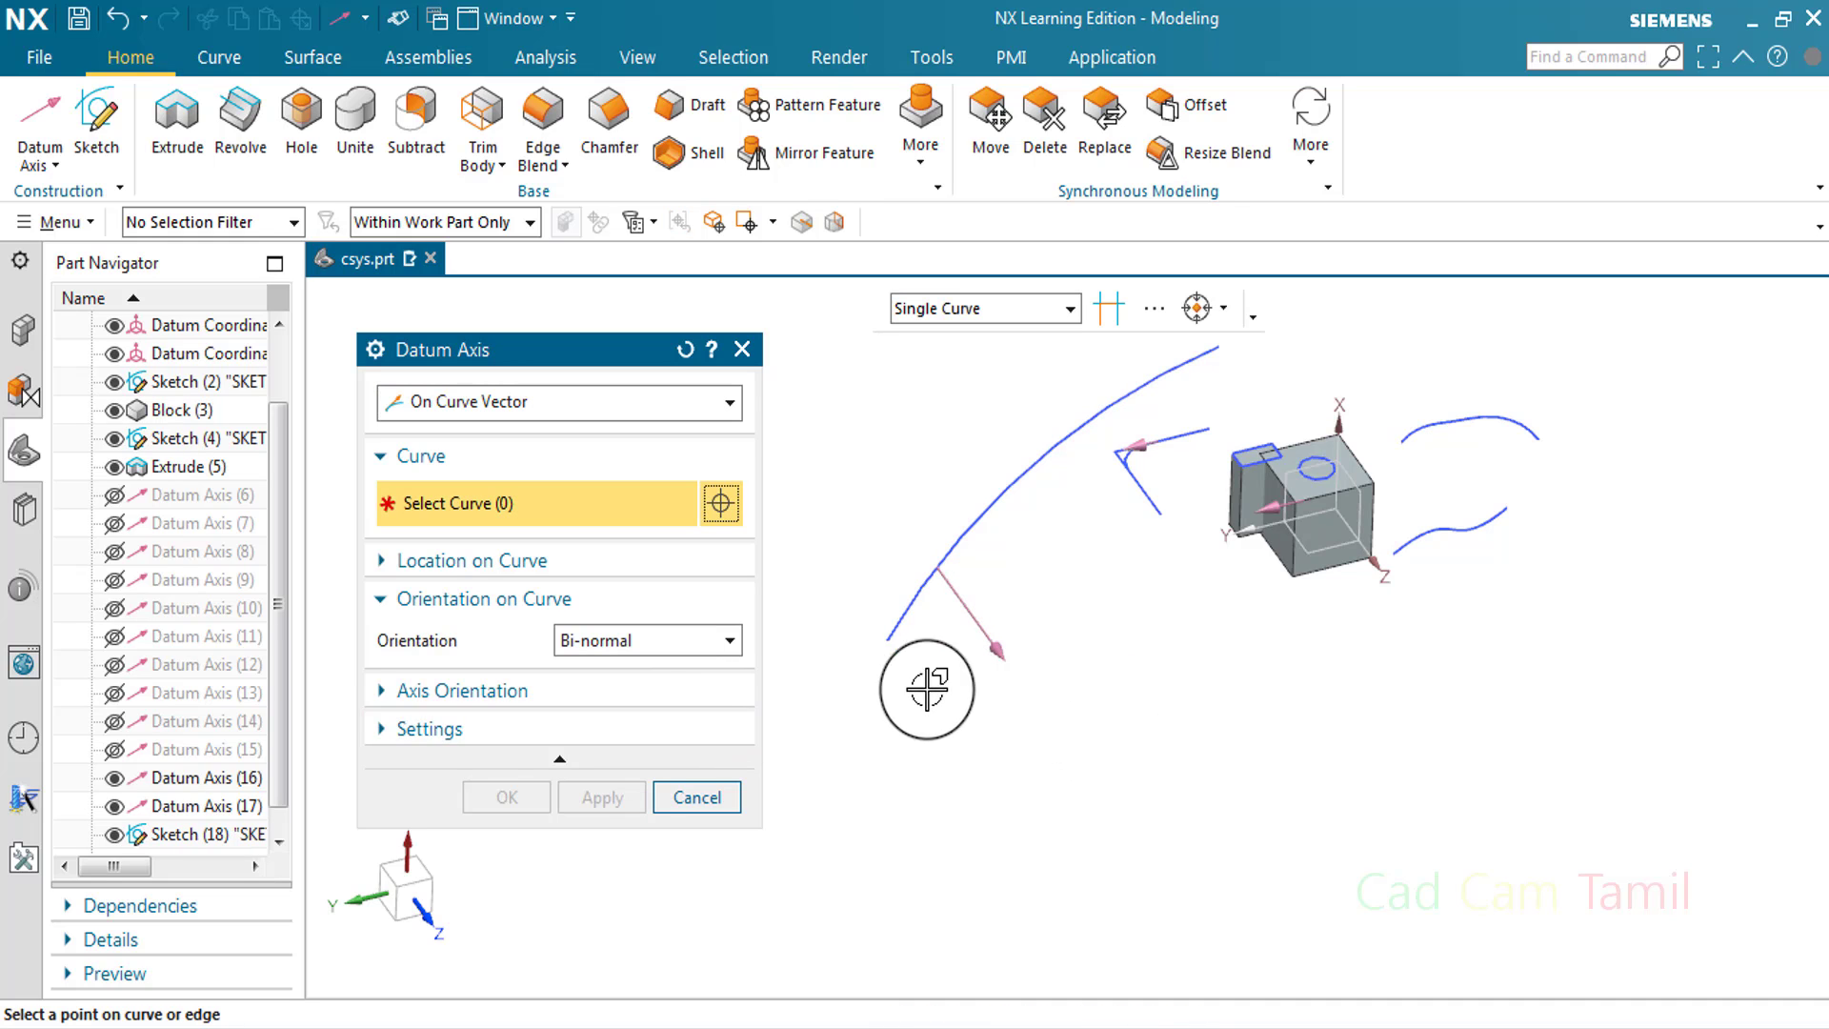
# Create a datum axis with Tangent orientation near the middle of the large arc
pyautogui.click(693, 644)
pyautogui.click(659, 667)
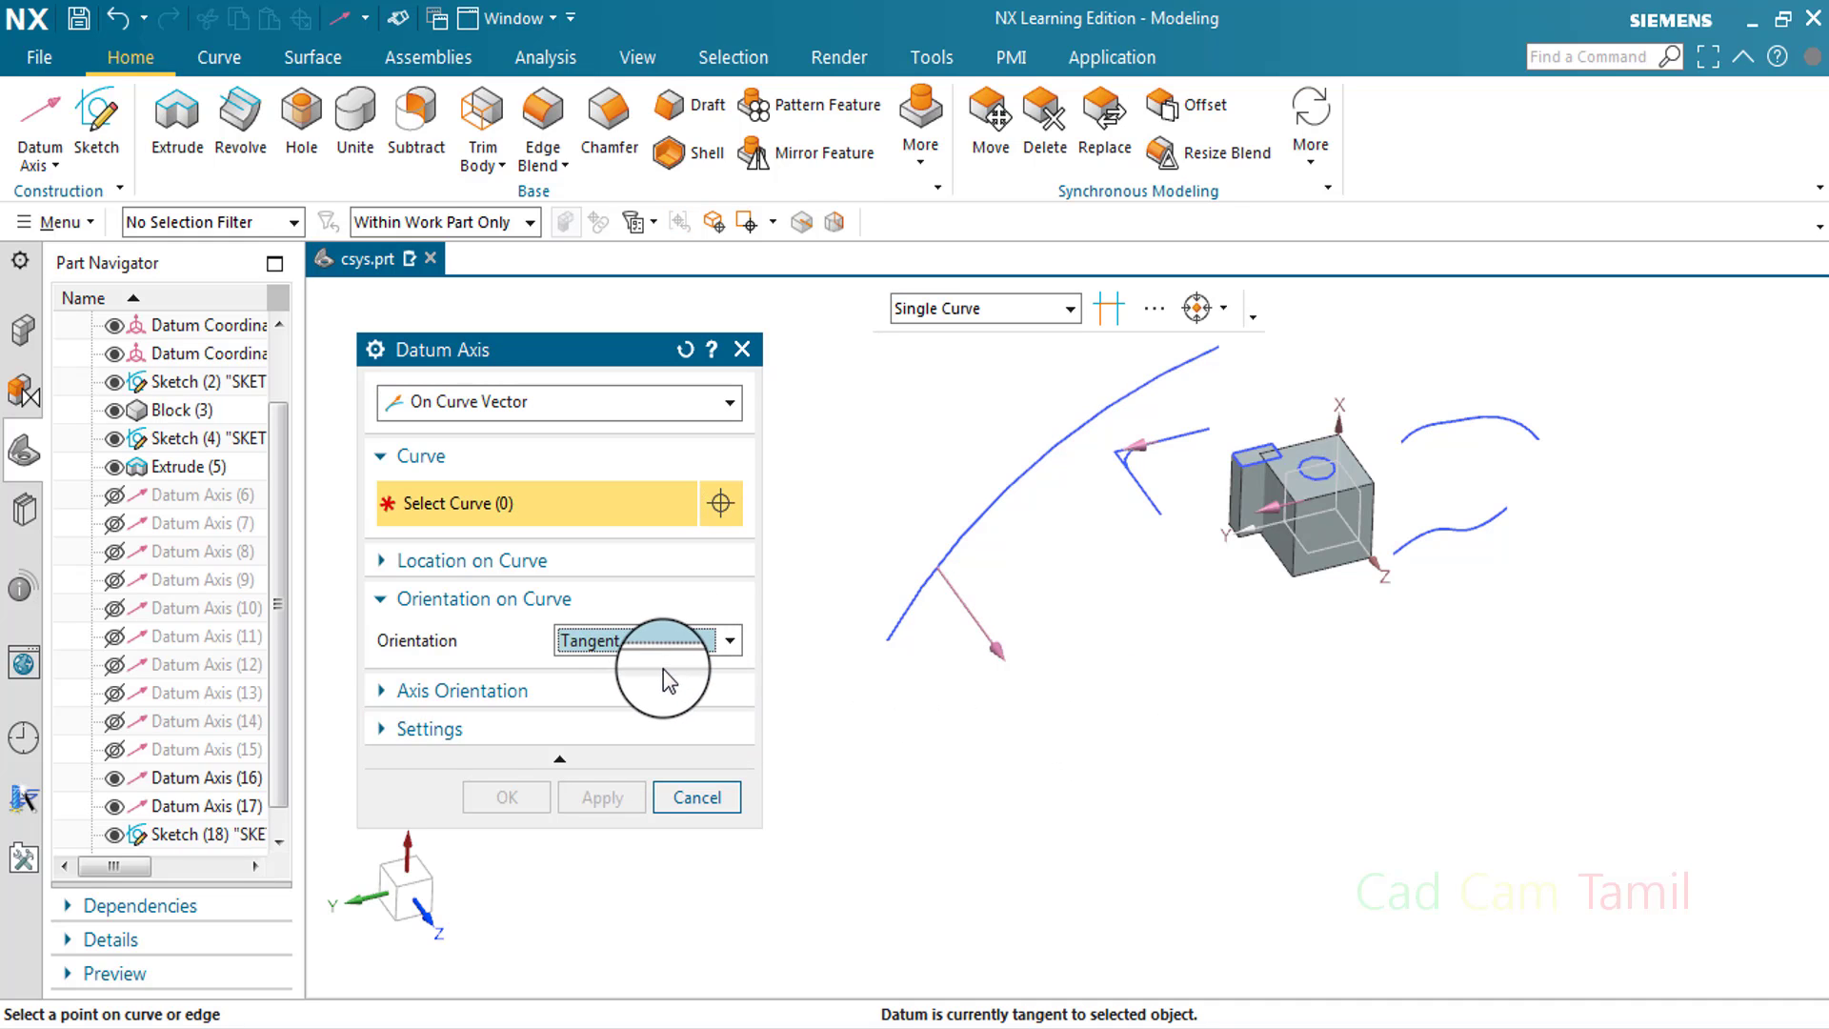
pyautogui.click(997, 512)
pyautogui.click(602, 796)
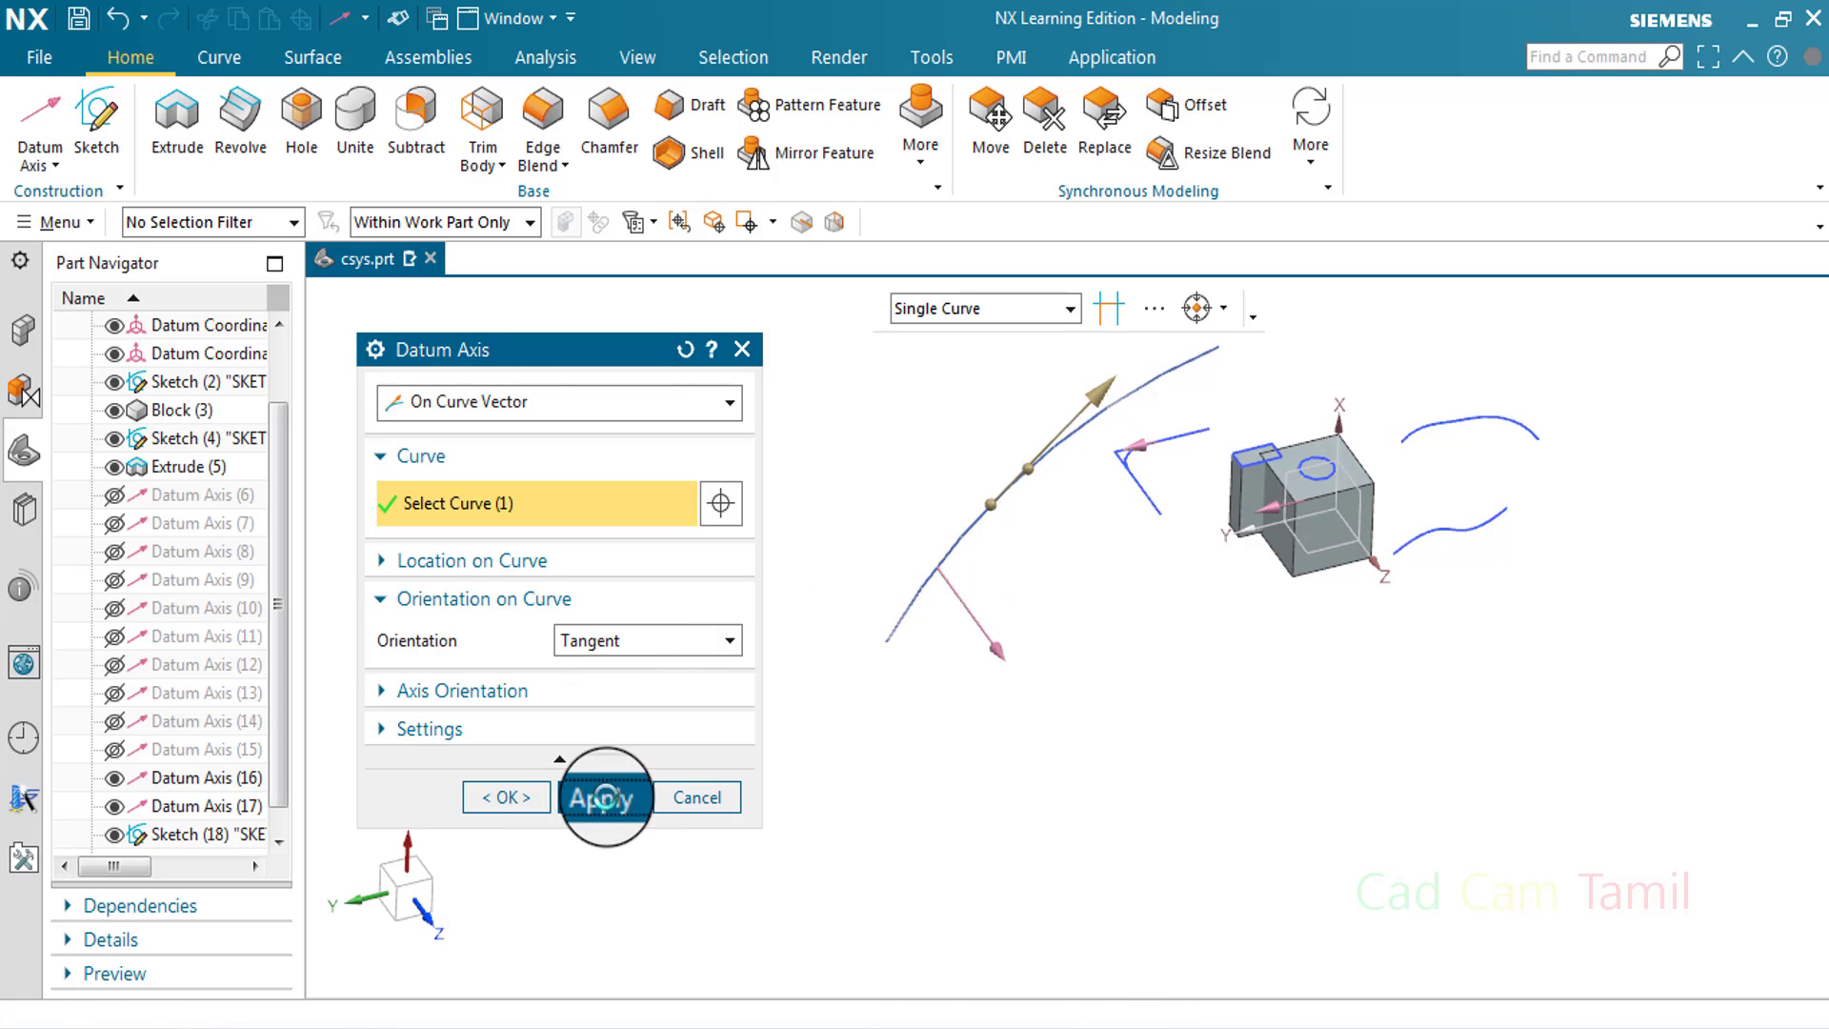
# Create a datum axis with Normal orientation on the large arc, slightly below the tangent axis
pyautogui.click(648, 640)
pyautogui.click(636, 695)
pyautogui.click(973, 522)
pyautogui.click(602, 797)
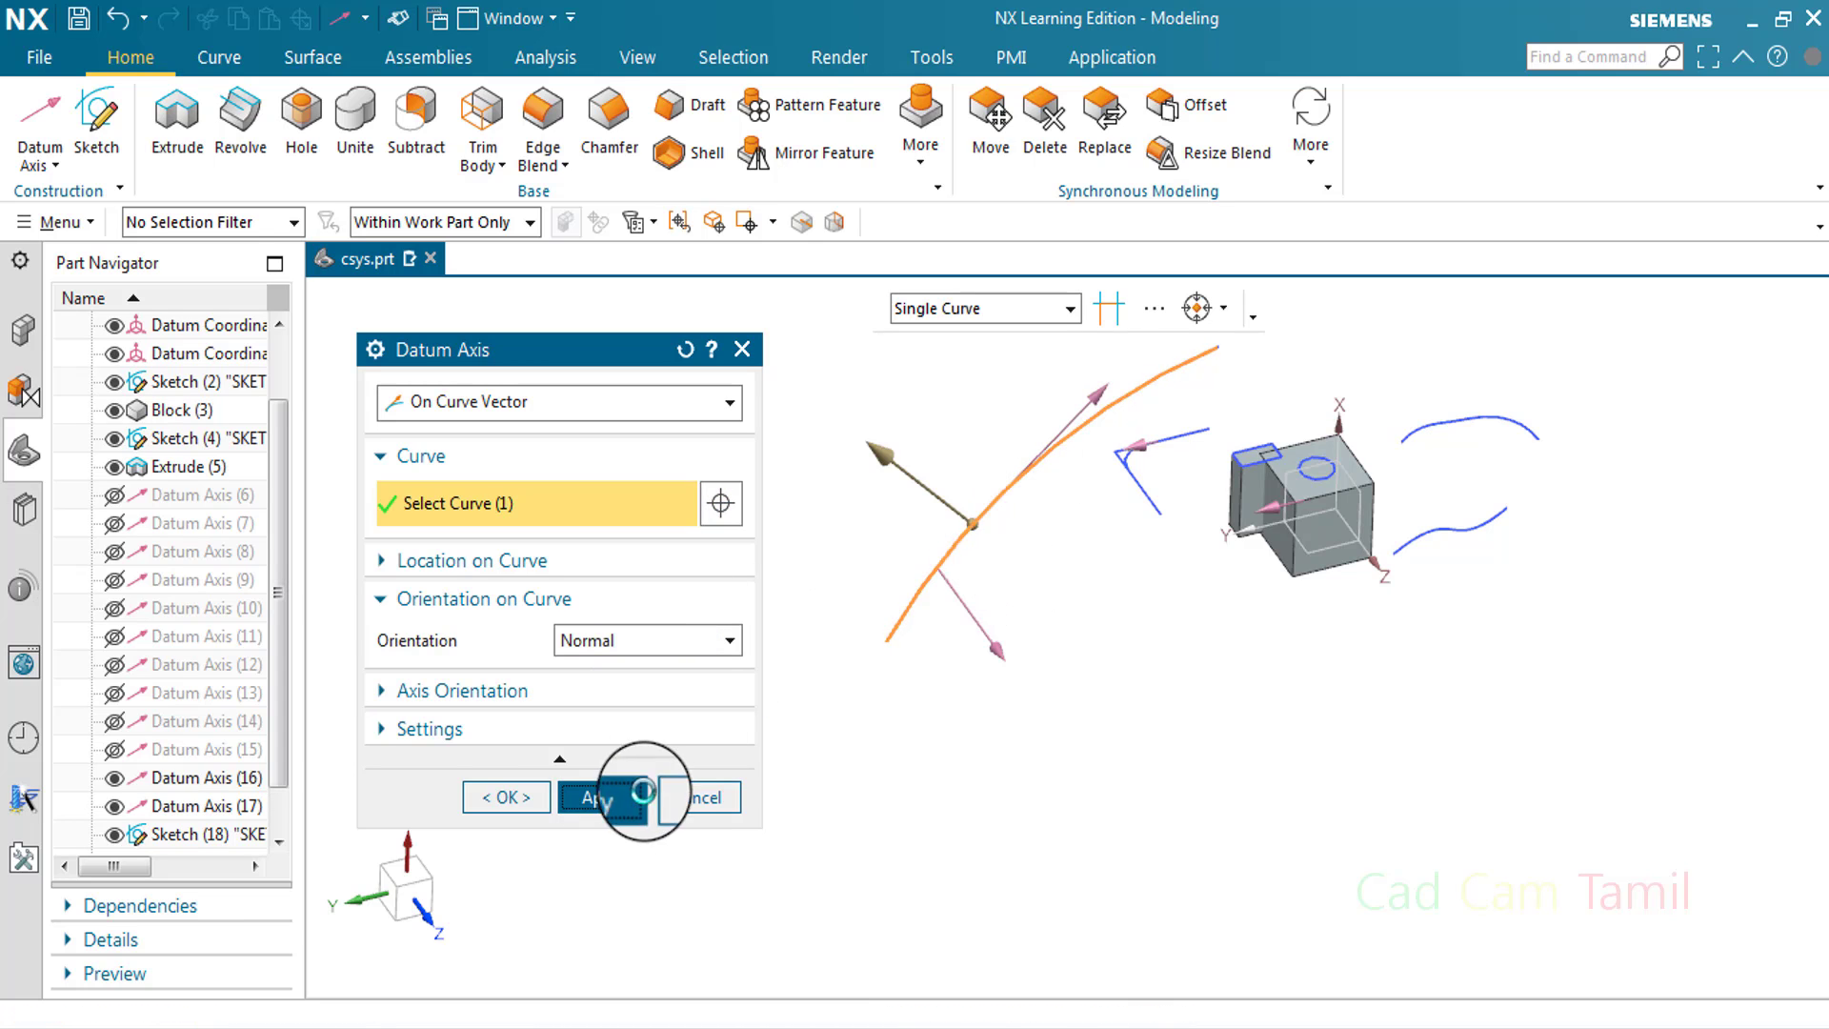
# Create a datum axis with Bi-normal orientation on the large arc, near the start of the normal axis
pyautogui.click(647, 640)
pyautogui.click(642, 722)
pyautogui.click(1009, 495)
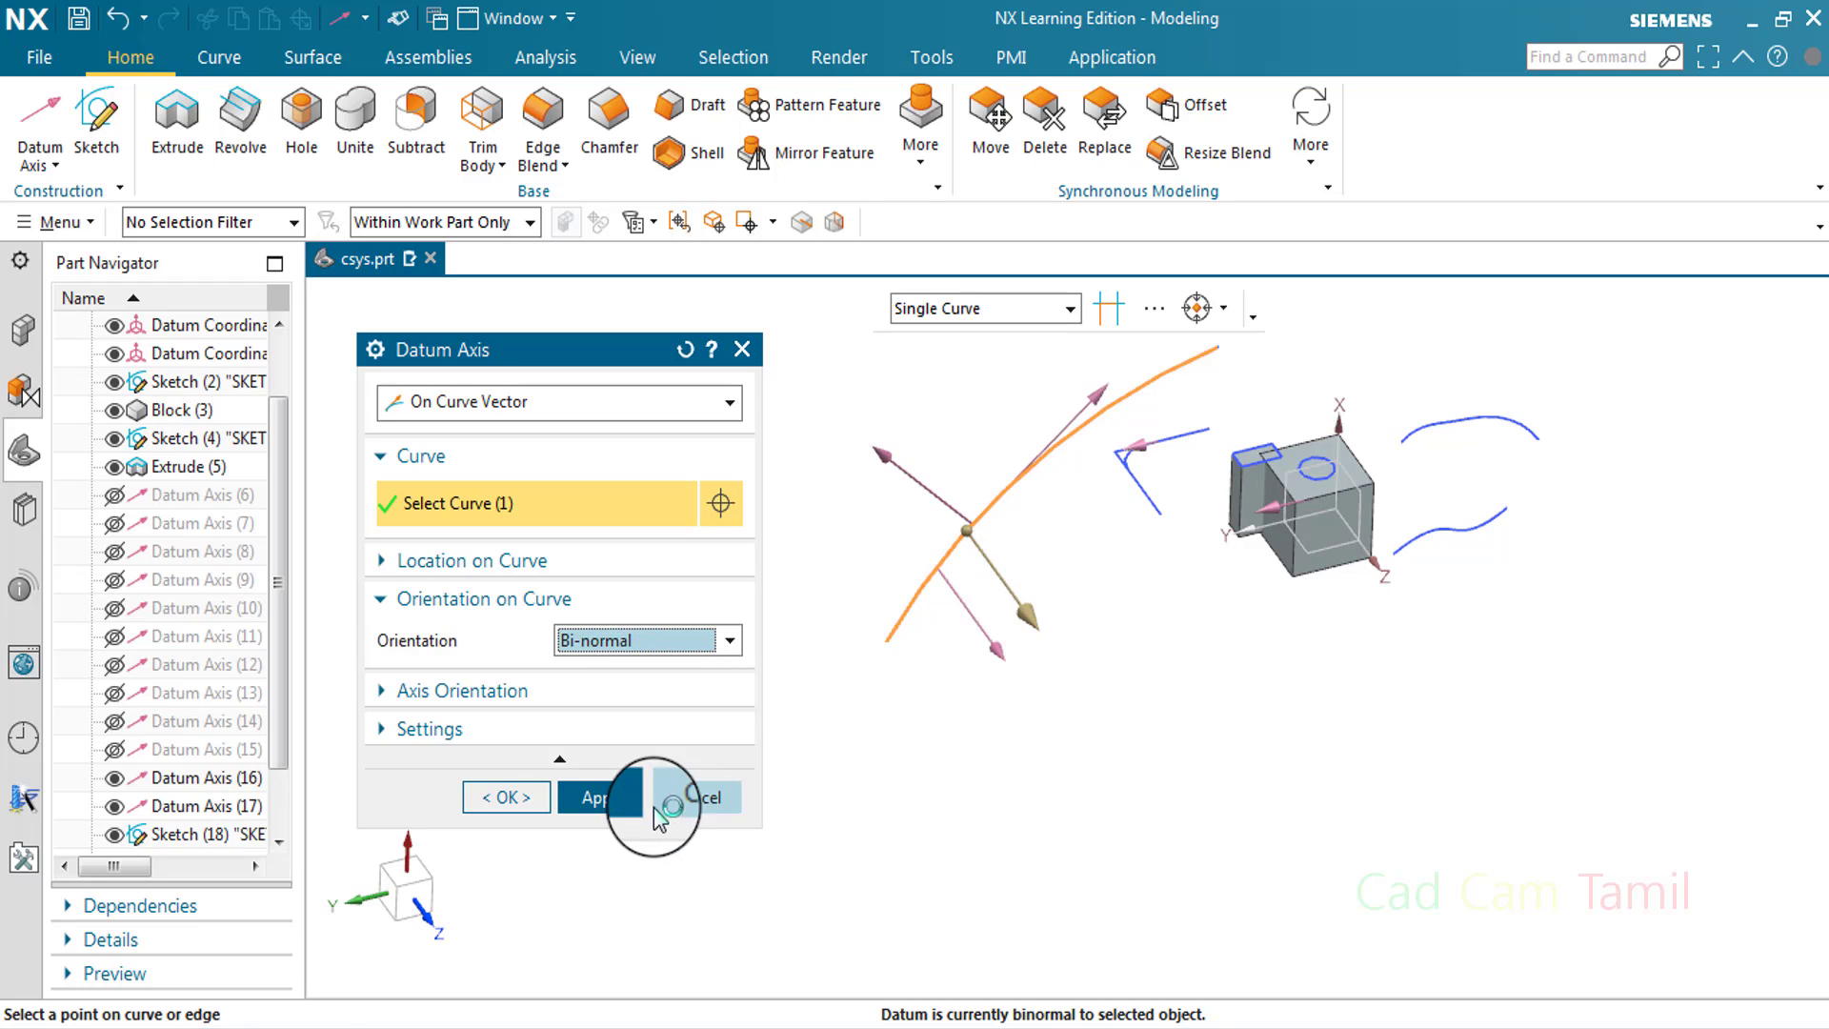
pyautogui.click(629, 797)
# Try the Perpendicular to Object orientation with the block's top face as the reference object
pyautogui.click(648, 640)
pyautogui.click(667, 743)
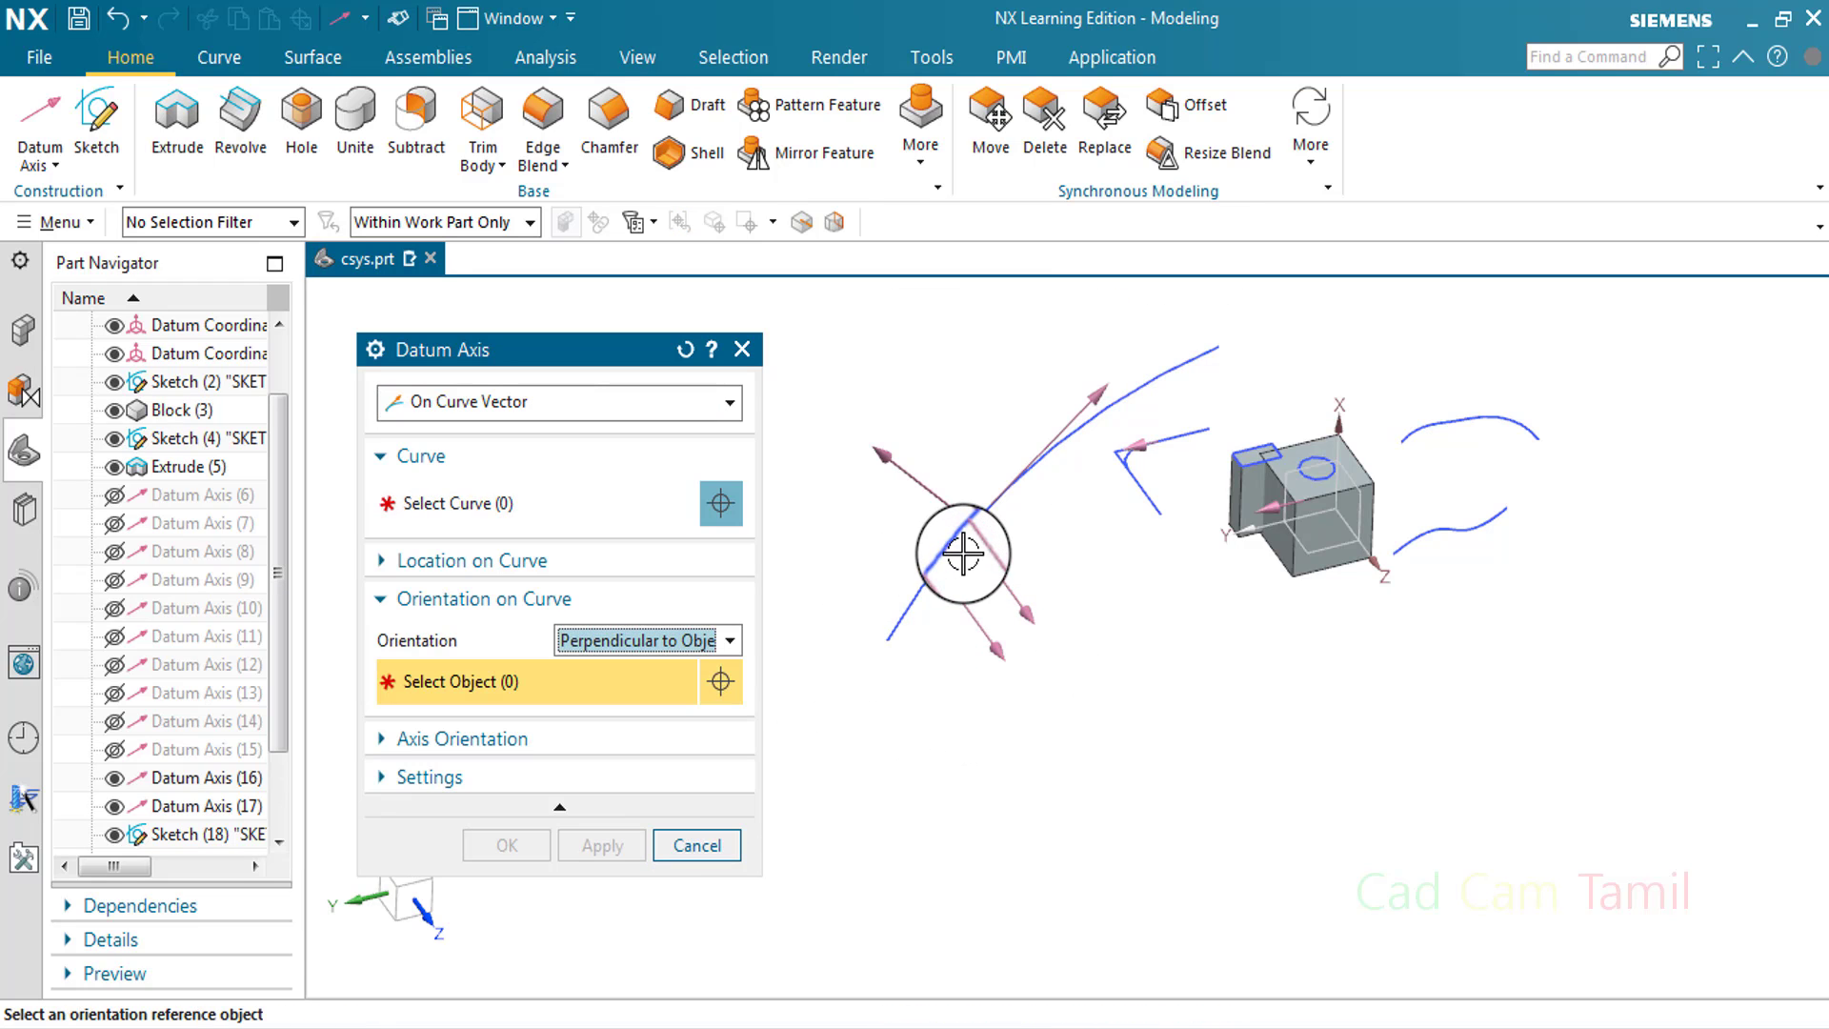
pyautogui.scroll(4, 1306, 474)
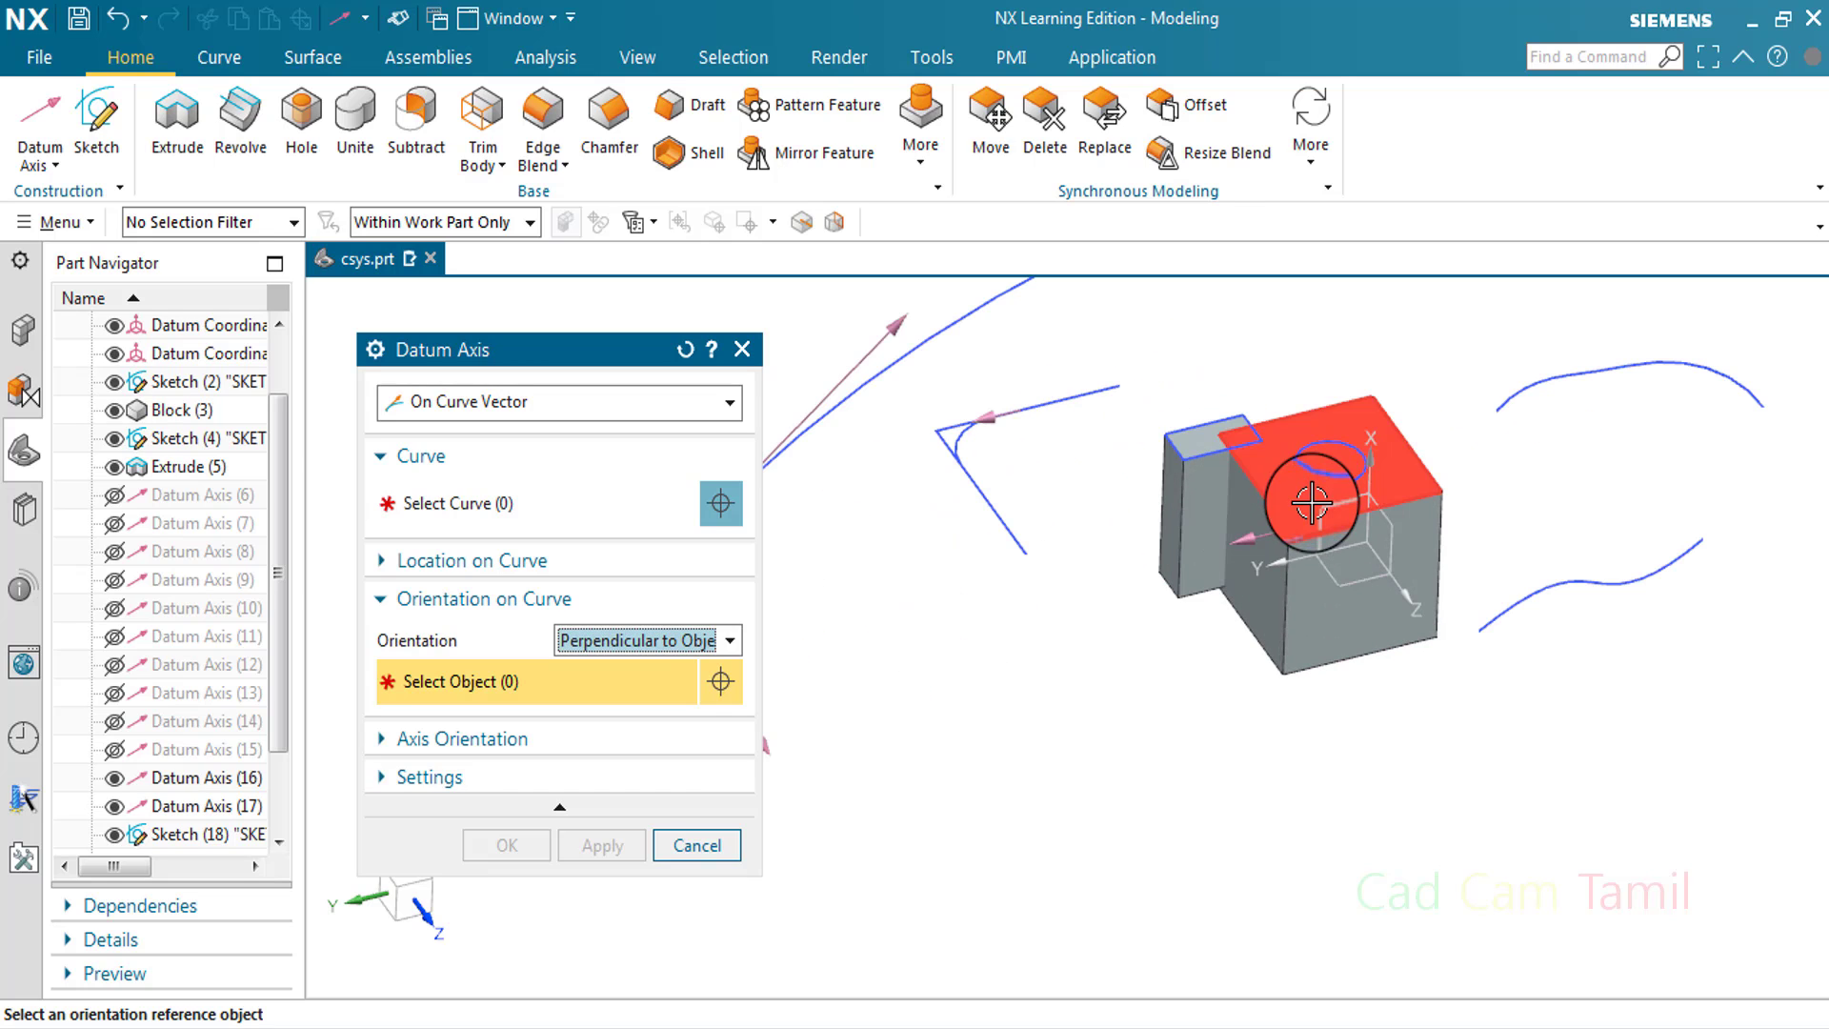
pyautogui.click(1320, 472)
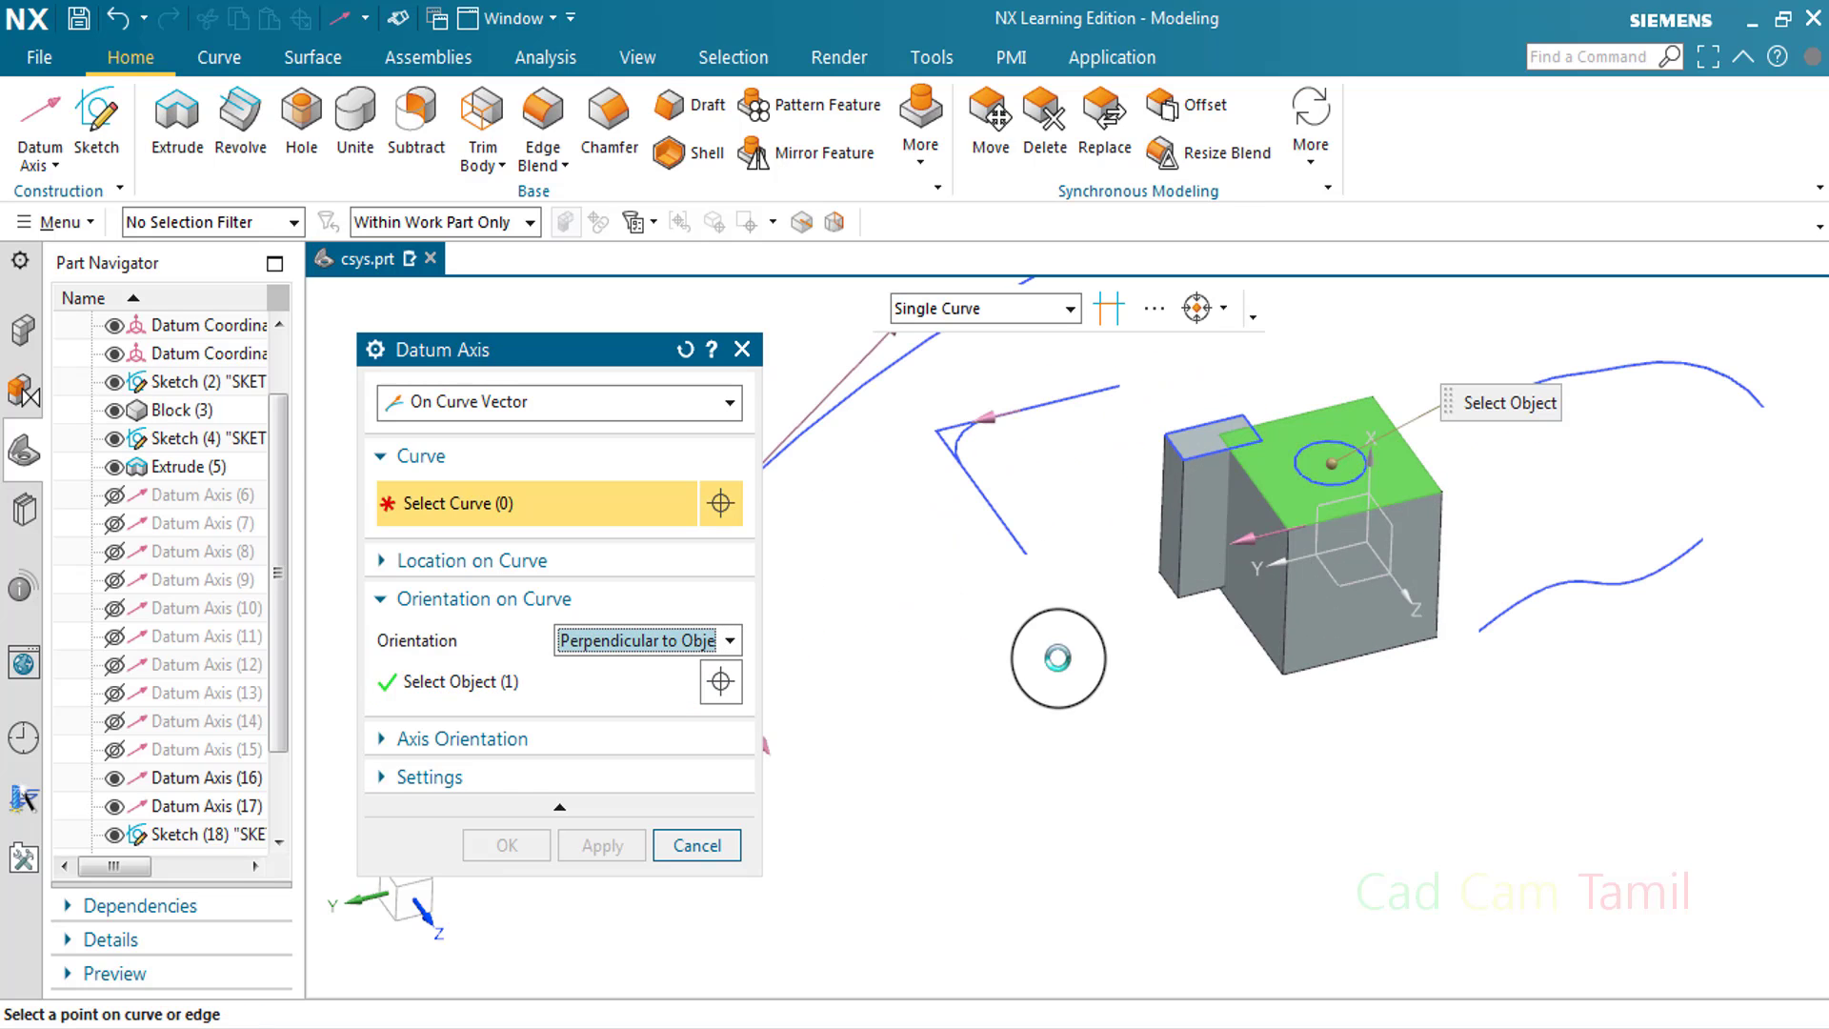
# Try the Parallel to Object orientation with the block's front face as reference and the circle on its top as the curve
pyautogui.click(693, 647)
pyautogui.click(666, 767)
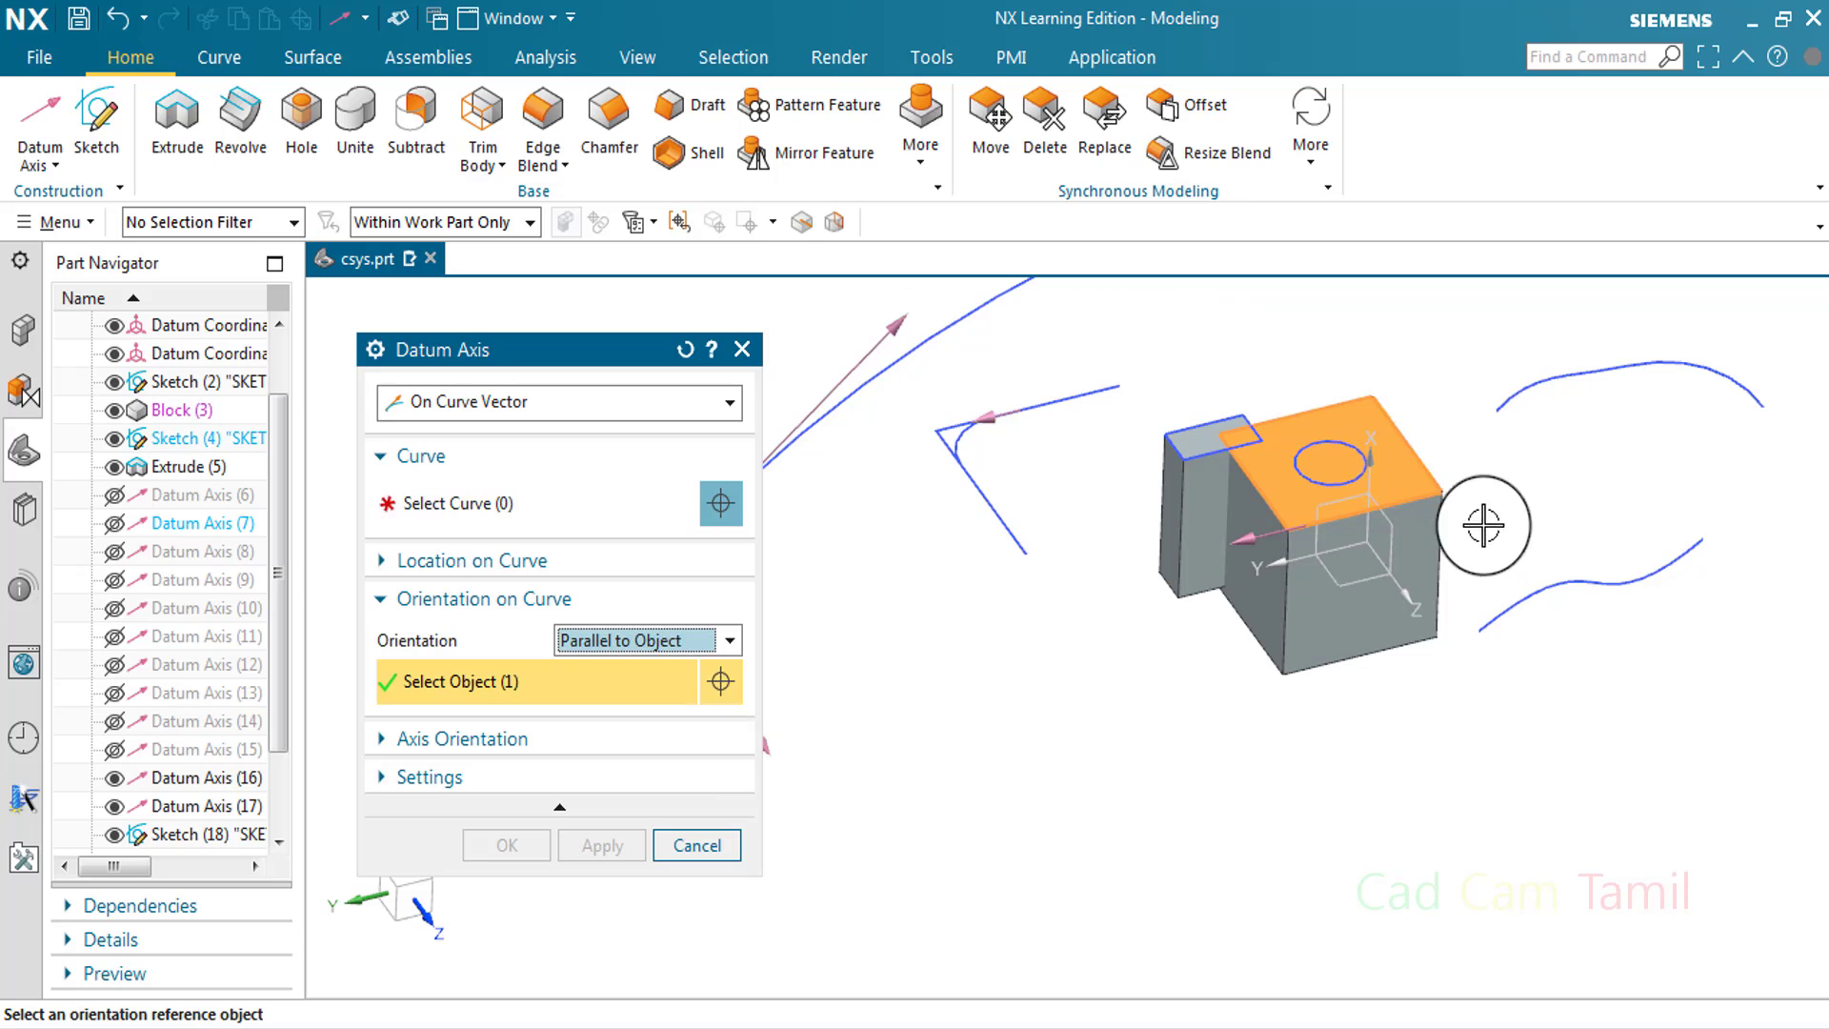
pyautogui.click(1362, 581)
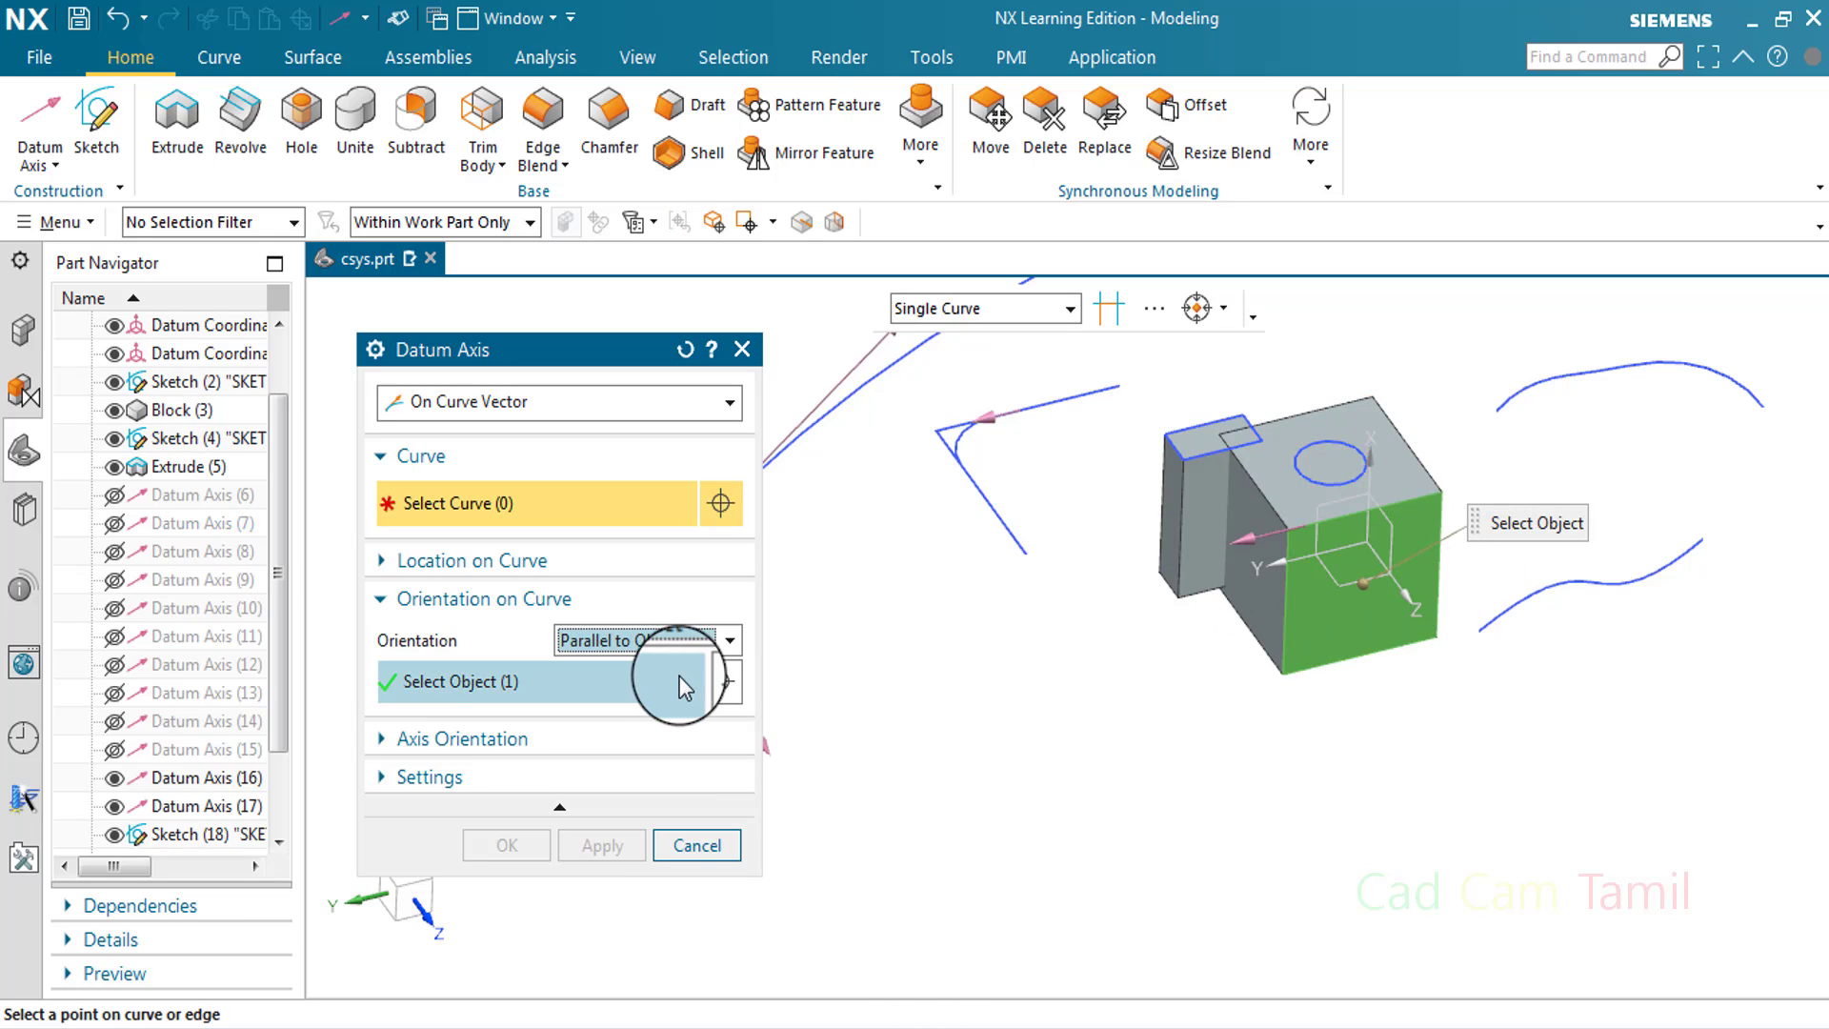
pyautogui.click(562, 495)
pyautogui.click(1307, 476)
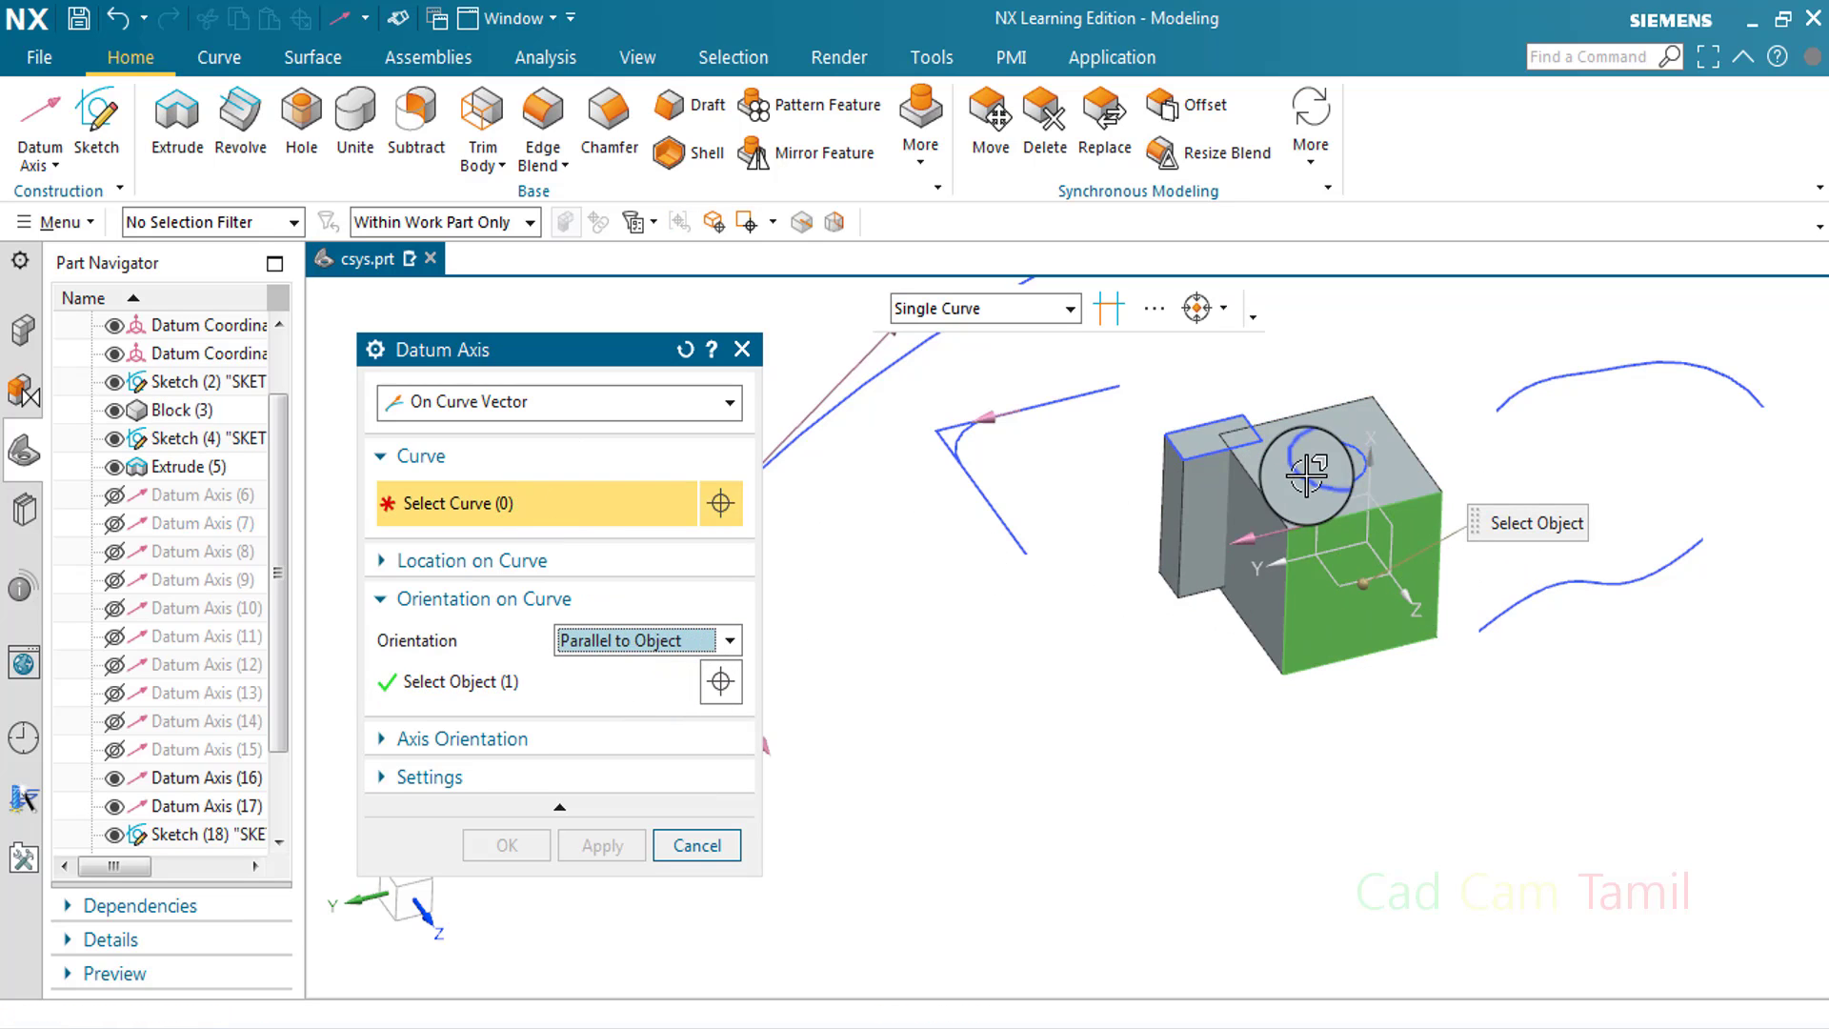
# Create an axis at about 129.57 mm arc length on the large arc, oriented Perpendicular to Object with the tangent datum axis as reference
pyautogui.click(943, 562)
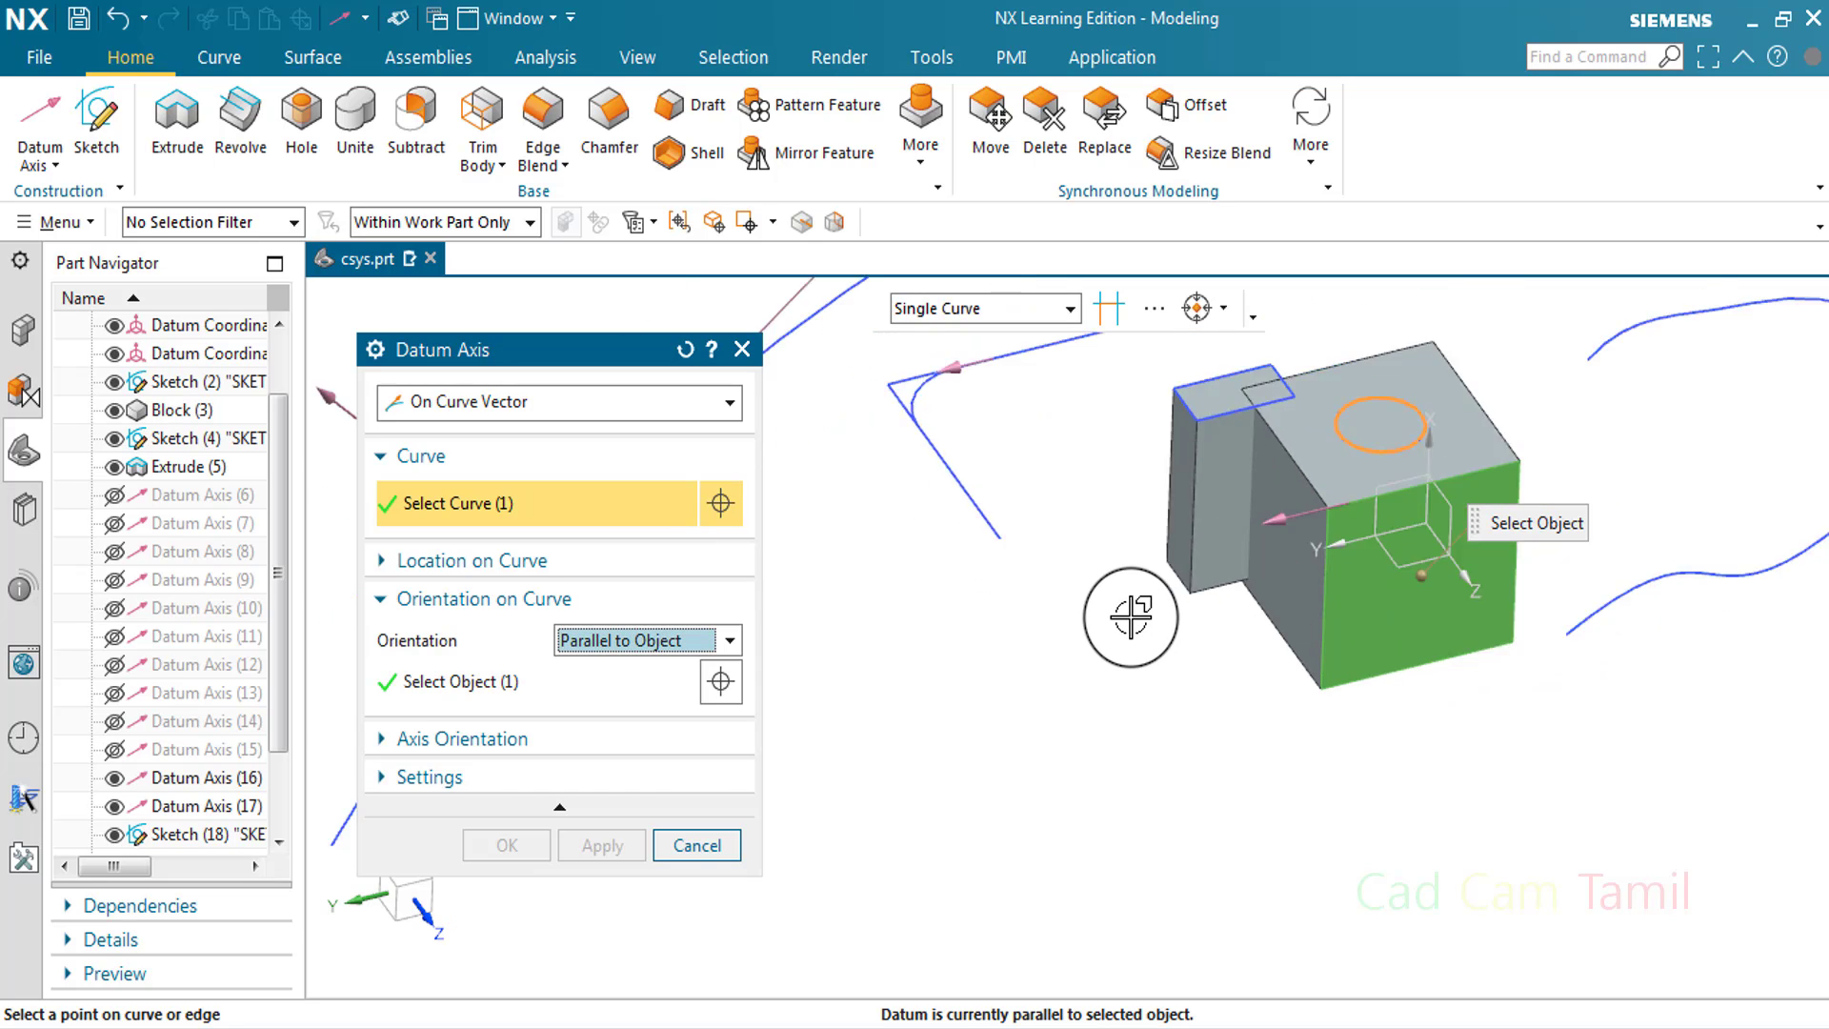
pyautogui.scroll(-3, 1095, 616)
pyautogui.click(1035, 453)
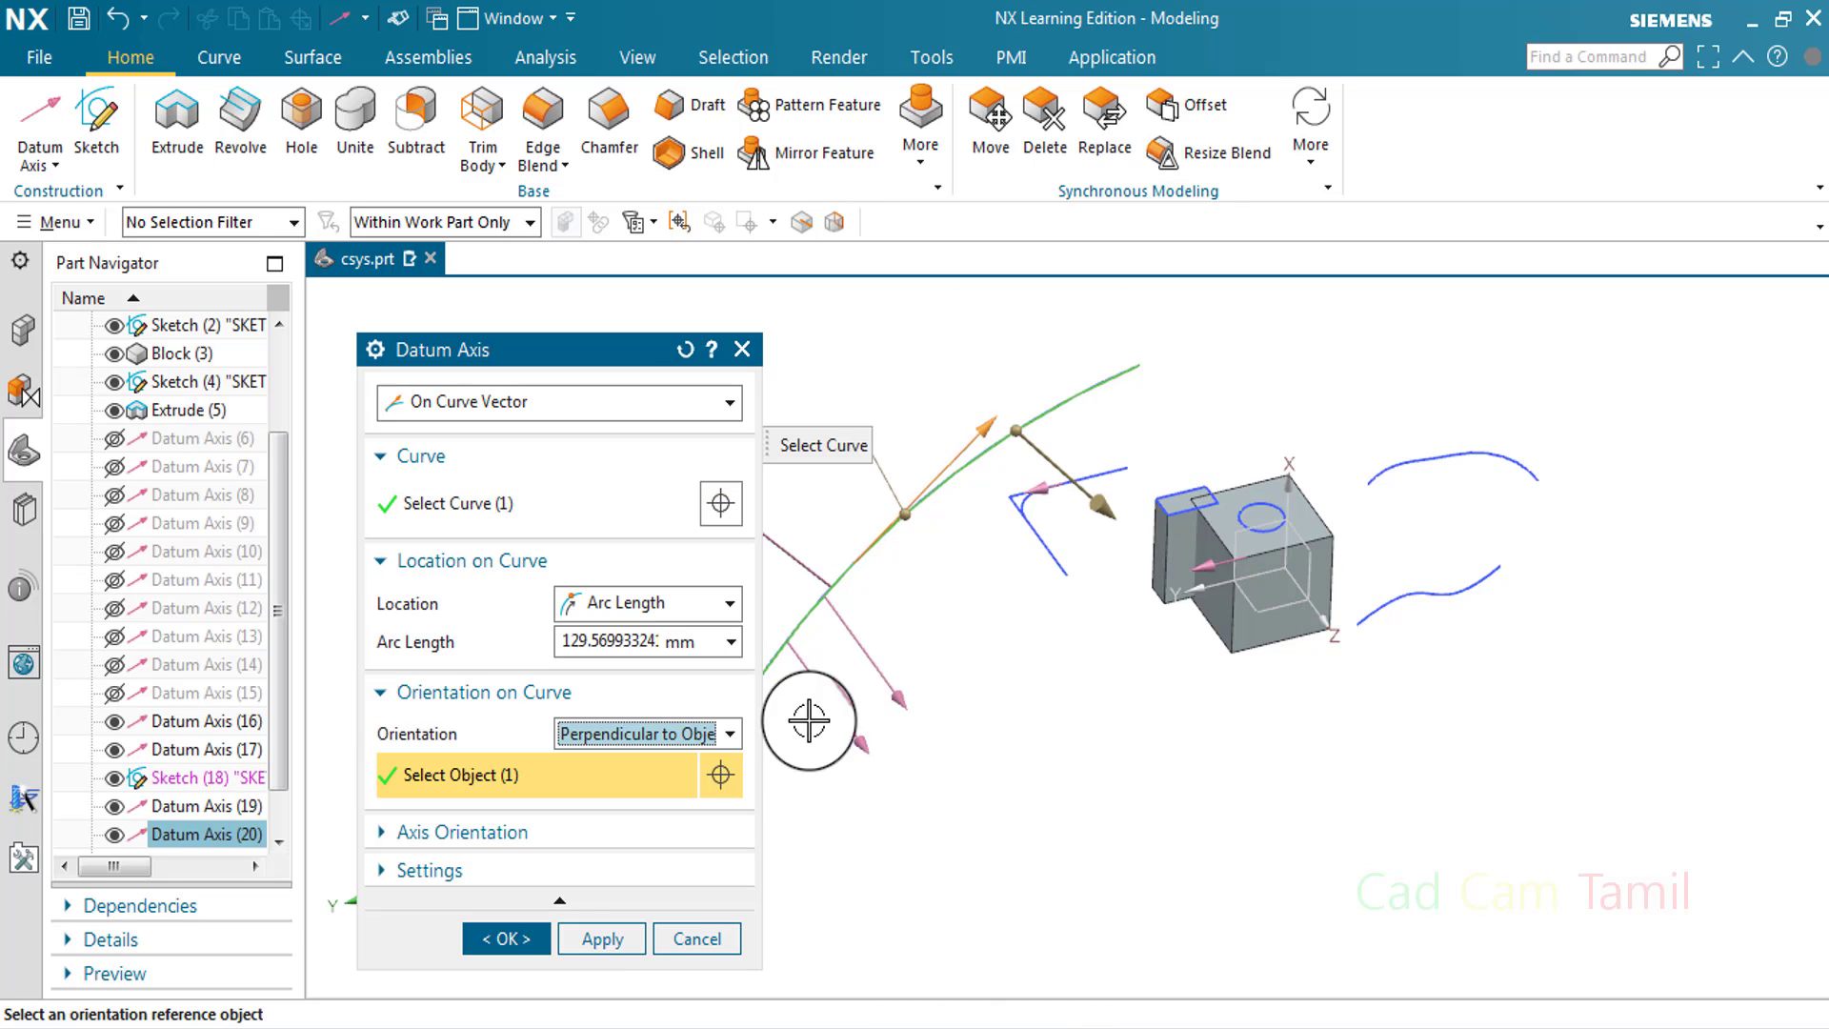
pyautogui.click(606, 943)
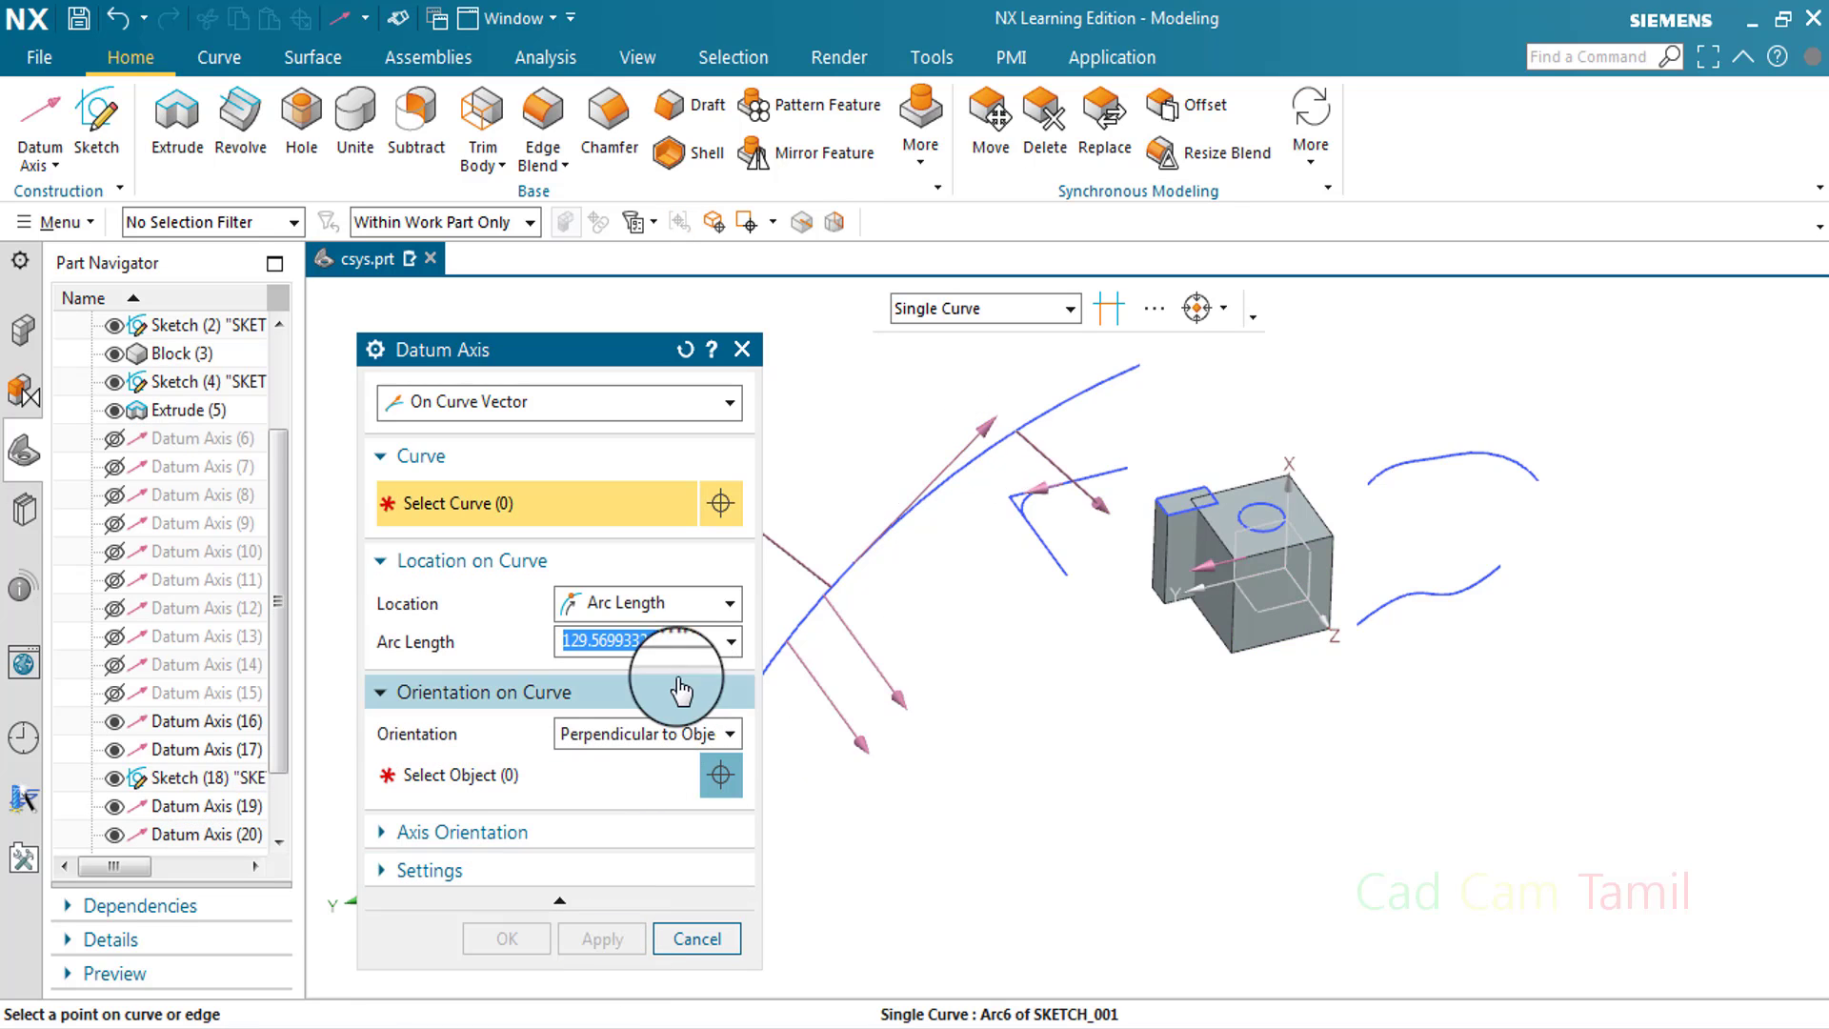
# Create a Parallel to Object datum axis at about 13.29 mm arc length on the straight sketch line, using that line as the reference
pyautogui.click(696, 738)
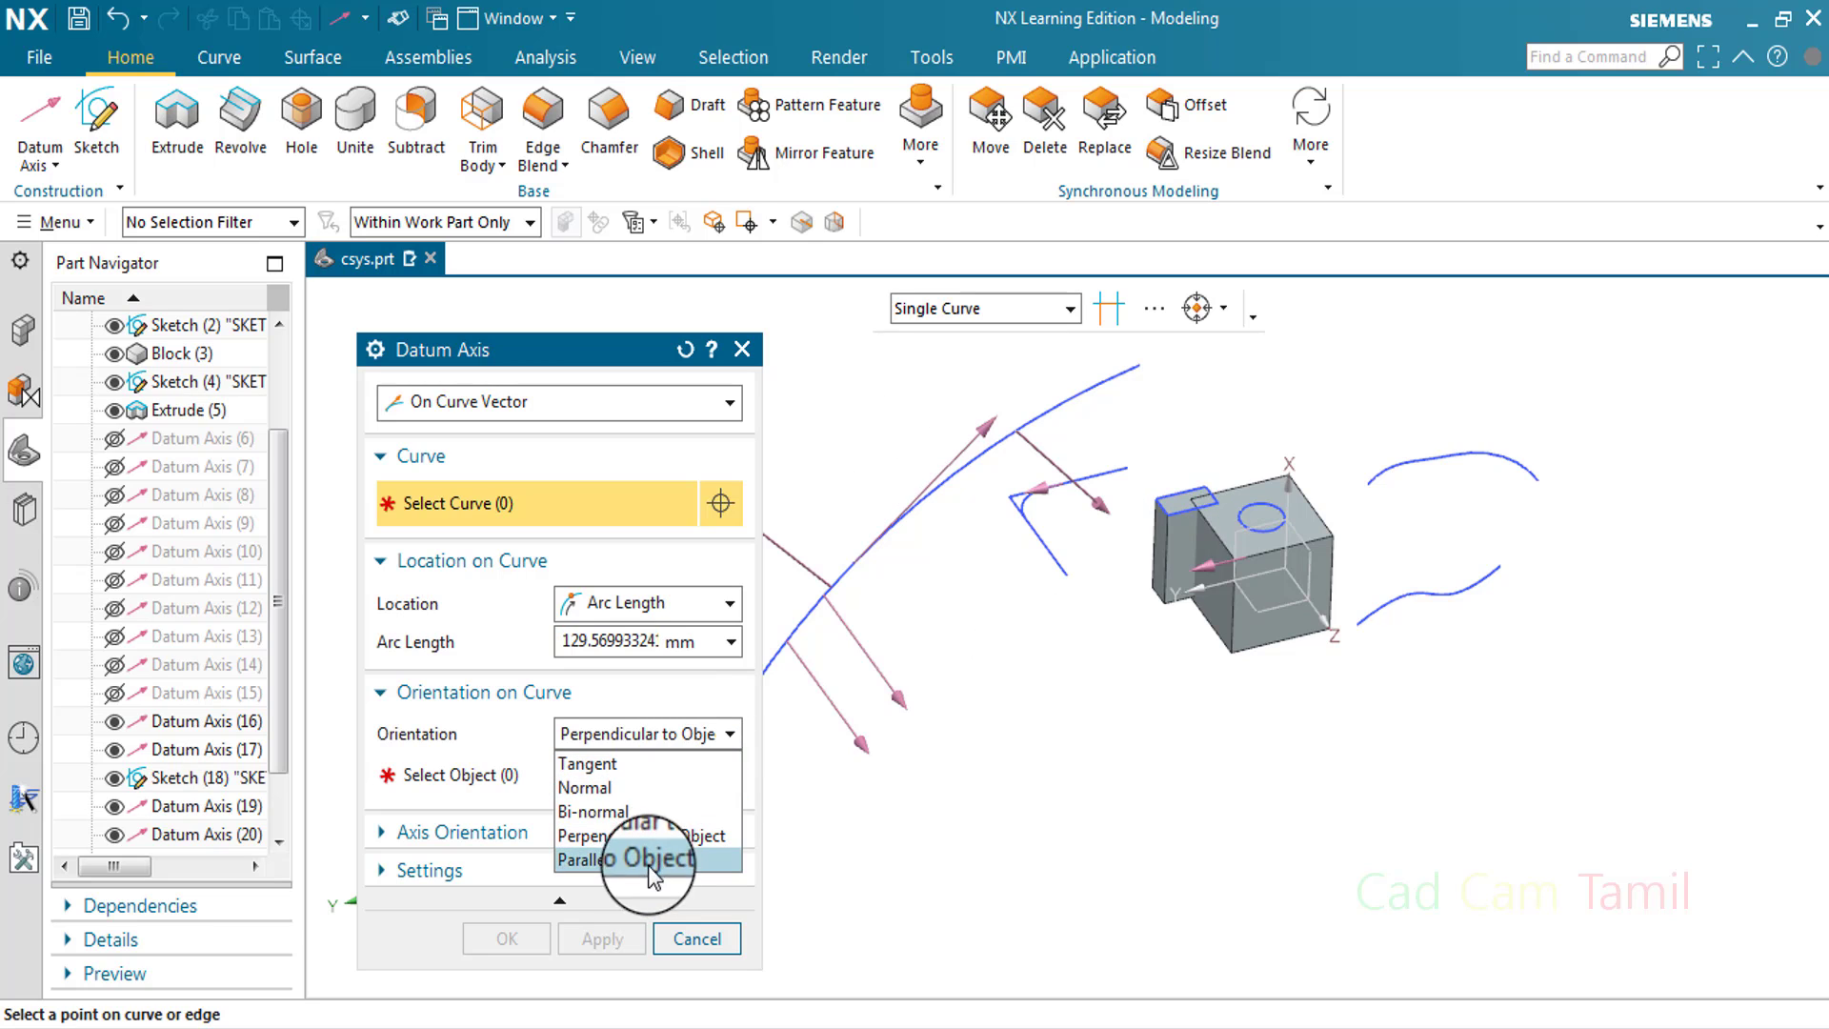
pyautogui.click(647, 865)
pyautogui.middleClick(1093, 395)
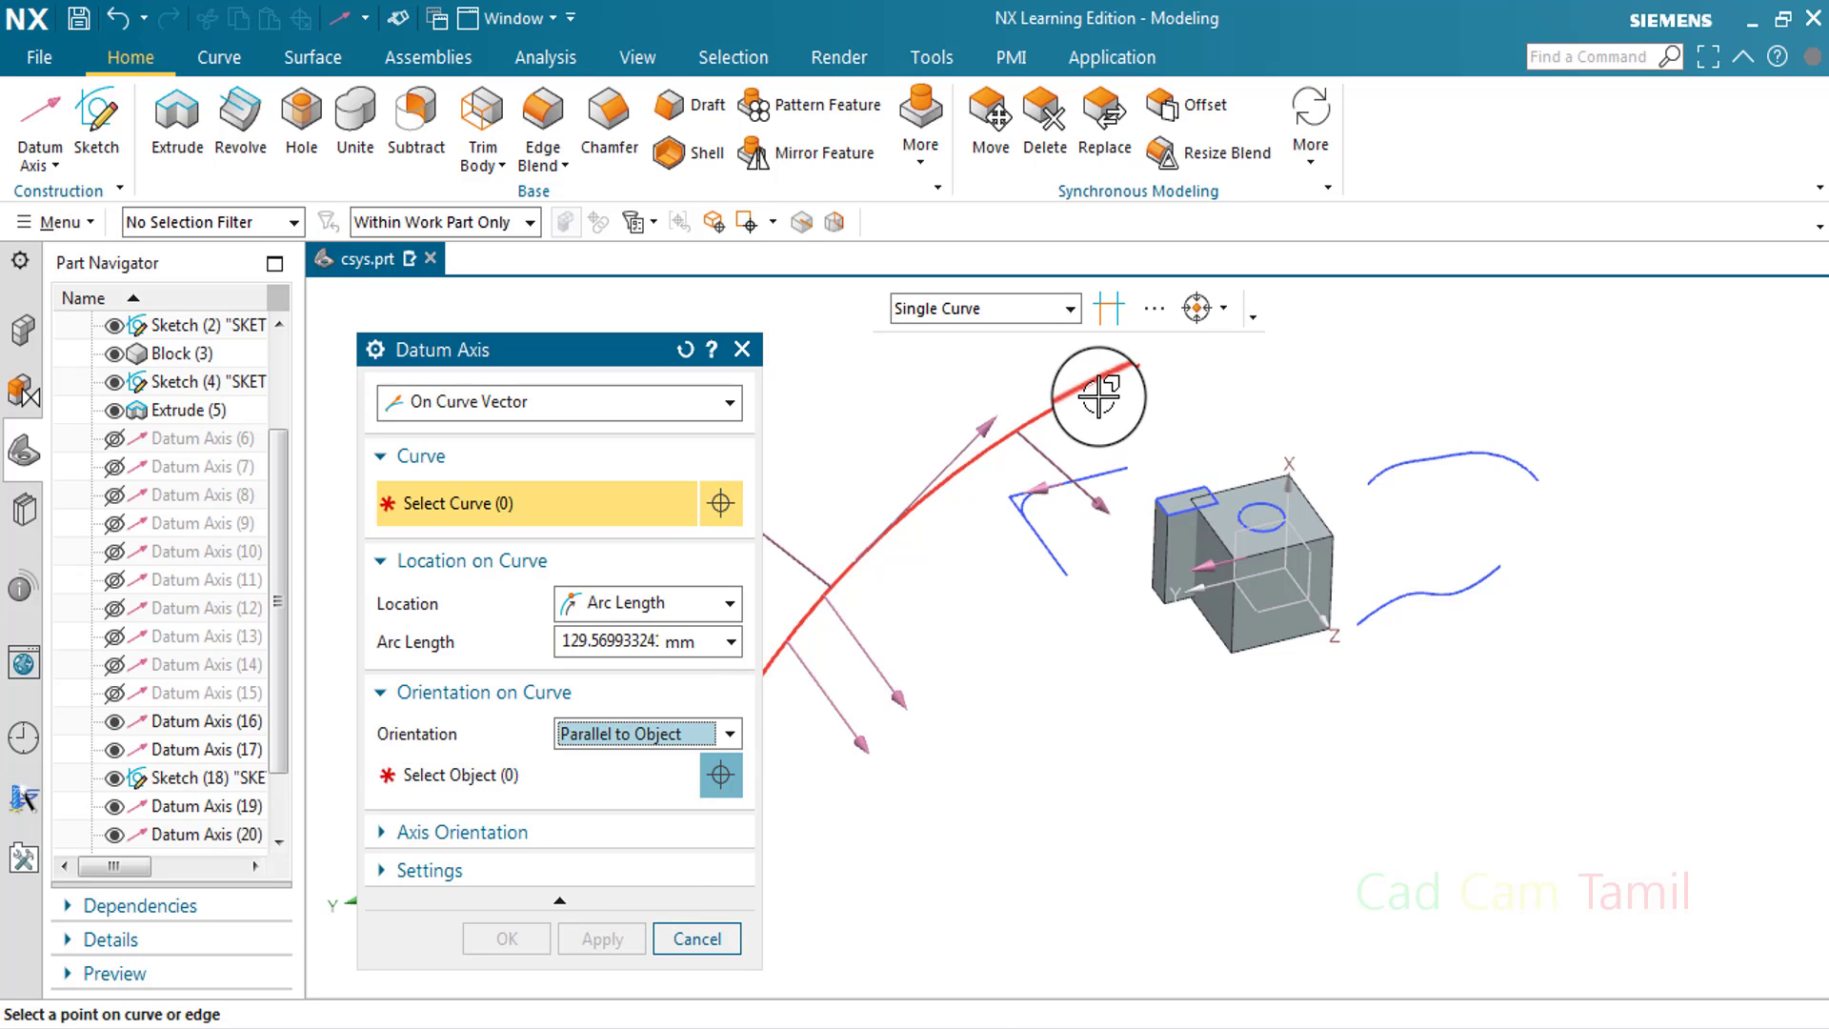
pyautogui.click(1099, 395)
pyautogui.click(1155, 548)
pyautogui.scroll(2, 996, 531)
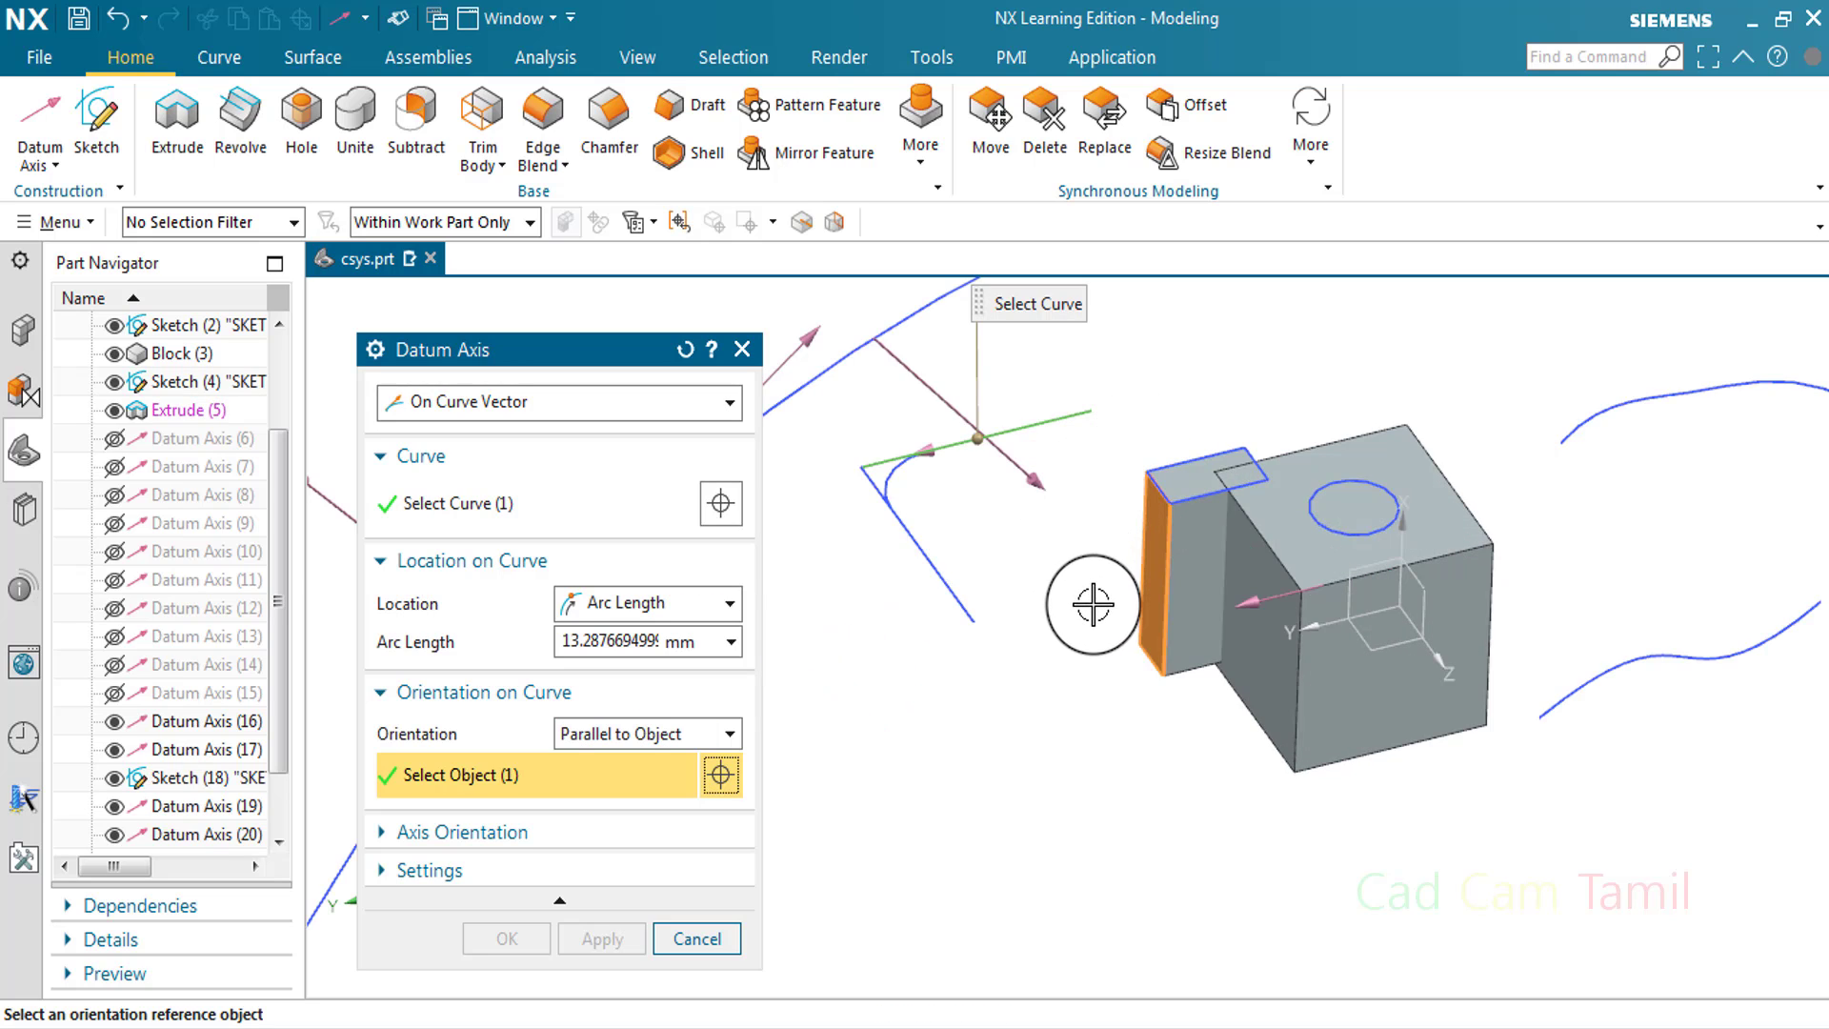
pyautogui.moveTo(1164, 600)
pyautogui.mouseDown(button='middle')
pyautogui.moveTo(1102, 625)
pyautogui.moveTo(1095, 294)
pyautogui.mouseUp(button='middle')
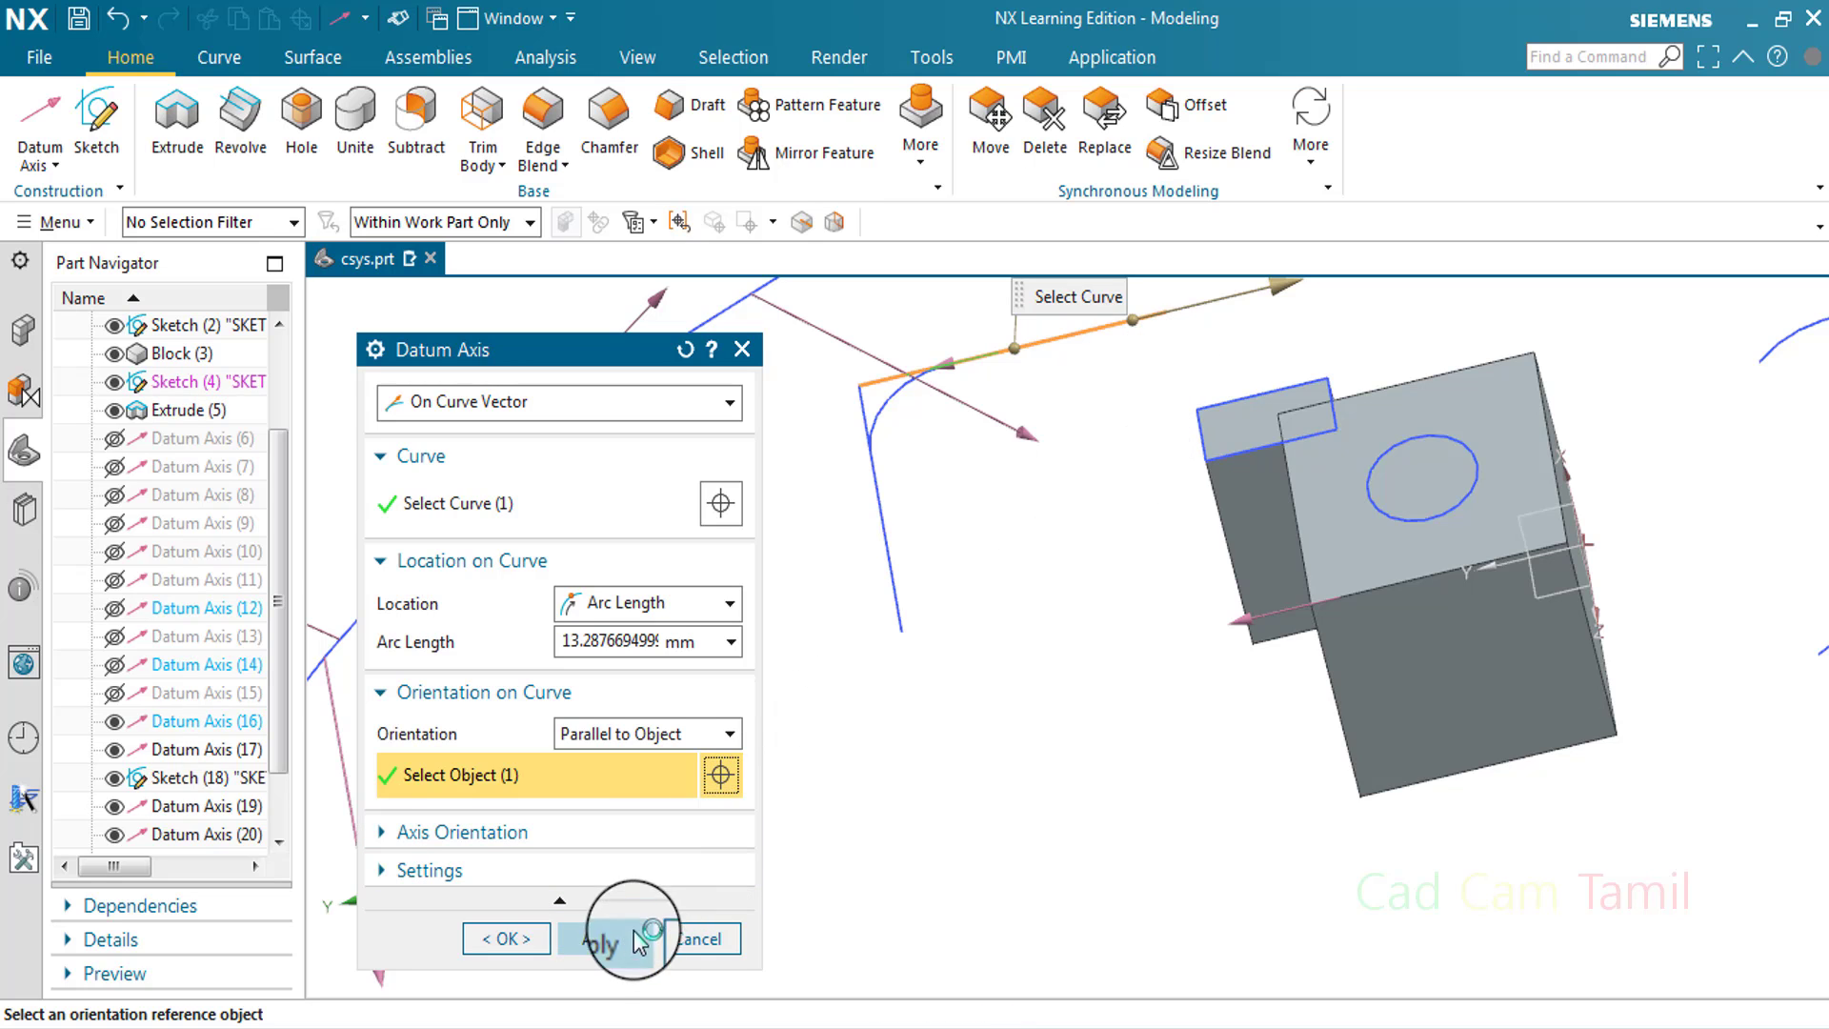
pyautogui.click(602, 938)
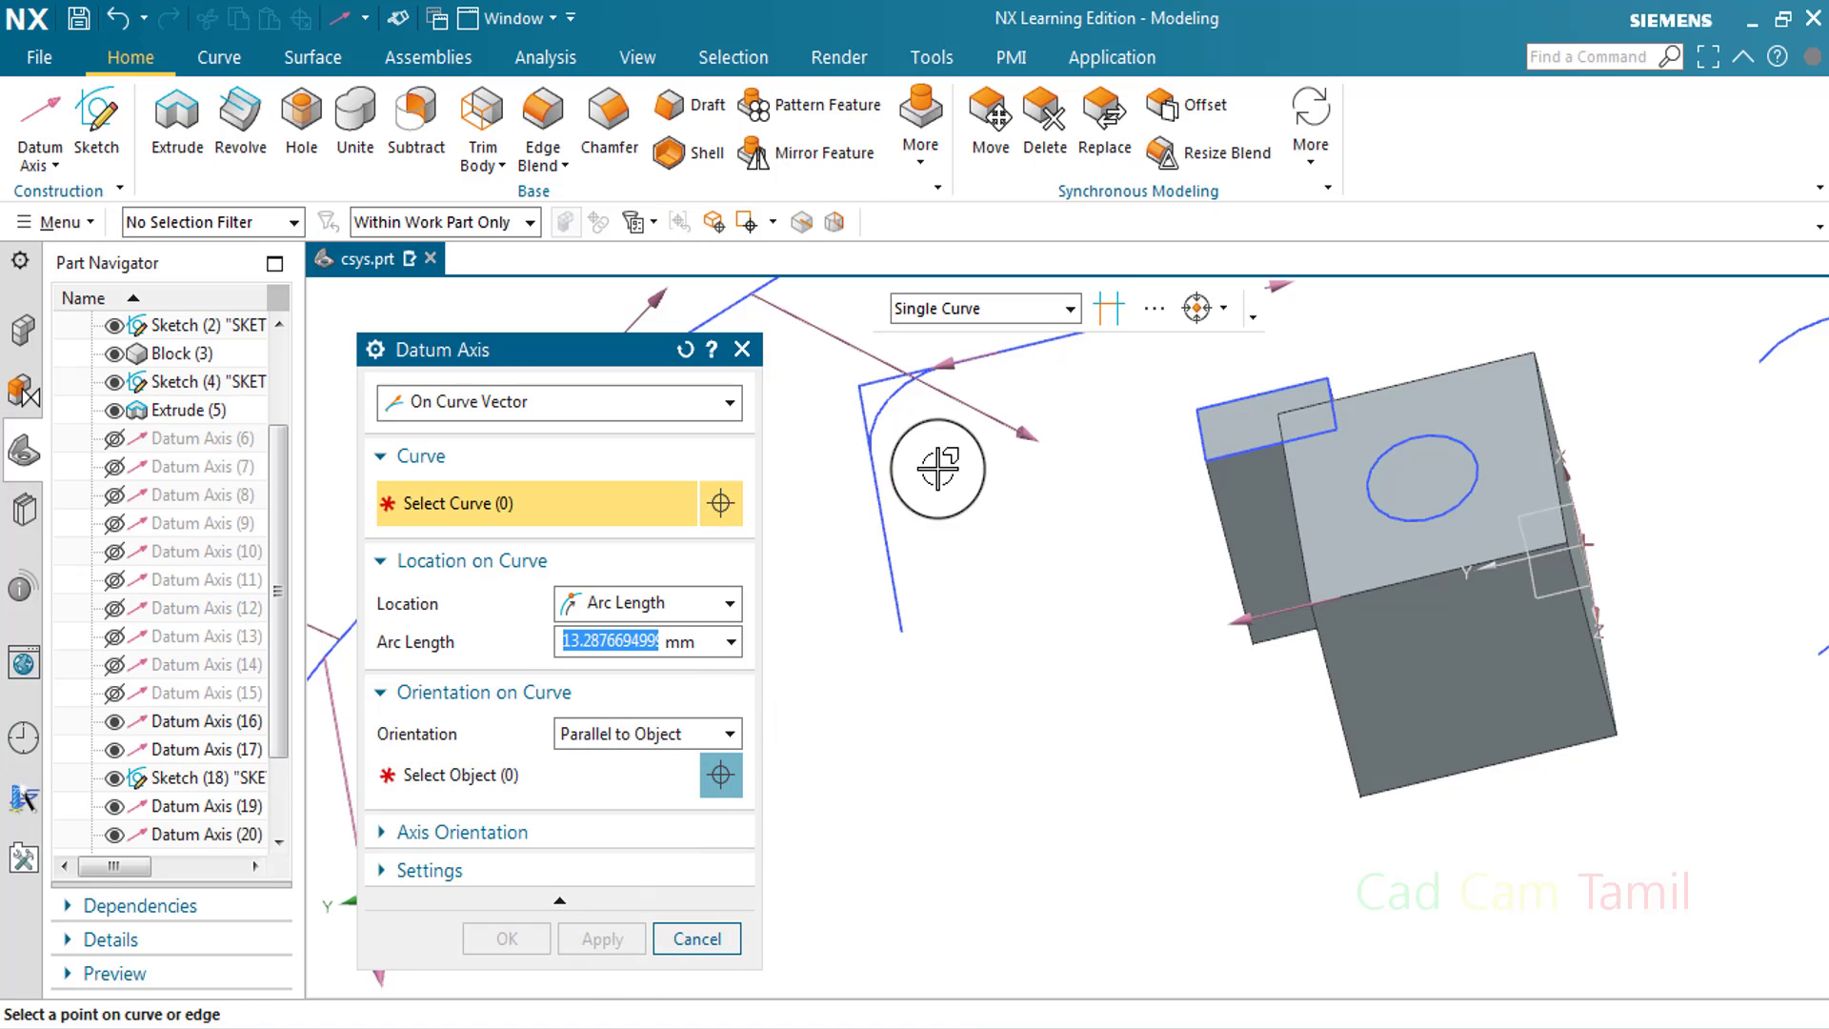
pyautogui.scroll(-5, 1048, 710)
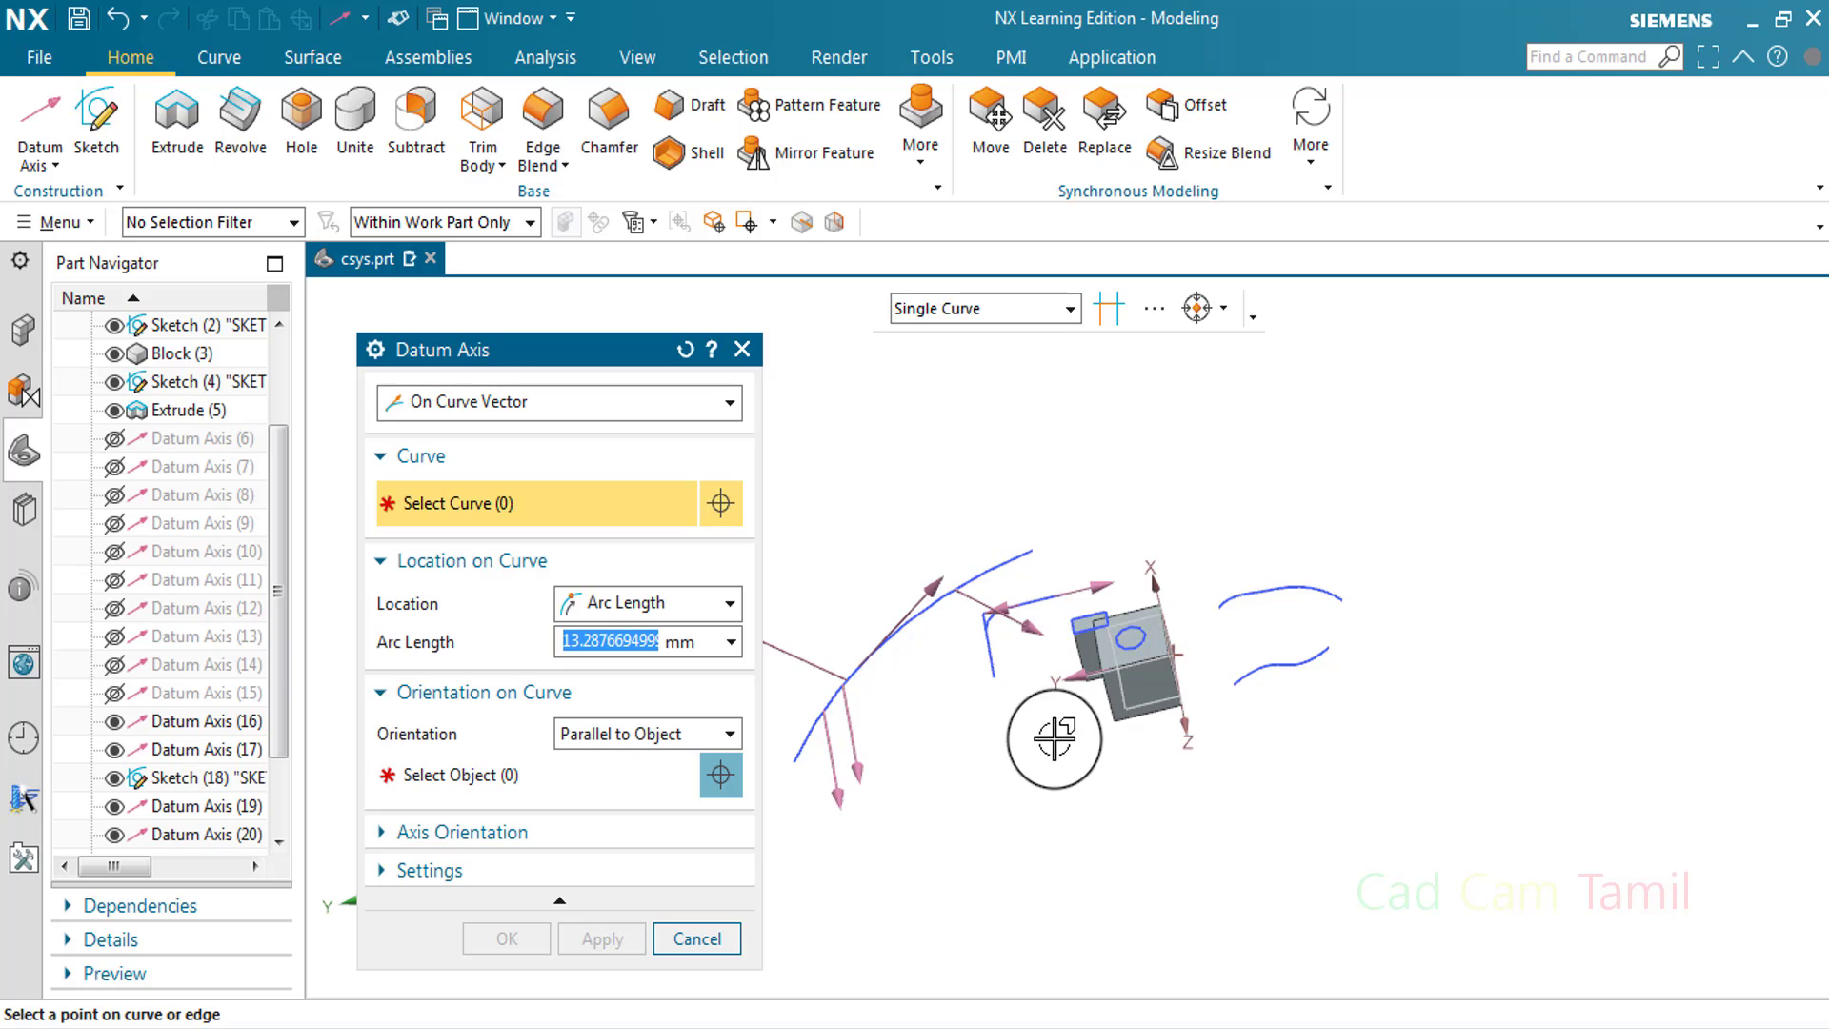
pyautogui.moveTo(1055, 738); pyautogui.dragTo(1030, 586, button='middle')
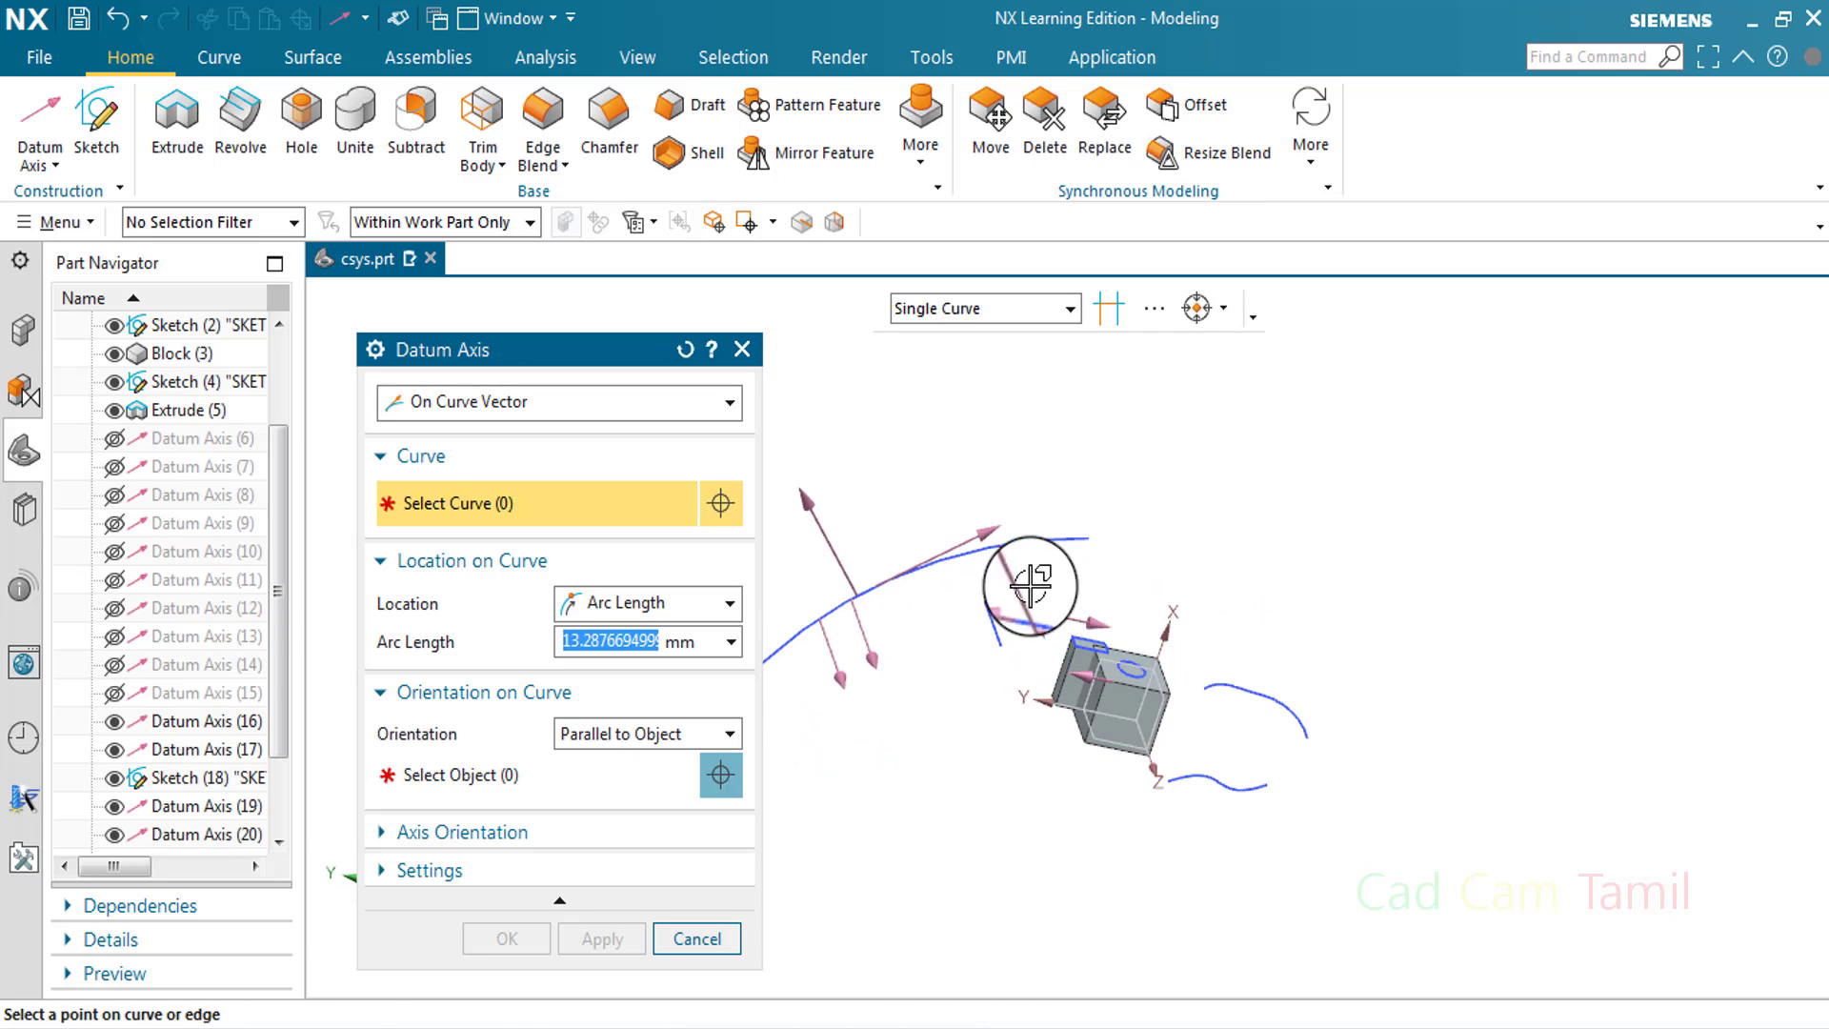
pyautogui.click(696, 939)
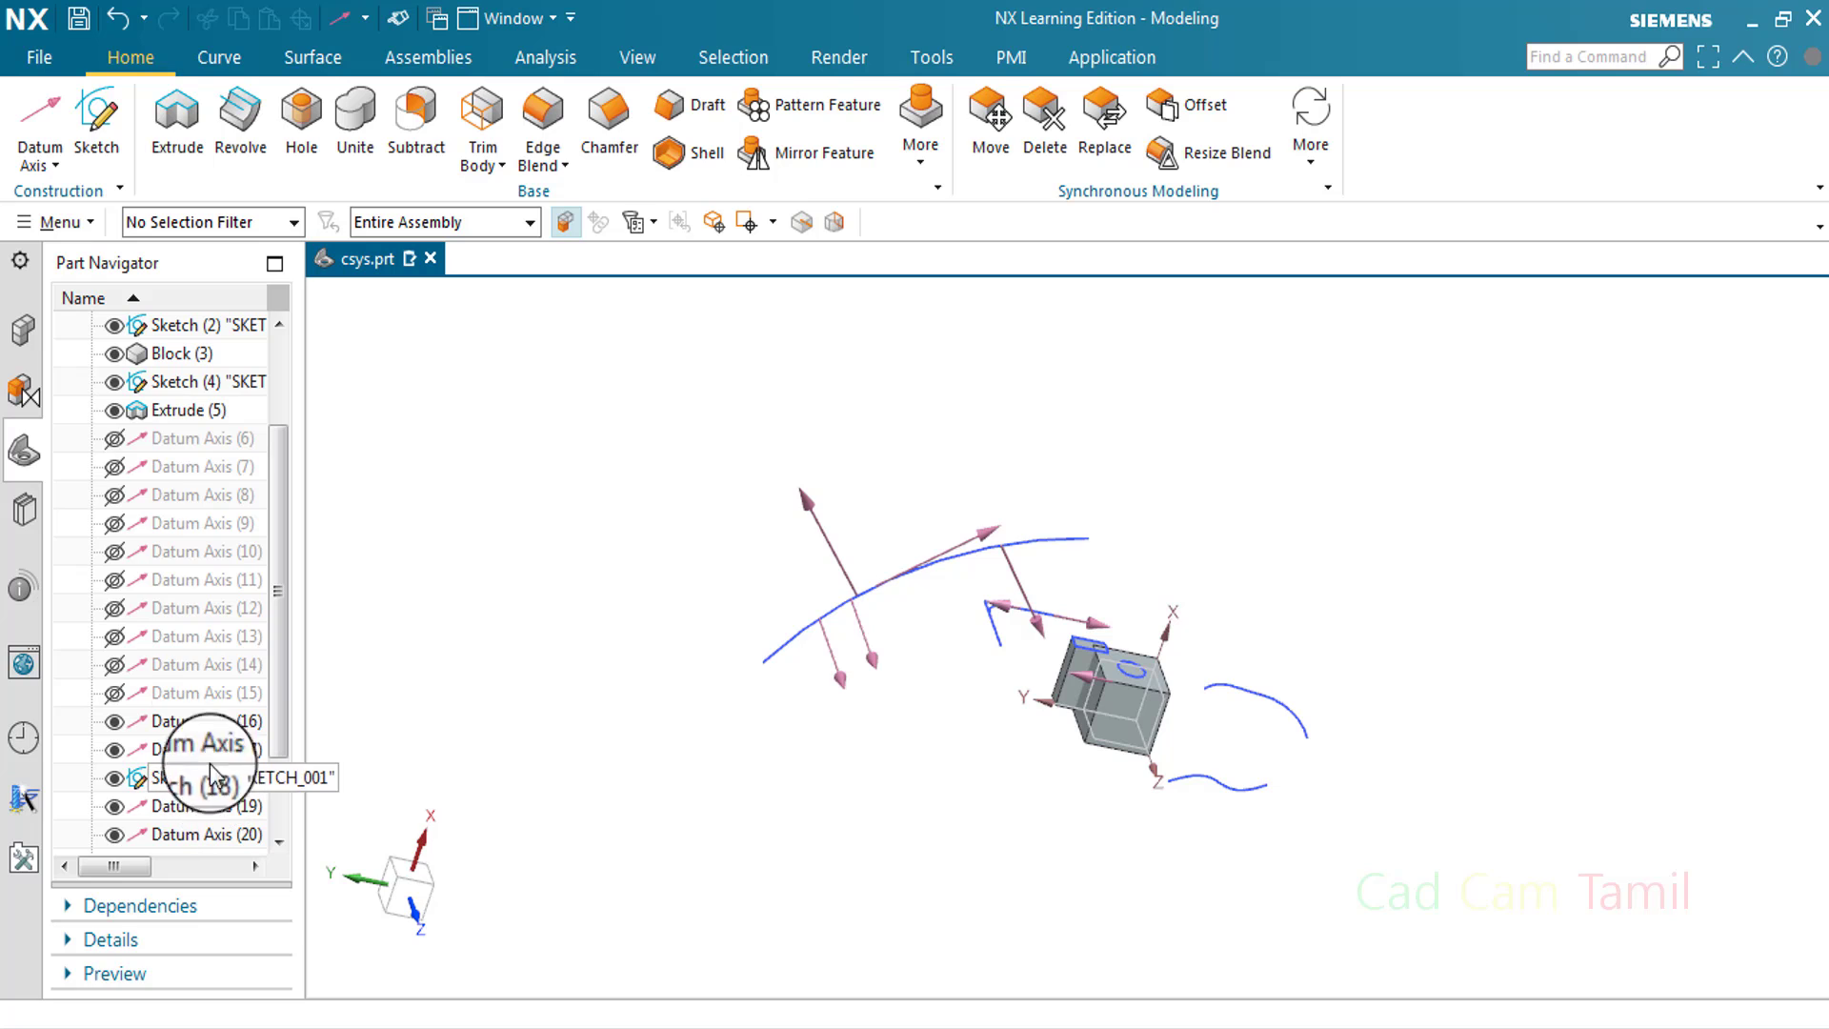
# Delete everything from Datum Axis (6) through Datum Axis (24), including the large arc's Sketch (18)
pyautogui.click(178, 451)
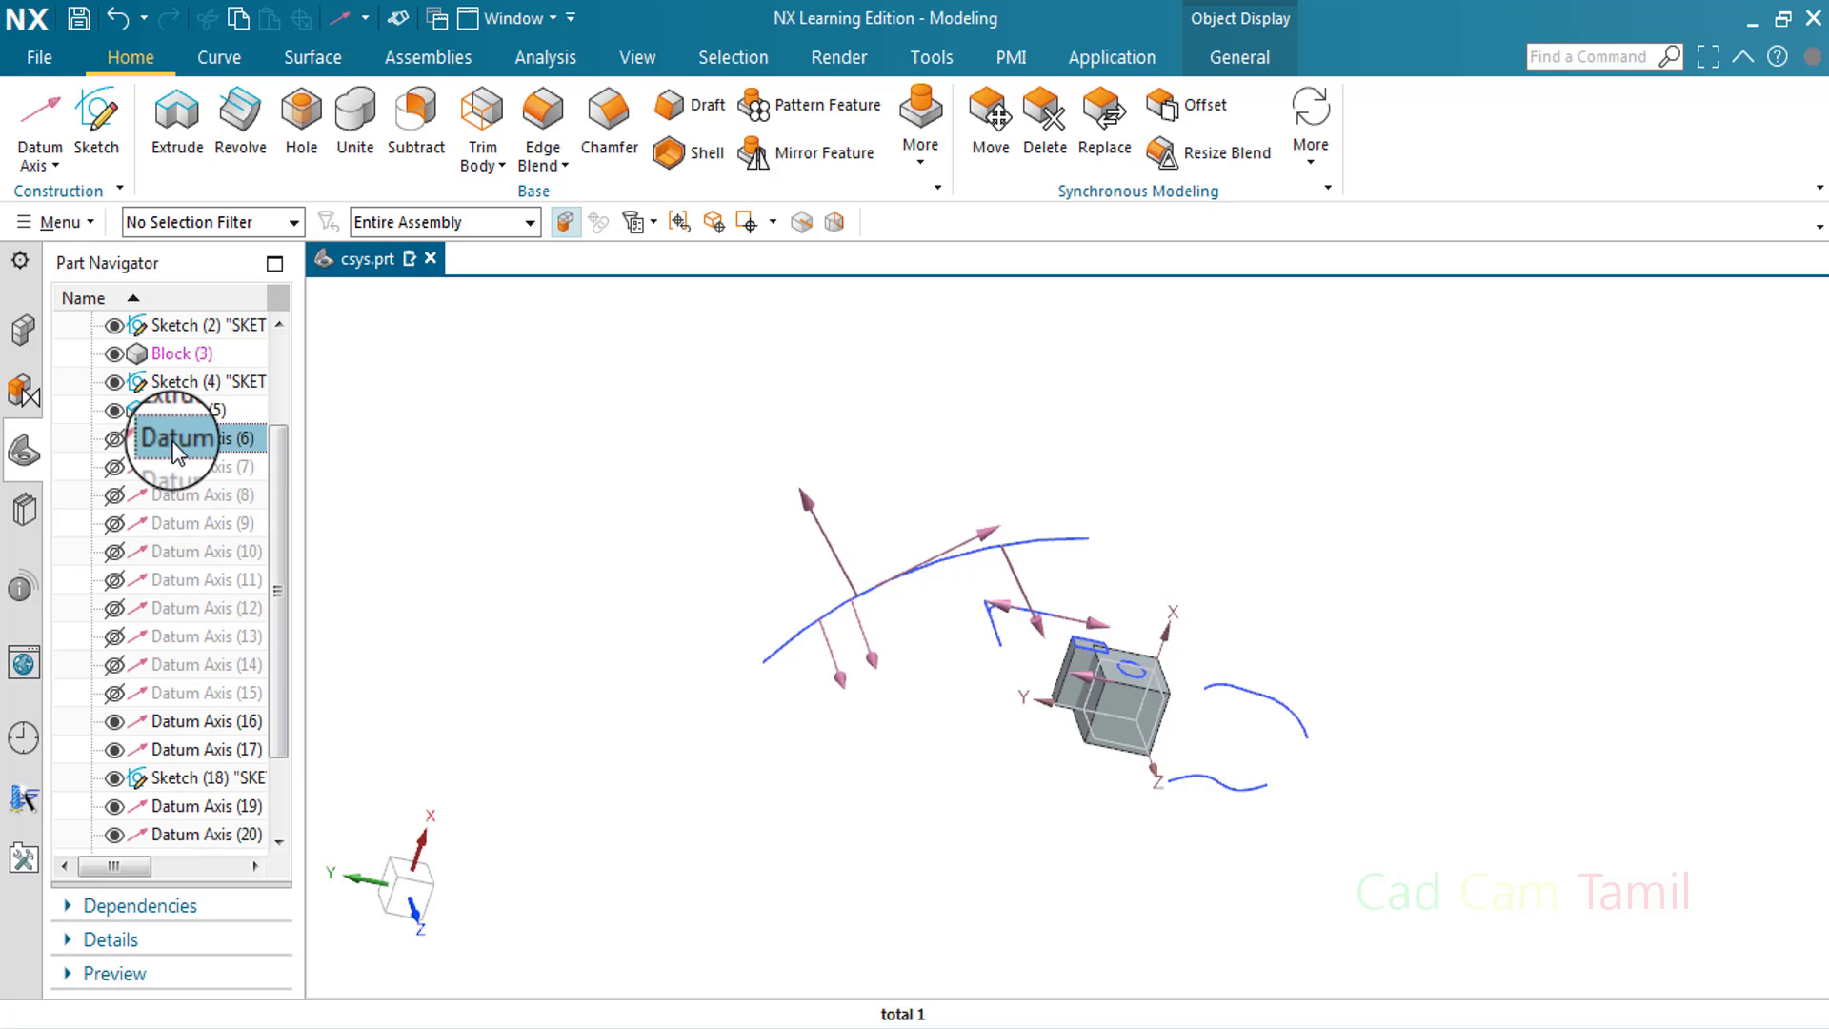
pyautogui.scroll(-2, 204, 776)
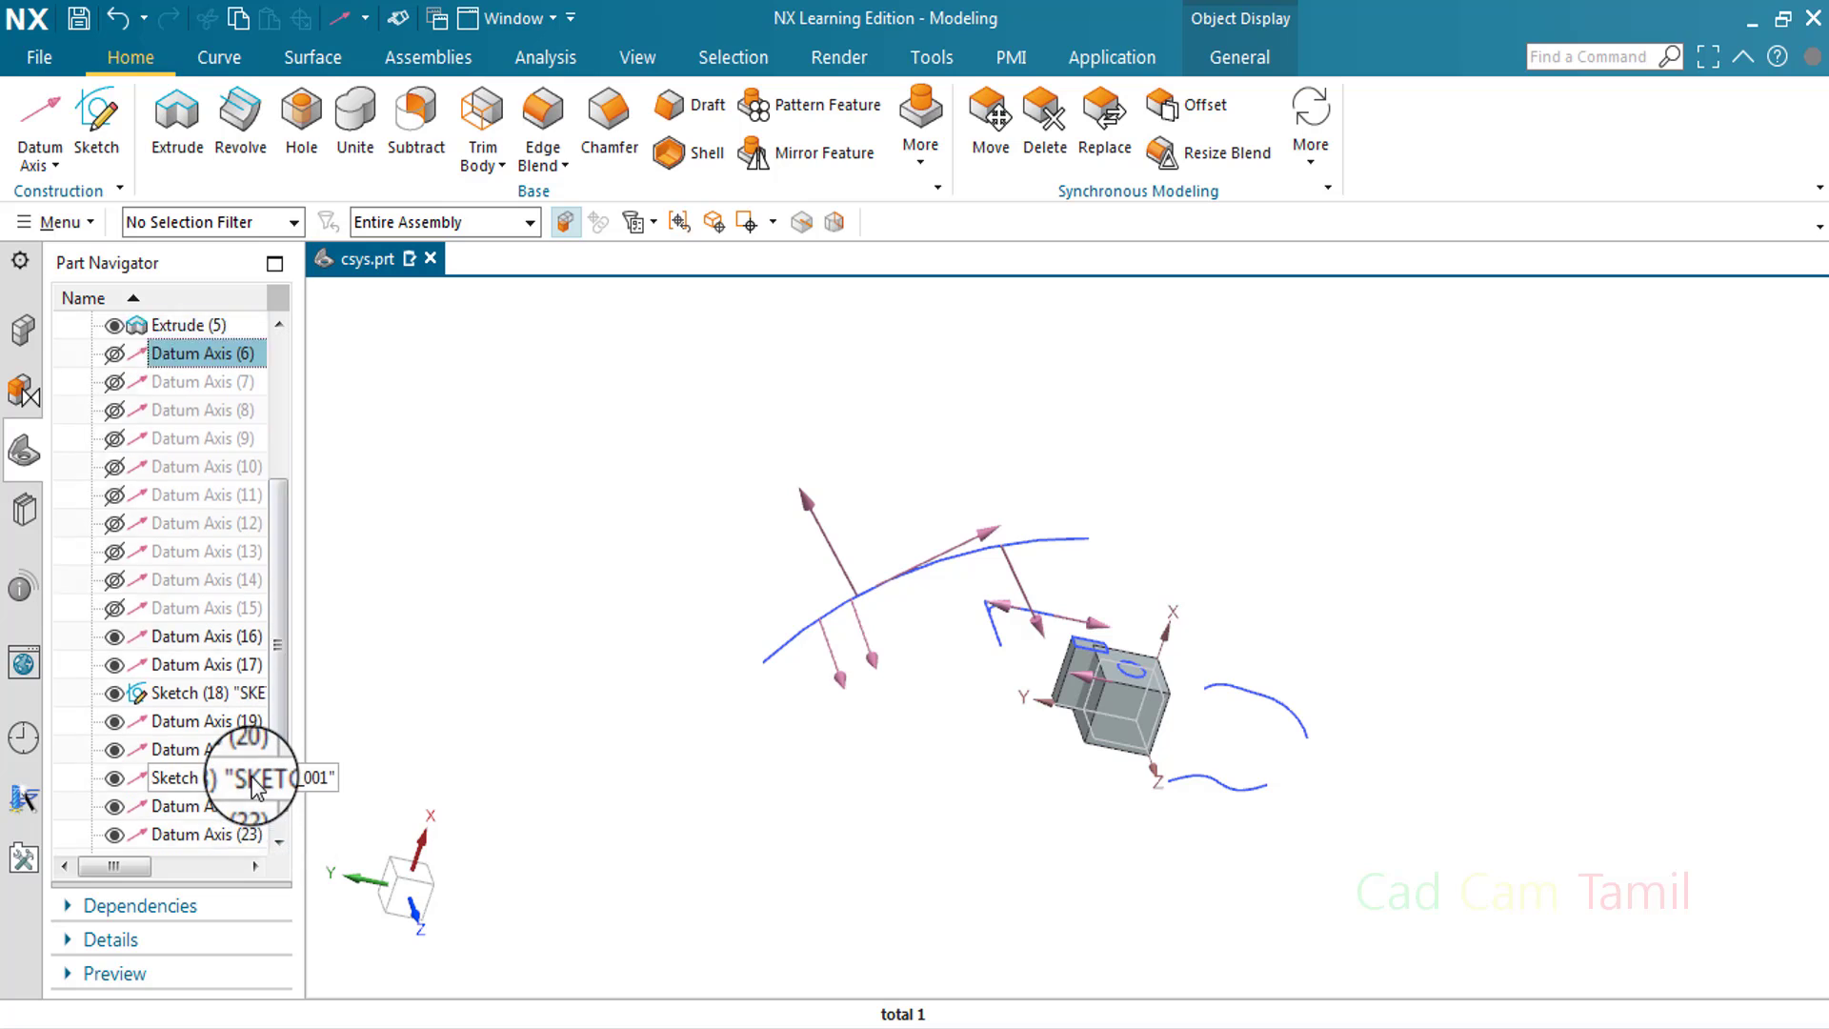
pyautogui.keyDown('shift'); pyautogui.click(229, 838); pyautogui.keyUp('shift')
pyautogui.rightClick(236, 718)
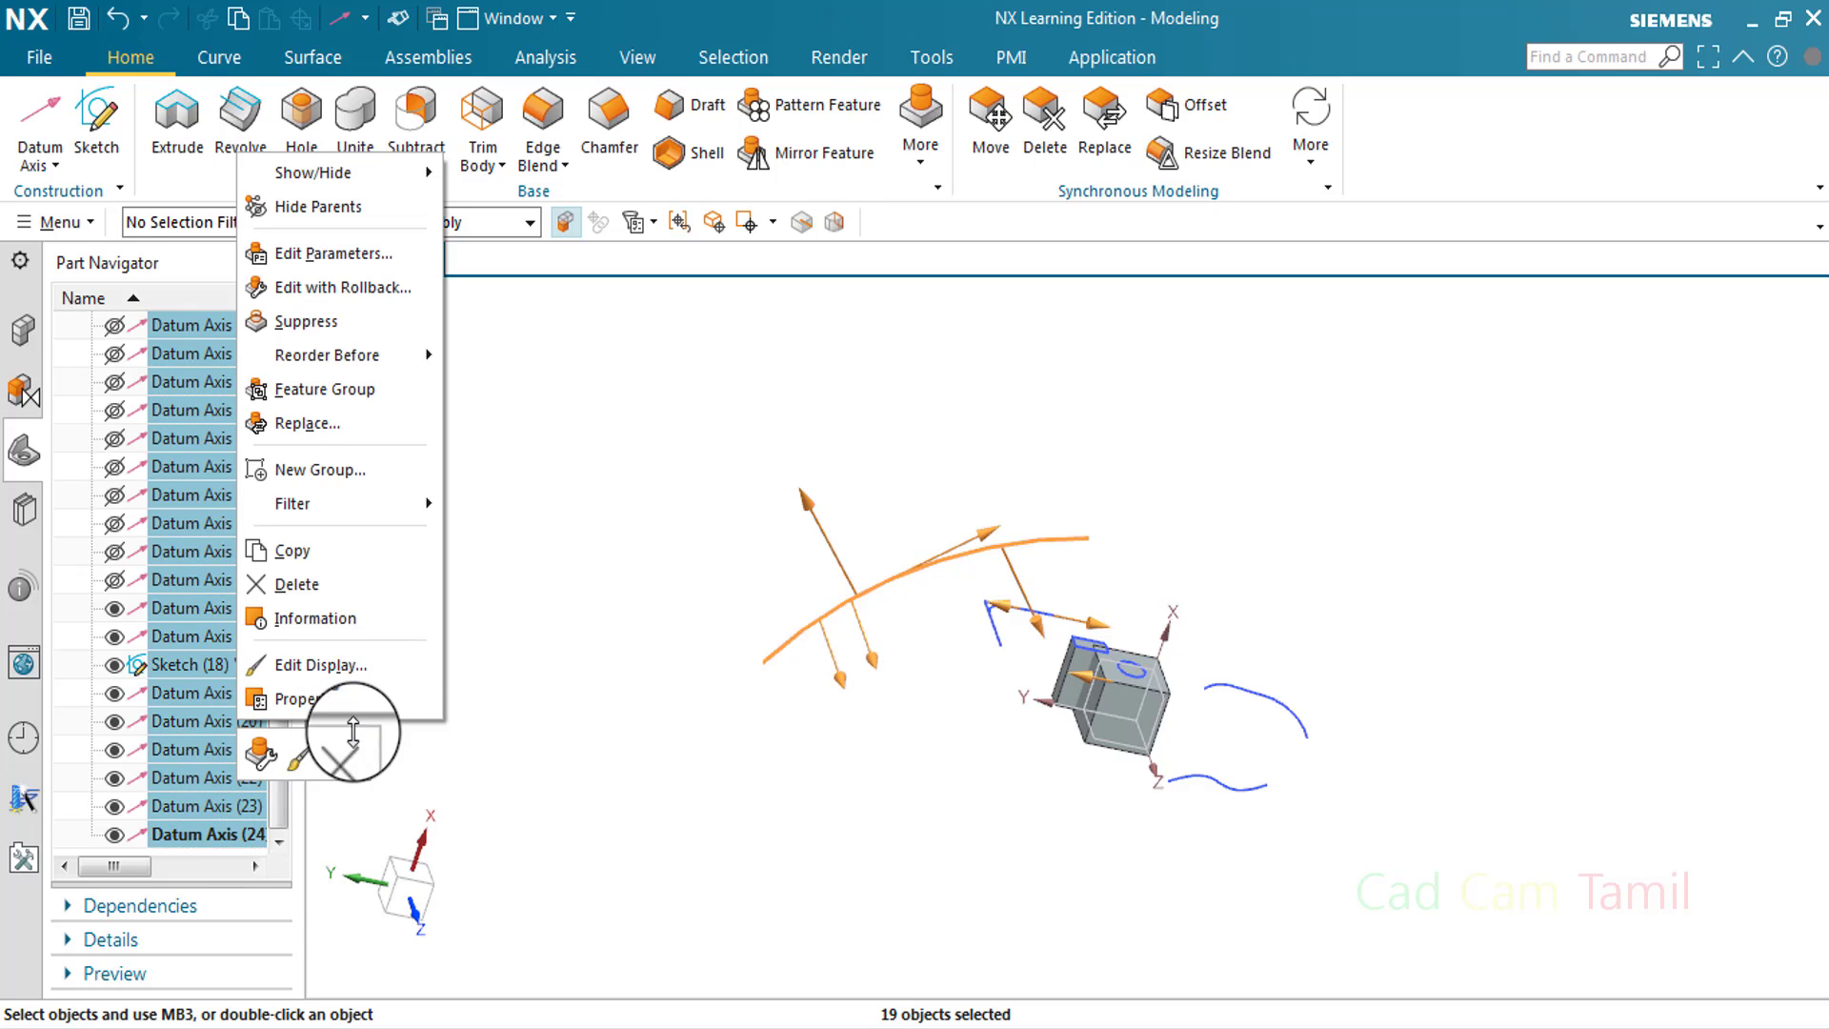
pyautogui.click(338, 714)
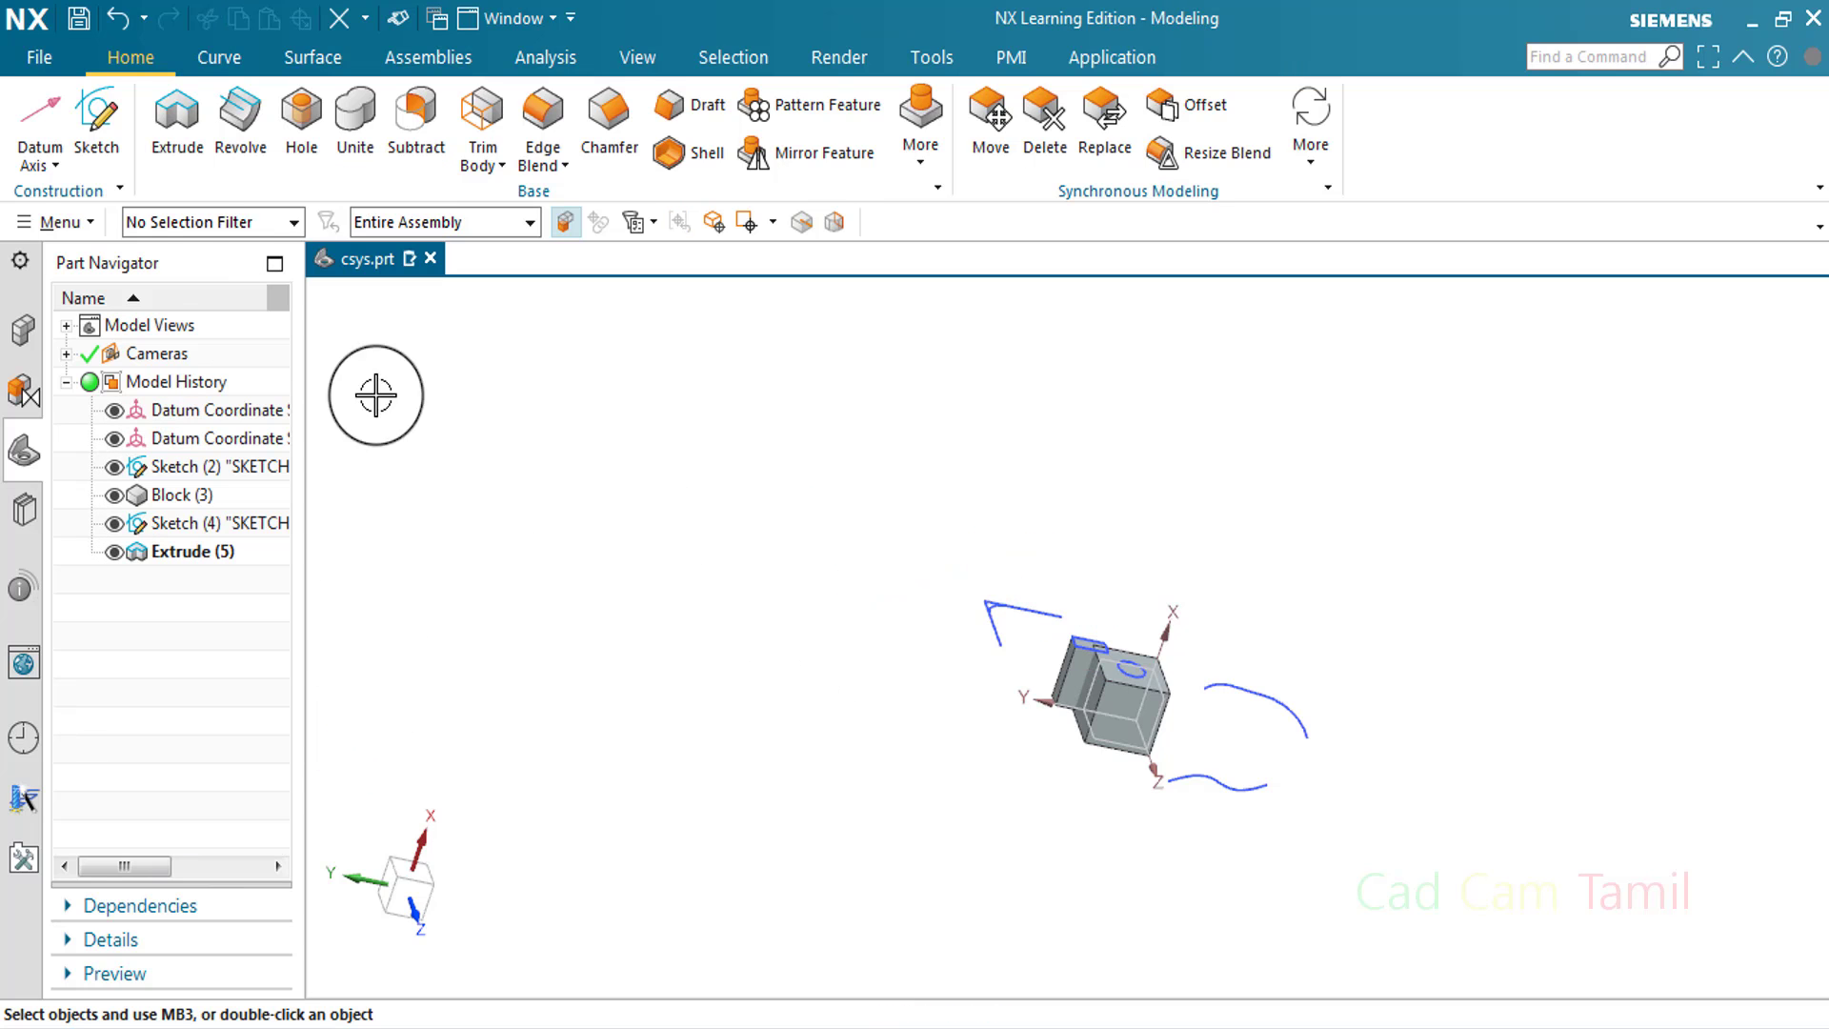
pyautogui.click(43, 129)
pyautogui.click(575, 834)
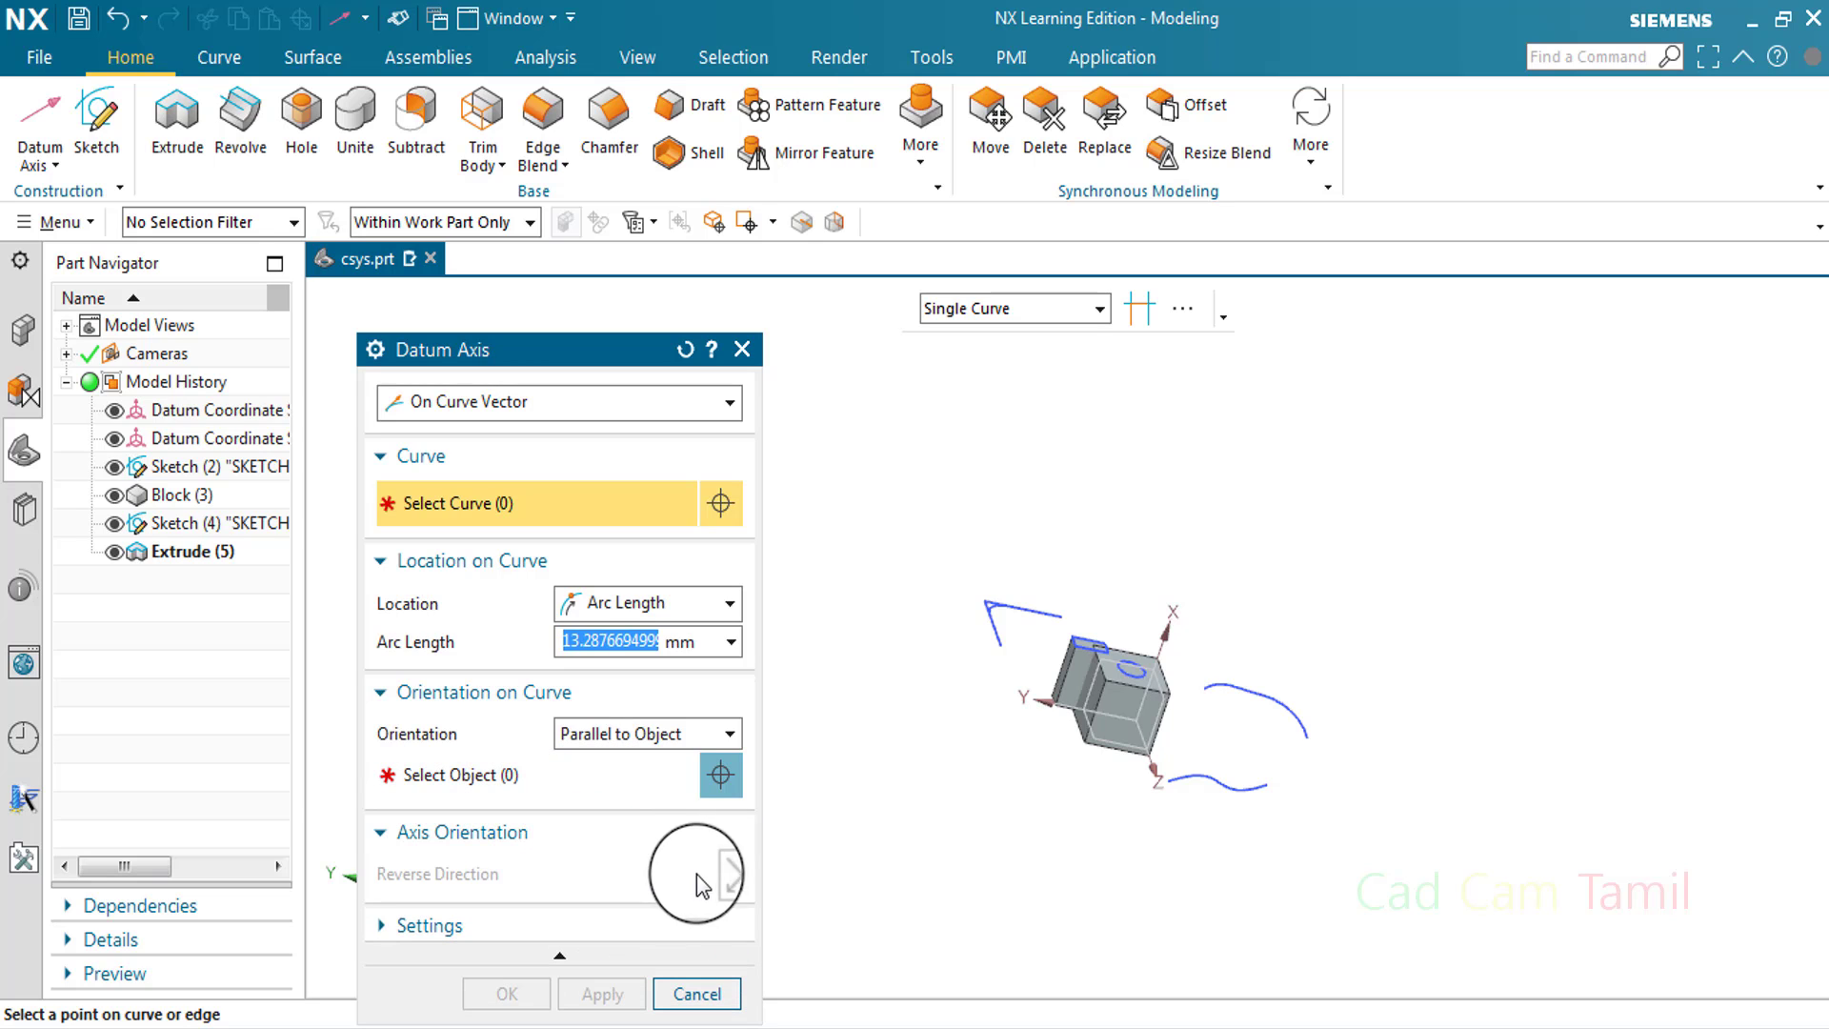
pyautogui.click(571, 398)
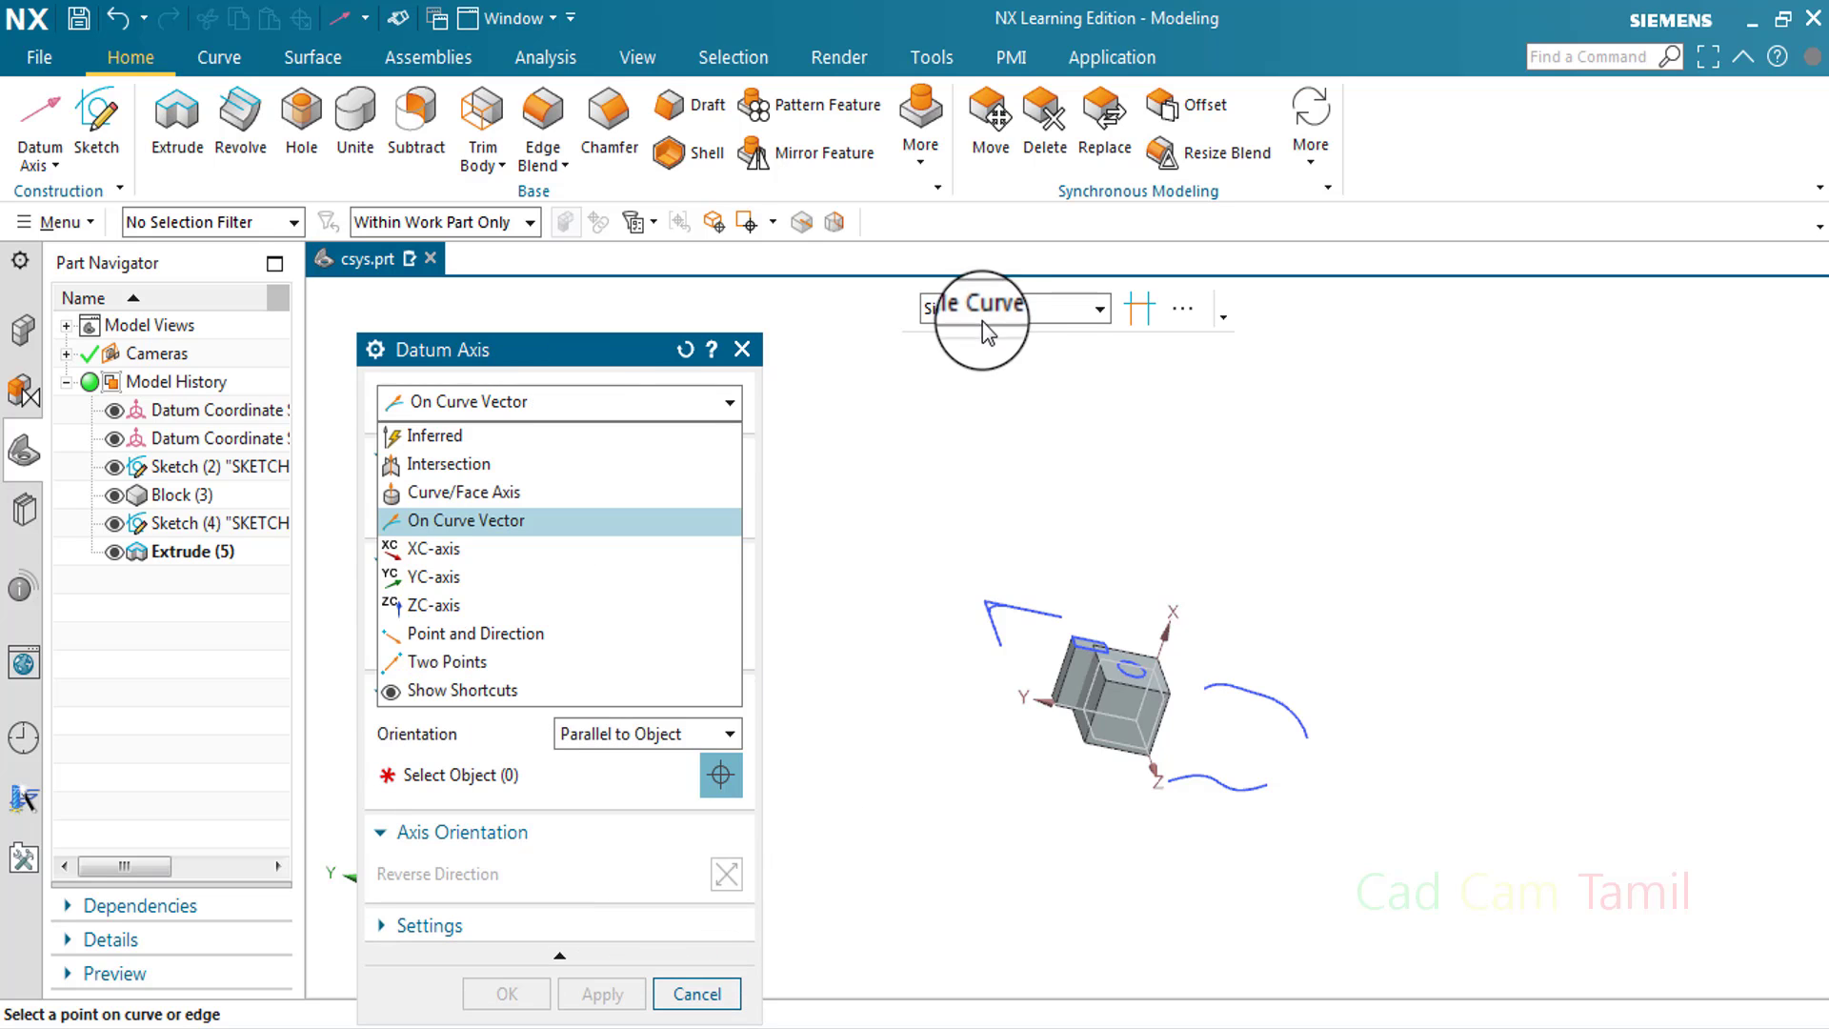
pyautogui.click(965, 312)
pyautogui.click(1052, 308)
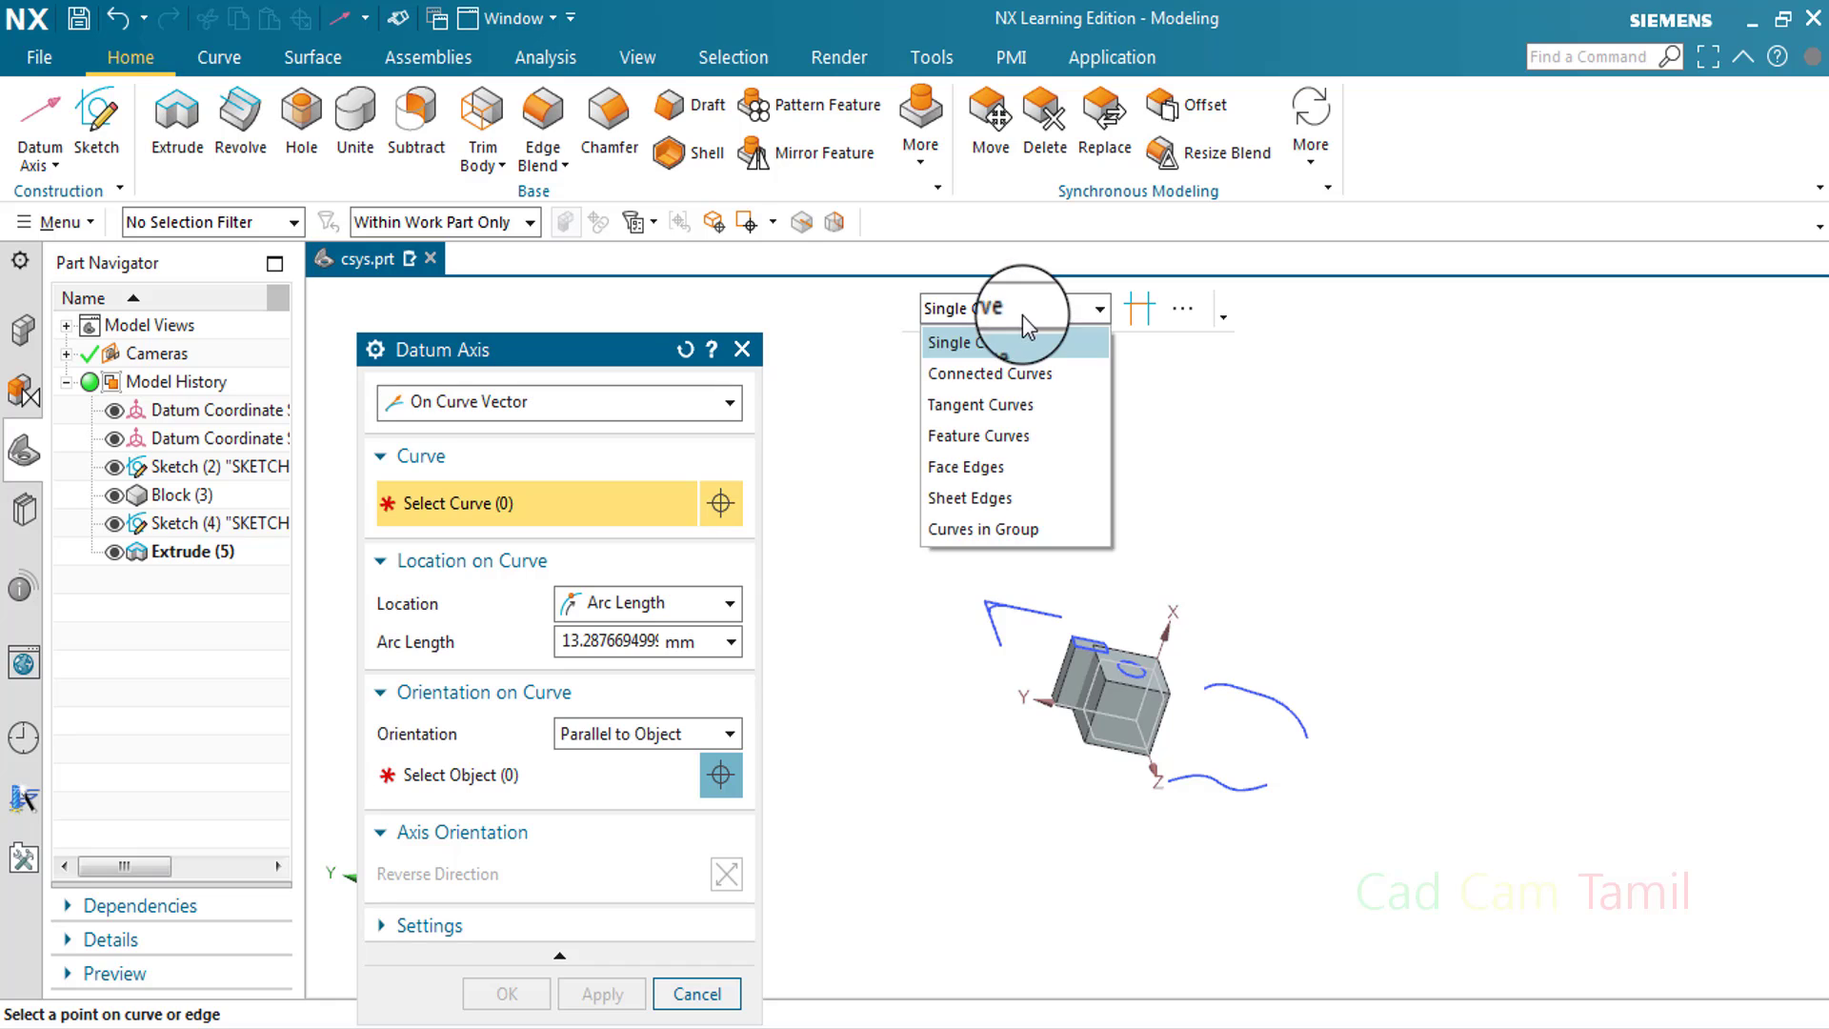
pyautogui.click(571, 401)
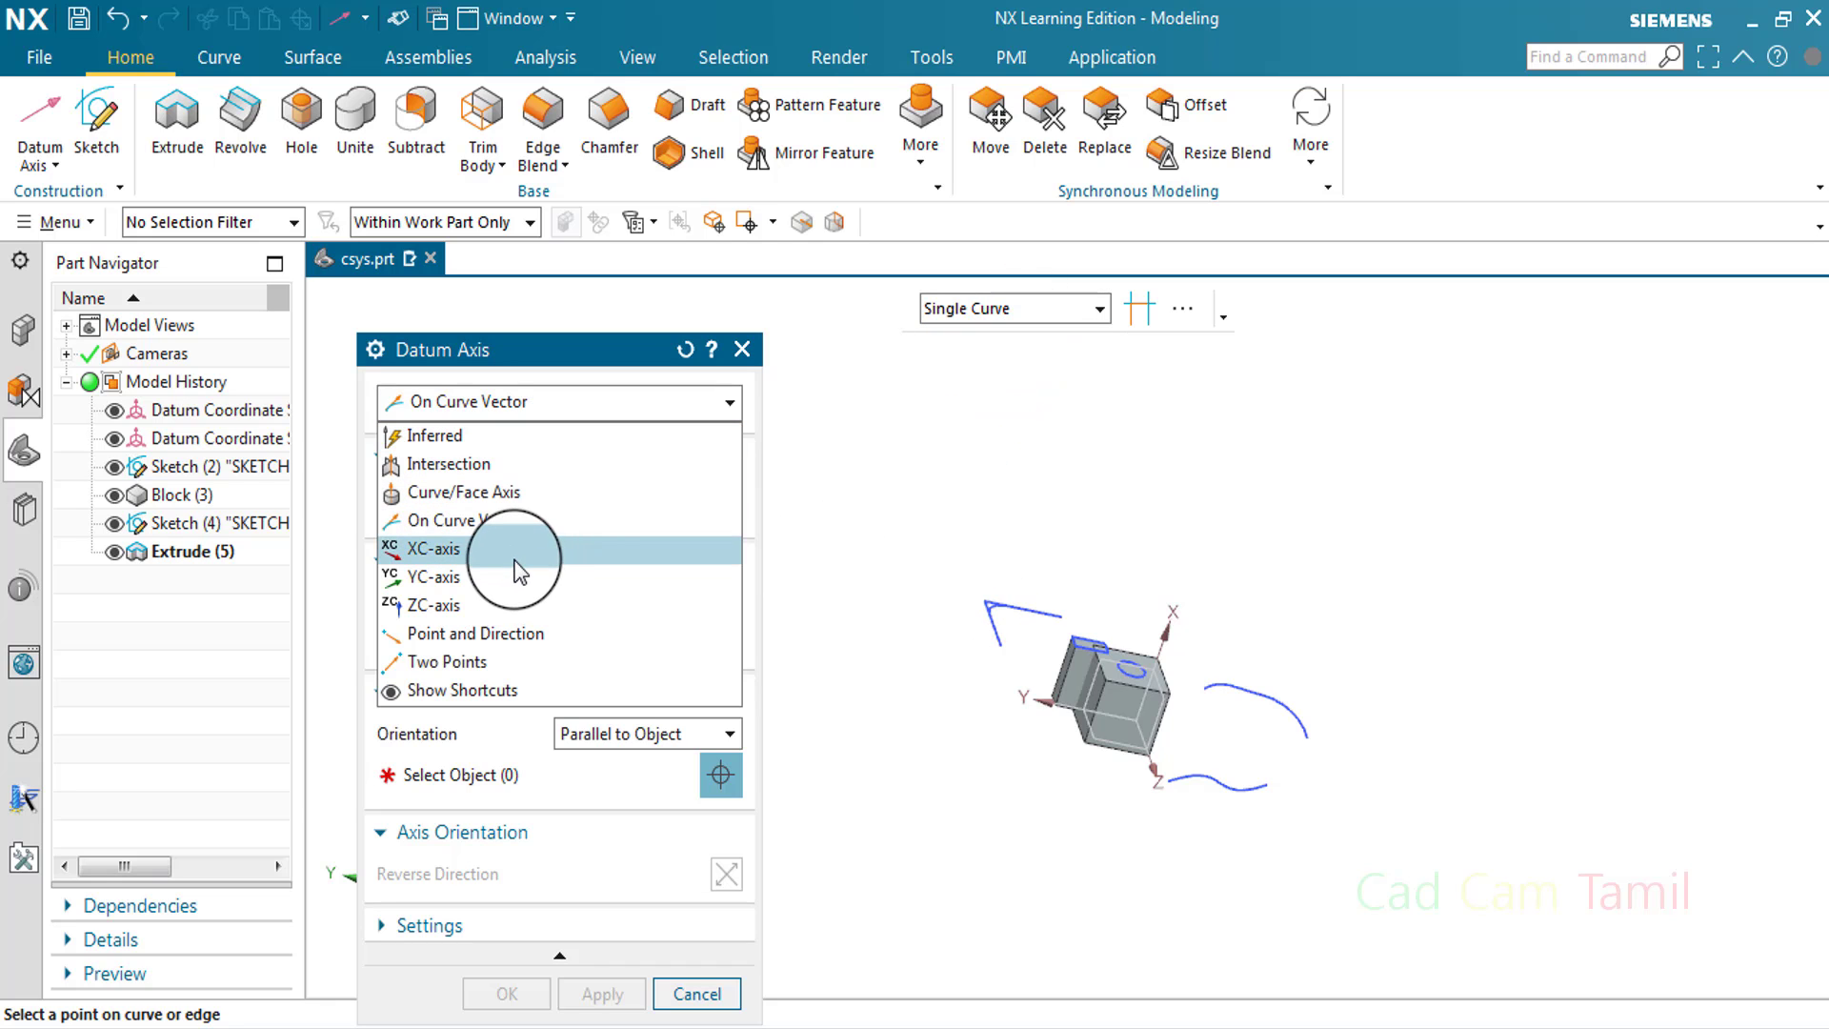
pyautogui.click(456, 551)
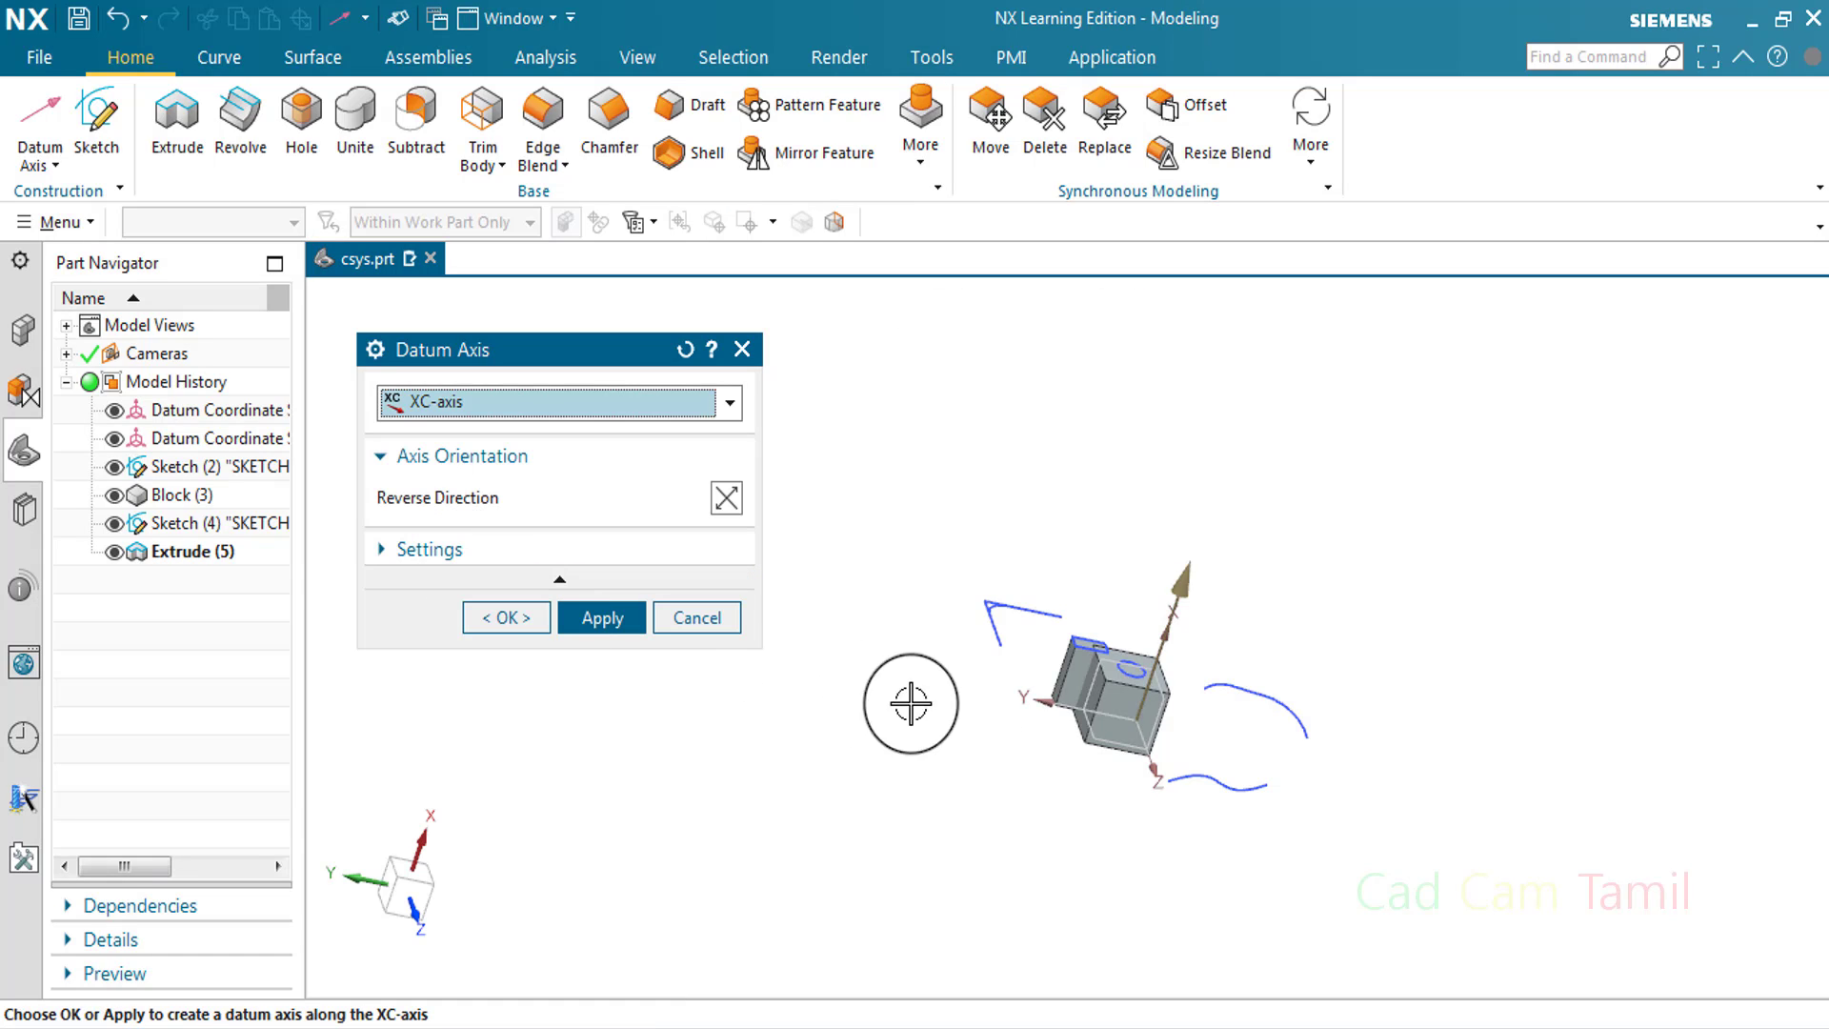
pyautogui.click(742, 348)
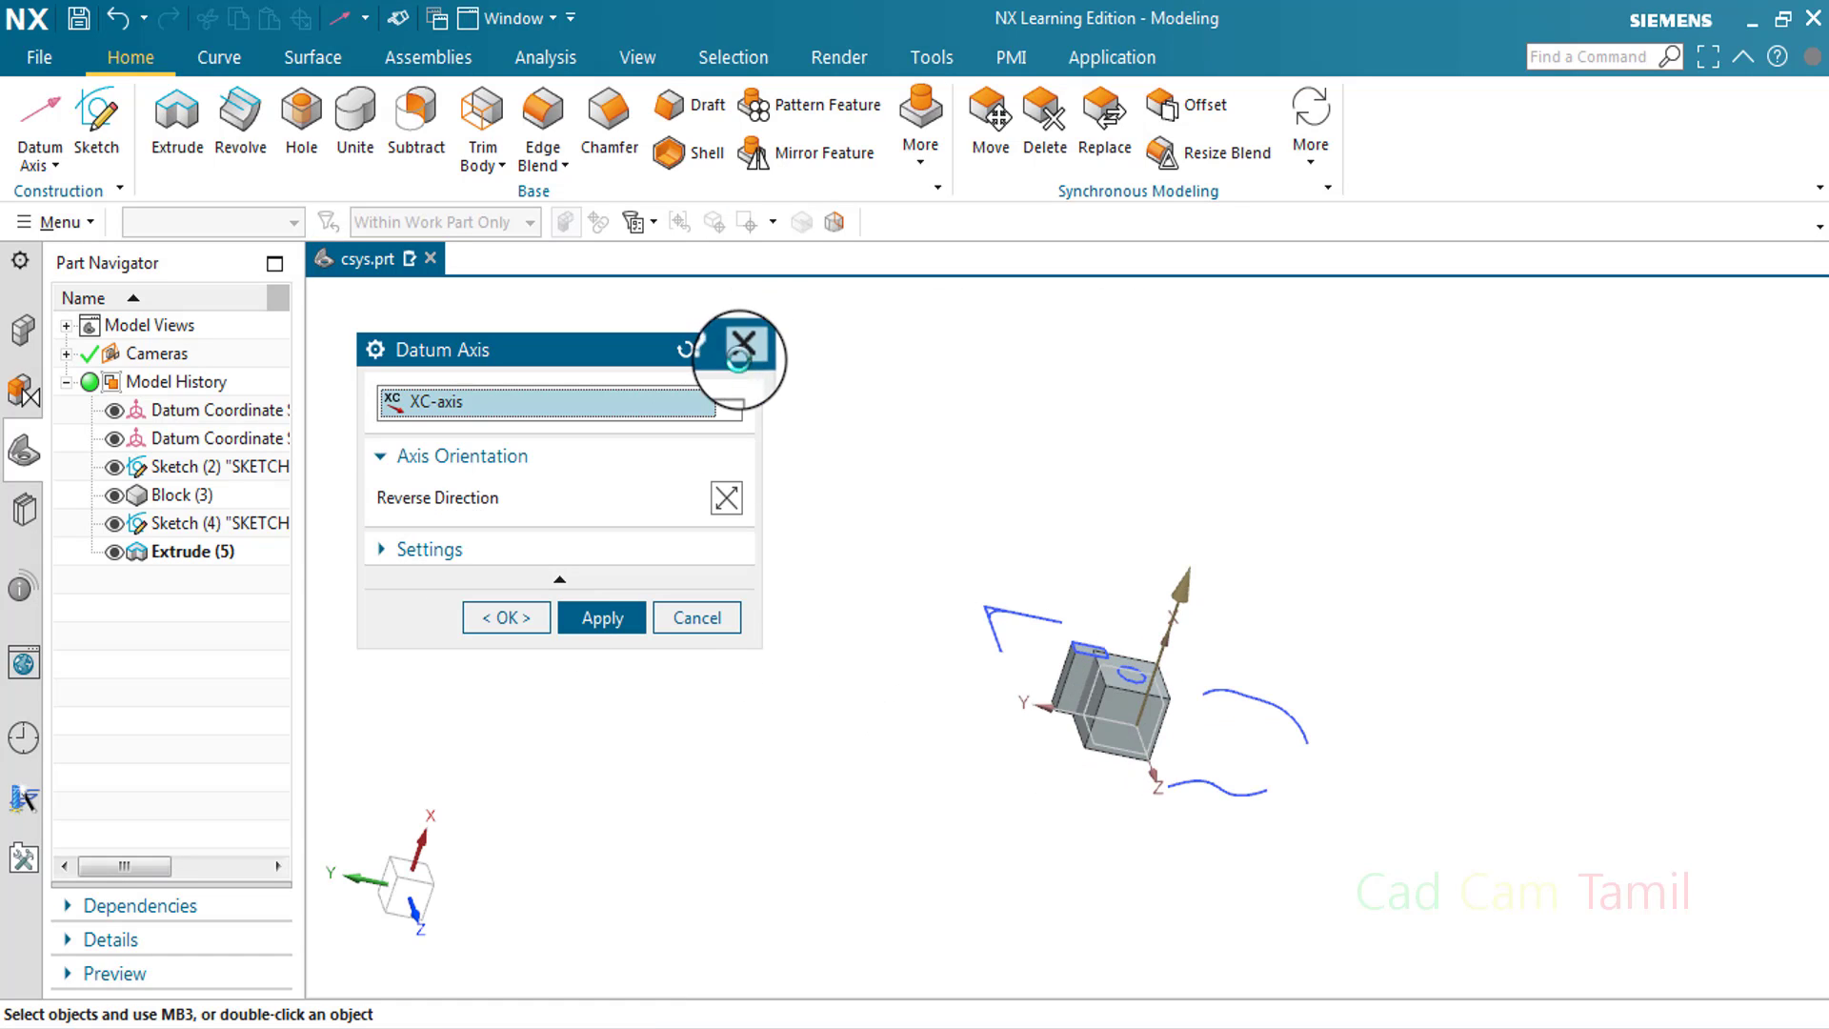
# Delete the second datum coordinate system and hide Sketch (2), Block (3), Sketch (4) and Extrude (5)
pyautogui.rightClick(167, 447)
pyautogui.click(352, 281)
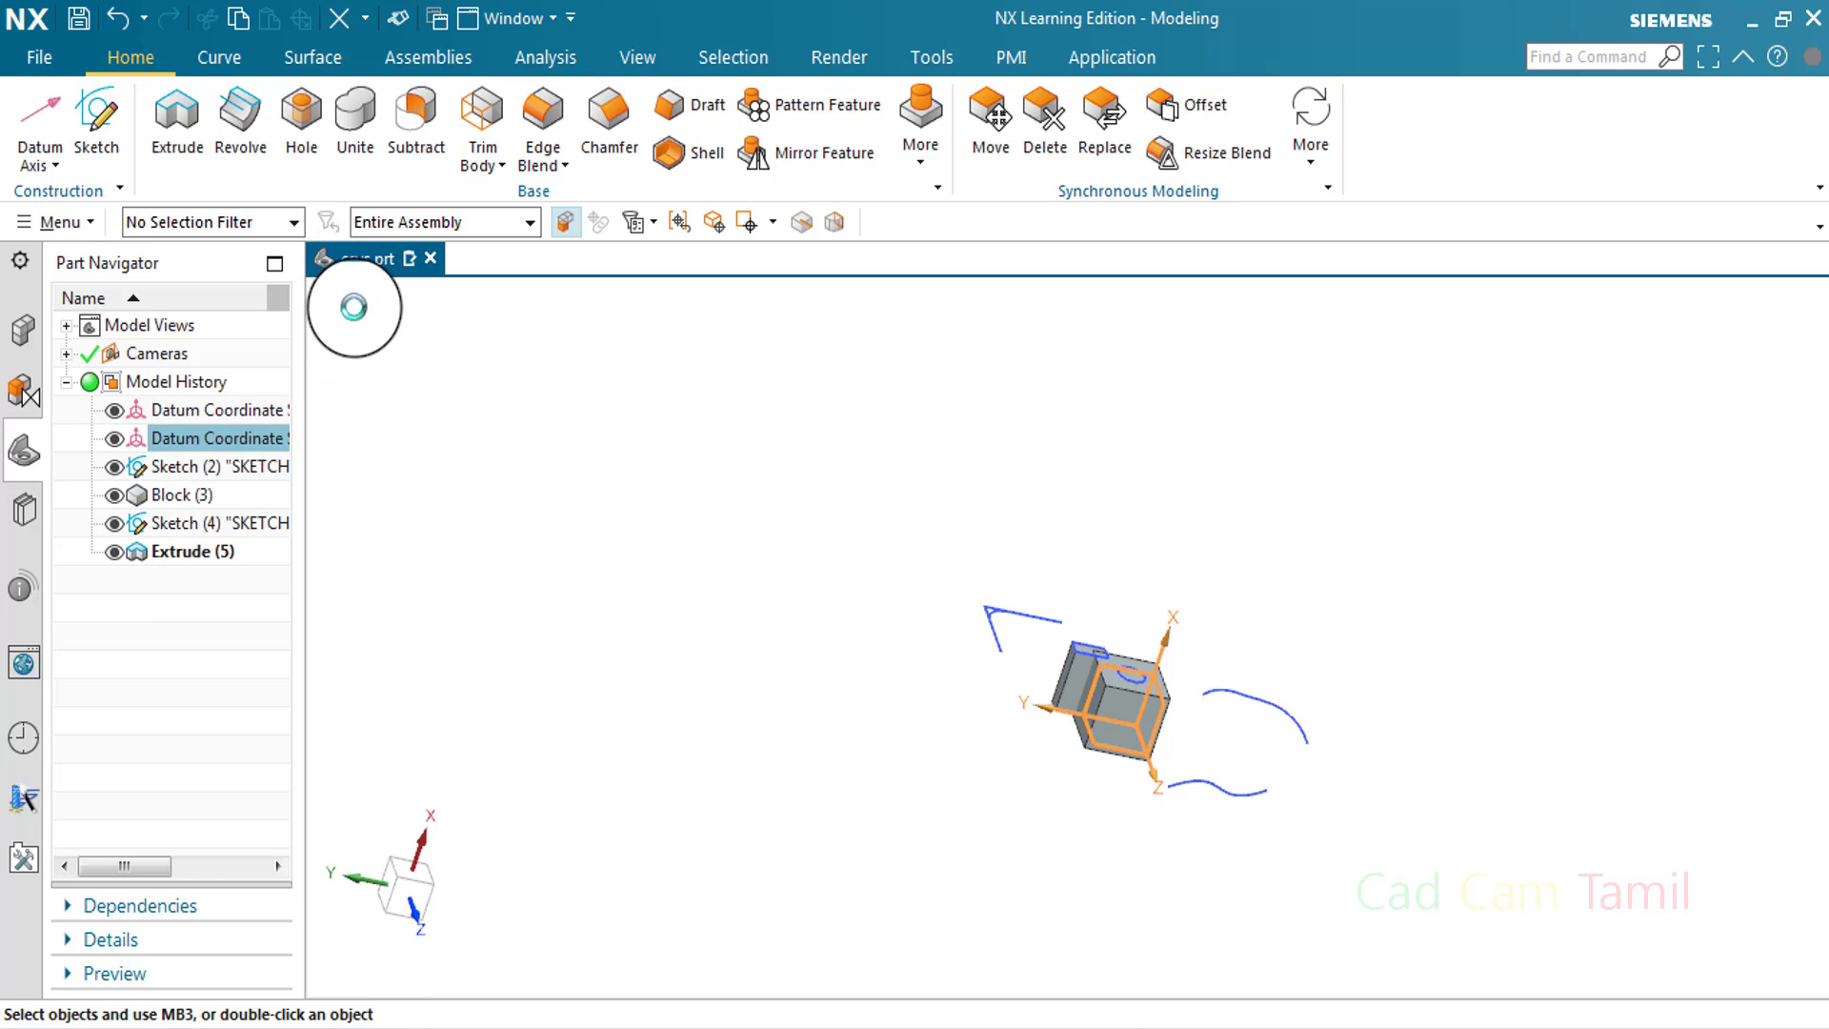
pyautogui.click(113, 466)
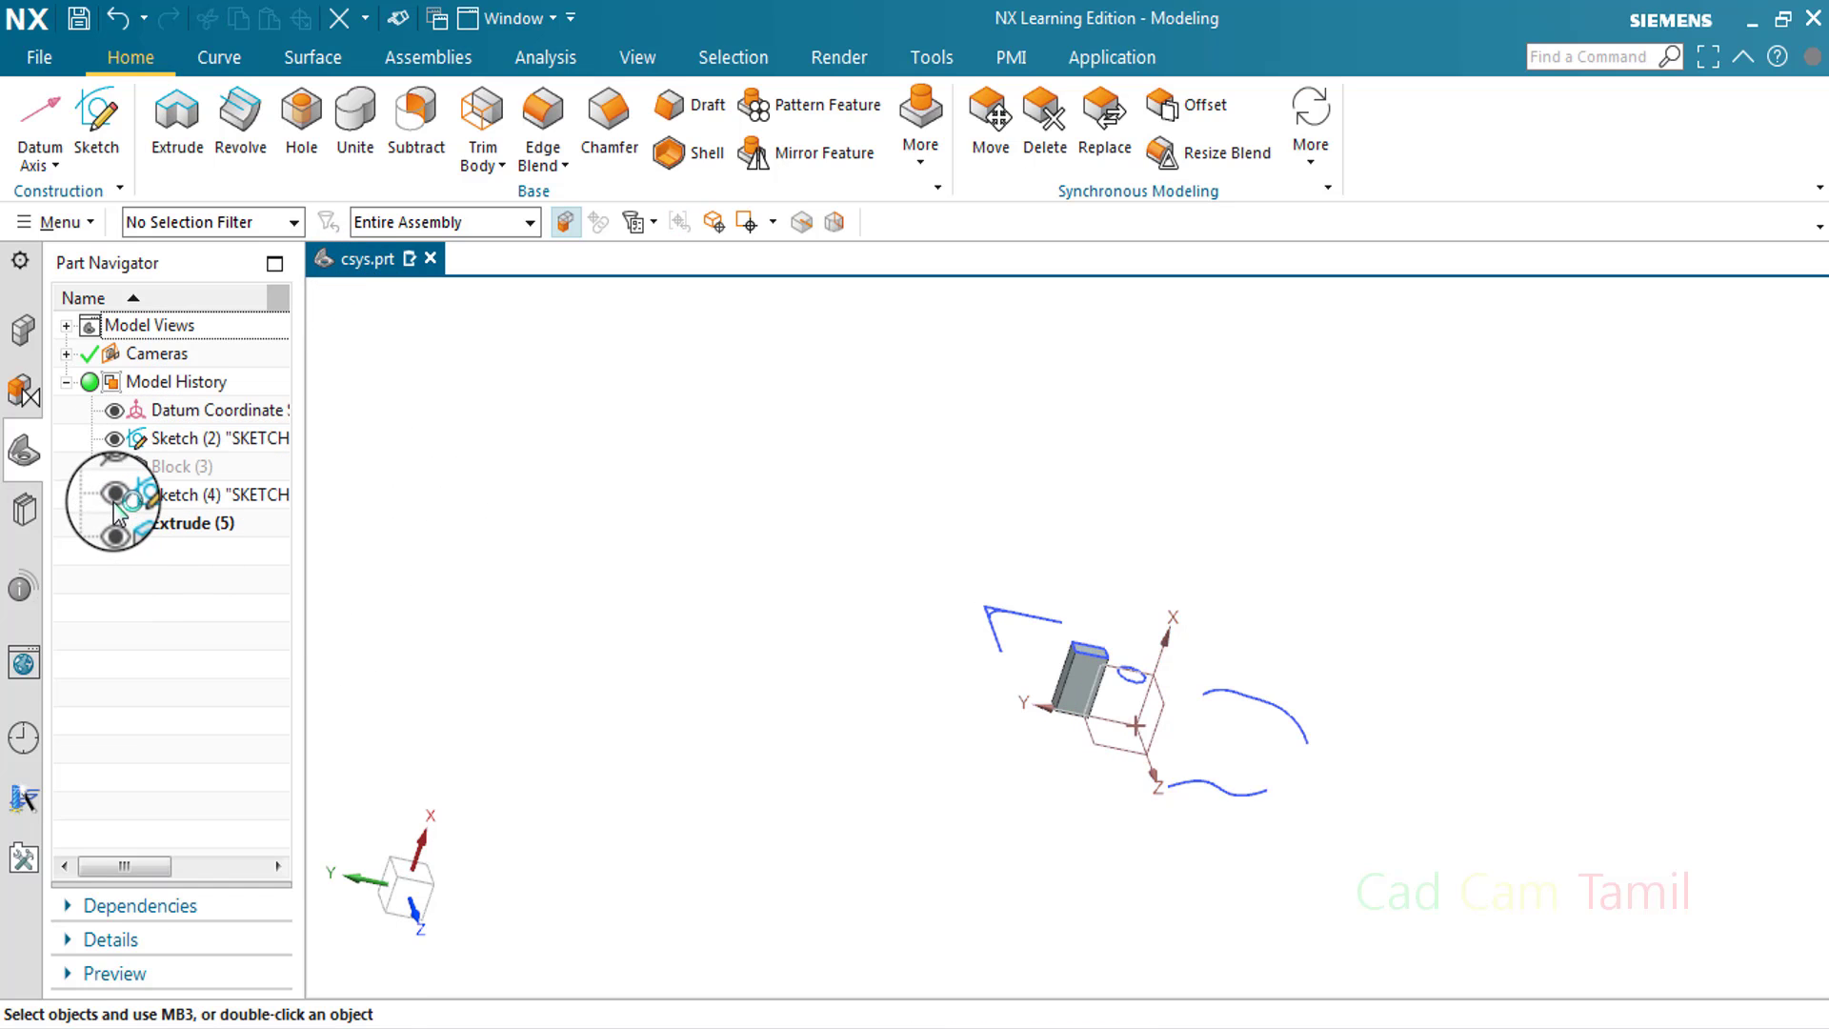
pyautogui.click(113, 495)
pyautogui.click(113, 523)
pyautogui.click(113, 437)
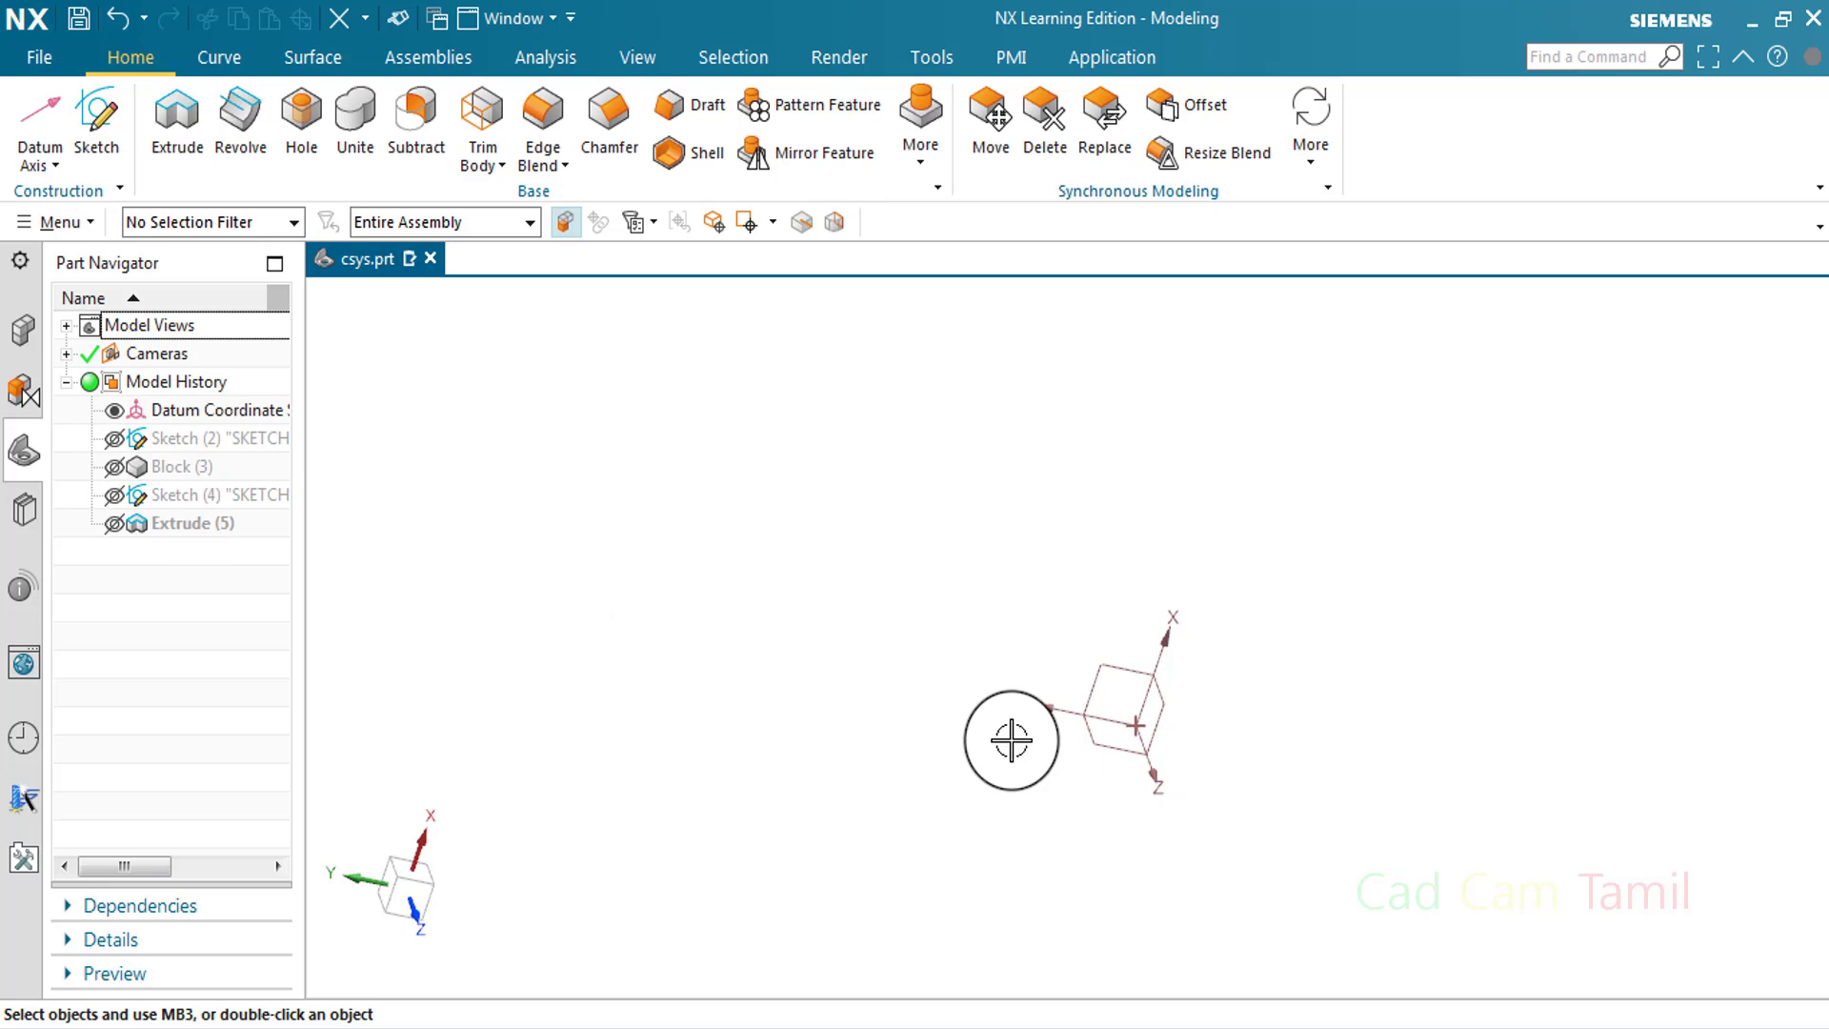
# Create a fixed datum axis along the XC direction with the XC-axis type
pyautogui.moveTo(1058, 731); pyautogui.dragTo(993, 786, button='middle')
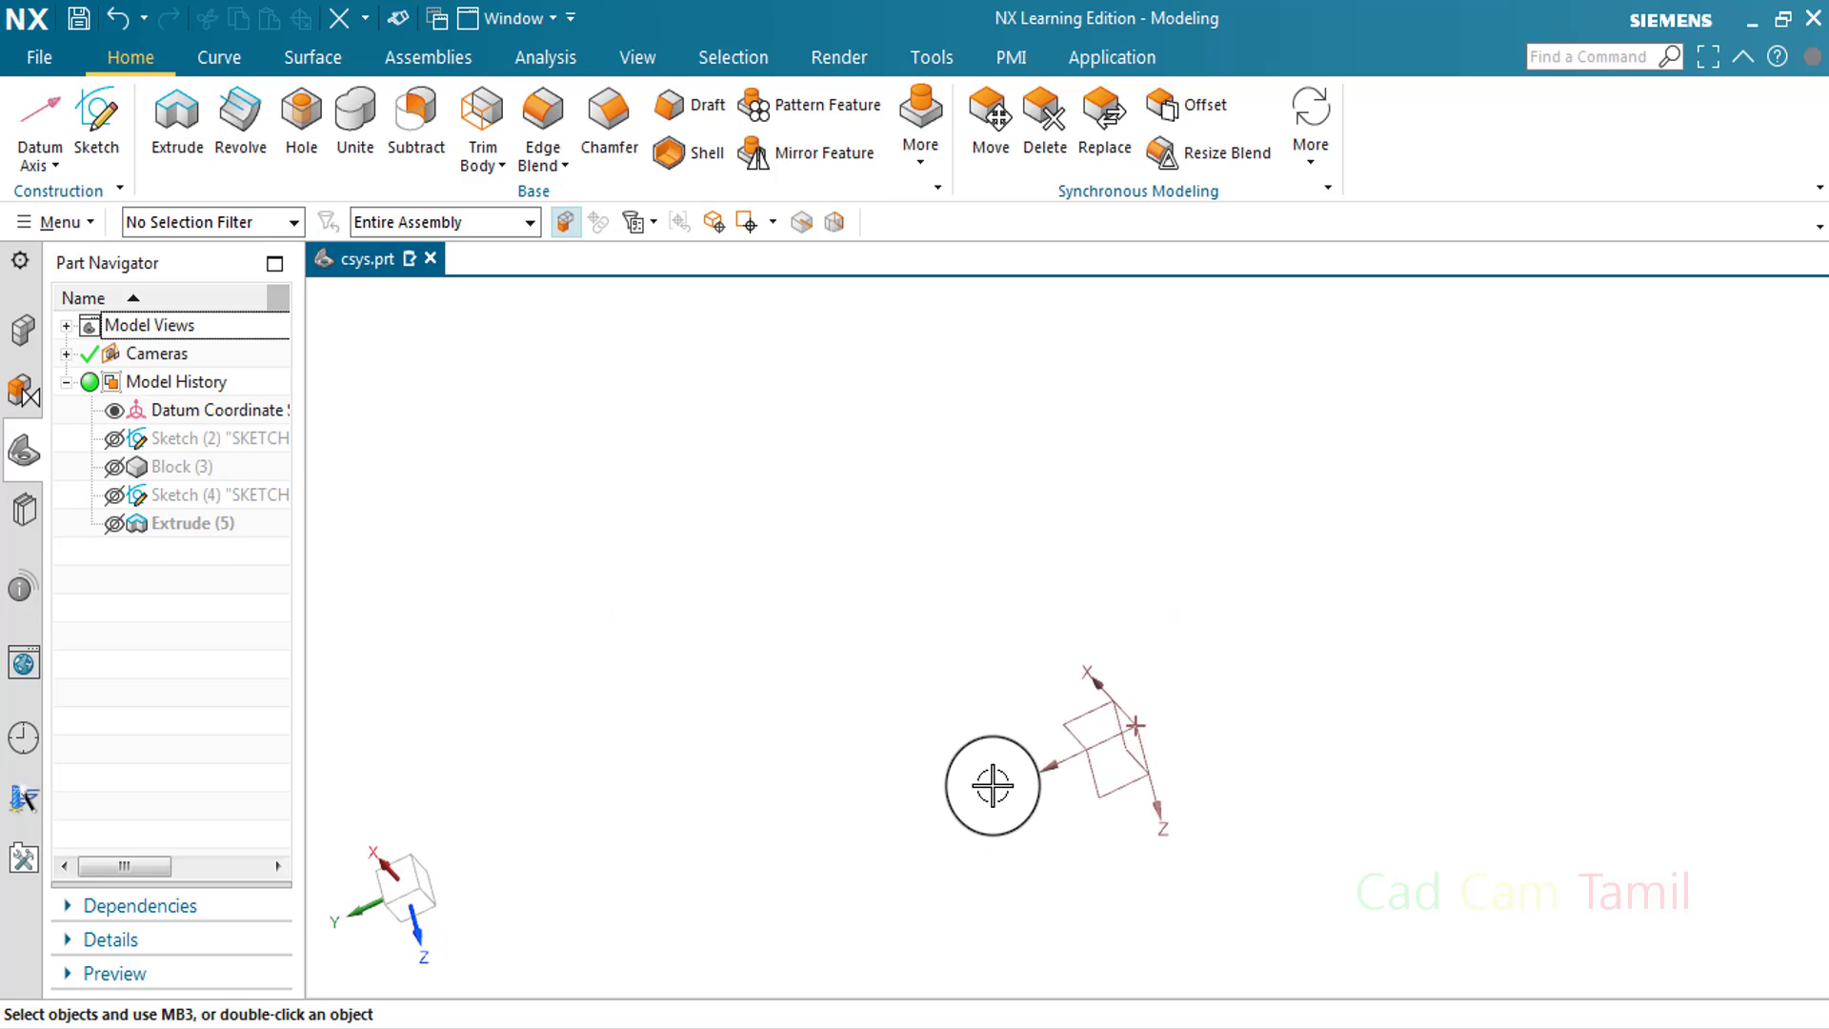
pyautogui.keyDown('shift'); pyautogui.moveTo(1155, 670); pyautogui.dragTo(1255, 743, button='middle'); pyautogui.keyUp('shift')
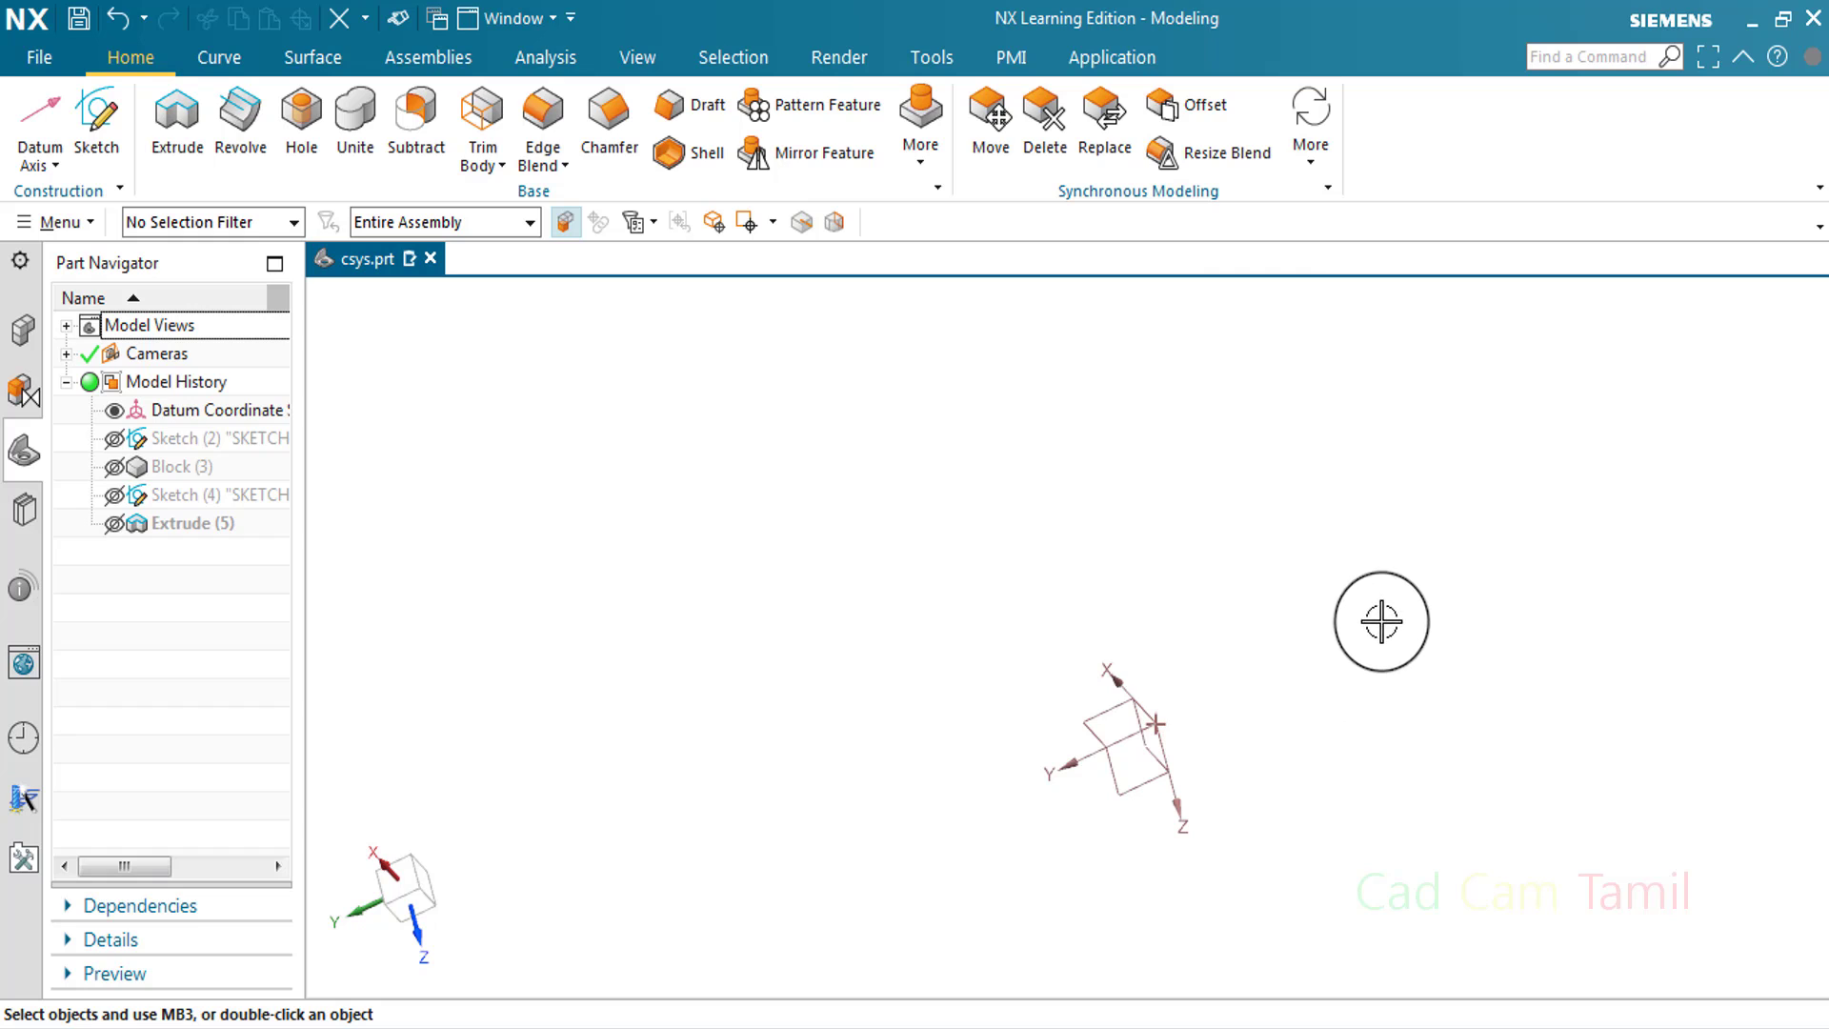
pyautogui.moveTo(1039, 848); pyautogui.dragTo(970, 476, button='middle')
pyautogui.moveTo(1148, 799); pyautogui.dragTo(1105, 657, button='middle')
pyautogui.rightClick(767, 437)
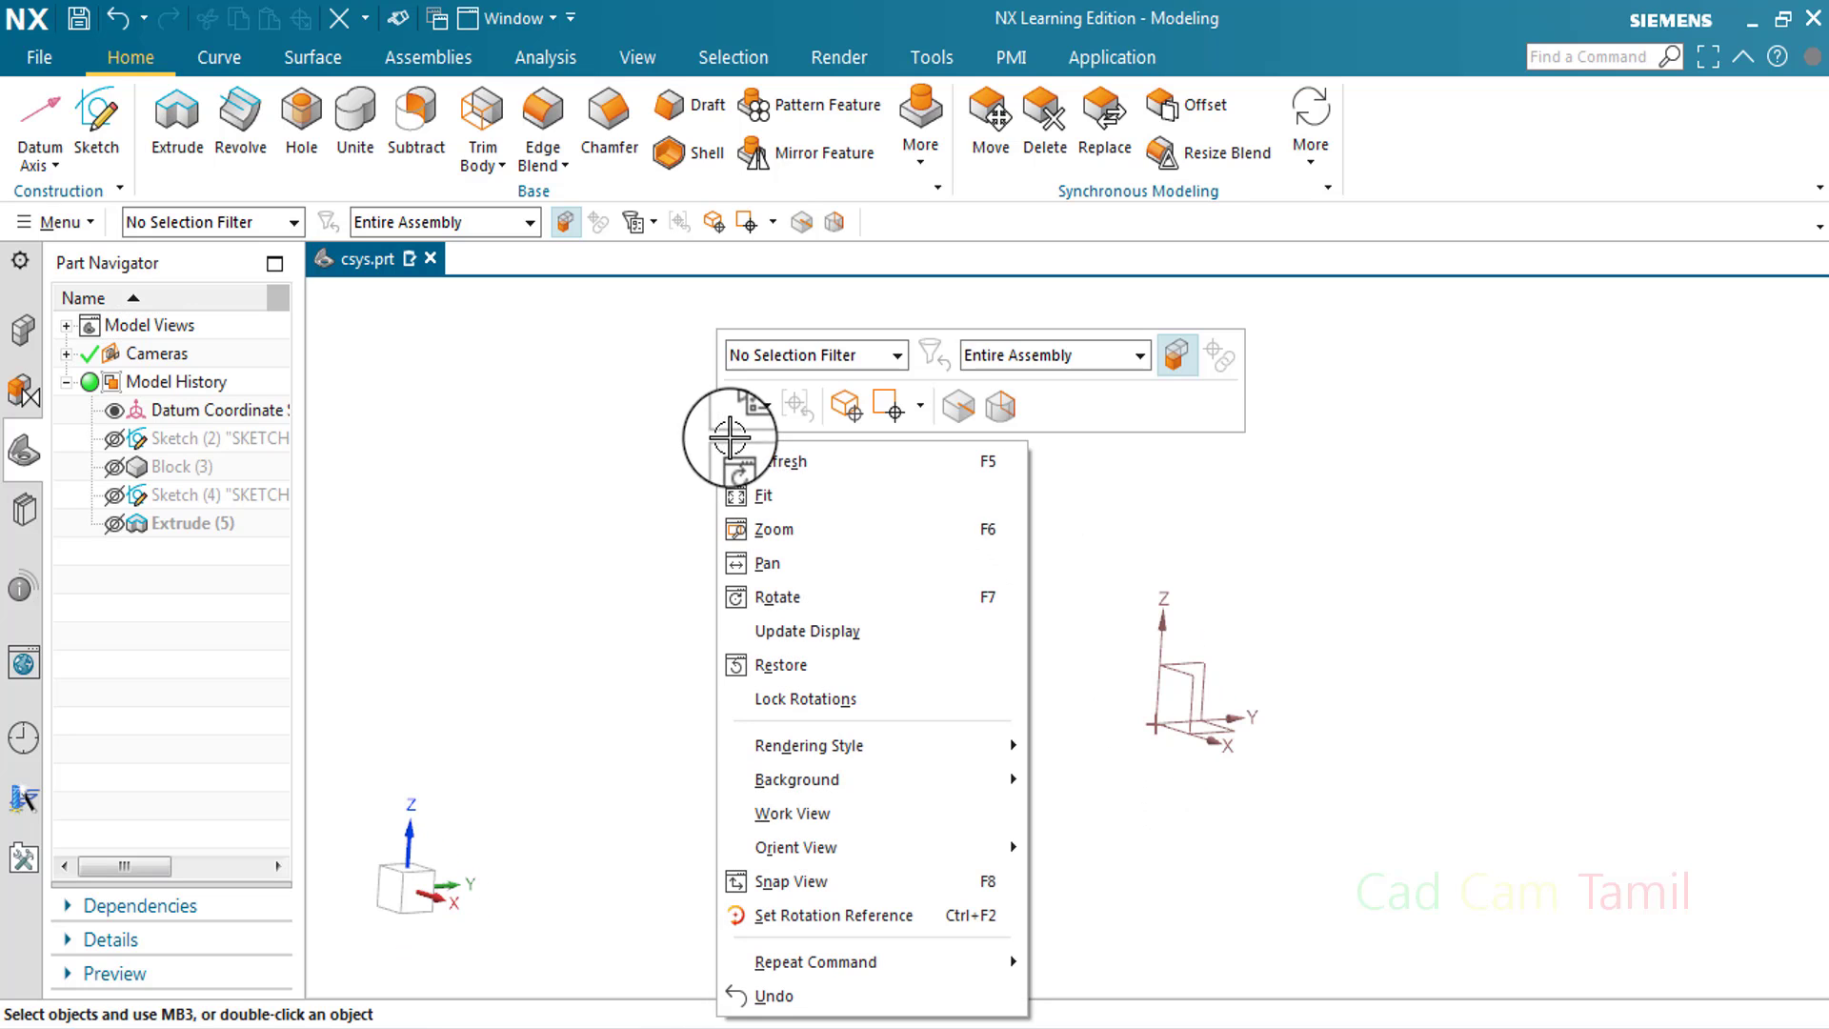
pyautogui.click(775, 500)
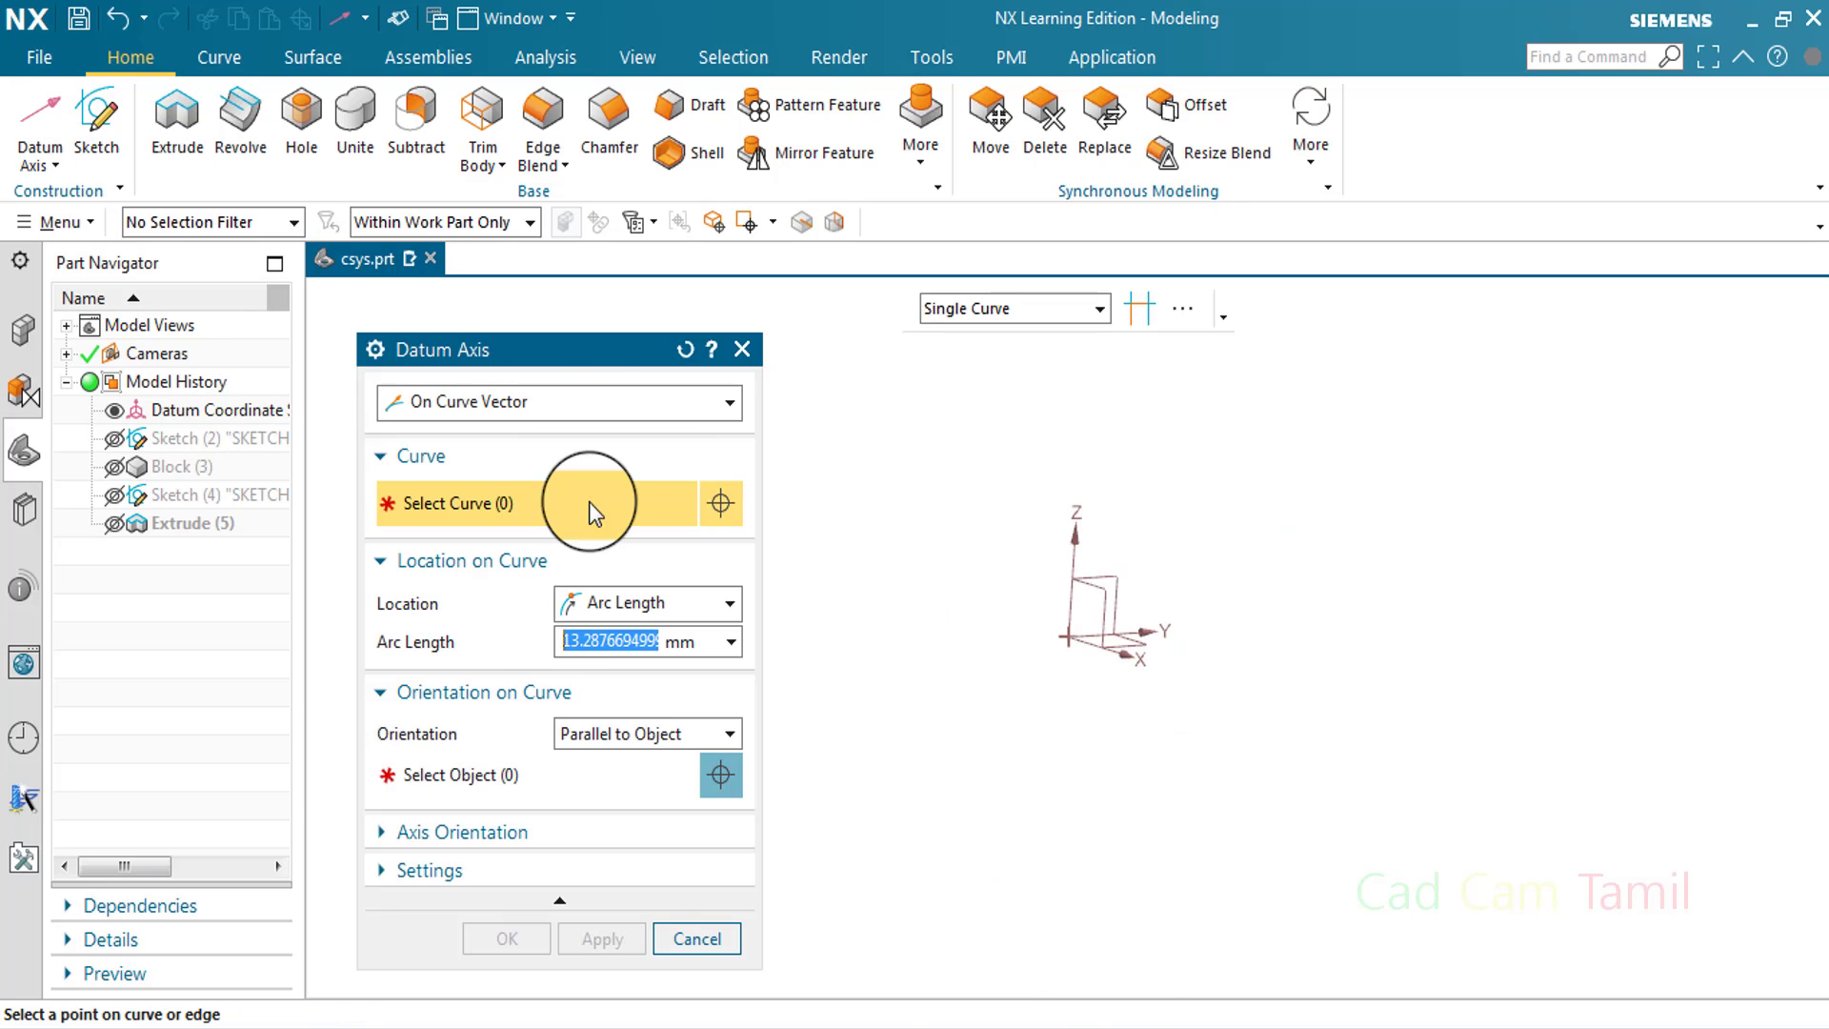
pyautogui.click(591, 395)
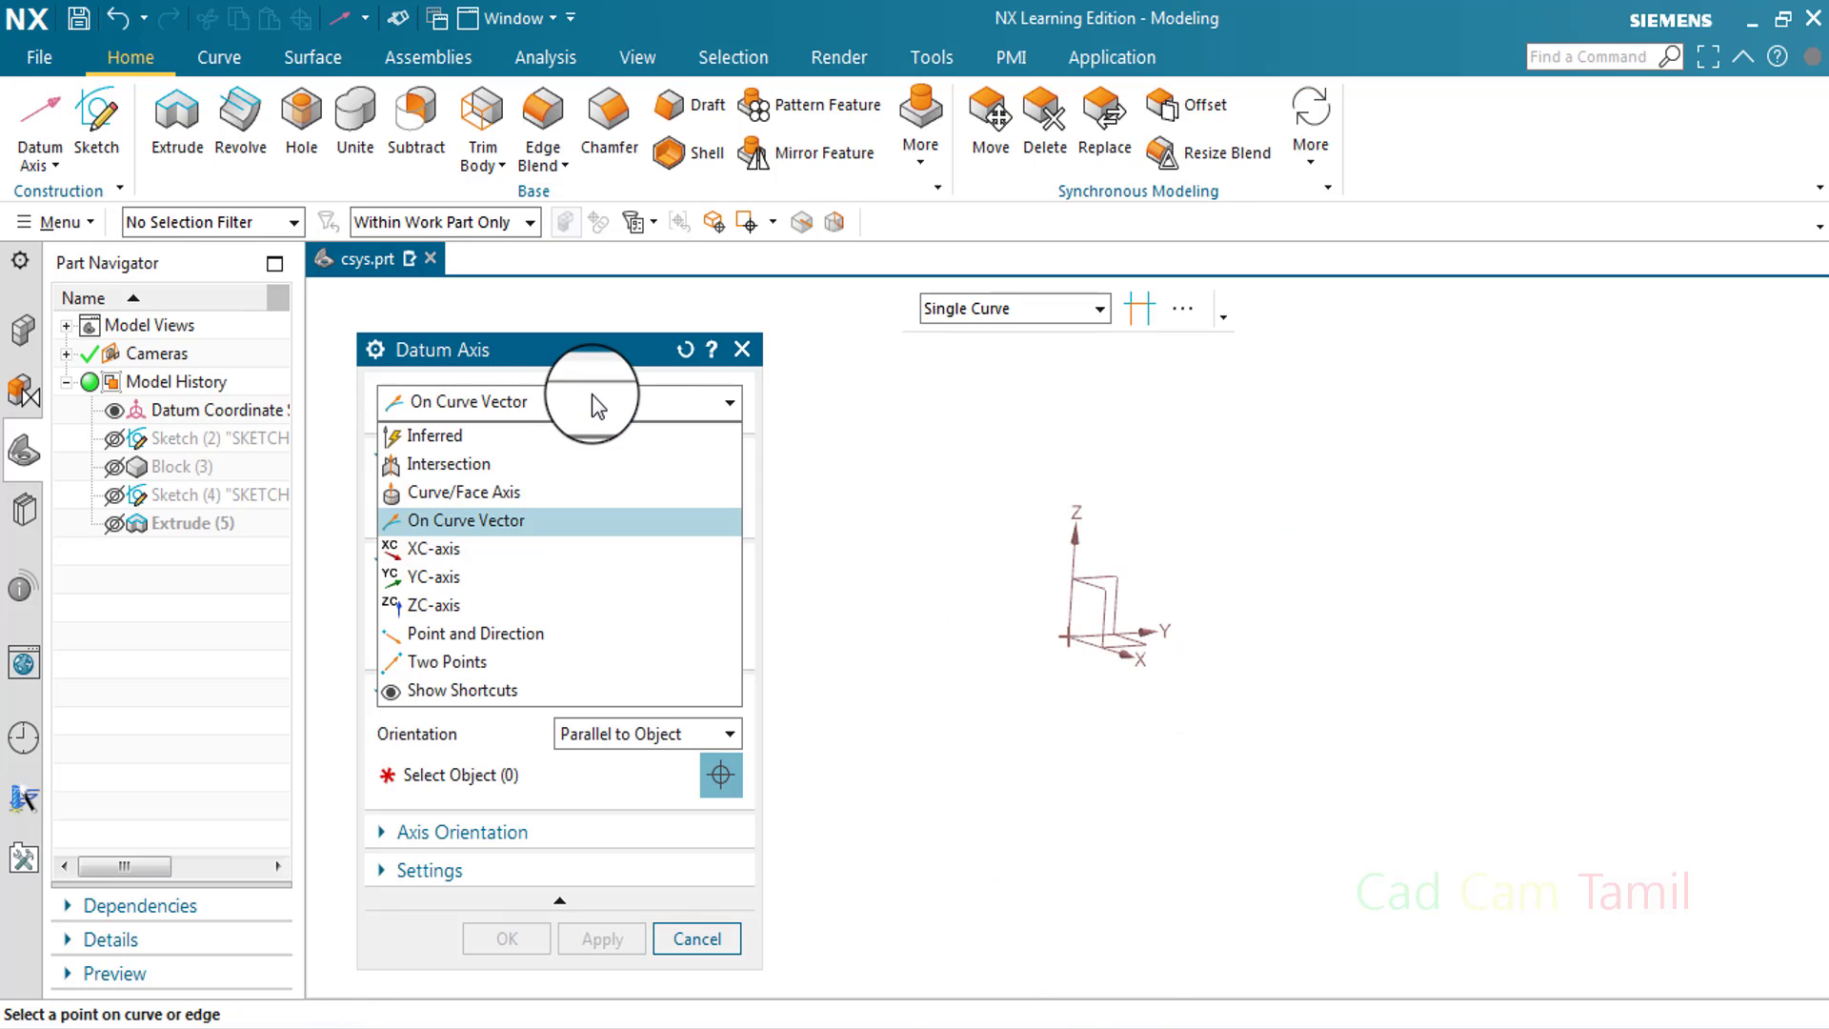
pyautogui.click(446, 551)
pyautogui.click(483, 458)
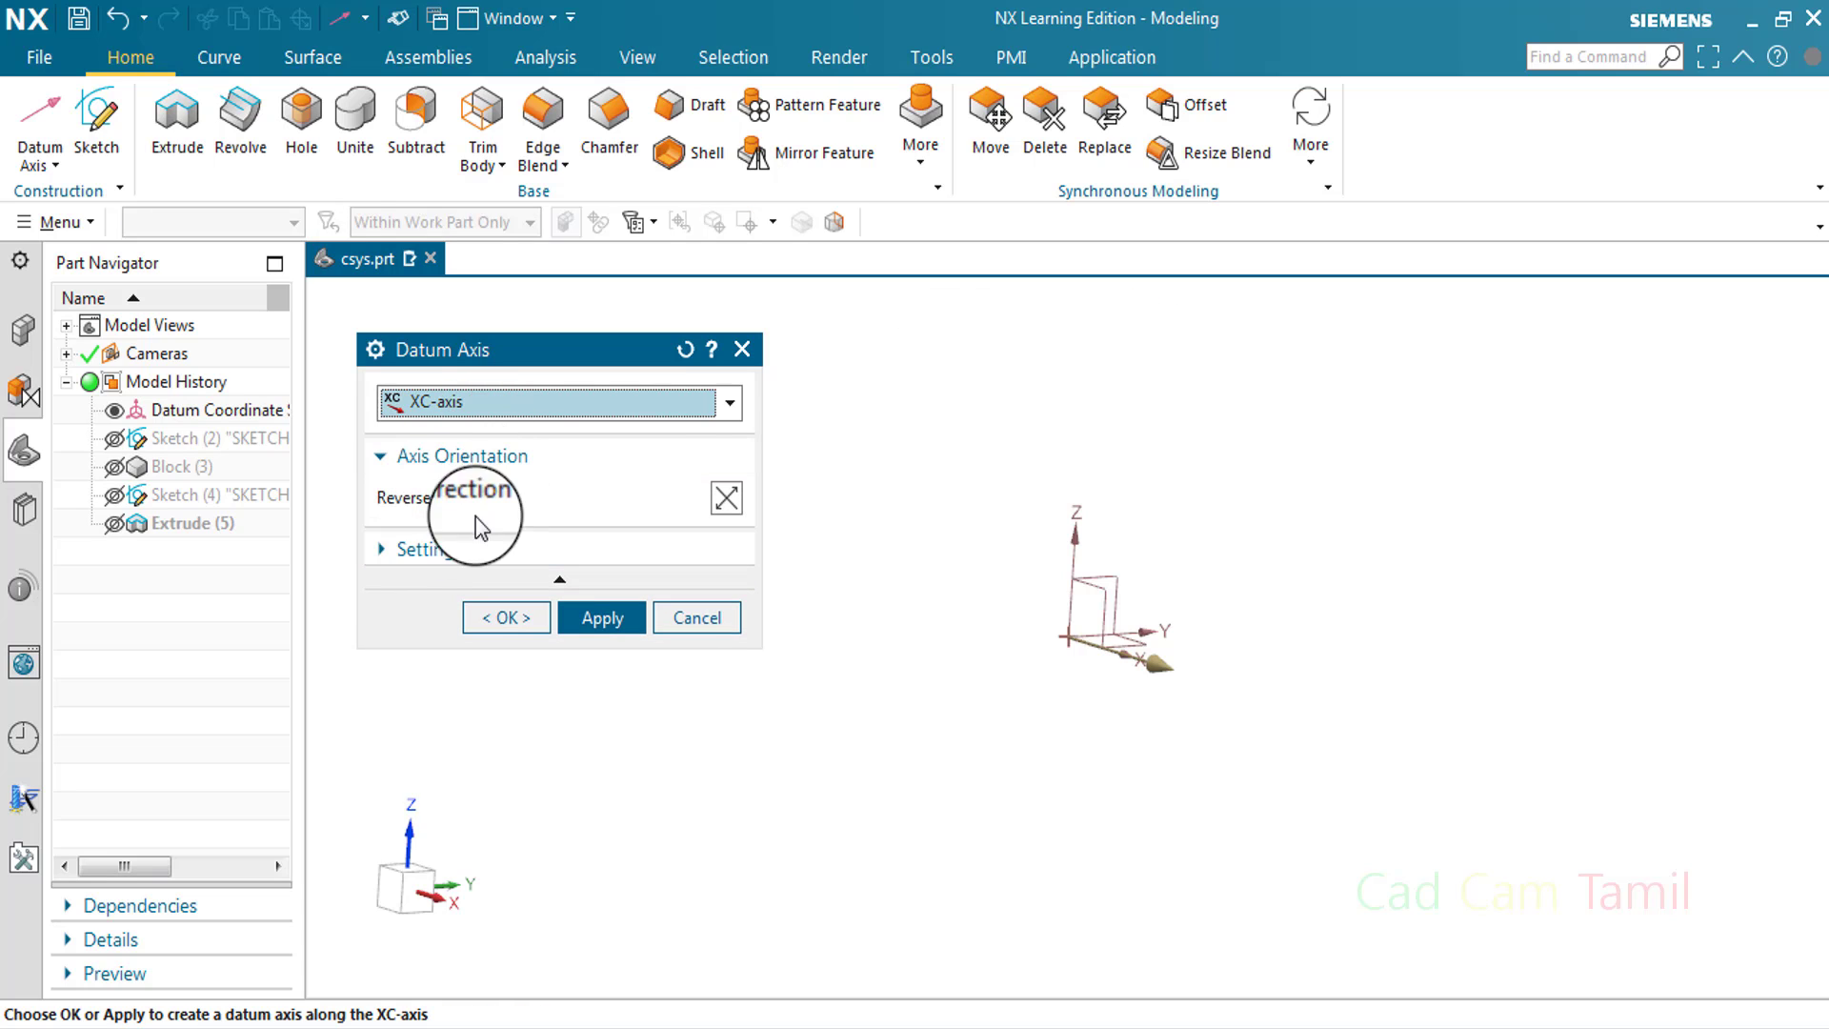
pyautogui.click(443, 550)
pyautogui.click(448, 559)
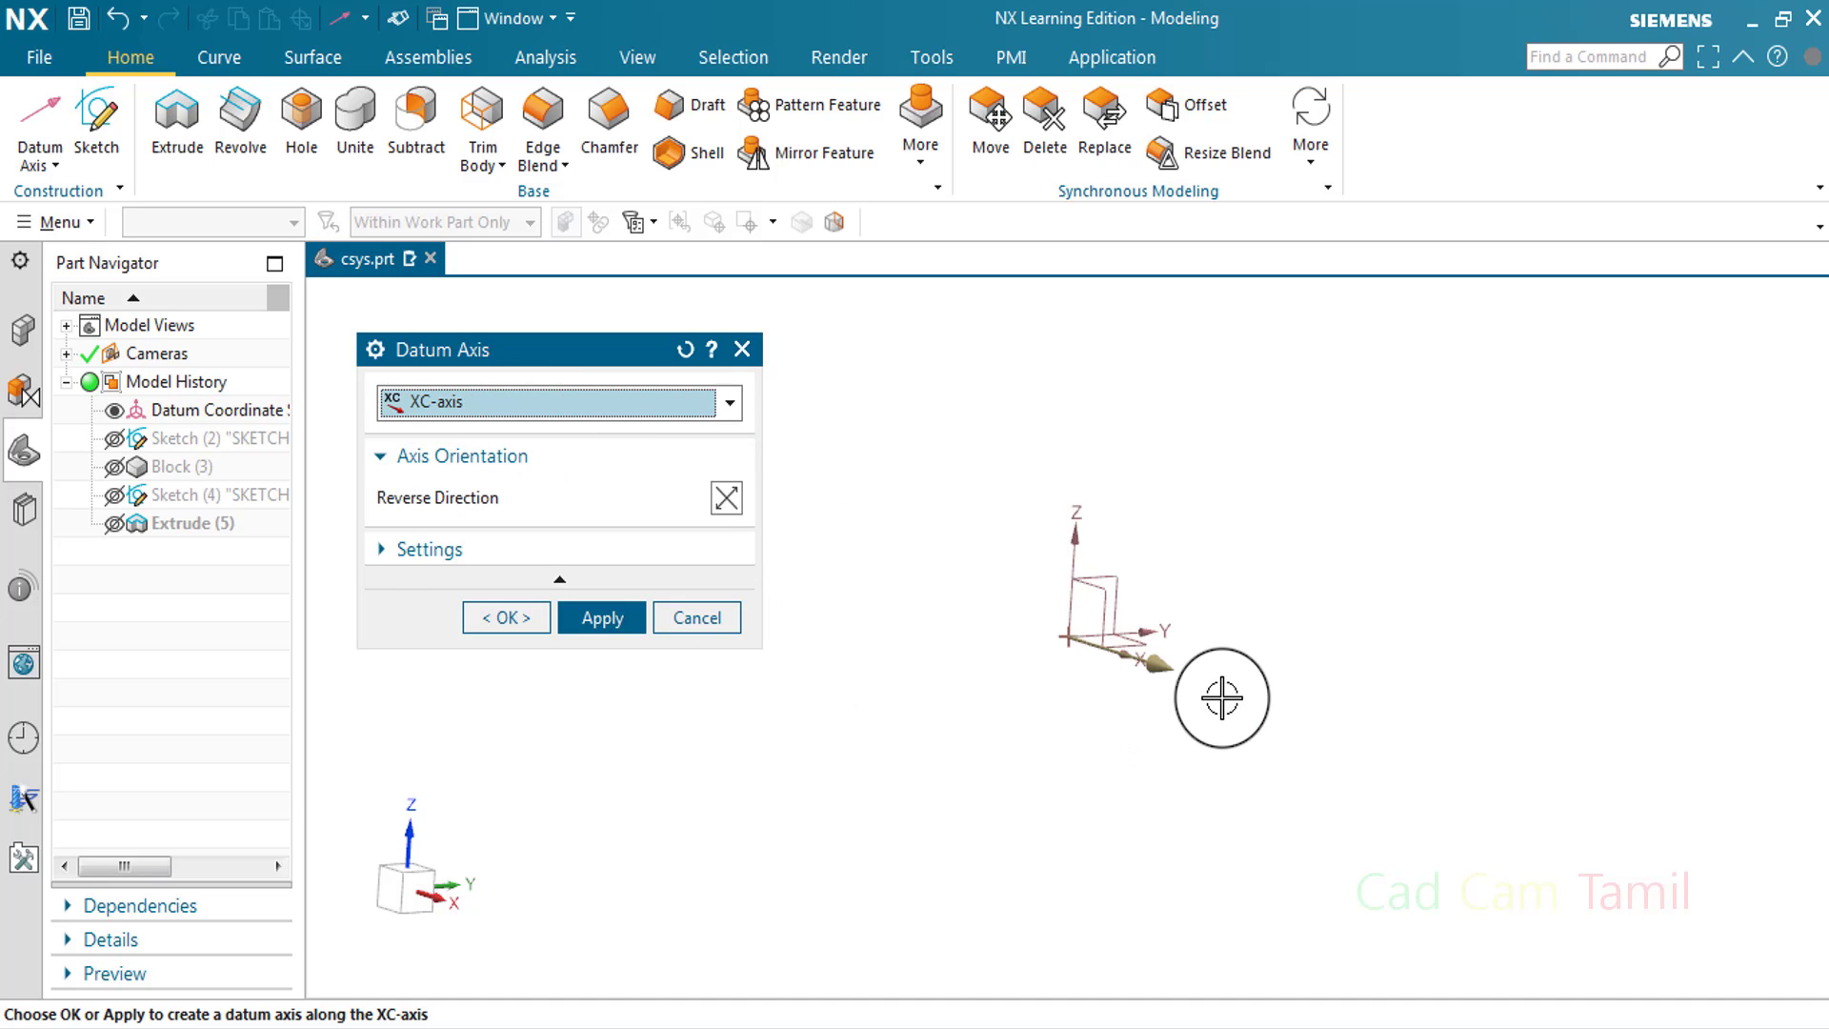
pyautogui.click(614, 618)
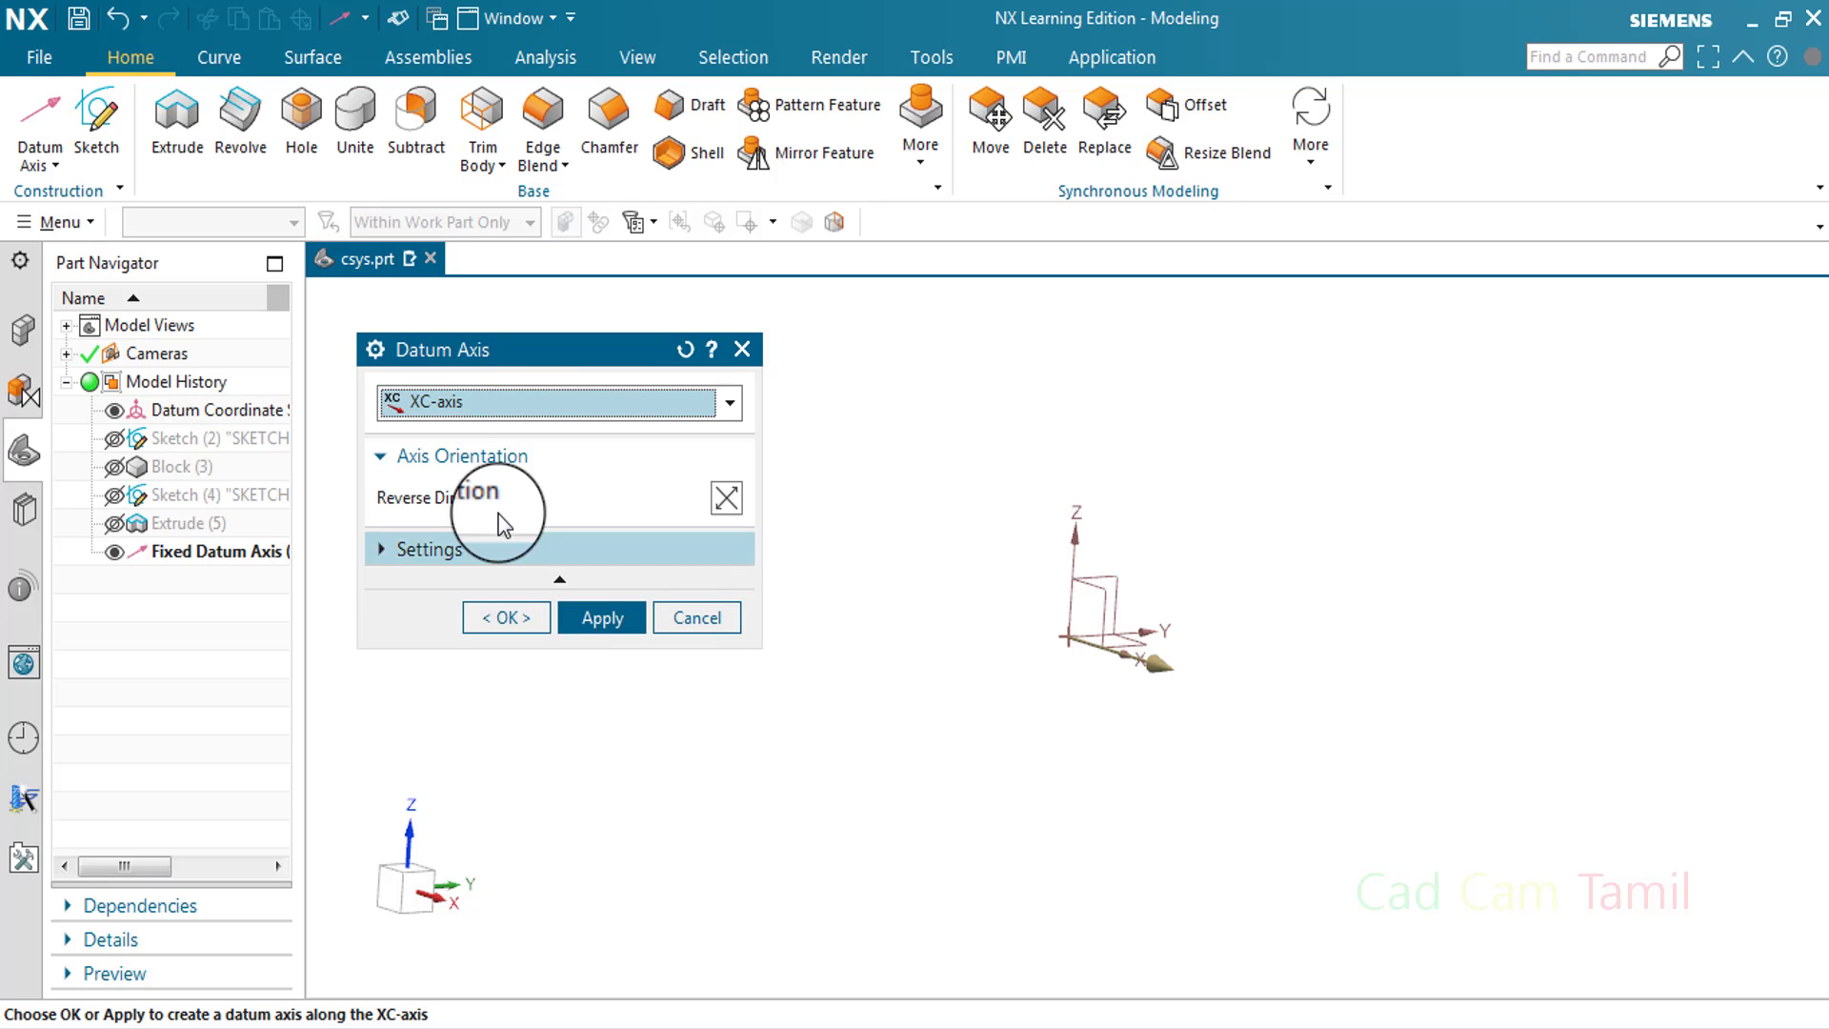
# Create fixed datum axes along YC and ZC with the YC-axis and ZC-axis types
pyautogui.click(467, 401)
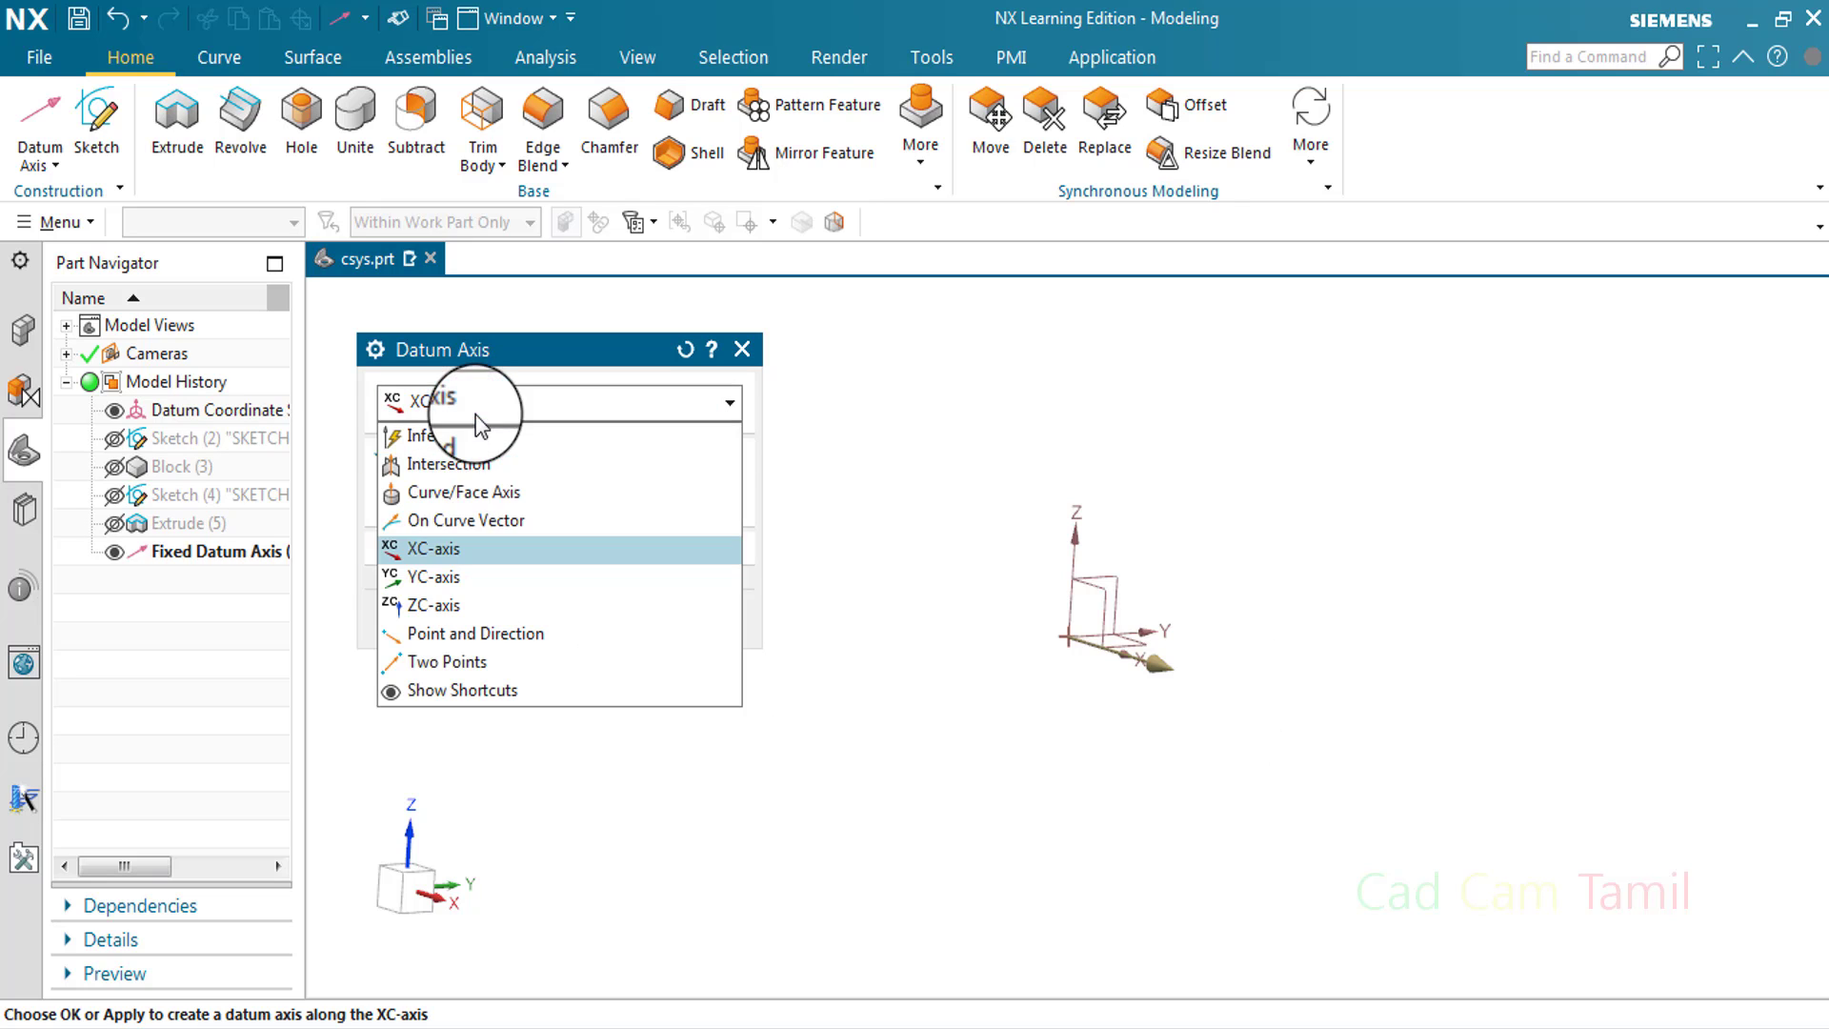
pyautogui.click(459, 581)
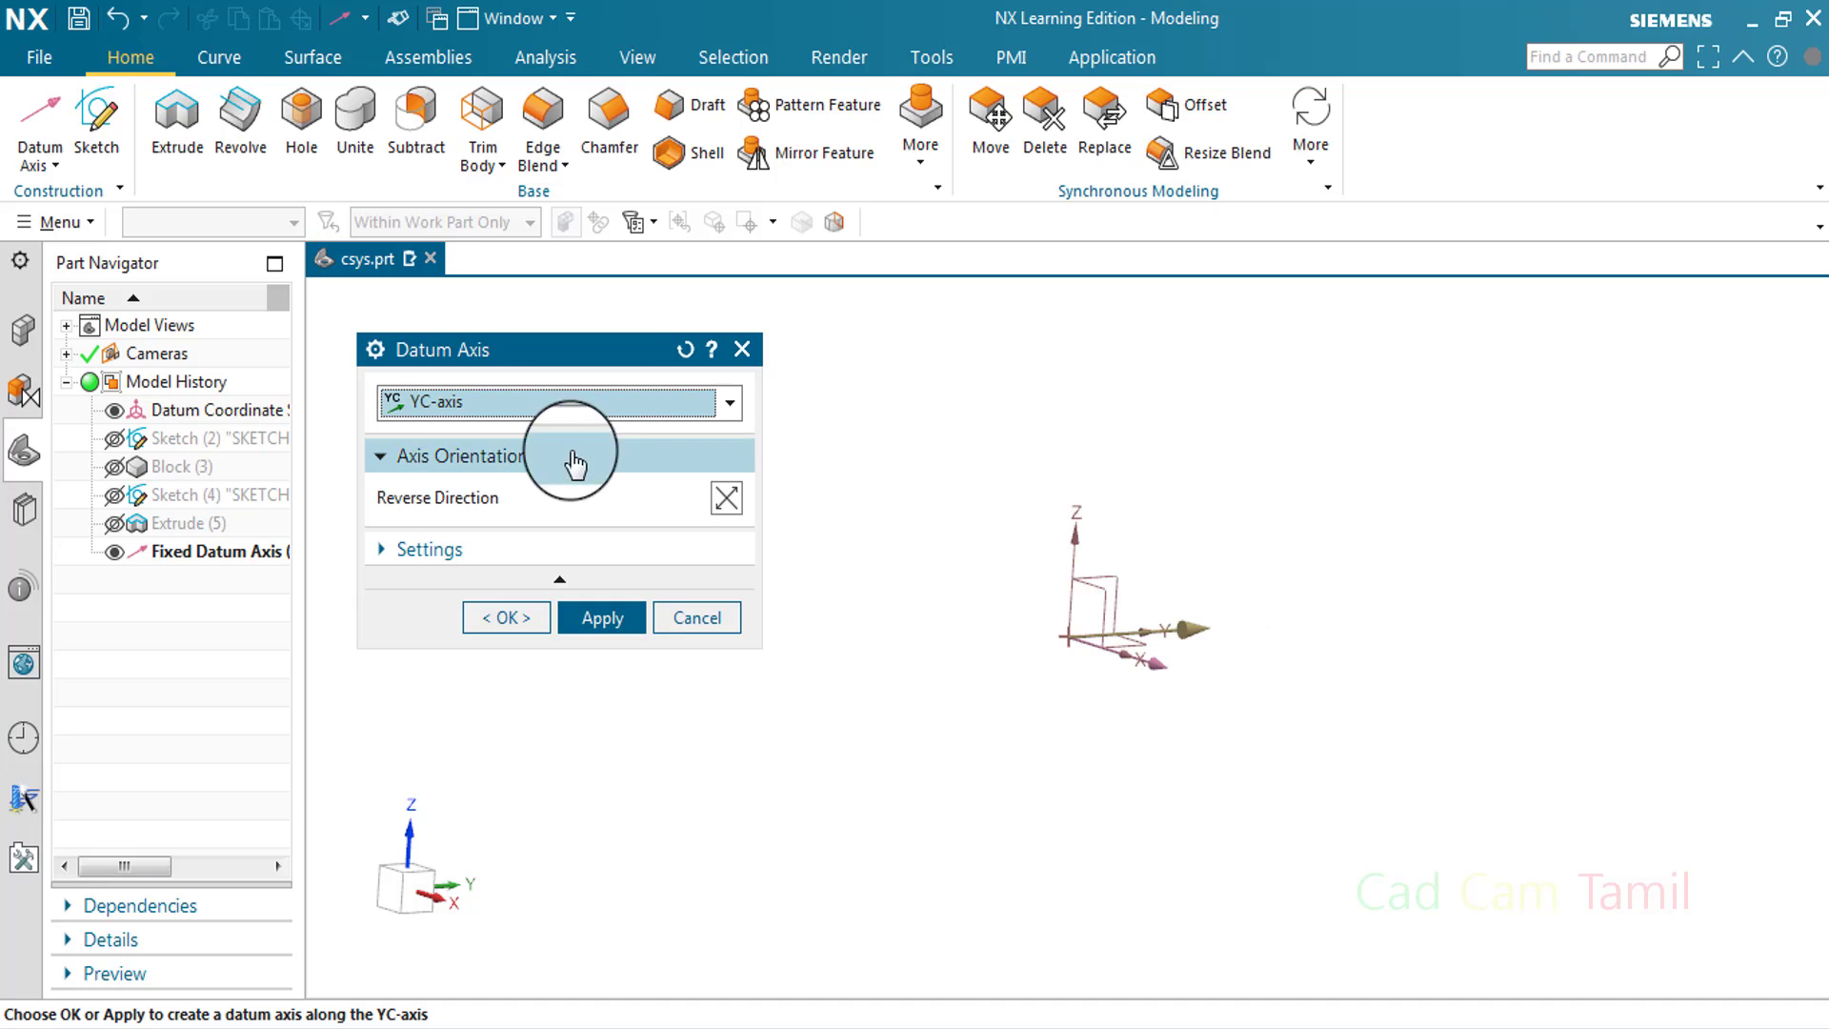
pyautogui.click(619, 627)
pyautogui.click(467, 402)
pyautogui.click(461, 608)
pyautogui.click(610, 619)
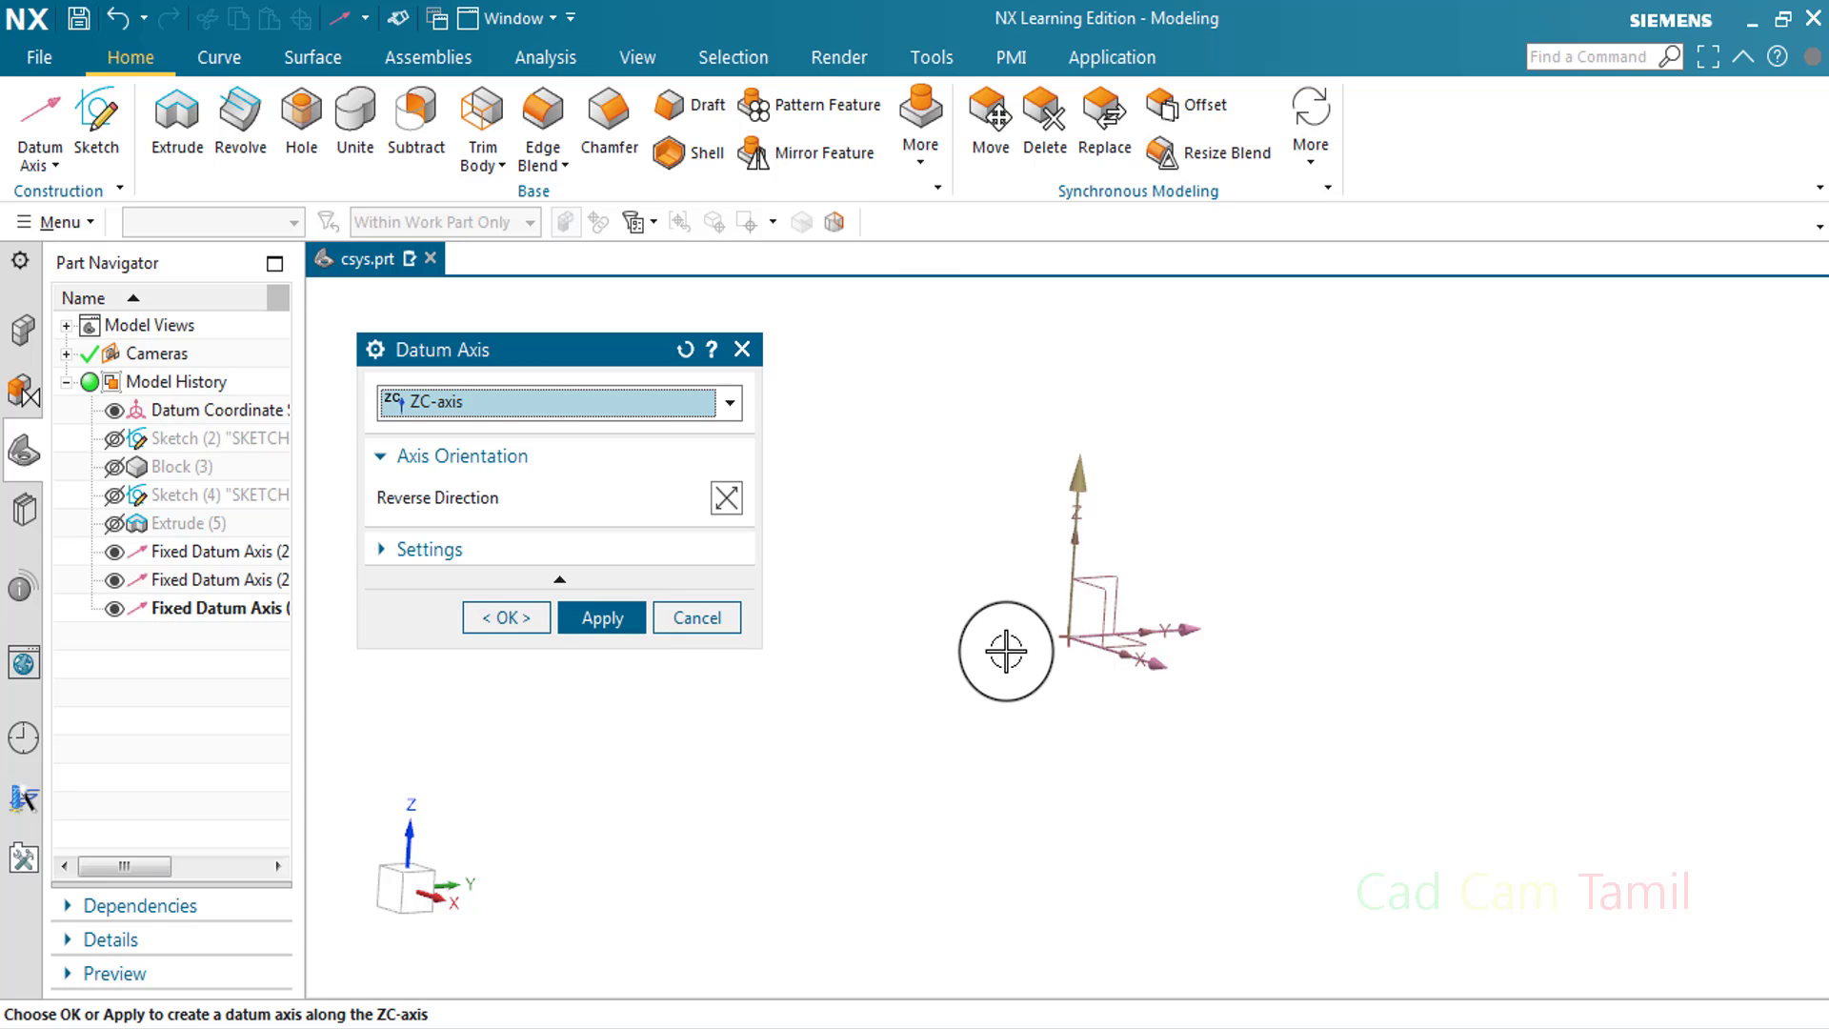
# Show Sketch (4) and Block (3) again in the model
pyautogui.click(729, 401)
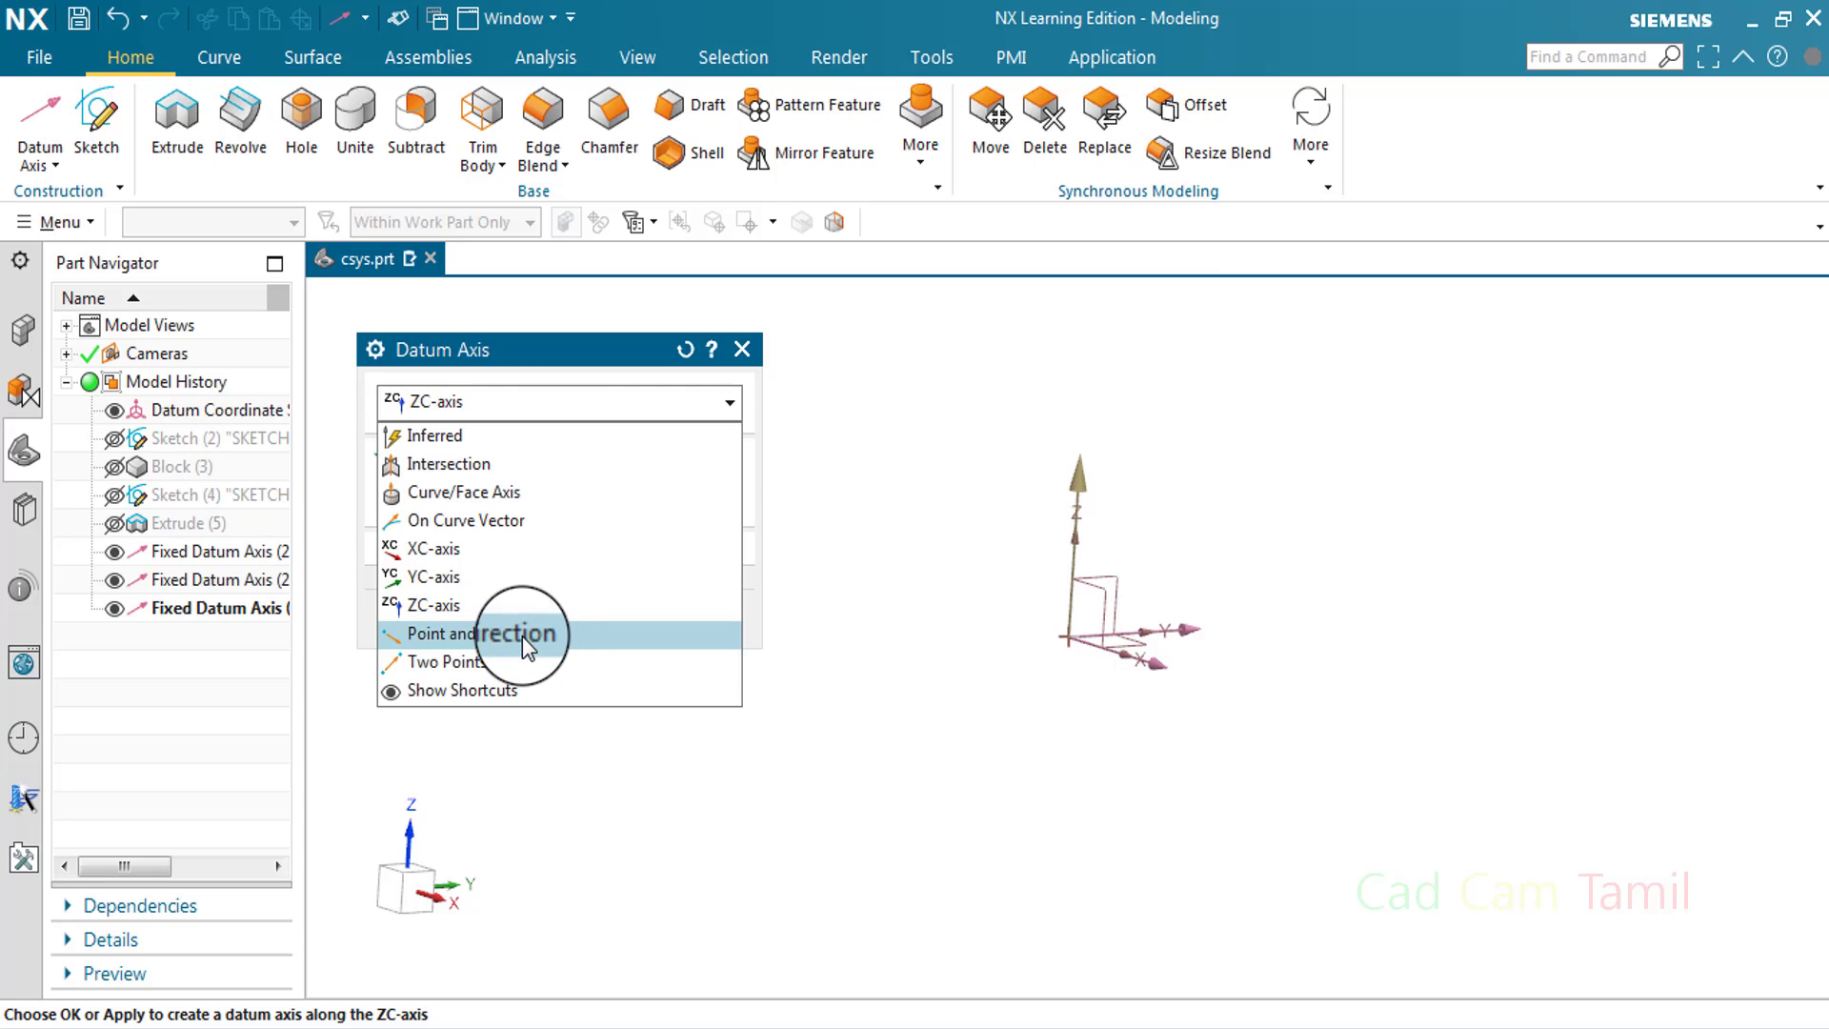
pyautogui.click(111, 525)
pyautogui.click(116, 494)
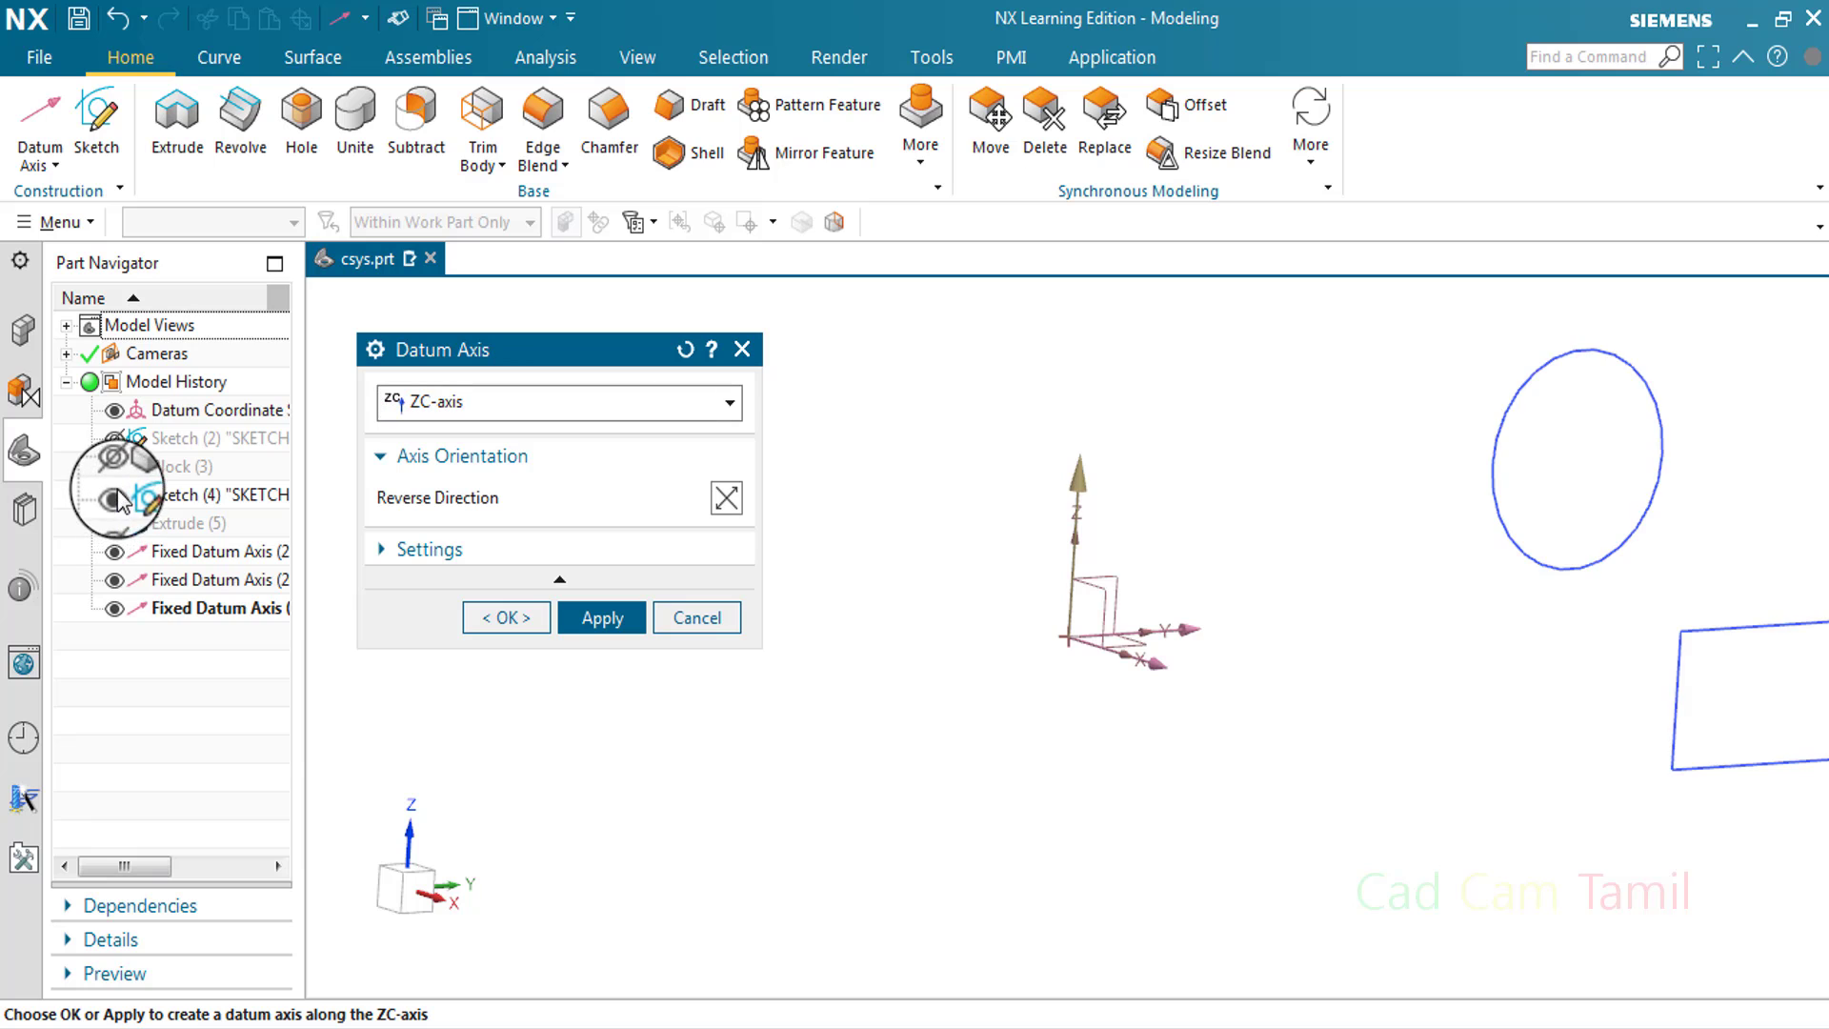
pyautogui.click(114, 466)
pyautogui.moveTo(1033, 804); pyautogui.dragTo(1077, 700, button='middle')
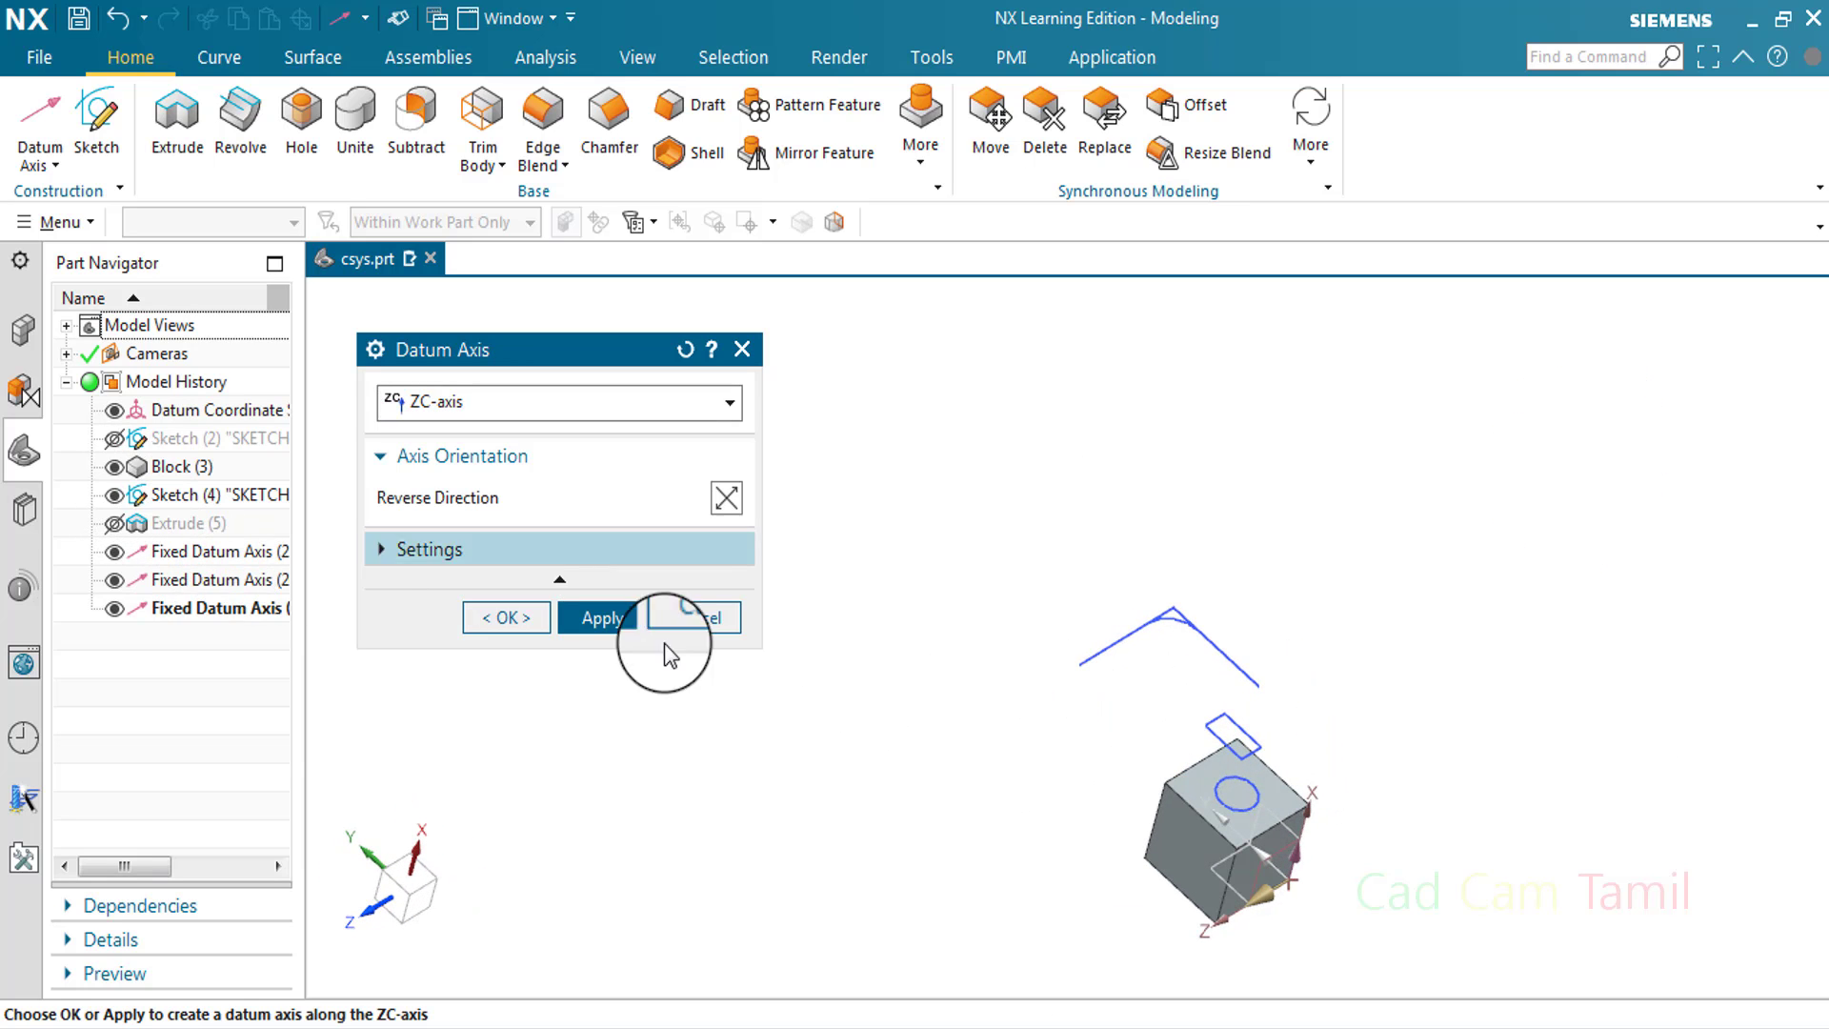
# Examine the Through Point and Orientation options of the Point and Direction datum axis type
pyautogui.click(620, 401)
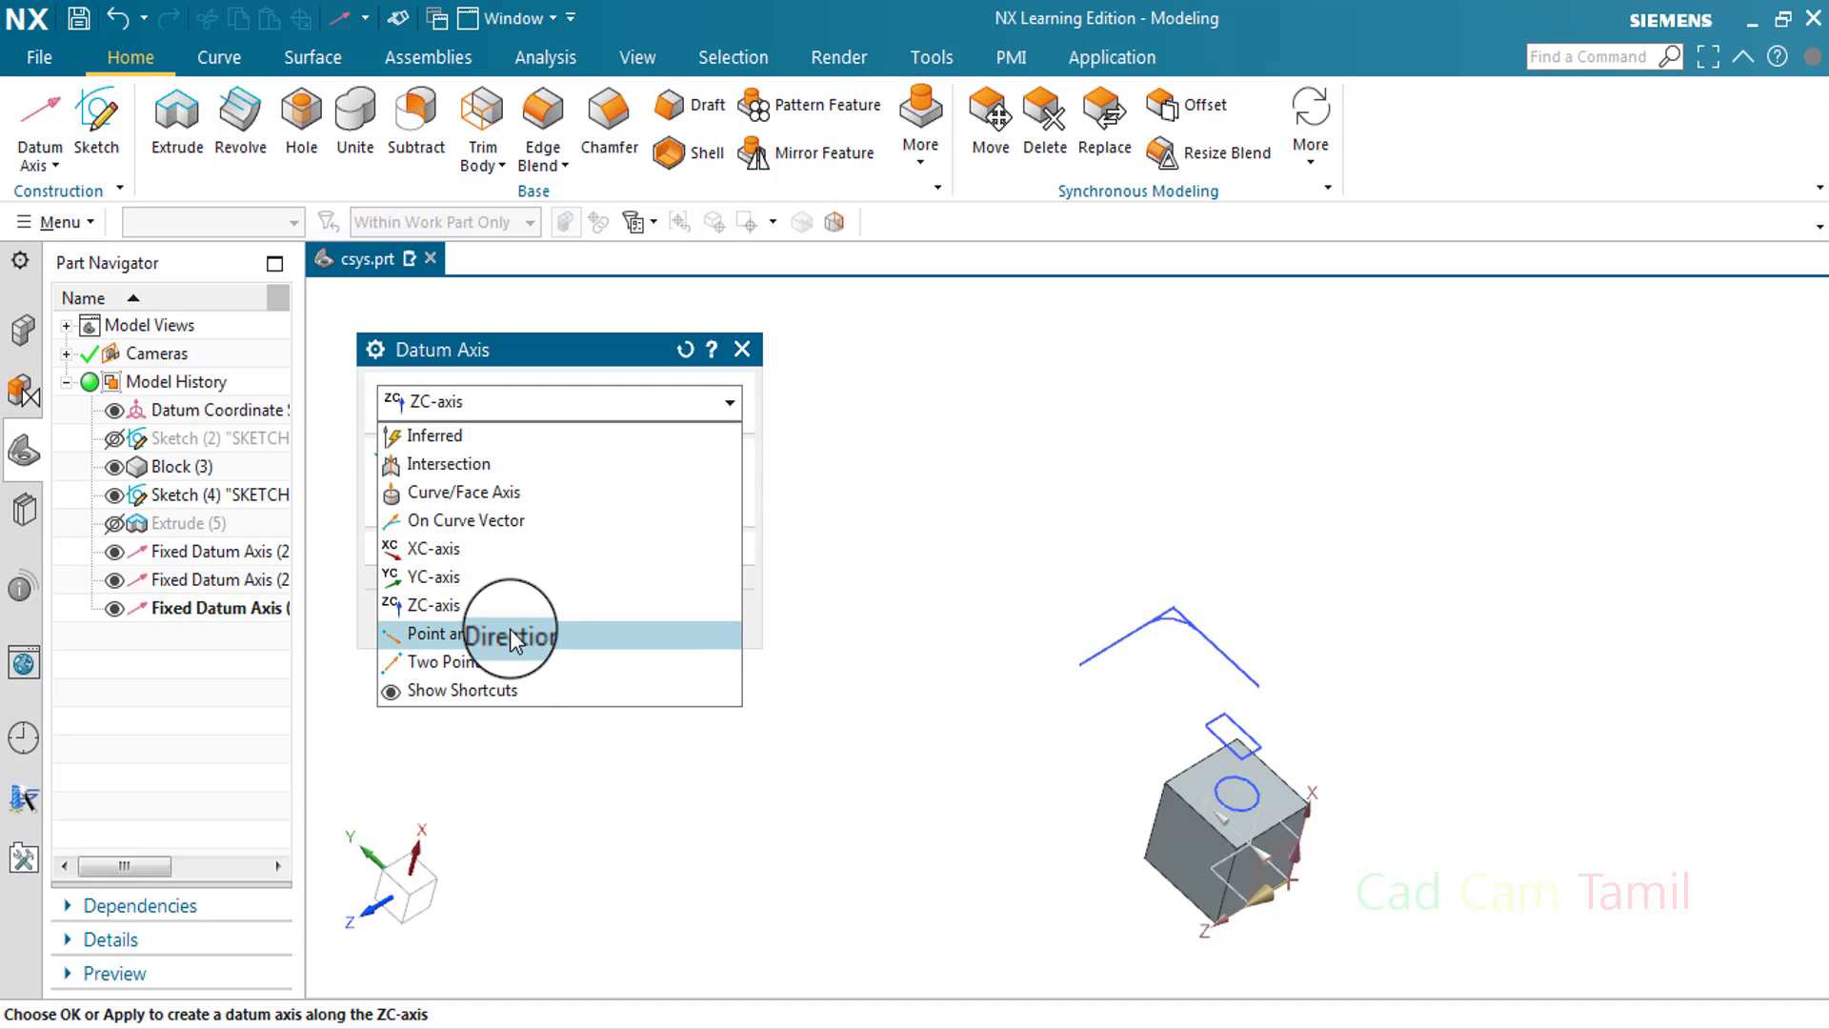
pyautogui.click(571, 633)
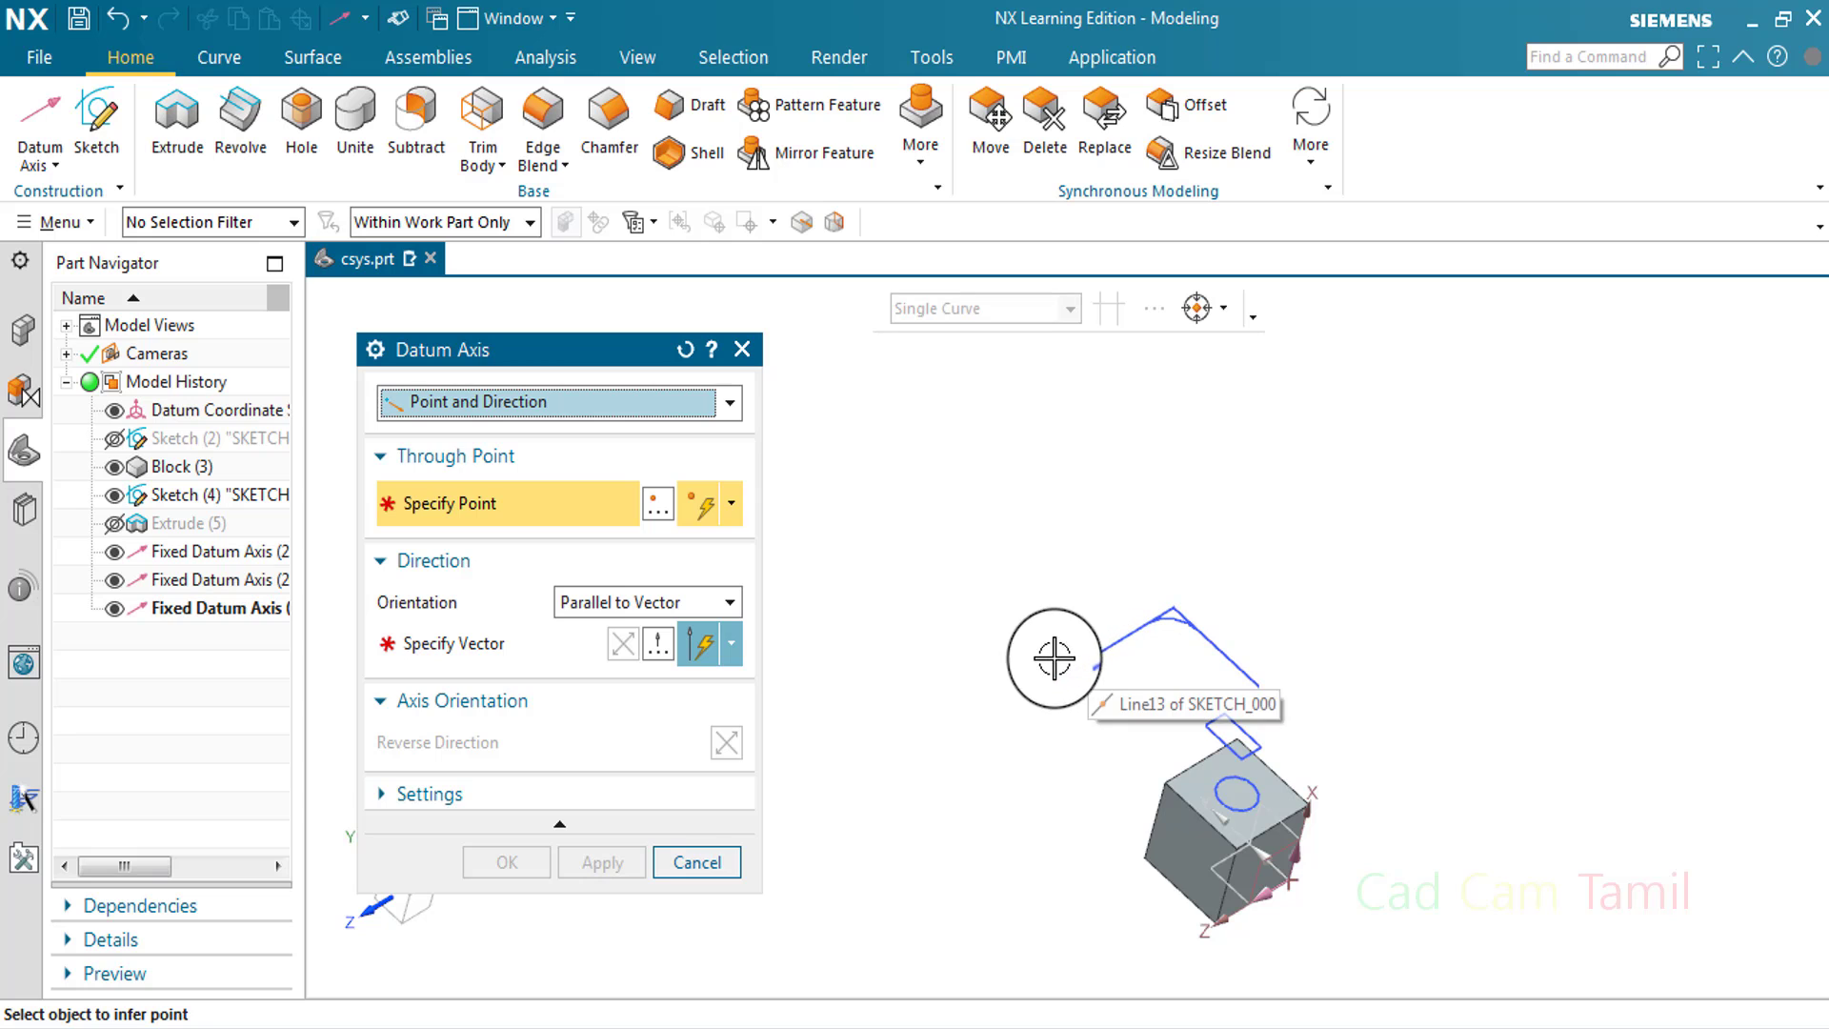
pyautogui.click(647, 456)
pyautogui.click(506, 516)
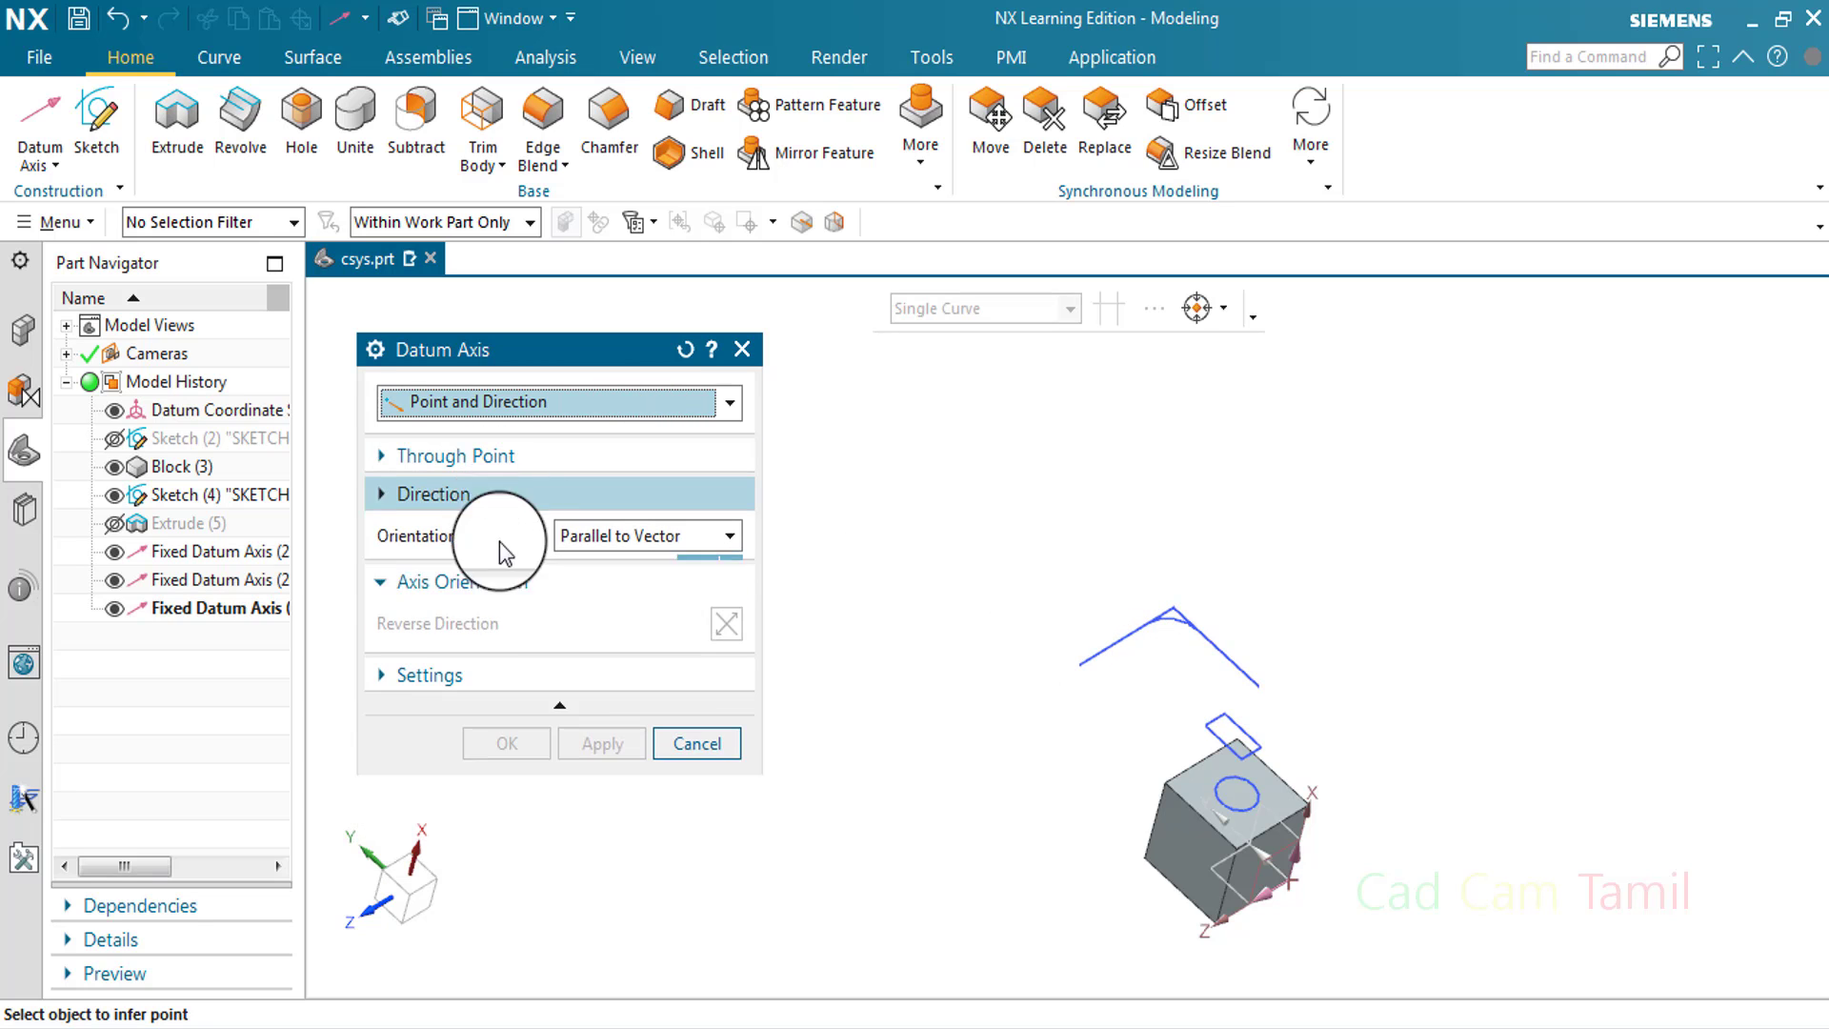
pyautogui.click(473, 532)
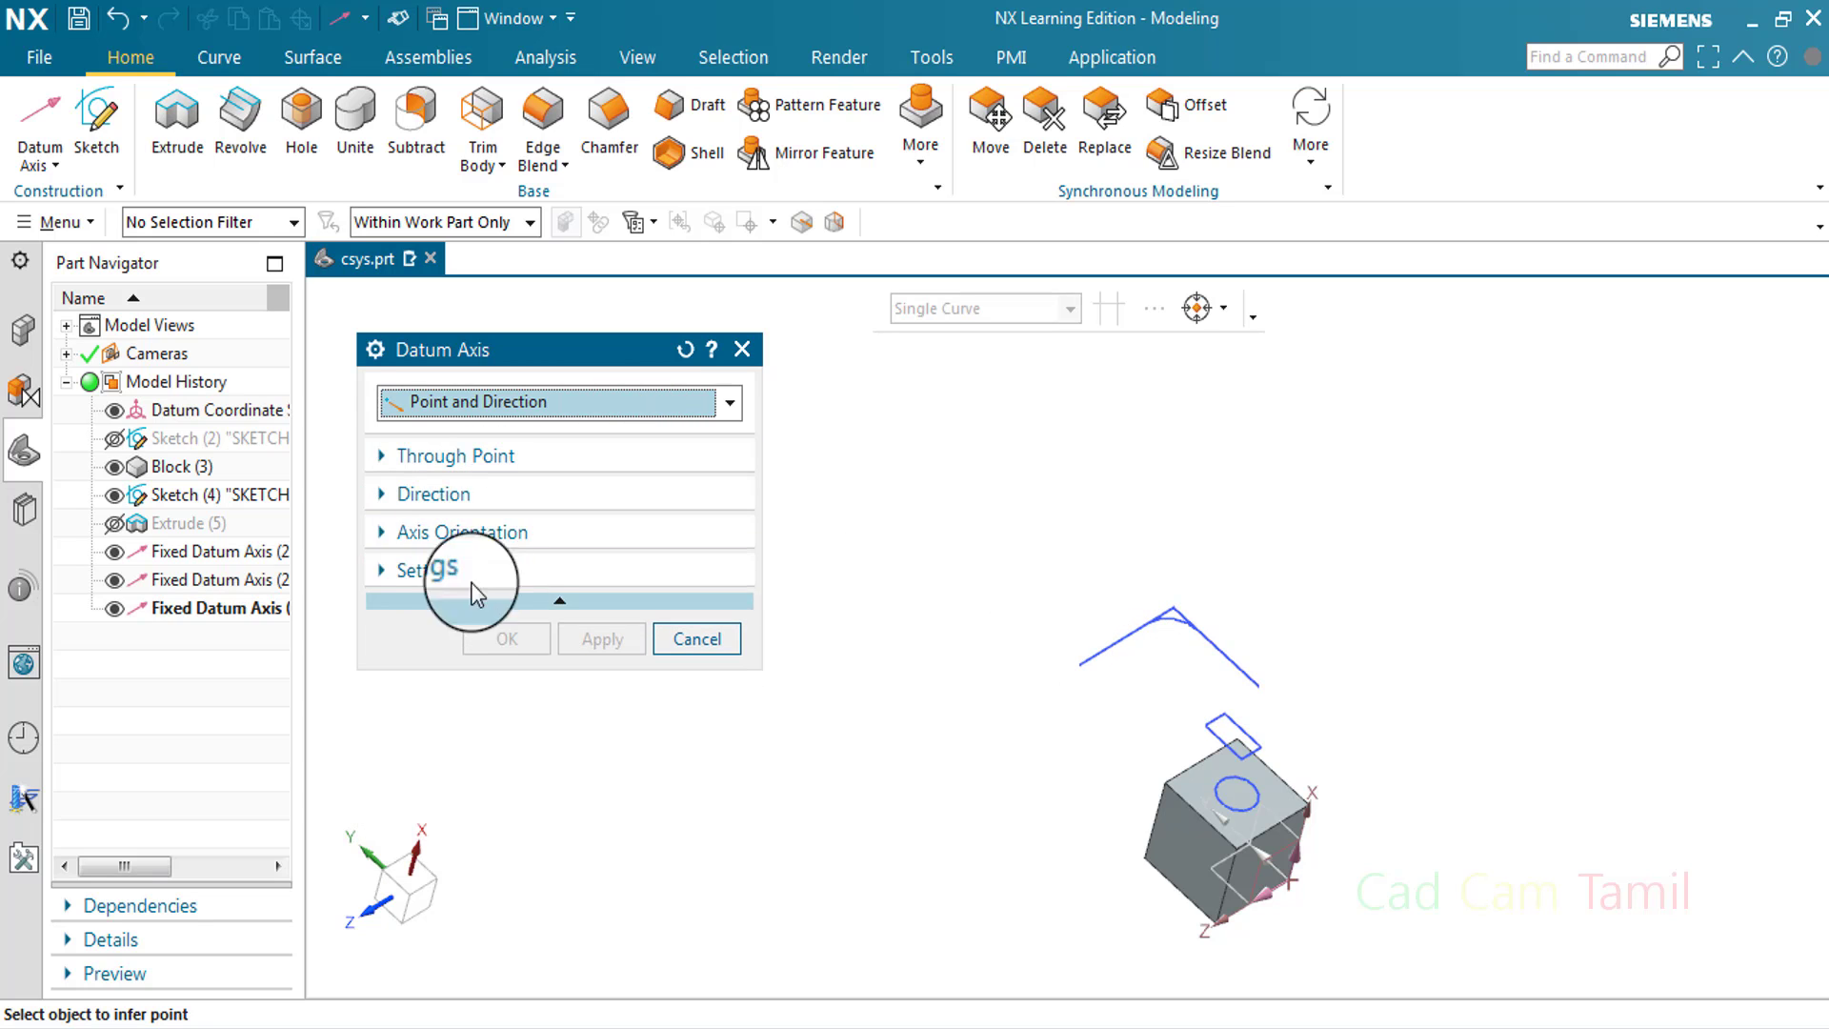
pyautogui.click(424, 461)
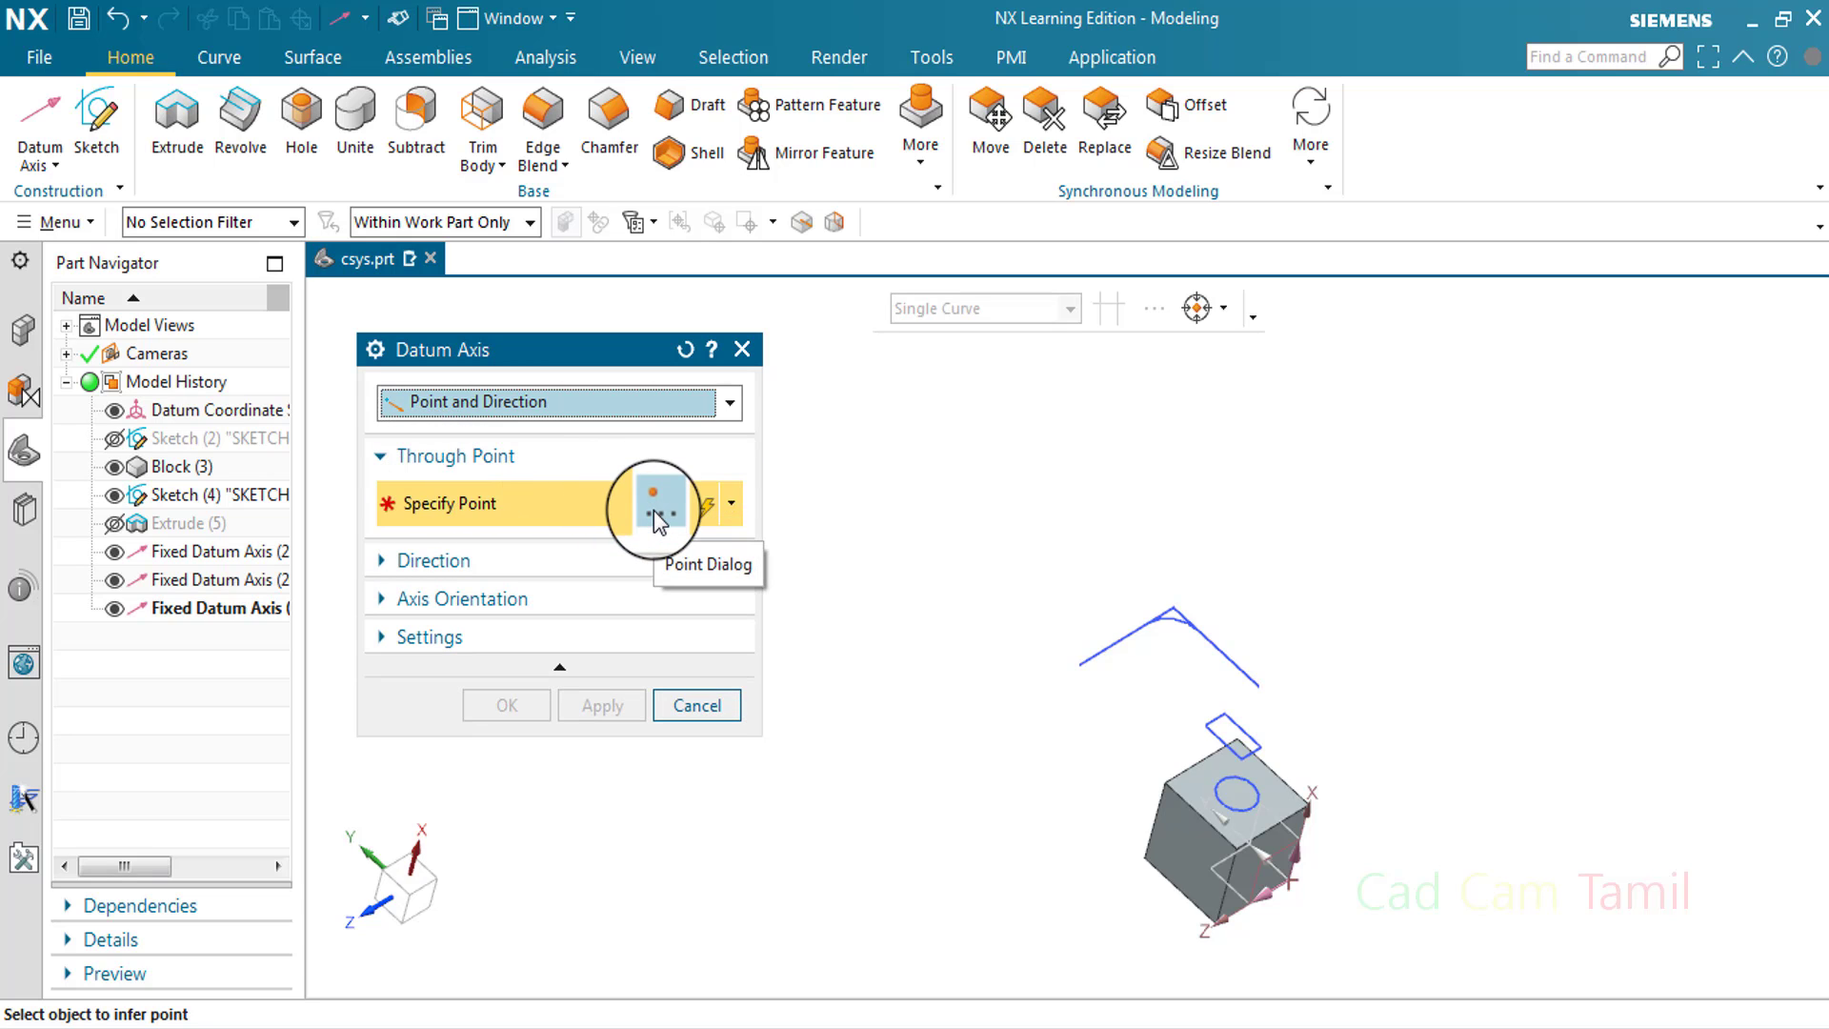
pyautogui.click(734, 506)
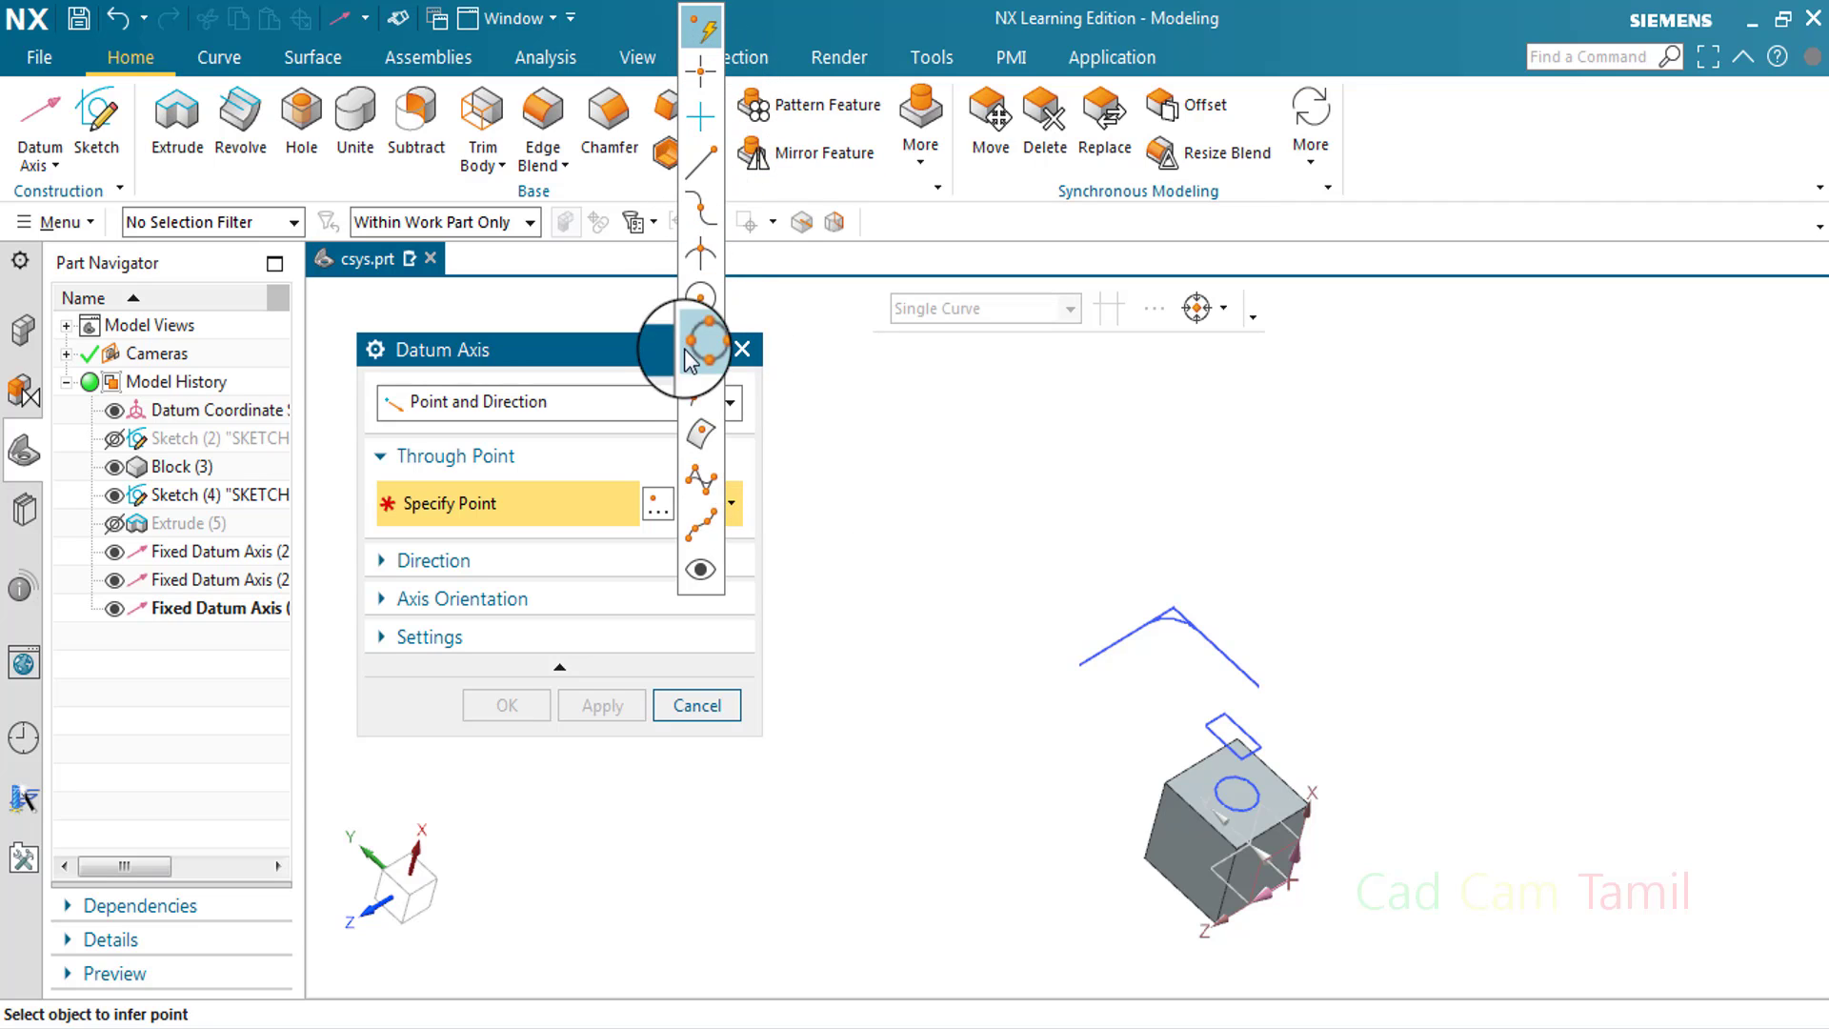
pyautogui.click(819, 476)
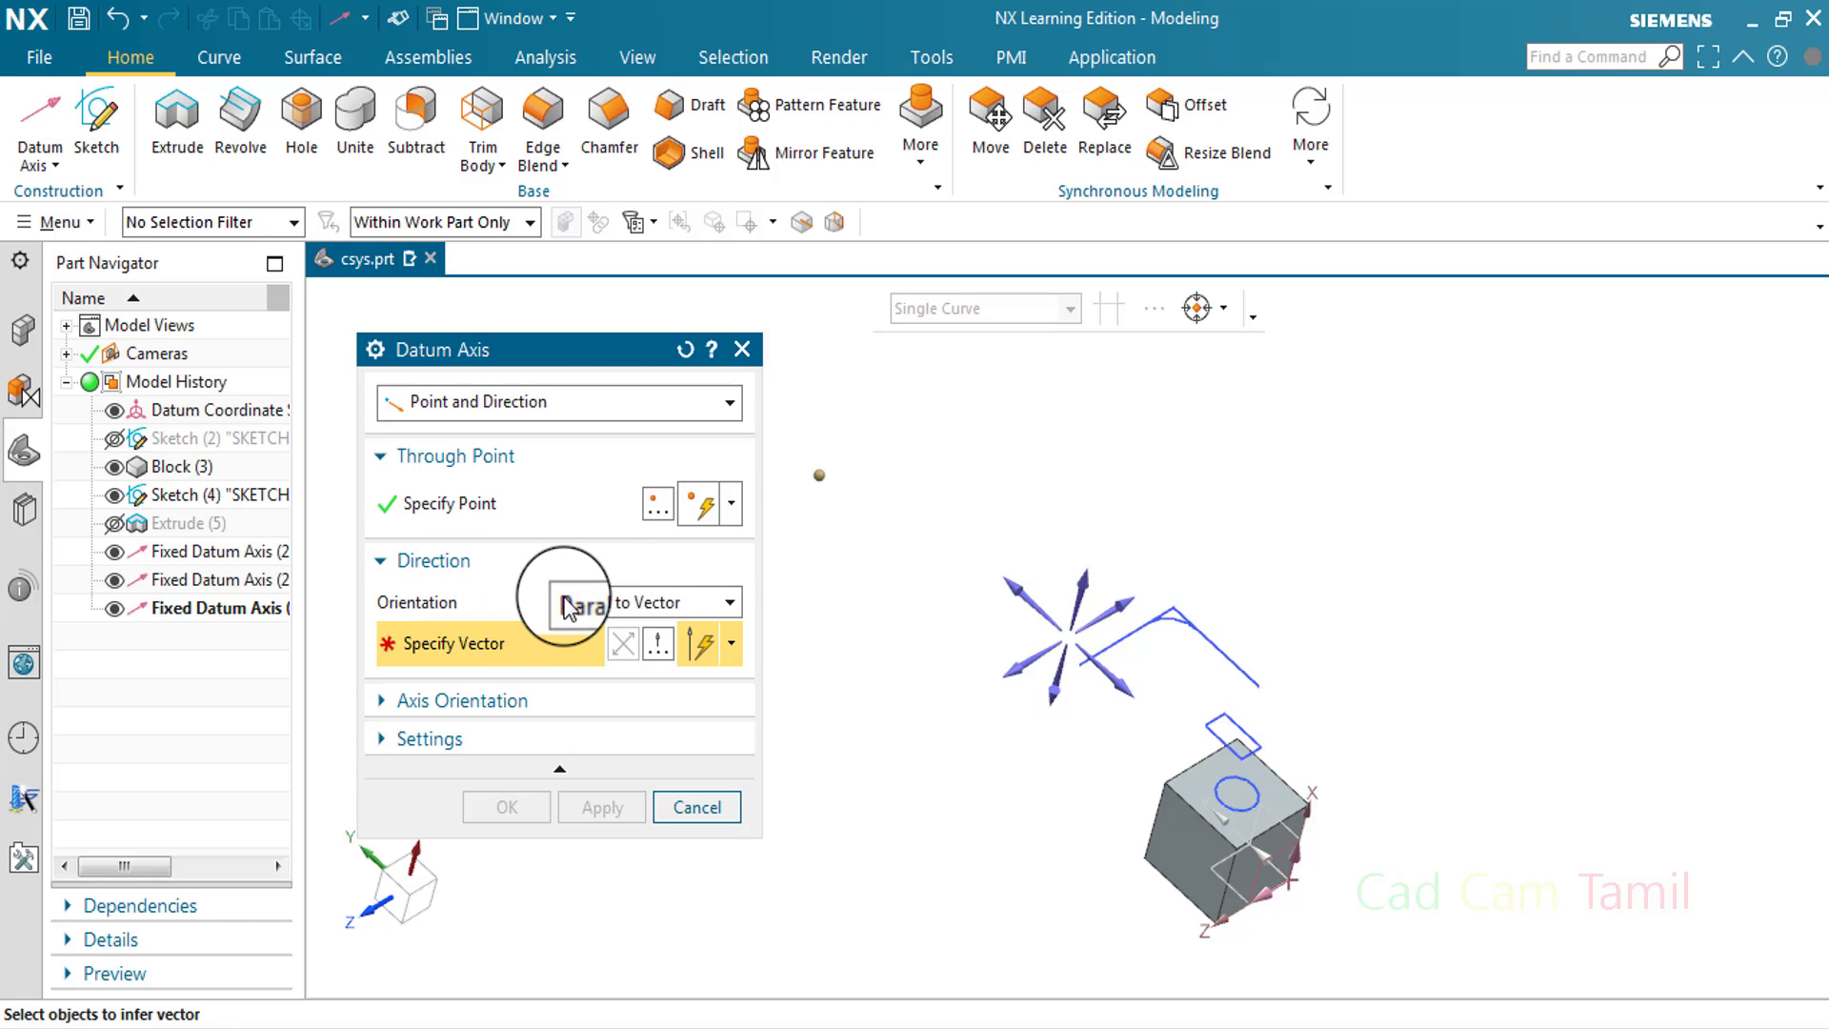
pyautogui.click(683, 350)
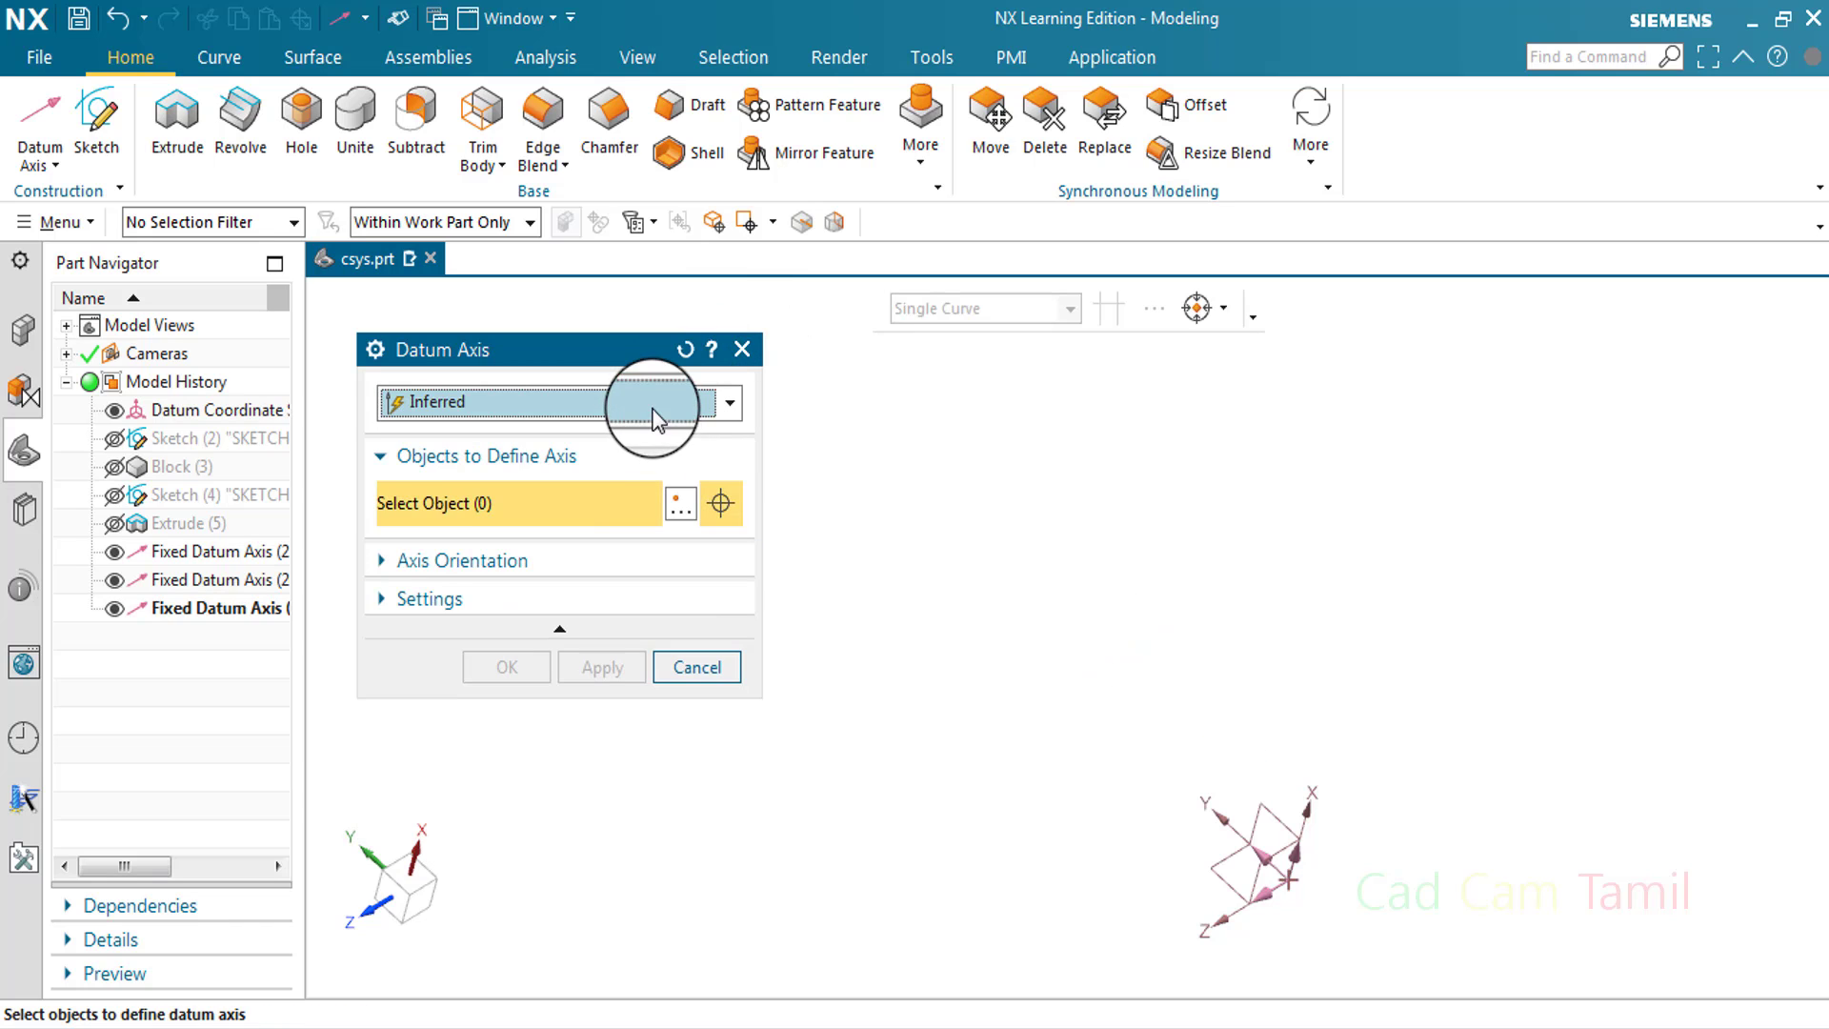
pyautogui.click(654, 396)
pyautogui.click(571, 613)
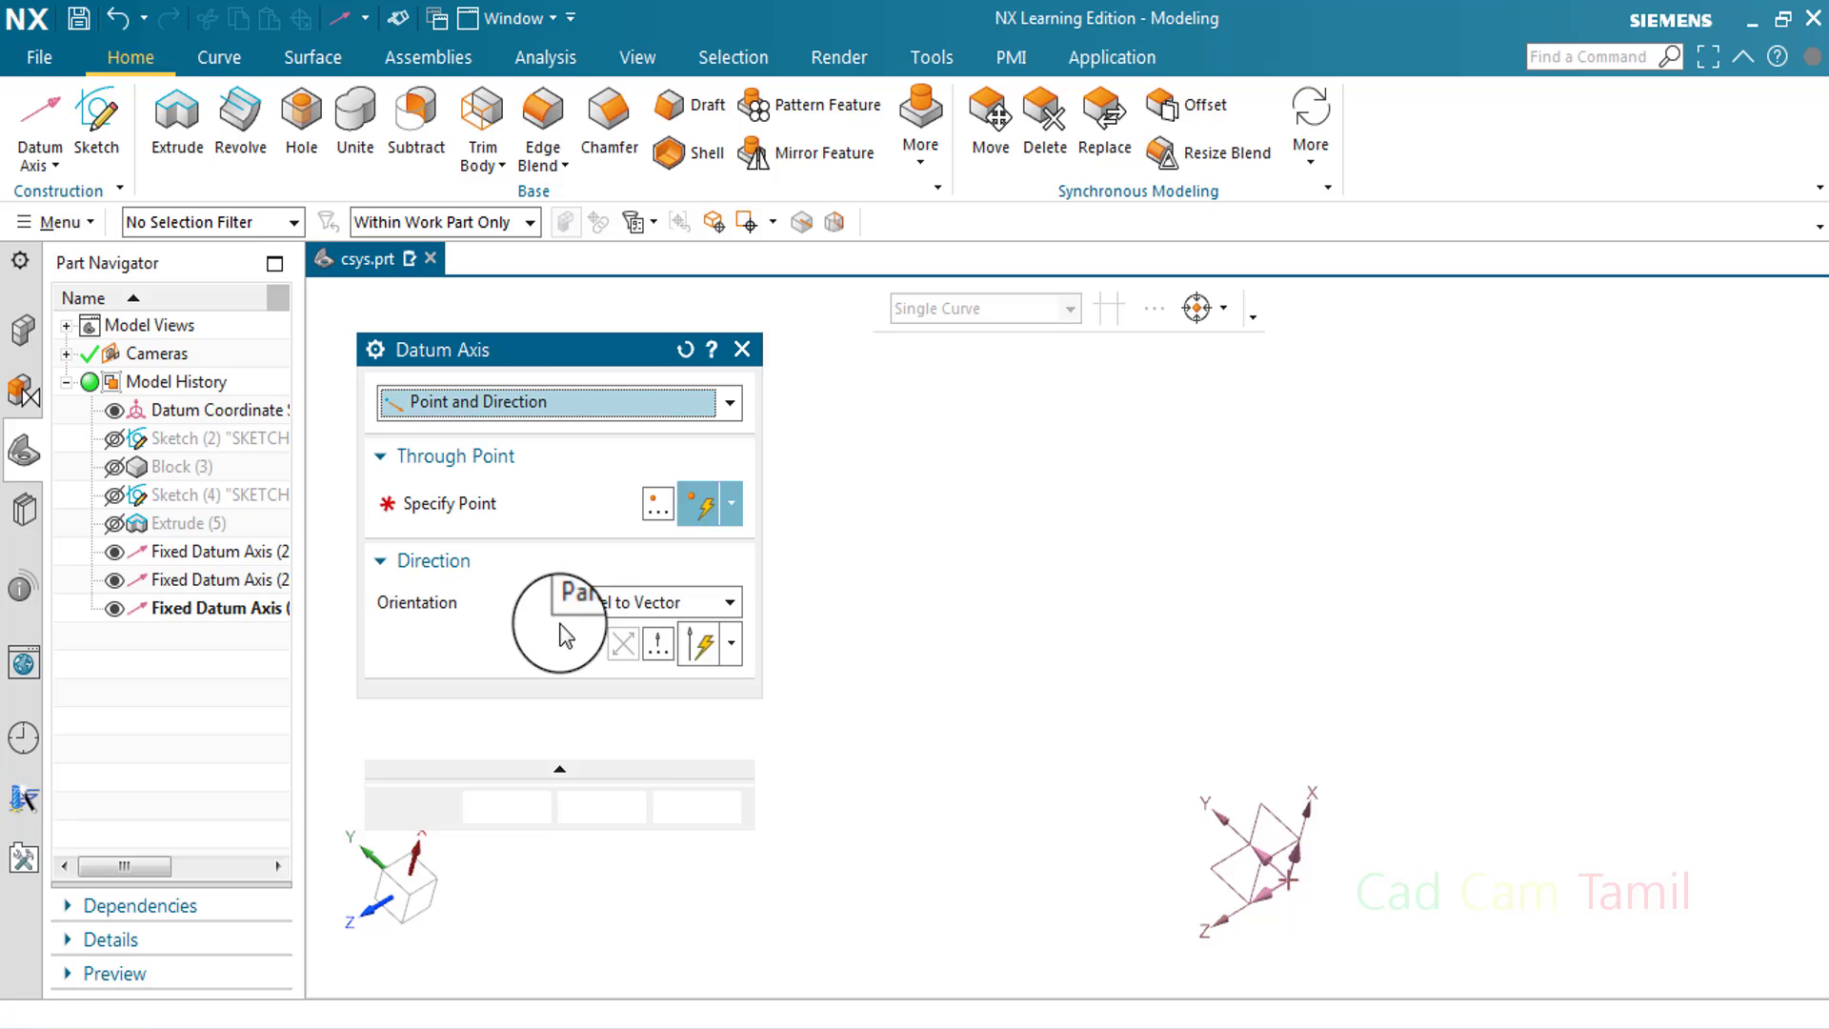
pyautogui.click(612, 602)
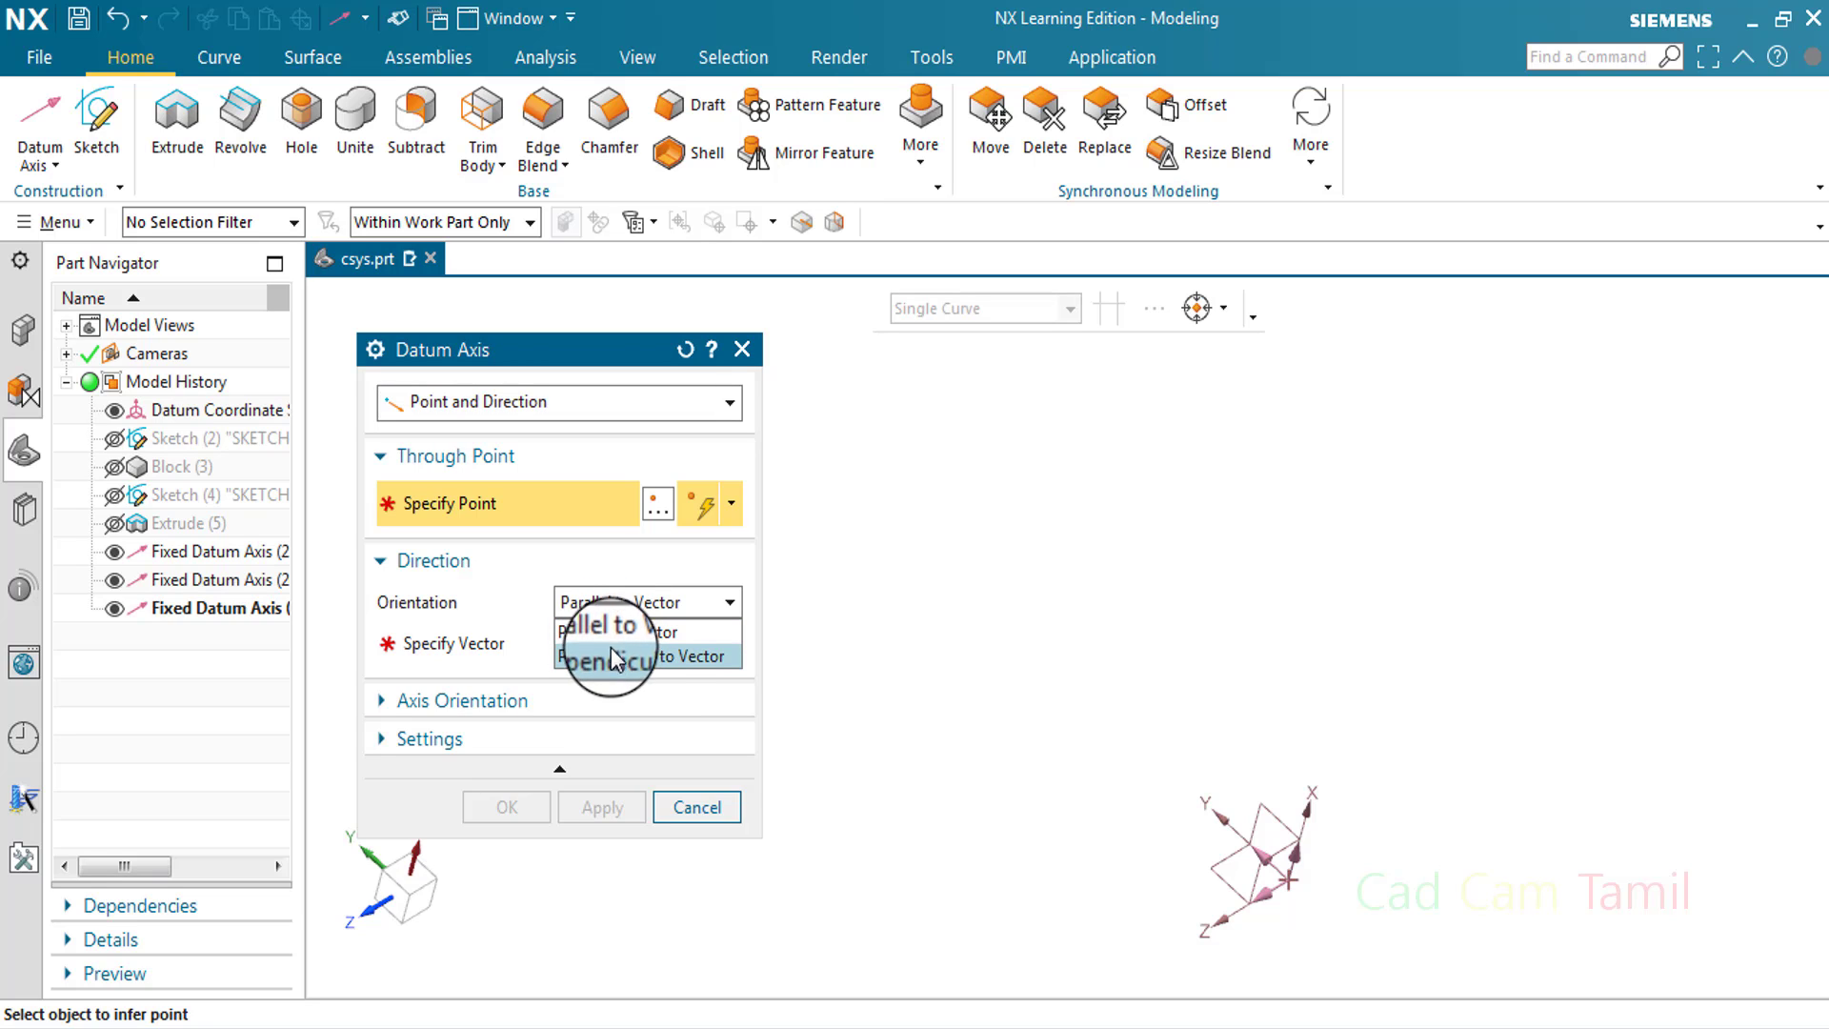
# Show Extrude (5), Sketch (4), Block (3) and Sketch (2) in the model again
pyautogui.click(148, 534)
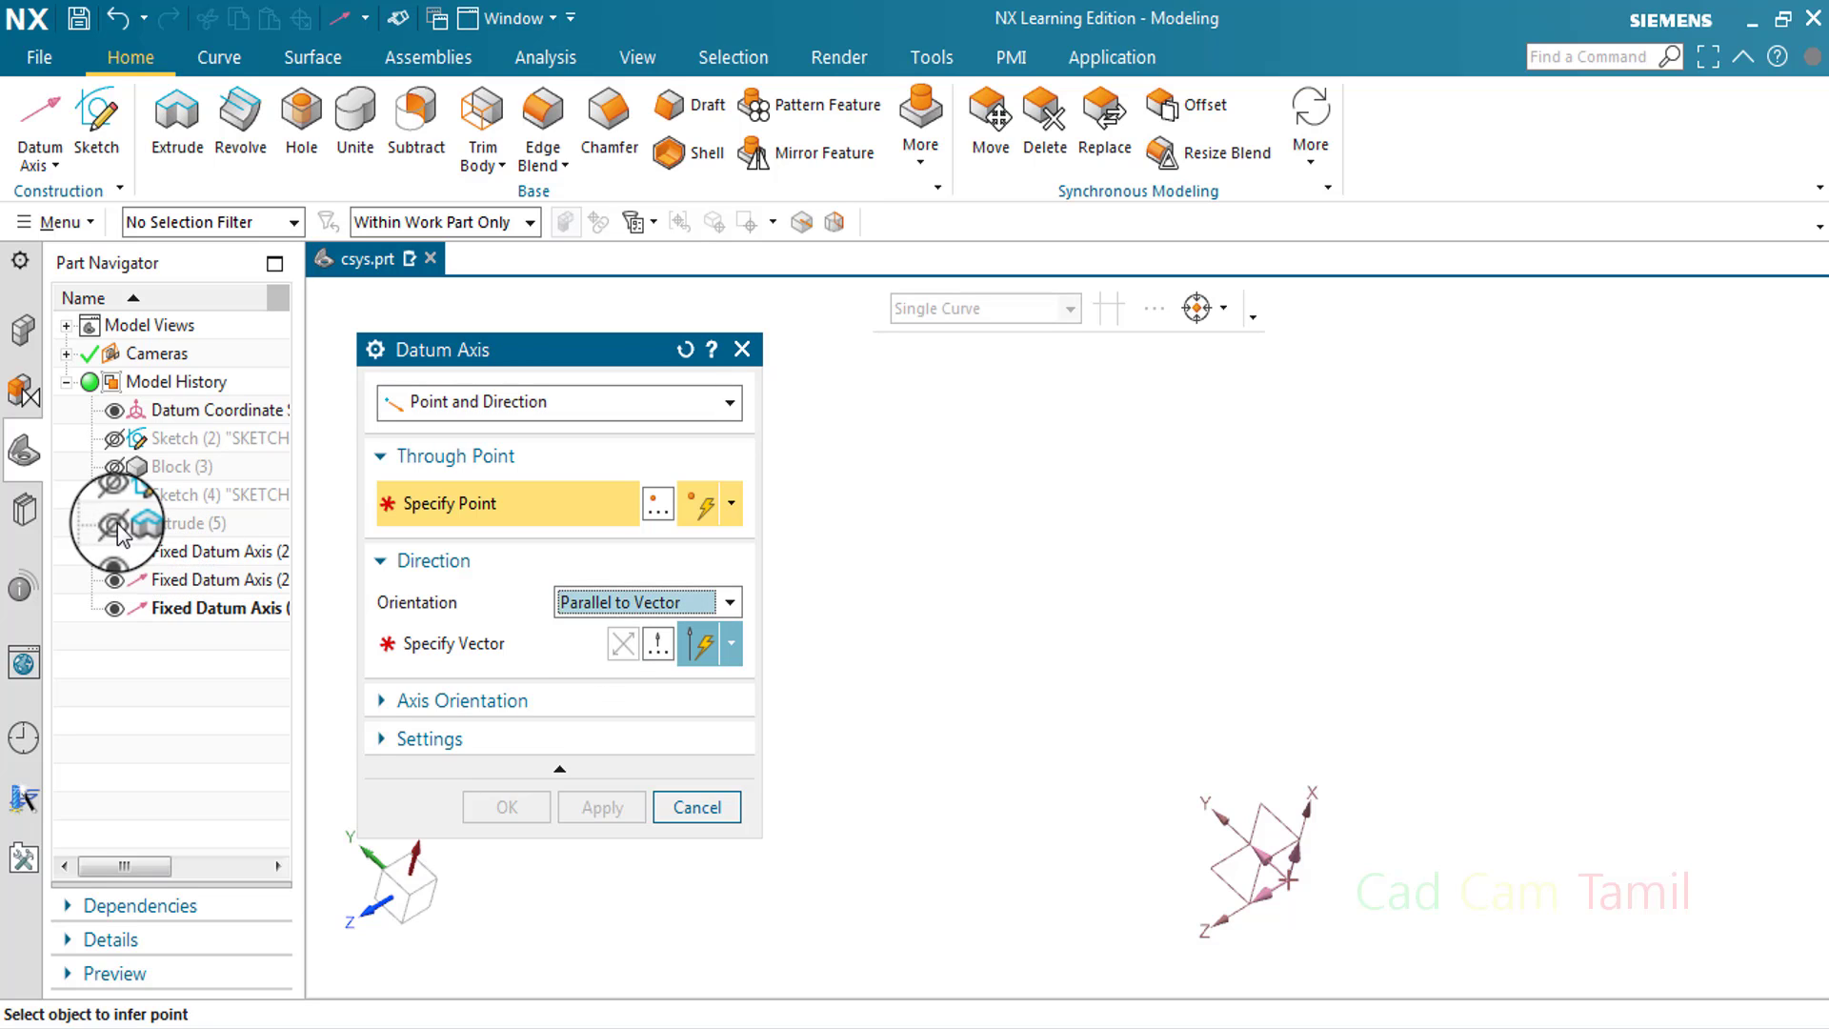
pyautogui.click(116, 523)
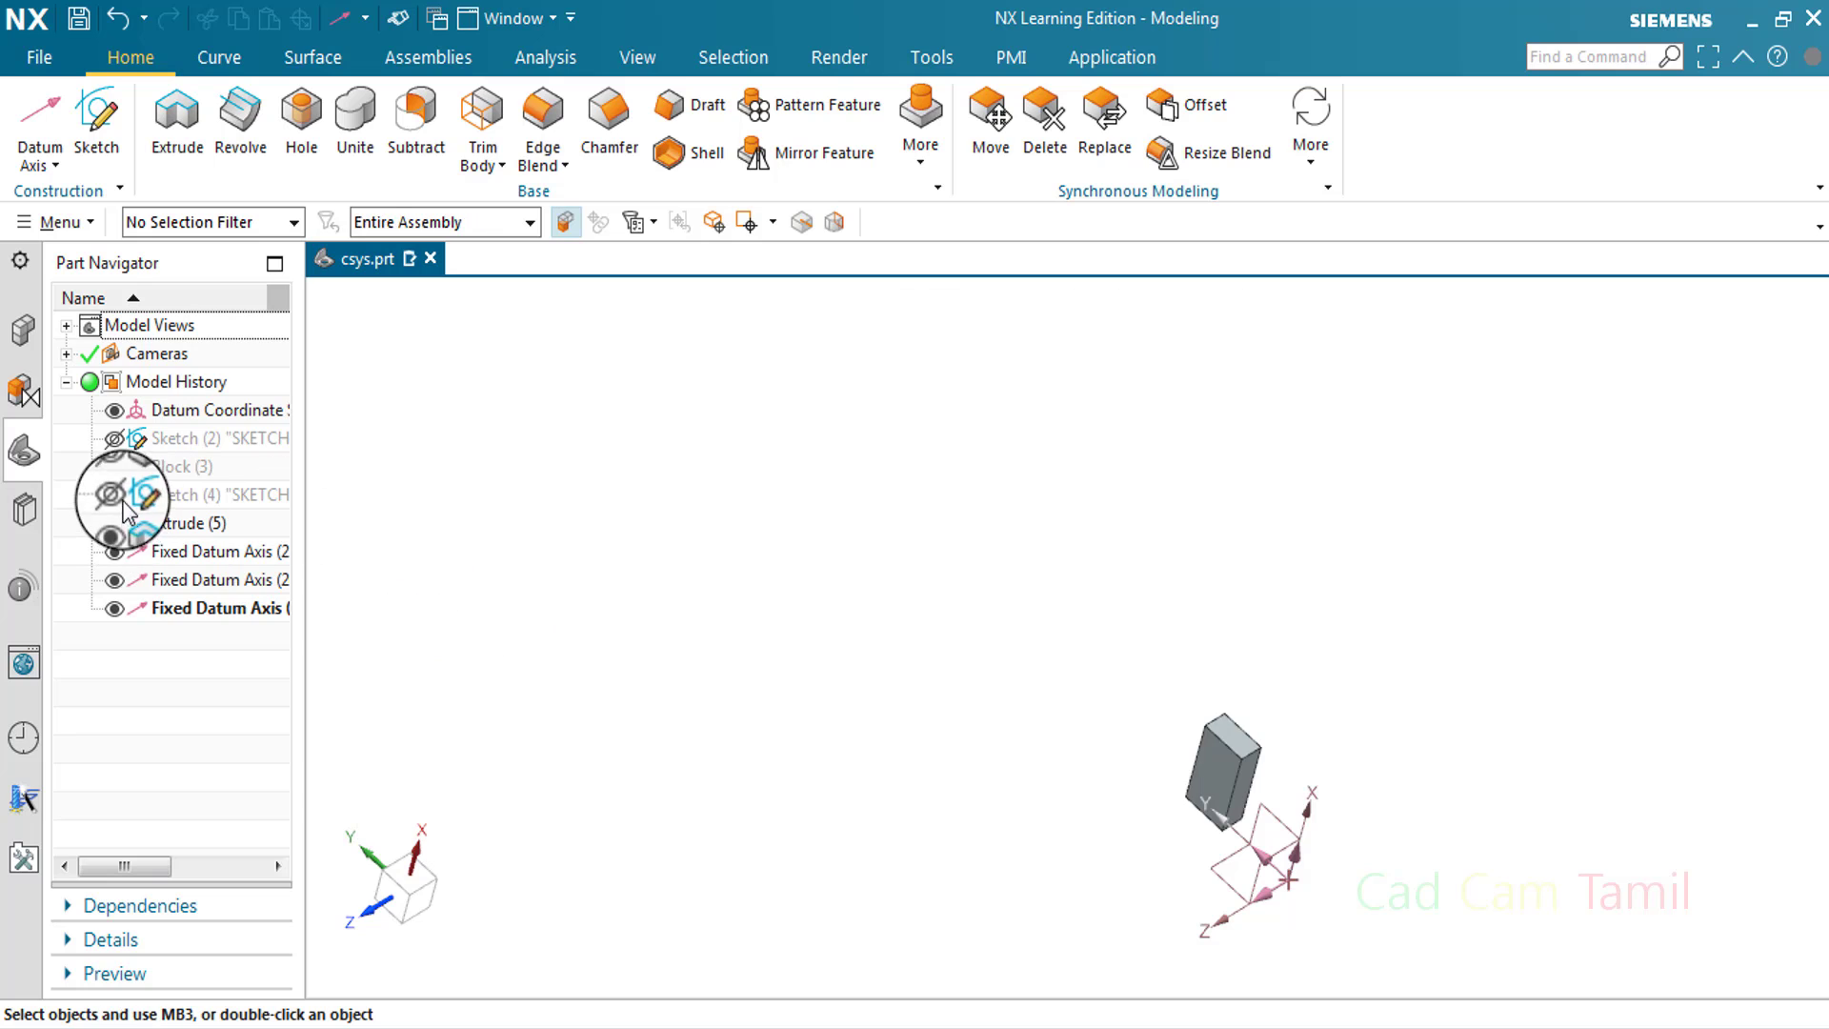
pyautogui.click(115, 495)
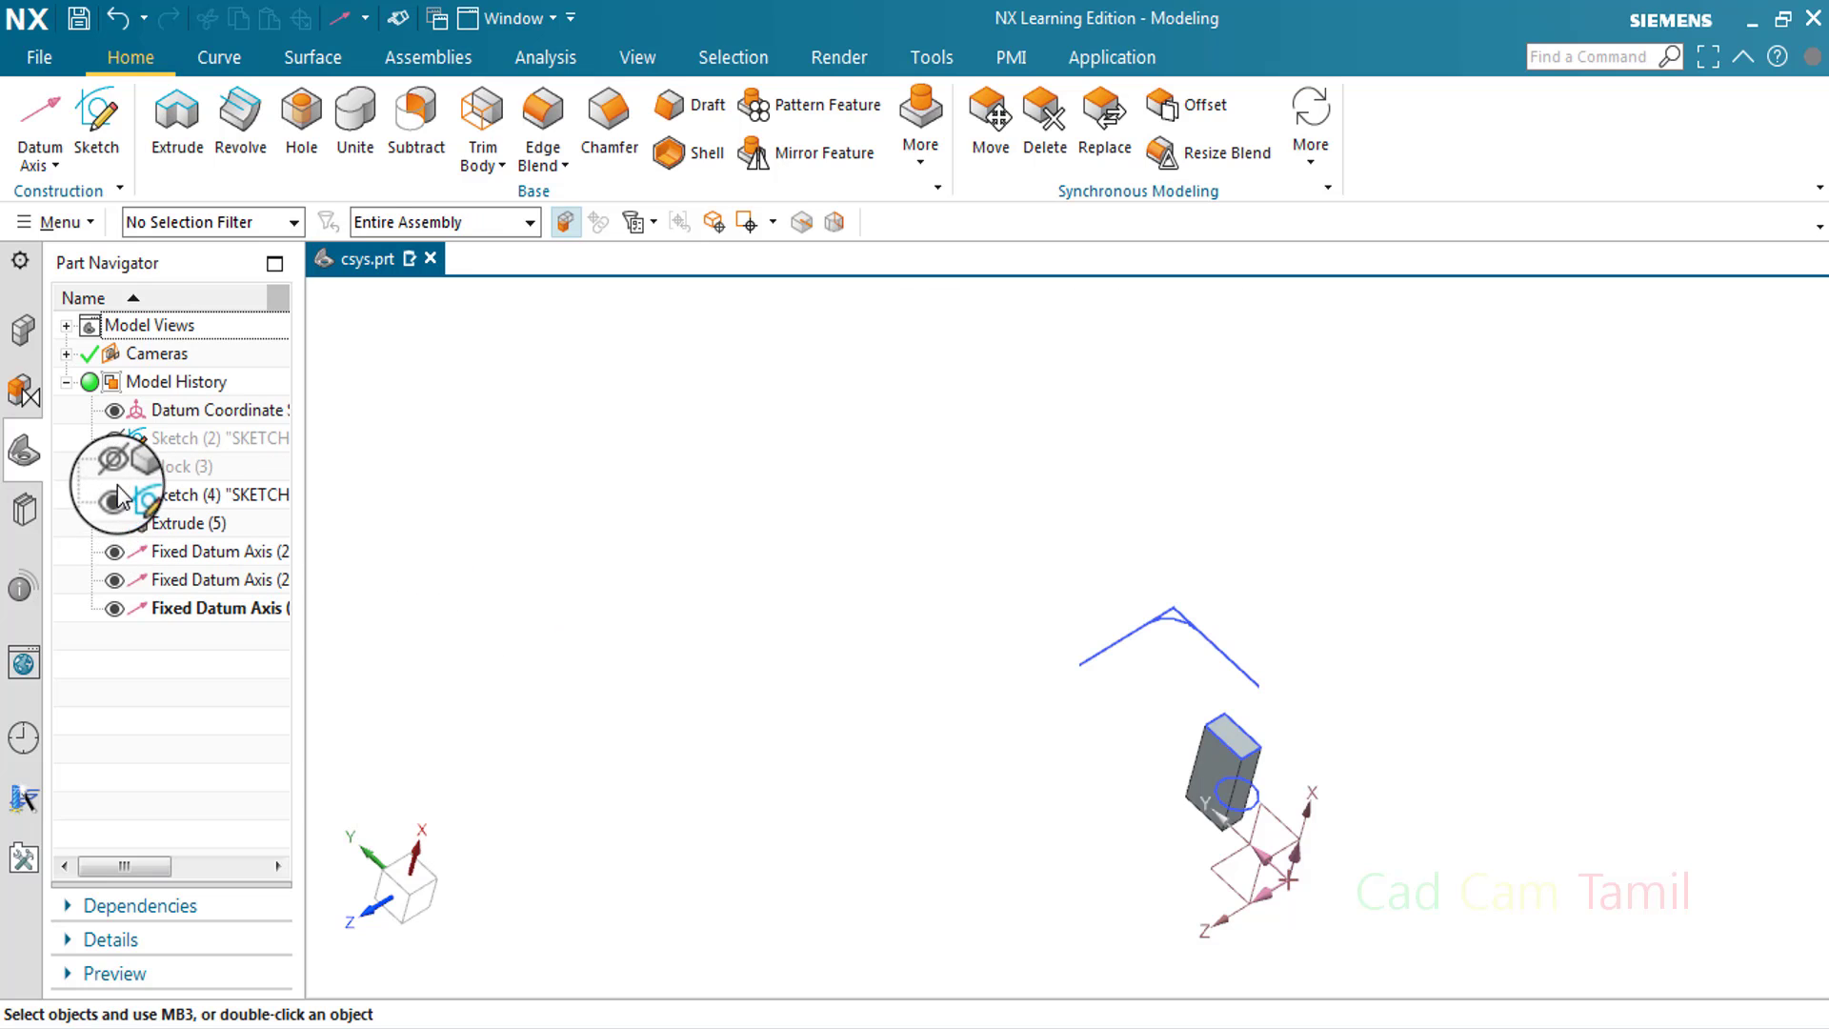
pyautogui.click(116, 467)
pyautogui.click(115, 438)
pyautogui.moveTo(804, 708); pyautogui.dragTo(800, 705, button='middle')
# Start a new datum axis of the Point and Direction type with Parallel to Vector orientation
pyautogui.click(40, 129)
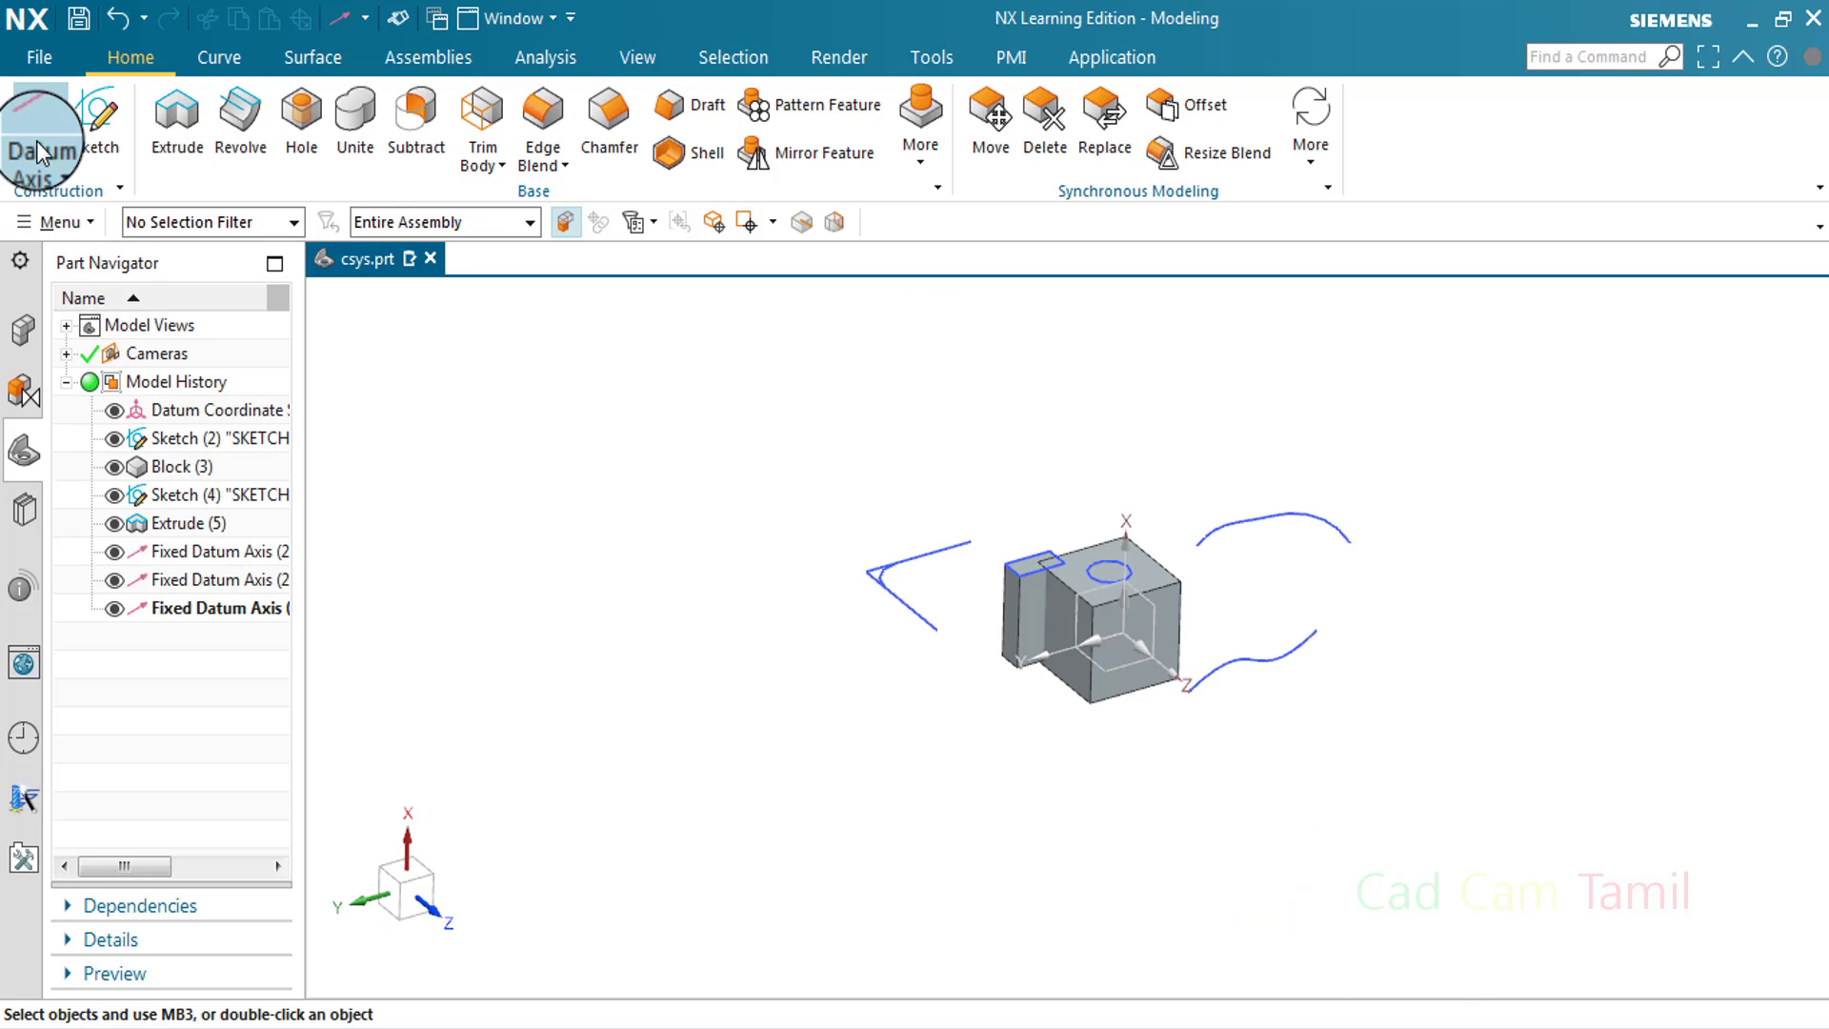
pyautogui.click(530, 401)
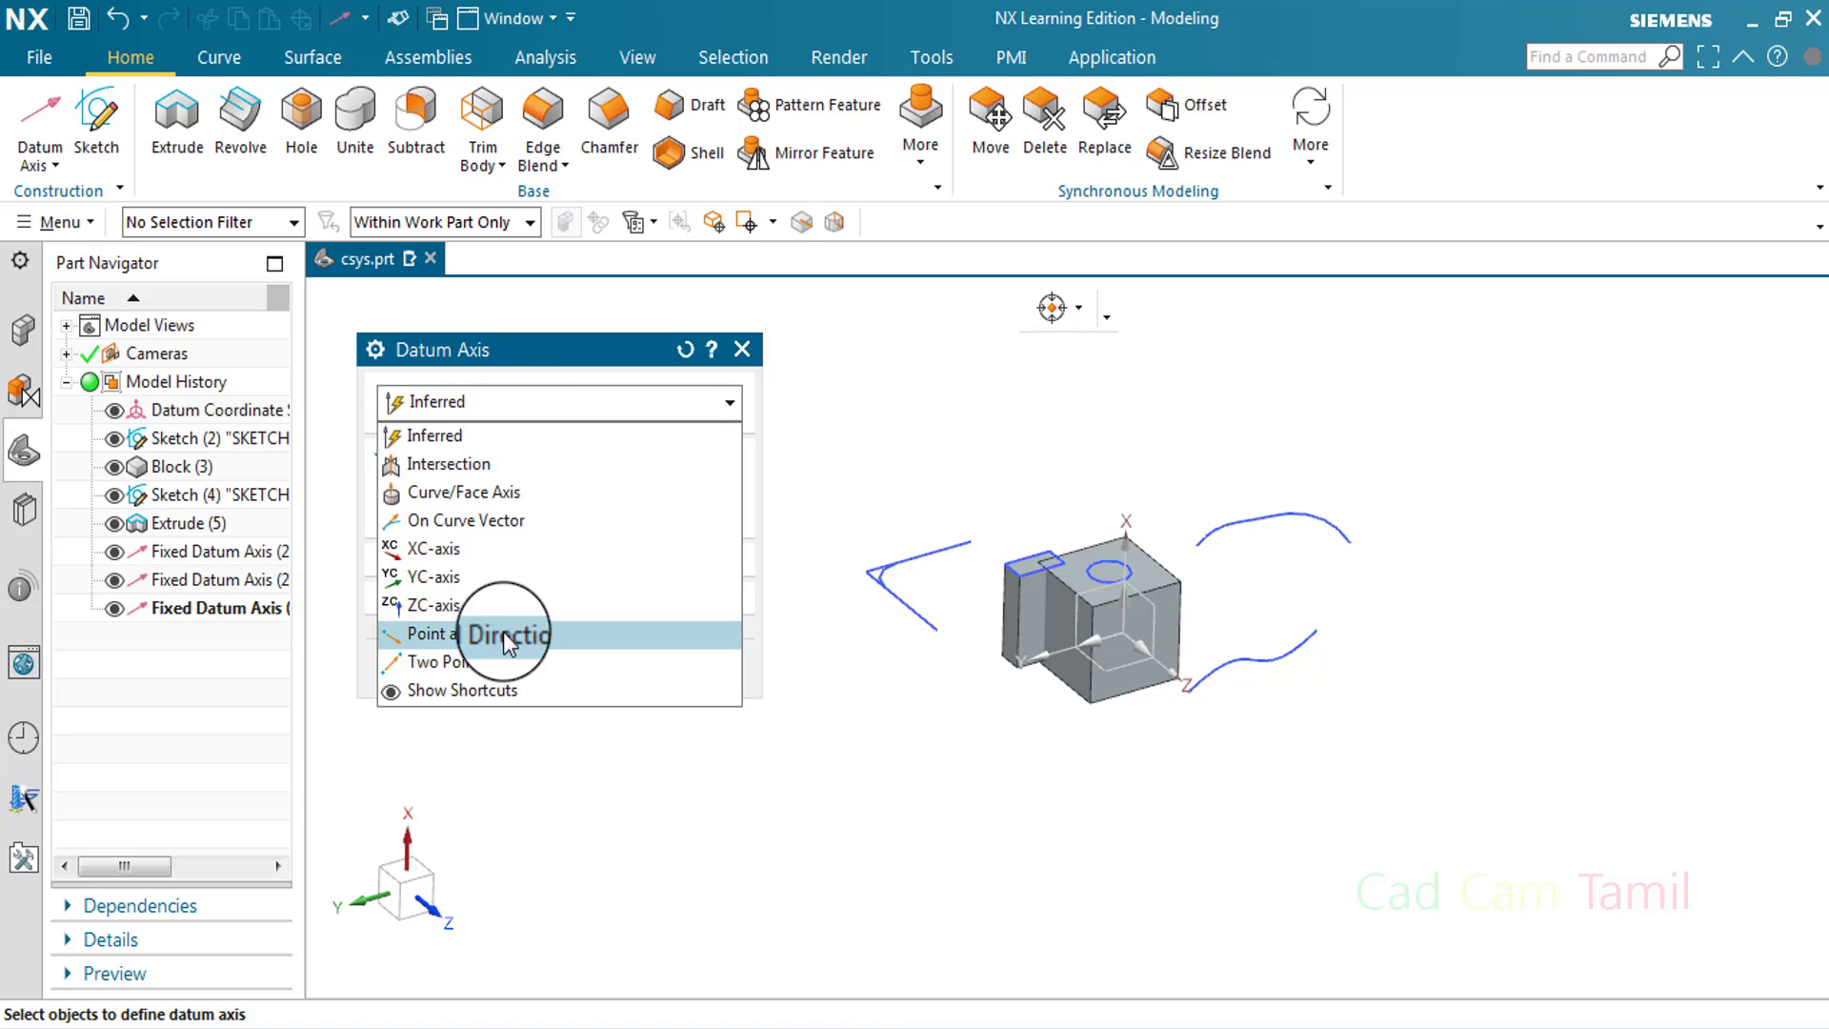
pyautogui.click(503, 631)
pyautogui.click(686, 598)
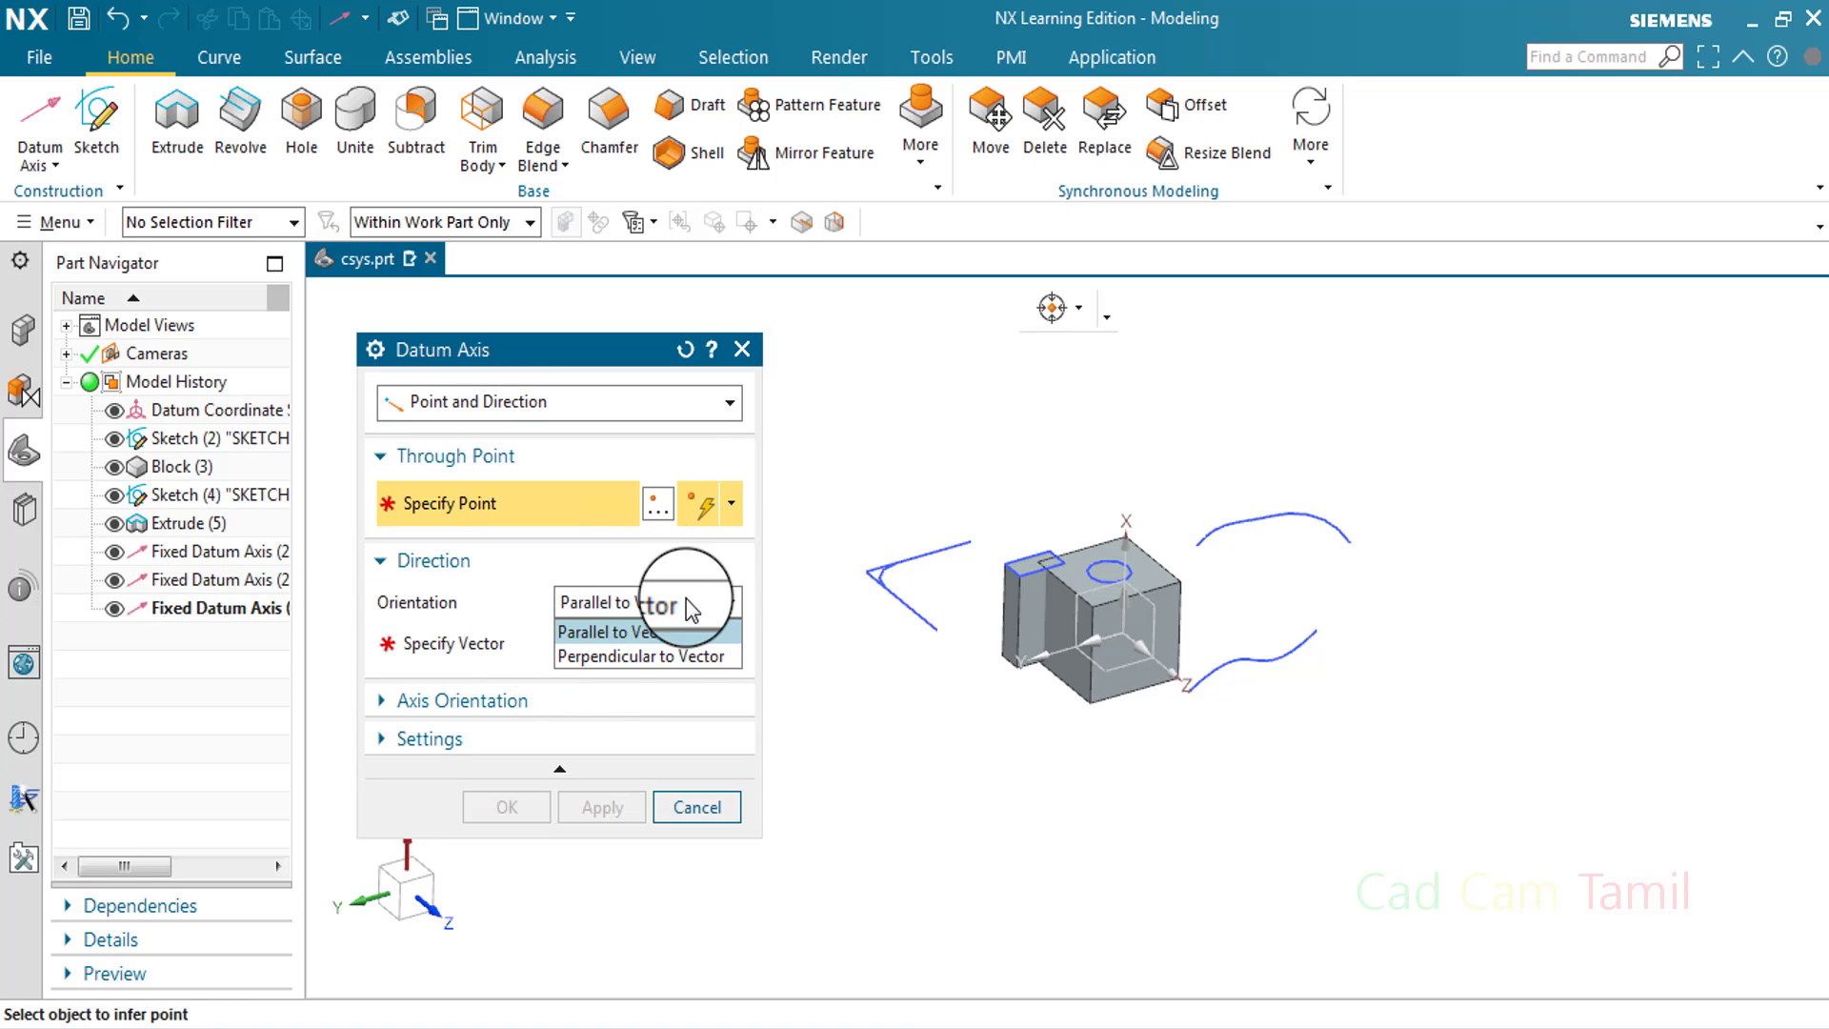
pyautogui.click(629, 625)
pyautogui.click(553, 704)
pyautogui.click(572, 705)
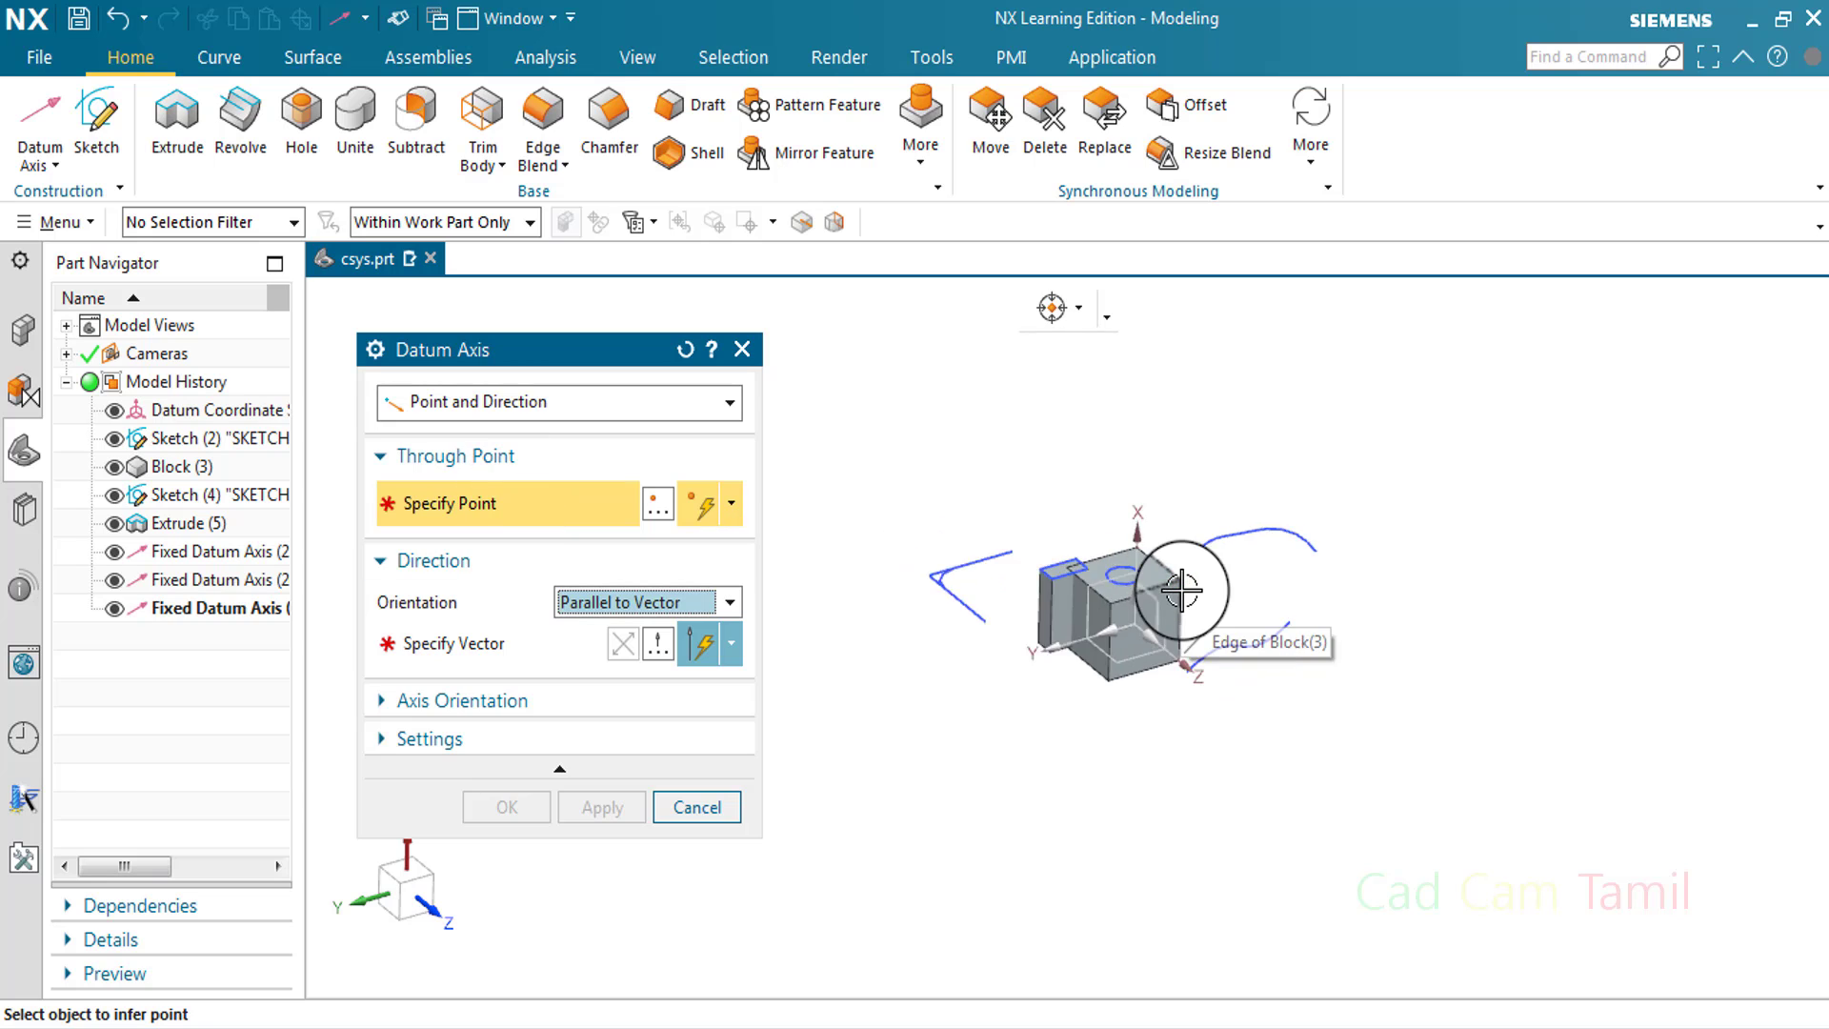
# Specify the upper corner of Block (3), at the end of its vertical edge, as the axis's through point
pyautogui.scroll(3, 1180, 569)
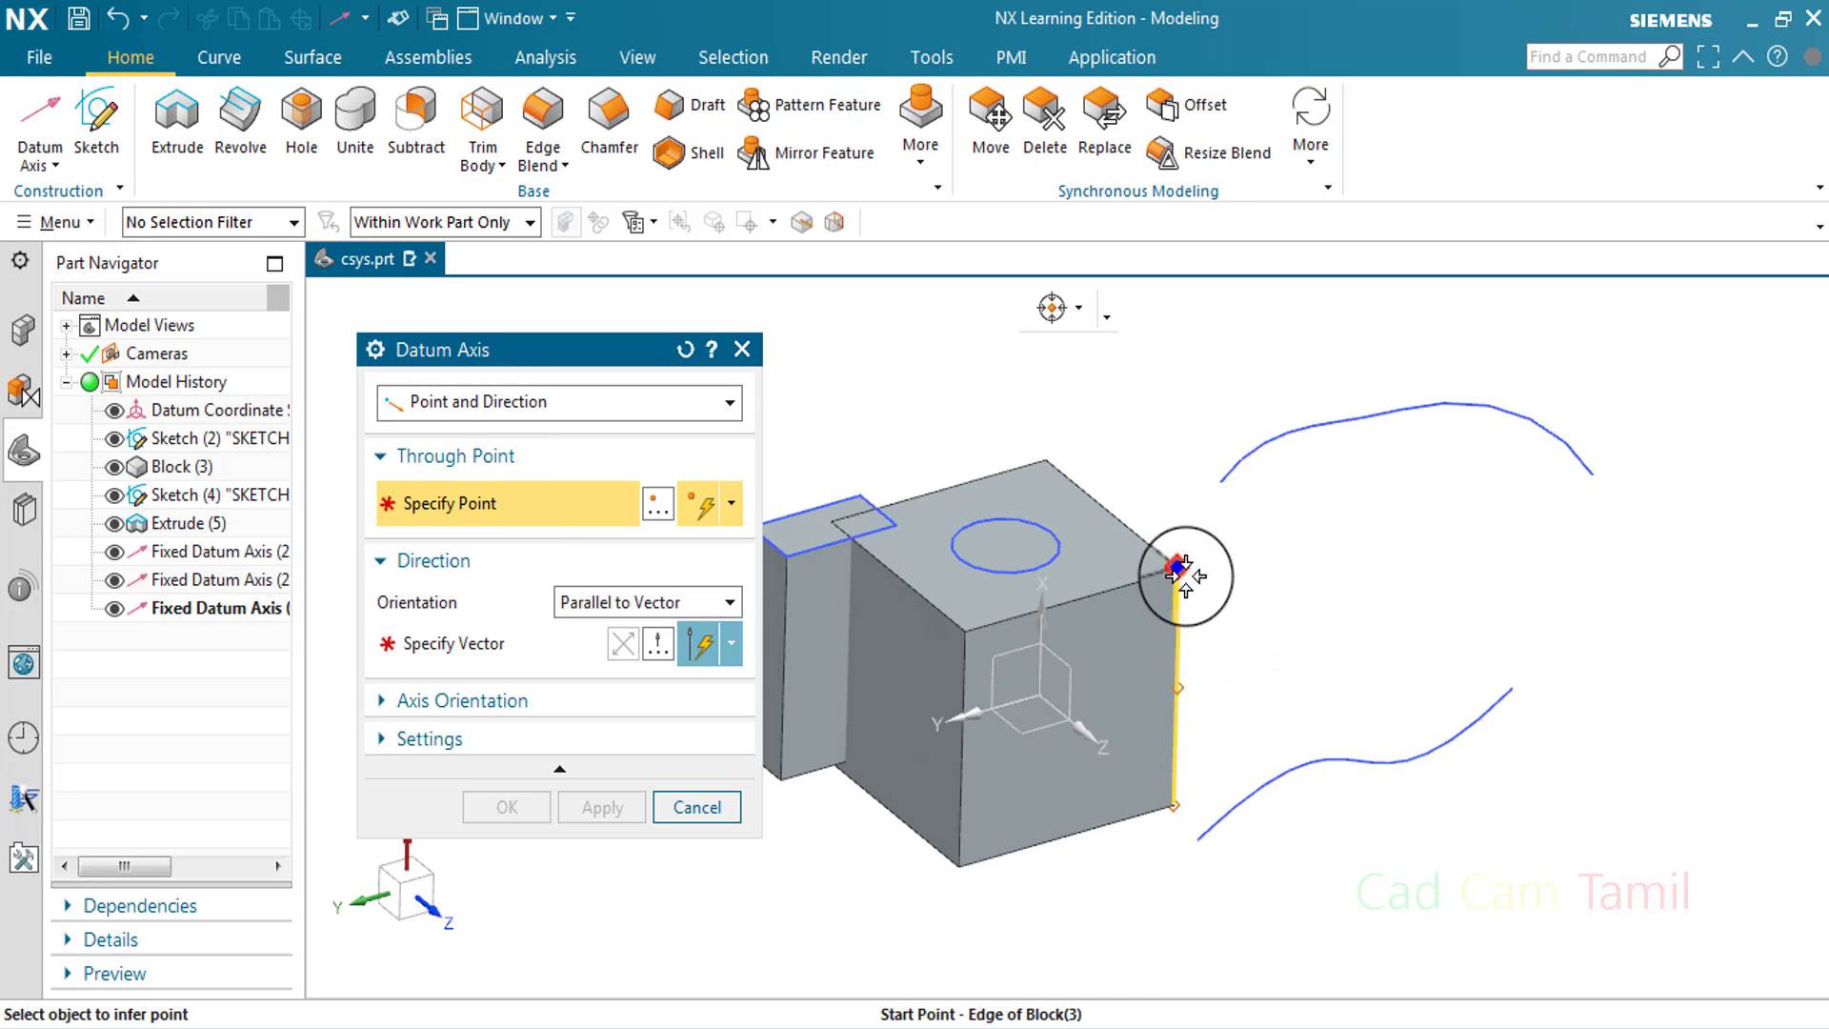
pyautogui.click(1180, 570)
pyautogui.scroll(-2, 1154, 636)
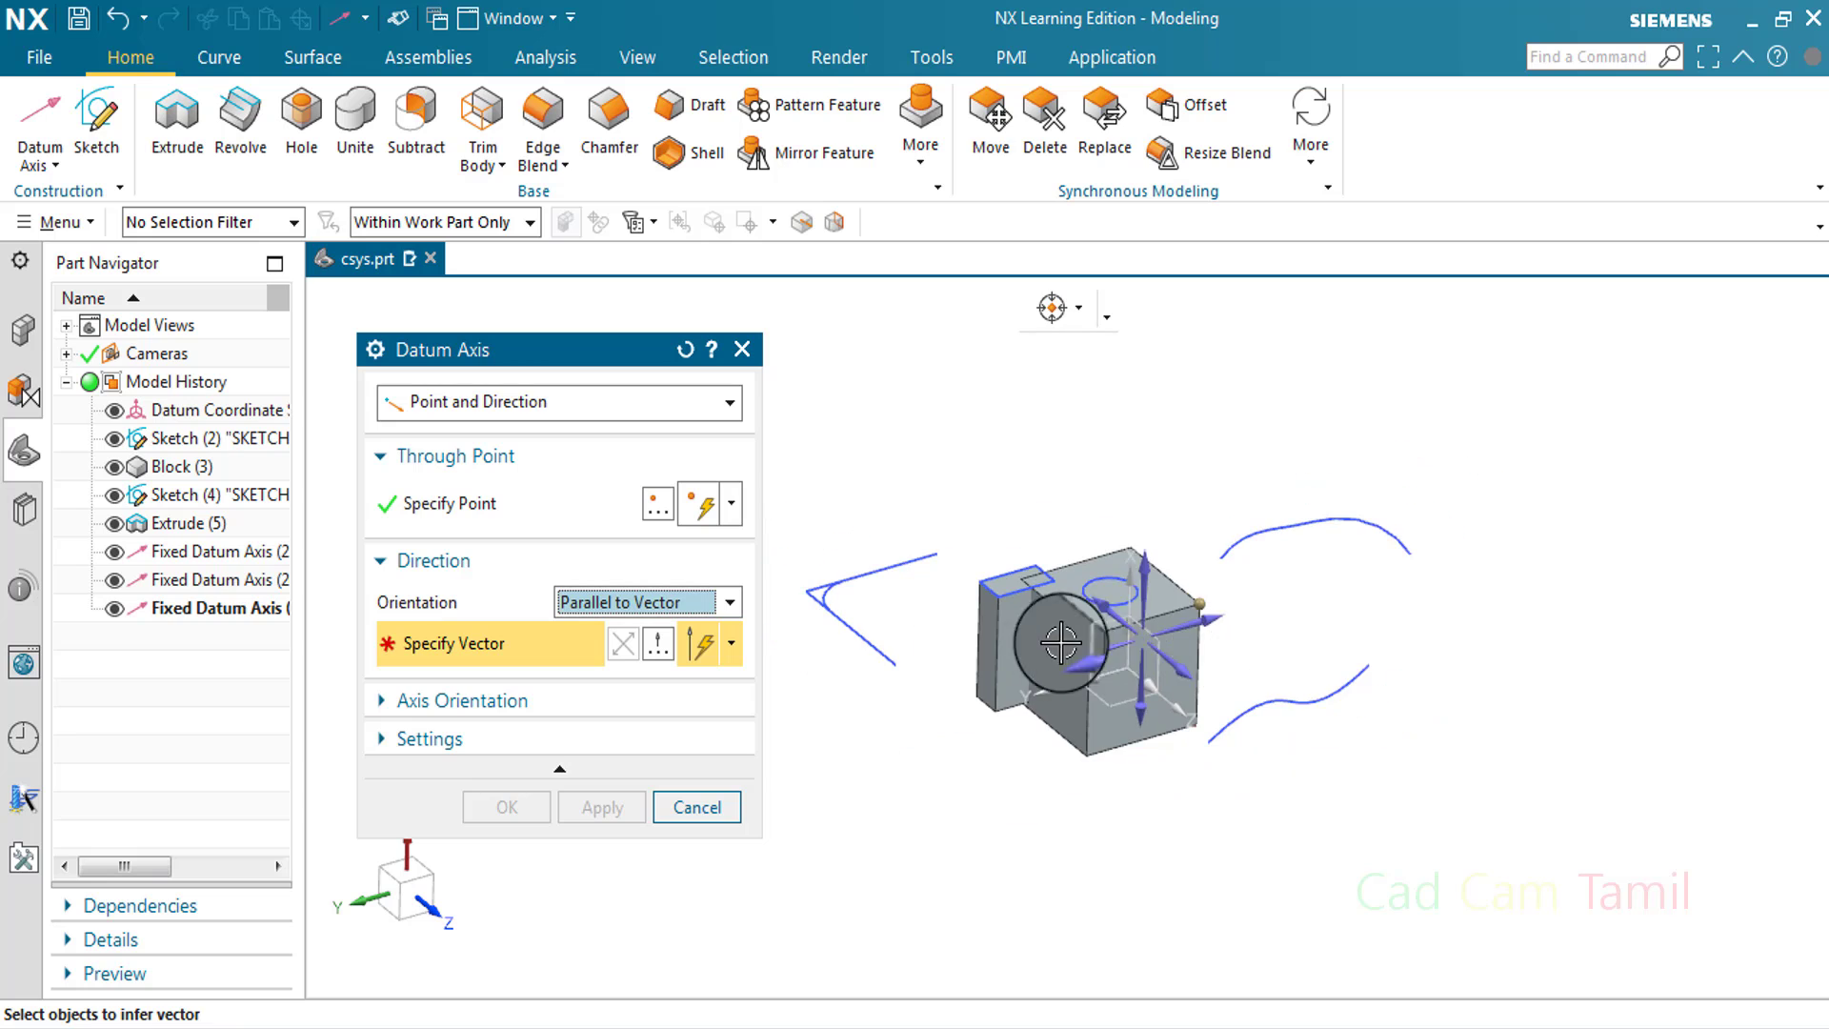
pyautogui.scroll(2, 1181, 648)
pyautogui.scroll(-2, 1155, 555)
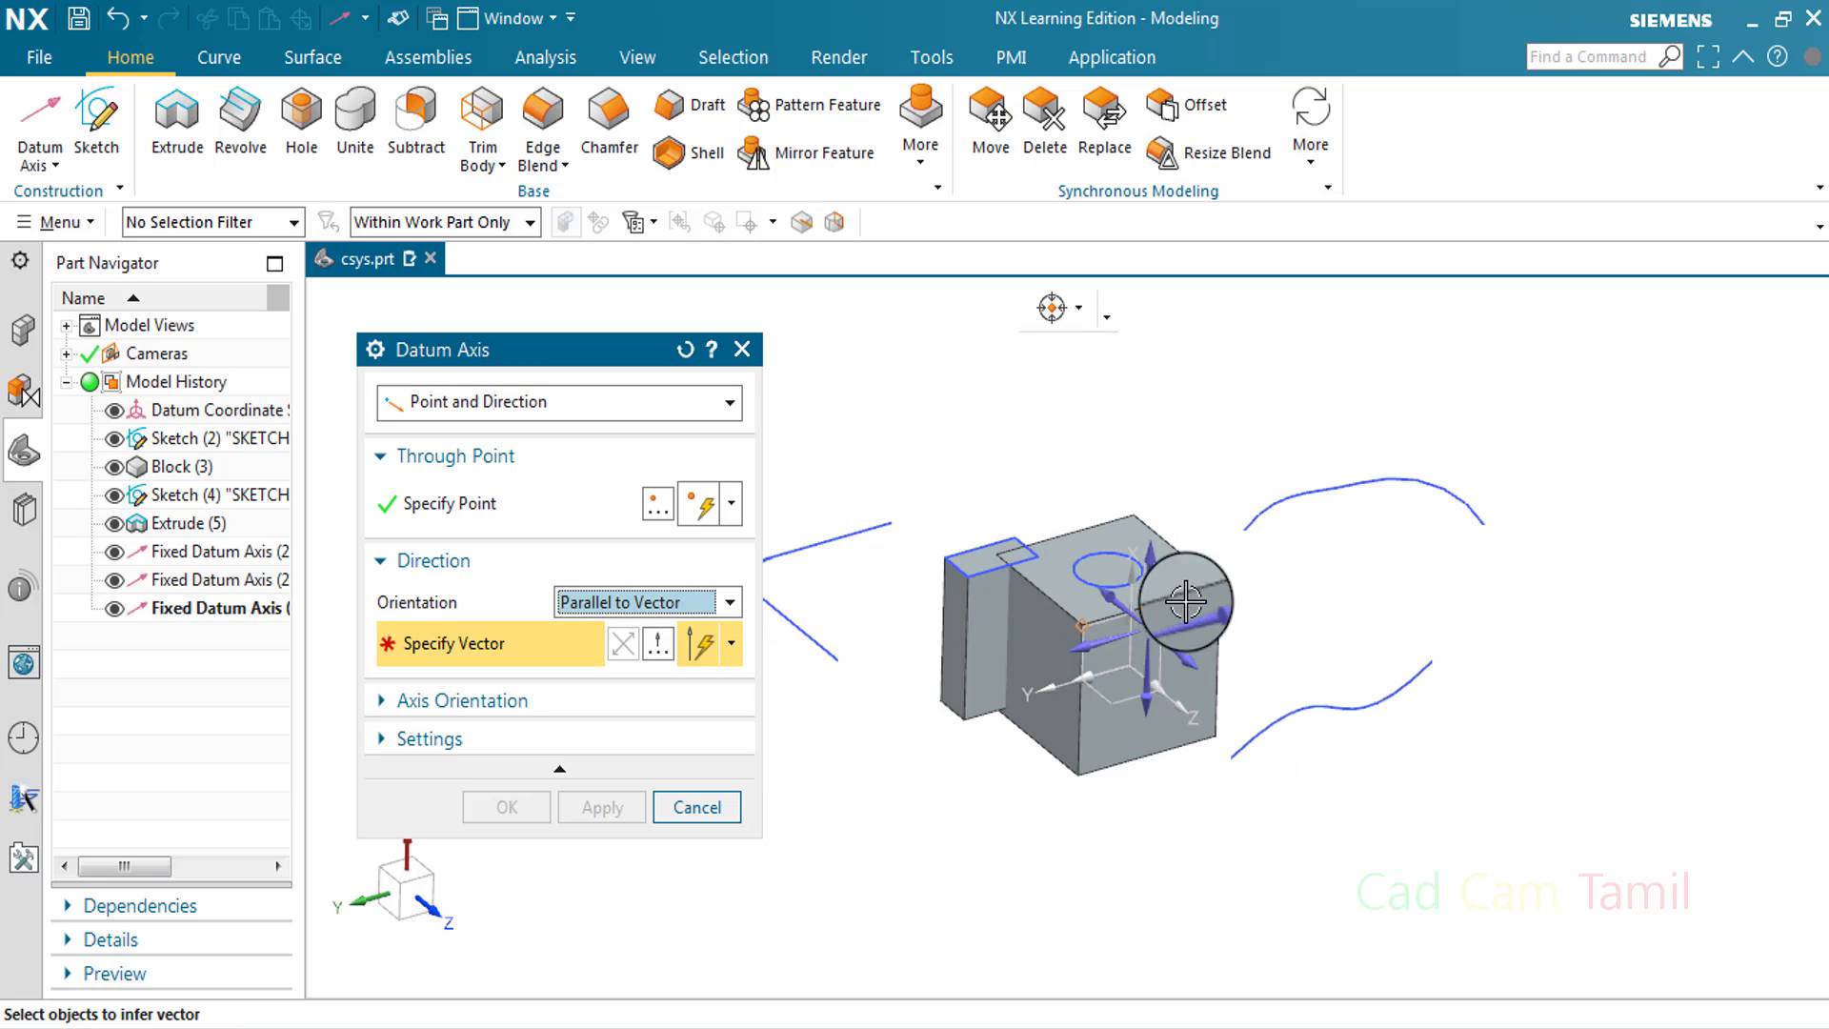
# Set the through point to the free end of the upper line in the V-shaped sketch
pyautogui.click(893, 521)
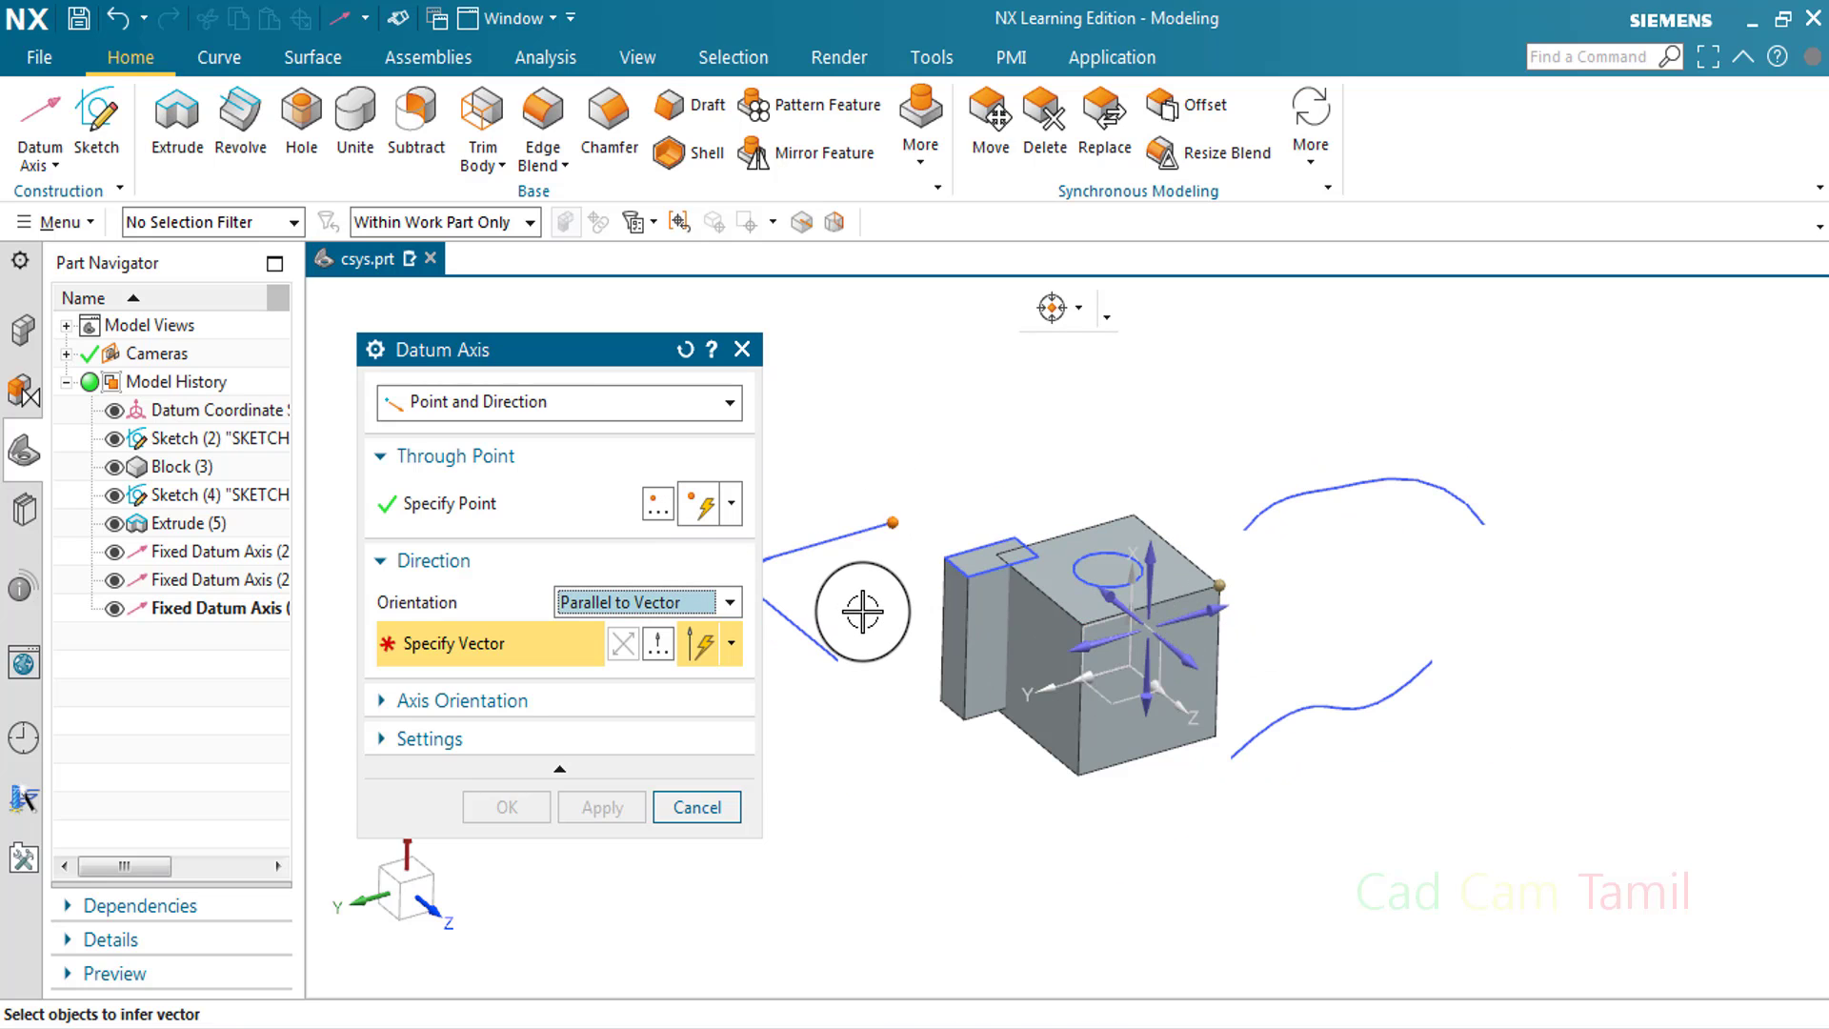
pyautogui.click(688, 396)
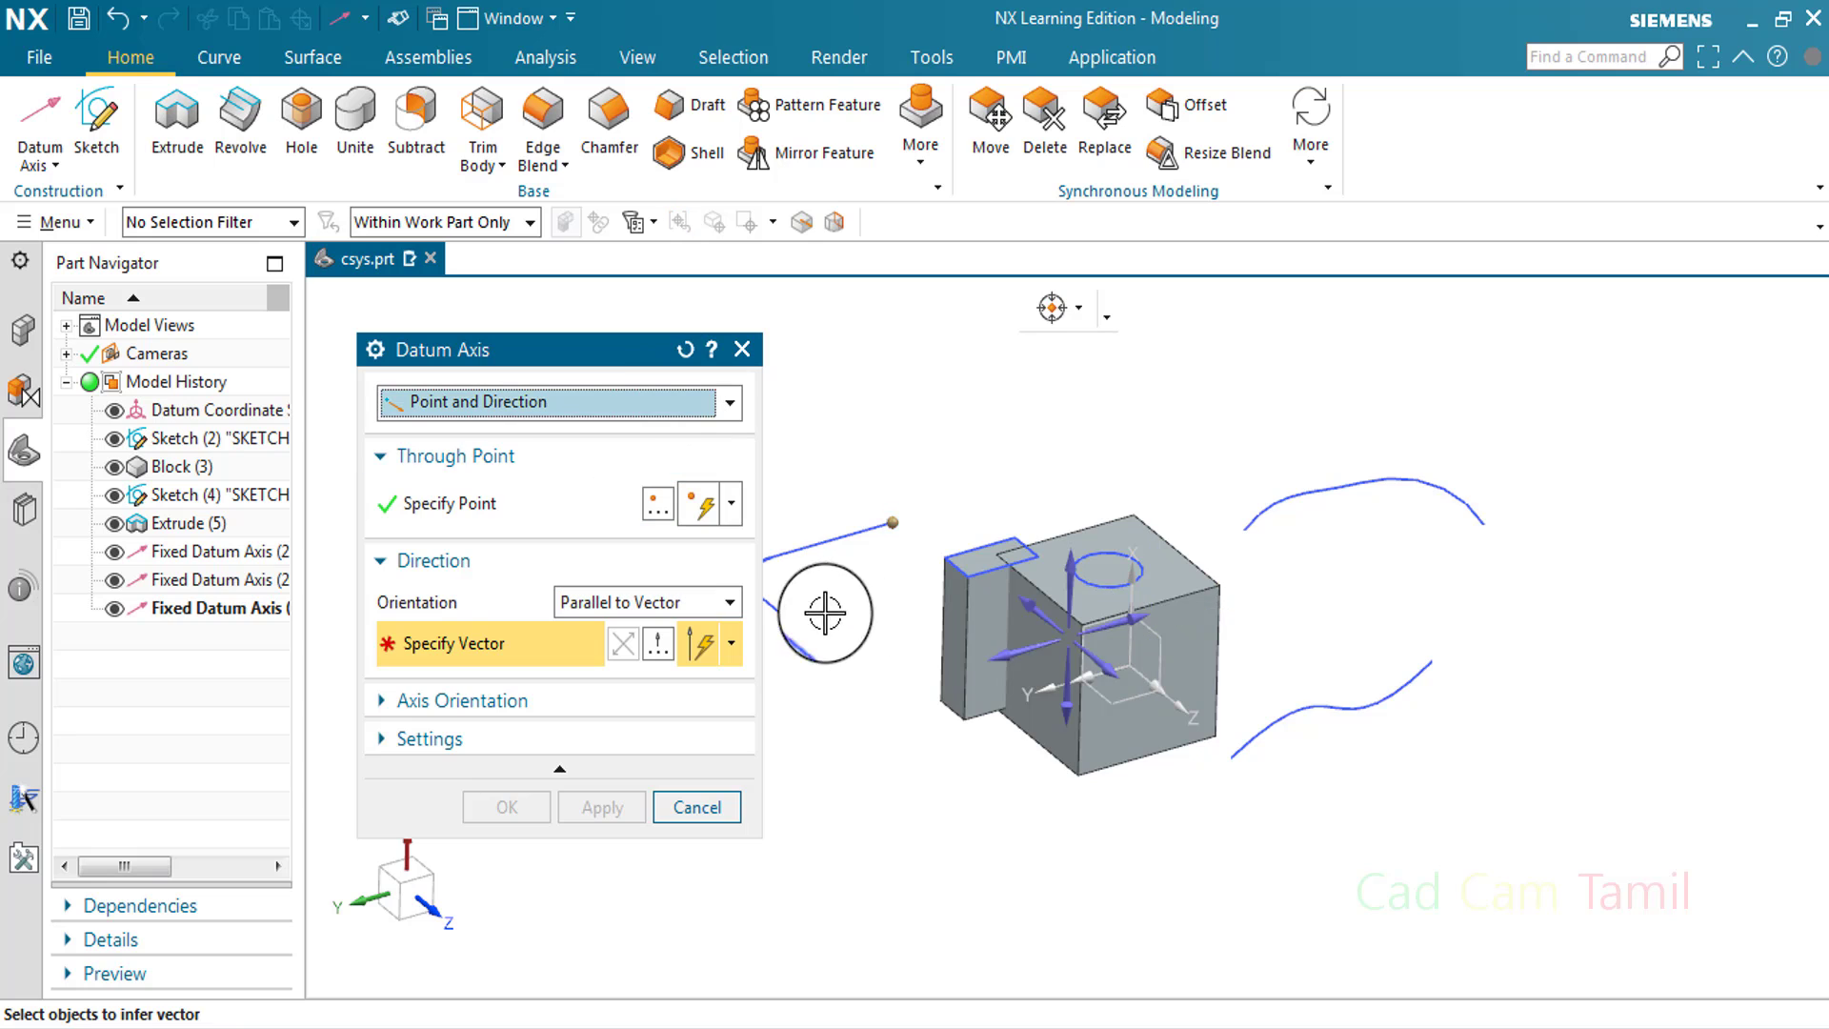
pyautogui.moveTo(1156, 645)
pyautogui.mouseDown(button='middle')
pyautogui.moveTo(1012, 667)
pyautogui.moveTo(947, 654)
pyautogui.moveTo(1483, 679)
pyautogui.moveTo(971, 600)
pyautogui.moveTo(1078, 616)
pyautogui.moveTo(1040, 624)
pyautogui.mouseUp(button='middle')
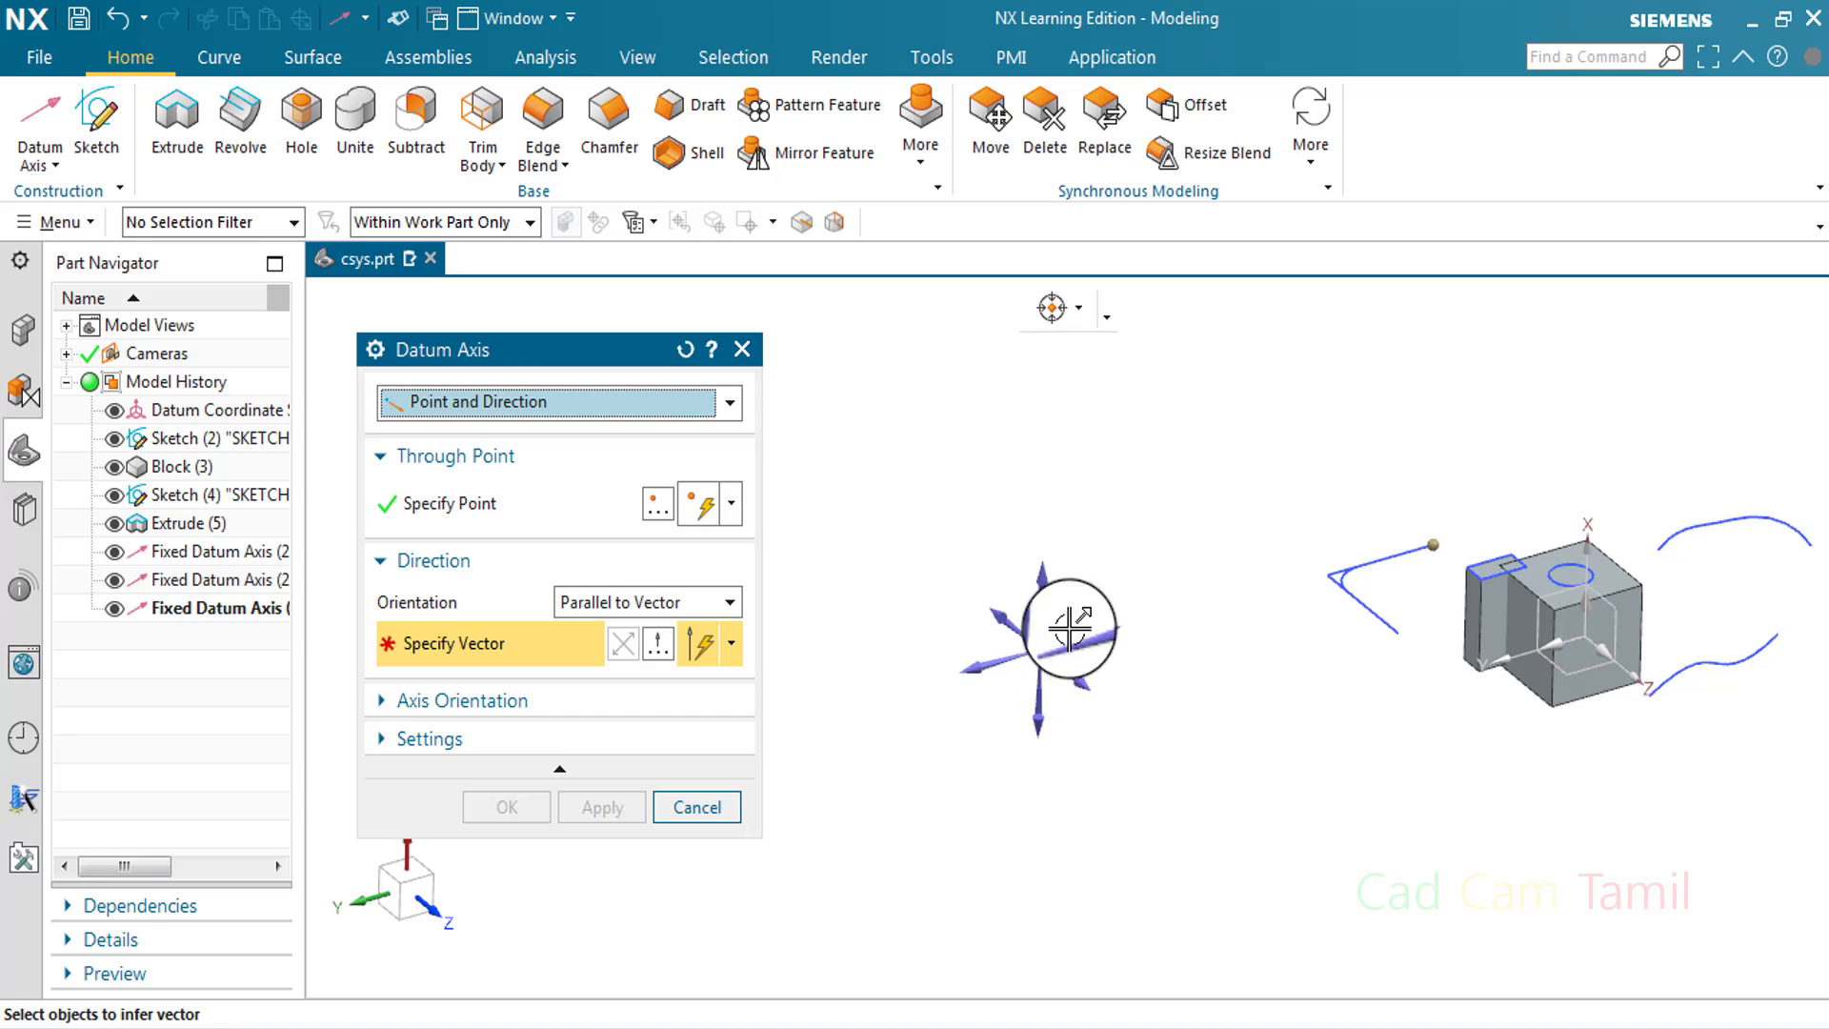
pyautogui.scroll(-2, 1058, 629)
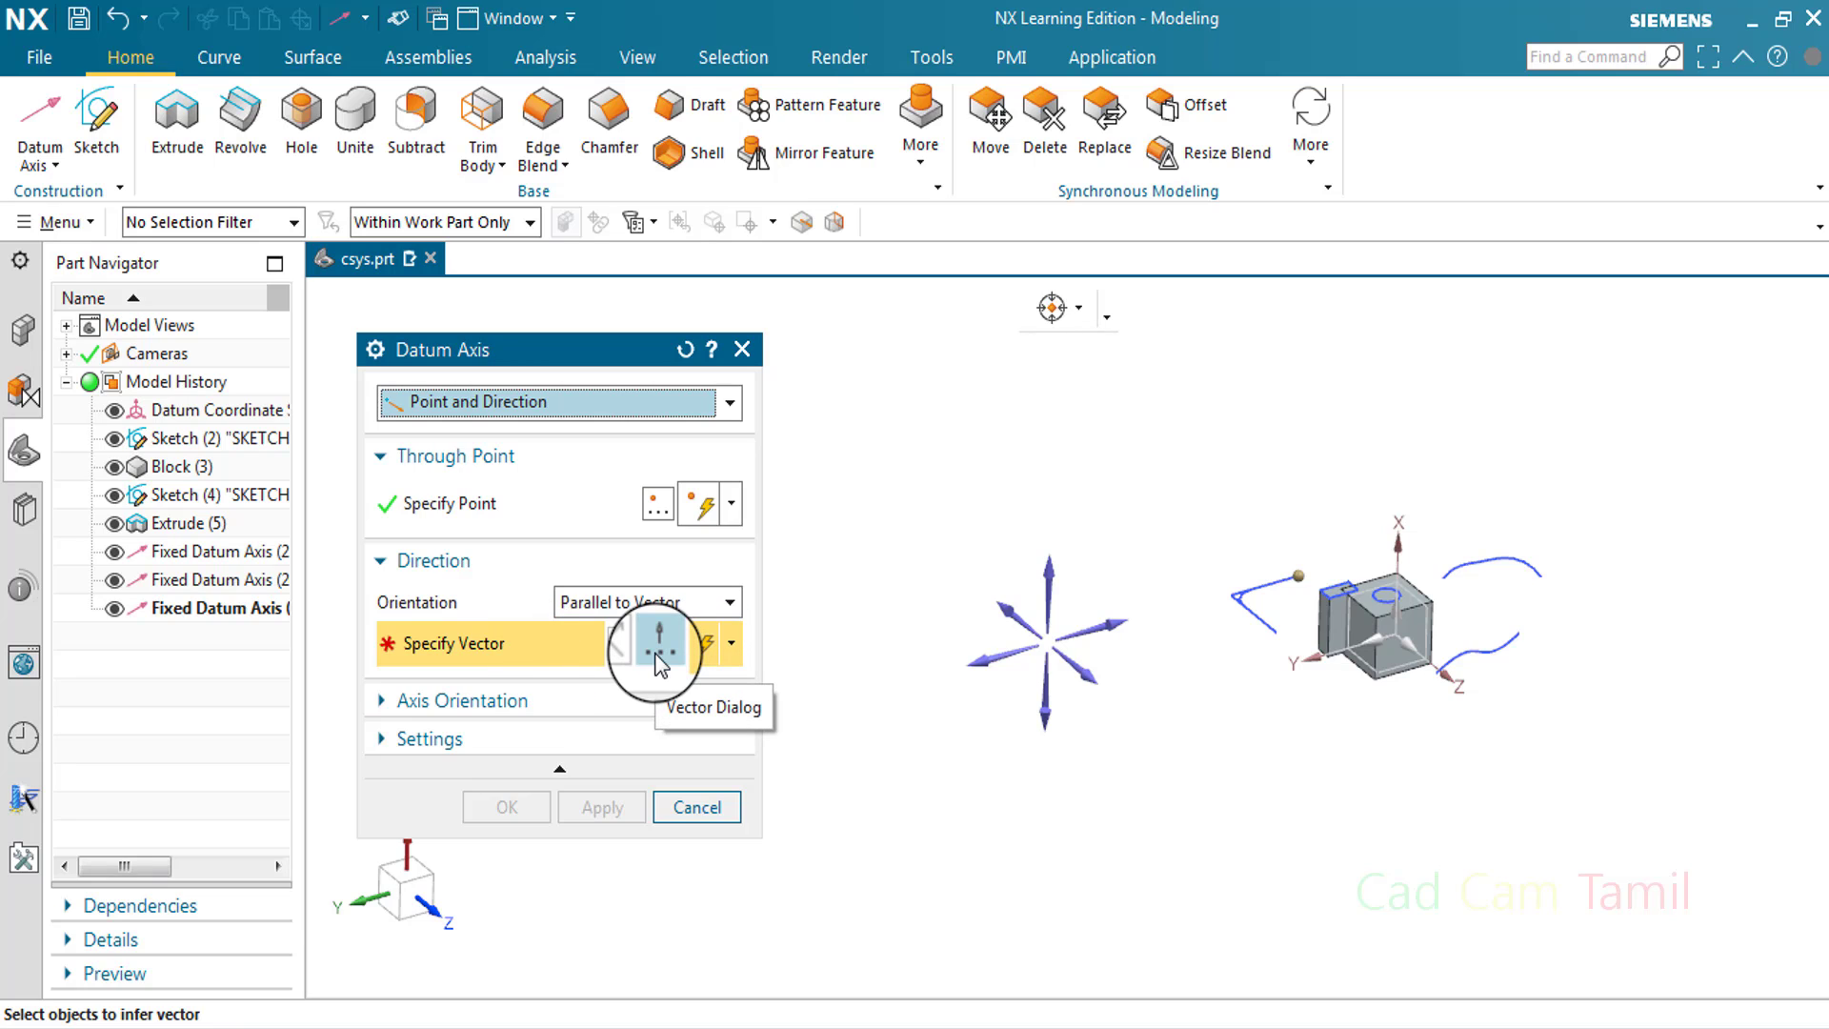
# Try the Z and Y vector directions for the axis and create it along negative Y
pyautogui.click(704, 644)
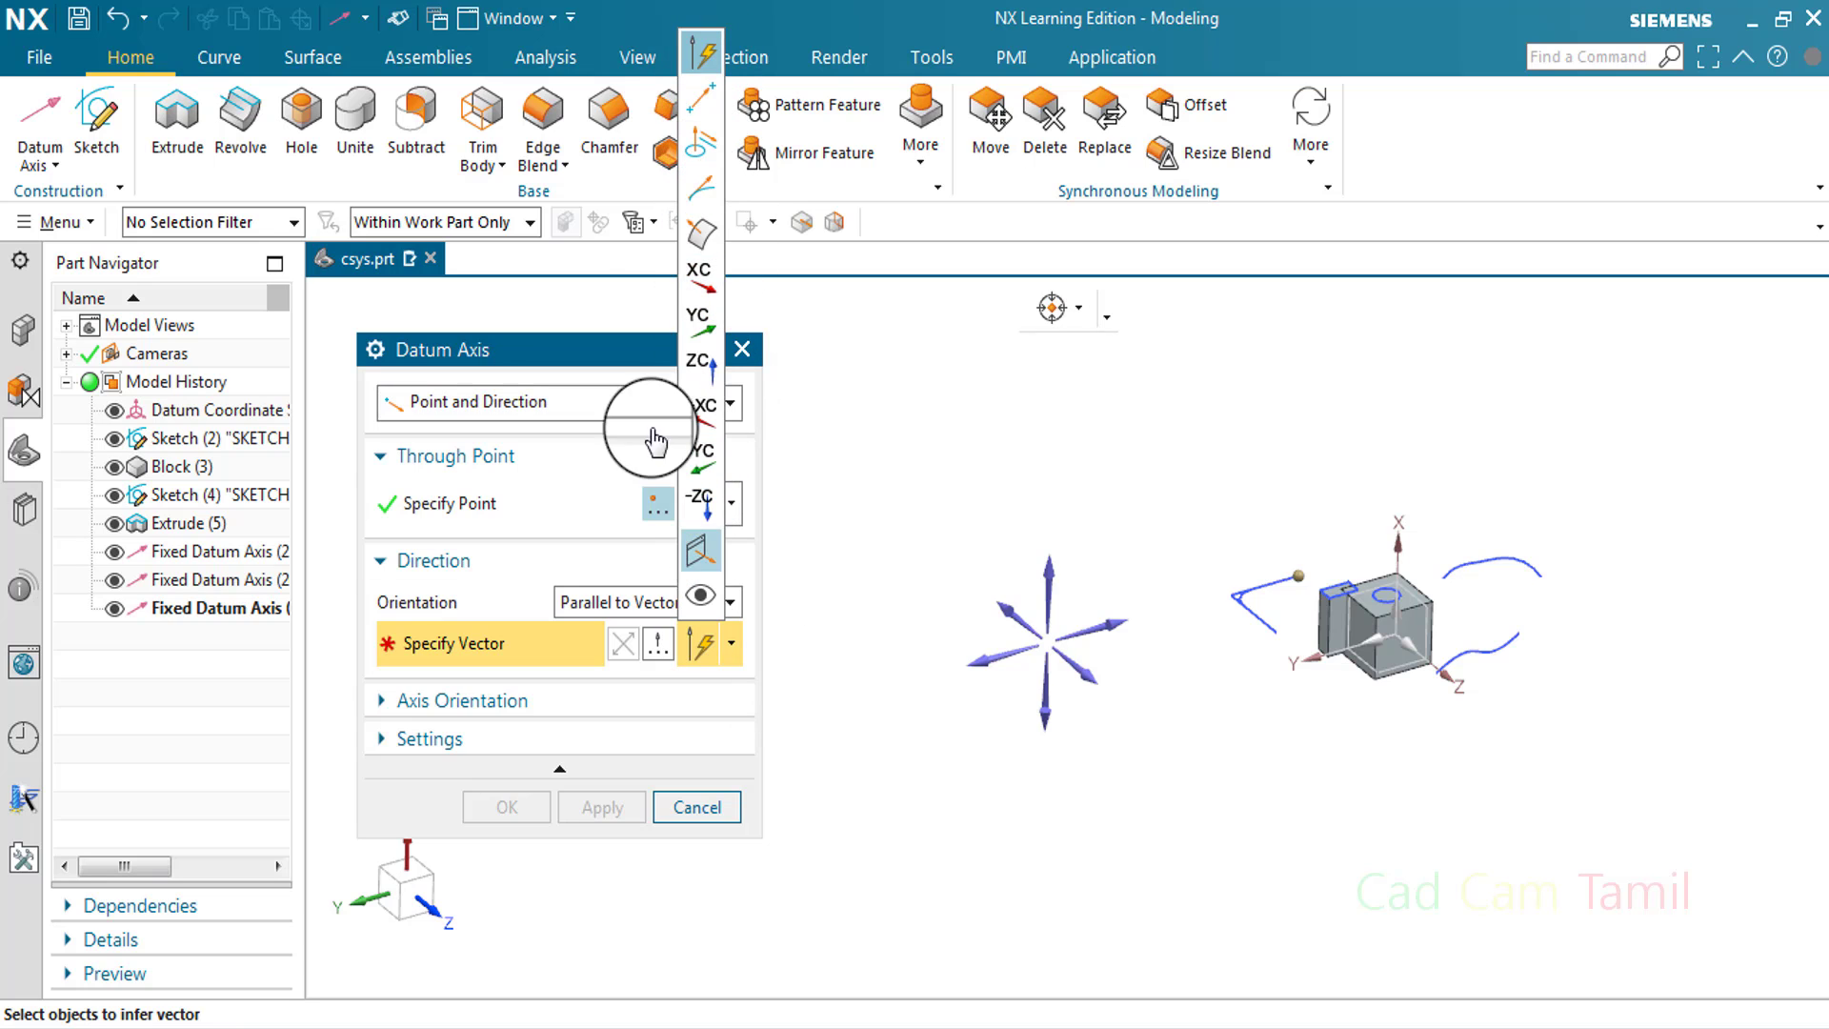
pyautogui.click(522, 649)
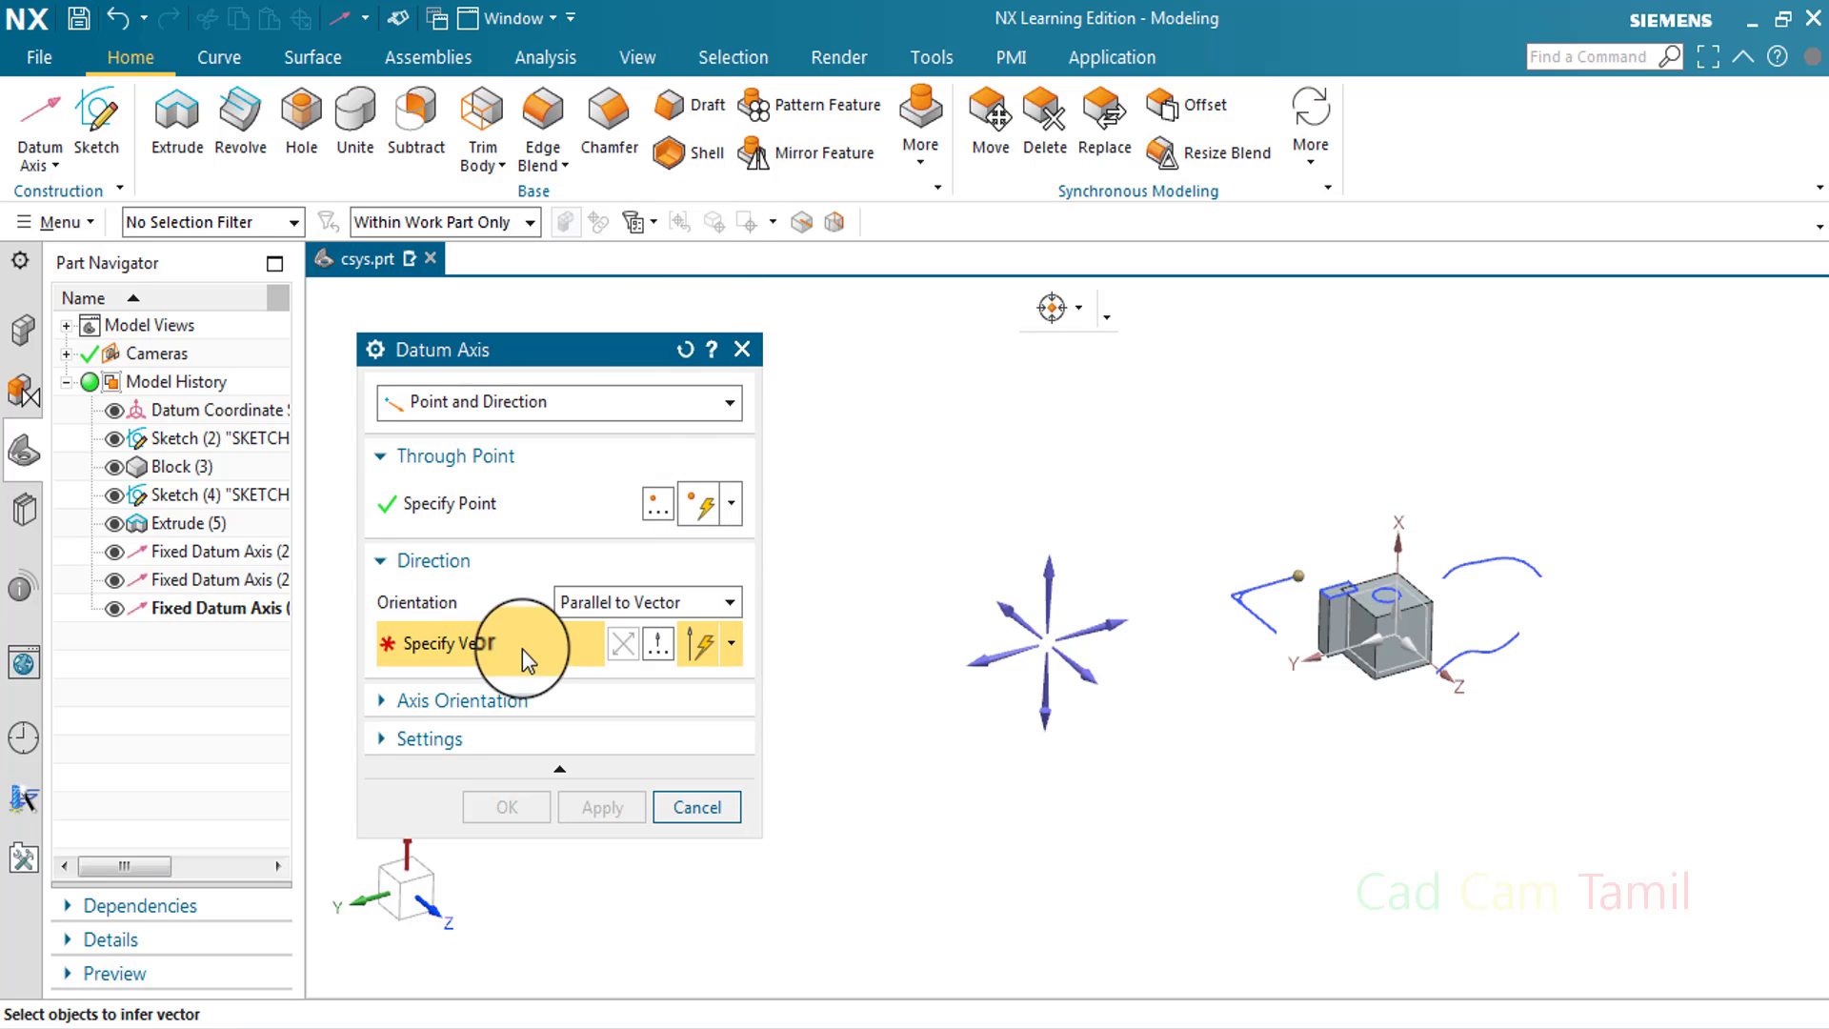
pyautogui.click(1087, 677)
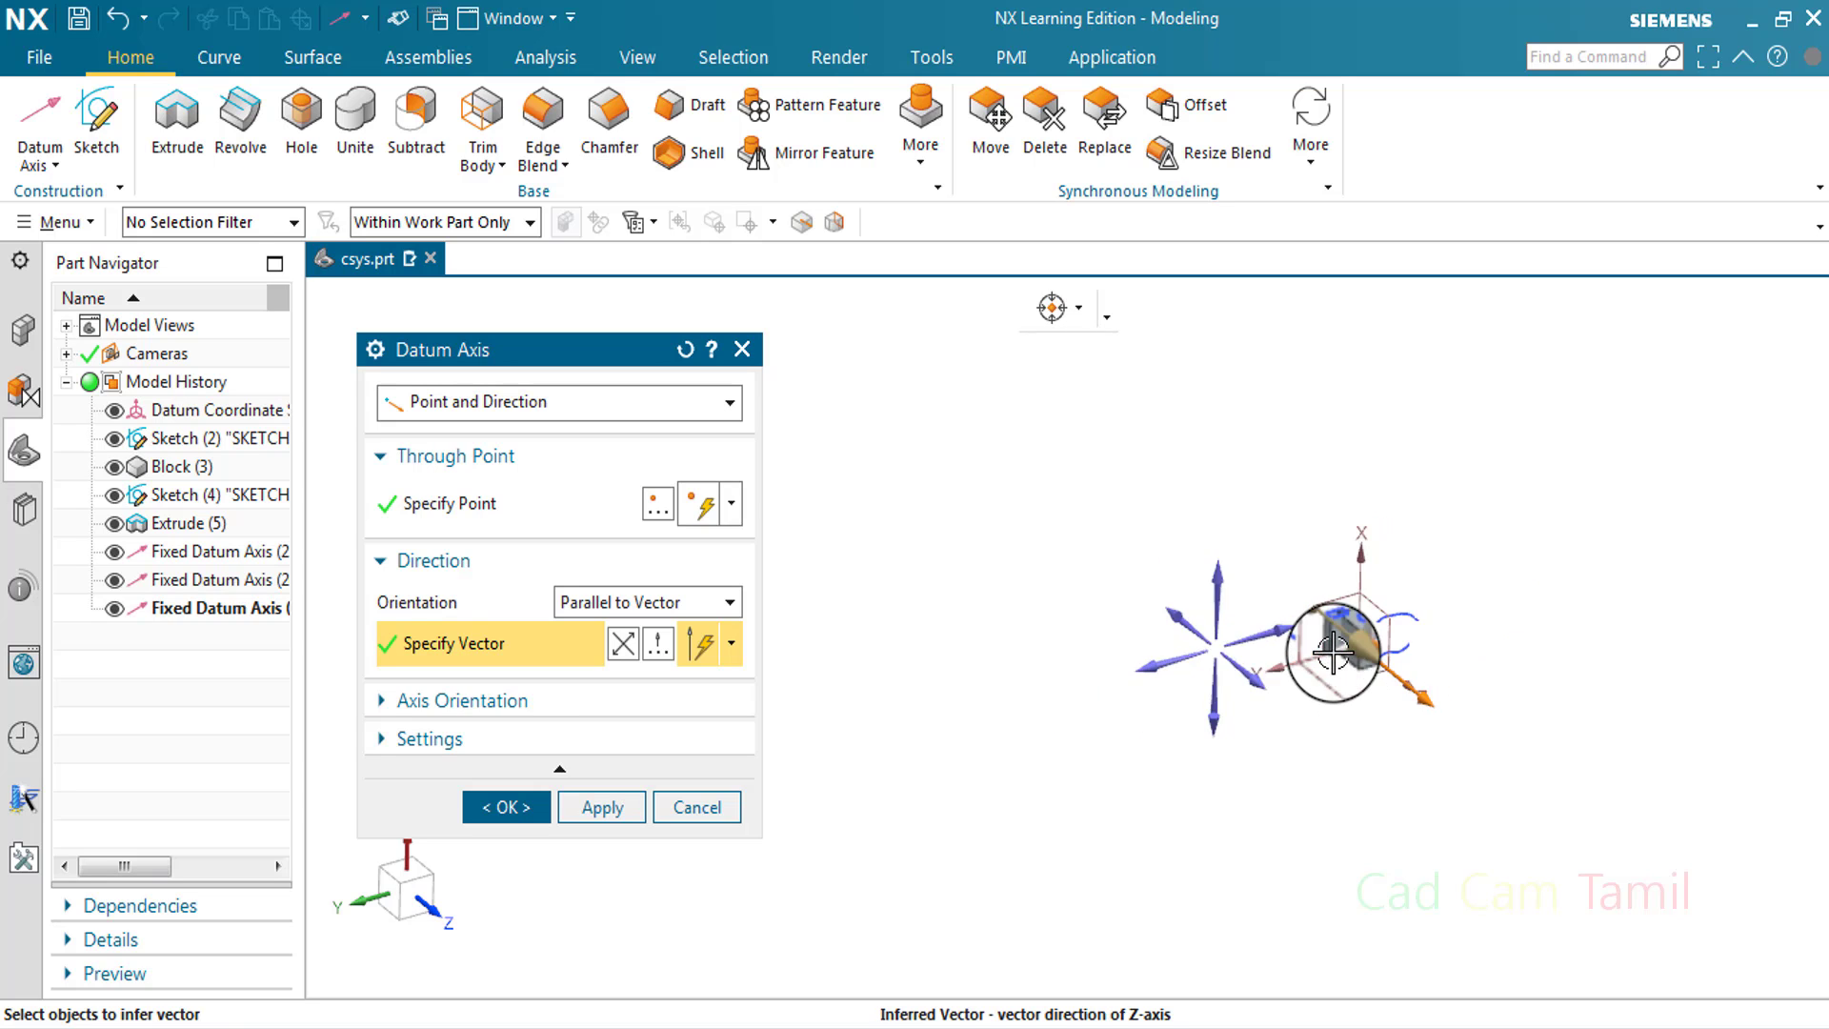
pyautogui.click(1060, 647)
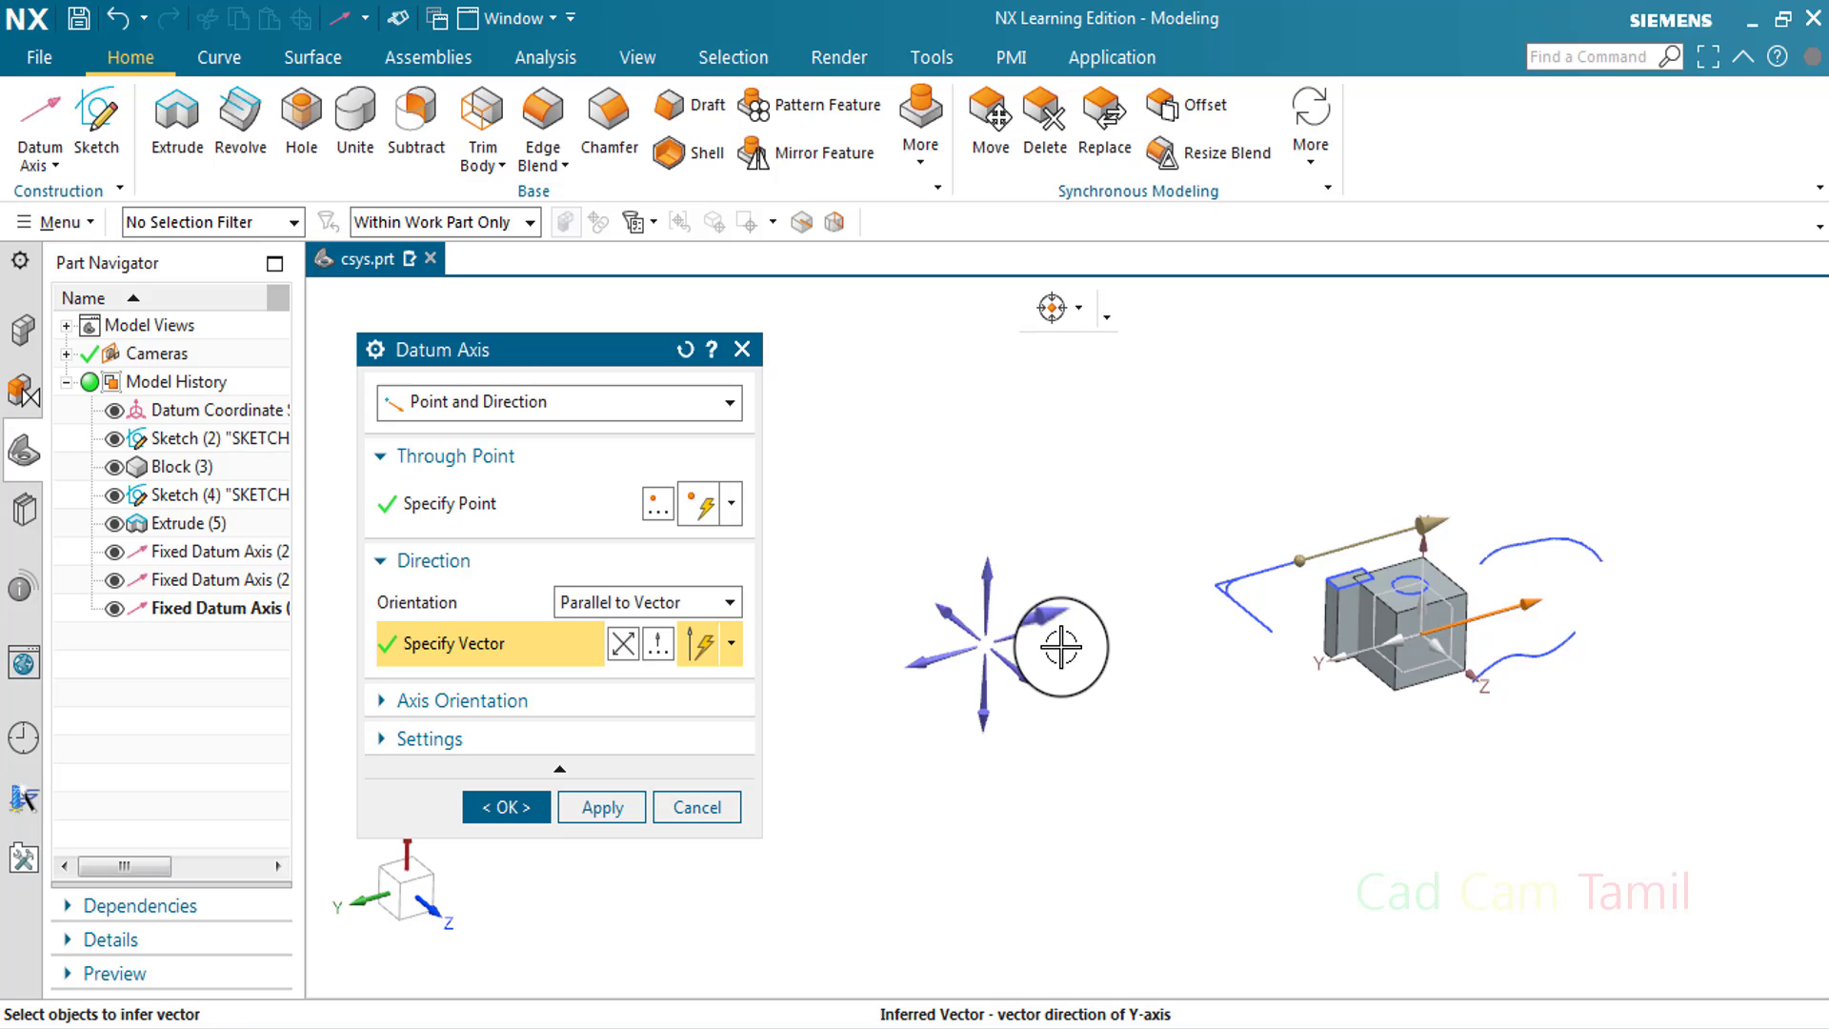
pyautogui.click(952, 618)
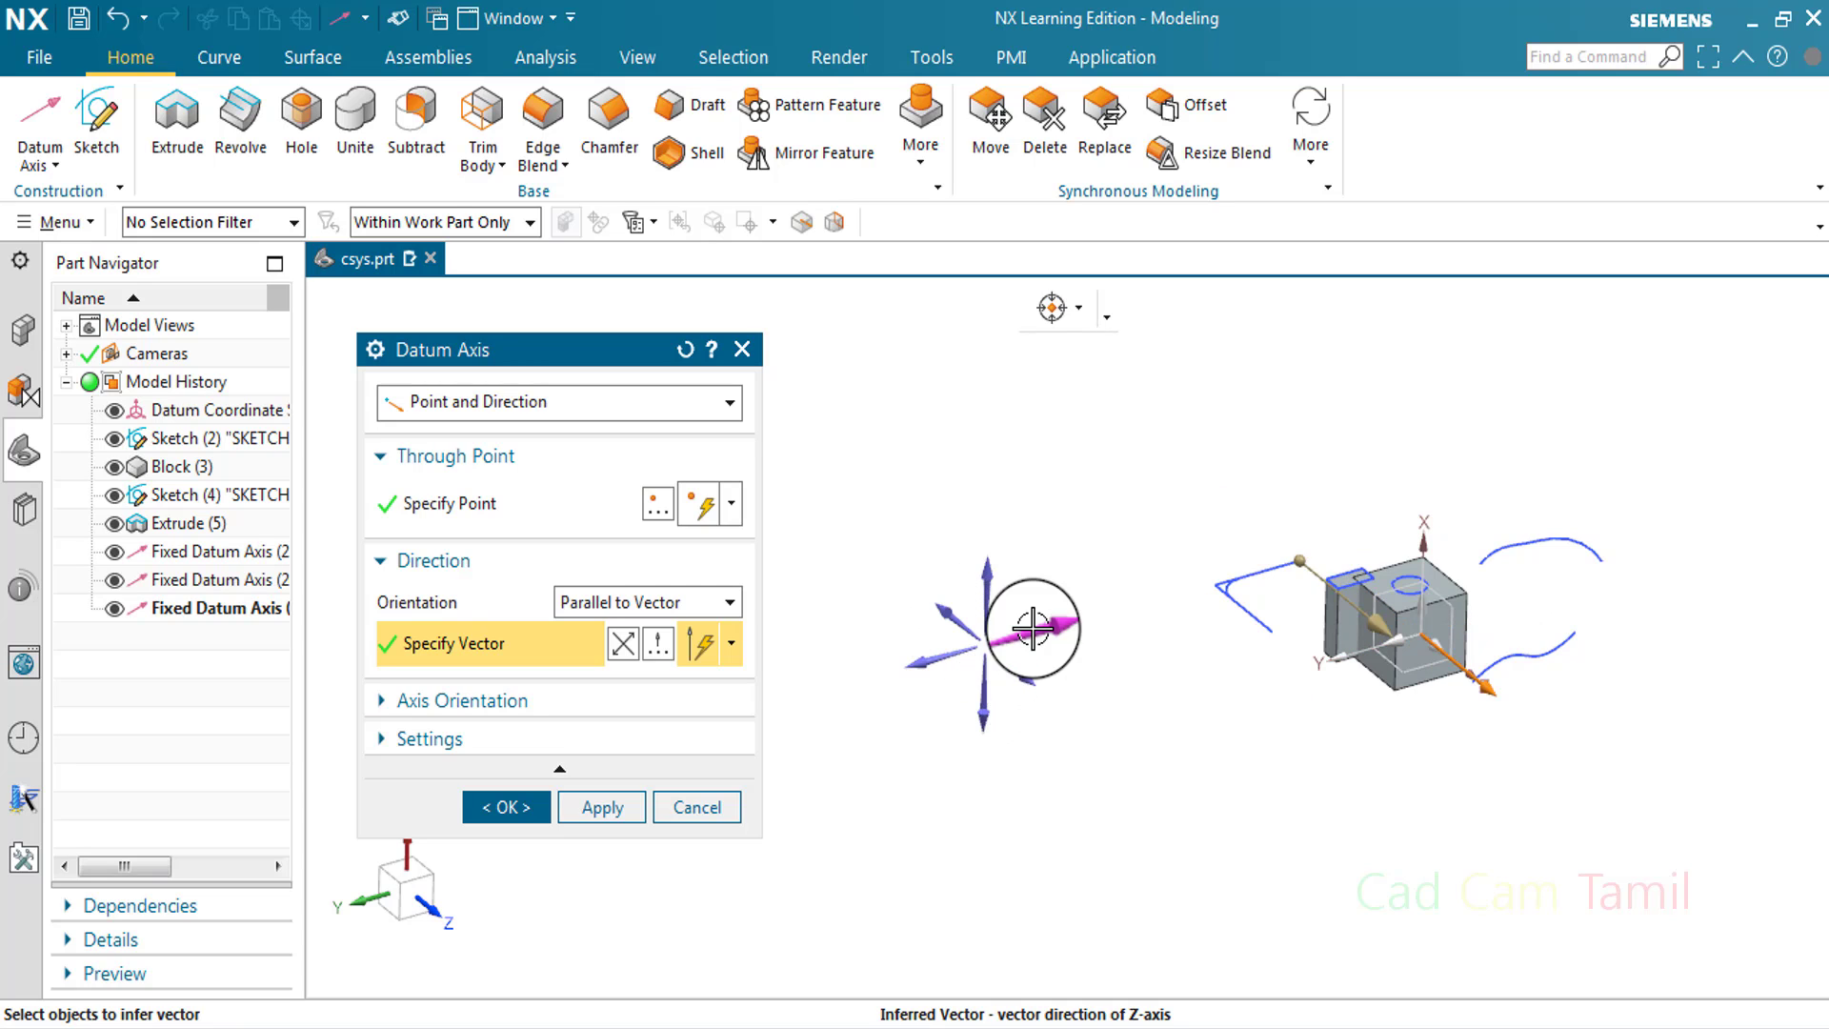
pyautogui.click(1002, 601)
pyautogui.click(1017, 644)
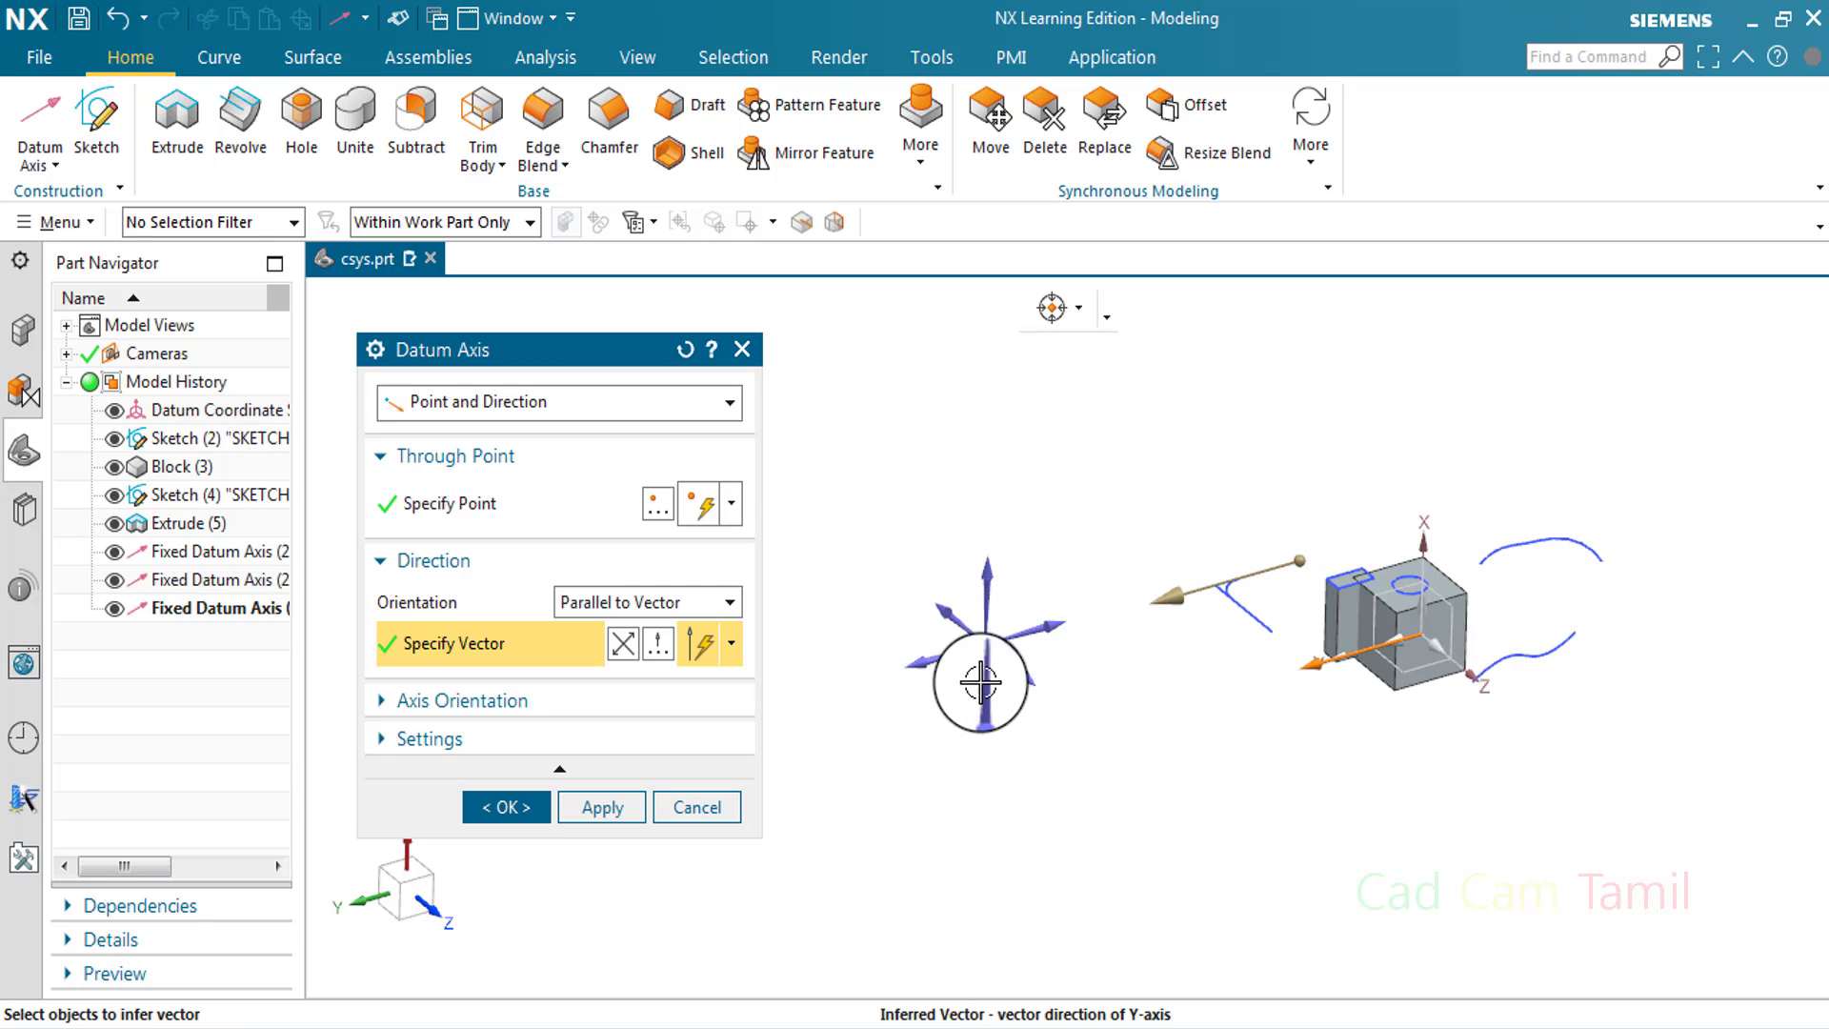
pyautogui.click(1049, 629)
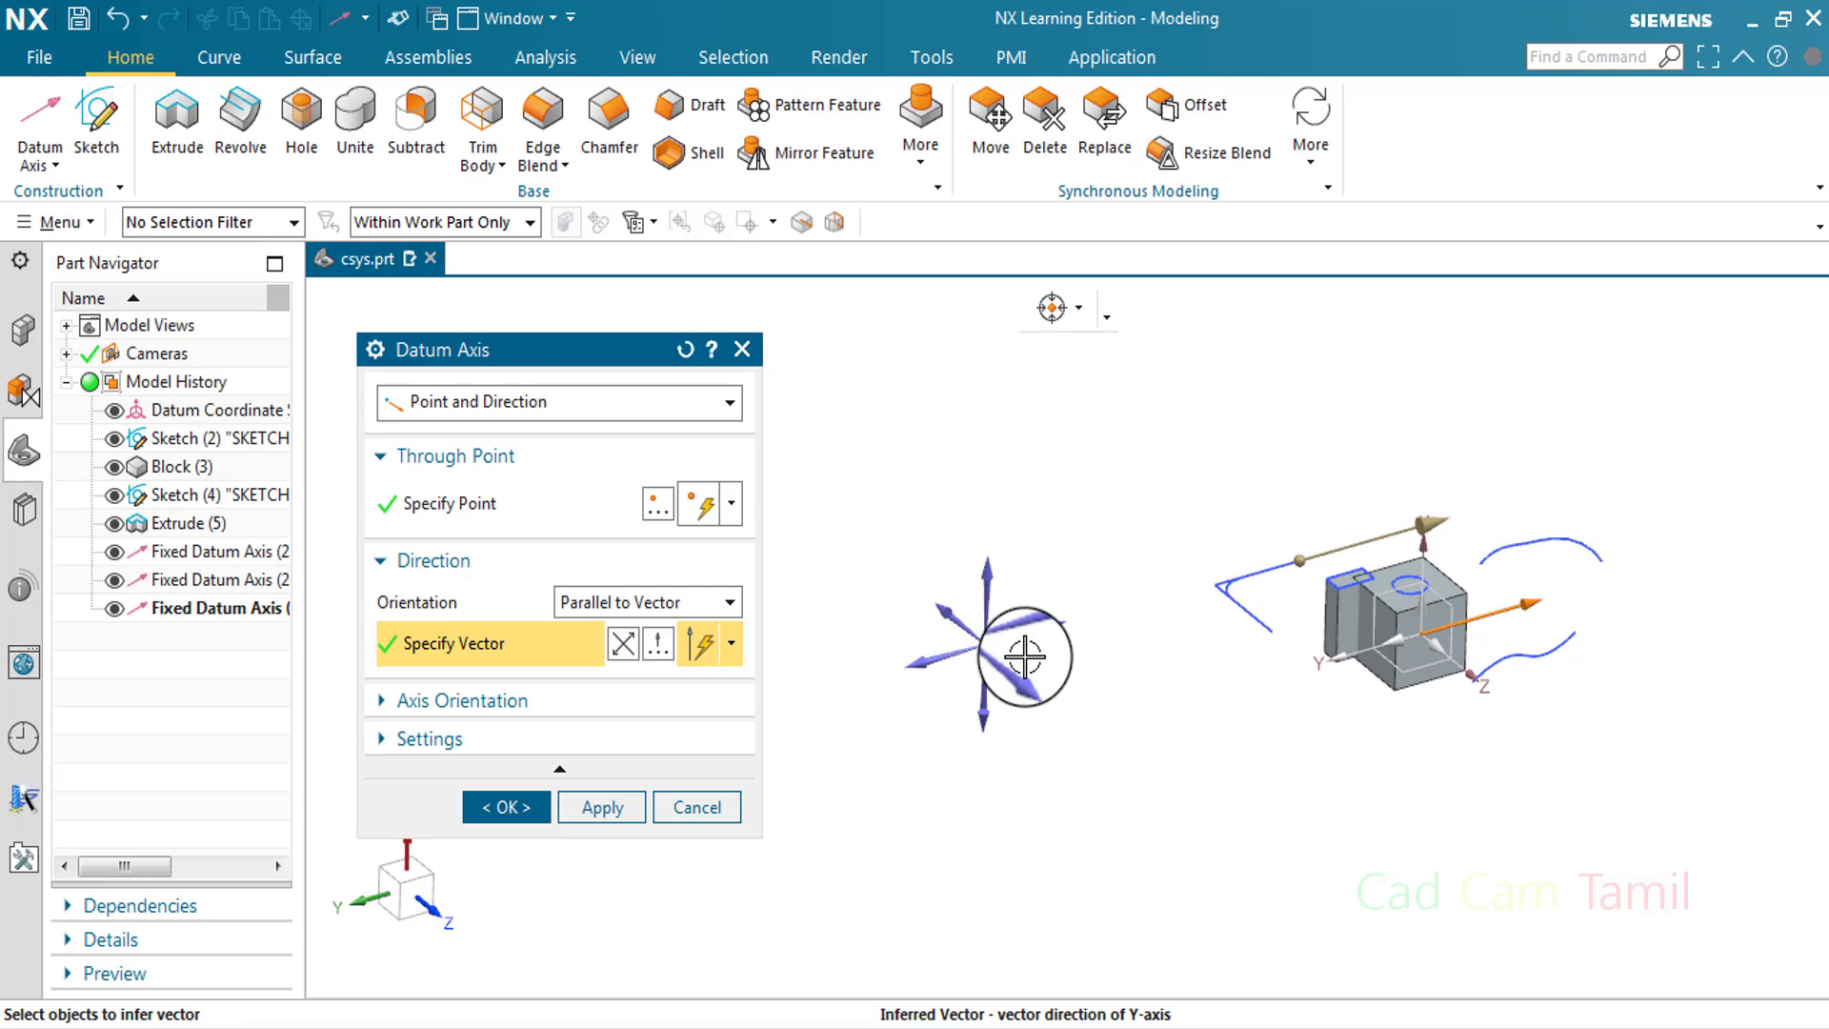
pyautogui.click(612, 825)
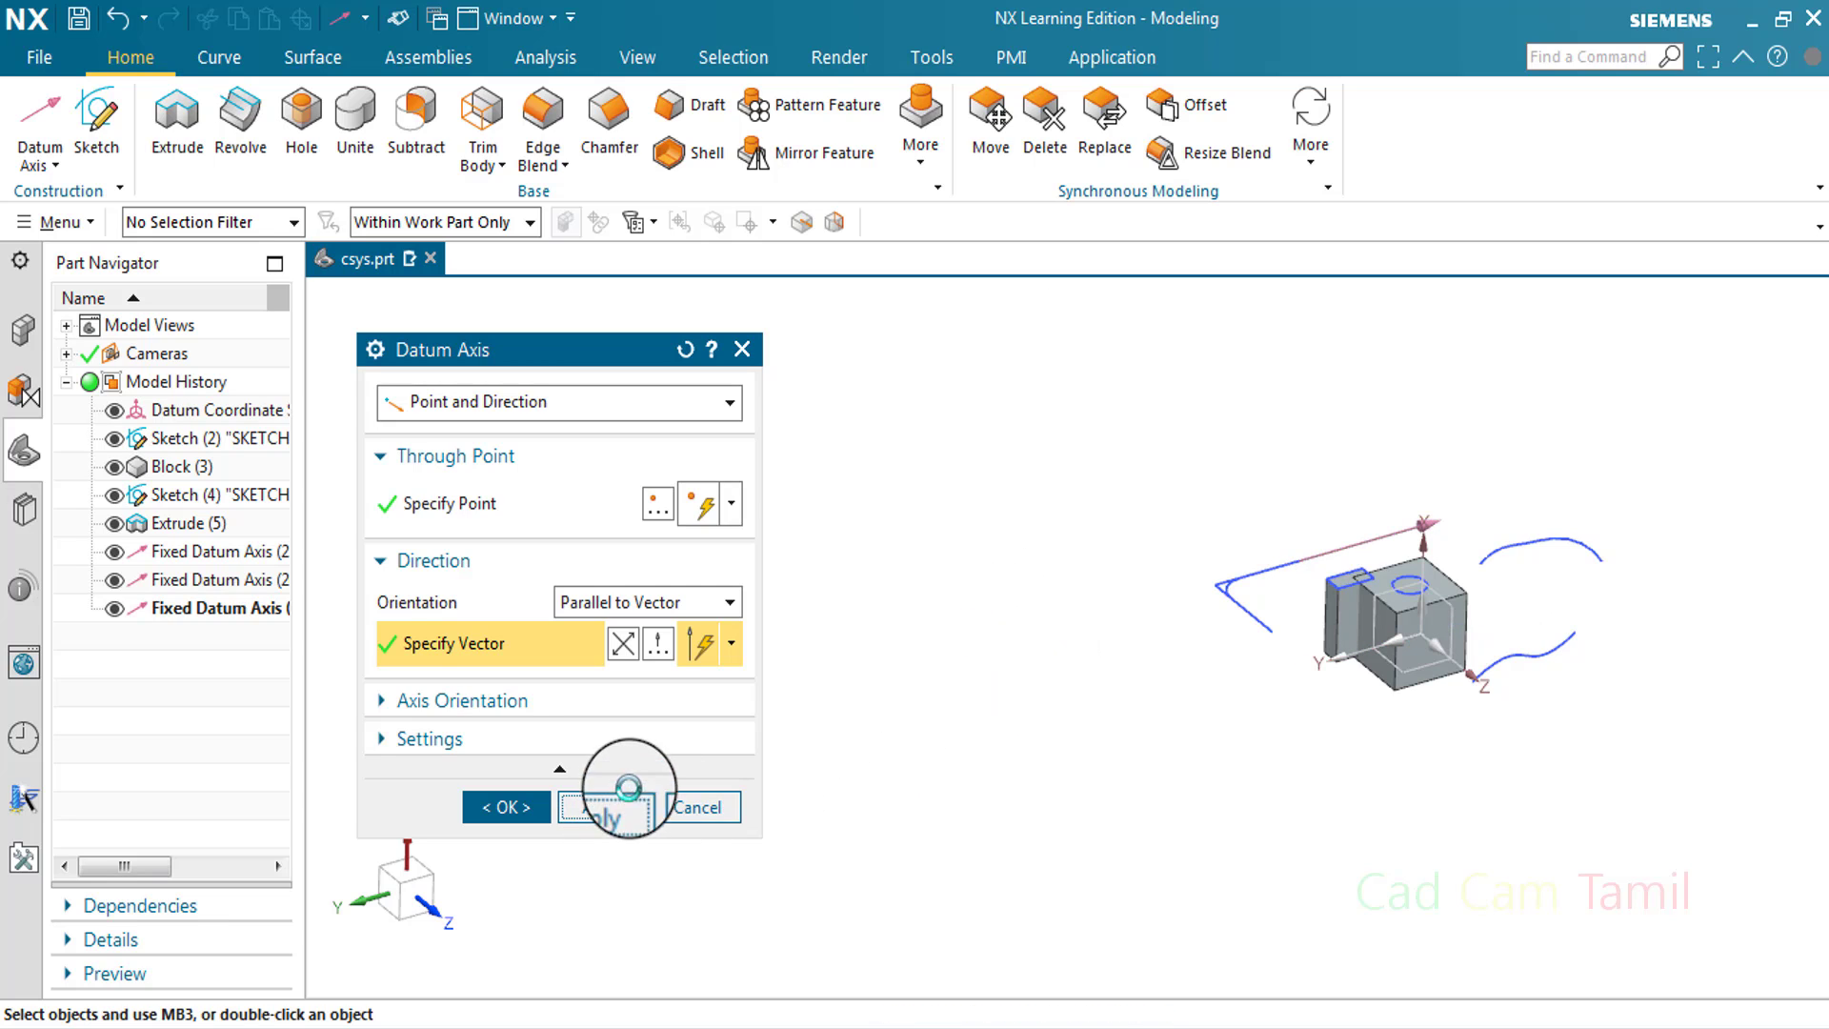
# Create an axis through the free end of the V-shaped sketch's lower line, Perpendicular to Vector along the Y direction, with the vector reversed
pyautogui.click(1271, 629)
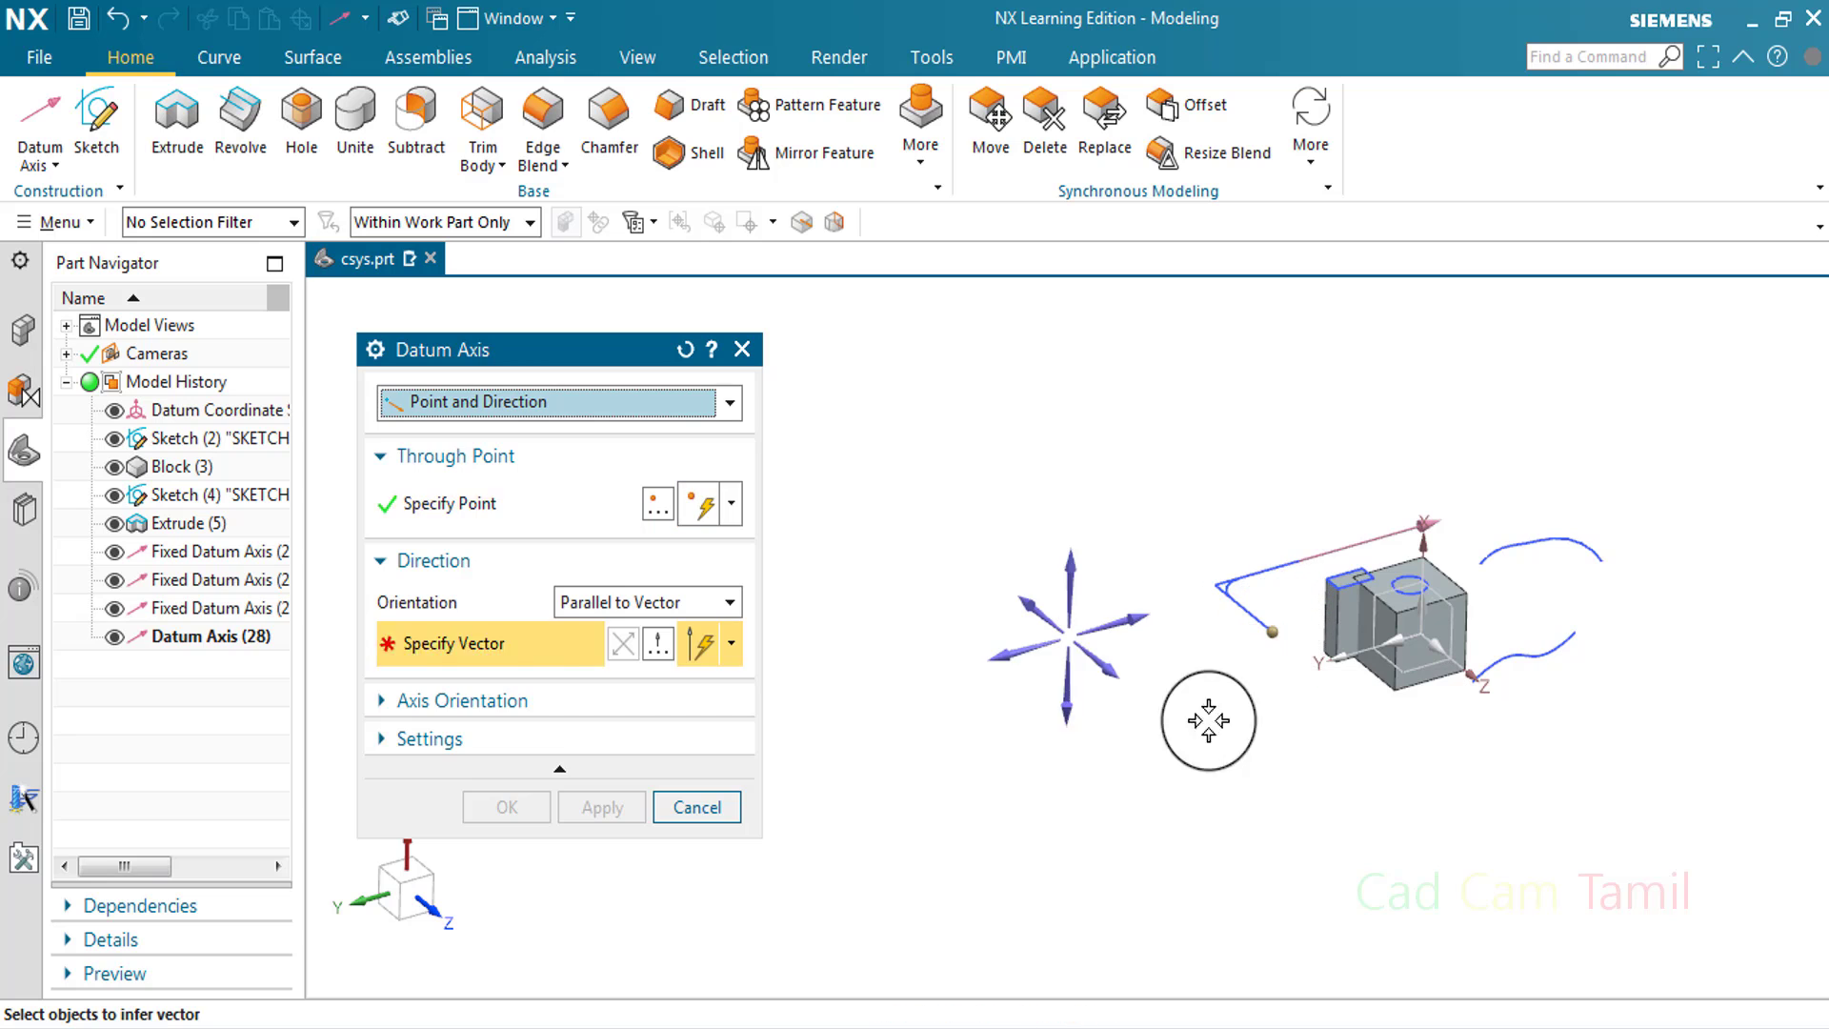
pyautogui.click(673, 603)
pyautogui.click(670, 657)
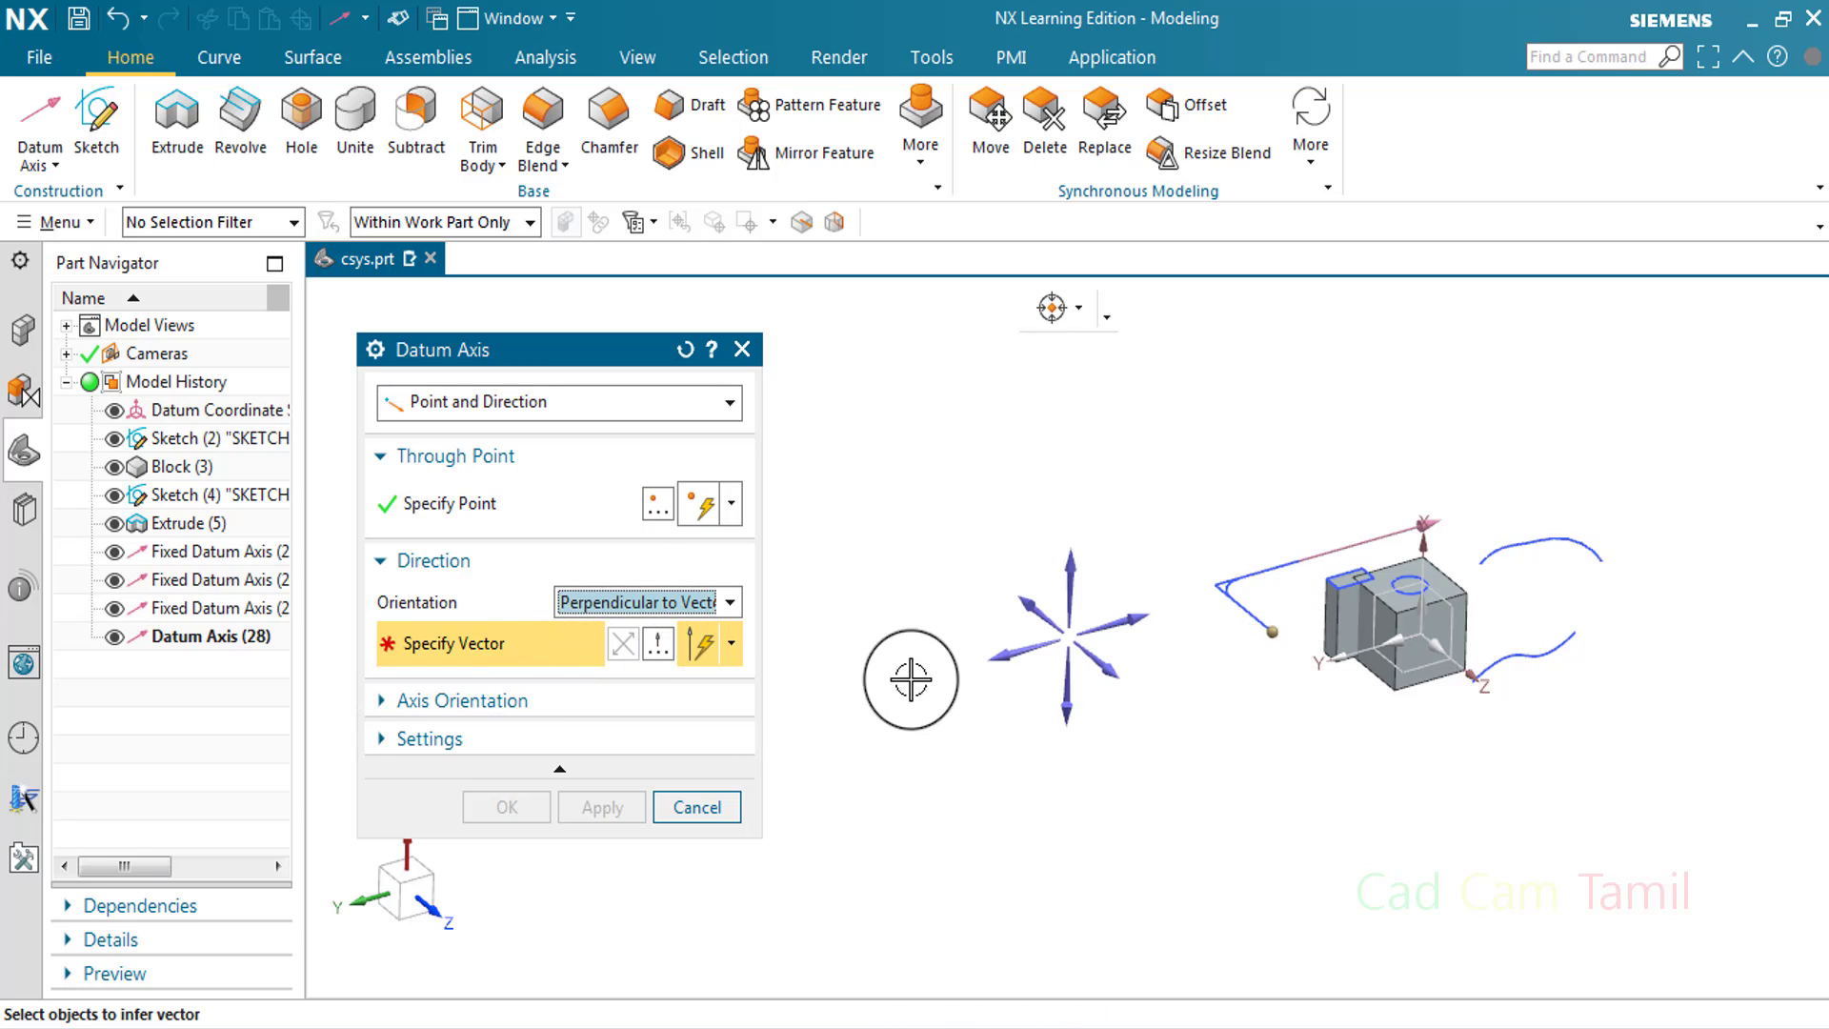
pyautogui.click(1122, 624)
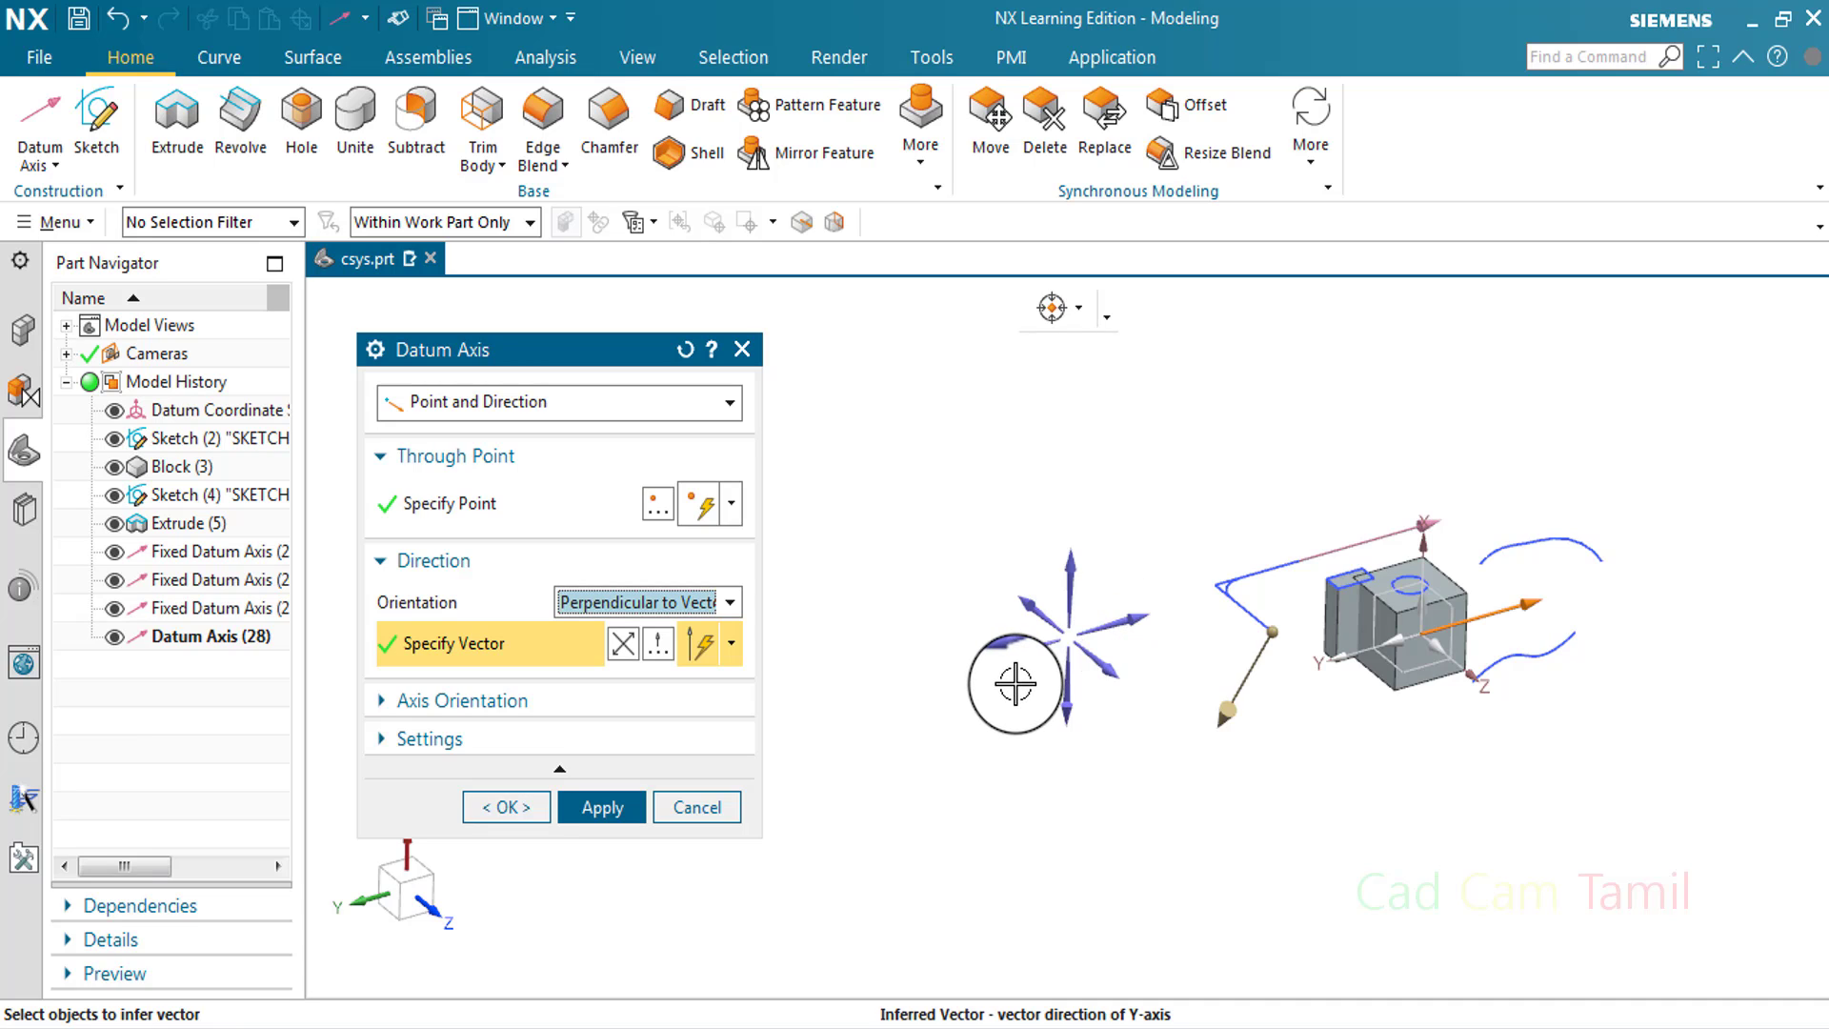
pyautogui.click(624, 648)
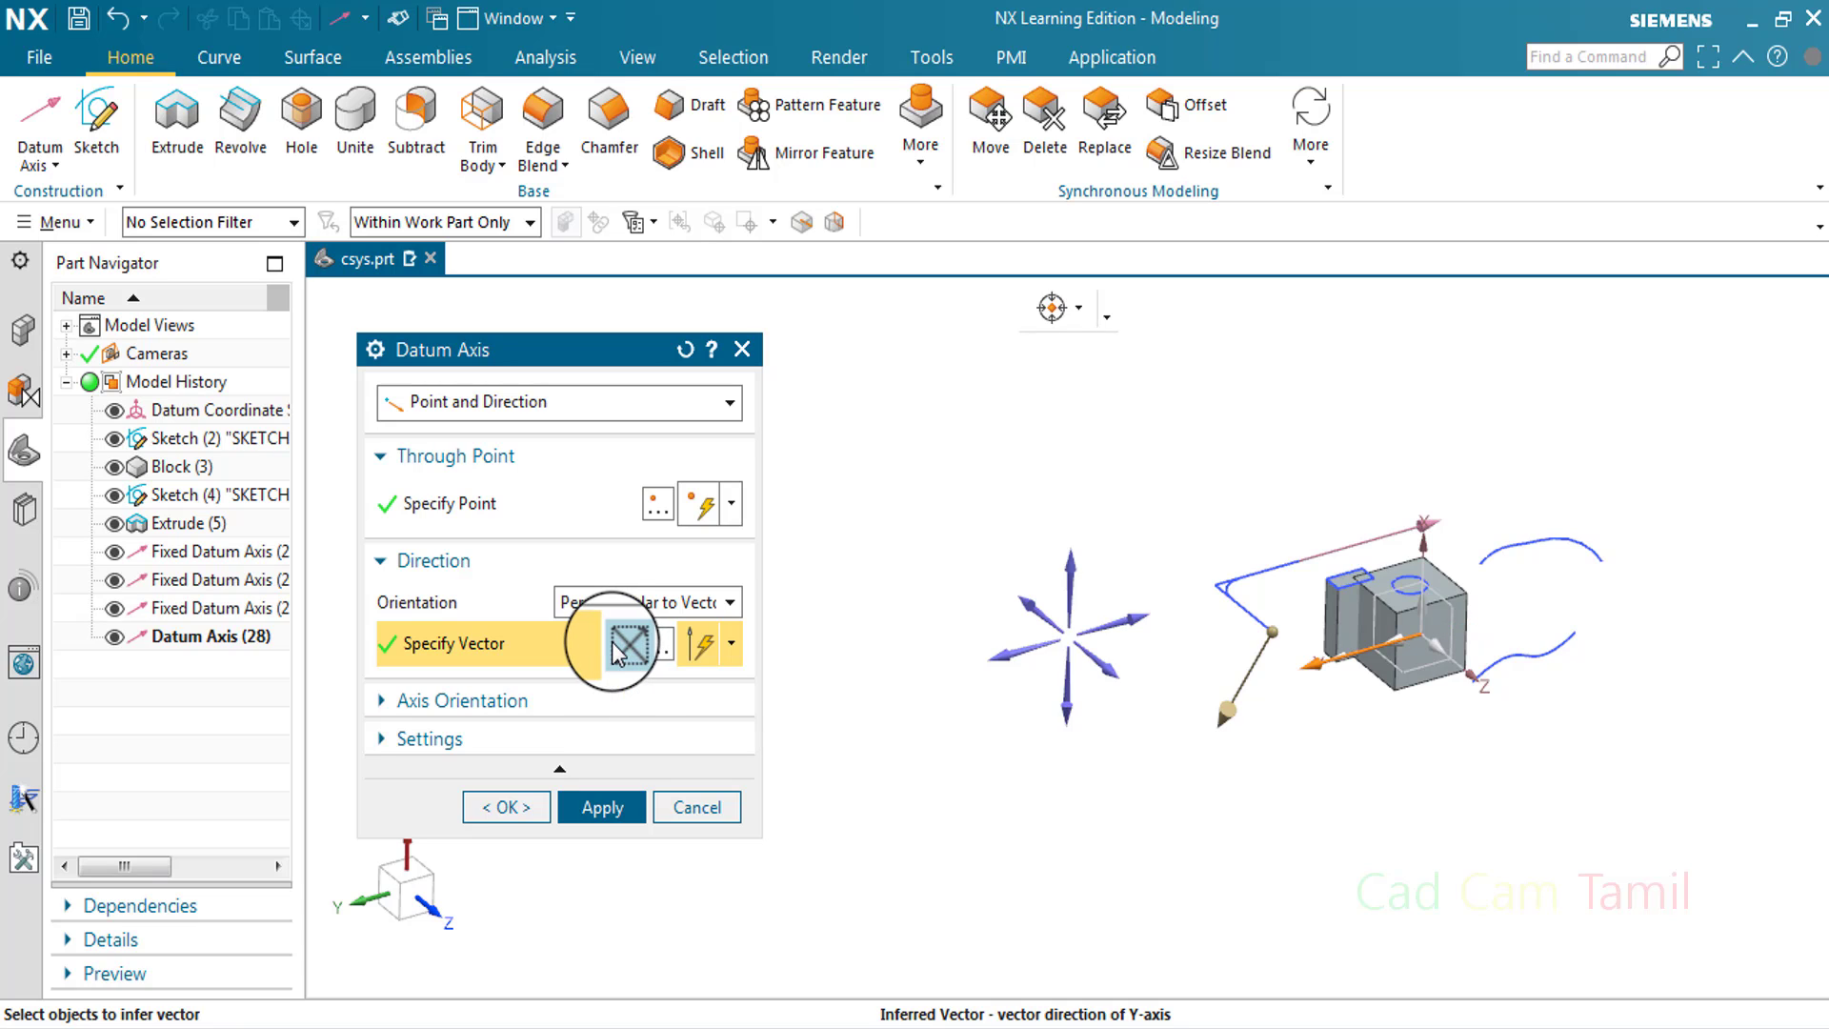
pyautogui.click(602, 807)
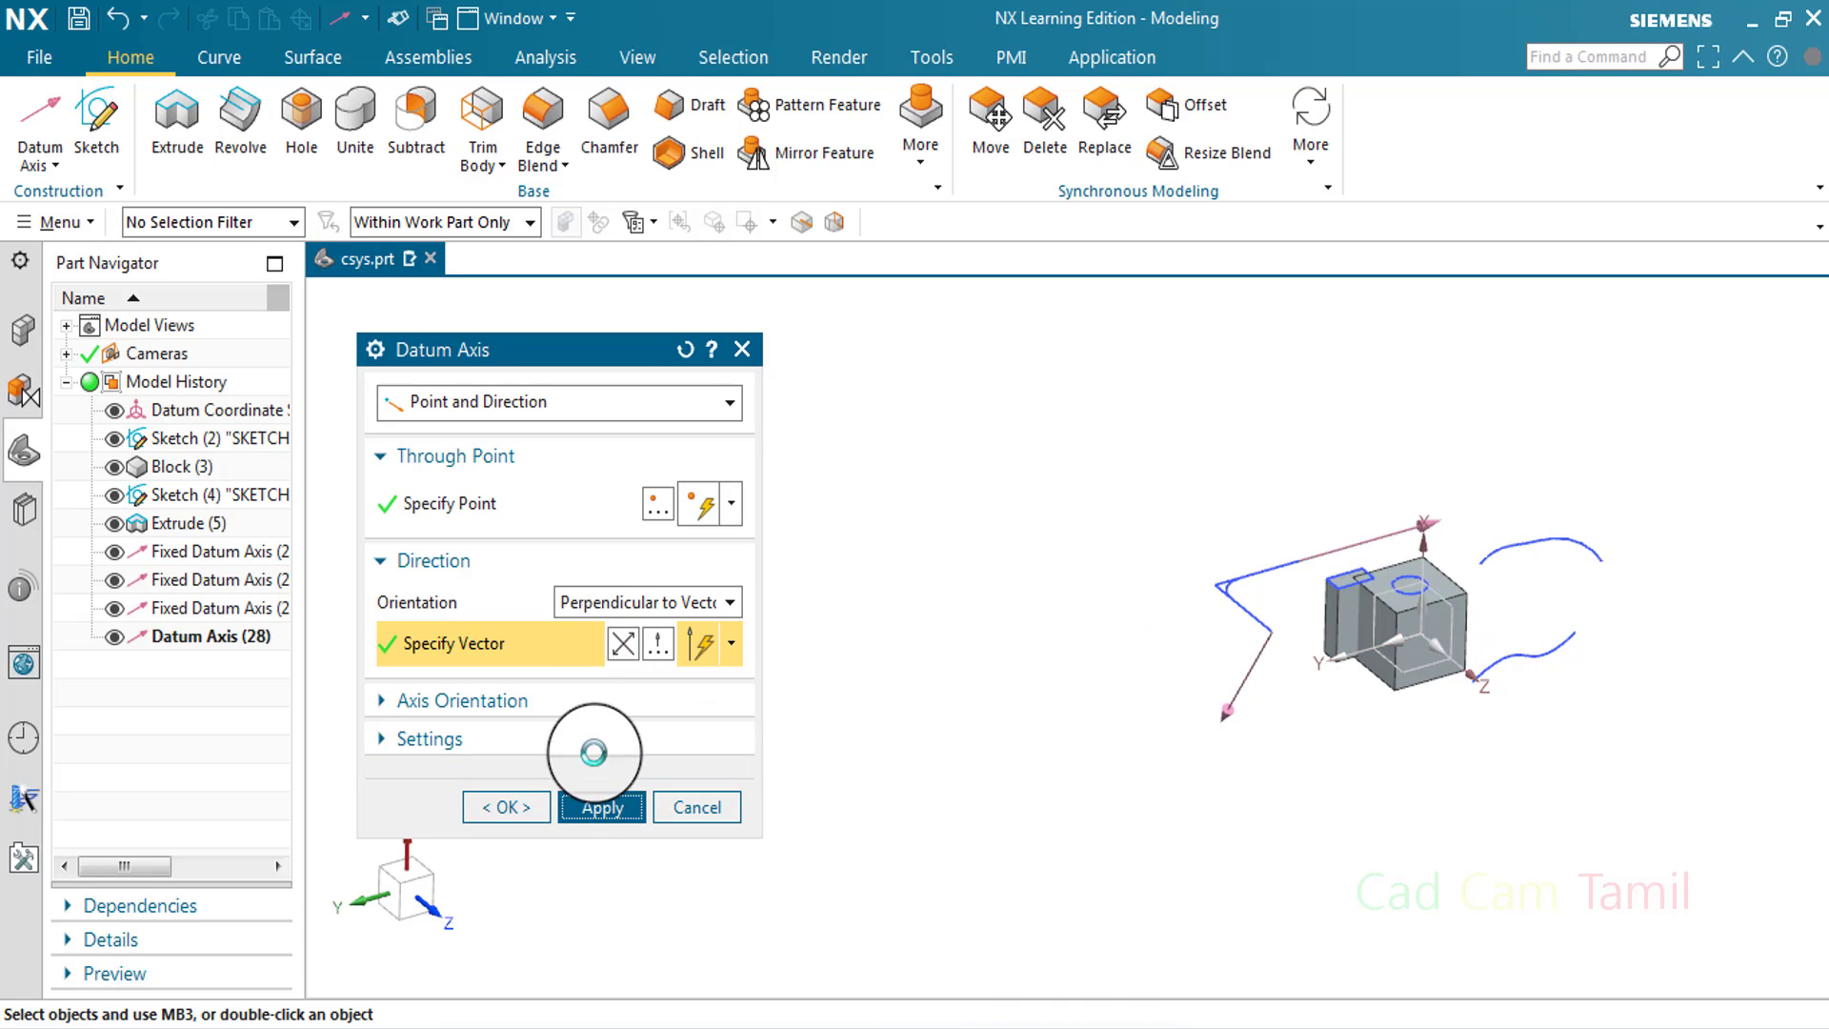
# Create a Two Points datum axis along the block's lower front edge, from the nearest bottom corner to the adjacent corner on the Z-facing side
pyautogui.click(653, 401)
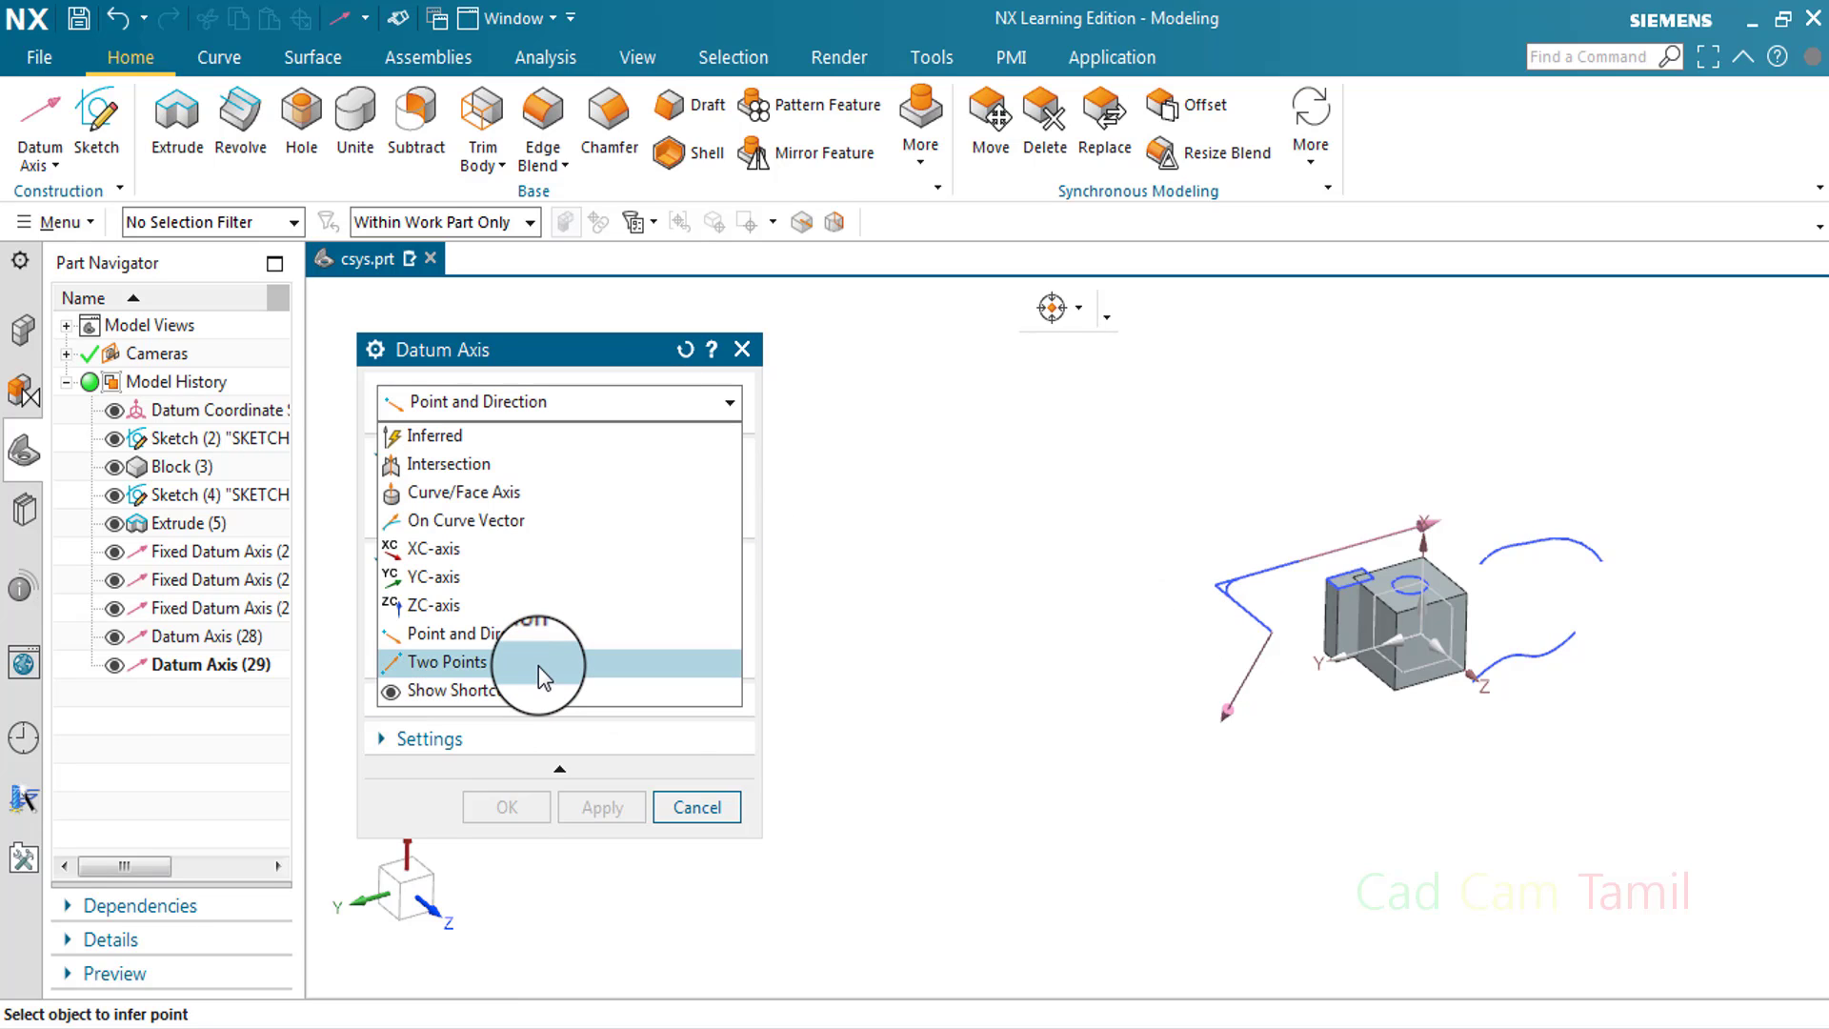
pyautogui.click(540, 665)
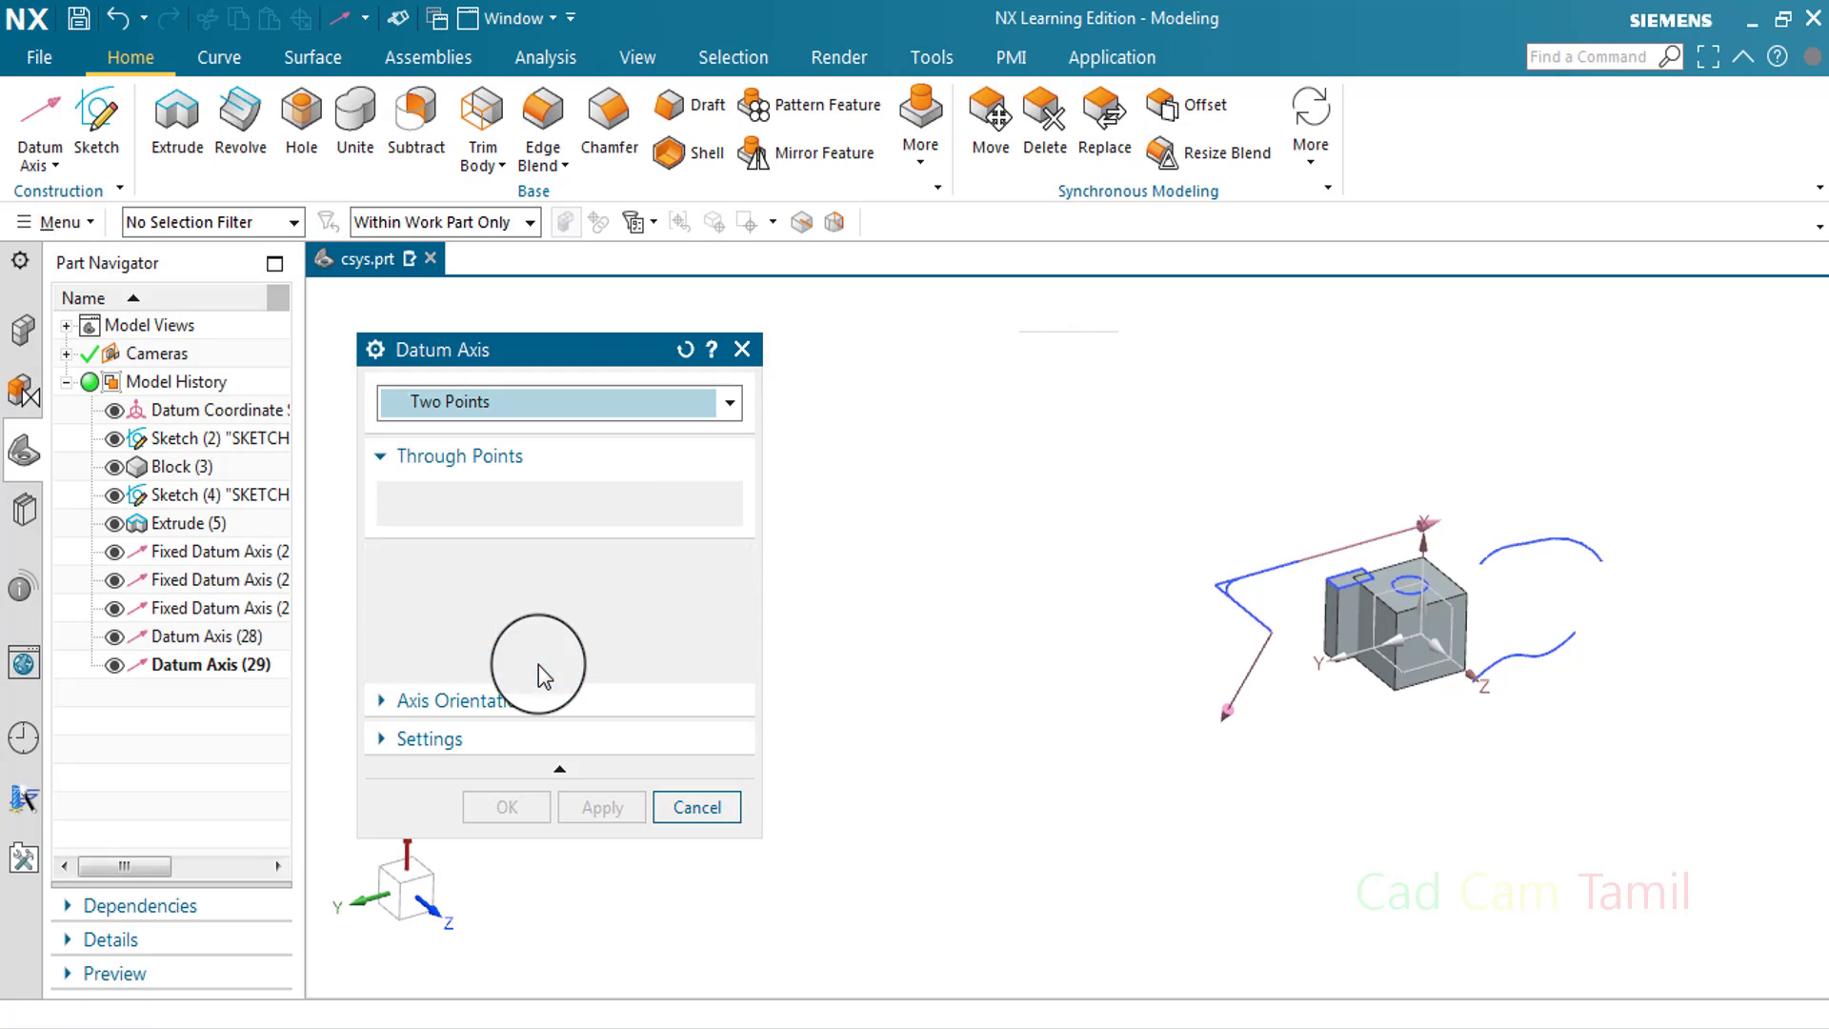
pyautogui.scroll(4, 1391, 608)
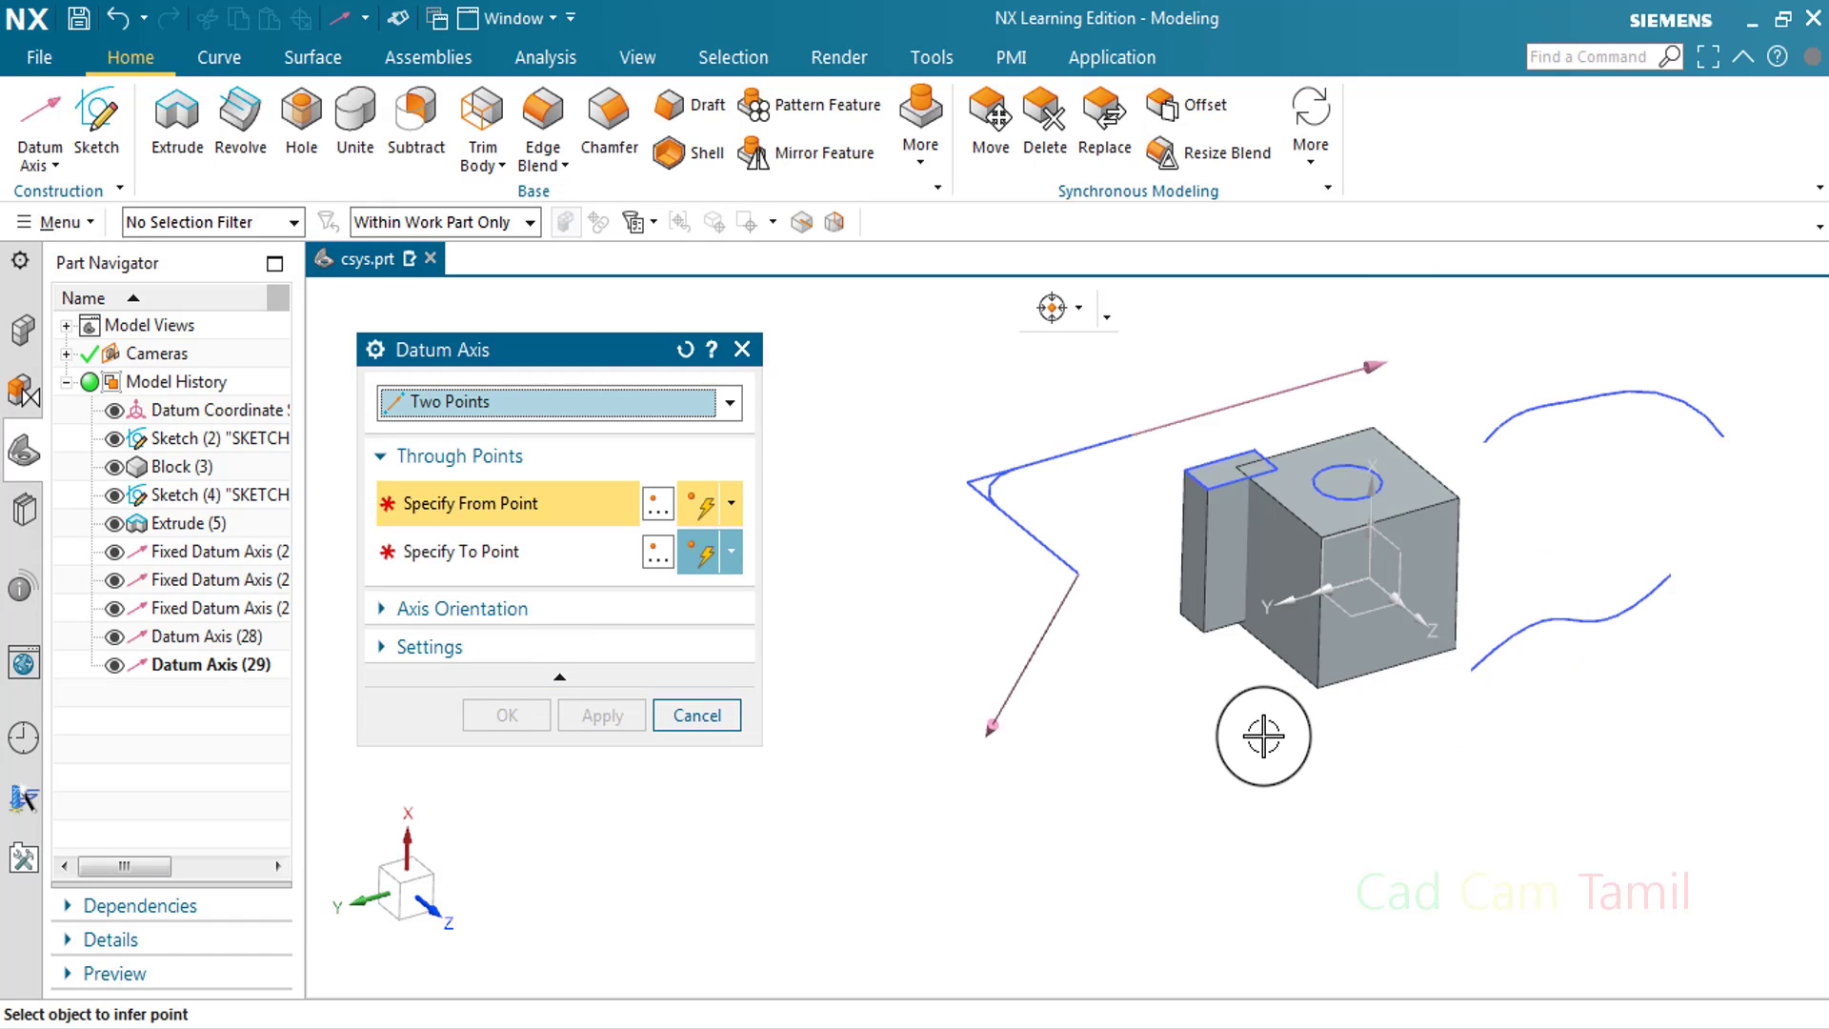
pyautogui.click(1319, 685)
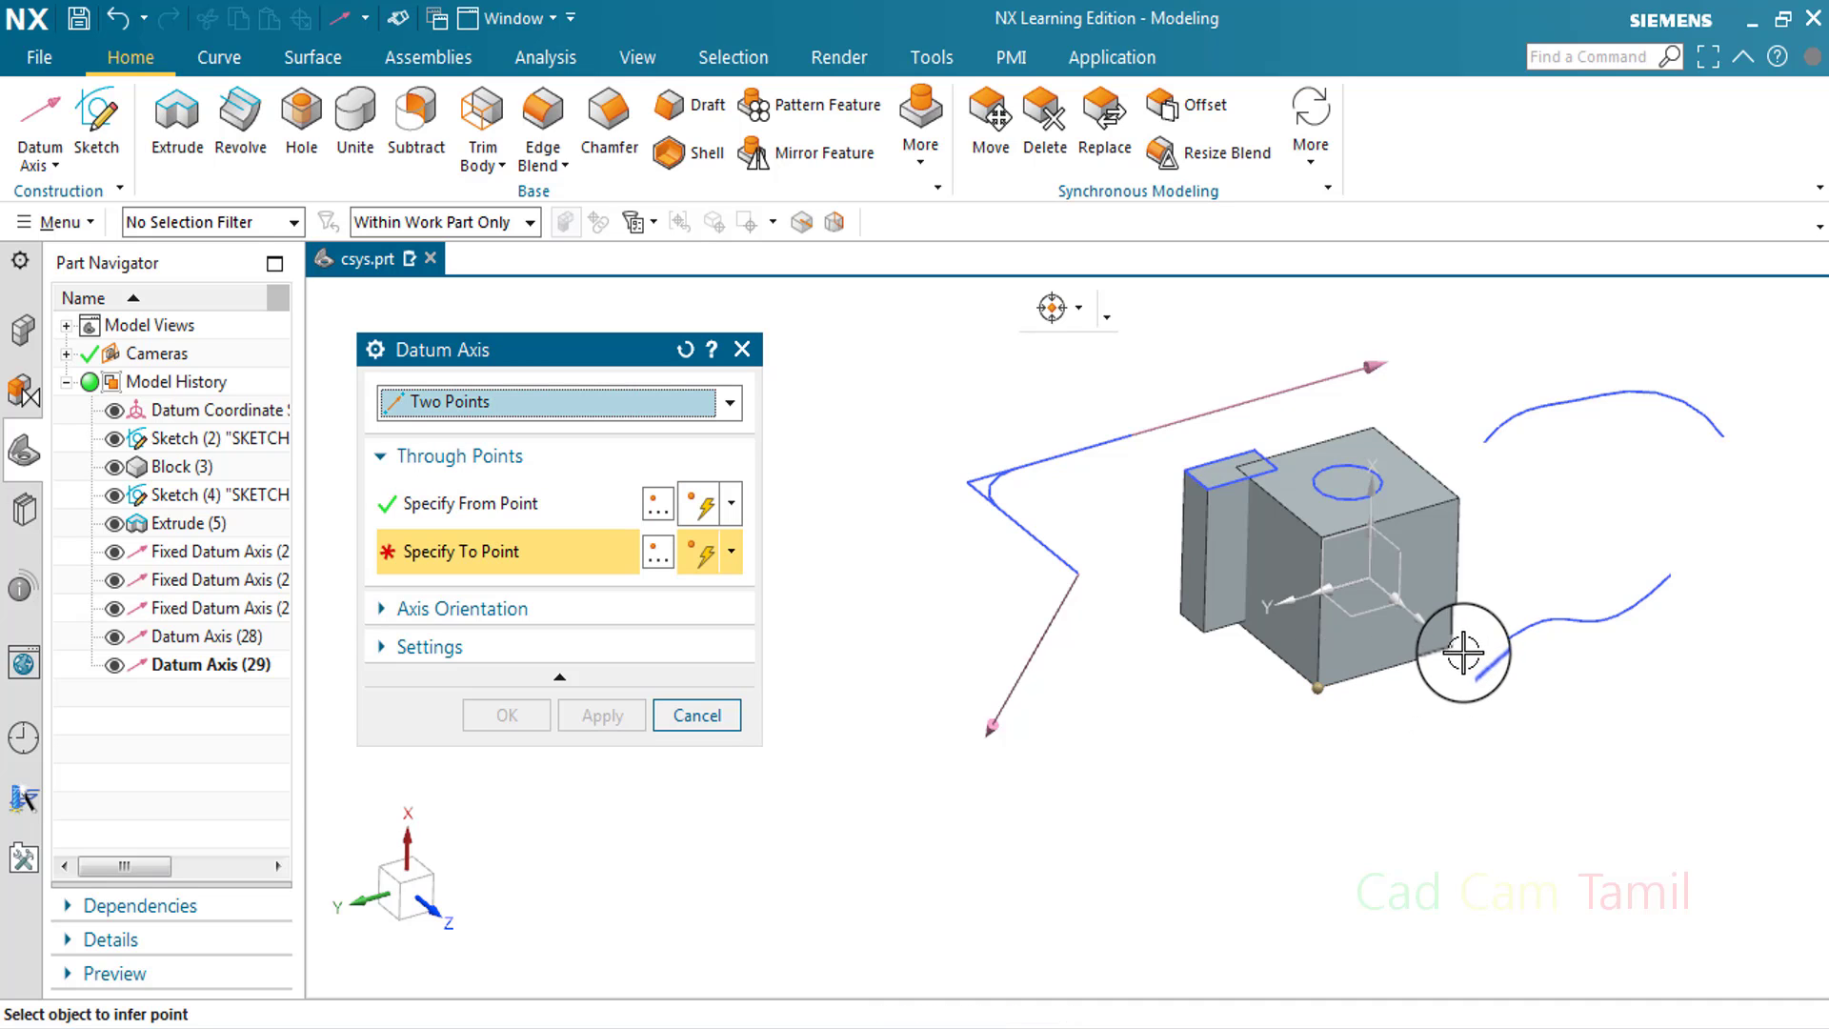
pyautogui.scroll(5, 1459, 652)
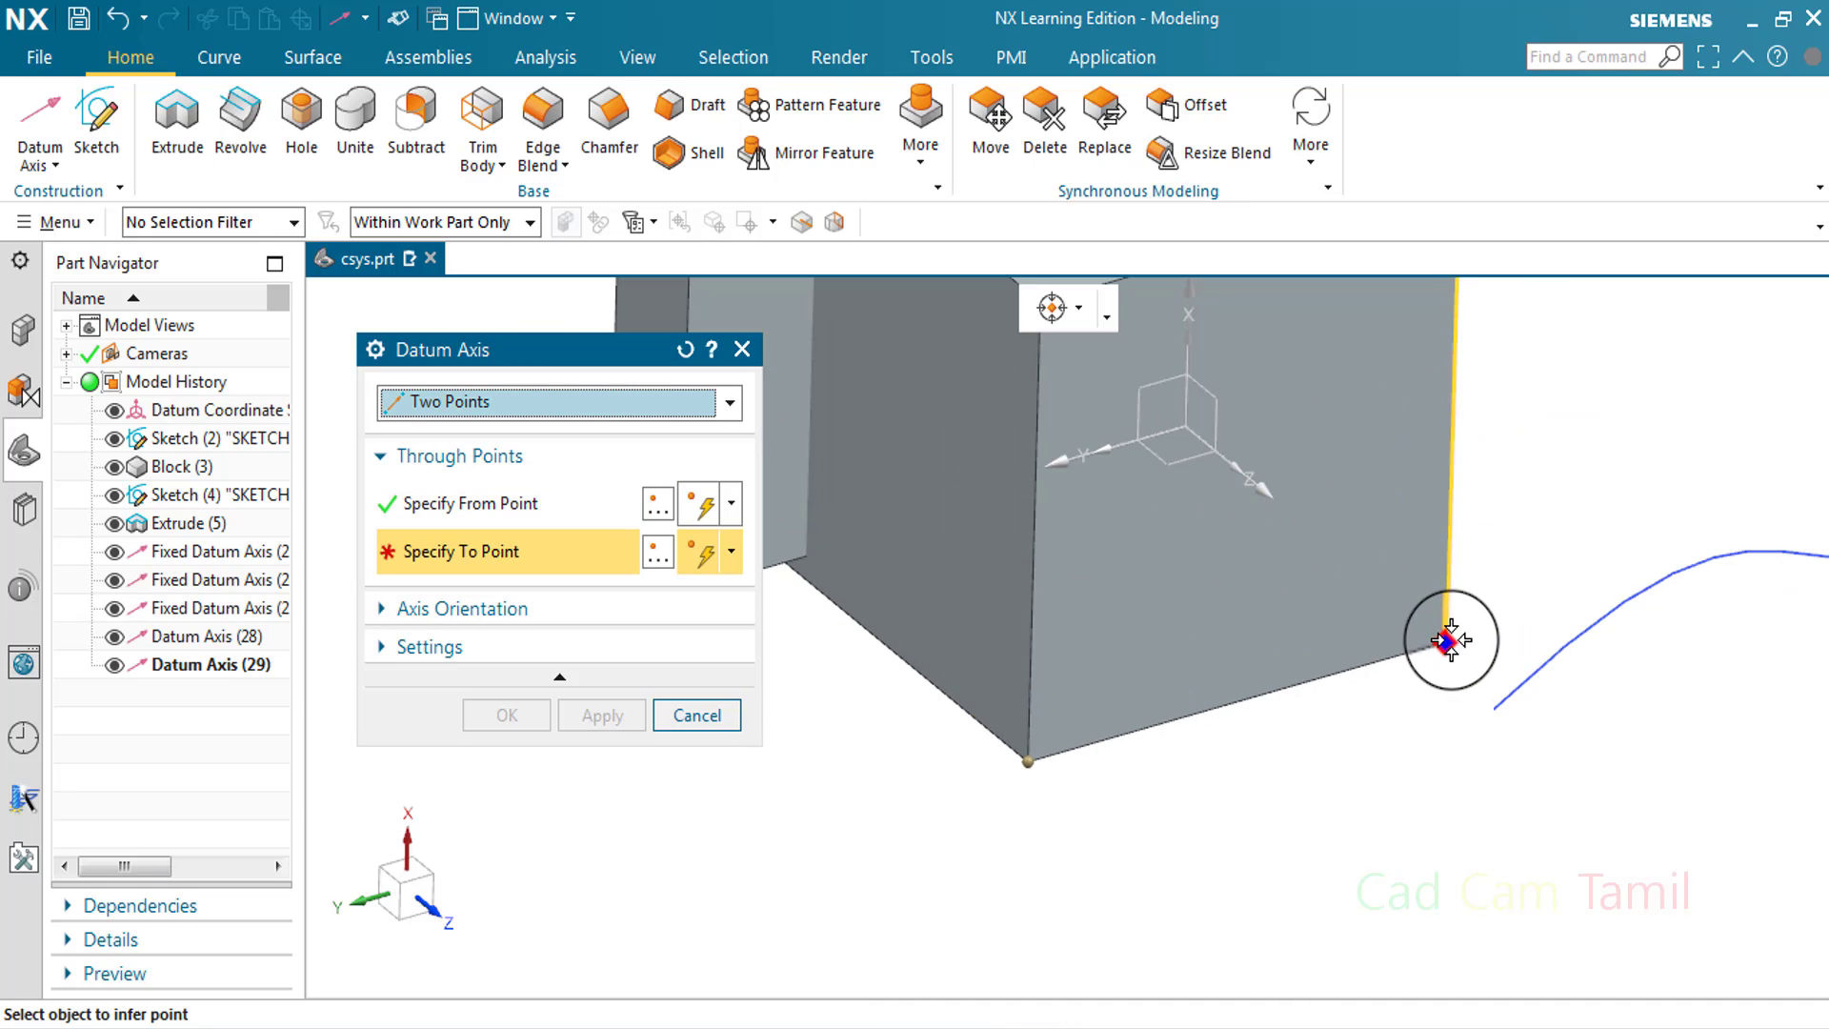
pyautogui.click(1448, 641)
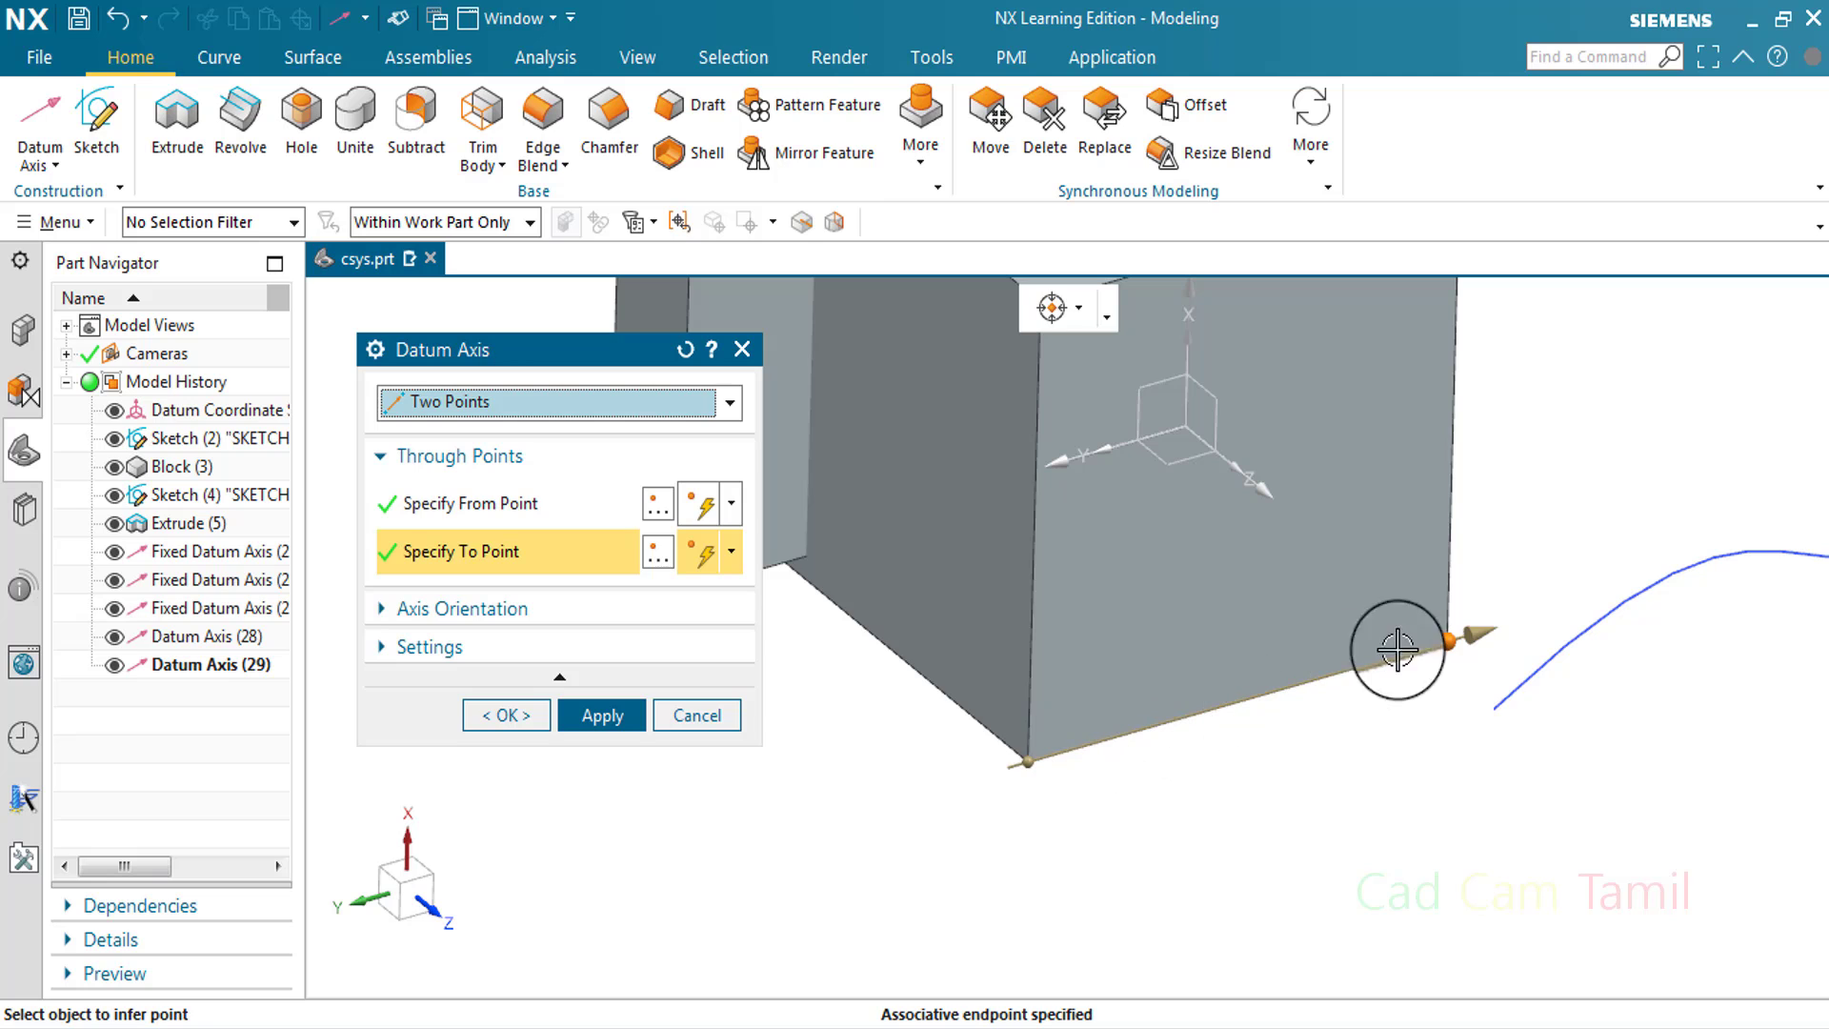
pyautogui.click(602, 716)
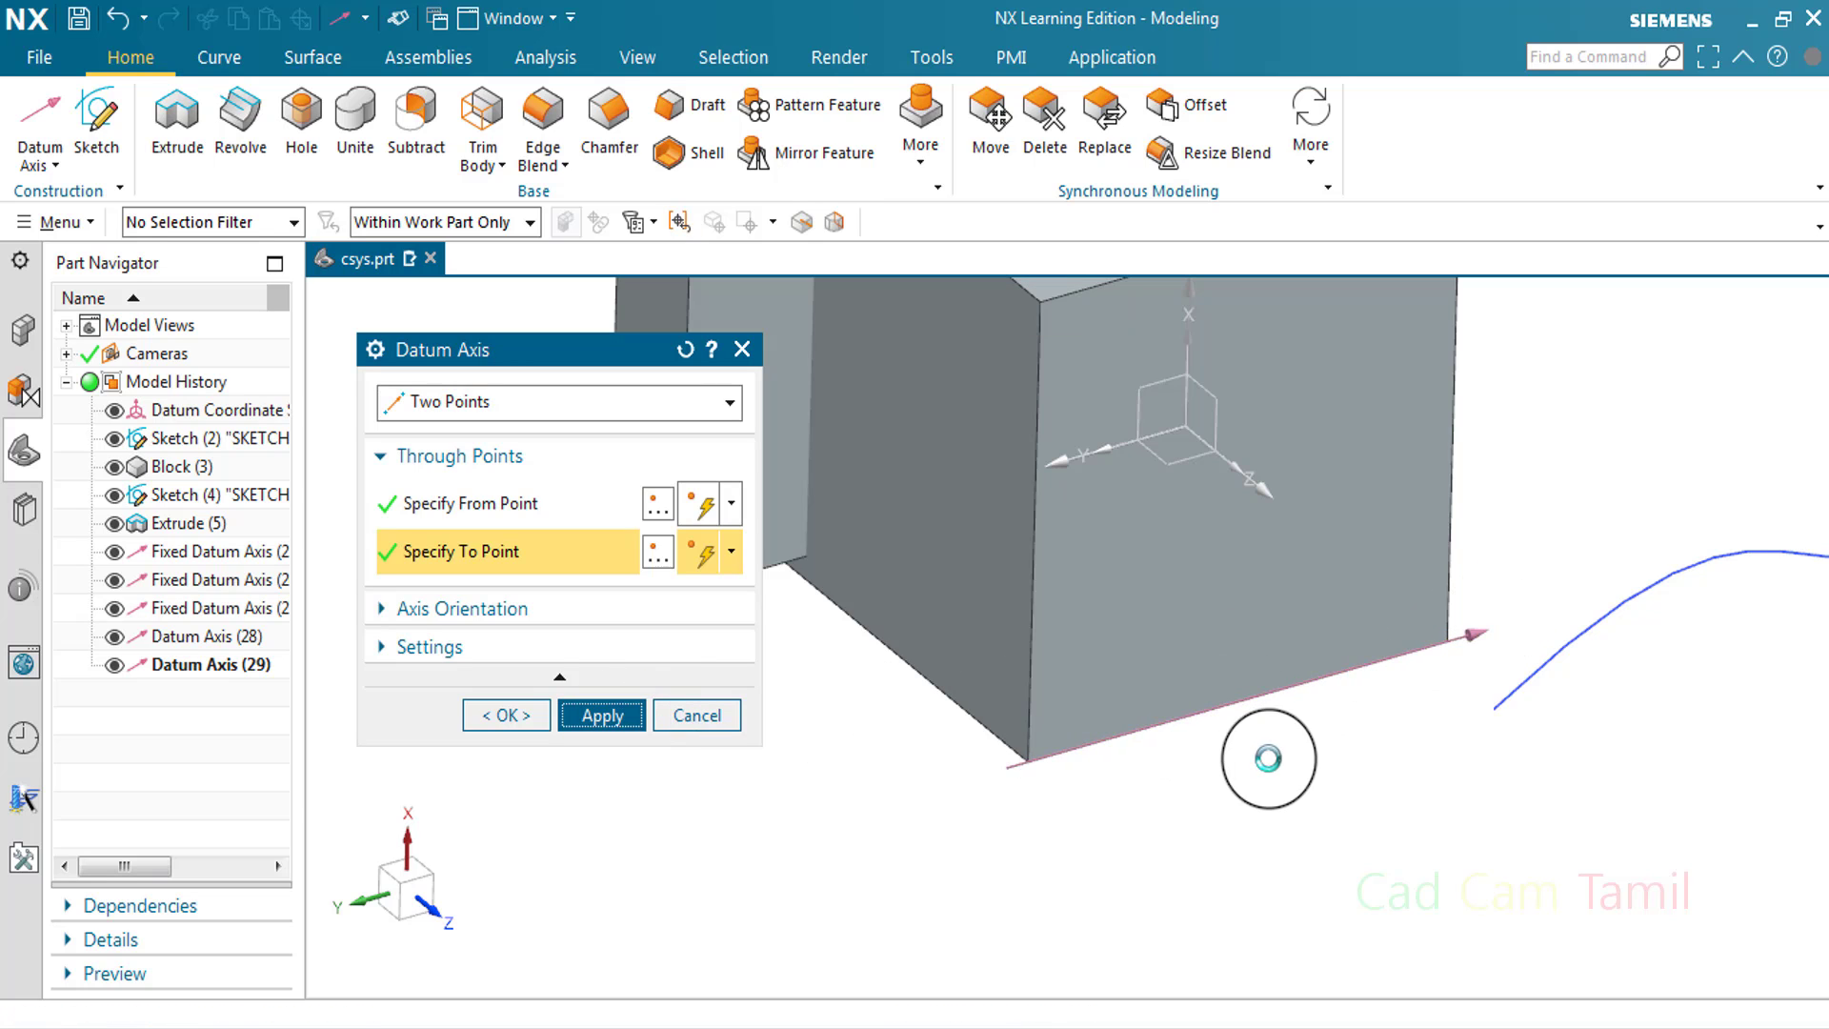
# Create a Two Points axis from the lower to the upper line's free end in the V-shaped sketch, extended past the upper point, and finish the command
pyautogui.scroll(-5, 1271, 760)
pyautogui.scroll(3, 1184, 686)
pyautogui.scroll(-3, 1187, 677)
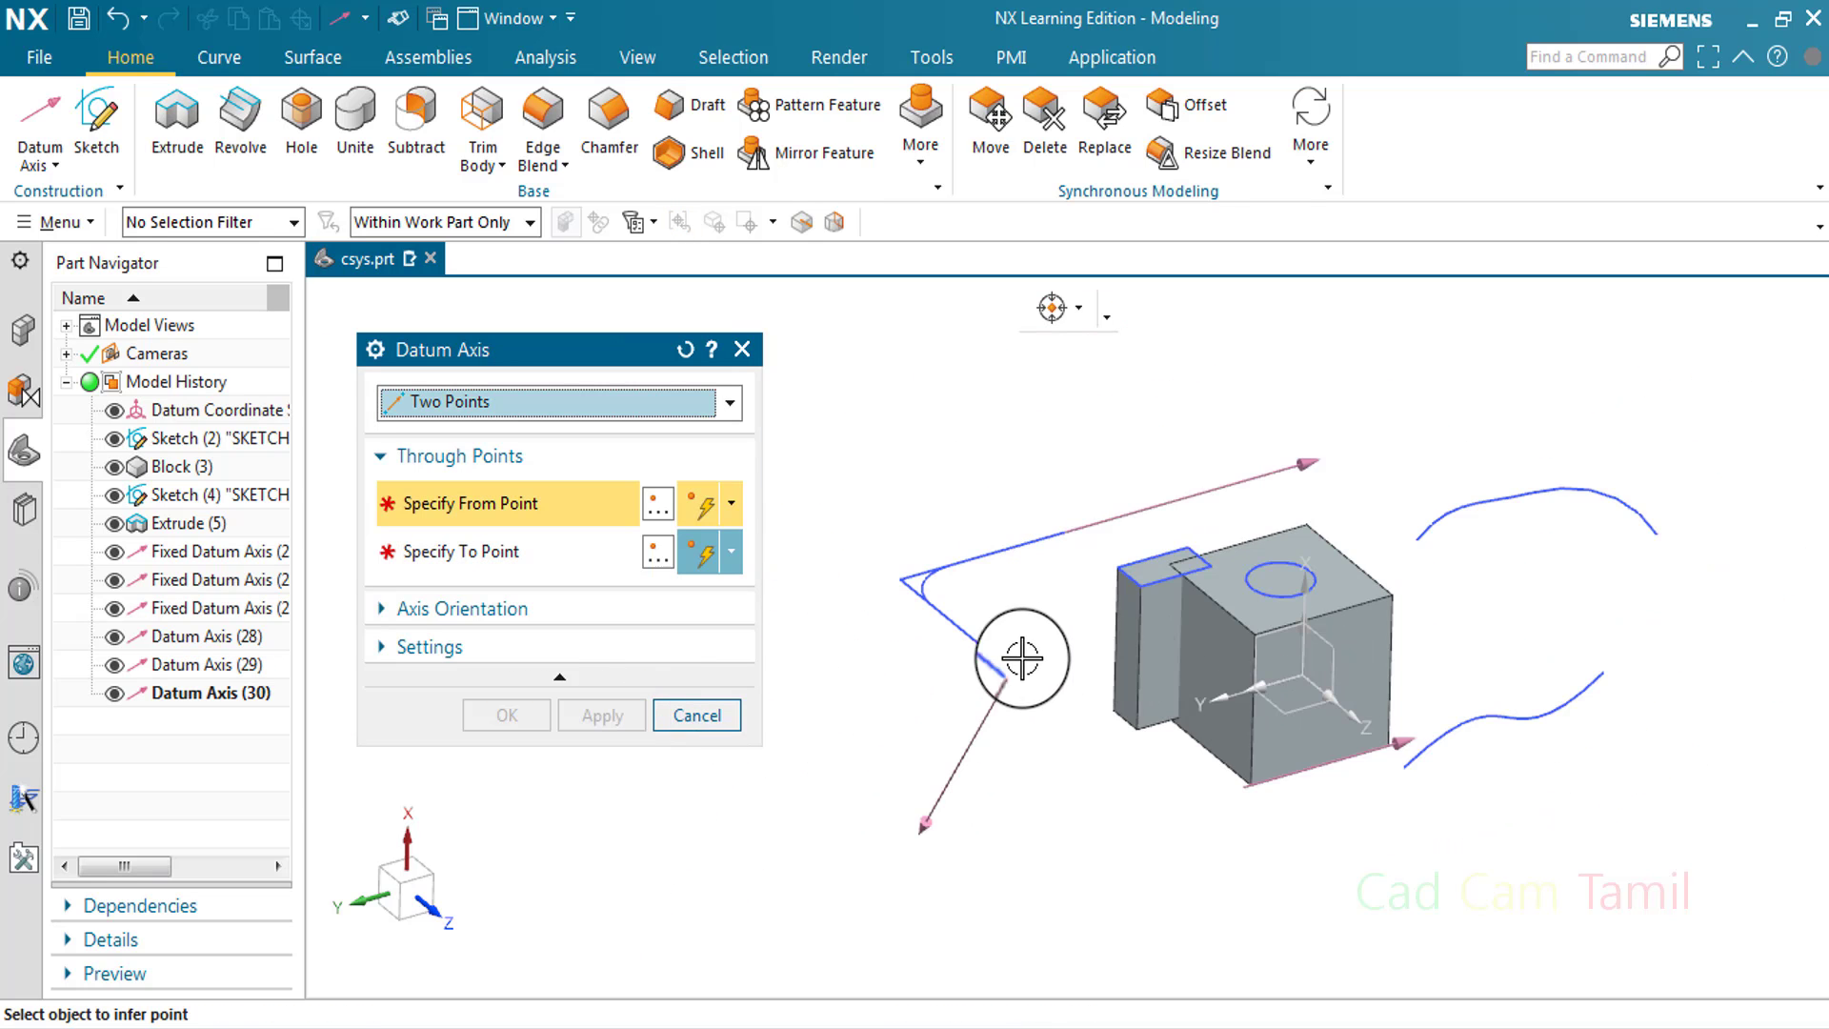
pyautogui.click(1011, 671)
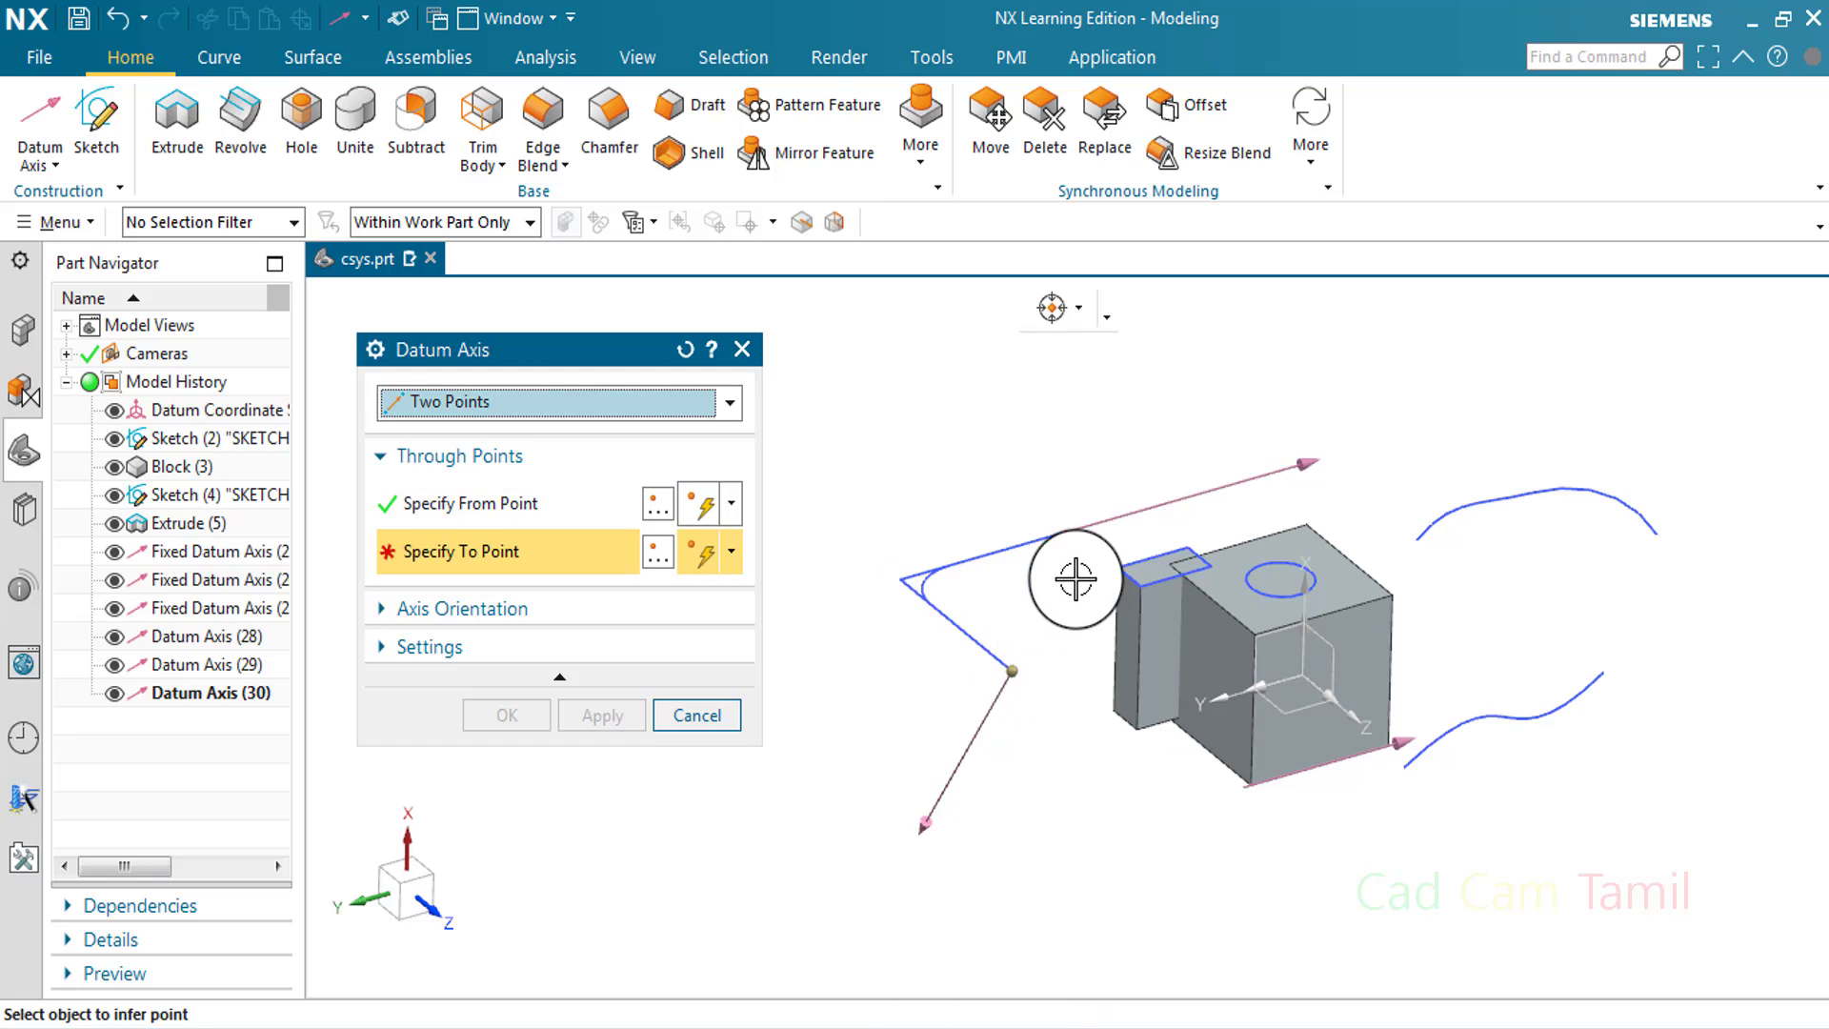
pyautogui.click(1065, 534)
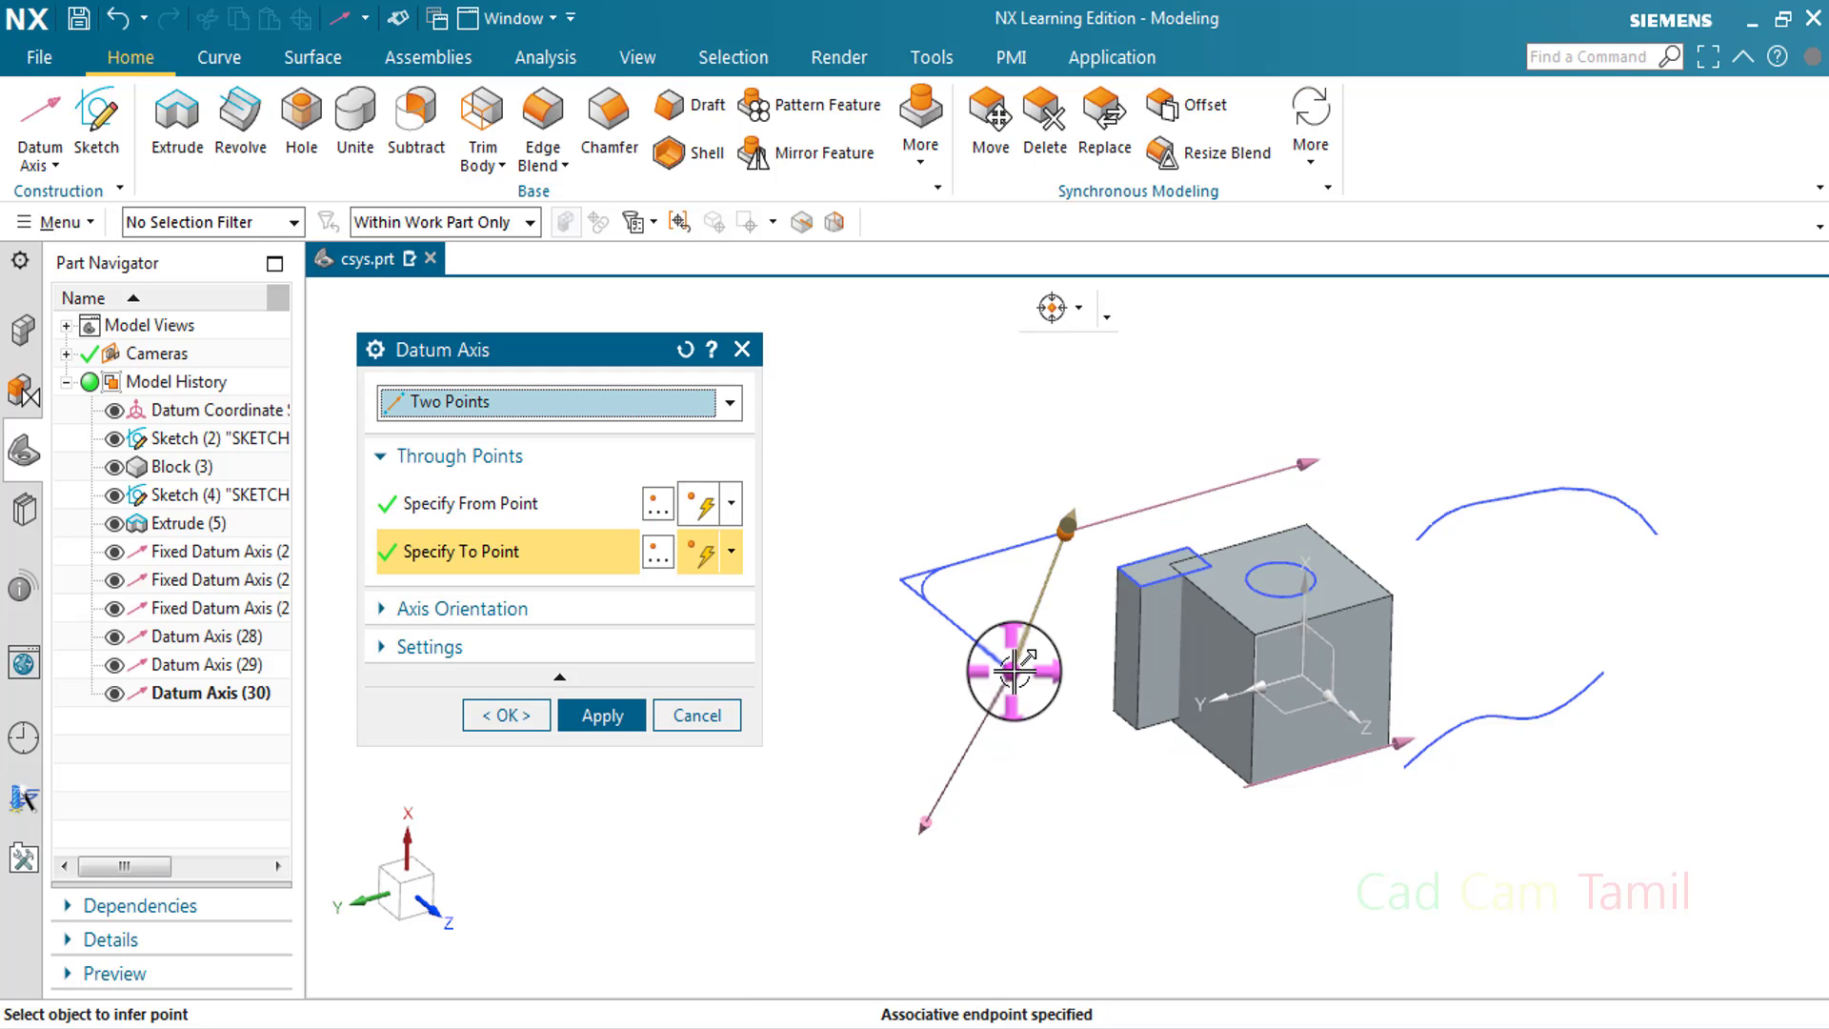
pyautogui.moveTo(1073, 512); pyautogui.dragTo(1111, 408)
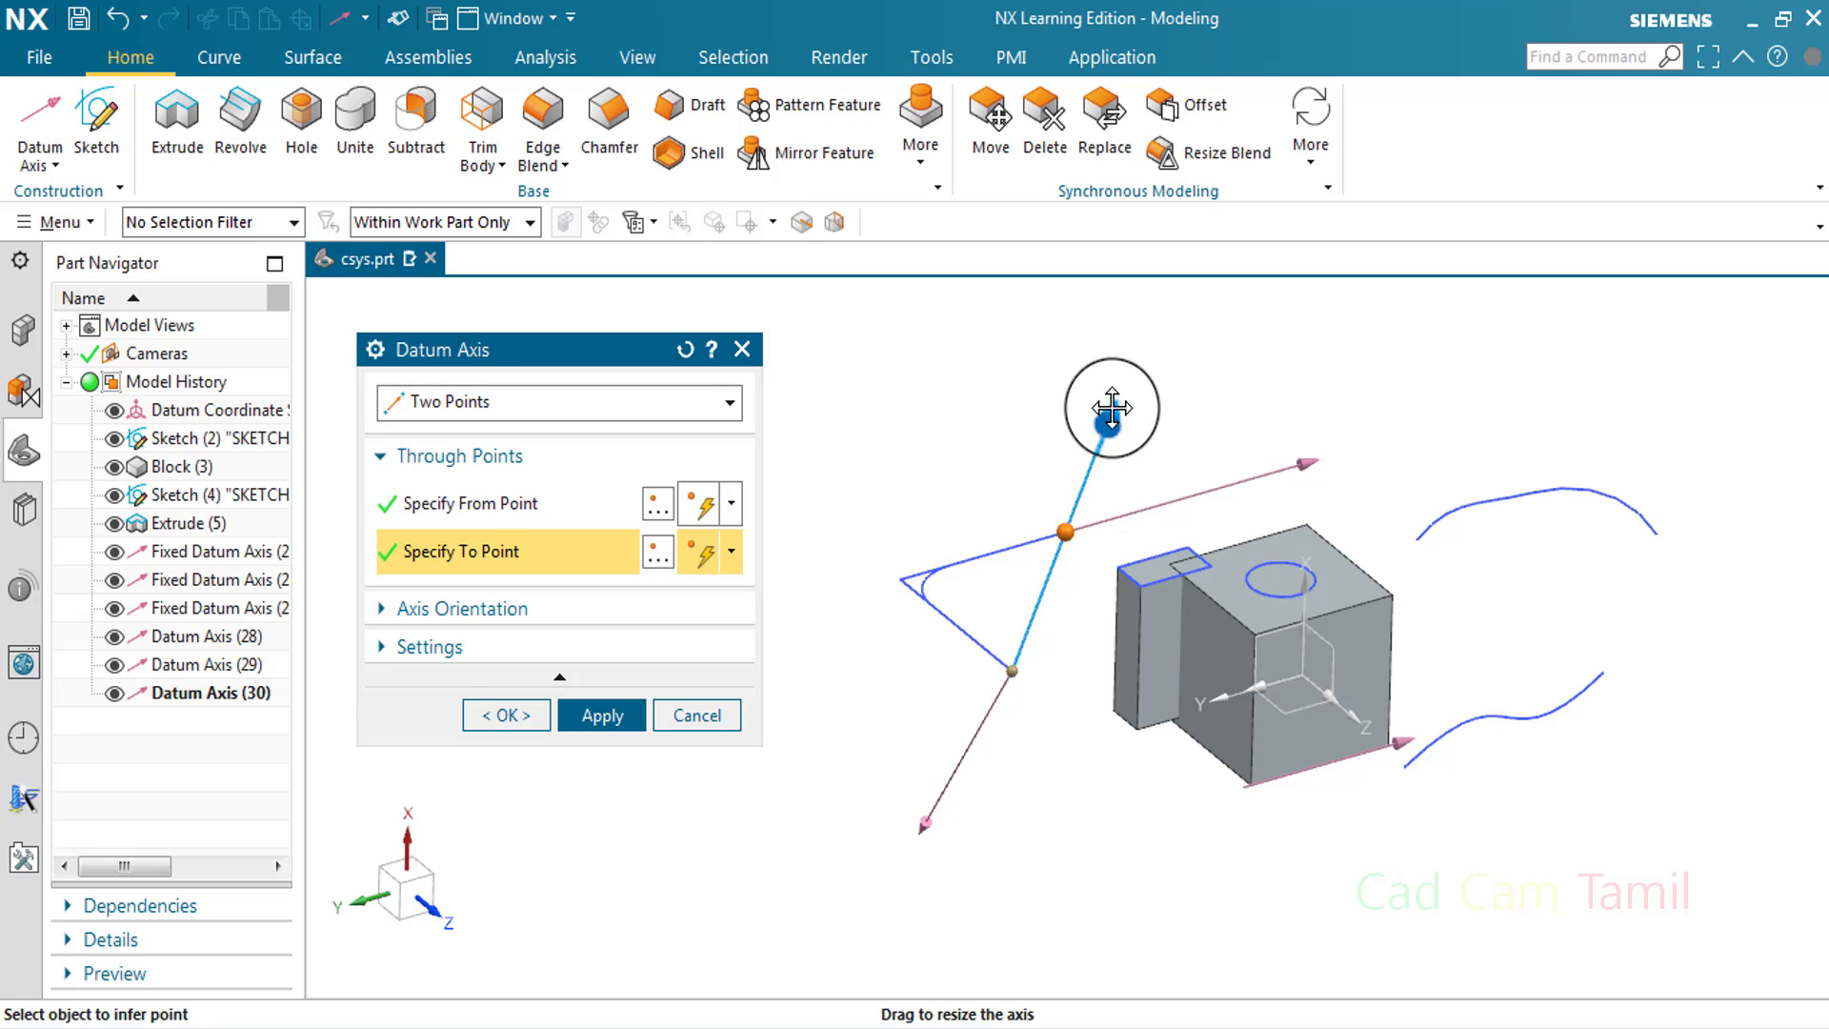
pyautogui.click(604, 717)
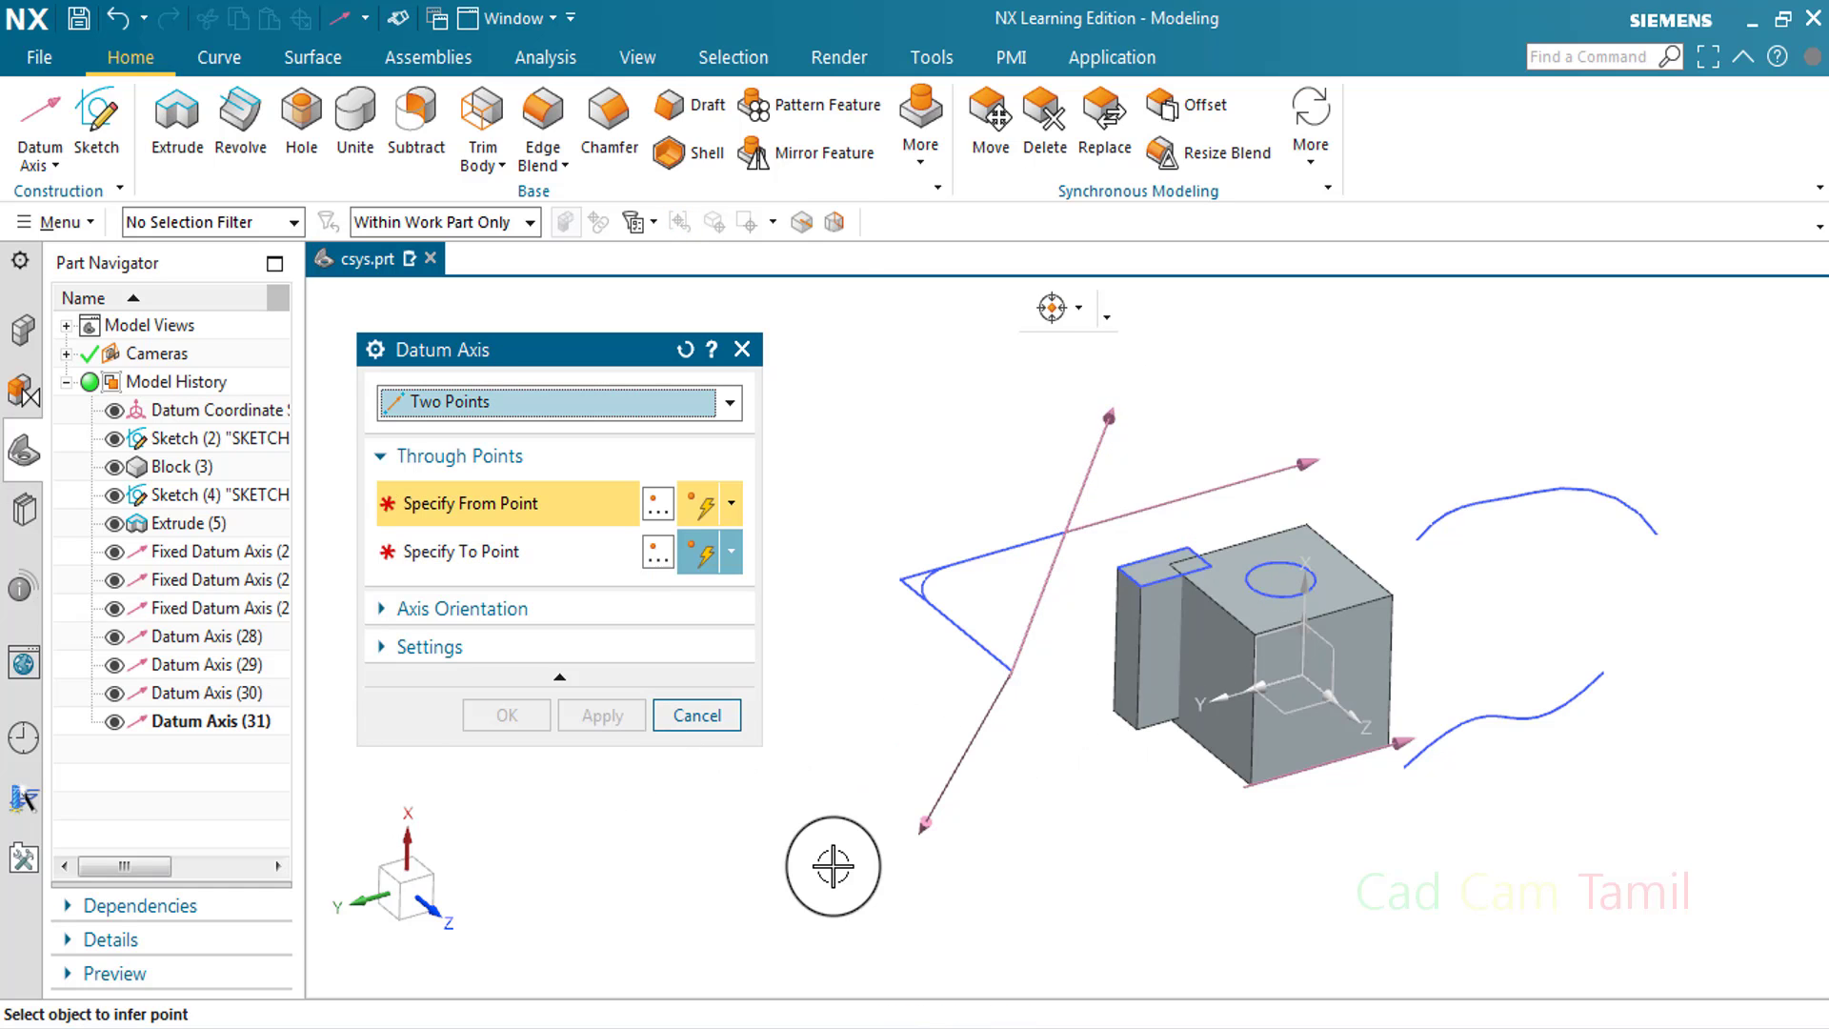
pyautogui.moveTo(943, 809); pyautogui.dragTo(1070, 849, button='middle')
pyautogui.click(703, 716)
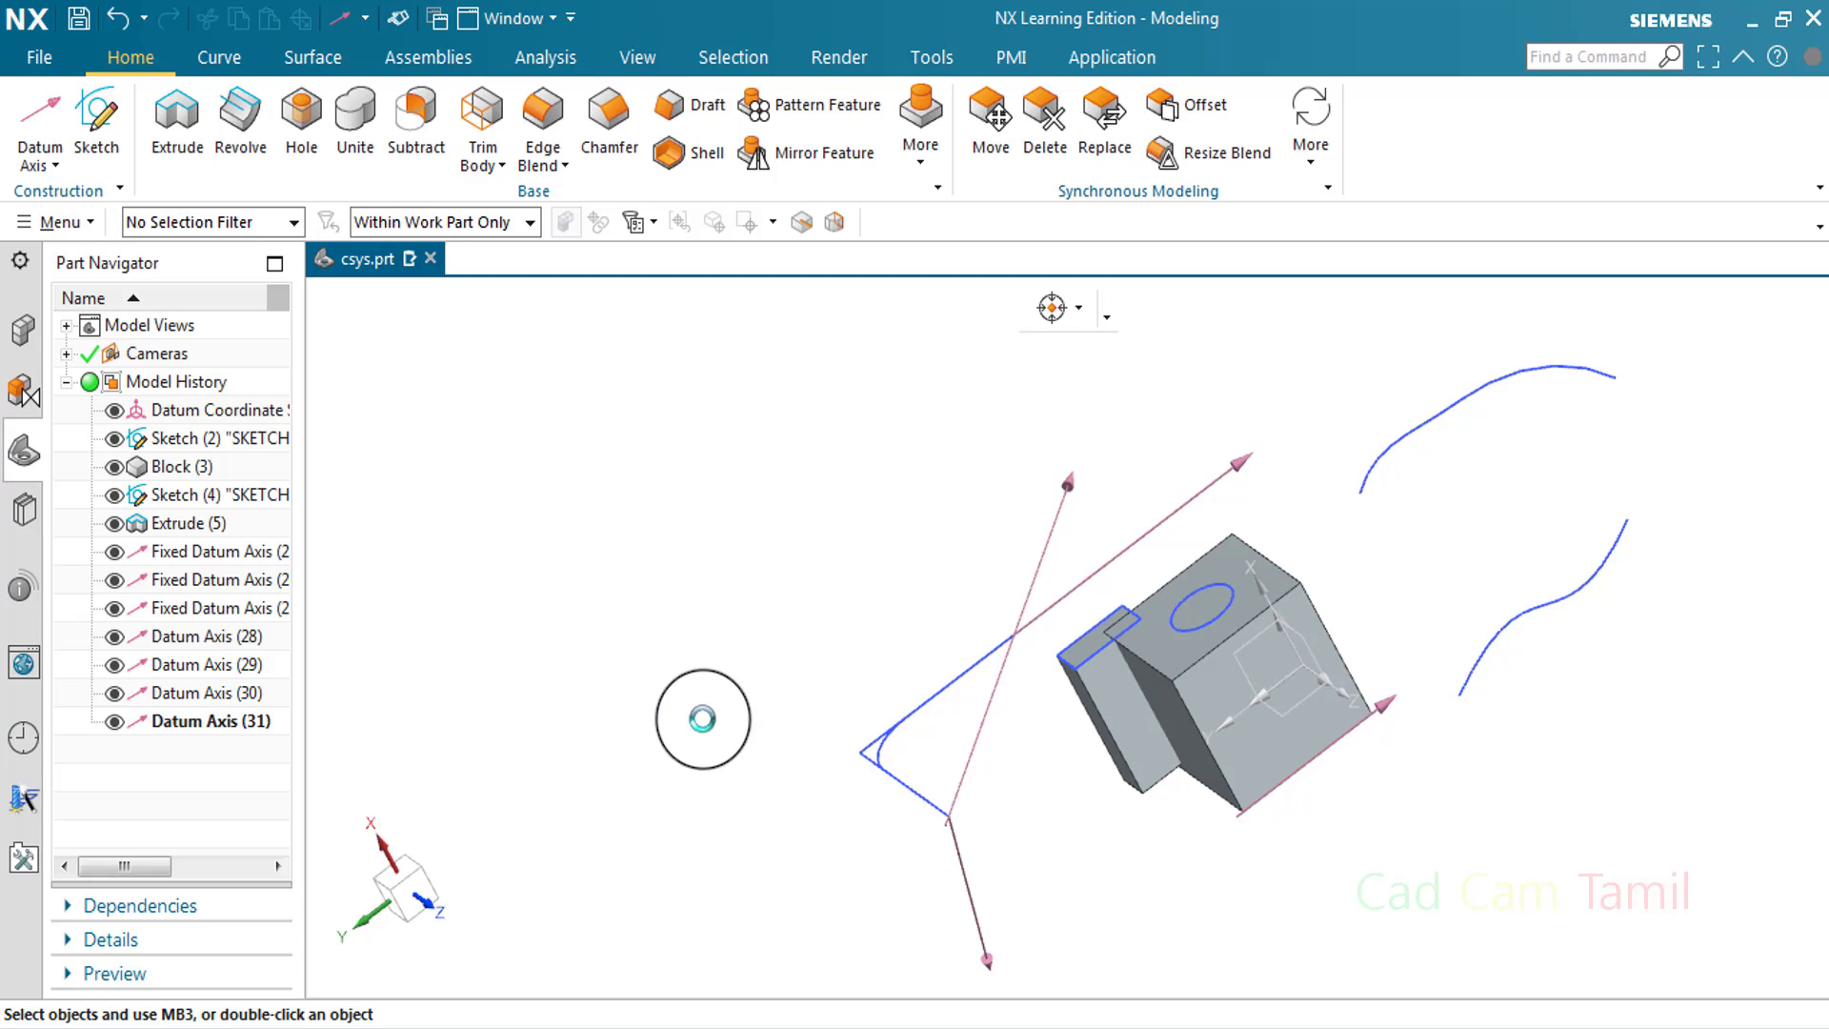